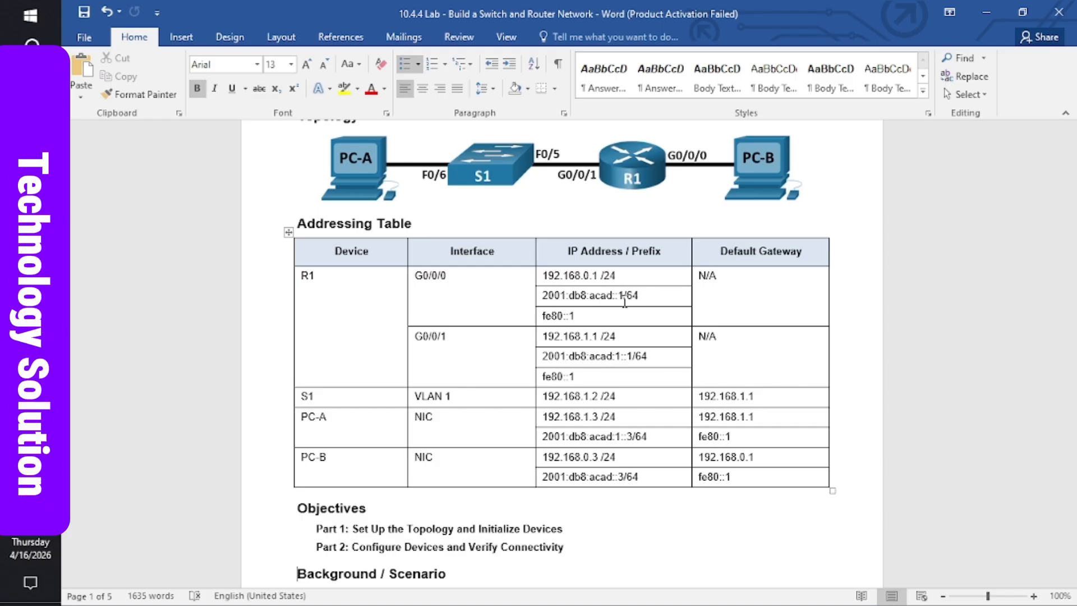
- Read down the lab handout through the addressing table, background and Part 1 instructions
key(Down)
key(Down)
key(Down)
key(Down)
key(Down)
key(Down)
key(Down)
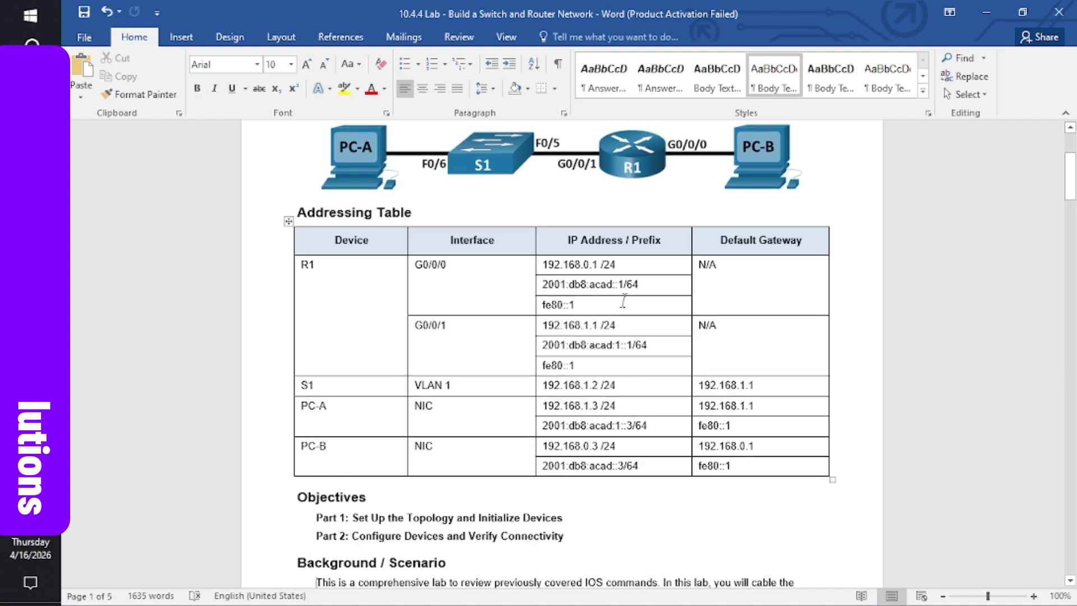
key(Down)
key(Down)
key(Down)
key(Down)
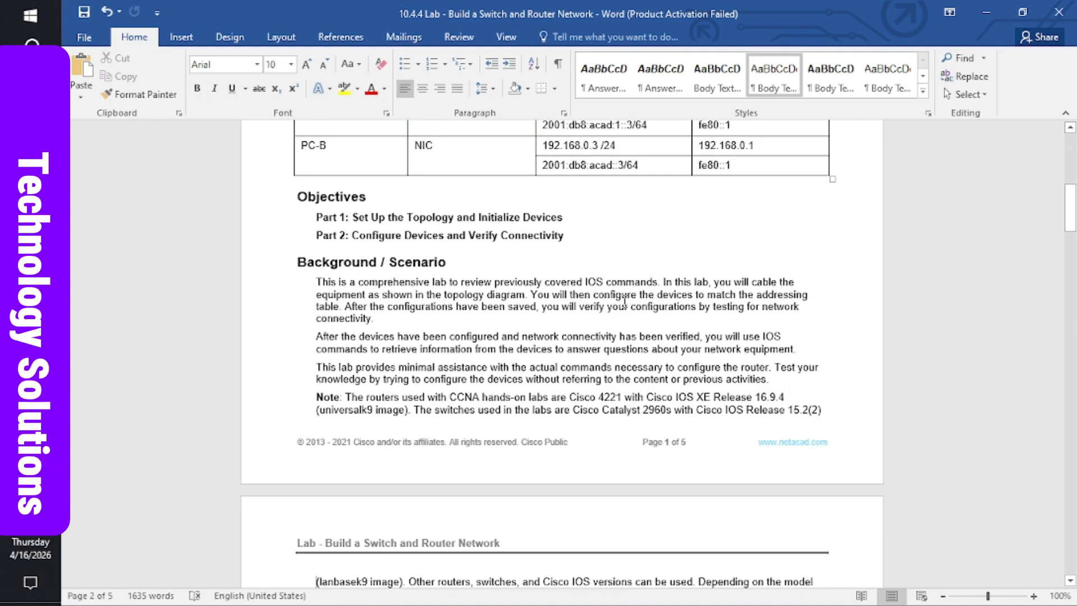
key(Down)
key(Down)
key(Down)
key(Down)
key(Down)
key(Down)
key(Down)
key(Down)
key(Down)
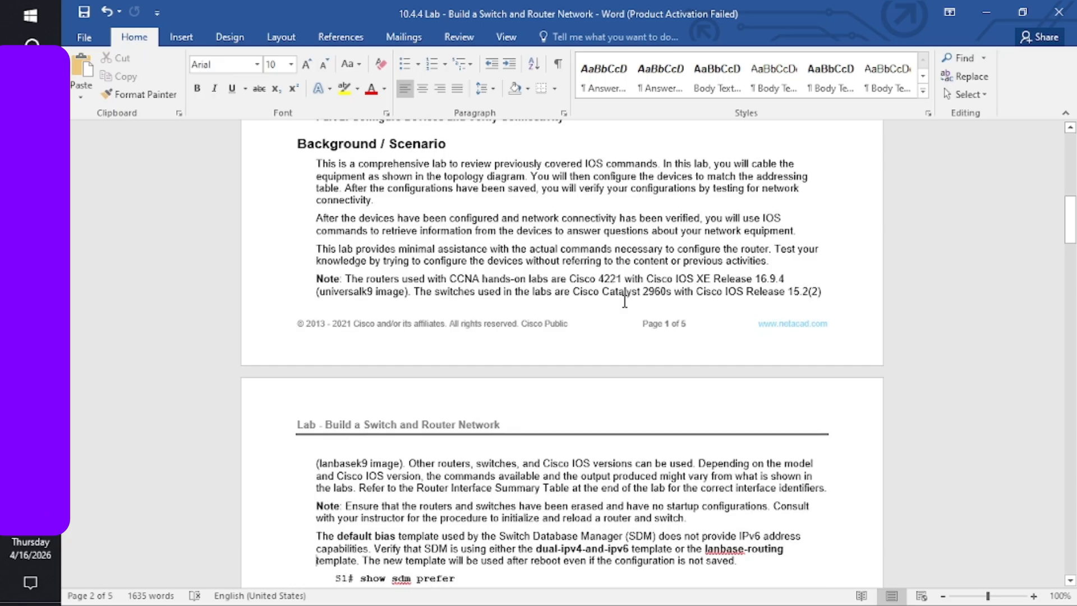
key(Up)
key(Up)
key(Up)
key(Up)
key(Up)
key(Up)
key(Up)
key(Up)
key(Up)
key(Up)
key(Up)
key(Up)
key(Up)
key(Up)
key(Up)
key(Up)
key(Up)
key(Up)
key(Up)
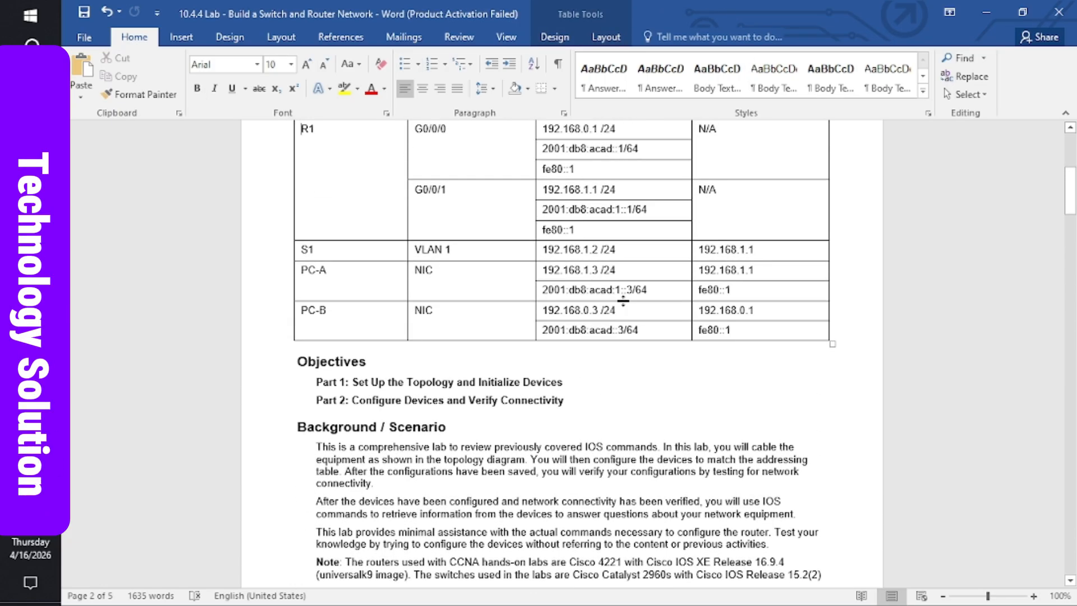
key(Up)
key(Down)
key(Down)
key(Down)
key(Down)
key(Down)
key(Down)
key(Down)
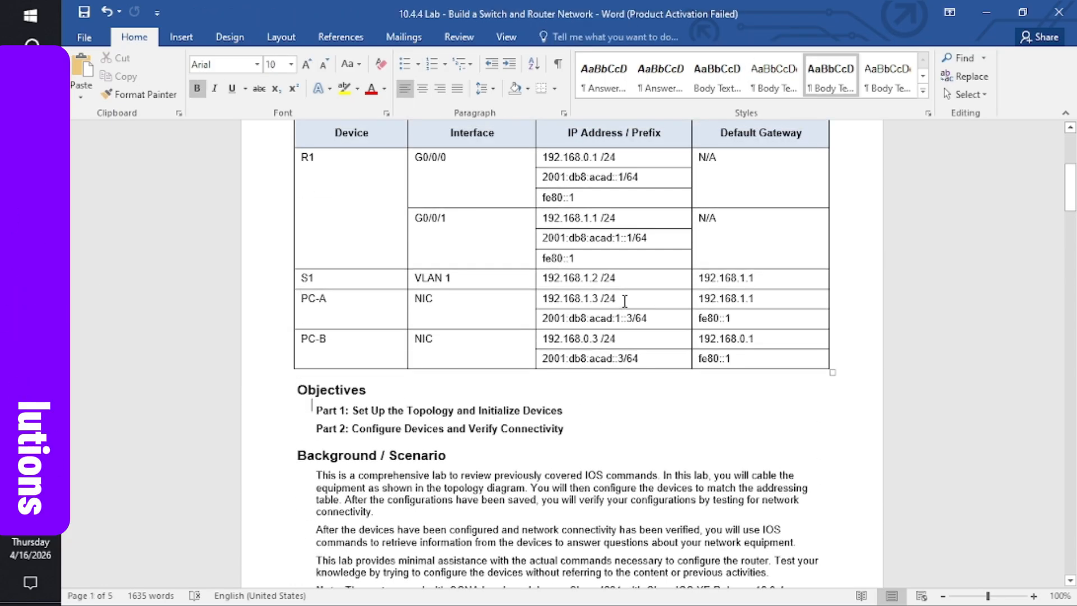
key(Down)
key(Down)
key(Down)
key(Down)
key(Down)
key(Down)
key(Down)
key(Down)
key(Down)
key(Down)
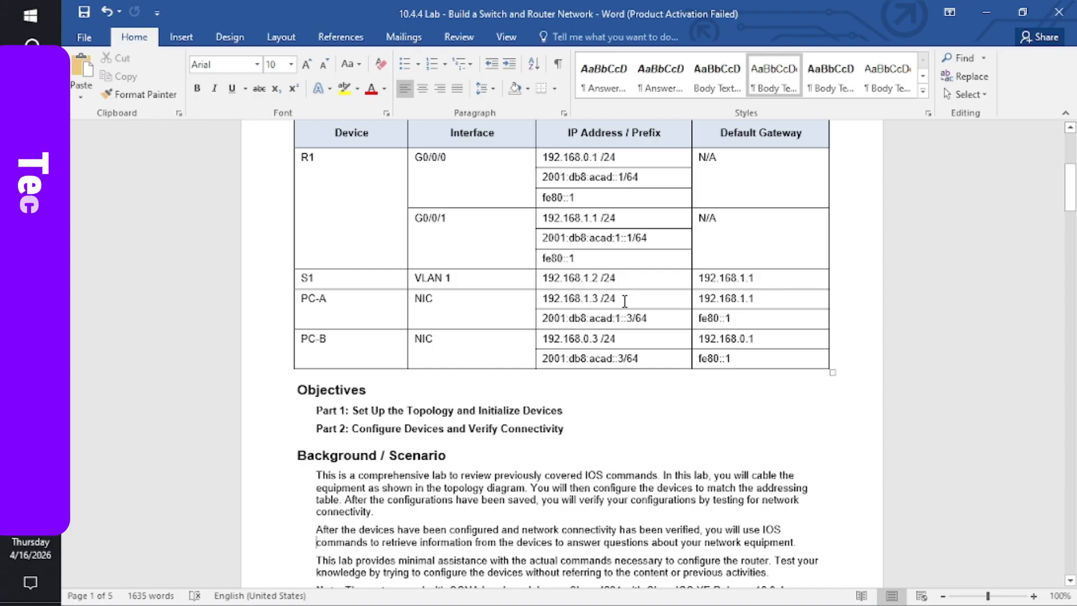
key(Down)
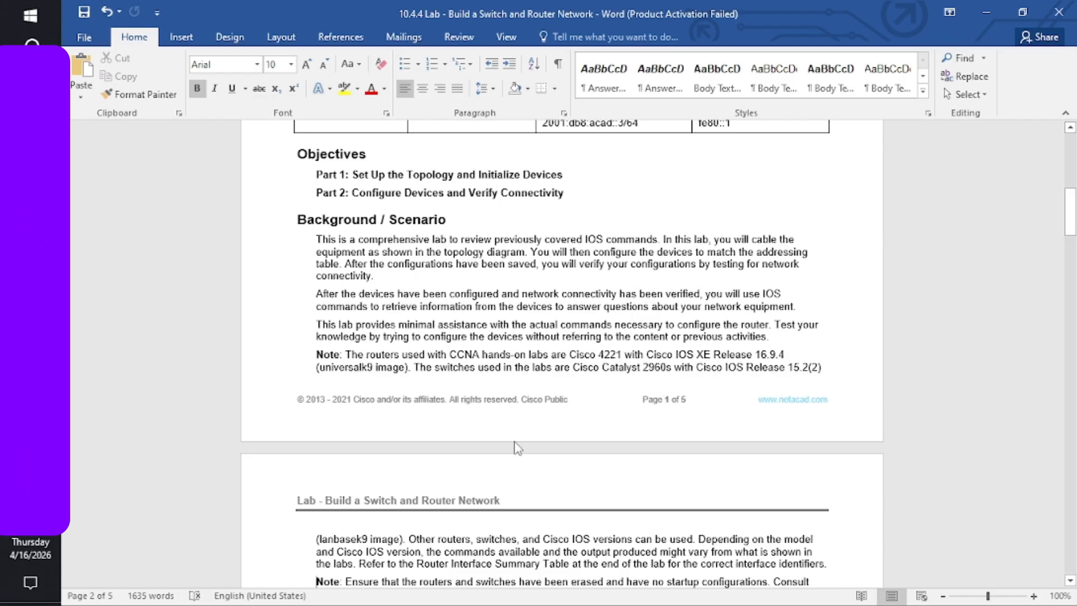
scroll(515, 446, down, 3)
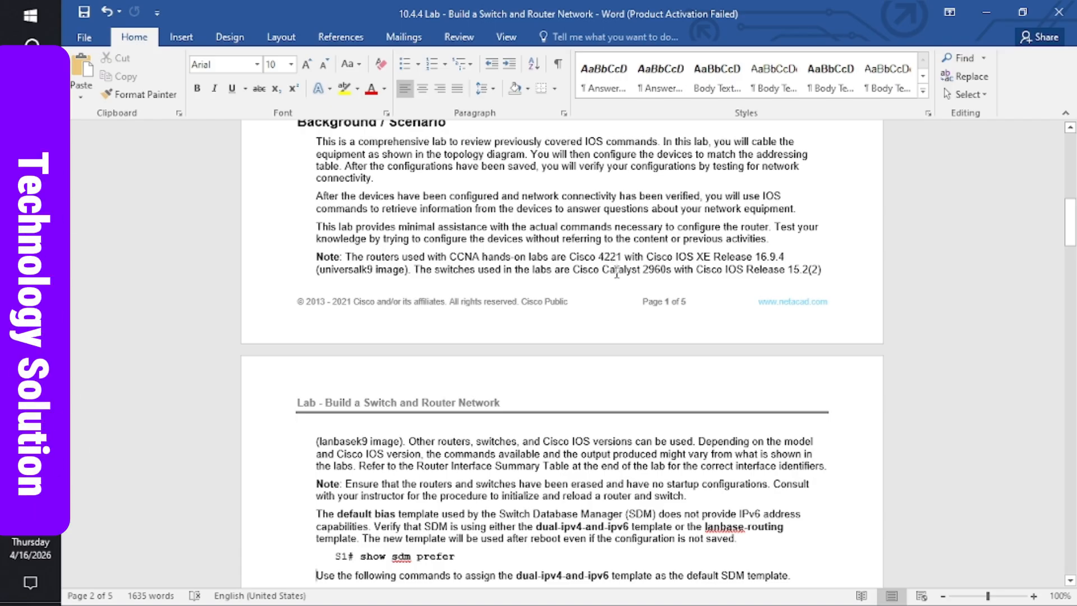
scroll(616, 274, down, 5)
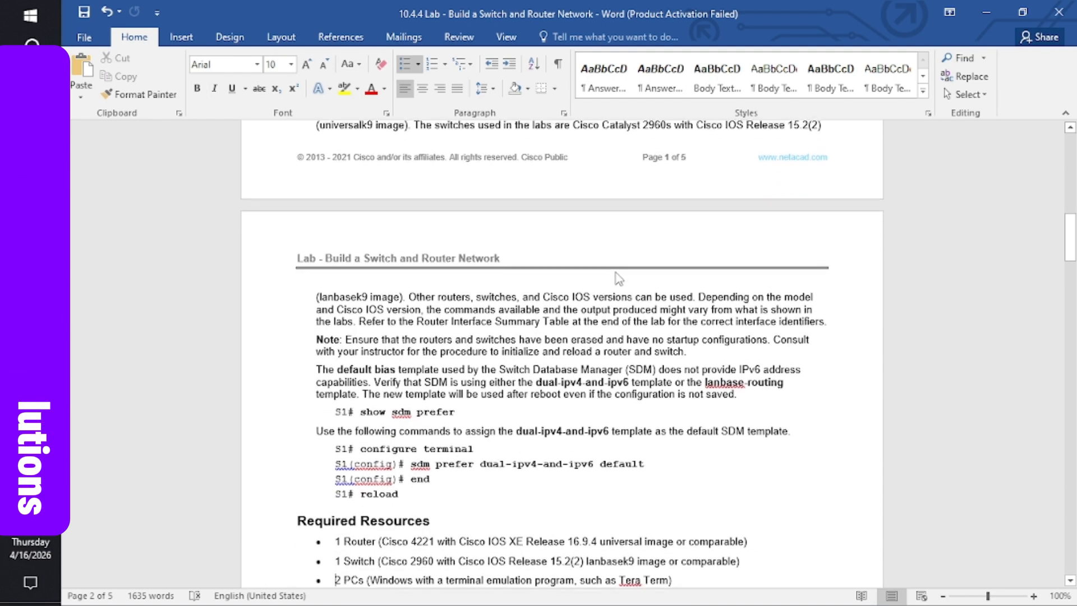
key(Down)
key(Down)
key(Down)
key(Down)
key(Down)
key(Down)
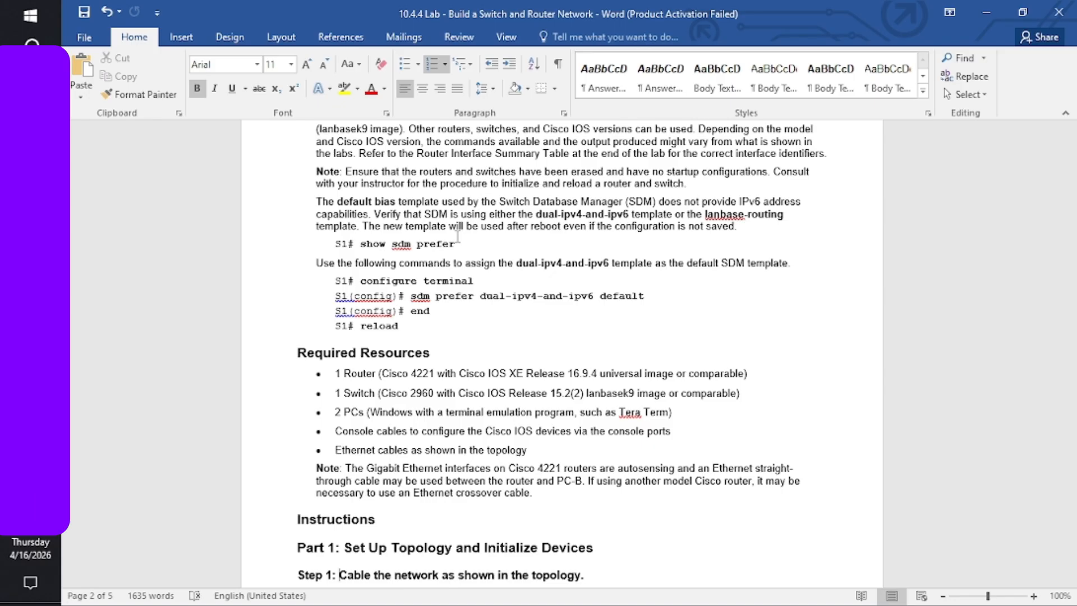
- Review the R1 and S1 addressing rows, then read down to the PC-A configuration step
key(Up)
key(Up)
key(Up)
key(Up)
key(Up)
key(Up)
key(Up)
key(Up)
key(Up)
key(Up)
key(Up)
key(Up)
key(Up)
key(Up)
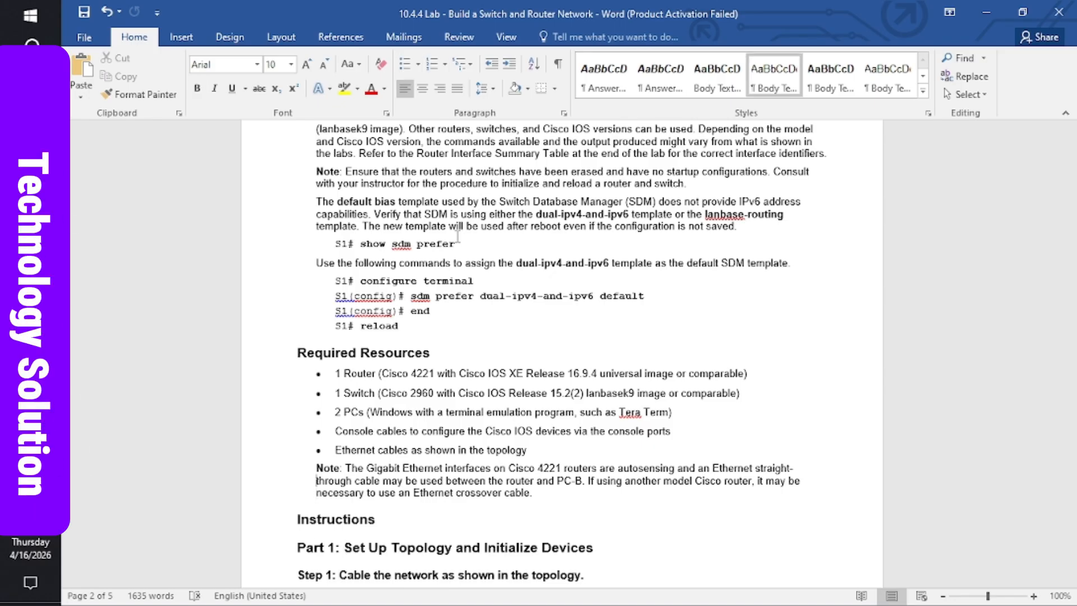
key(Up)
key(Up)
key(Up)
key(Up)
key(Up)
key(Up)
key(Up)
key(Up)
key(Up)
key(Up)
key(Up)
key(Up)
key(Up)
key(Up)
key(Up)
key(Up)
key(Up)
key(Up)
key(Up)
key(Up)
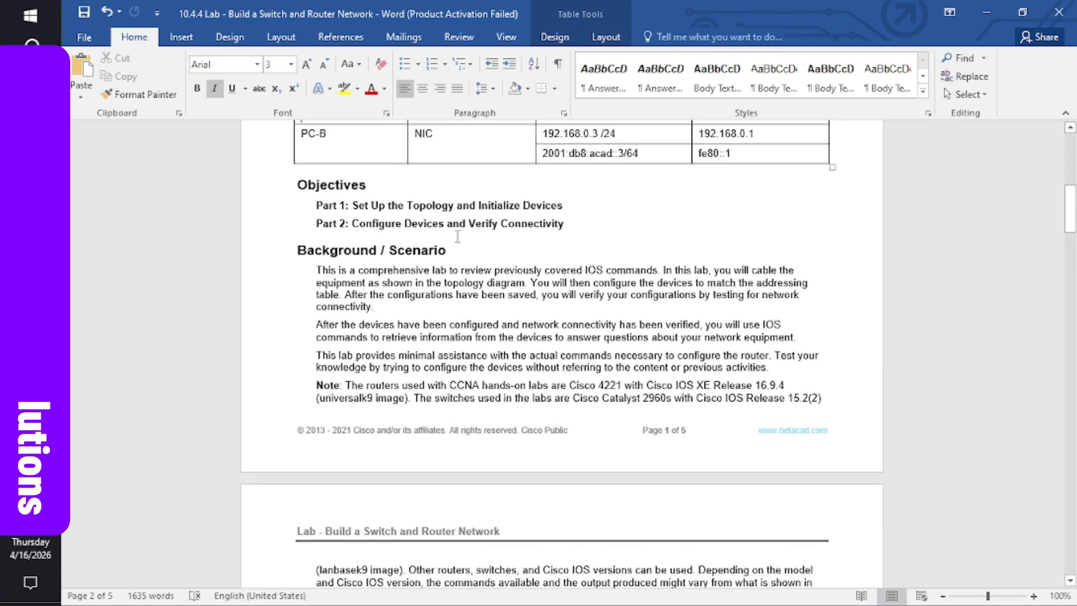
key(Up)
key(Up)
key(Up)
key(Up)
key(Up)
key(Up)
key(Up)
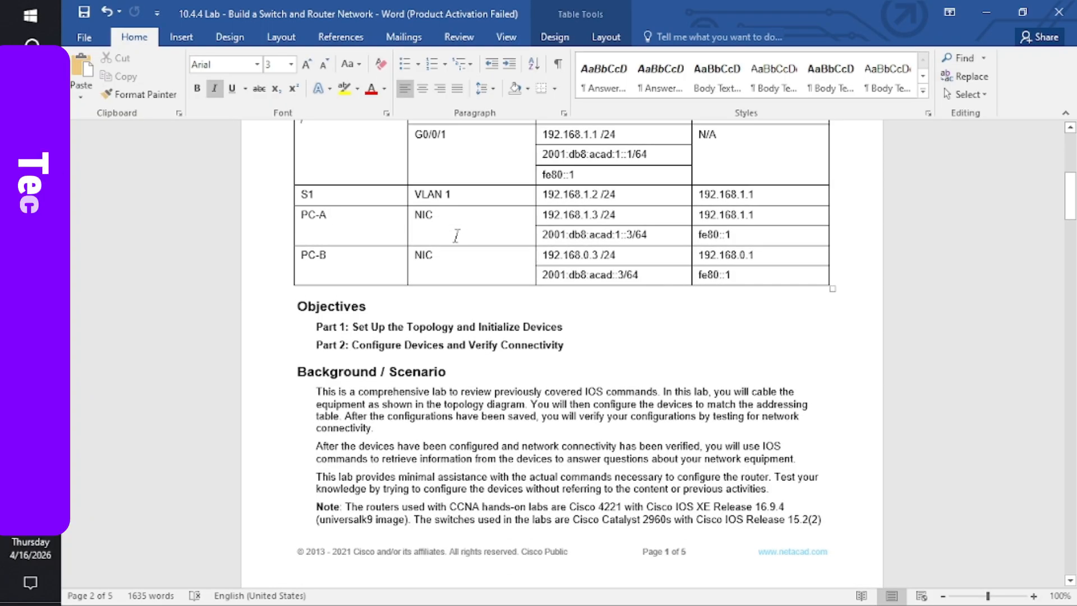
key(Up)
key(Up)
key(Up)
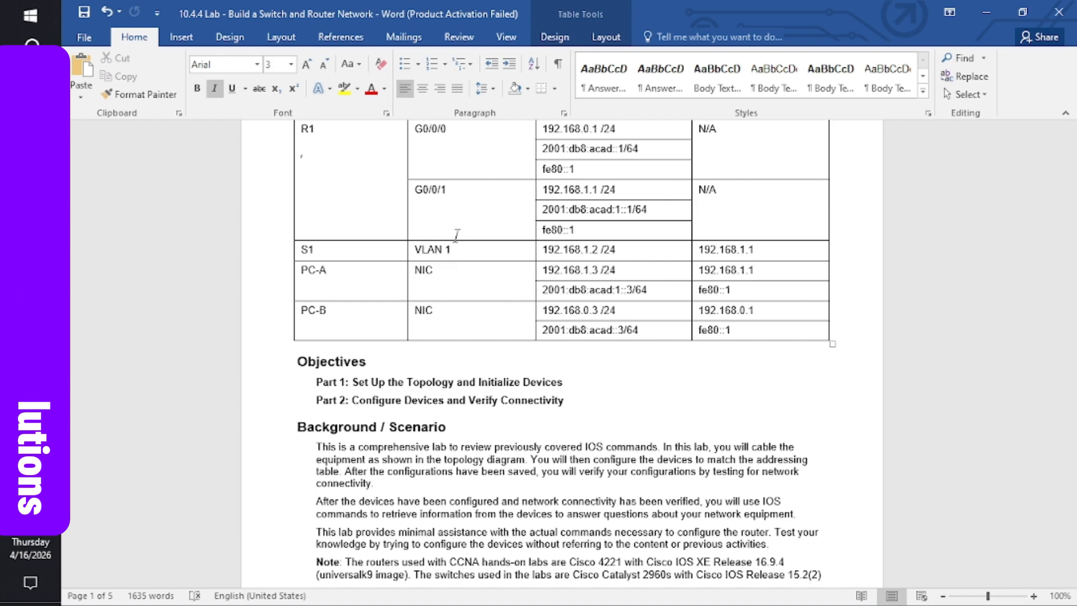
key(Down)
key(Down)
key(Down)
key(Down)
key(Down)
key(Down)
key(Down)
key(Down)
key(Down)
key(Down)
key(Down)
key(Down)
key(Down)
key(Down)
key(Down)
key(Down)
key(Down)
key(Down)
key(Down)
key(Down)
key(Down)
key(Down)
key(Down)
key(Down)
key(Down)
key(Down)
key(Down)
key(Down)
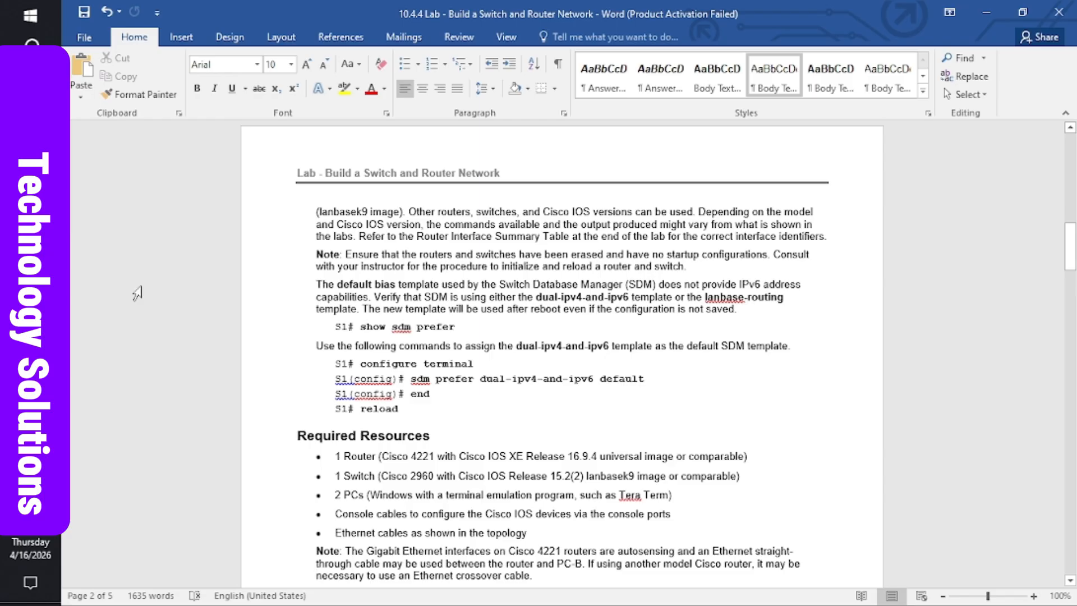
key(Down)
key(Down)
key(Down)
key(Down)
key(Down)
key(Down)
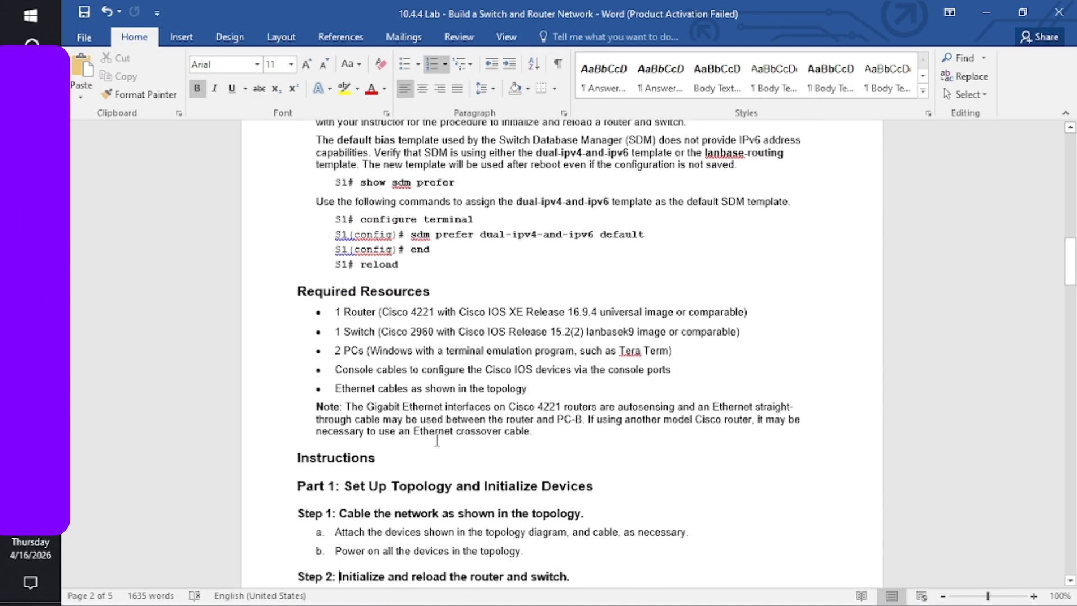
key(Down)
key(Down)
key(Down)
key(Down)
key(Down)
key(Down)
key(Down)
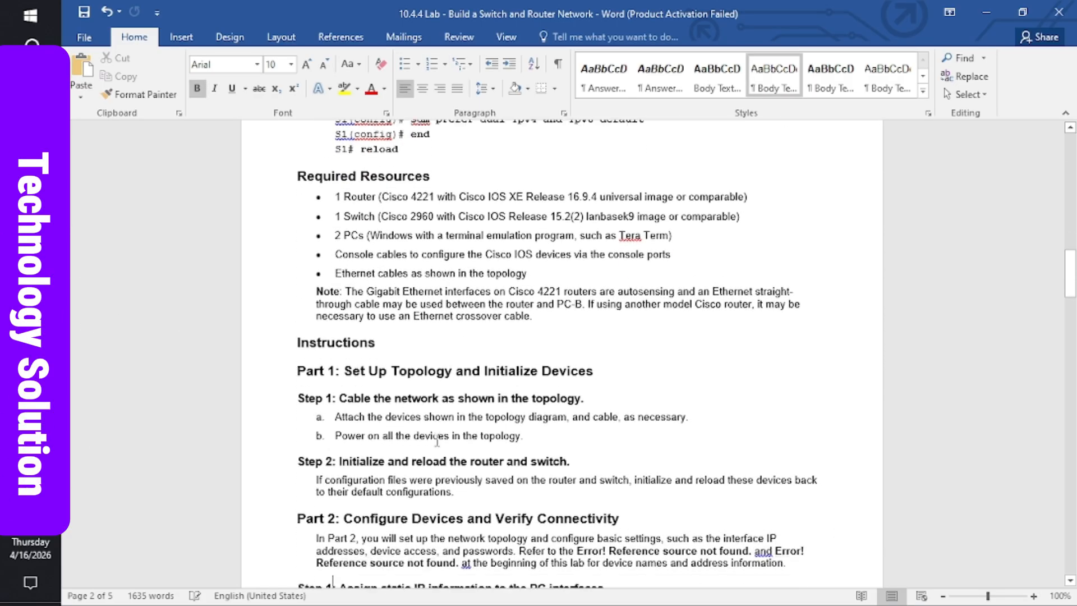
key(Down)
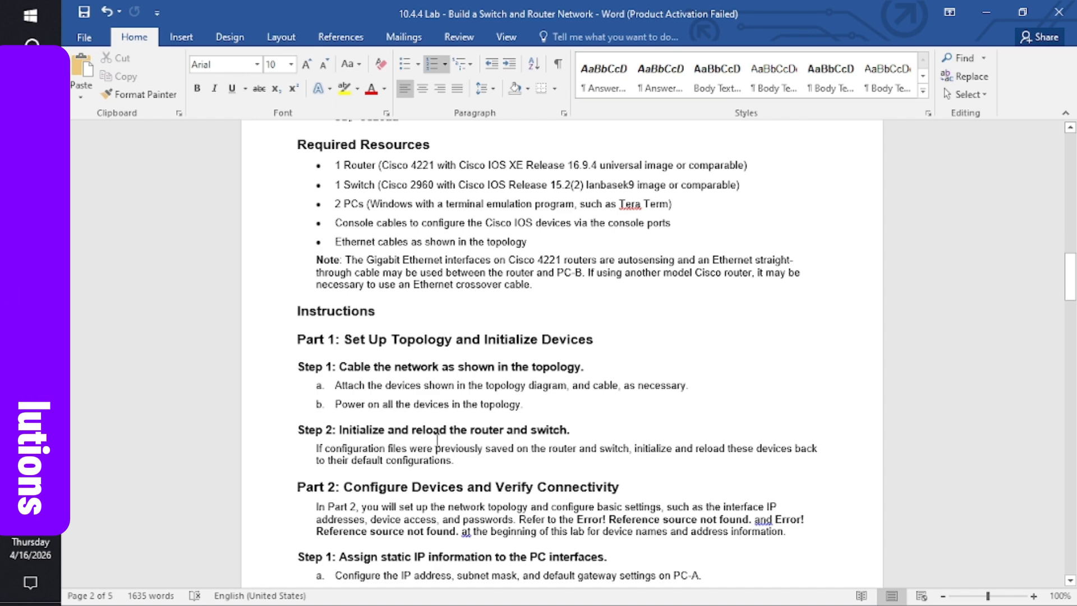
scroll(438, 445, down, 3)
scroll(439, 445, down, 1)
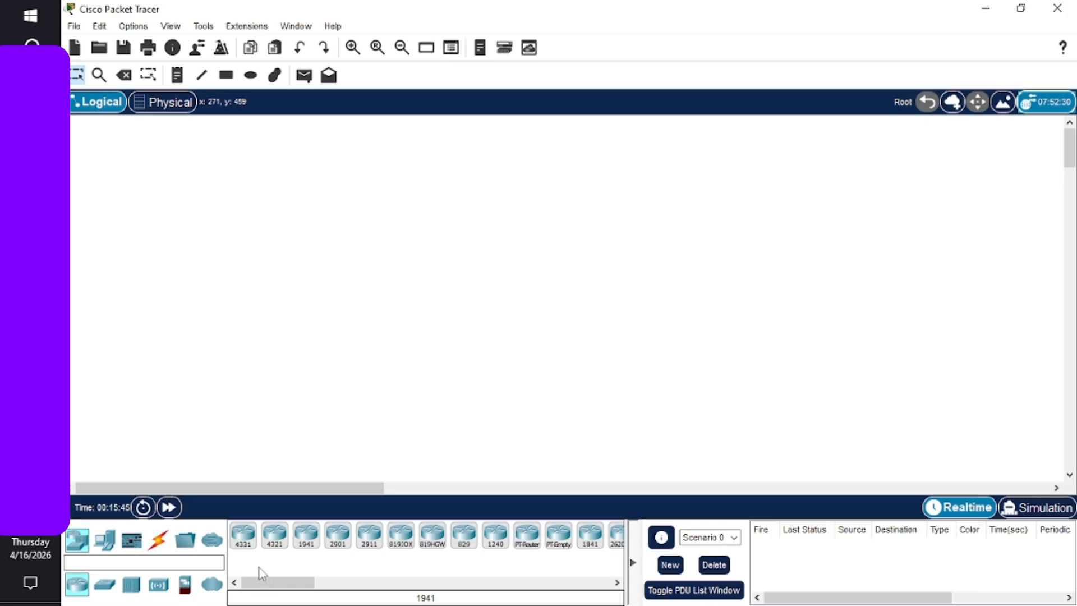
- Place an ISR4331 router, with a 2960 switch to its left, on the workspace
click(244, 542)
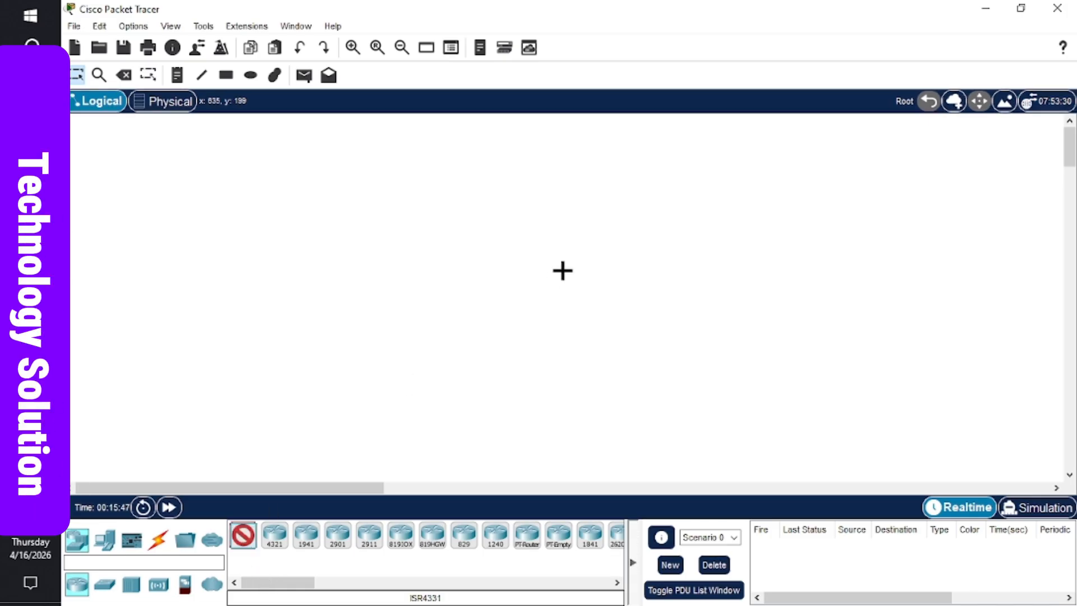
click(553, 203)
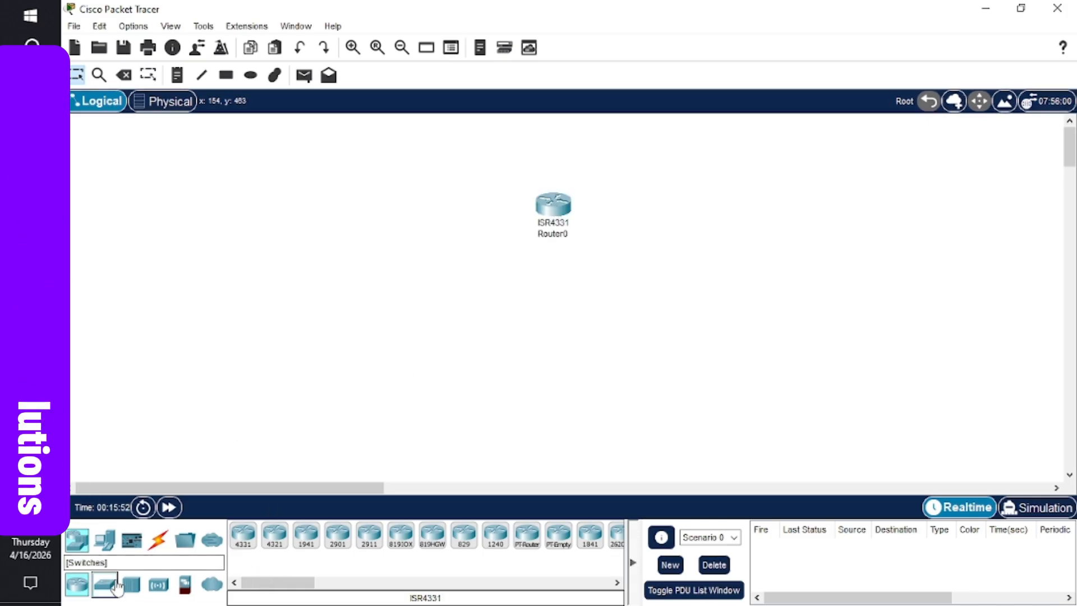
click(104, 584)
click(246, 536)
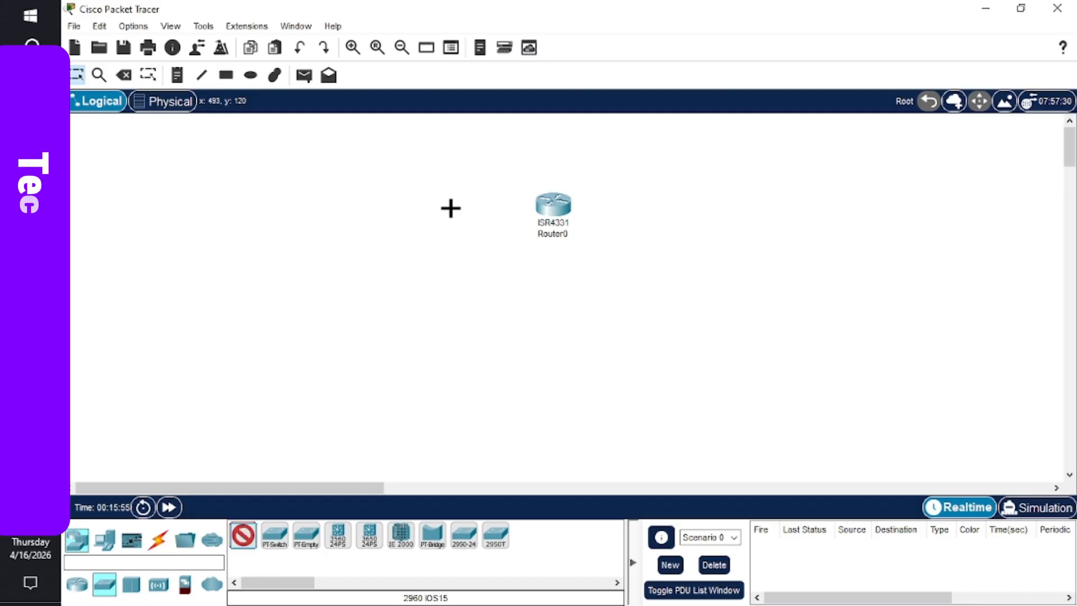
click(448, 207)
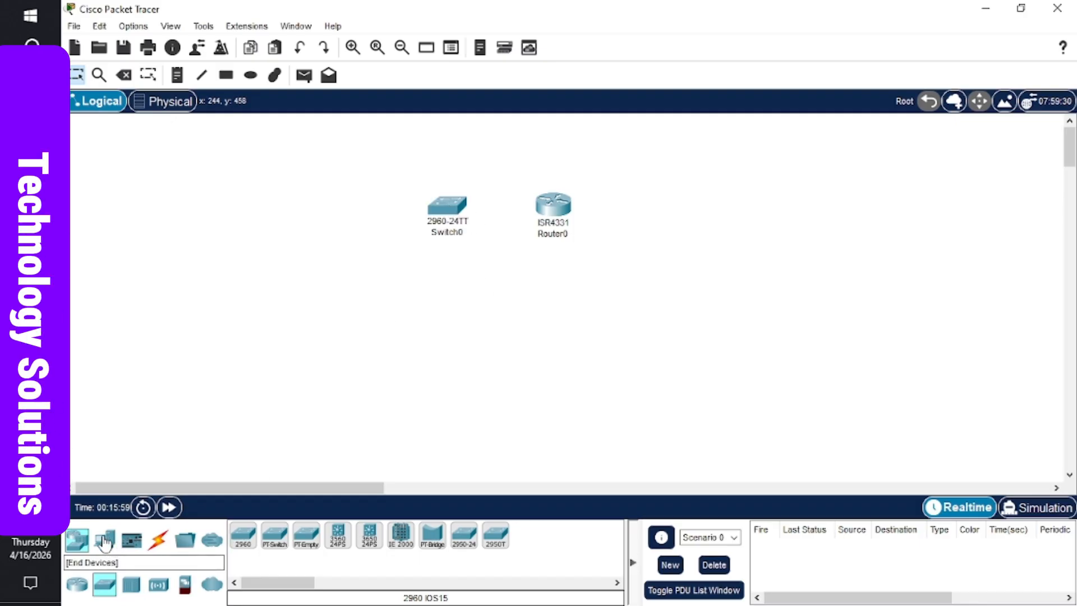
- Add two generic PCs, PC0 left of the switch and PC1 right of the router
click(105, 540)
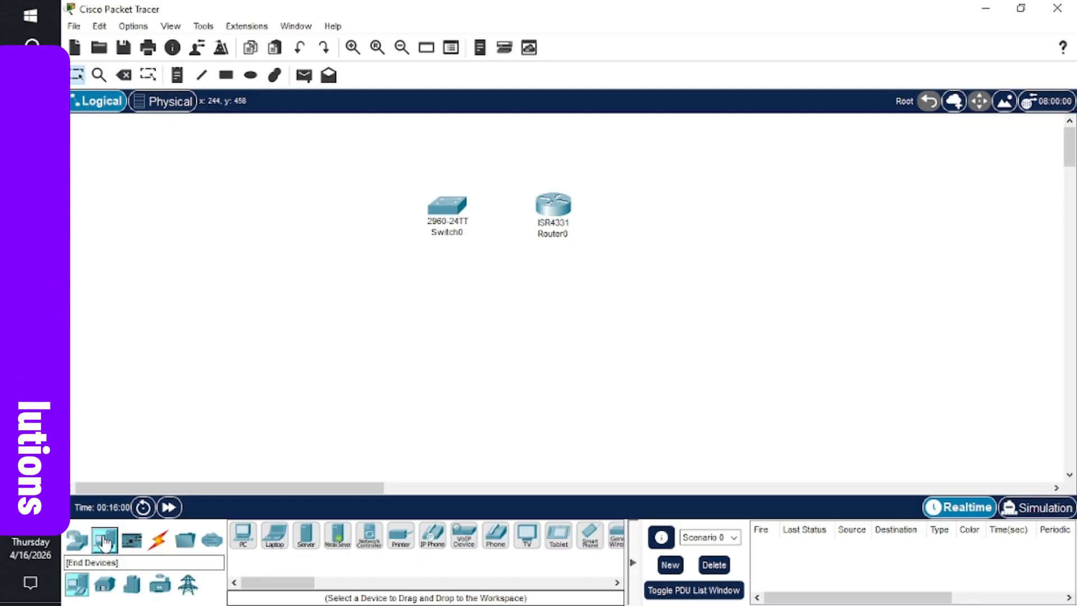
click(243, 537)
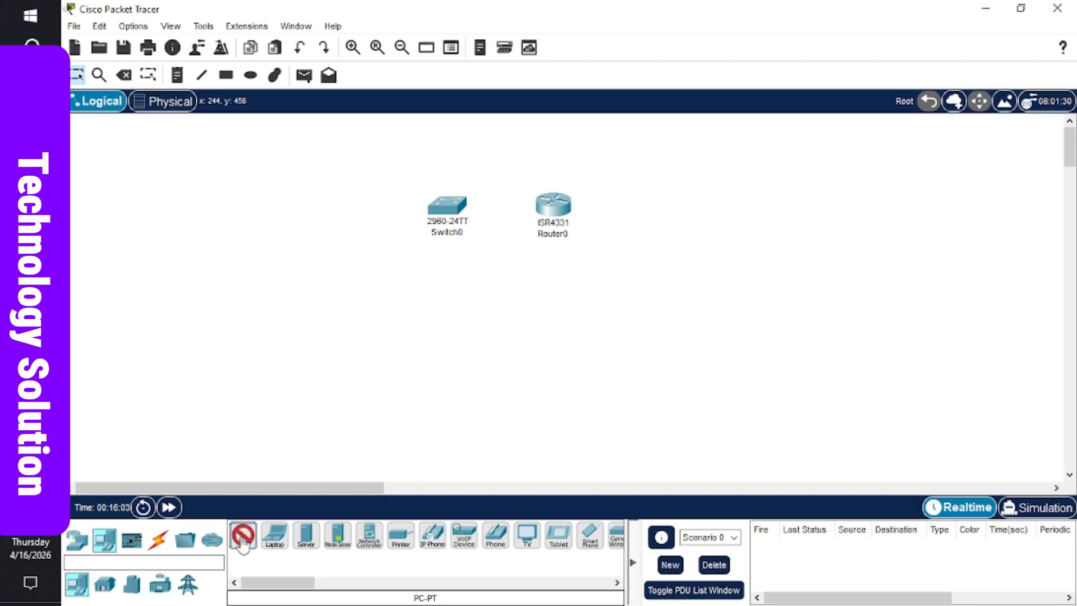
click(344, 213)
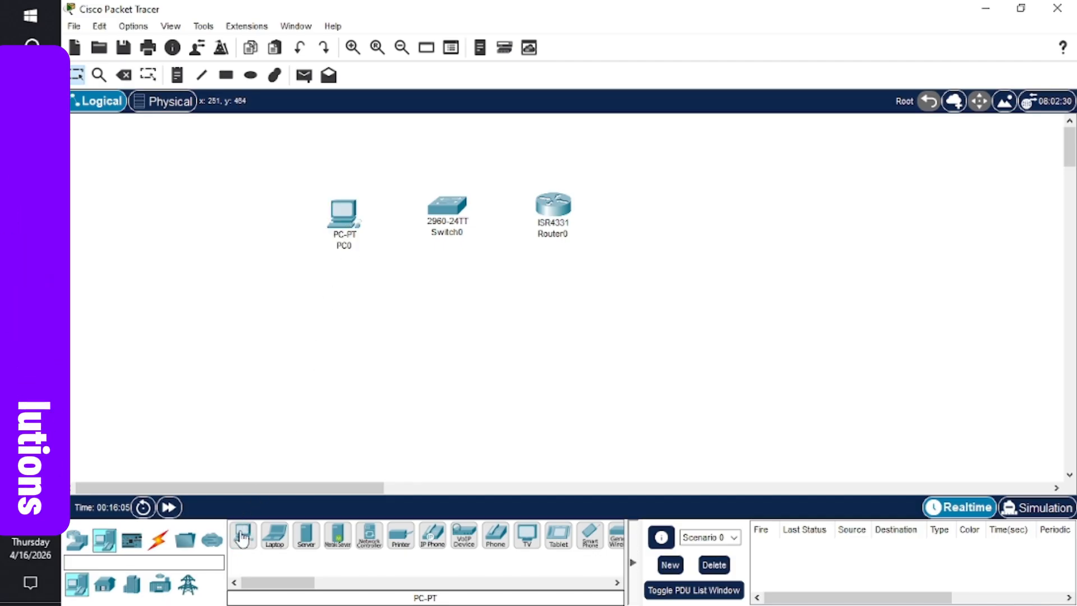
click(663, 219)
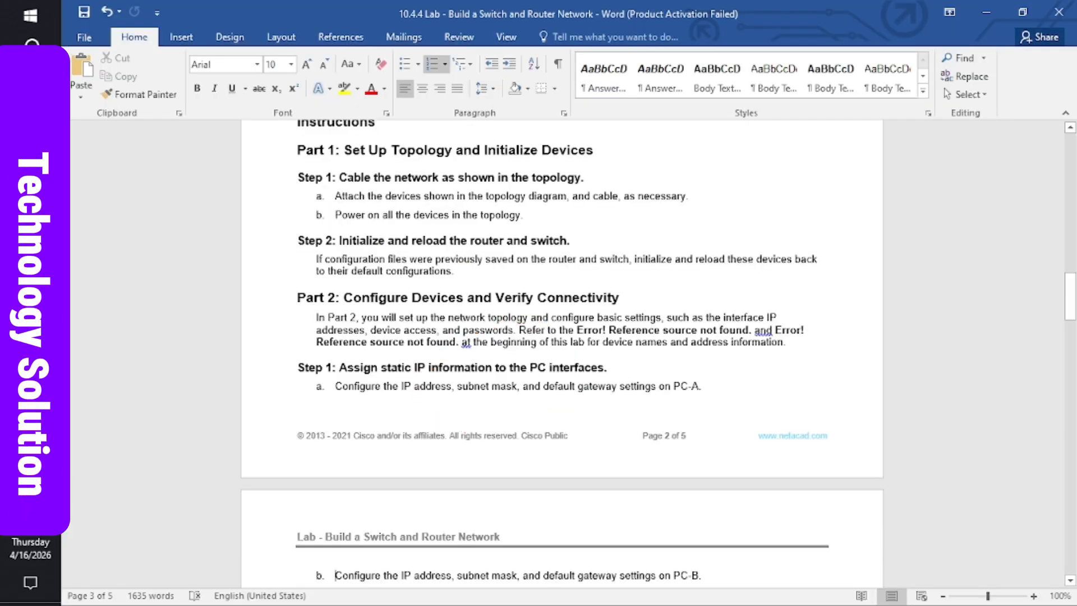
- Scroll back to the top of the handout to view the topology diagram and addressing table
click(489, 243)
scroll(489, 243, up, 1)
scroll(488, 243, up, 15)
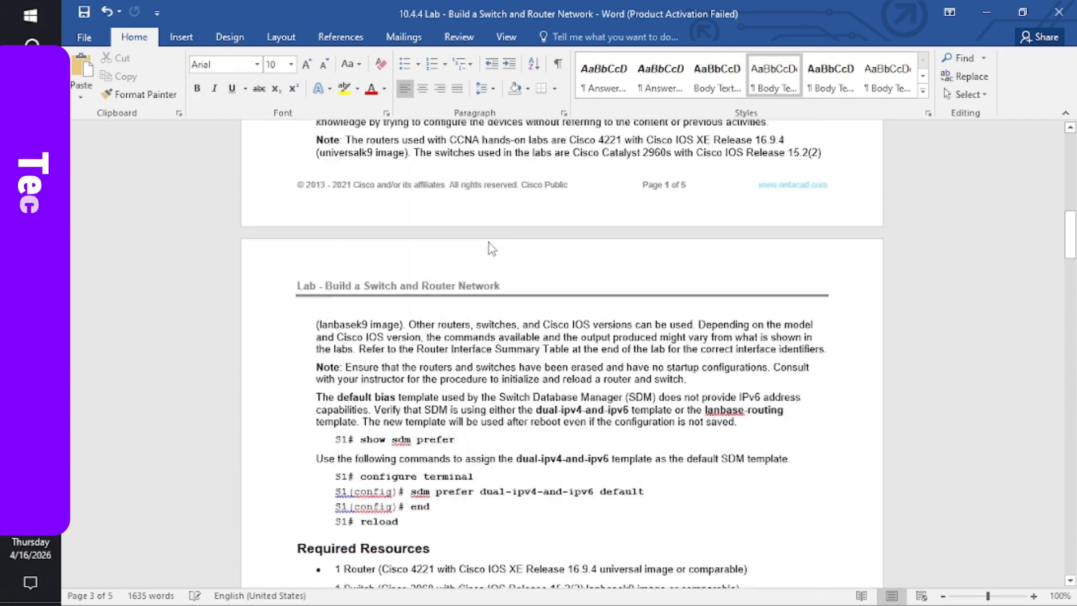
scroll(488, 242, up, 10)
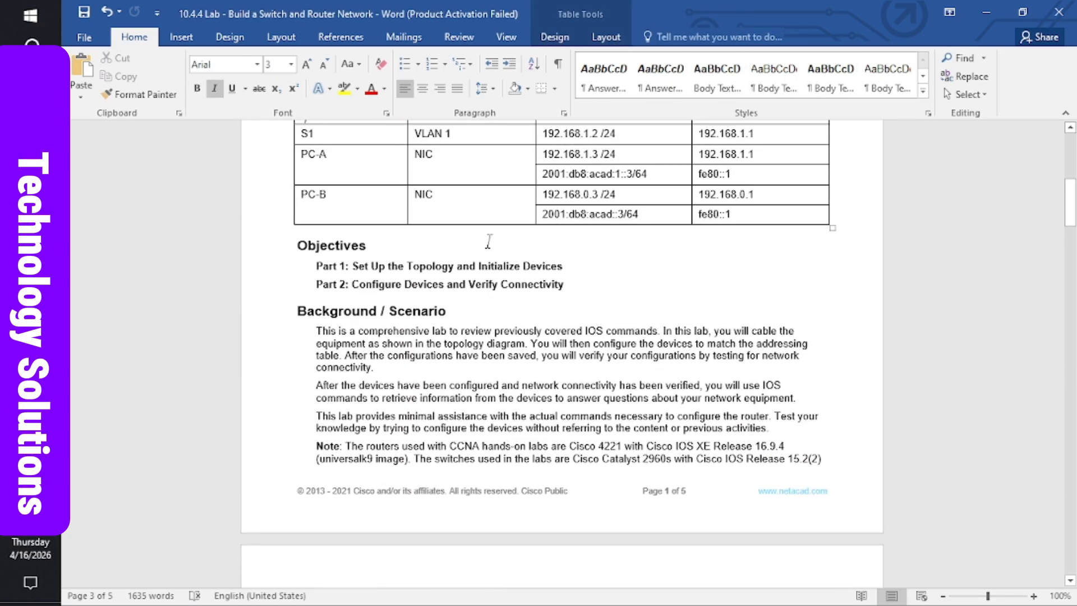
scroll(489, 243, up, 1)
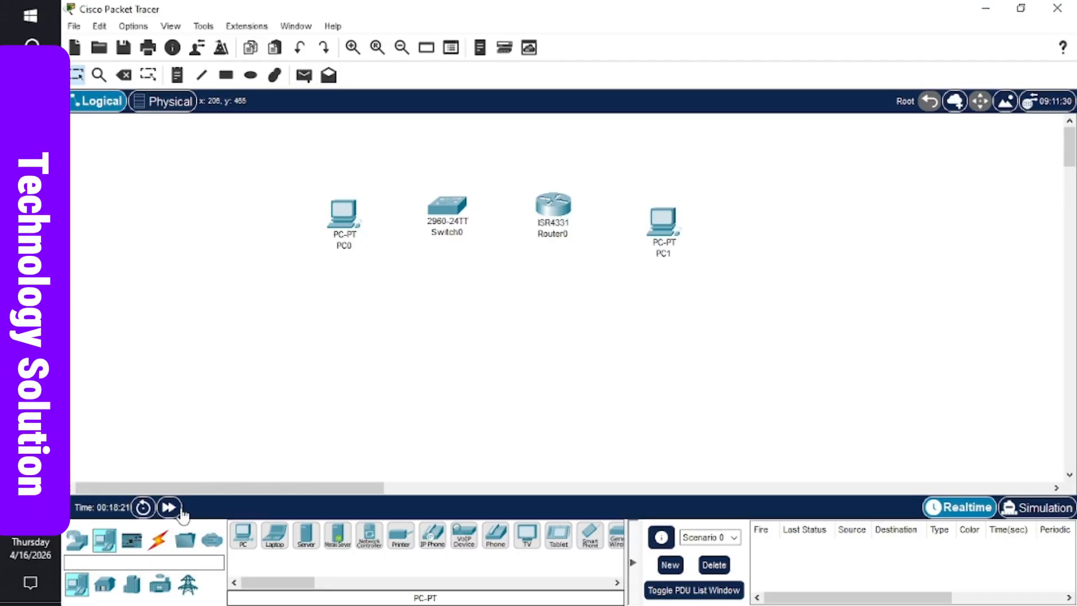
- Connect Router0 Gig0/0/1 to Switch0 Fa0/5 with a copper straight-through cable
click(154, 541)
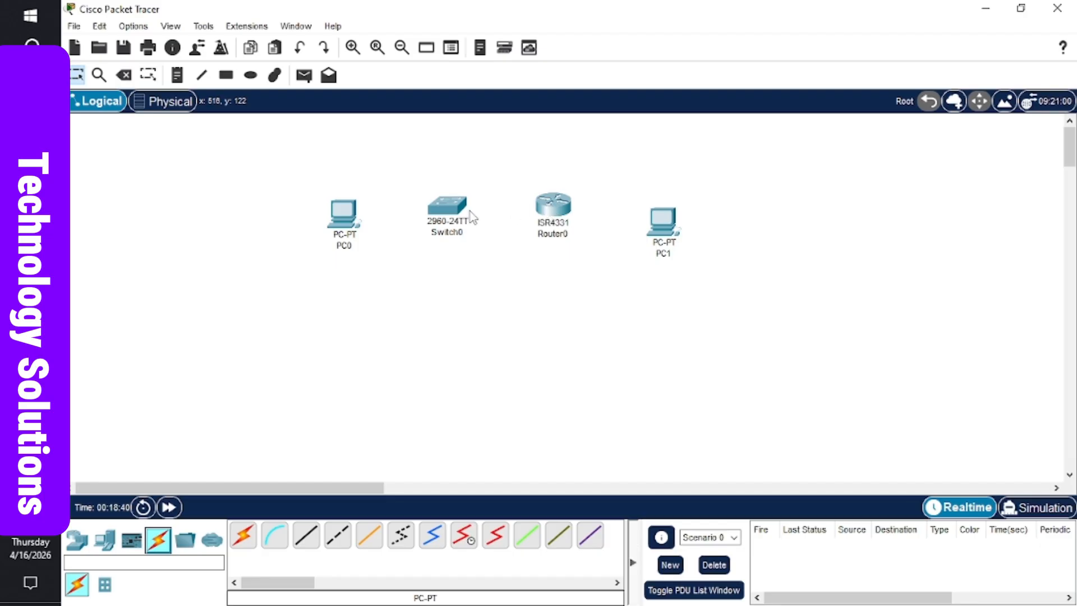
mouse_move(359, 225)
click(308, 533)
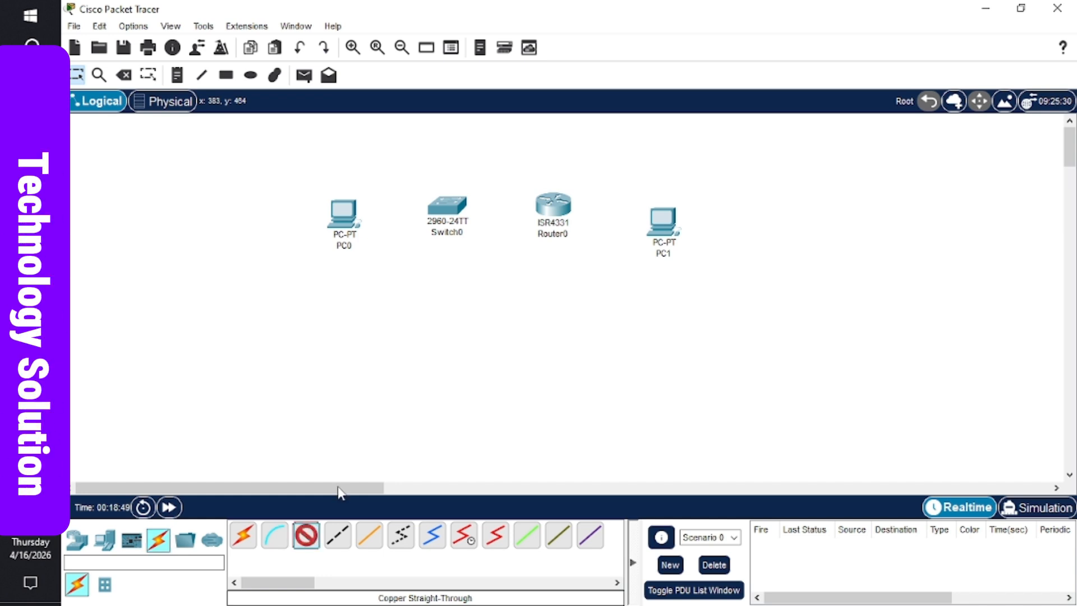
click(542, 210)
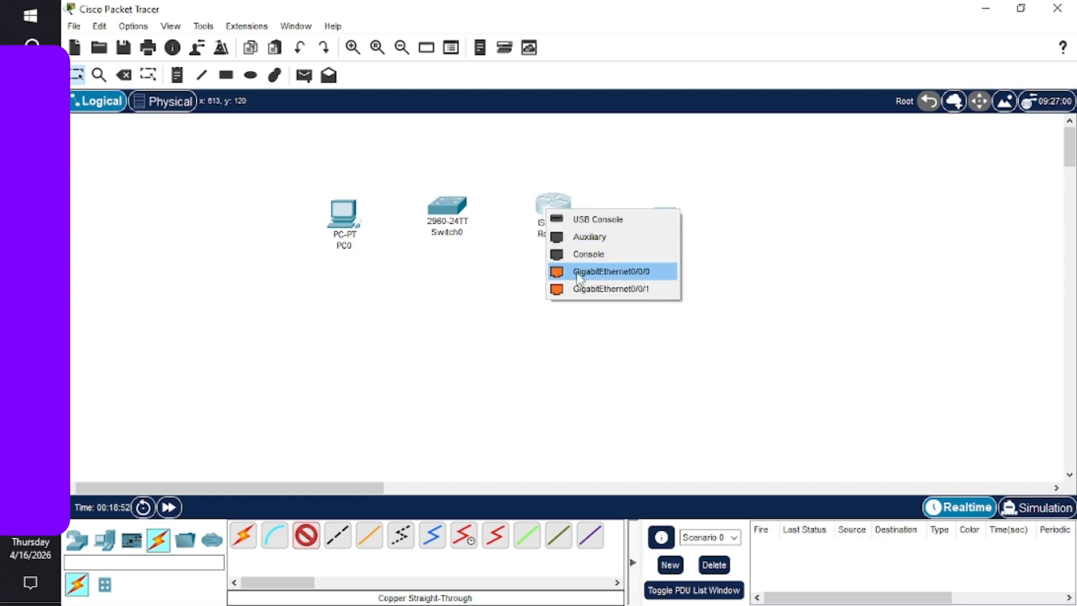
click(614, 291)
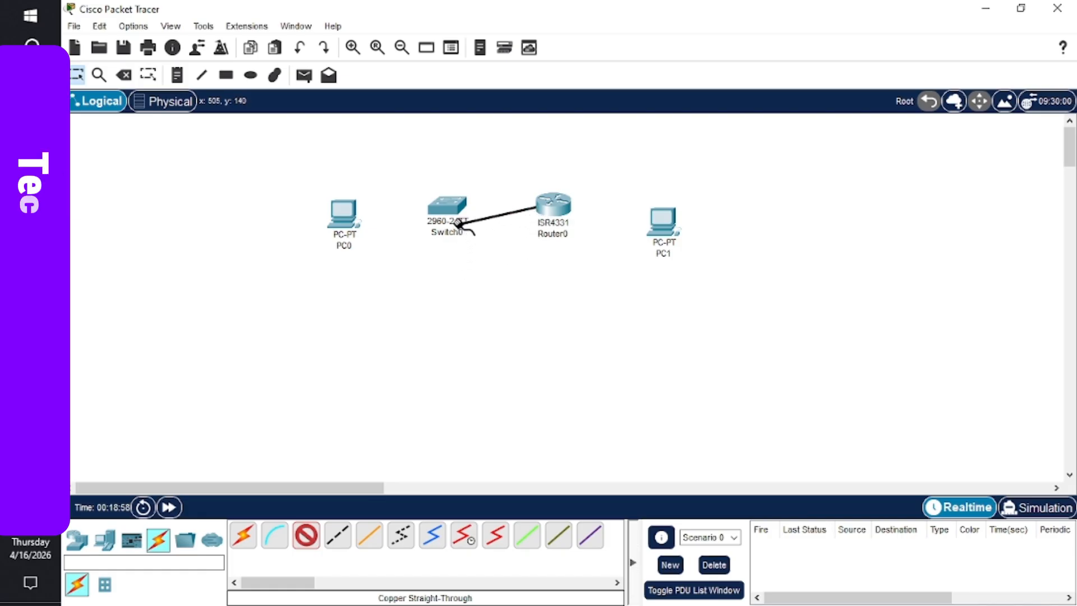
click(456, 207)
click(455, 208)
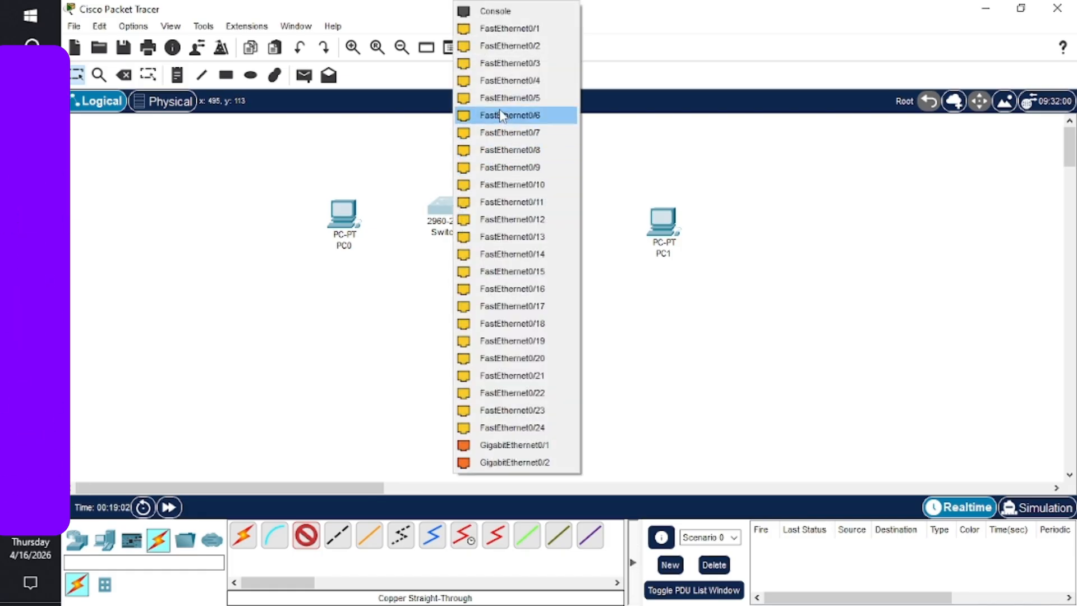
click(511, 98)
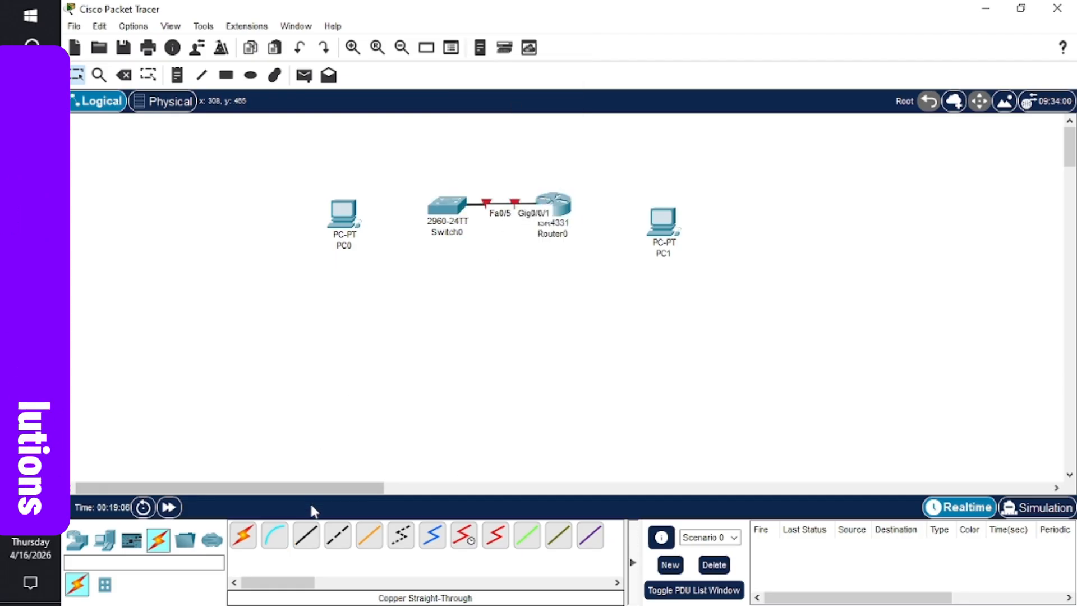
- Connect Switch0 Fa0/6 to PC0 FastEthernet0 with a straight-through cable
click(307, 534)
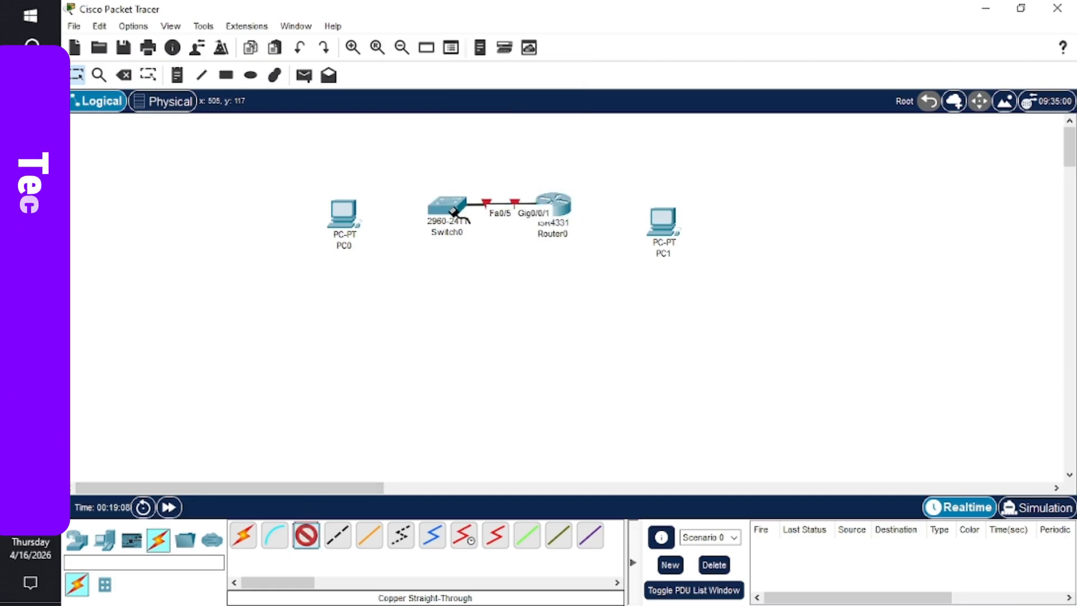
click(441, 209)
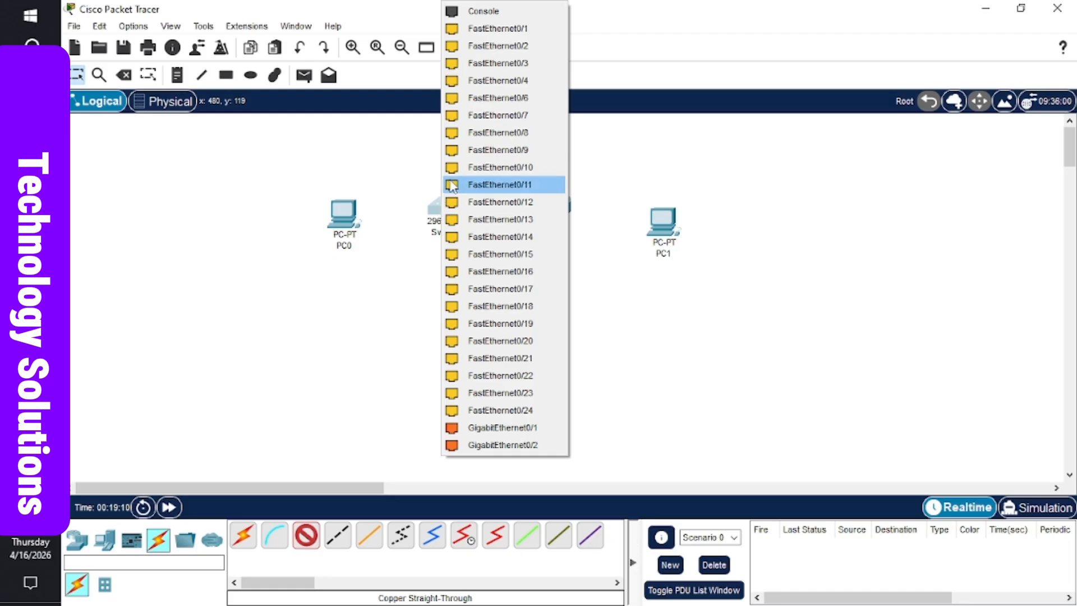
click(488, 104)
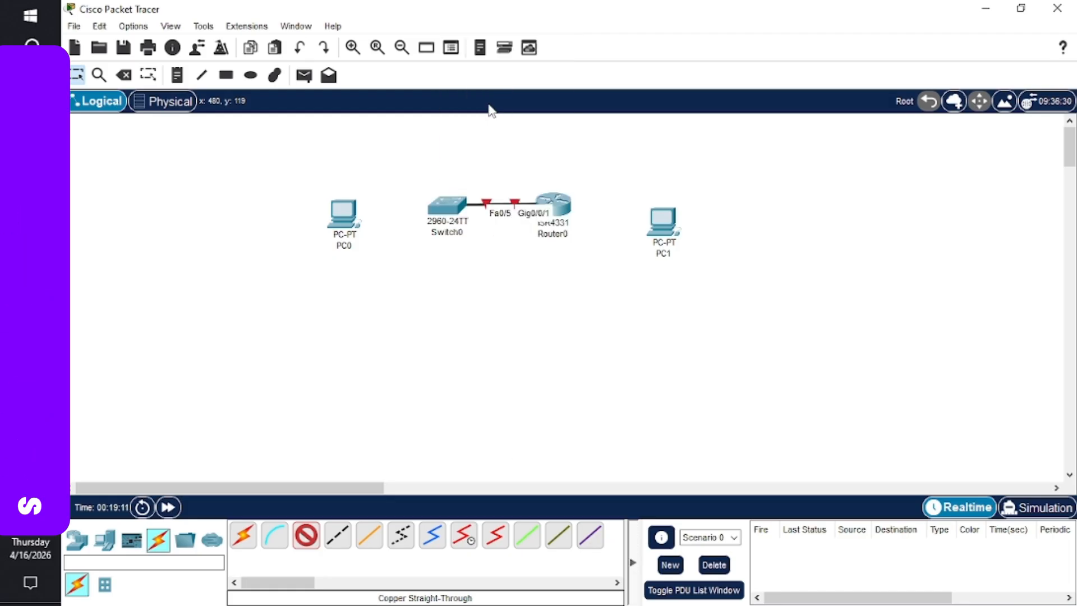
click(346, 209)
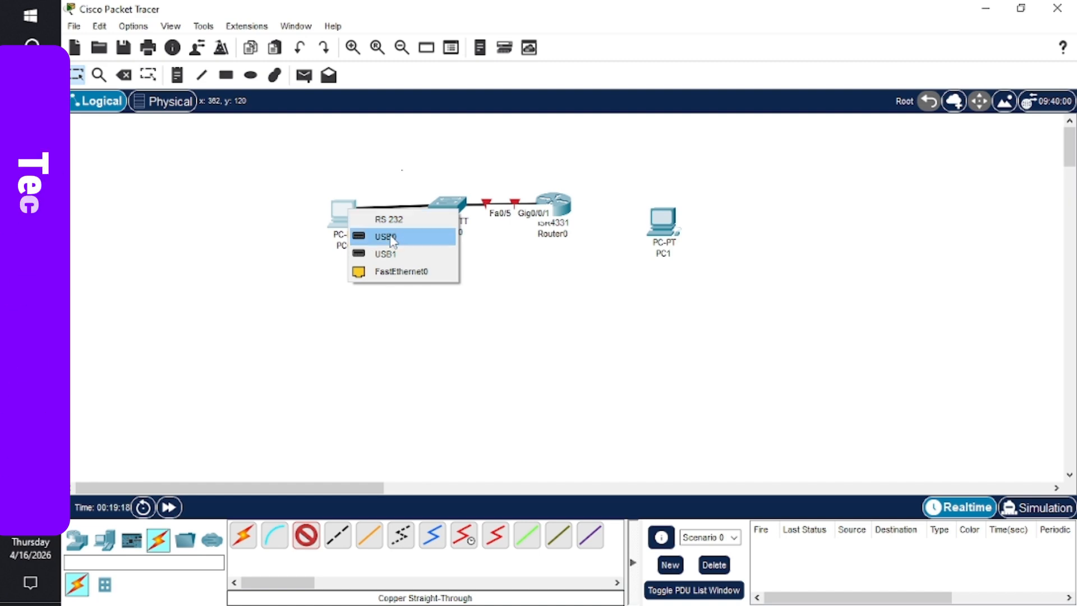
click(398, 274)
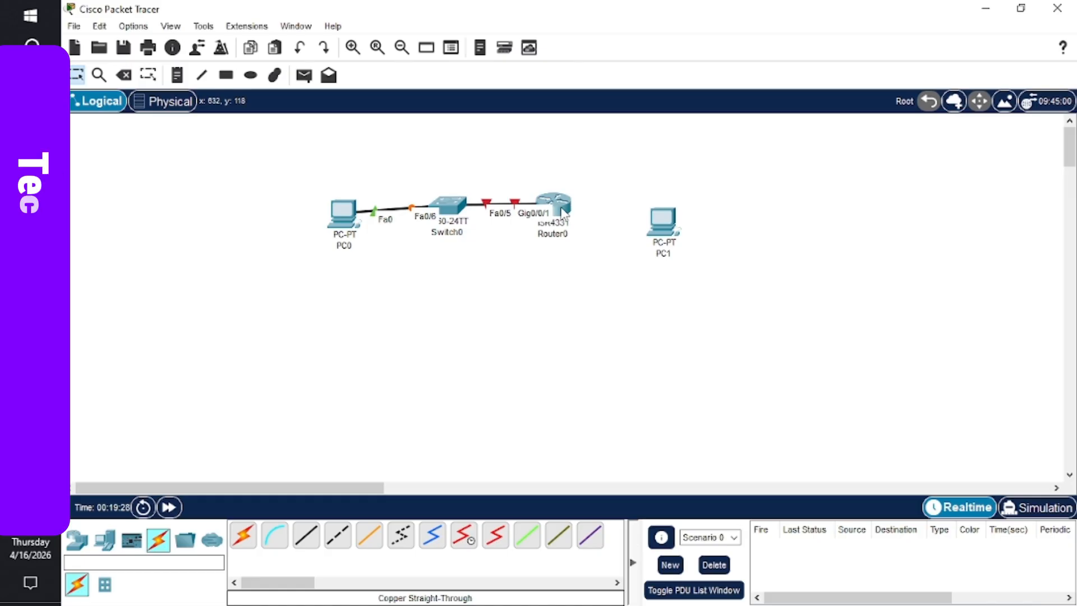
- Link Router0 Gig0/0/0 to PC1 FastEthernet0 with a copper cross-over cable, tidying device positions
drag(572, 209, 583, 209)
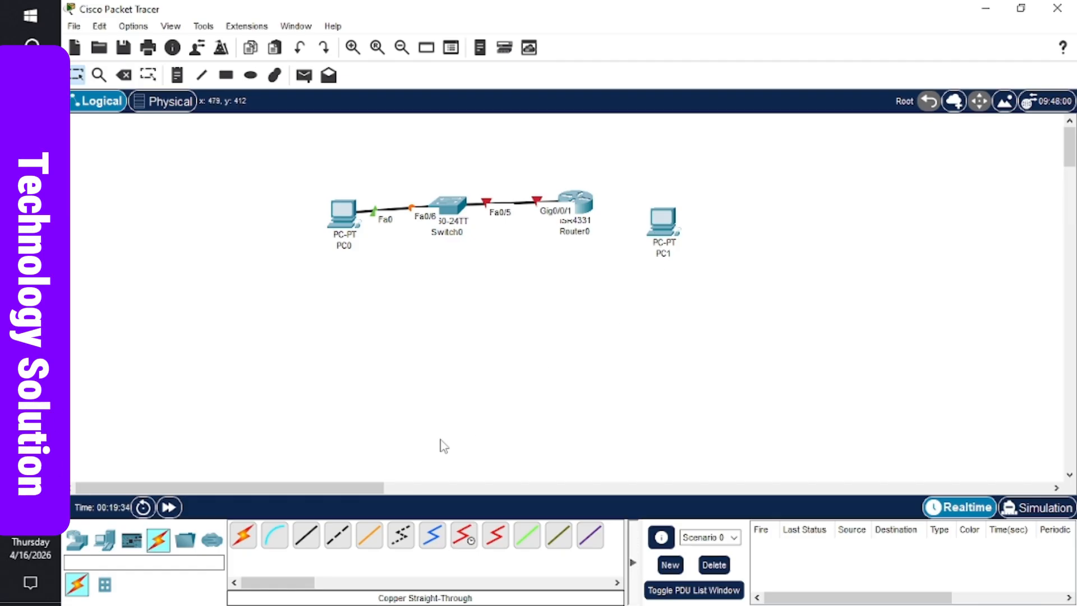
click(338, 535)
click(587, 203)
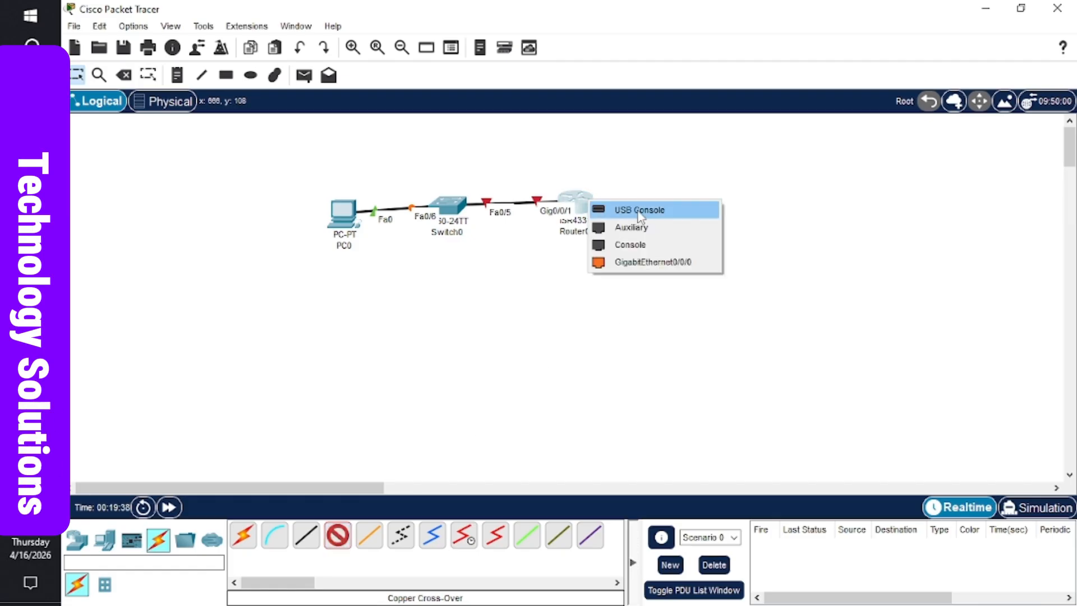
click(658, 262)
click(666, 218)
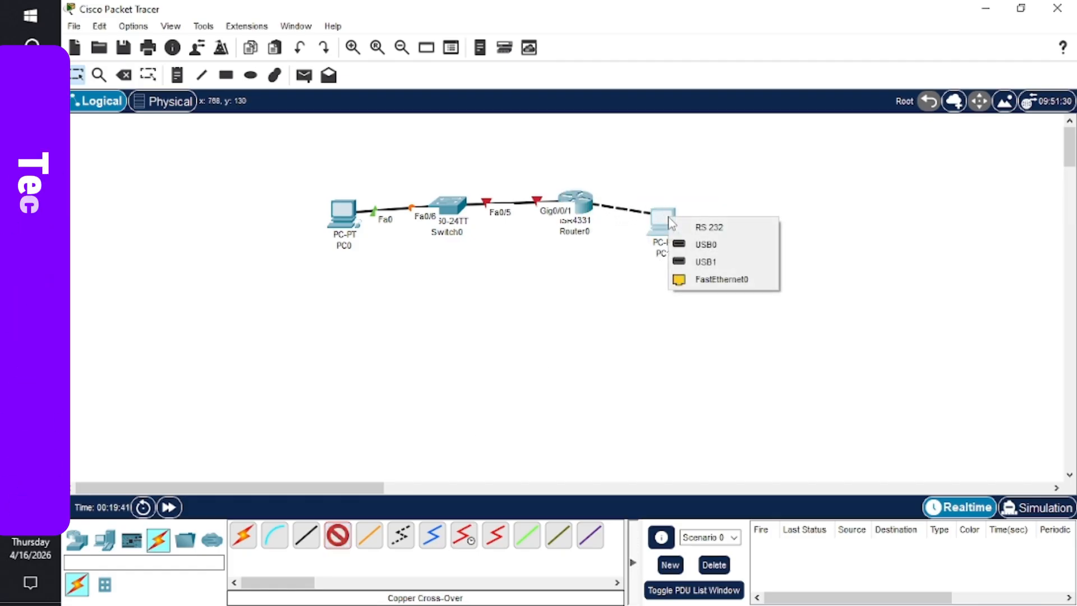
click(720, 279)
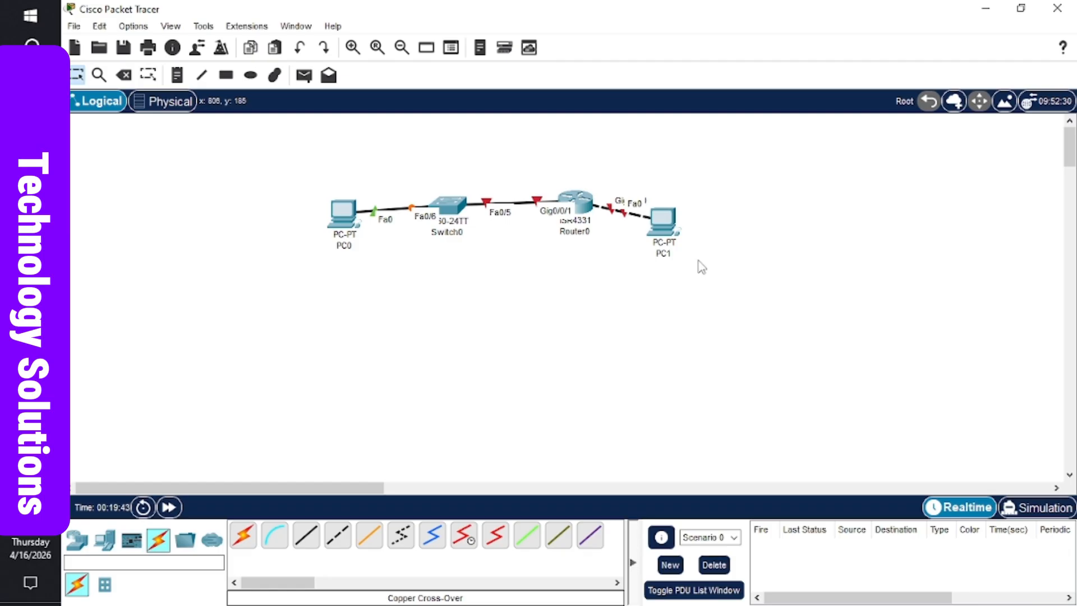
drag(671, 224, 715, 213)
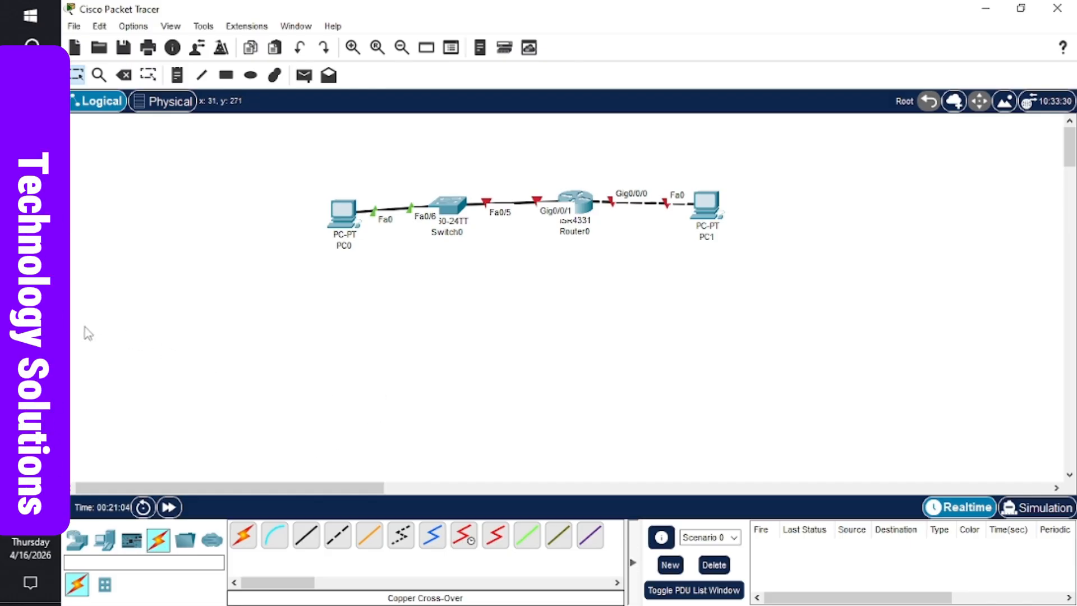
click(30, 341)
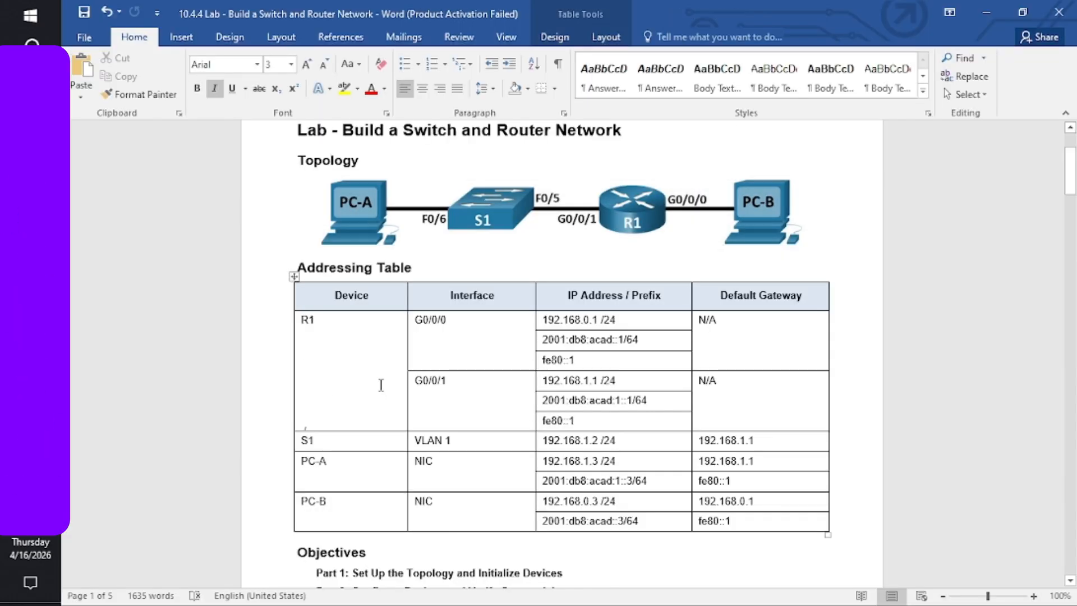
scroll(381, 385, down, 3)
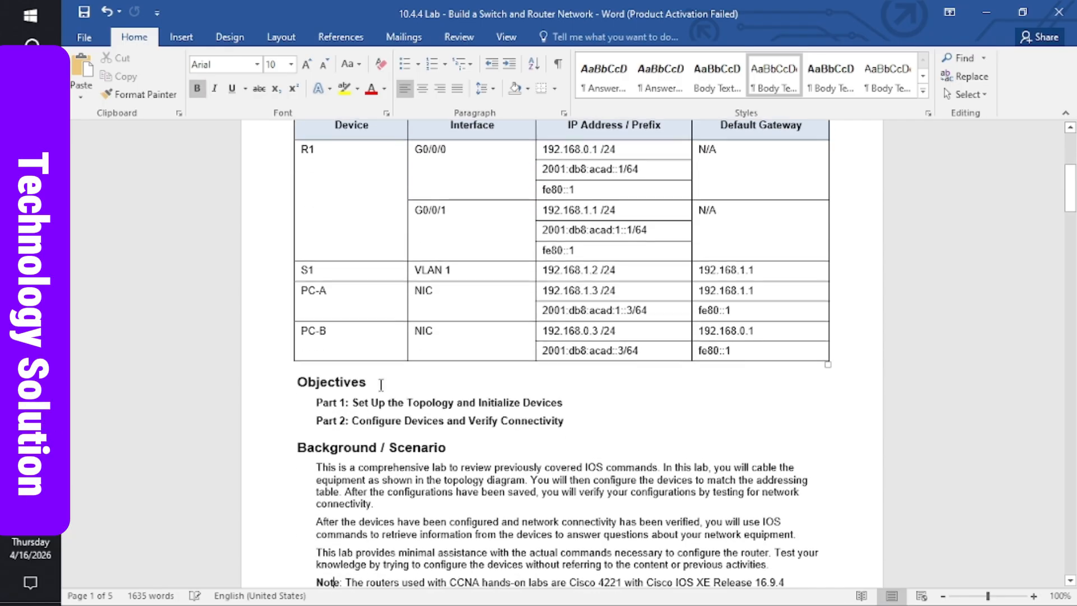
click(380, 385)
scroll(381, 384, down, 6)
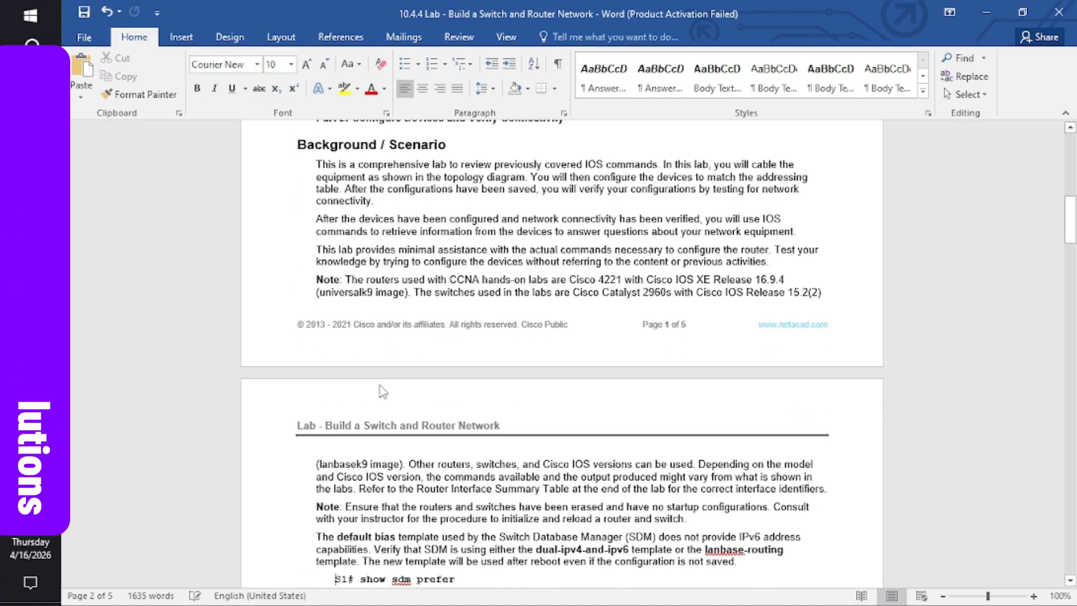
click(380, 385)
click(381, 384)
scroll(380, 385, down, 3)
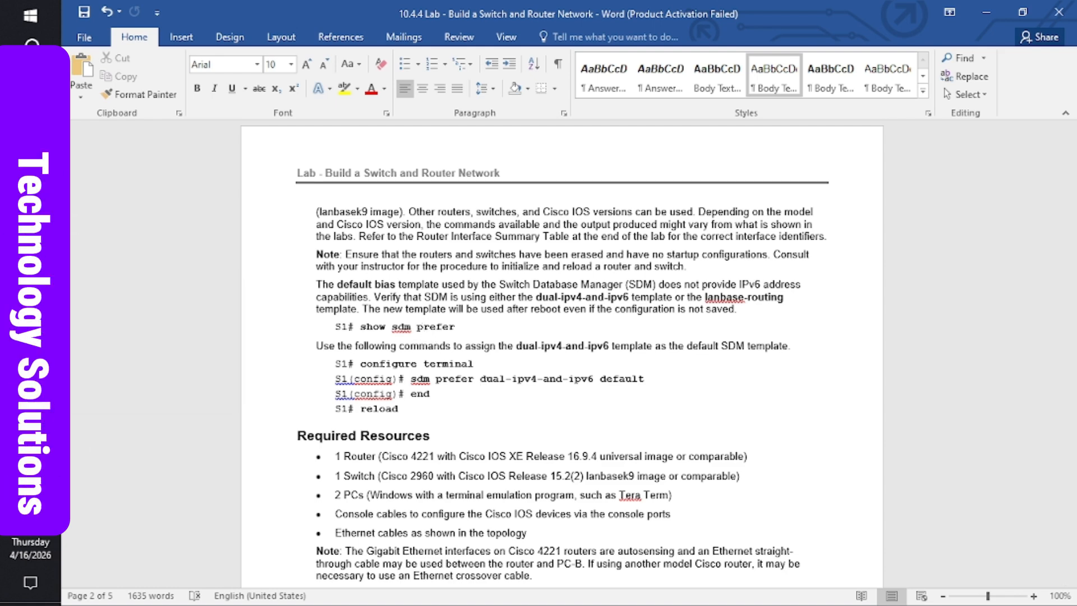
mouse_move(30, 339)
click(130, 339)
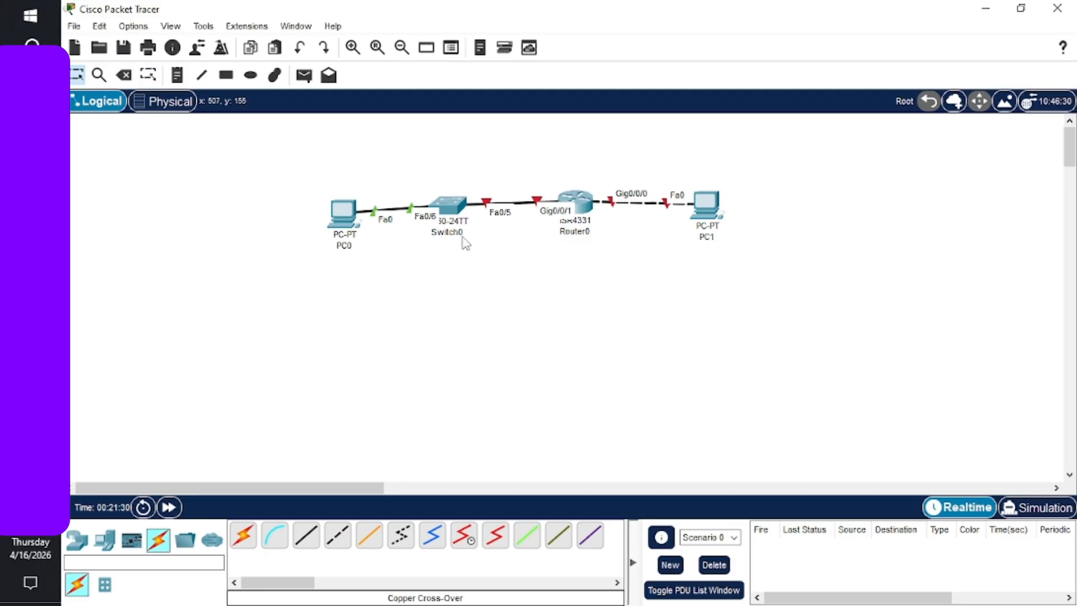
- Place a laptop, Laptop0, on the canvas below the switch and router
click(450, 203)
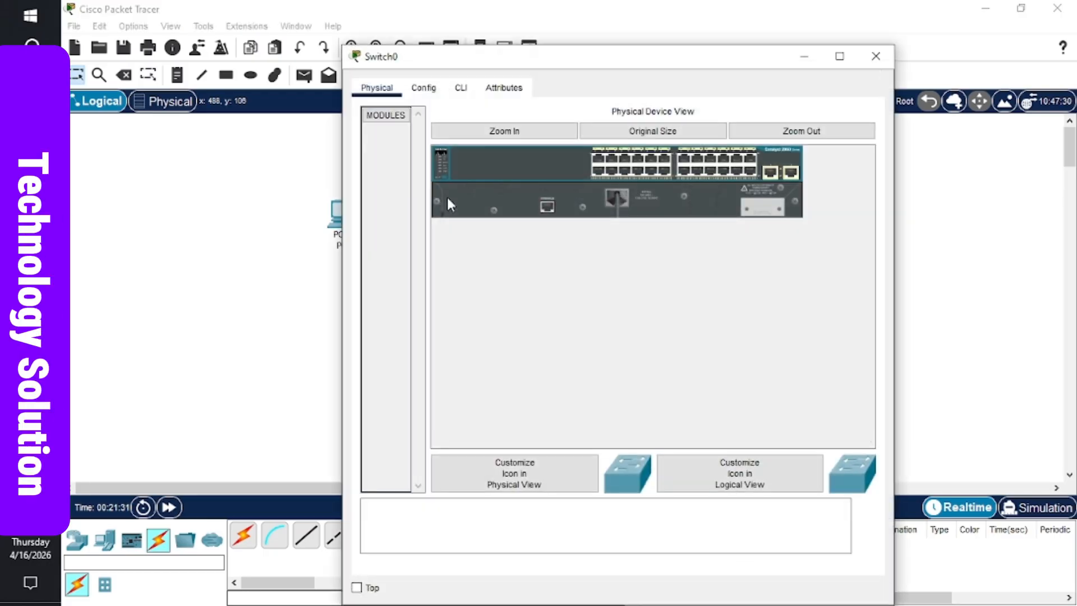
click(876, 58)
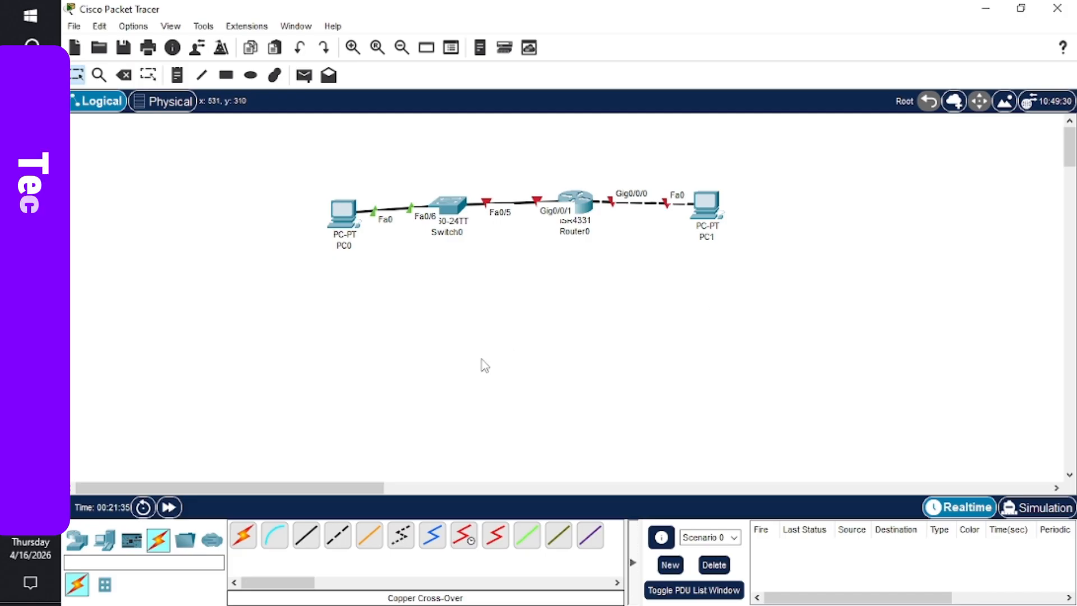
click(102, 545)
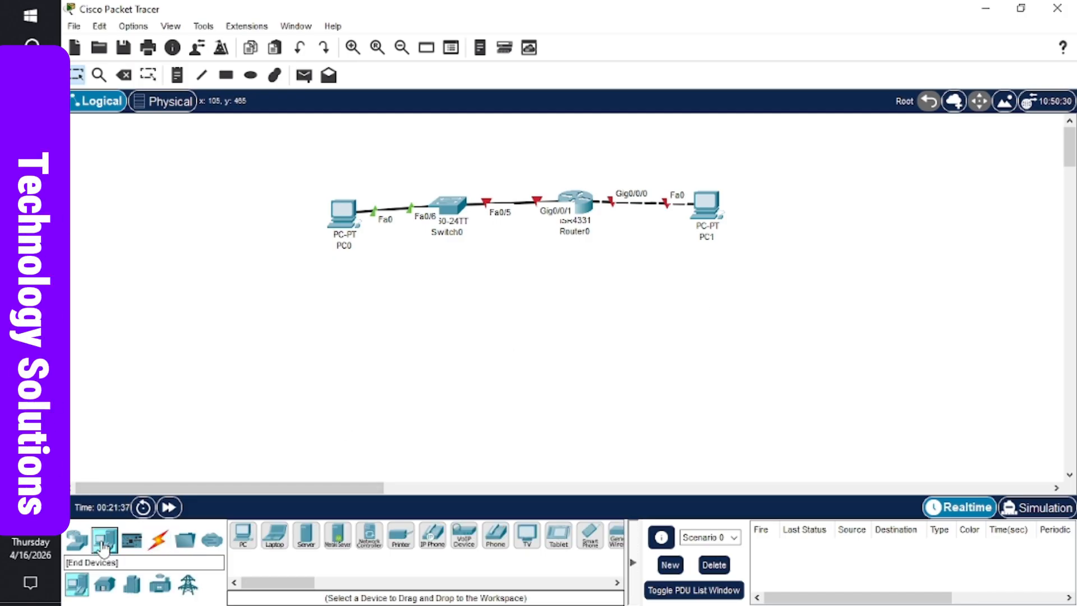
click(275, 541)
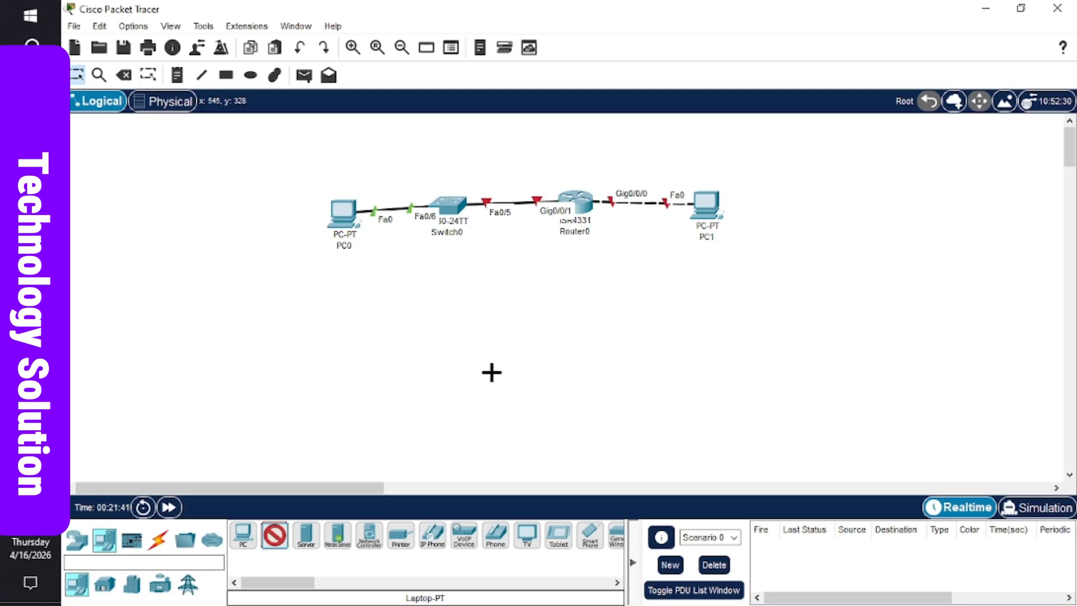
click(492, 373)
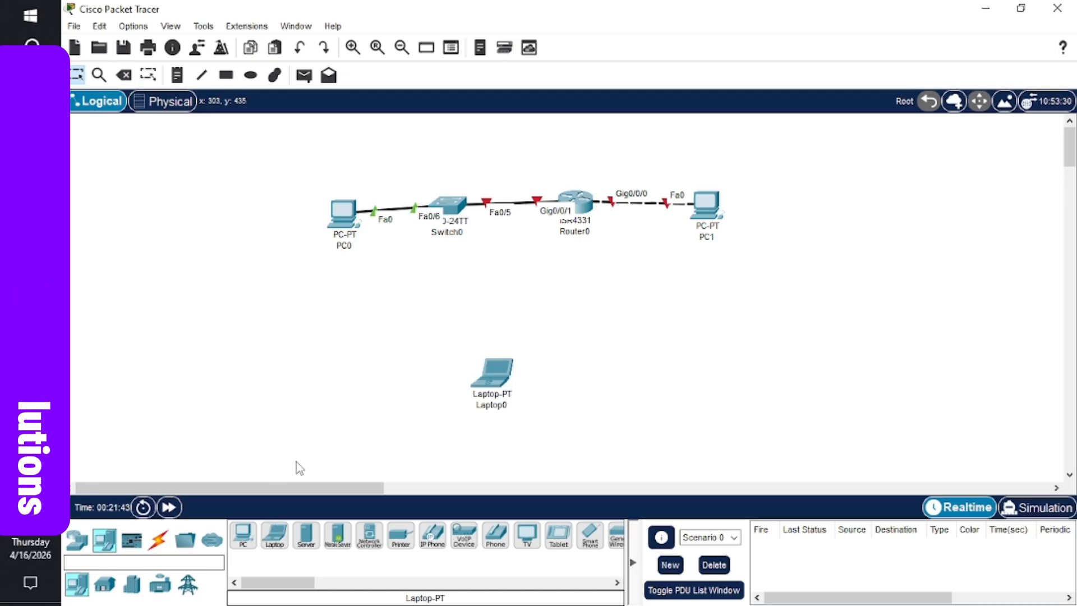
click(159, 540)
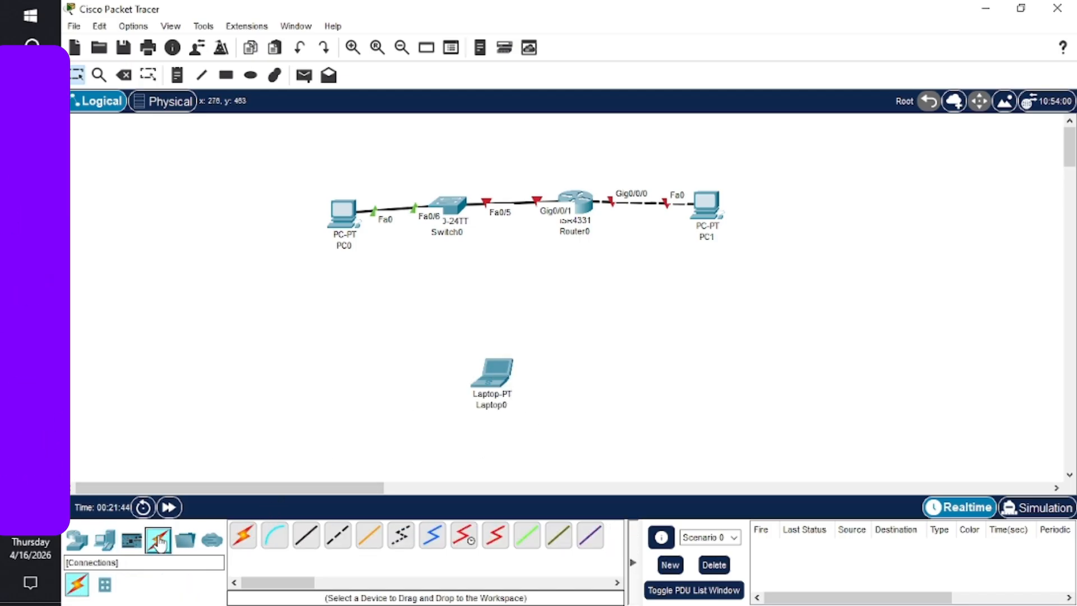
- Run a console cable from Laptop0's RS 232 port to Switch0's Console port
click(278, 538)
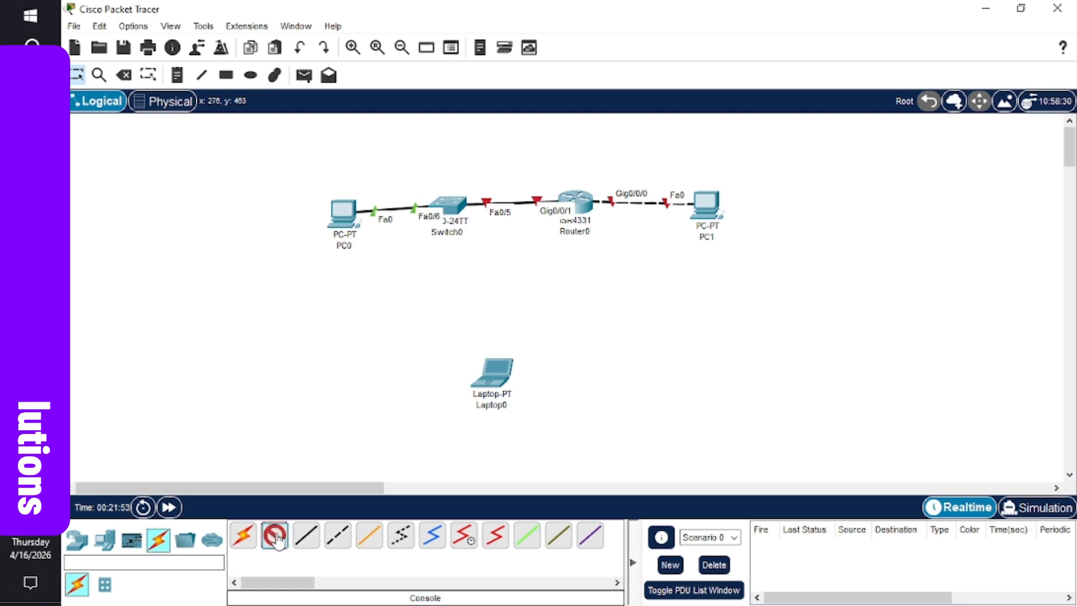
click(497, 368)
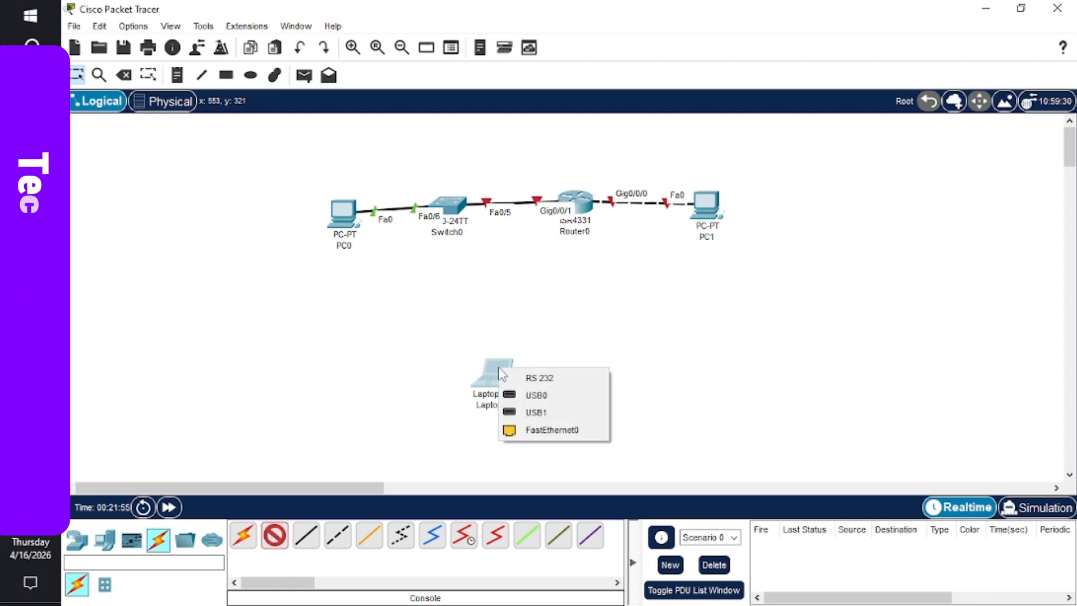
click(569, 379)
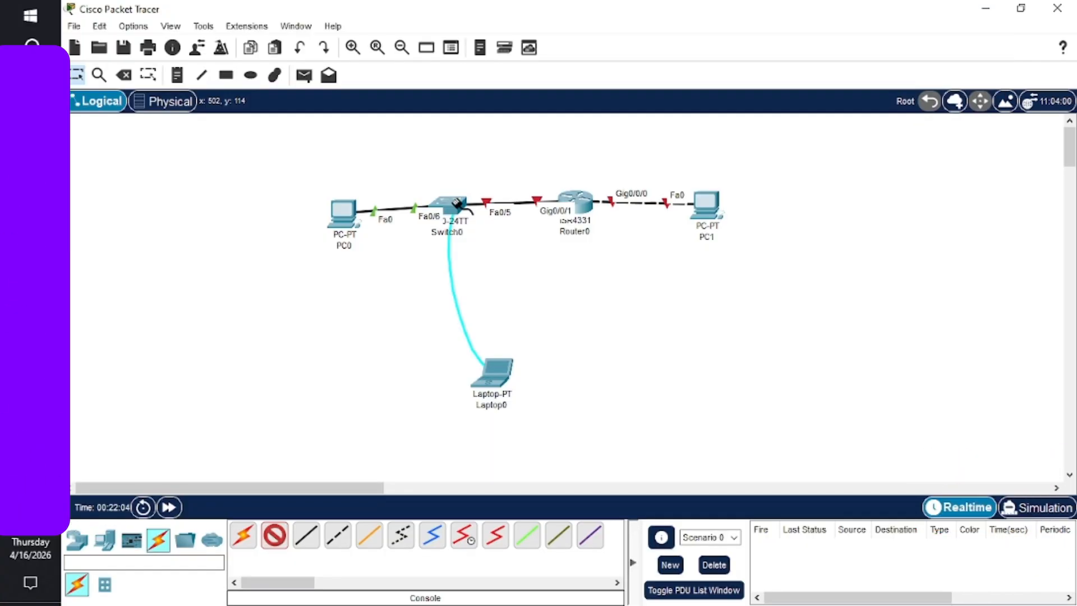
click(456, 205)
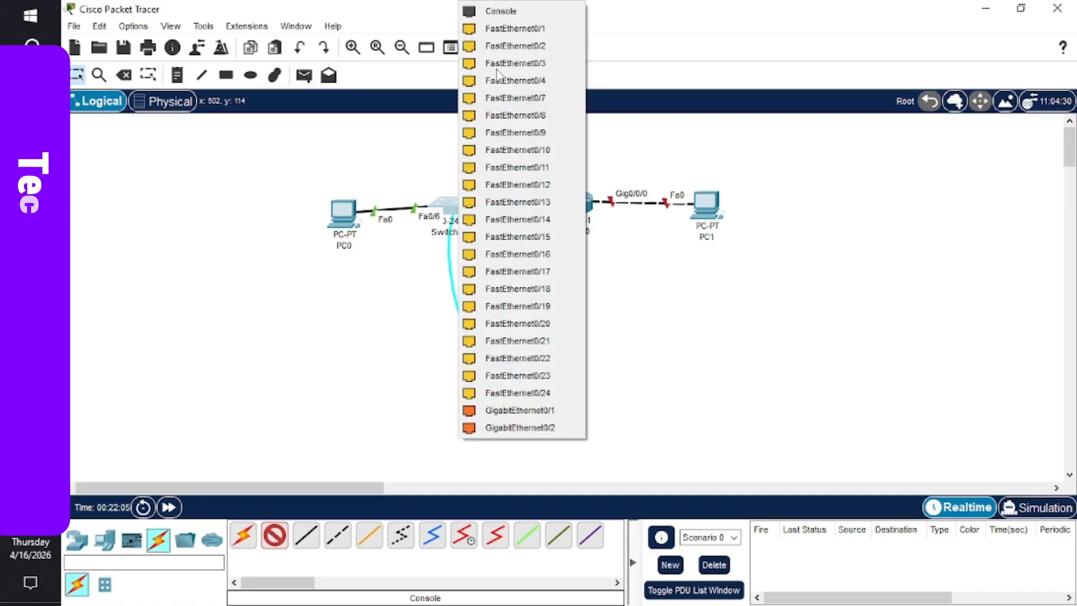
click(517, 12)
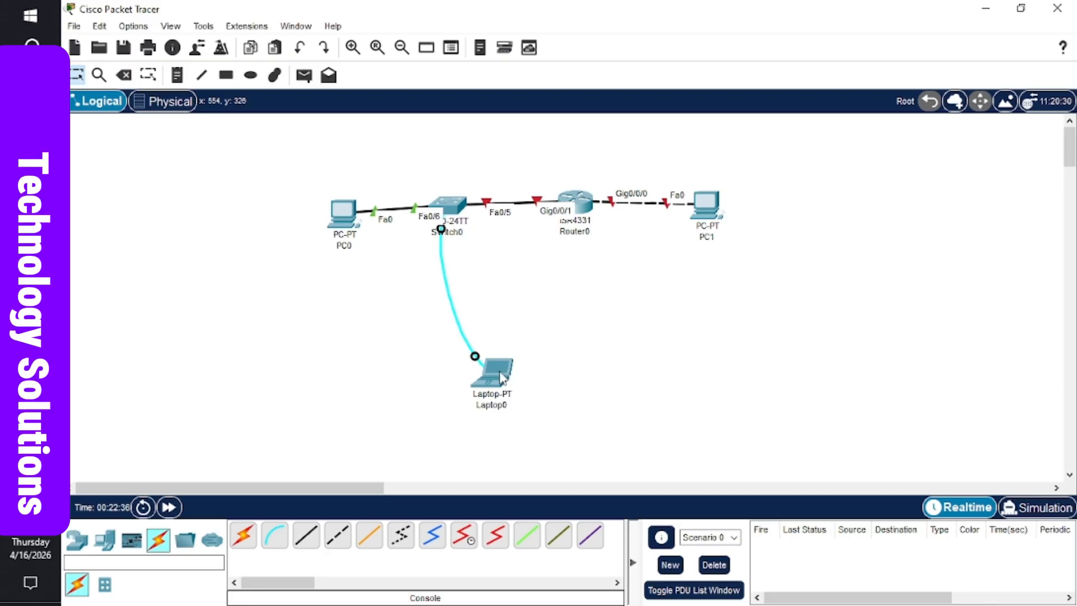
mouse_move(501, 378)
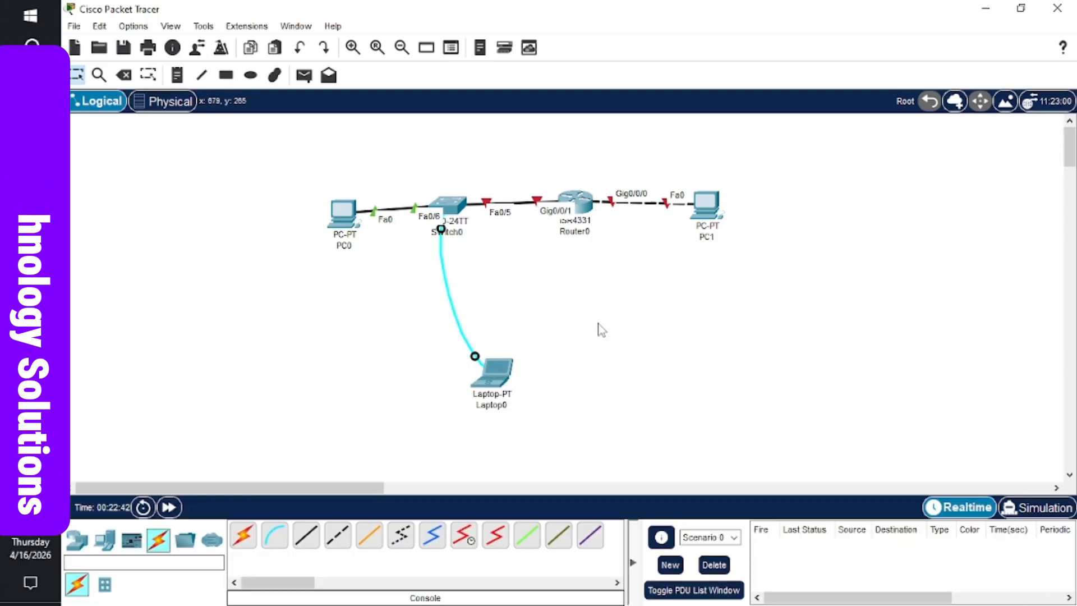
drag(598, 323, 477, 383)
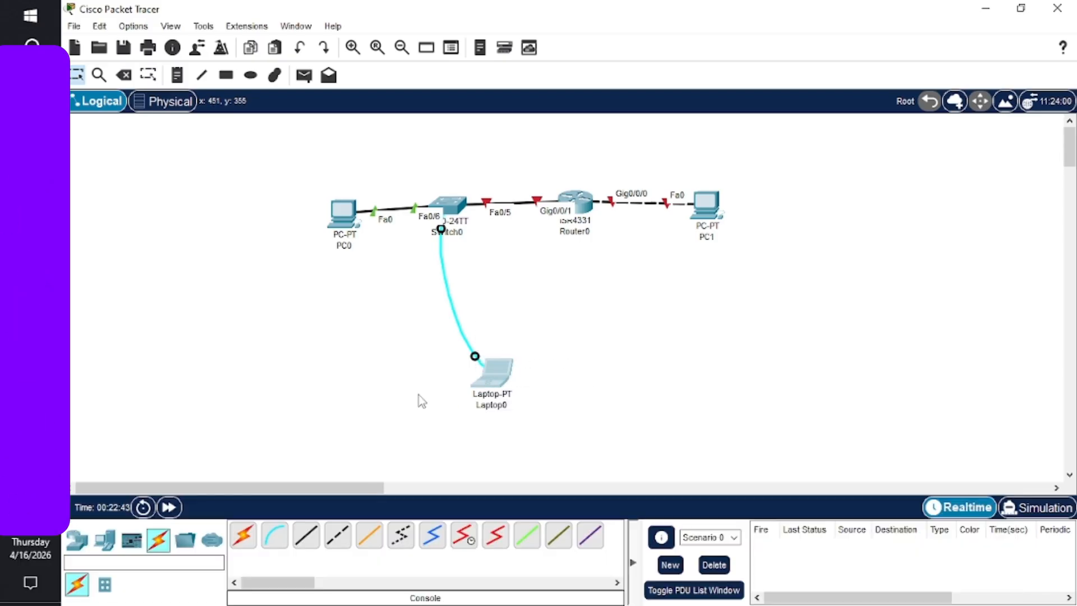
- Start Laptop0's Desktop Terminal with default settings to reach the switch console
click(494, 379)
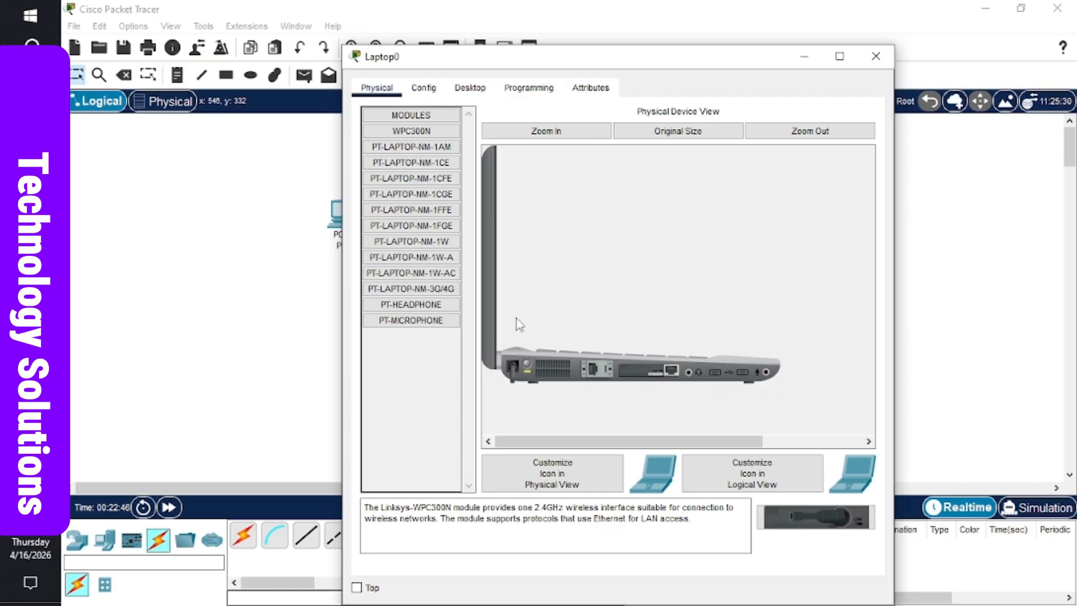
click(471, 91)
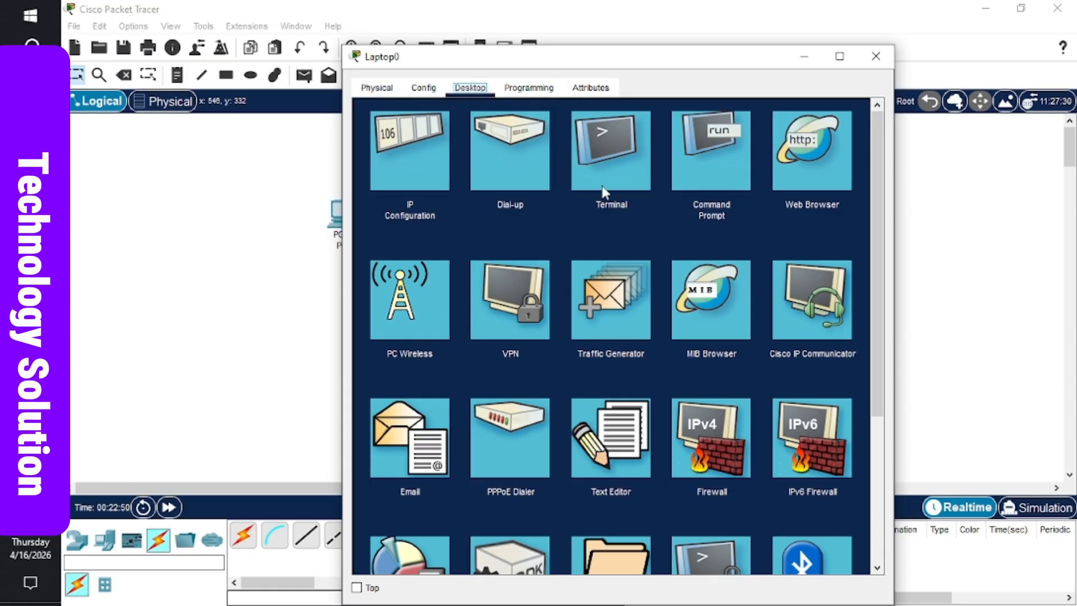
click(613, 140)
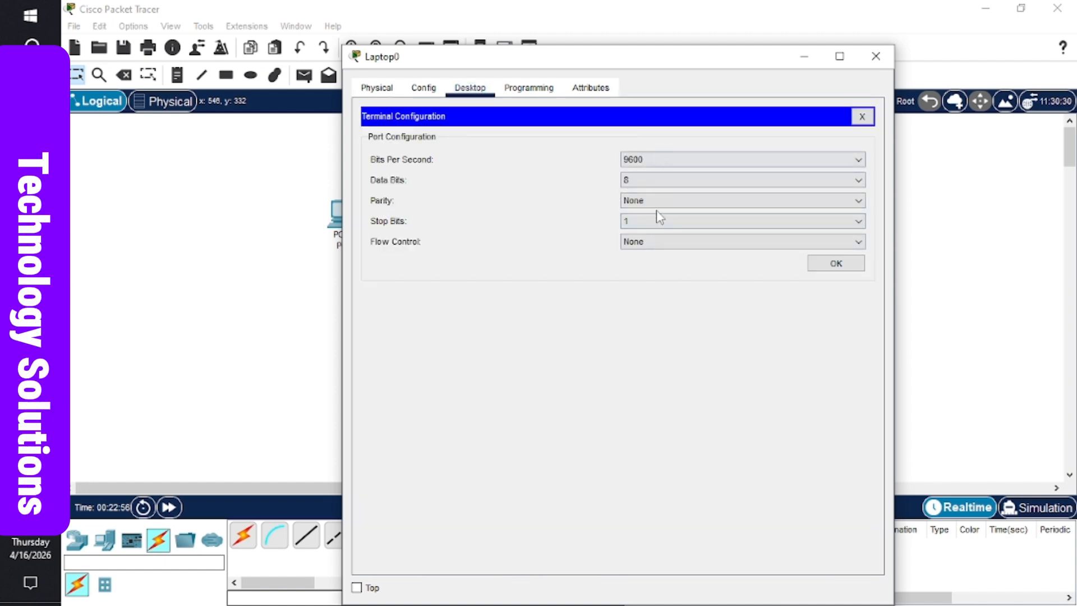
click(844, 271)
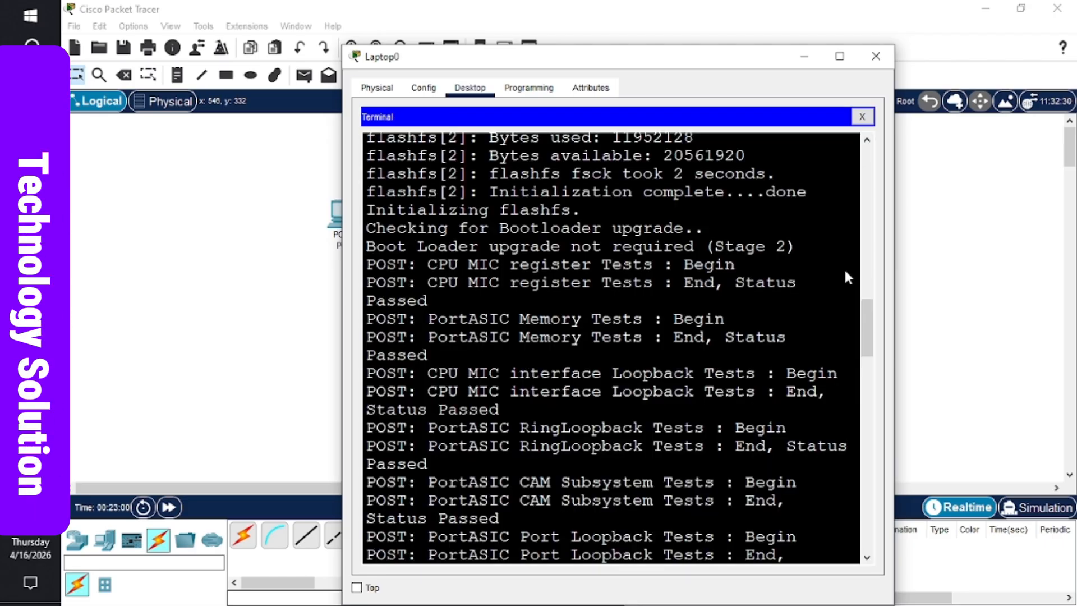
- Maximize the terminal and reach Switch>, noting model C2960 and version 15.0(2)SE4
click(839, 56)
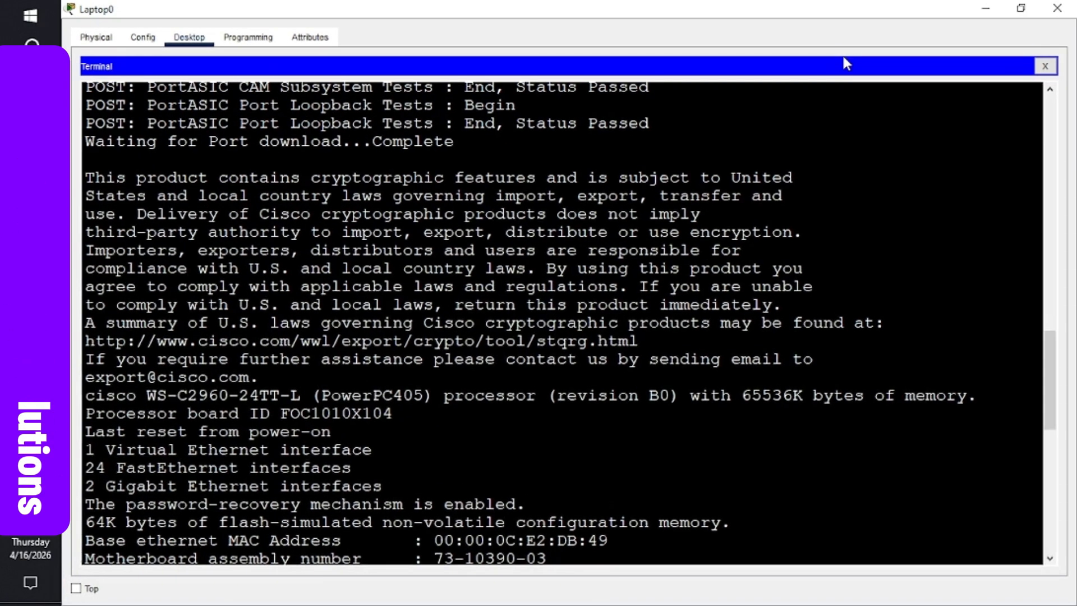
key(Return)
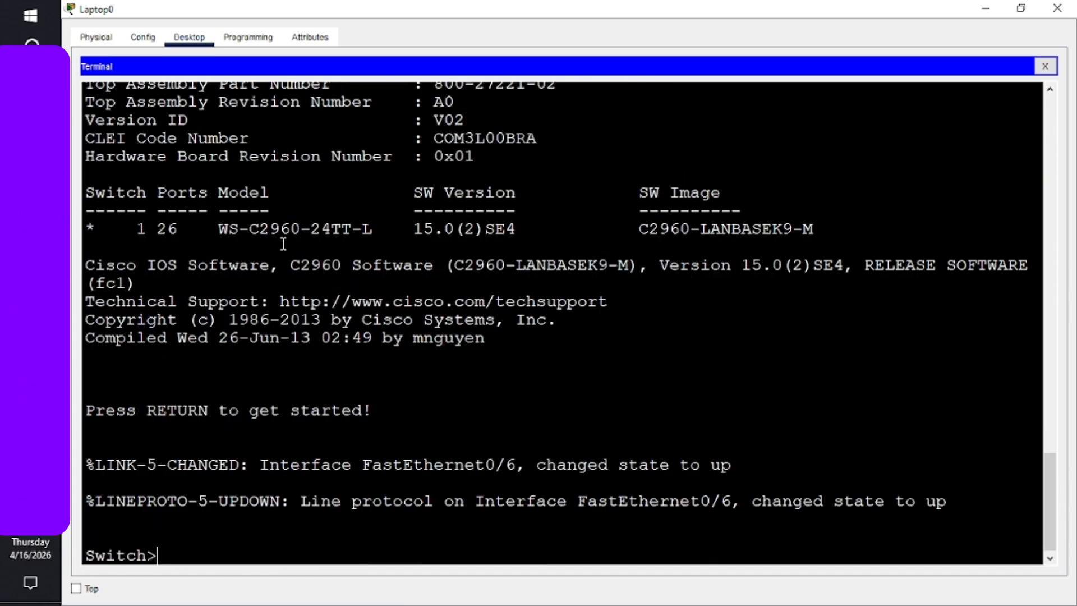
double_click(294, 227)
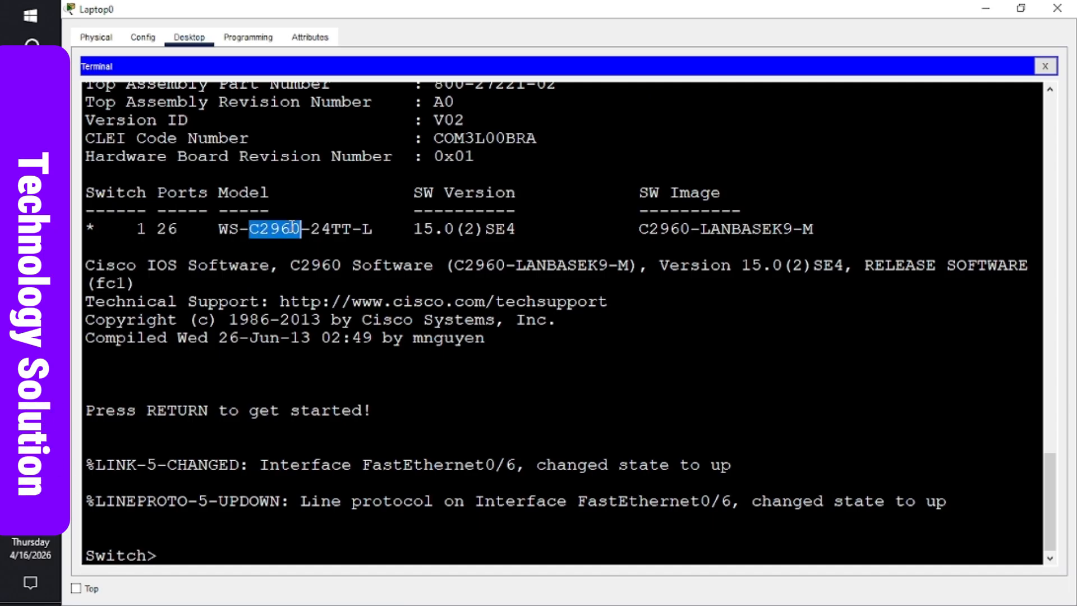
double_click(493, 229)
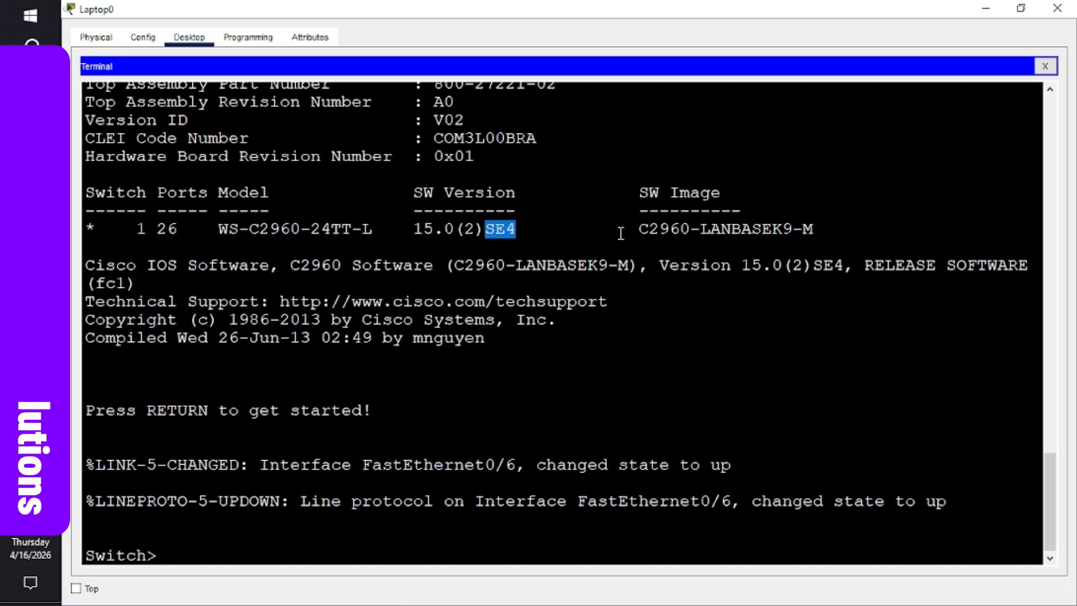
triple_click(681, 230)
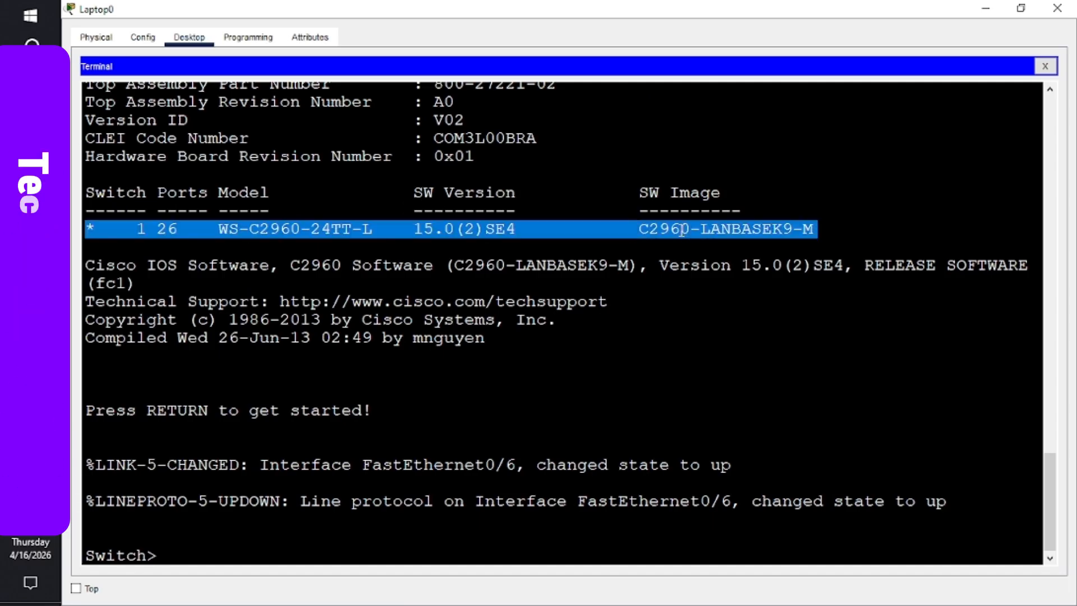
click(680, 229)
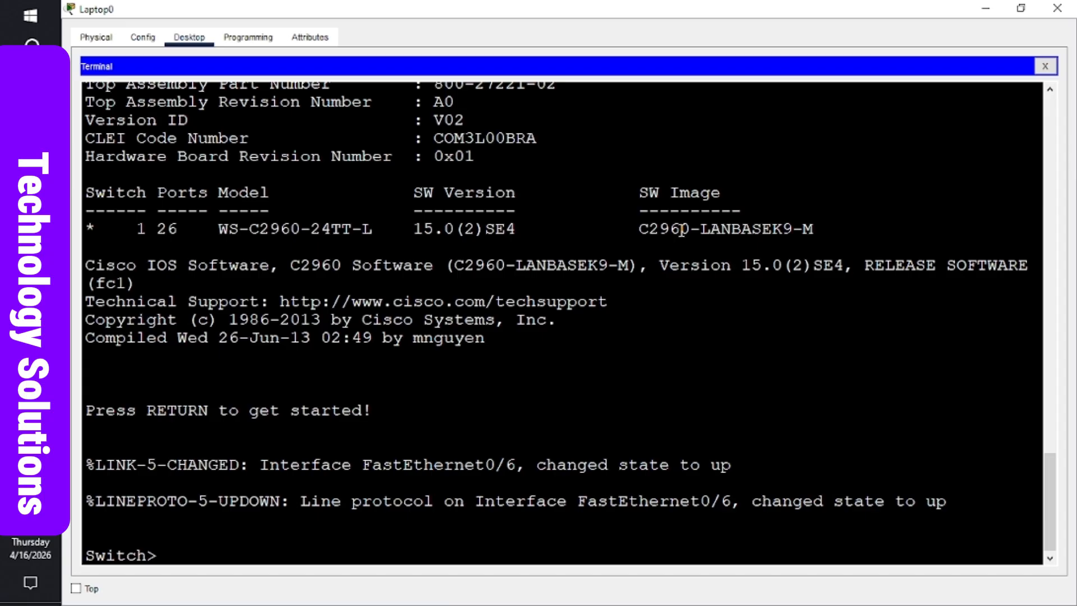
click(622, 367)
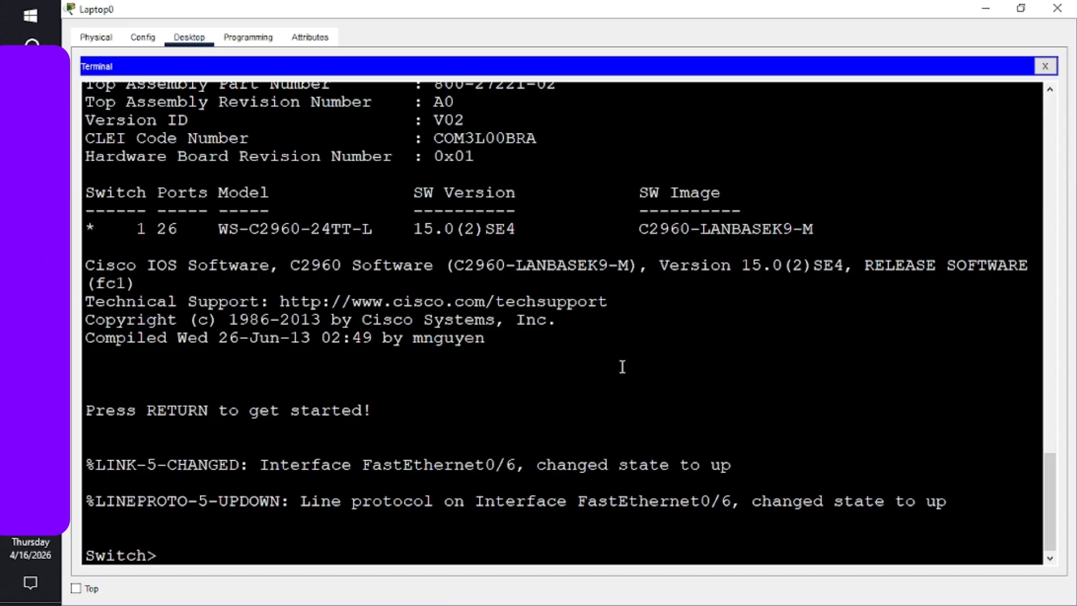
key(Return)
key(Return)
key(Return)
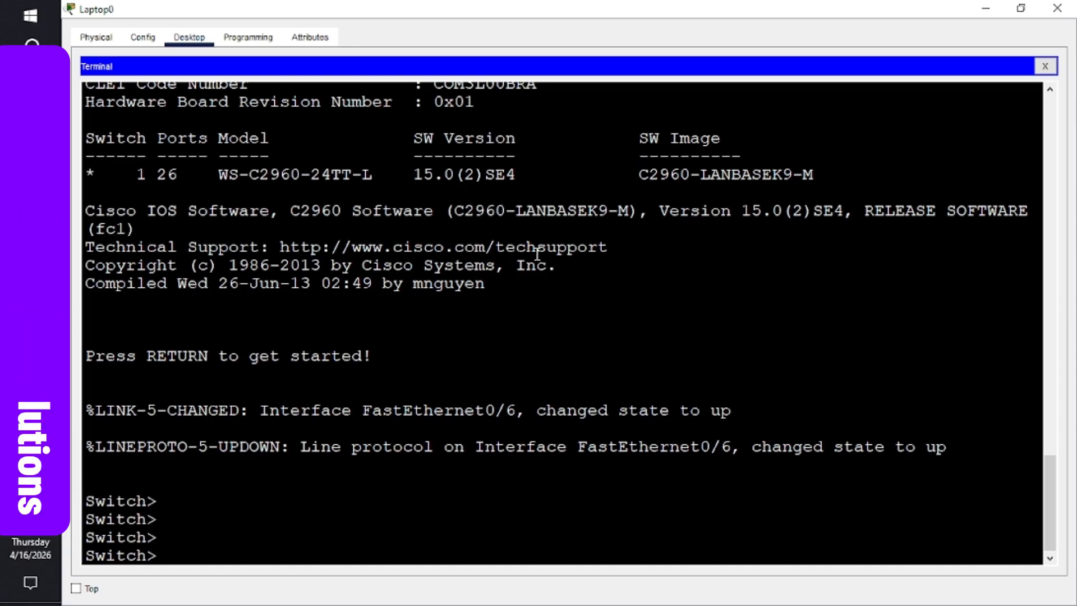
- Enter privileged EXEC mode on the switch with enable
text(enable)
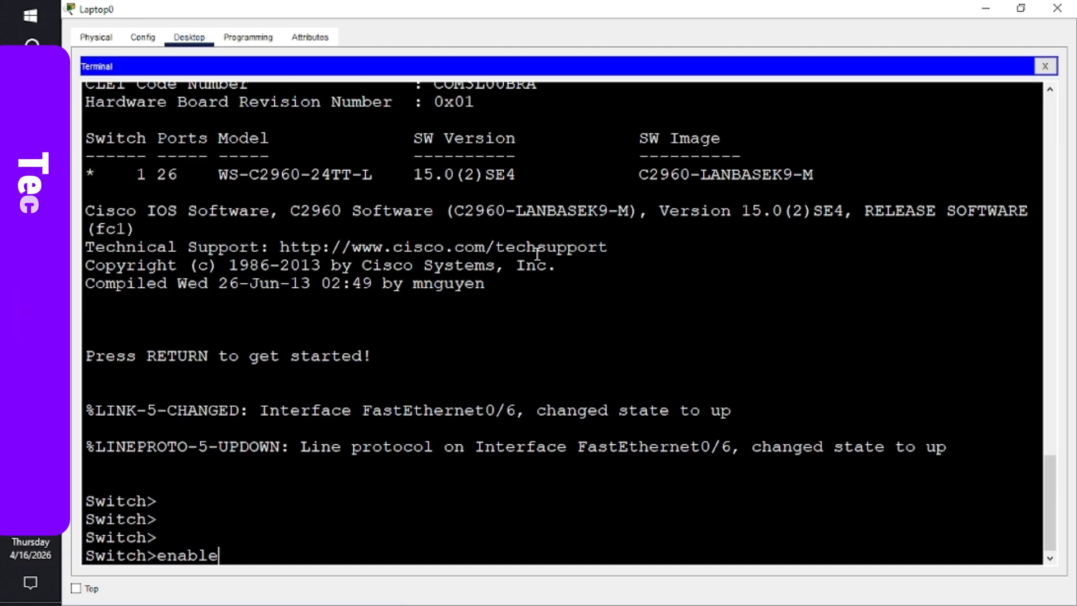
key(Return)
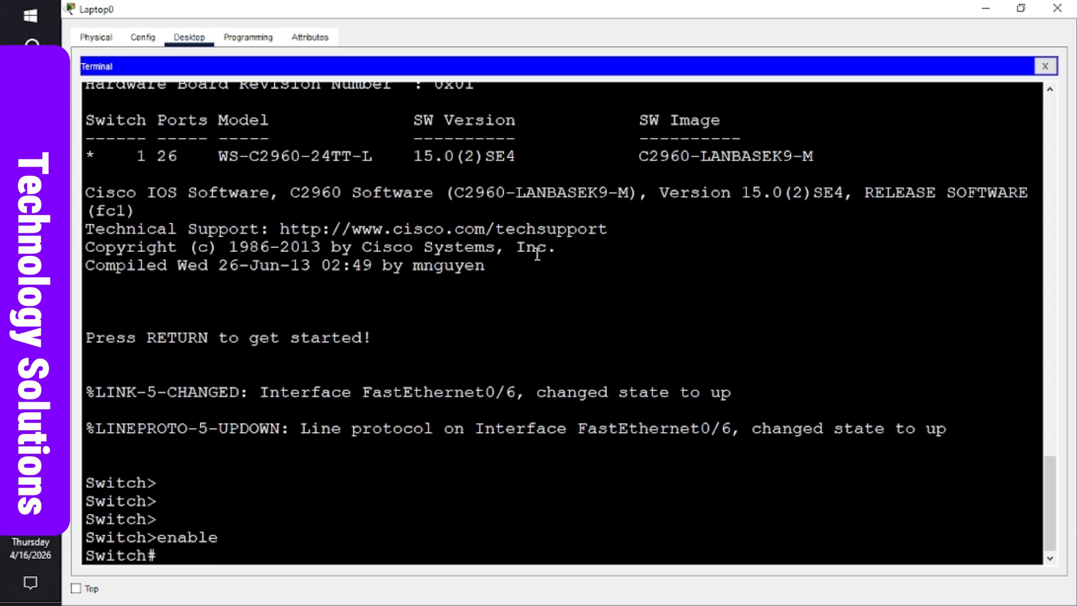
key(Return)
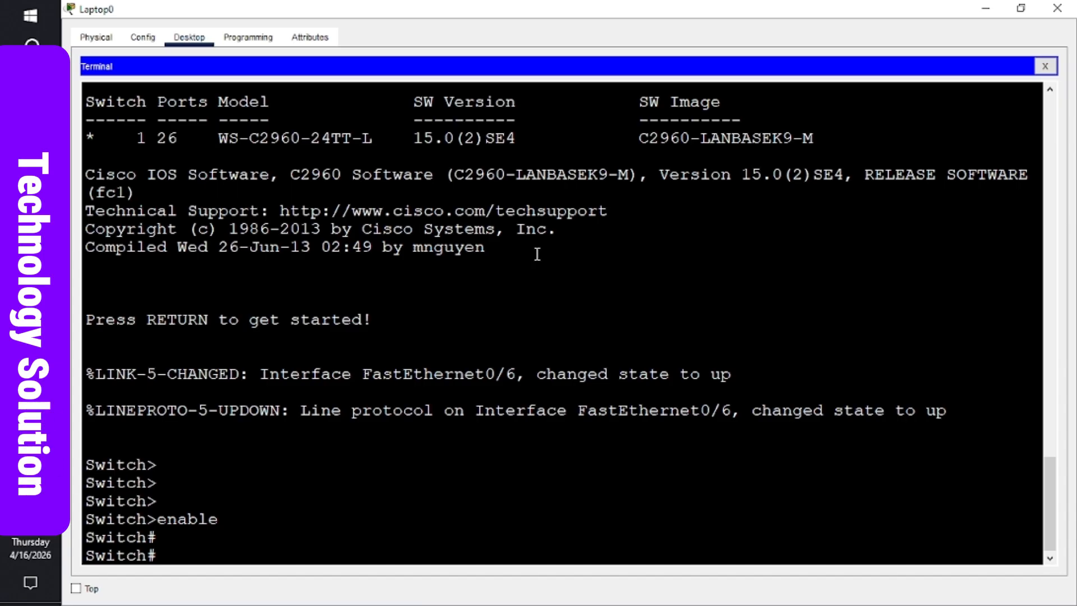
key(Return)
key(Return)
key(Return)
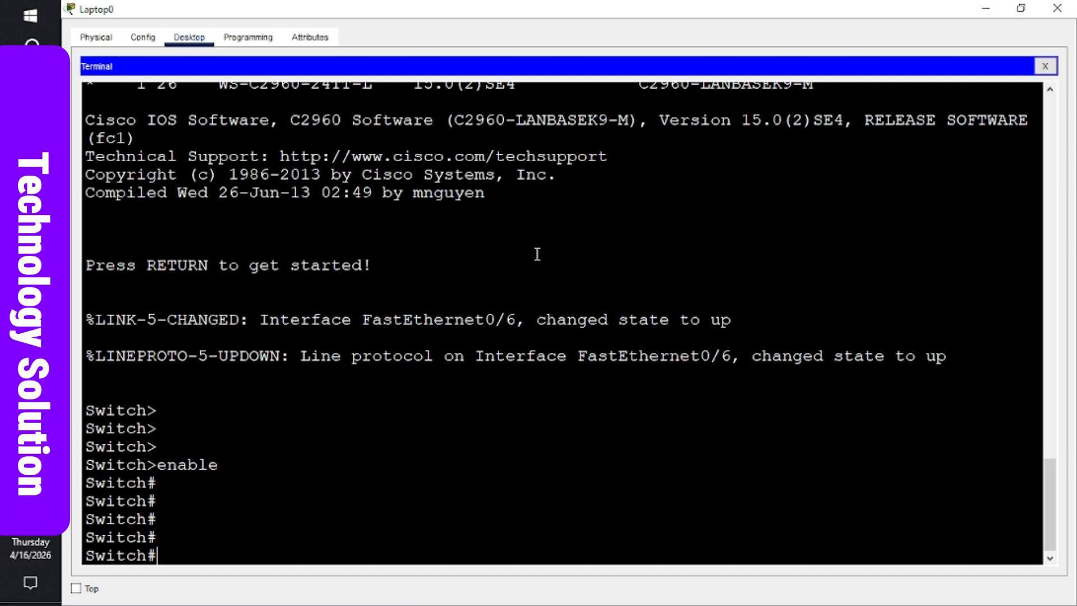
- Run show sdm prefer and confirm the SDM template is "default"
text(ow)
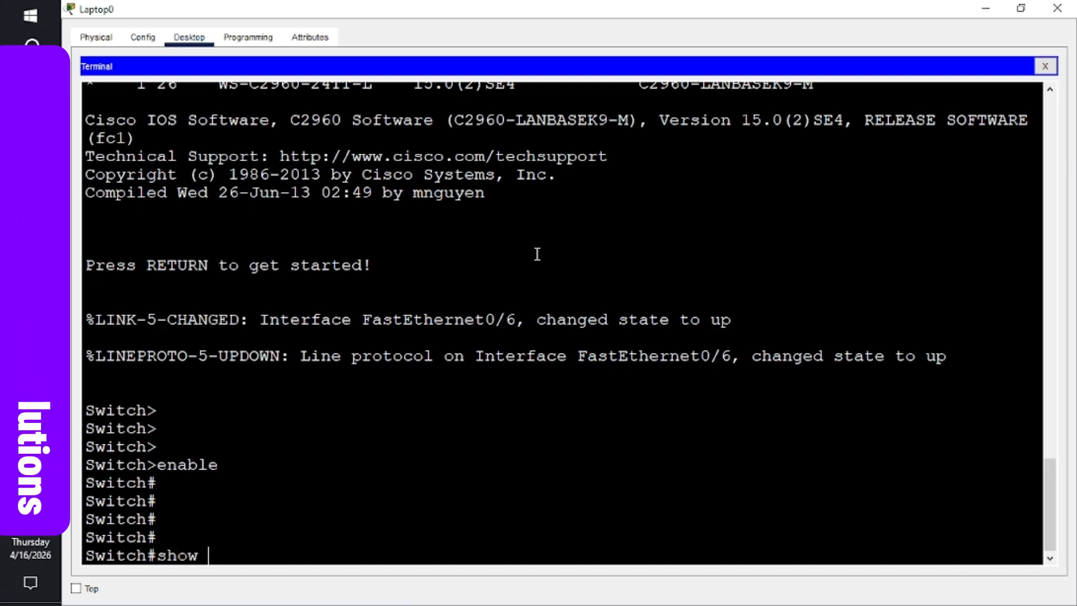
text( sdm)
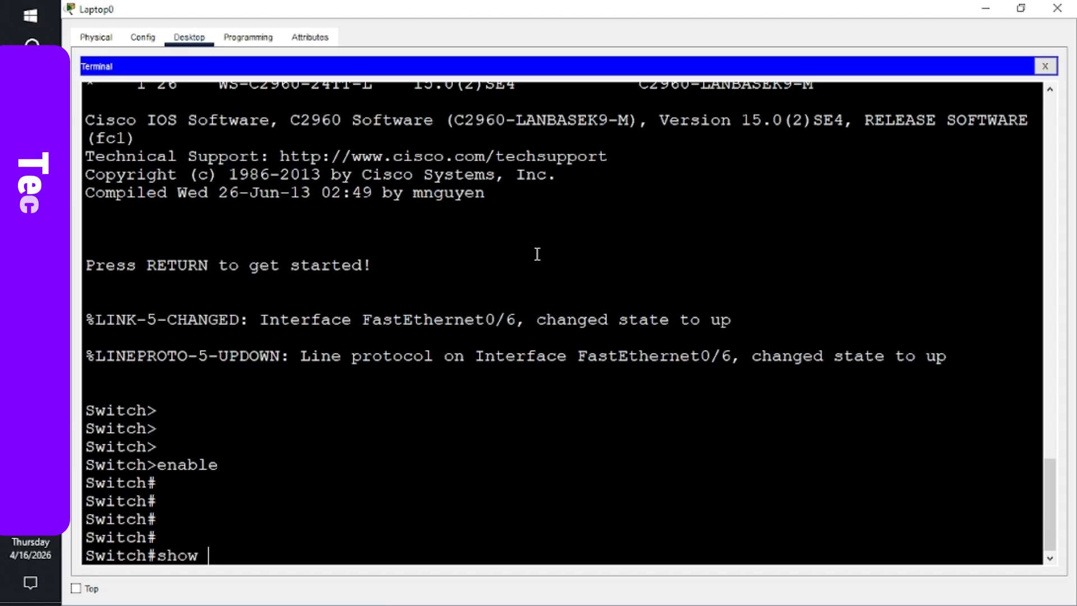
text( p)
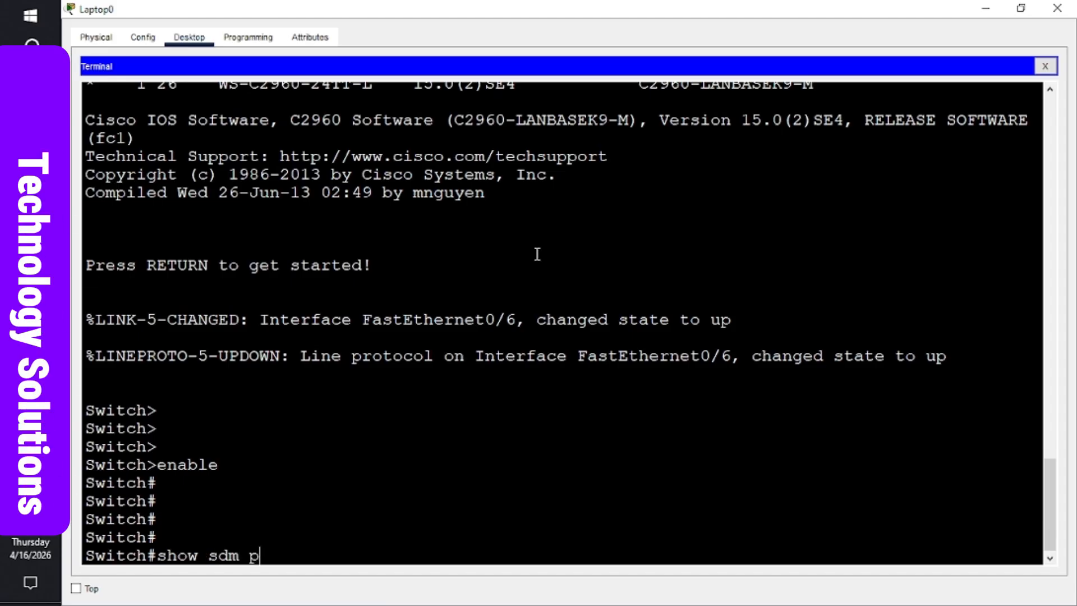
text(refer)
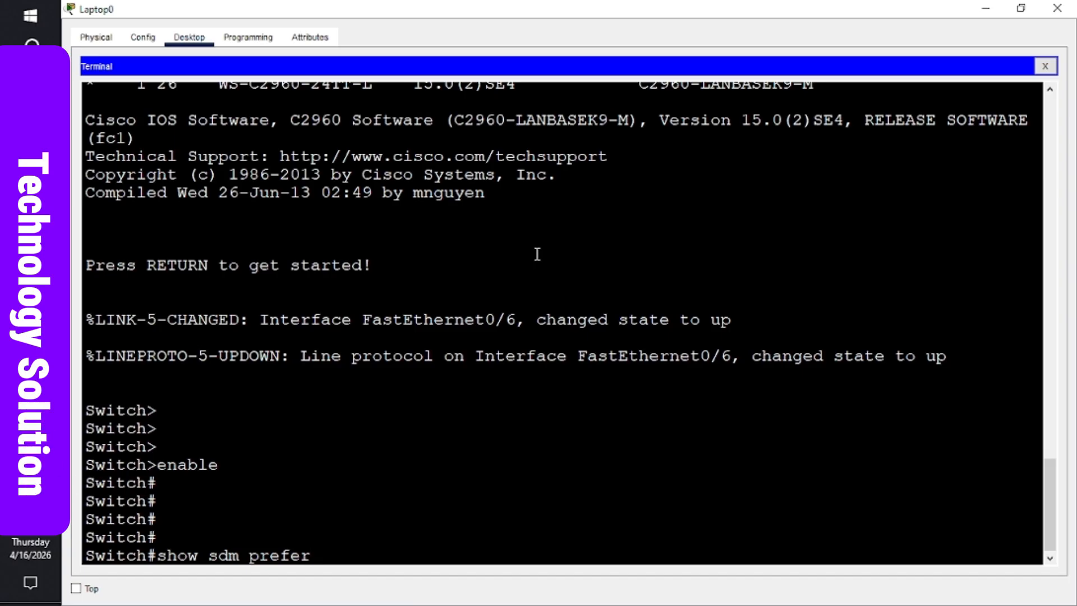
key(Return)
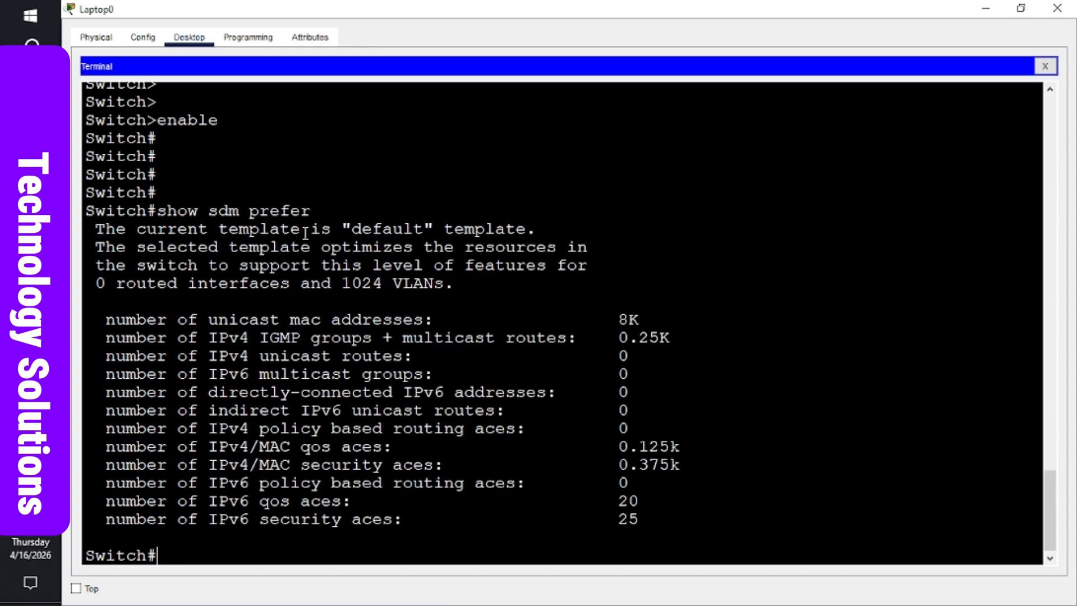
double_click(385, 229)
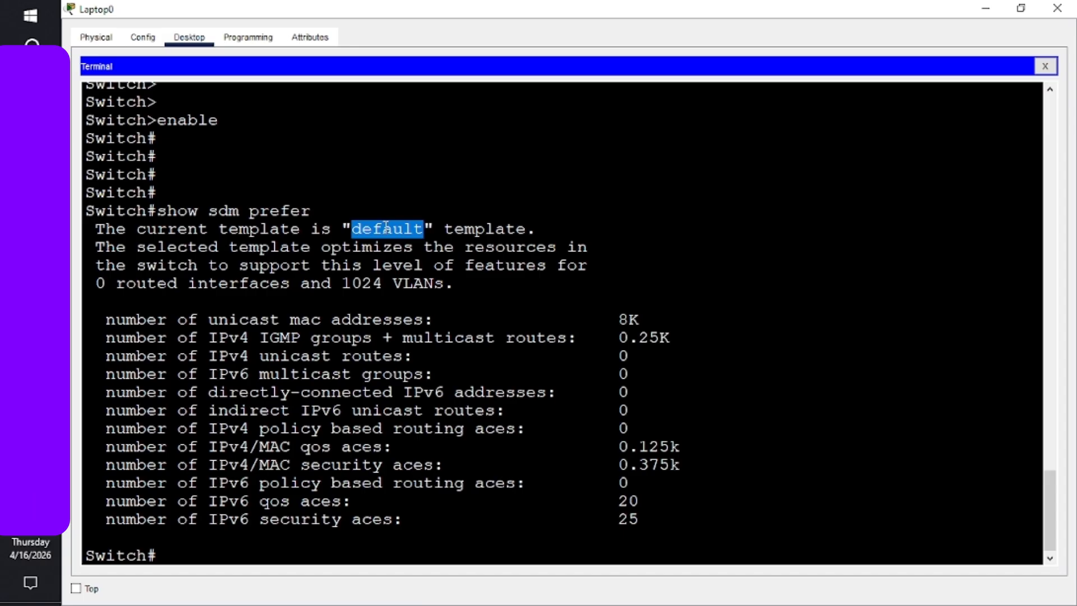
click(445, 277)
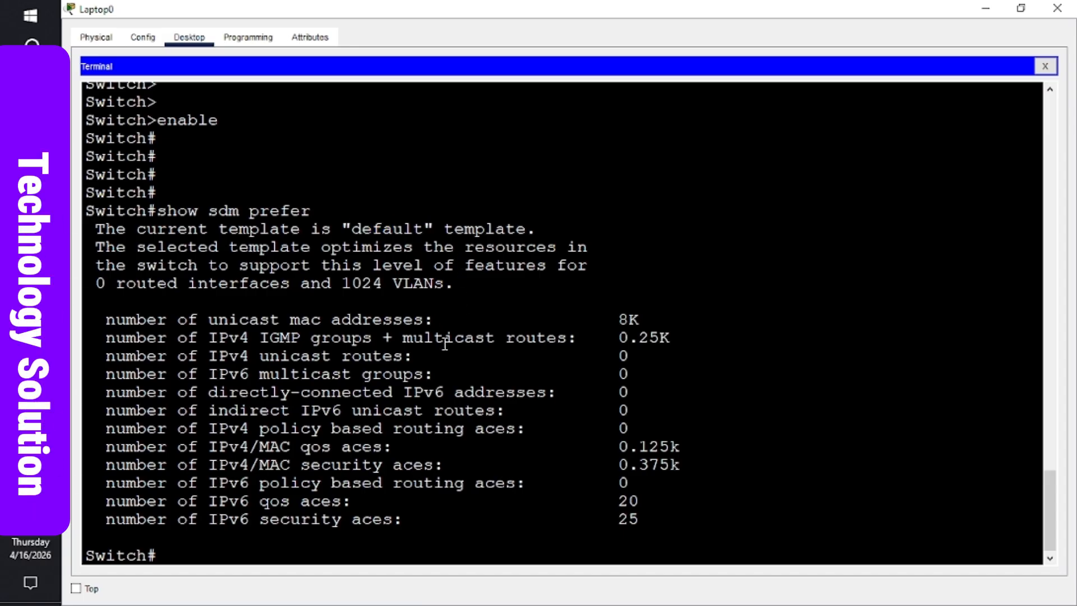
key(Return)
key(Return)
key(Return)
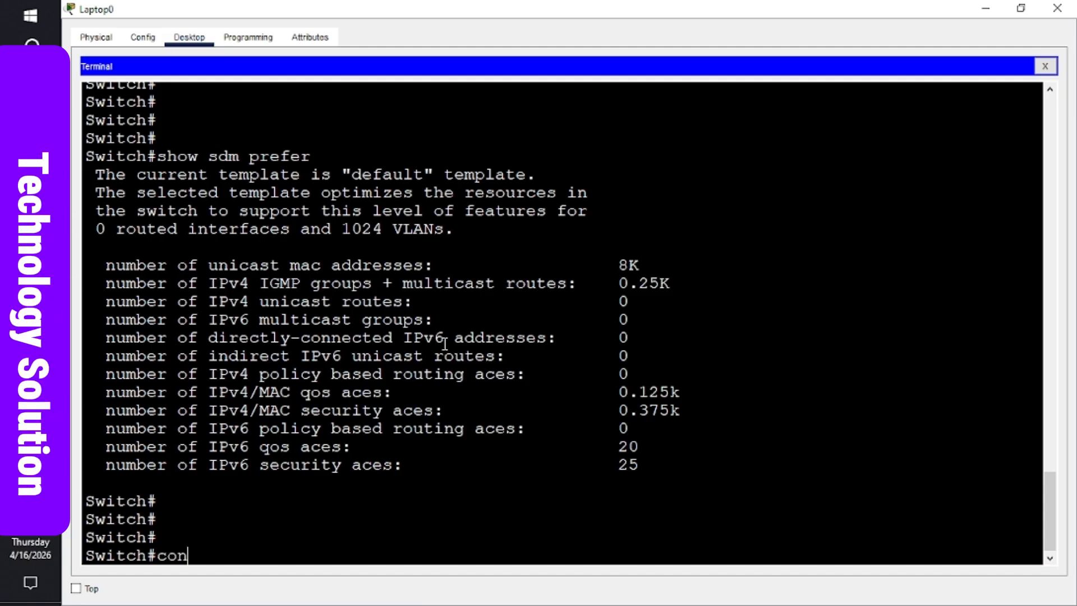
- Enter global configuration mode with configure terminal
text(figu)
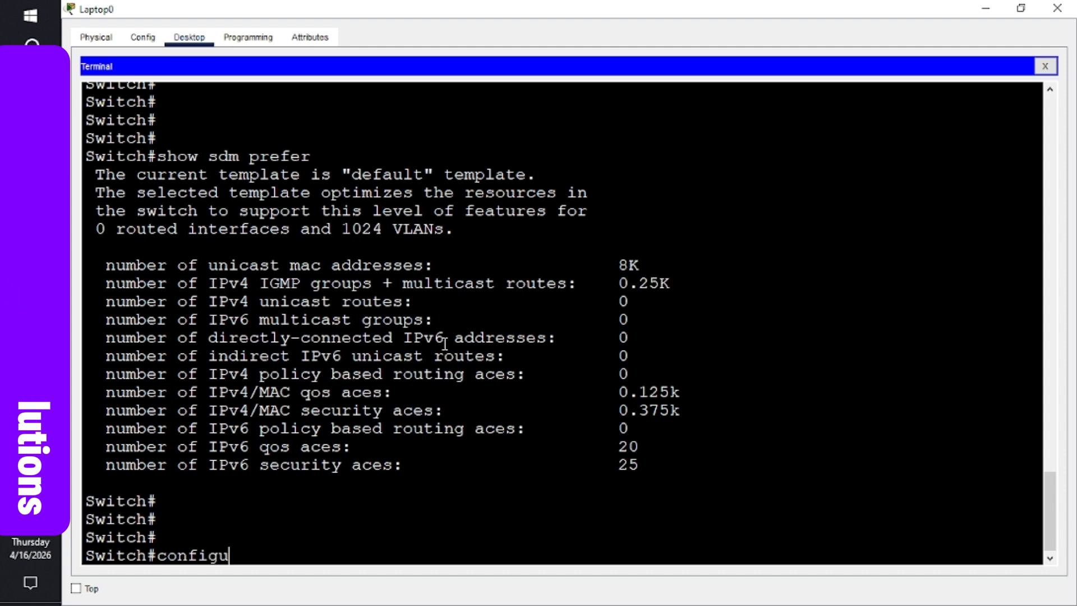
text(re termina)
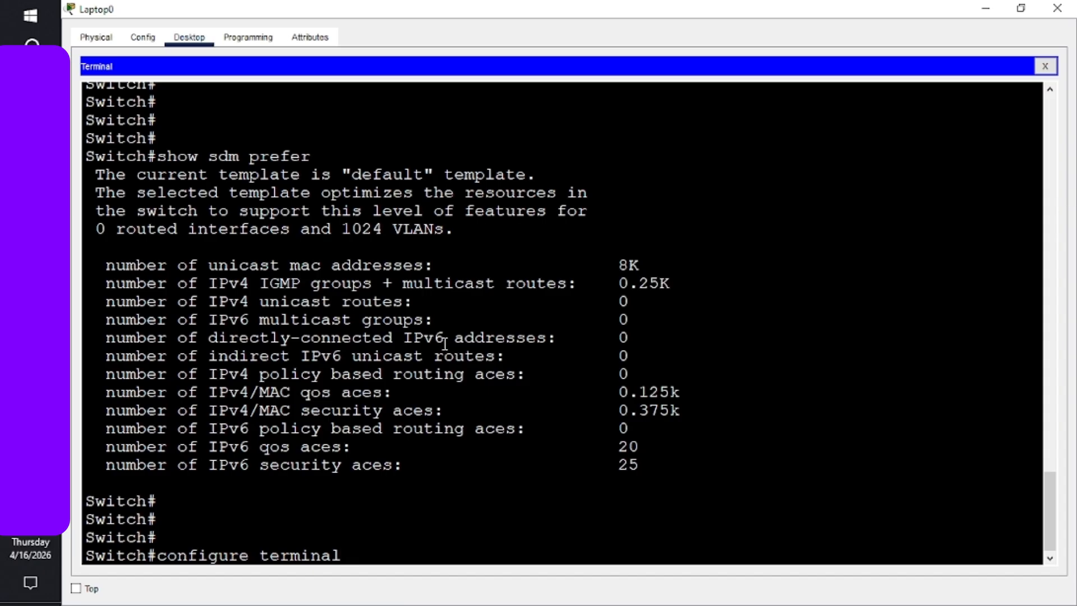
text(l)
key(Return)
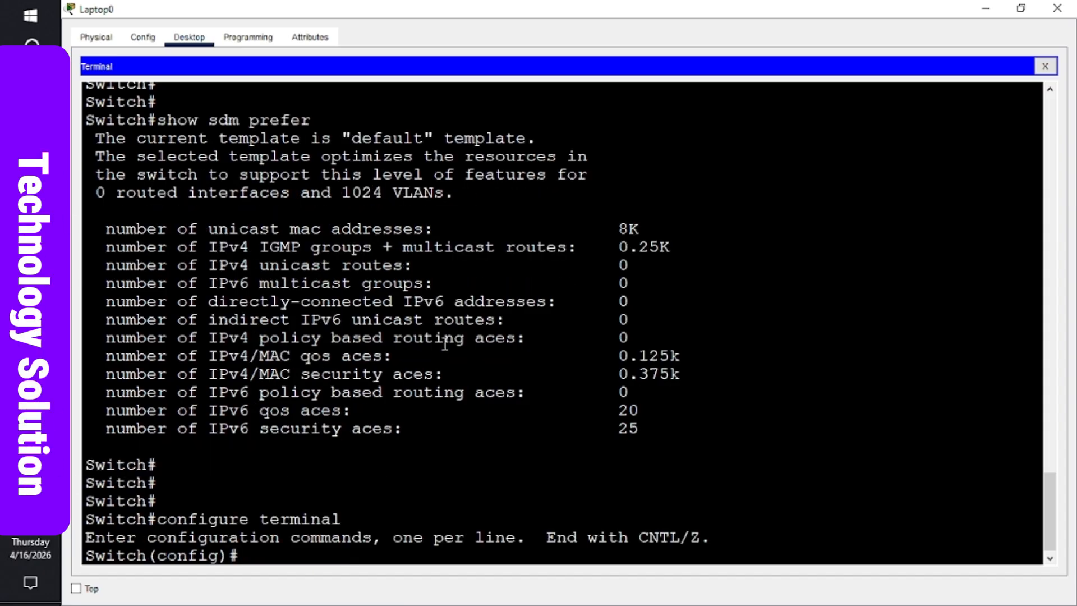
key(Return)
key(Return)
key(Return)
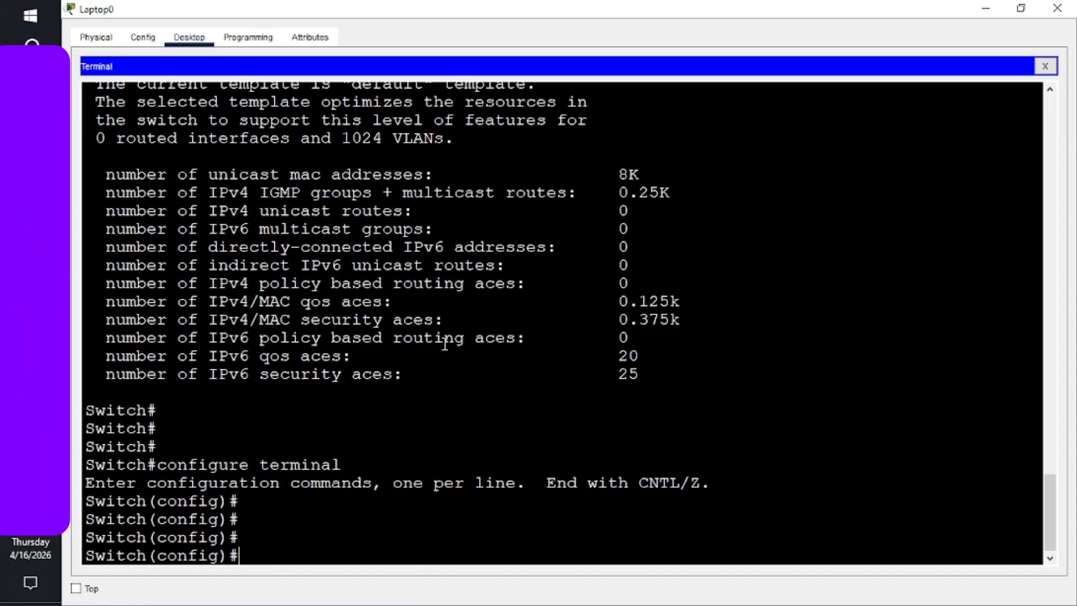
key(Return)
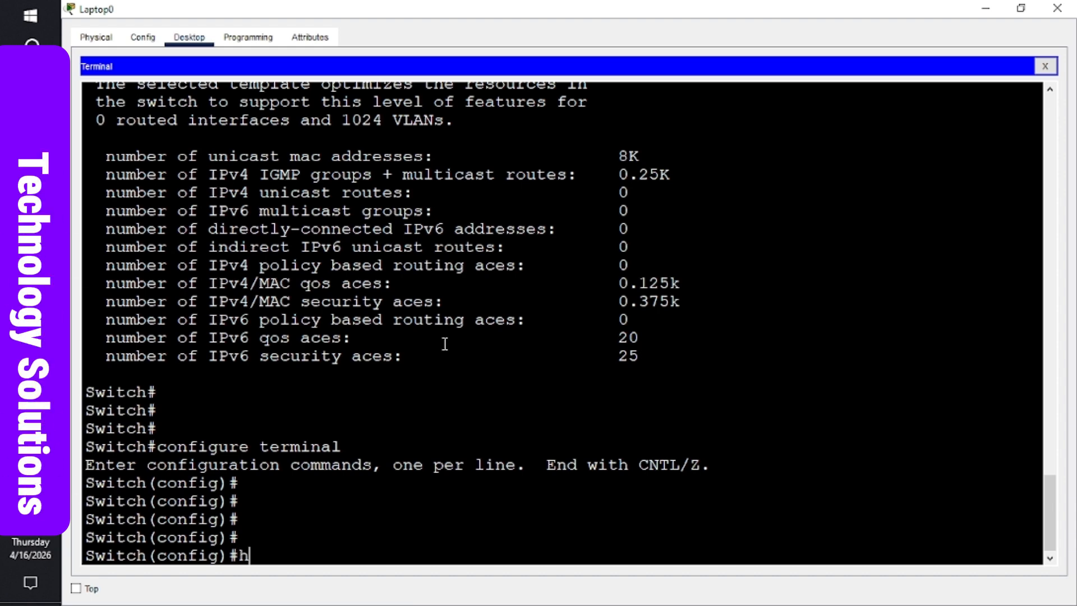
- Set the switch hostname to S1
text(ost)
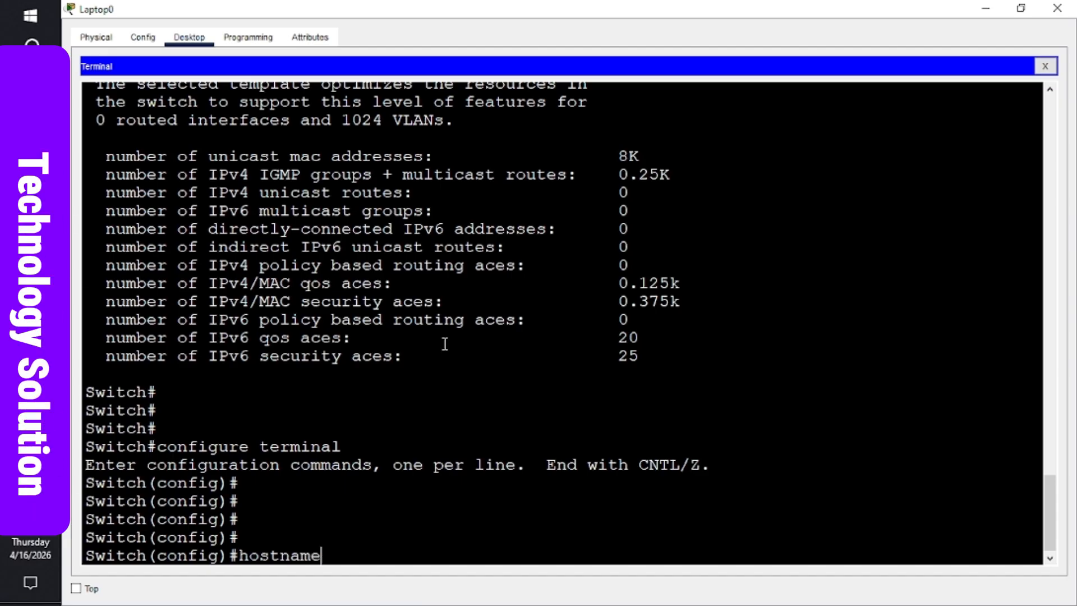
text(name S1)
key(Return)
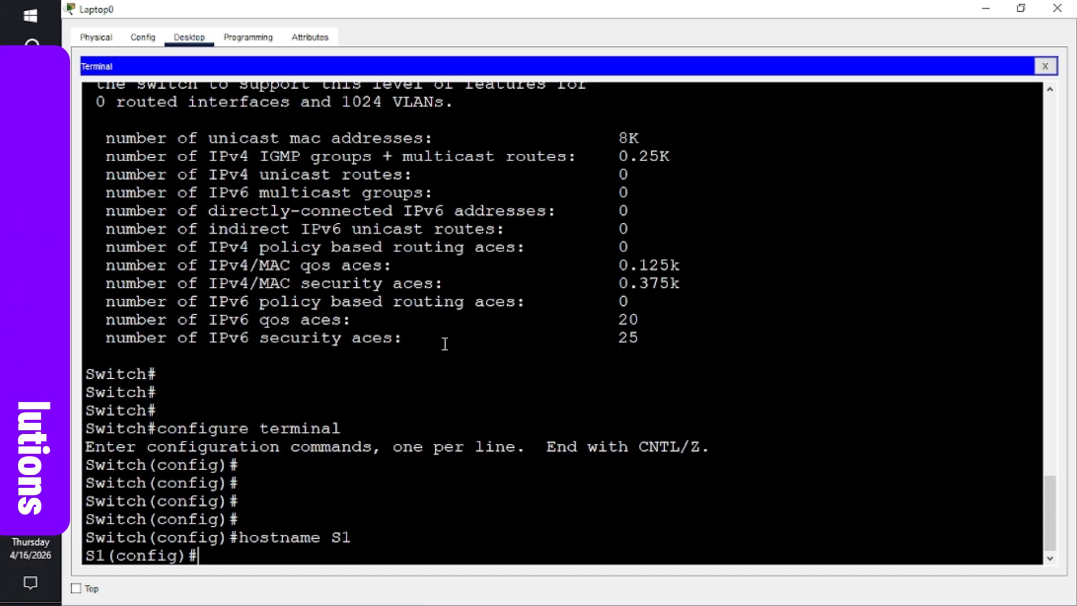
key(Return)
key(Return)
key(Return)
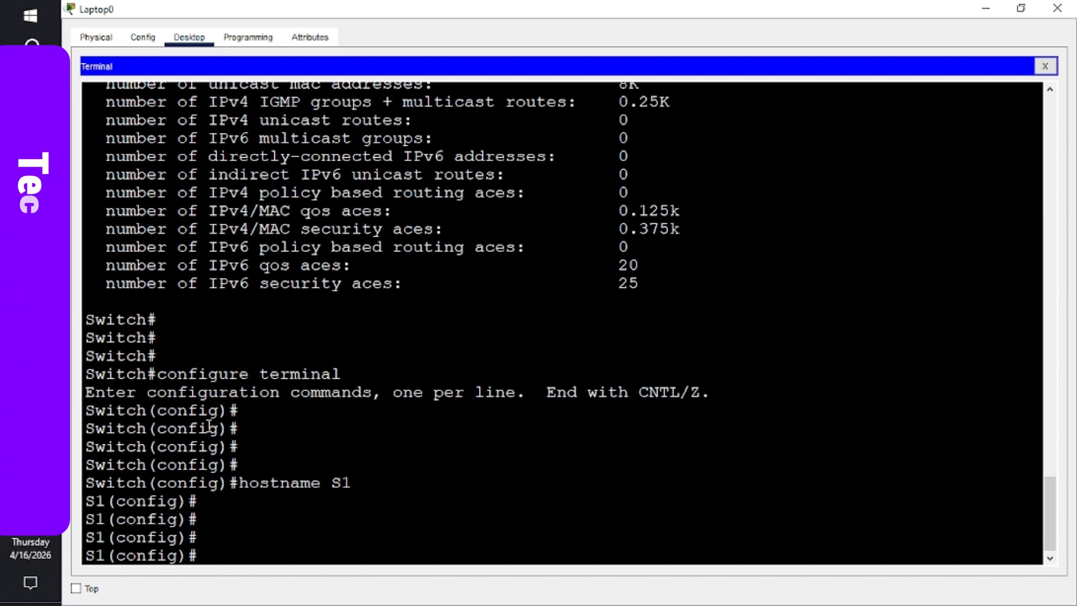
- Check the Word handout's dual-ipv4-and-ipv6 SDM template commands, then return to Laptop0's terminal
click(30, 312)
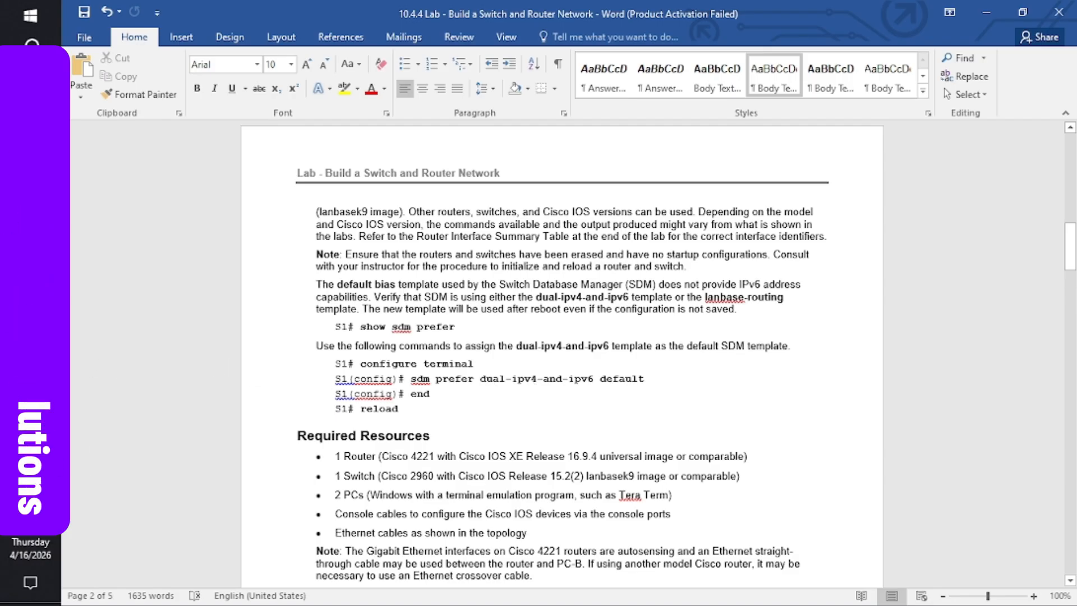
mouse_move(31, 336)
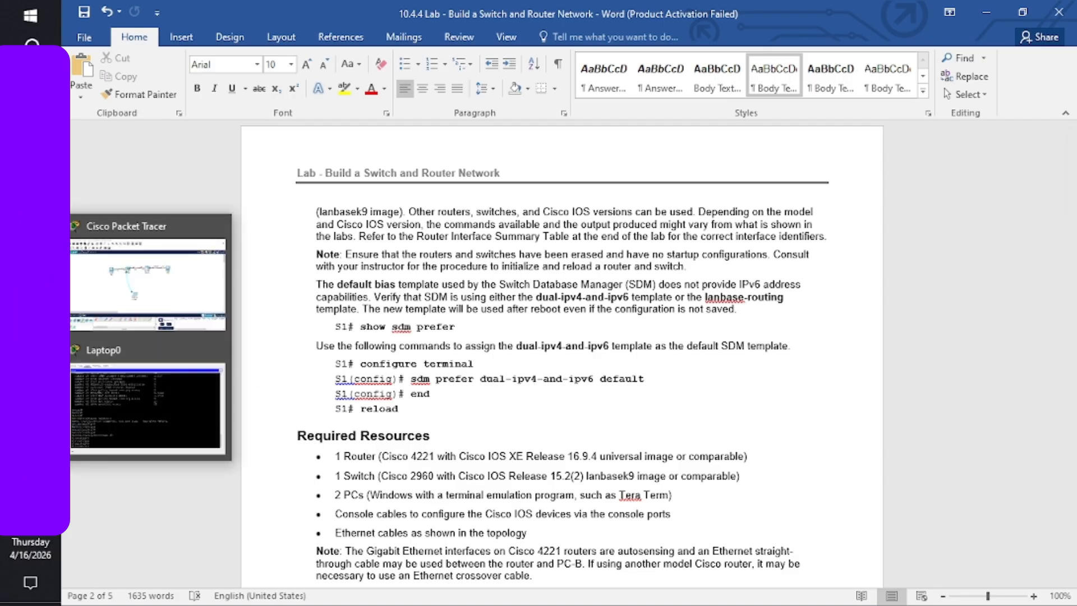
click(128, 375)
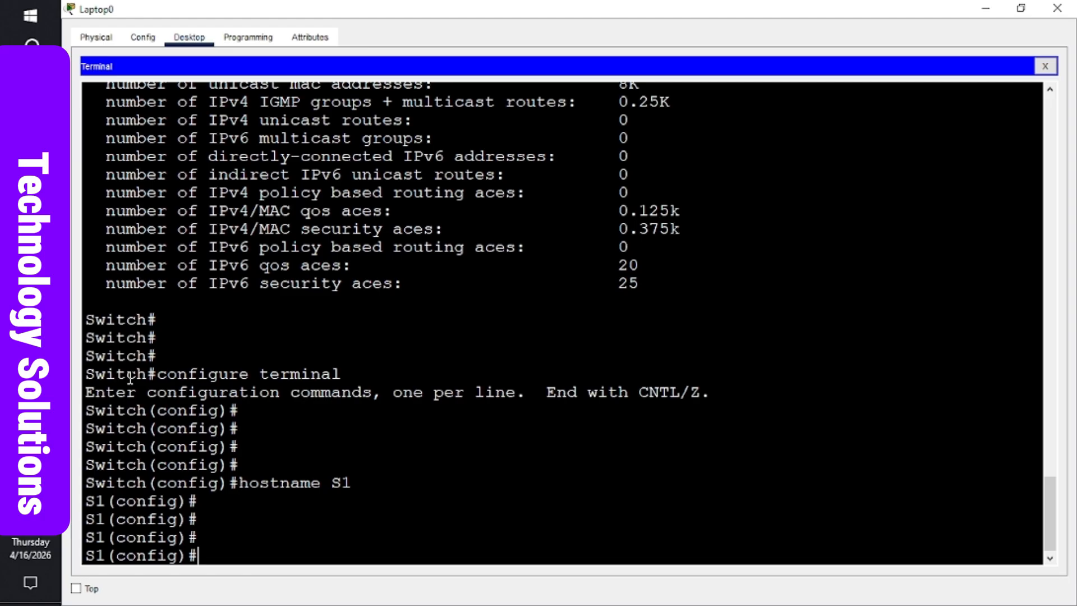
text(sdm)
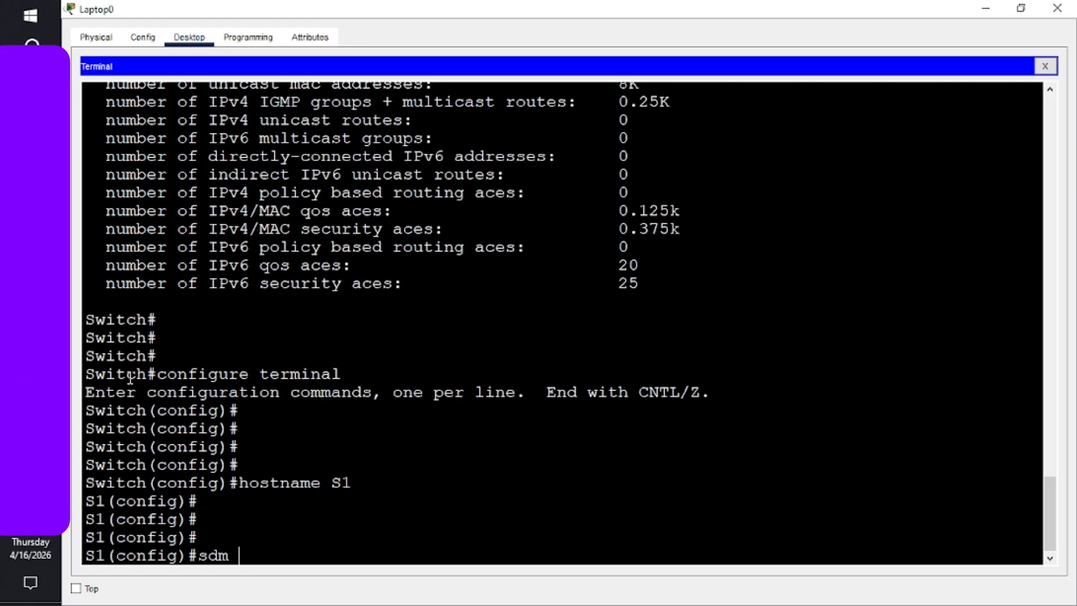
text( prefer )
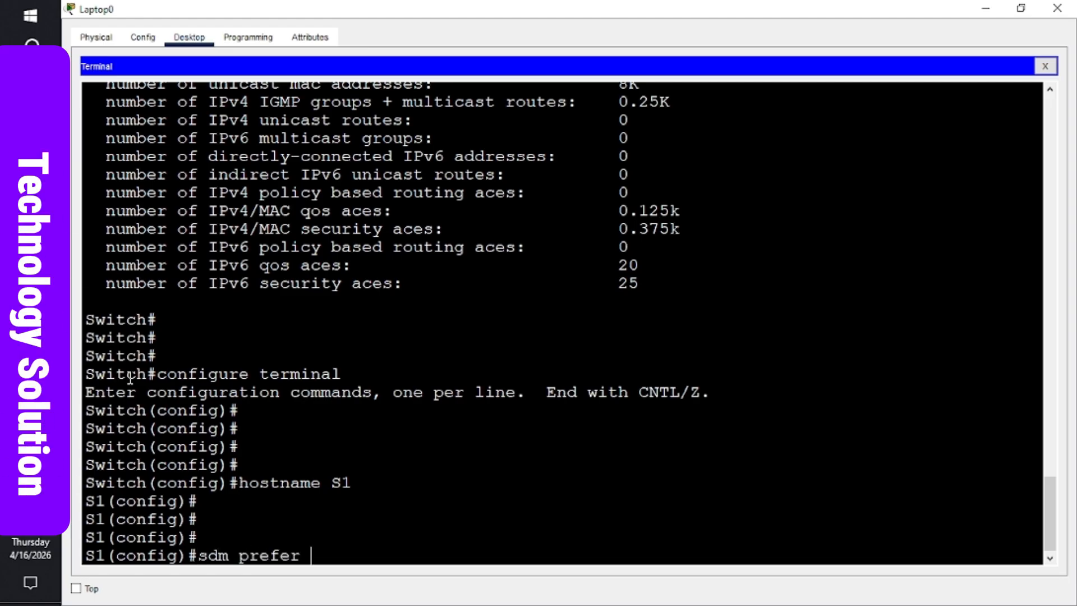
text(dual)
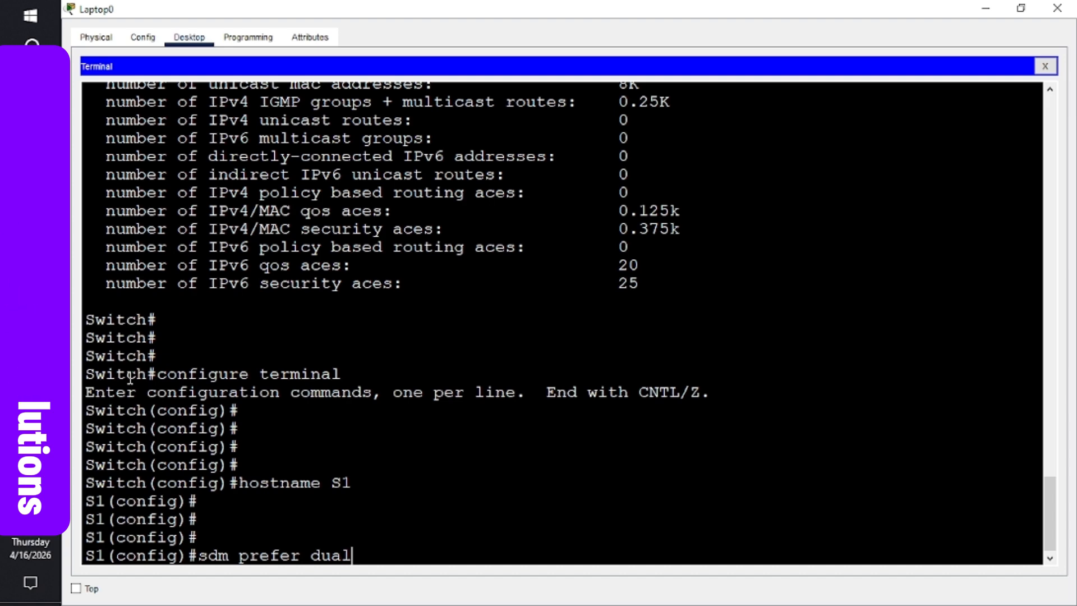
text(-ip)
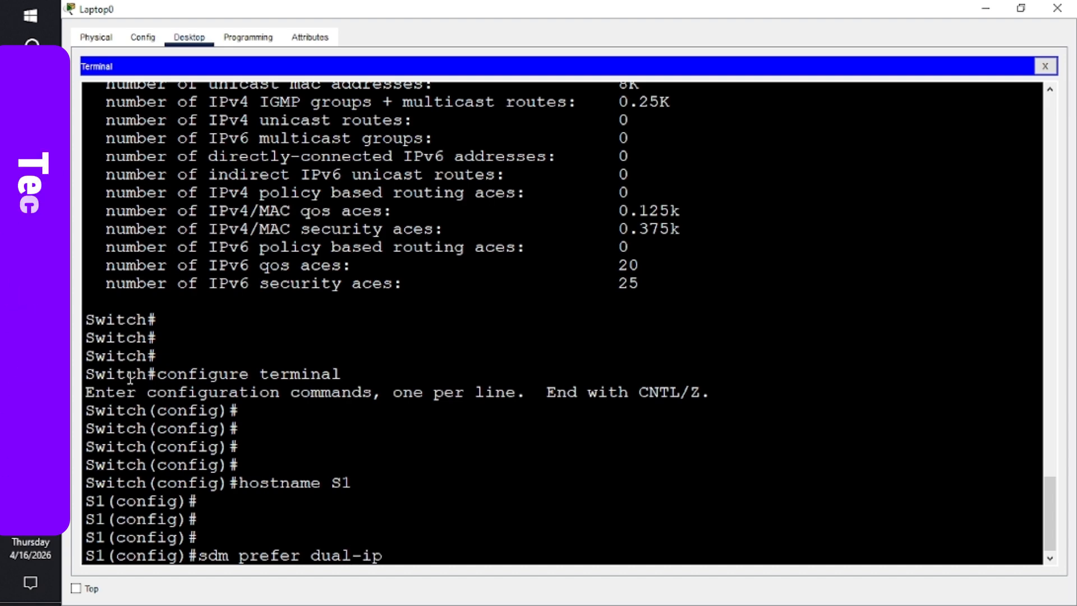
text(v4)
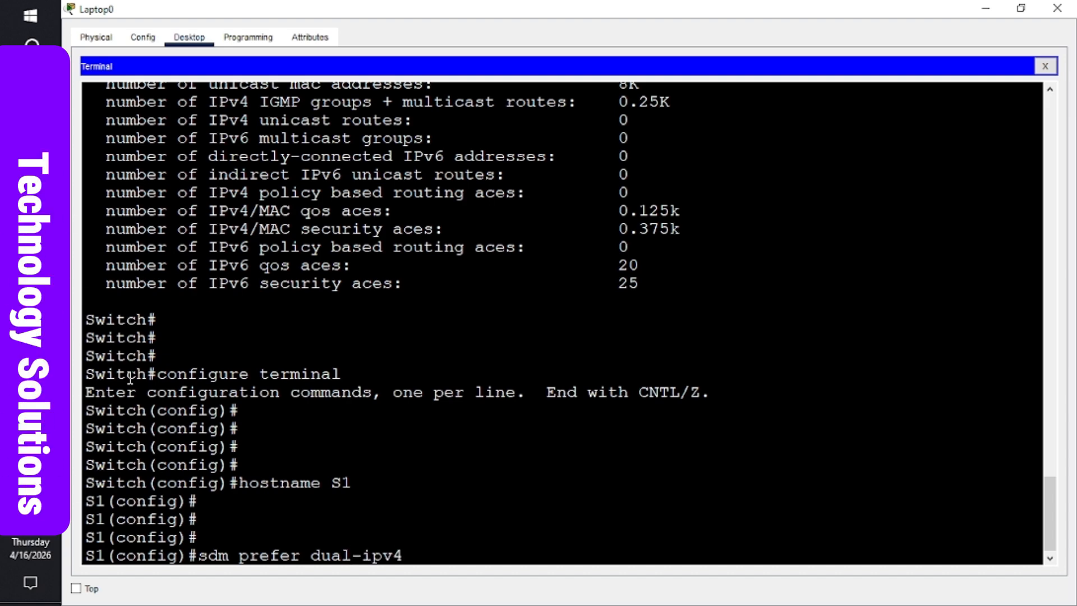
text(-an)
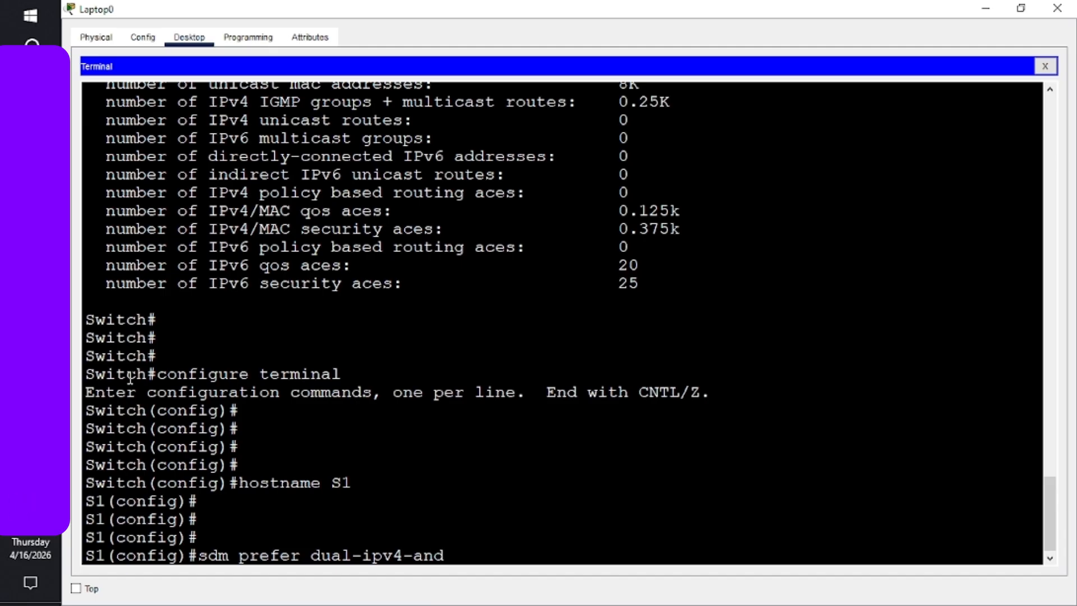
text(d)
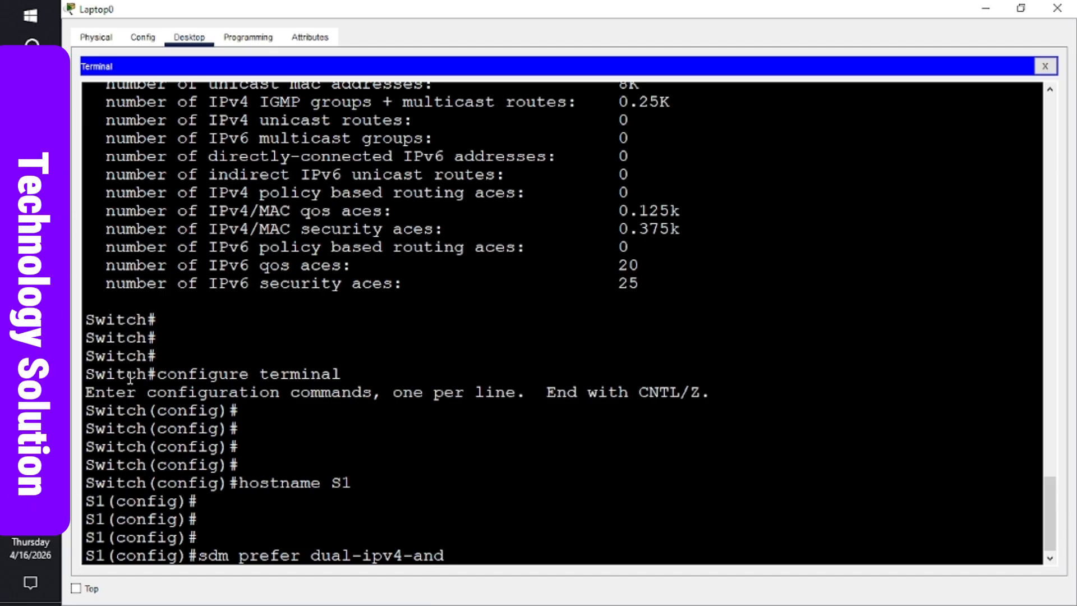
text(-ipv)
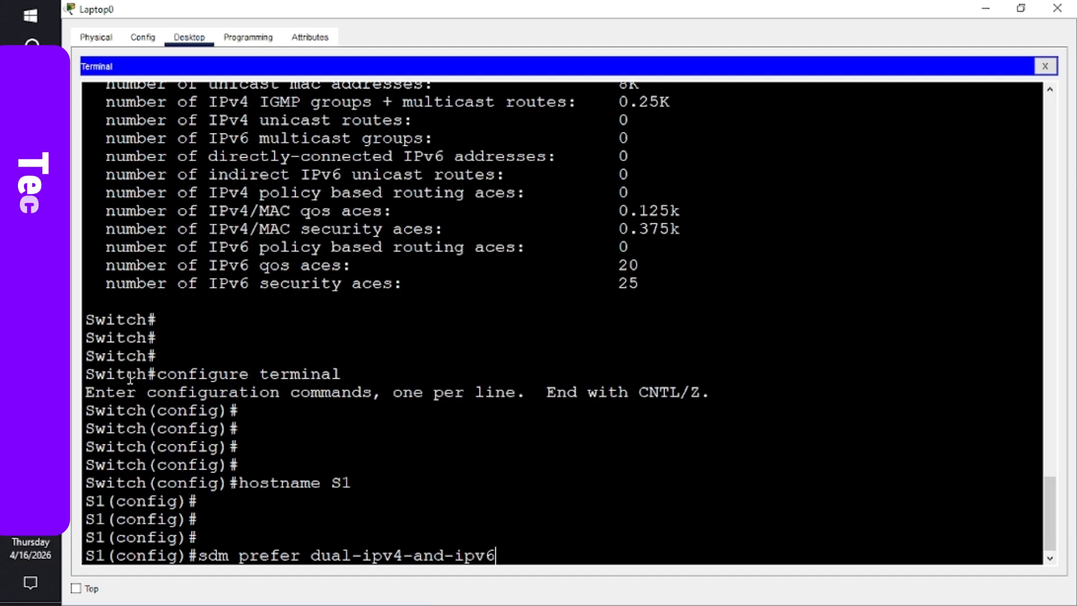
text(6 )
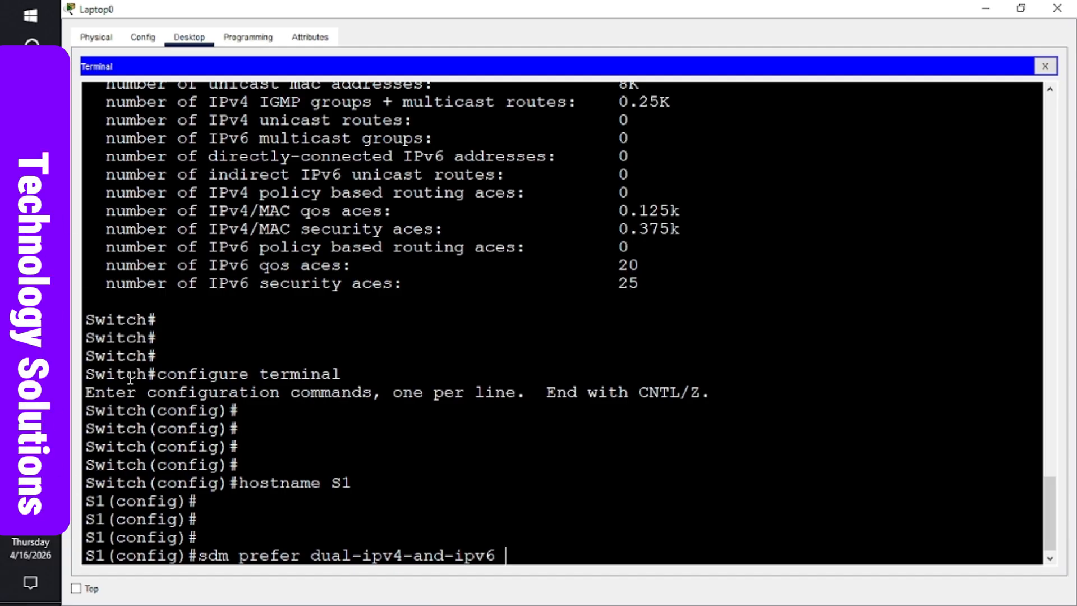
text(defa)
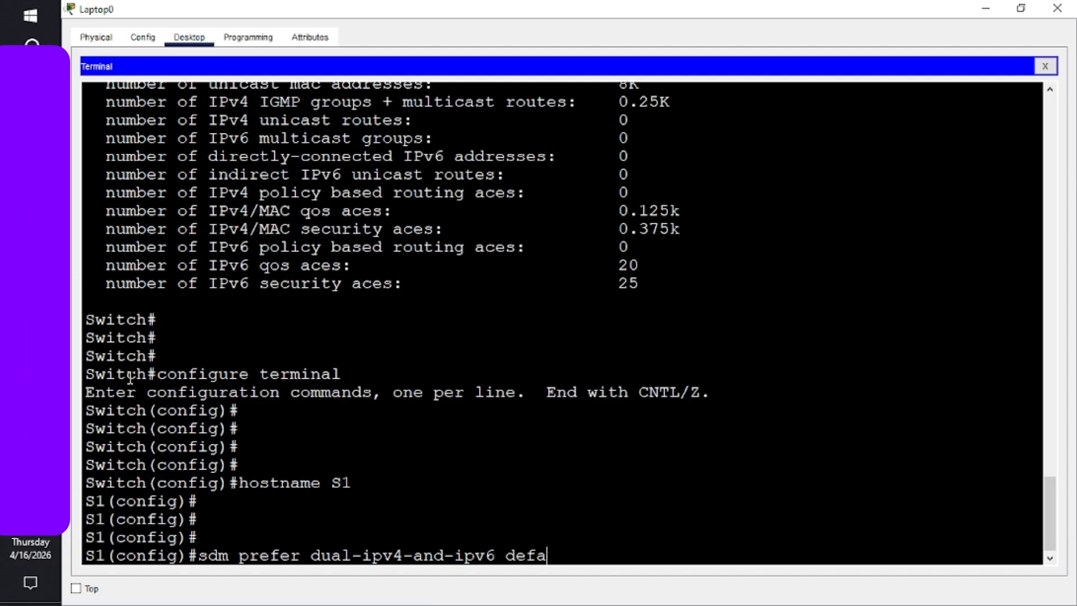
text(ult)
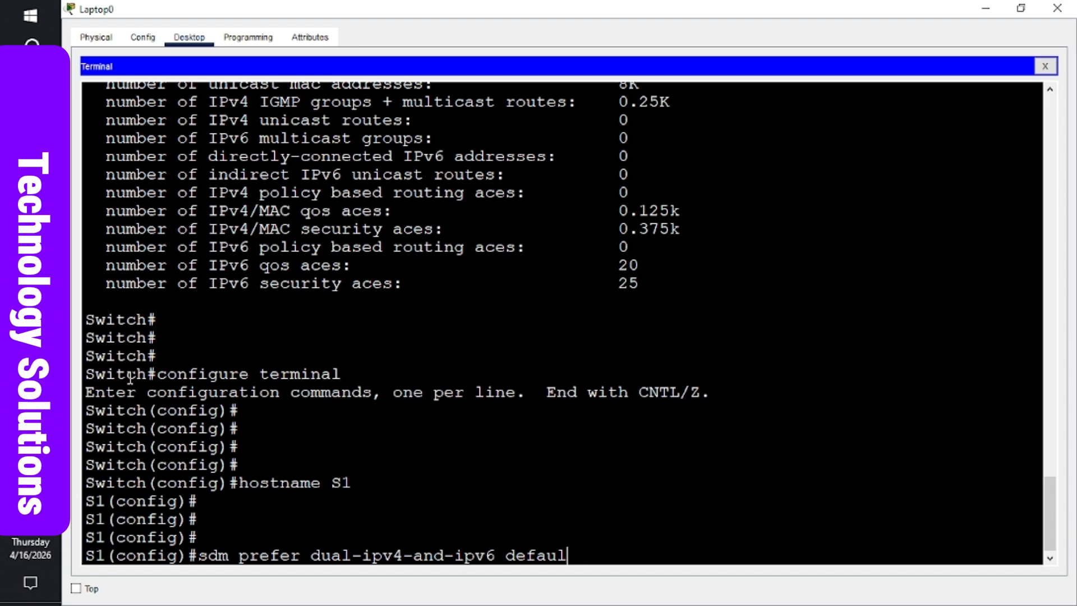
key(BackSpace)
key(BackSpace)
key(BackSpace)
key(BackSpace)
key(BackSpace)
key(BackSpace)
key(BackSpace)
key(BackSpace)
key(BackSpace)
key(BackSpace)
key(BackSpace)
key(BackSpace)
key(BackSpace)
key(BackSpace)
key(BackSpace)
key(BackSpace)
key(BackSpace)
key(BackSpace)
key(BackSpace)
key(BackSpace)
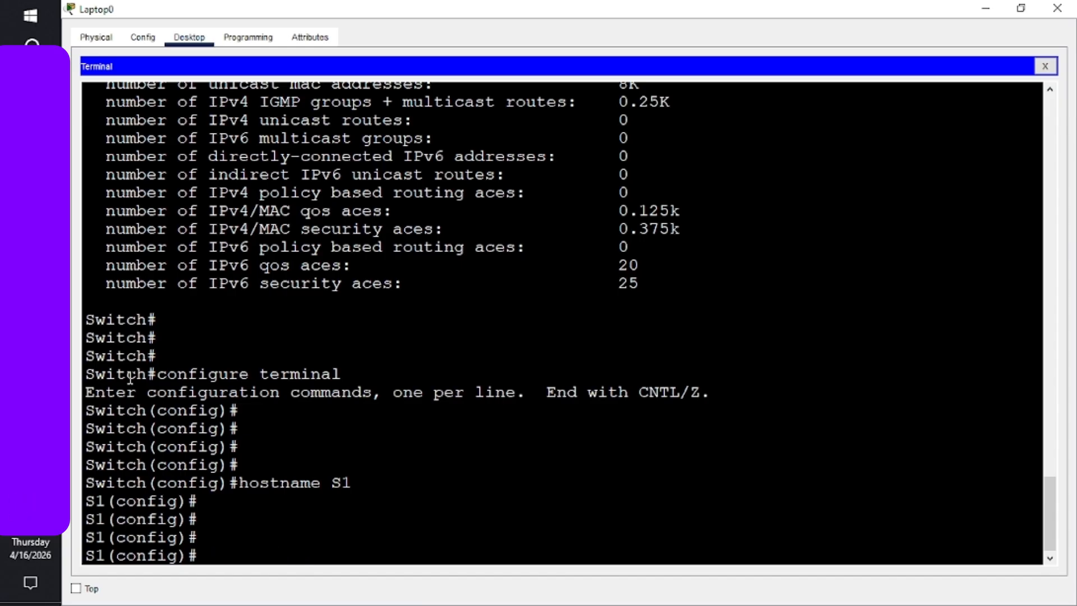
key(Return)
key(Return)
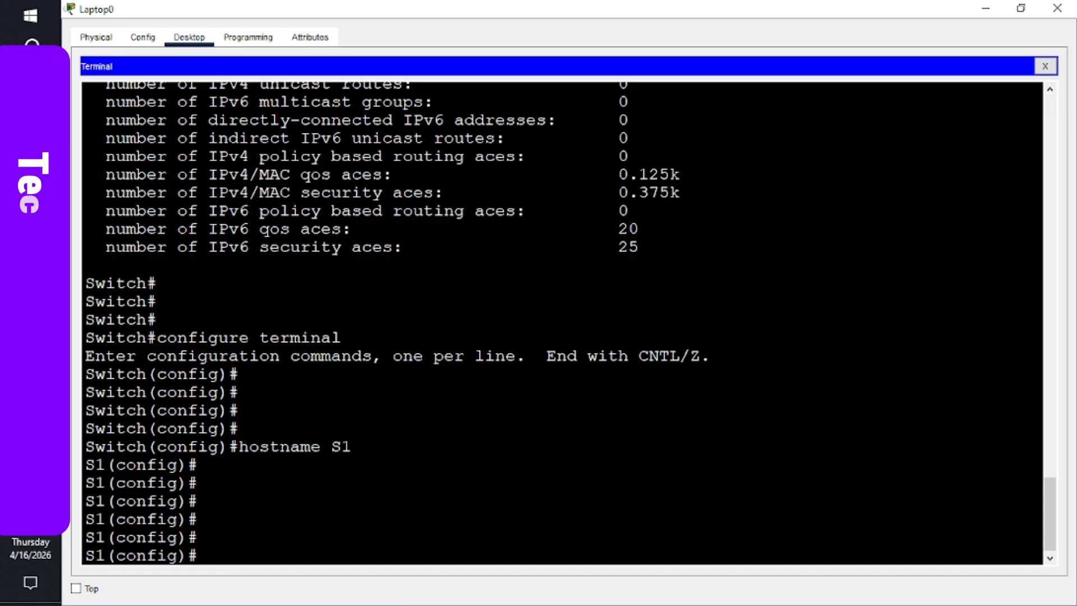
- Scroll the Word lab document up to the page 1 Addressing Table listing S1 VLAN 1 at 192.168.1.2 /24
mouse_move(31, 300)
click(111, 302)
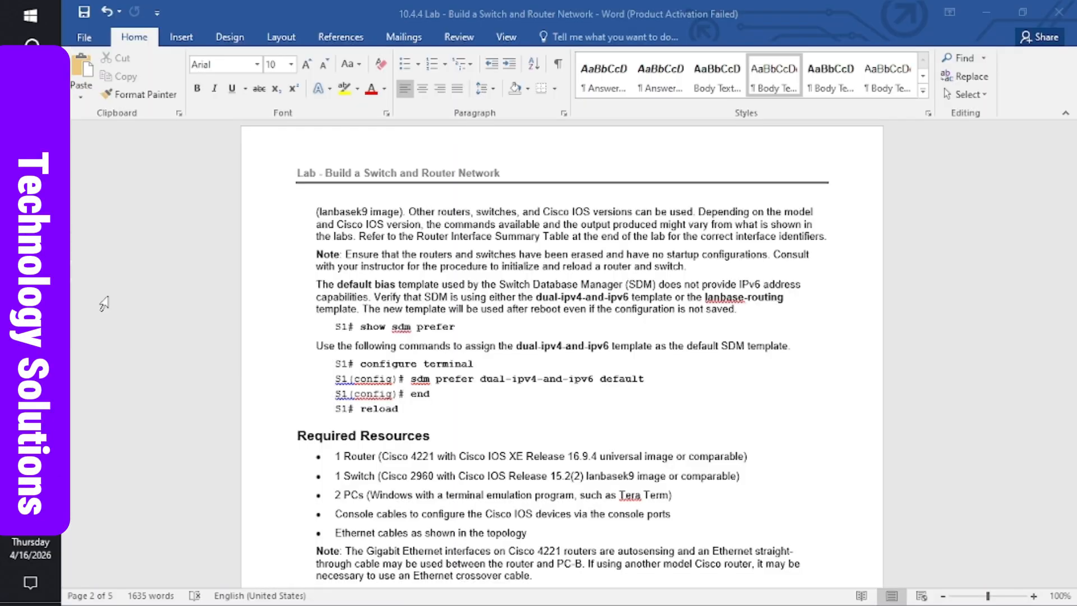
scroll(471, 235, up, 12)
click(471, 231)
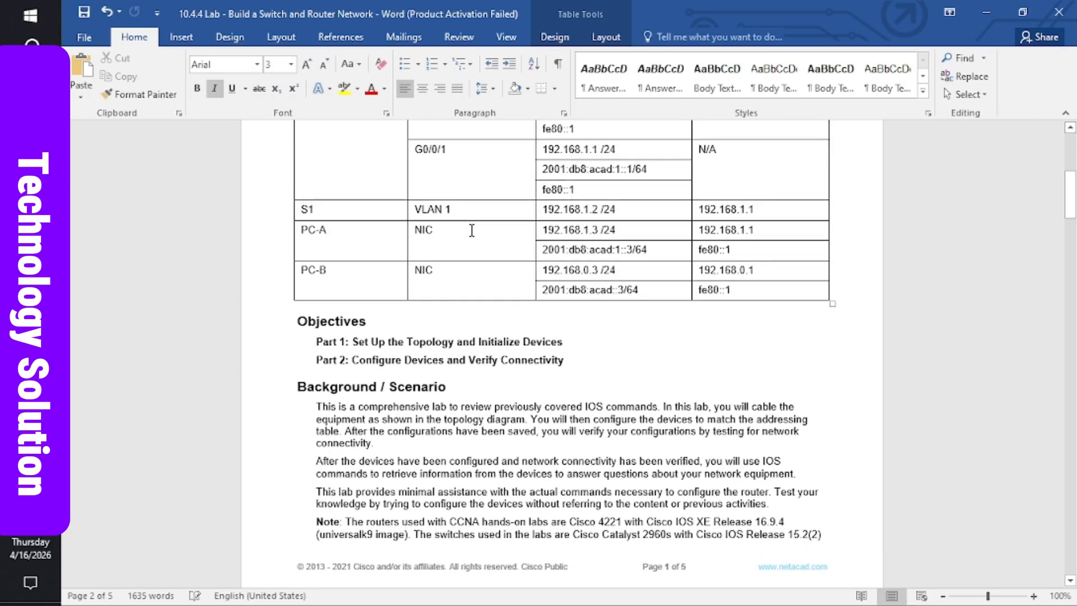
scroll(472, 231, up, 3)
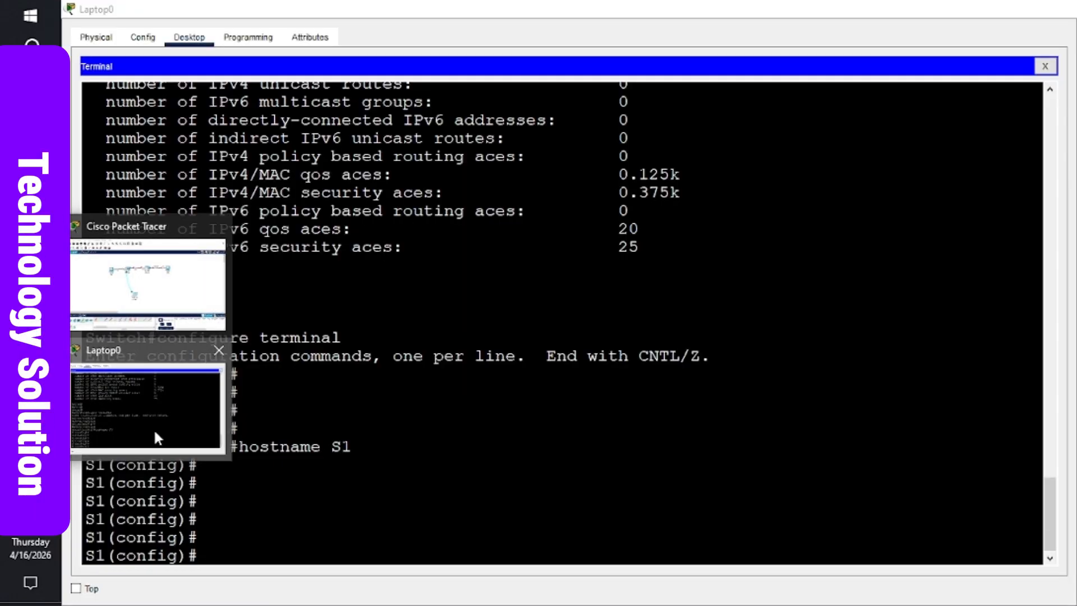
- Enter 'interface vlan 1' on S1 to reach the S1(config-if)# prompt
click(153, 428)
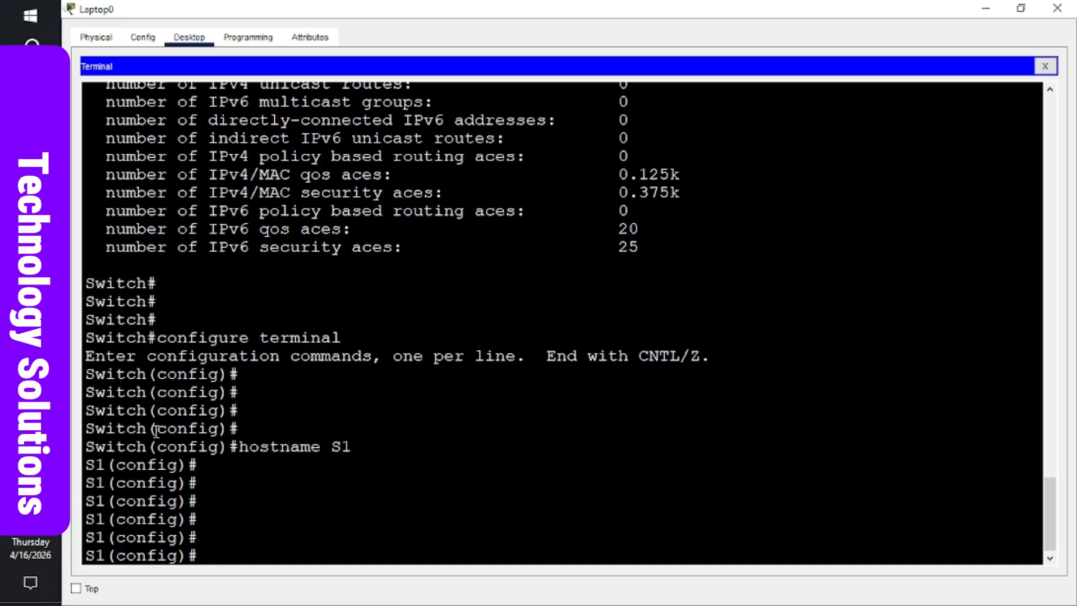
text(inter)
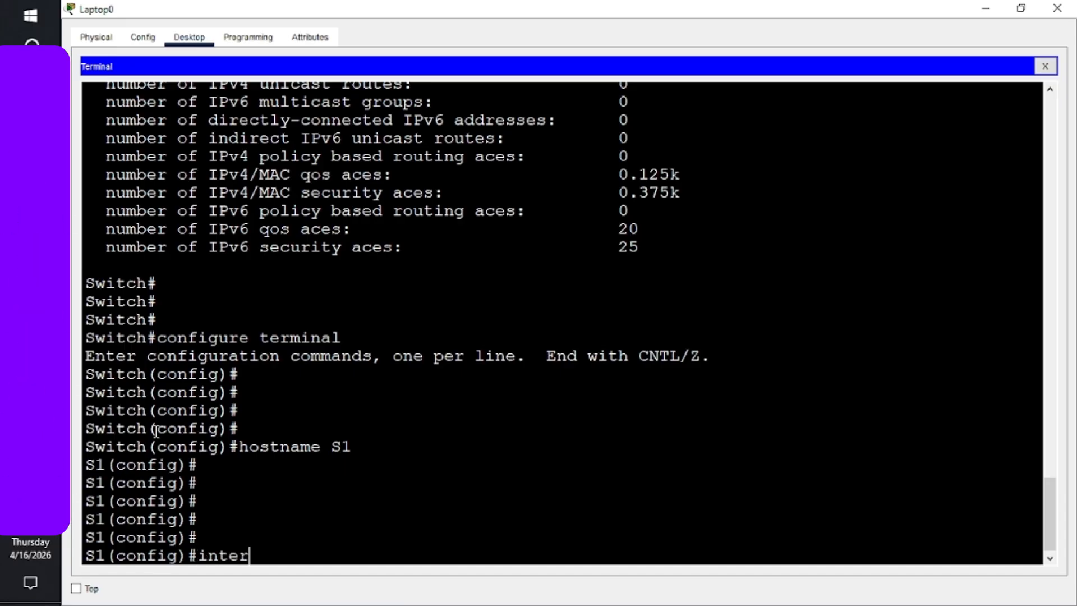
text(face )
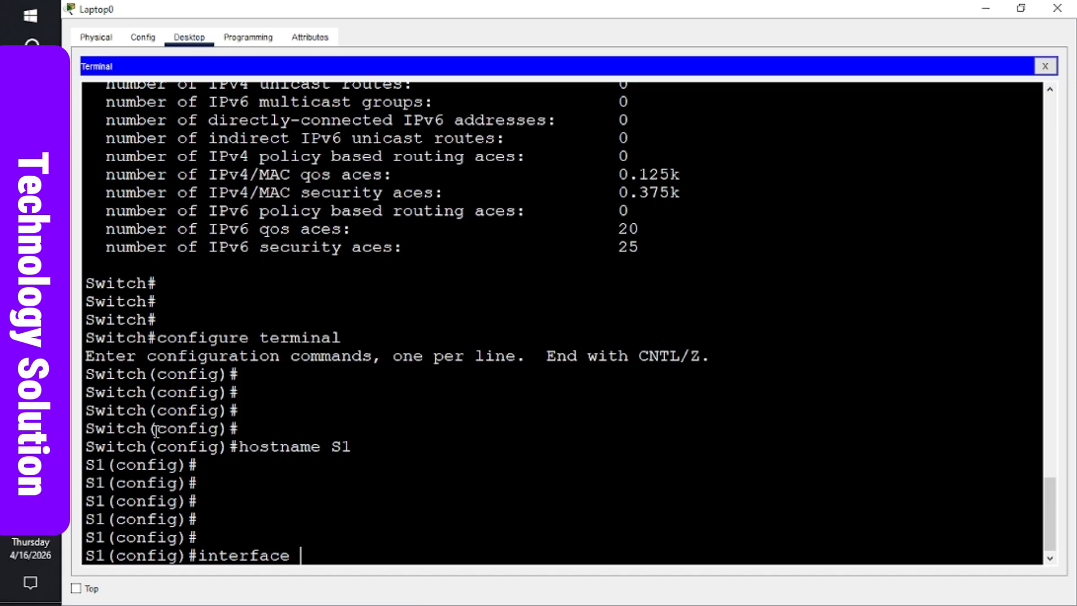
text(vlan)
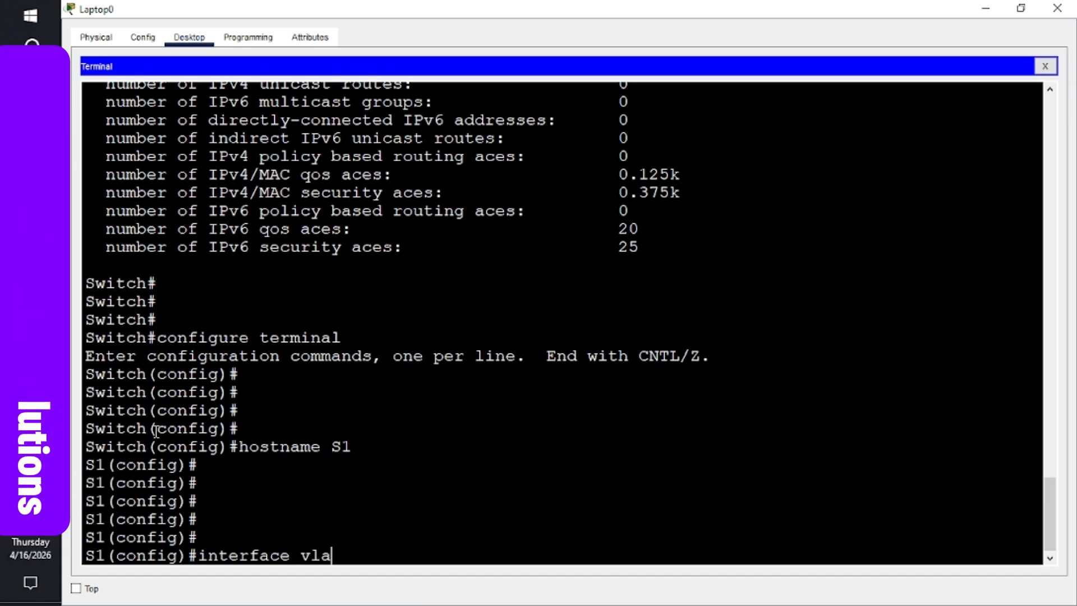
text(1)
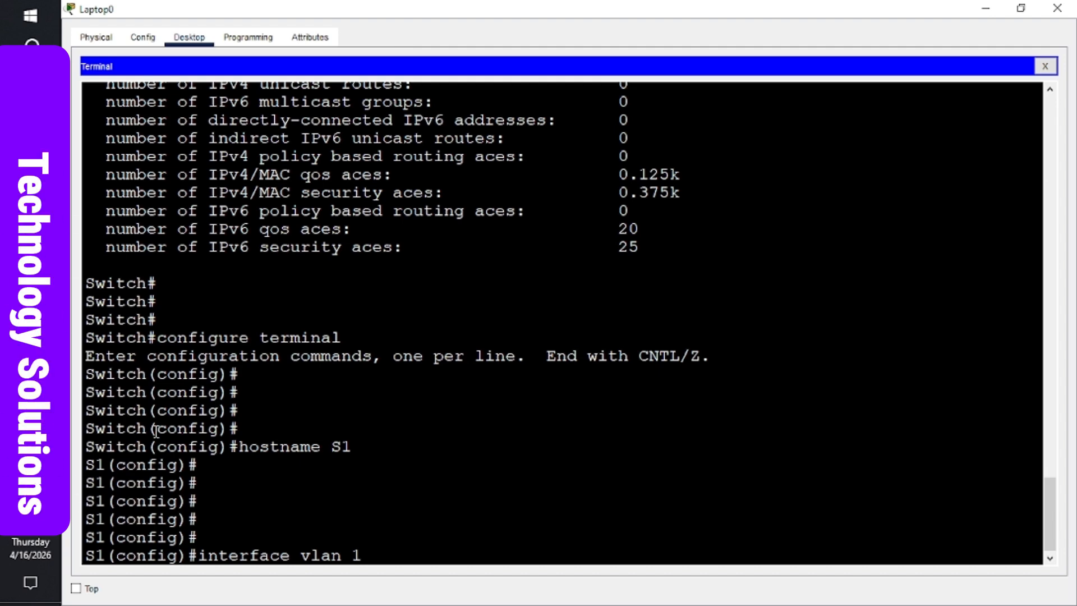
key(Return)
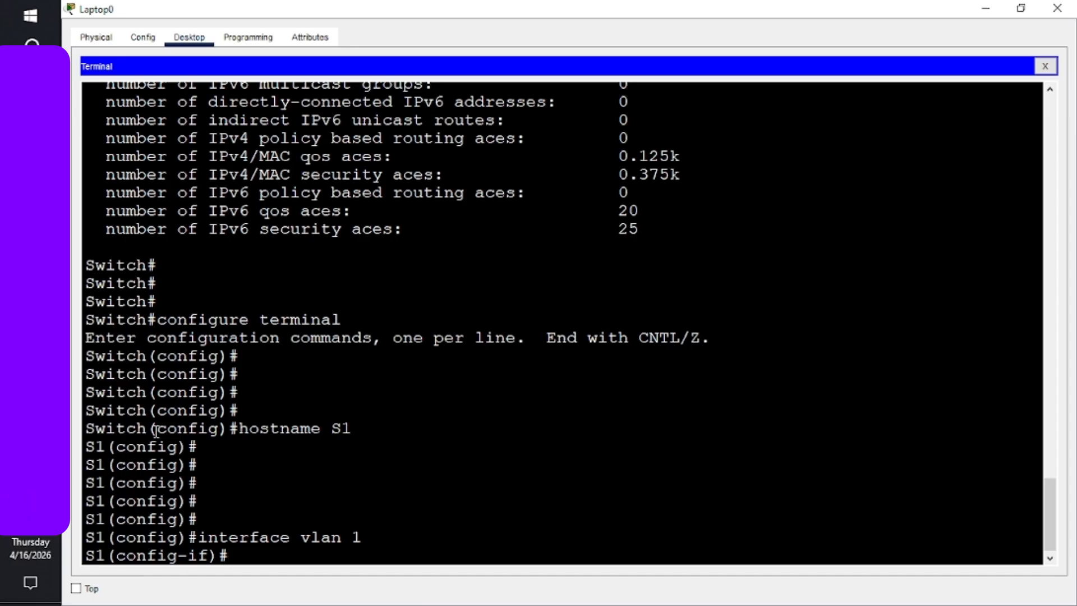
- Assign S1's VLAN 1 the IPv4 address 192.168.1.2 with mask 255.255.255.0
key(Return)
key(Return)
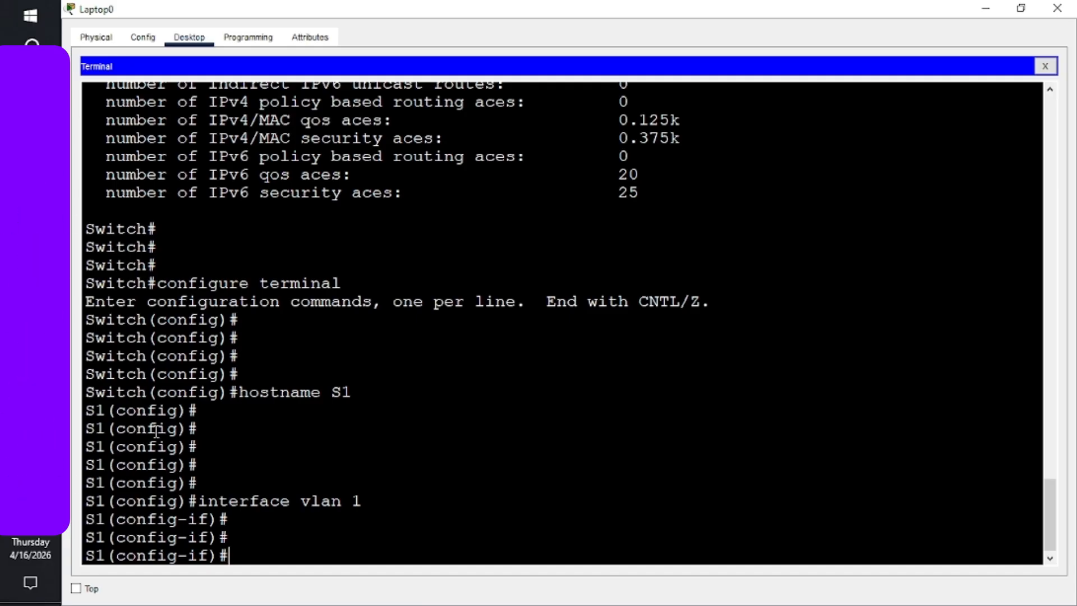
text(ip)
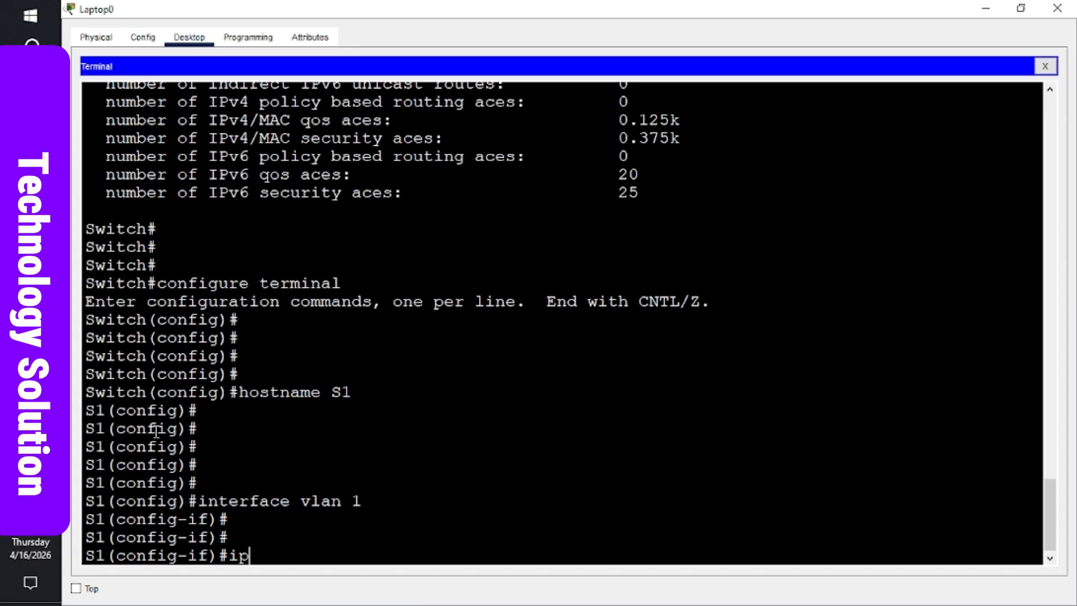
text( address )
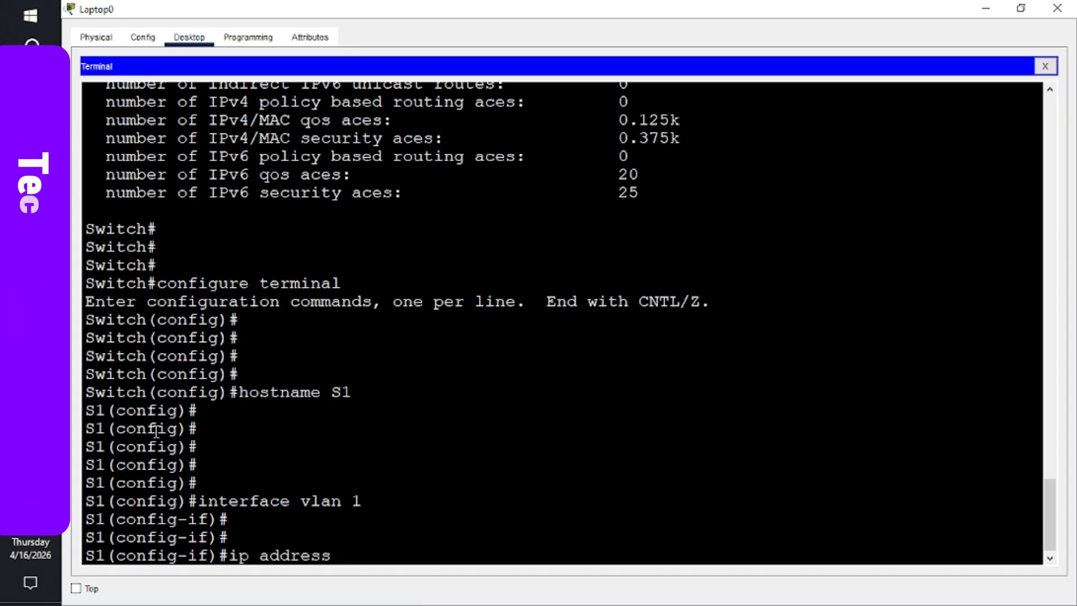
text(192.1)
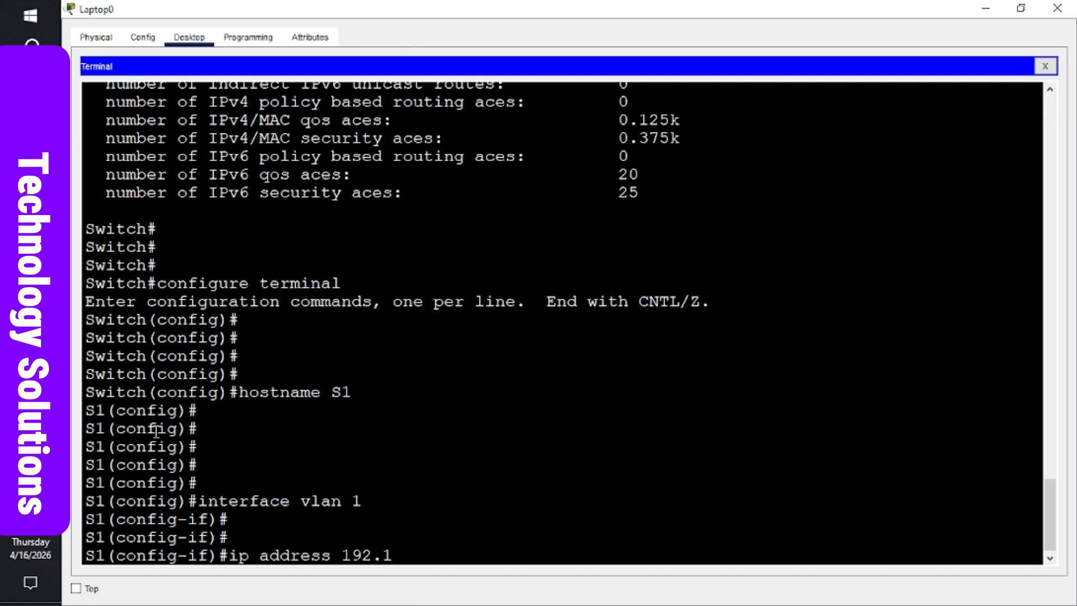
text(68)
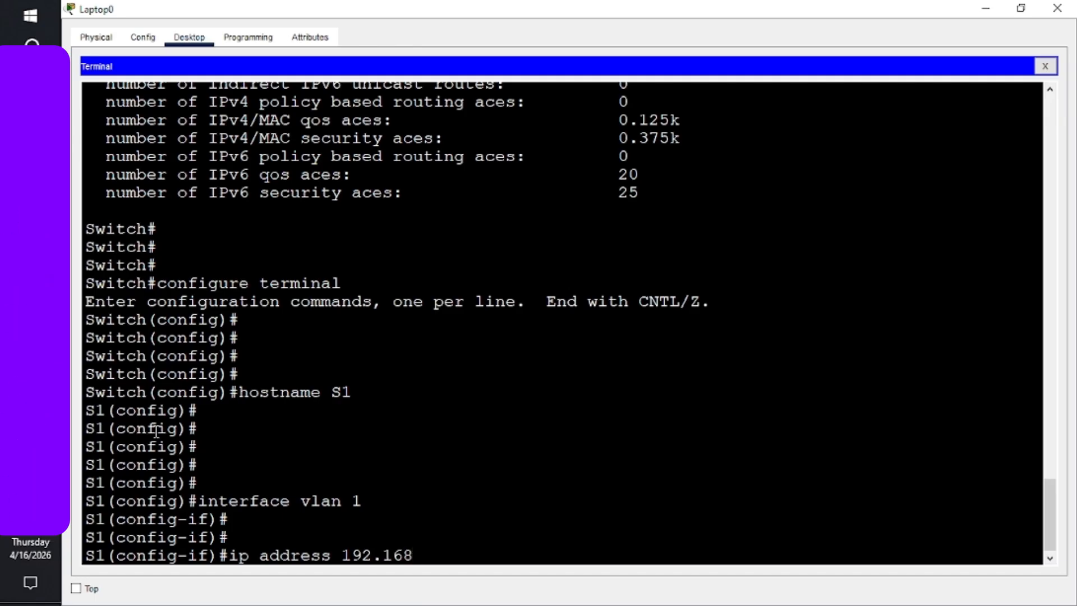
text(.1)
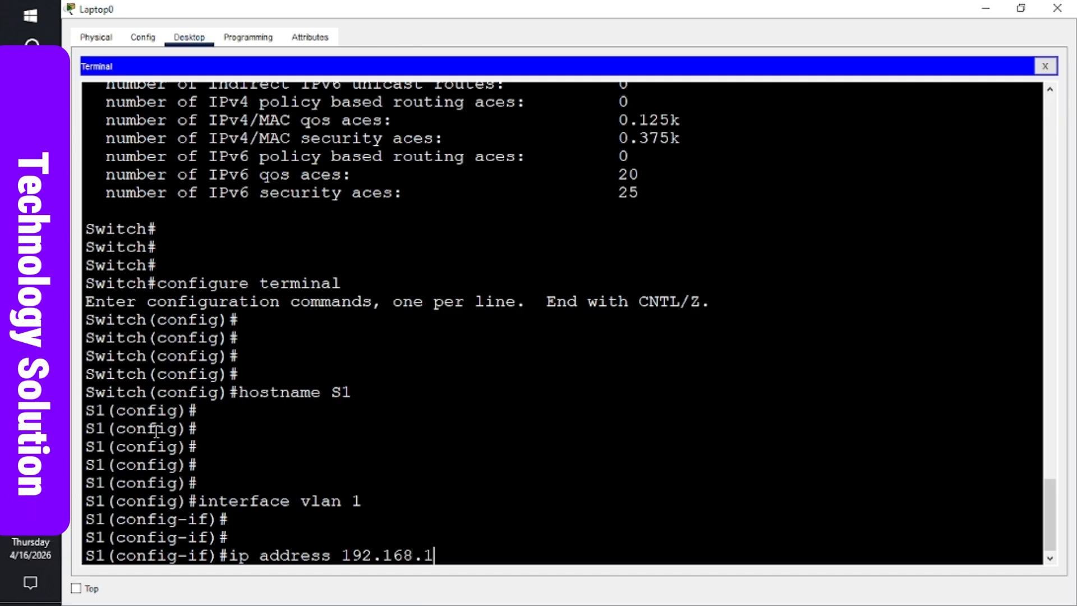
text(.2)
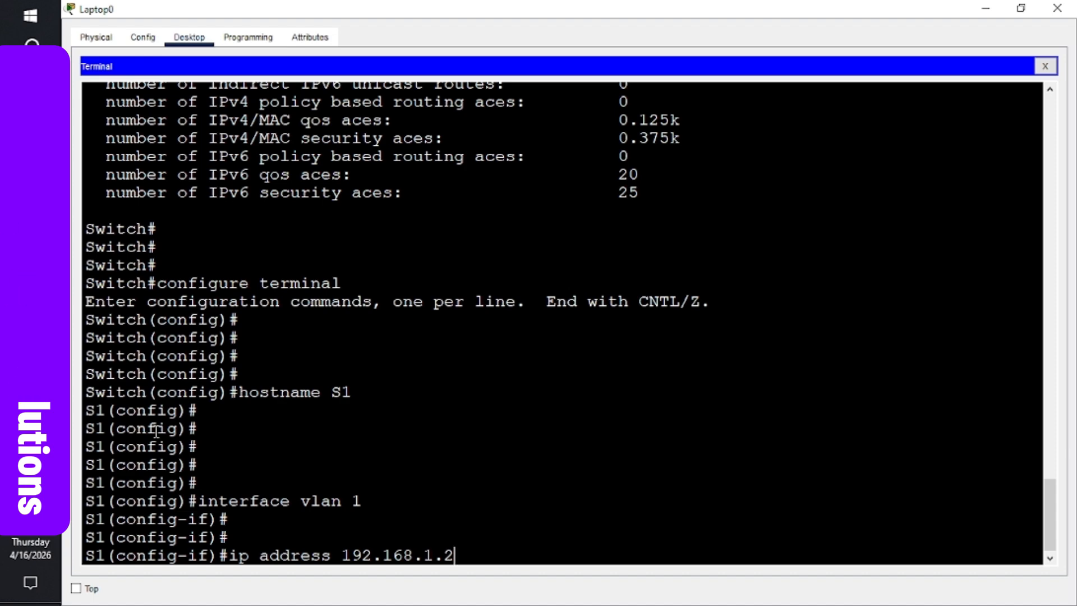
text( 255.2)
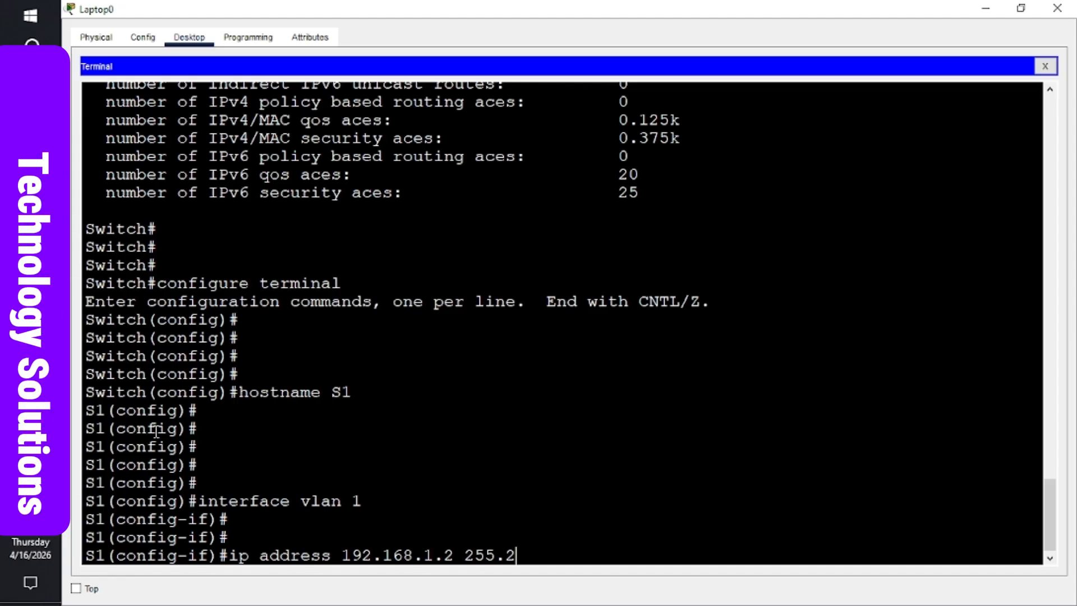
text(55.)
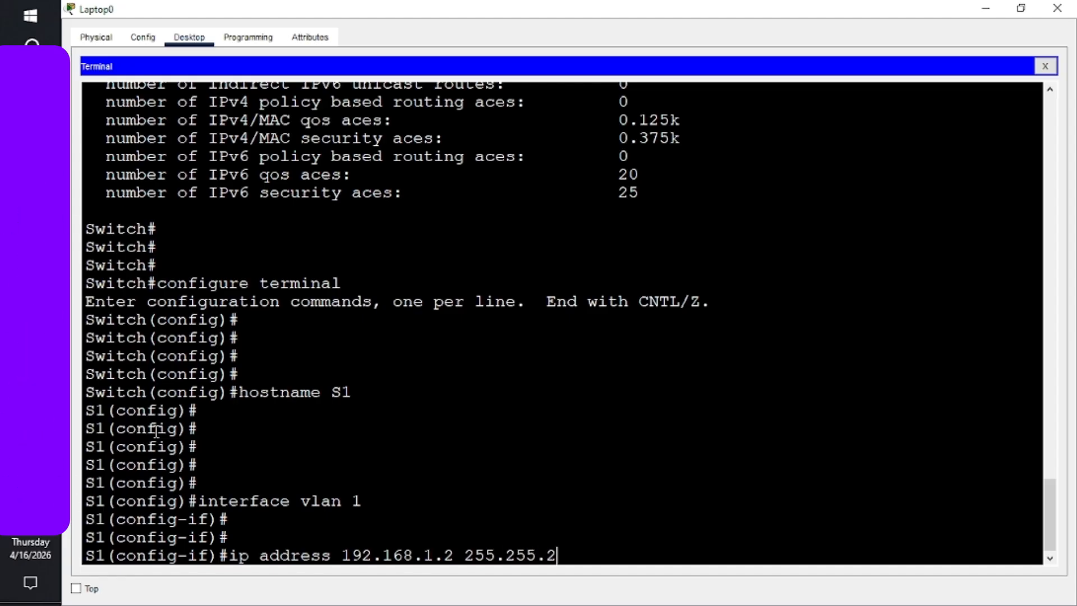
text(255.0)
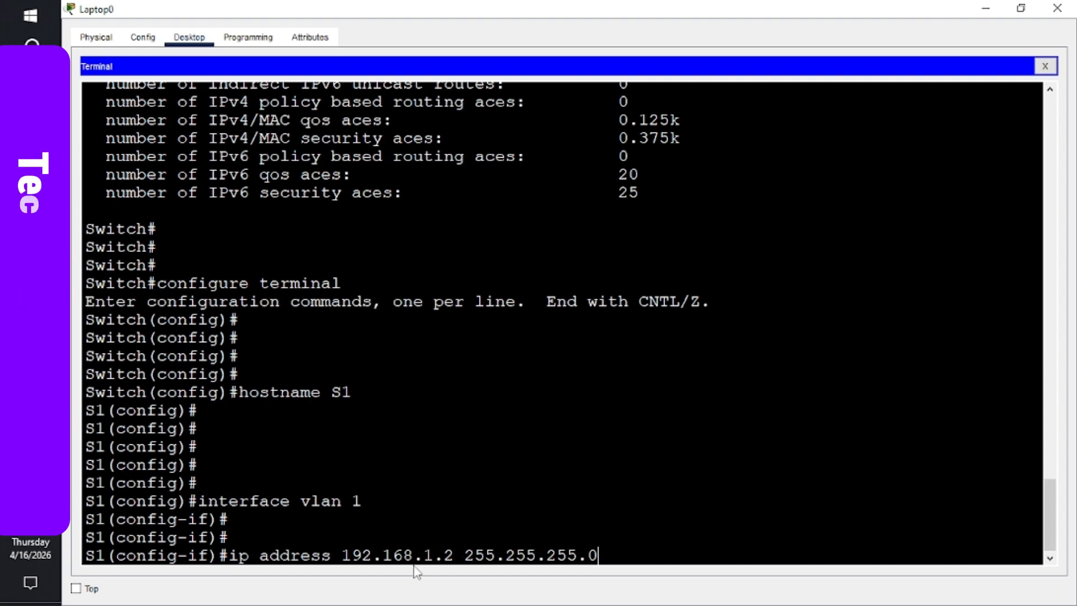
key(Return)
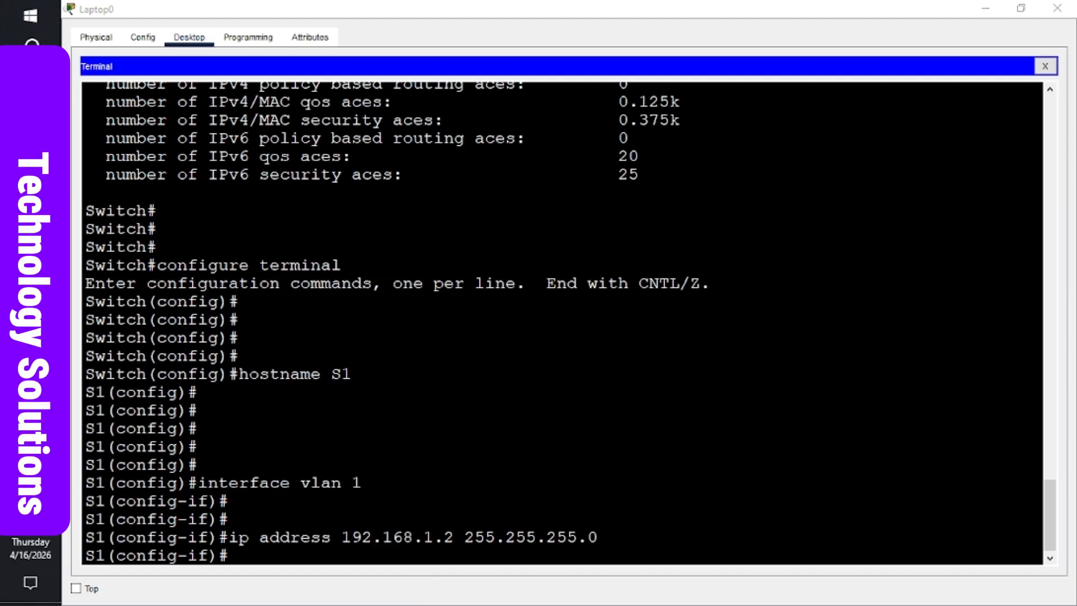
- Switch to the Word lab document to check the Addressing Table's S1, PC-A and PC-B addresses
click(30, 286)
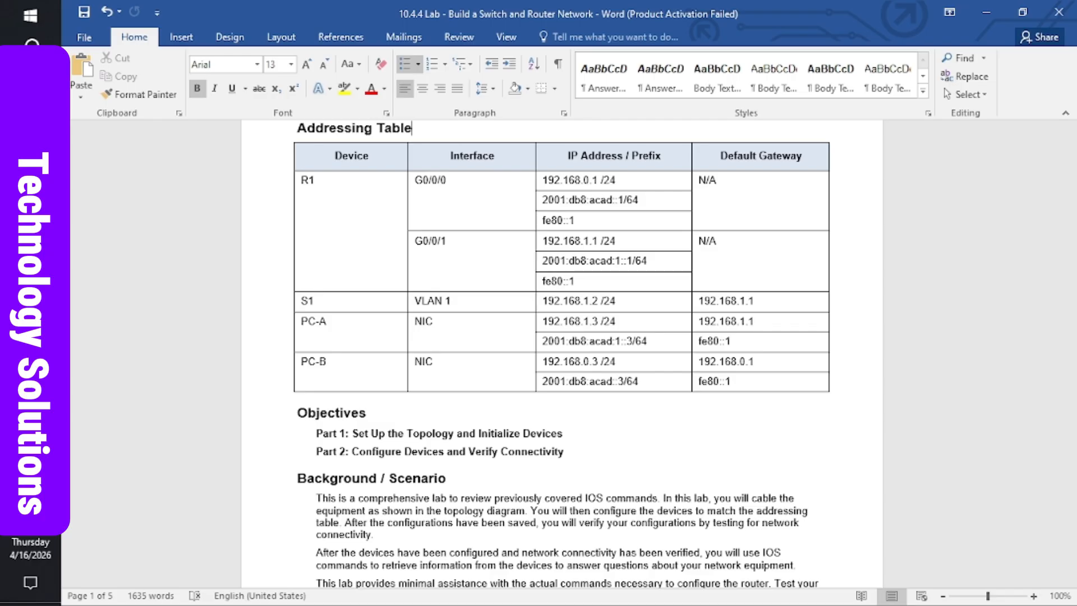
- Enter ipv6 address 2001:db8:acad:1::2/64 on VLAN 1, which S1 rejects as invalid input
mouse_move(30, 336)
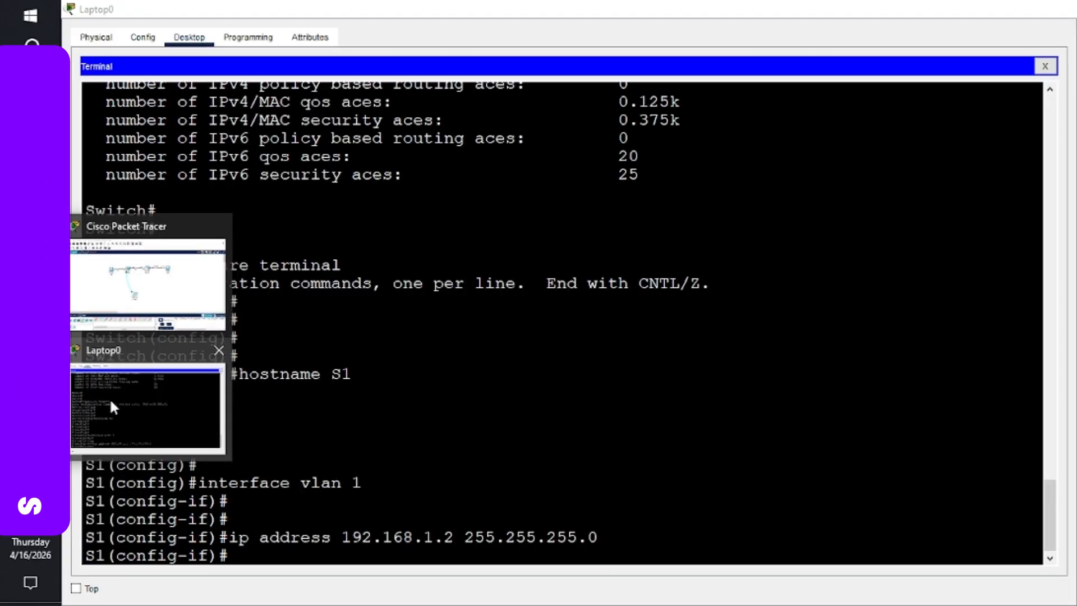
click(109, 397)
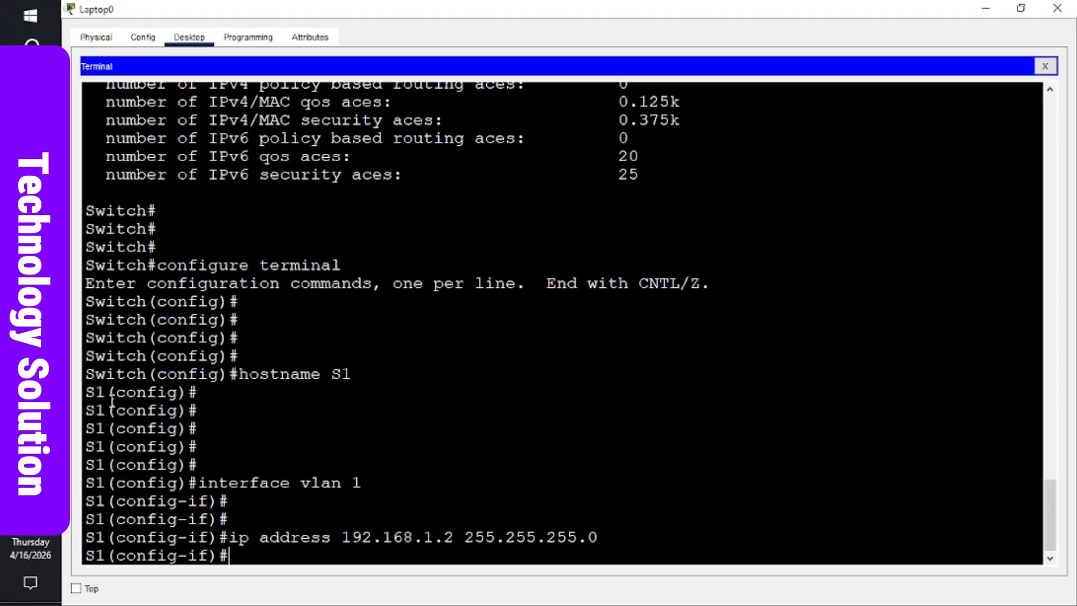
text(ip)
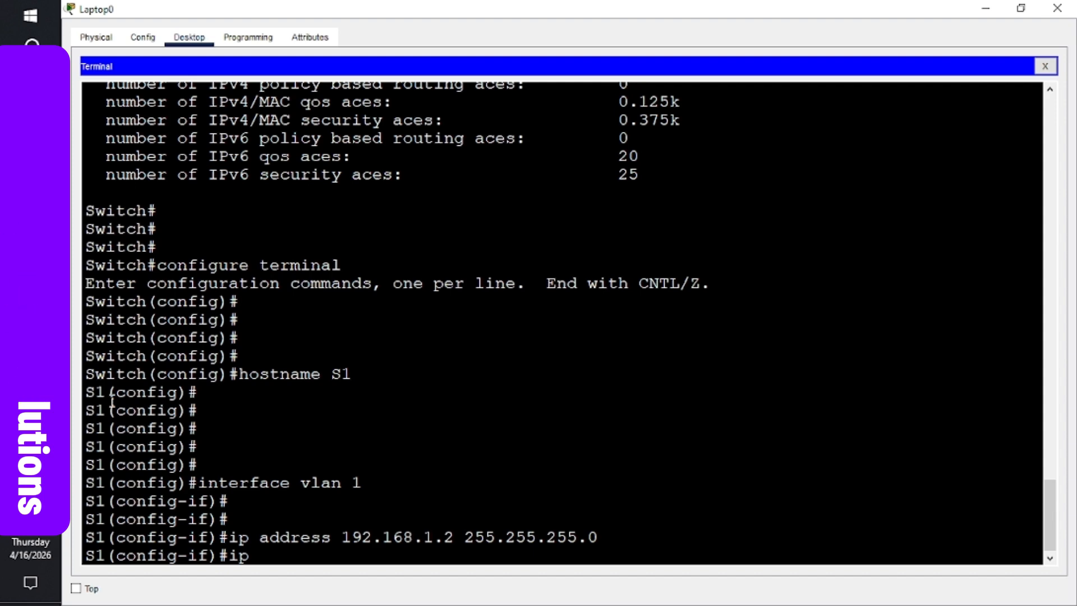
text(v6)
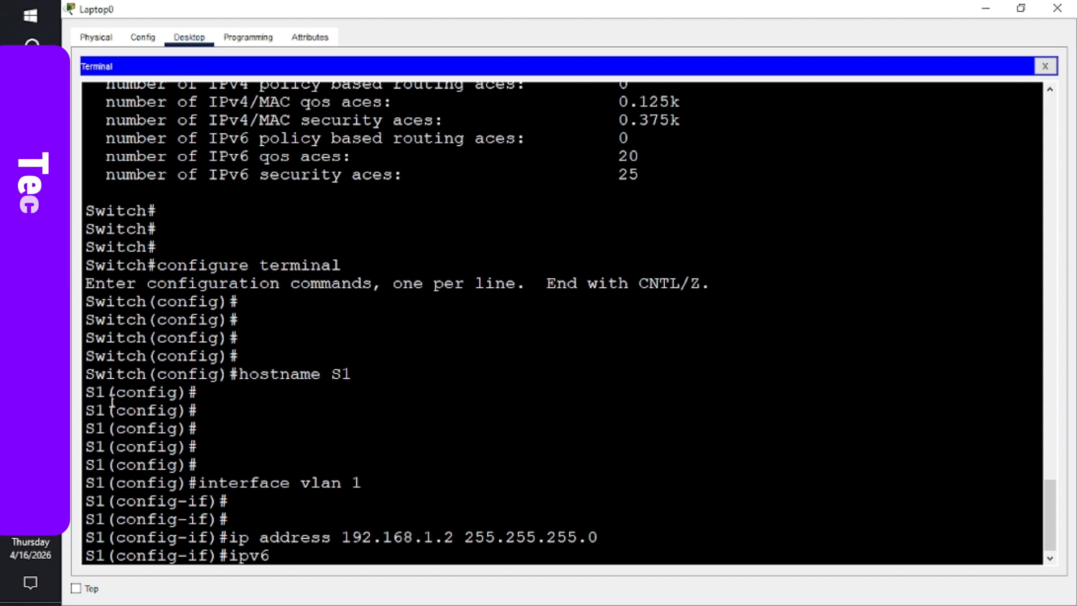
text( add)
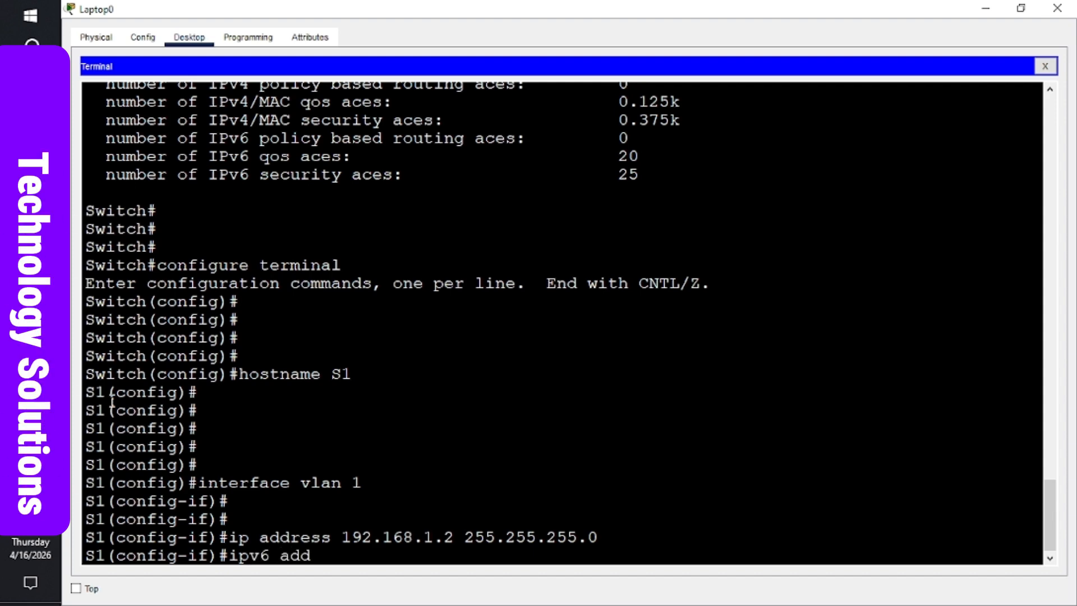
text(ree)
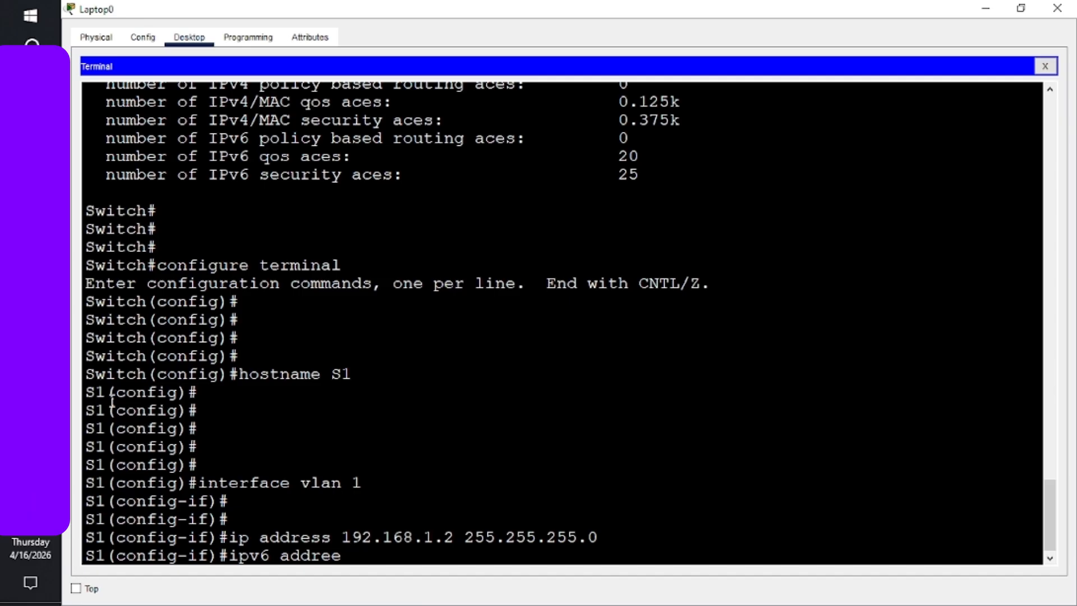
key(BackSpace)
text(ss)
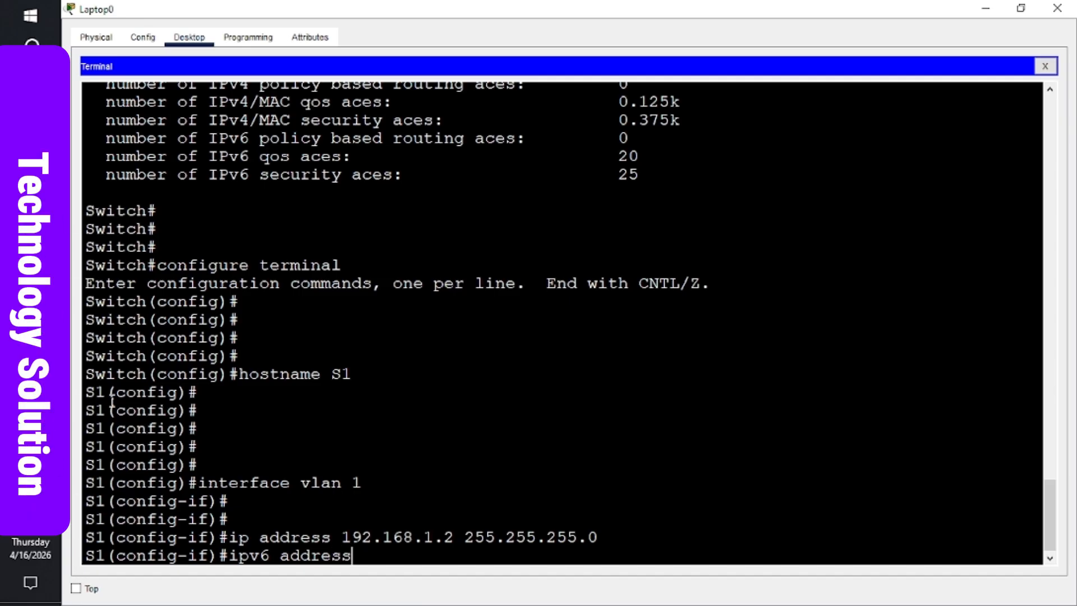
text(s 2001:db)
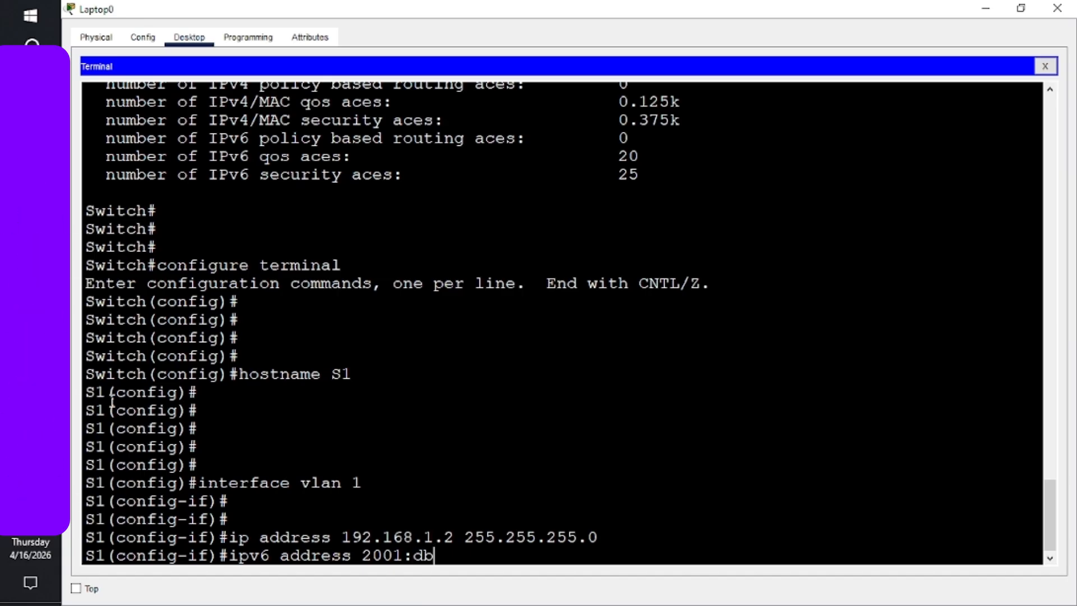
text(8)
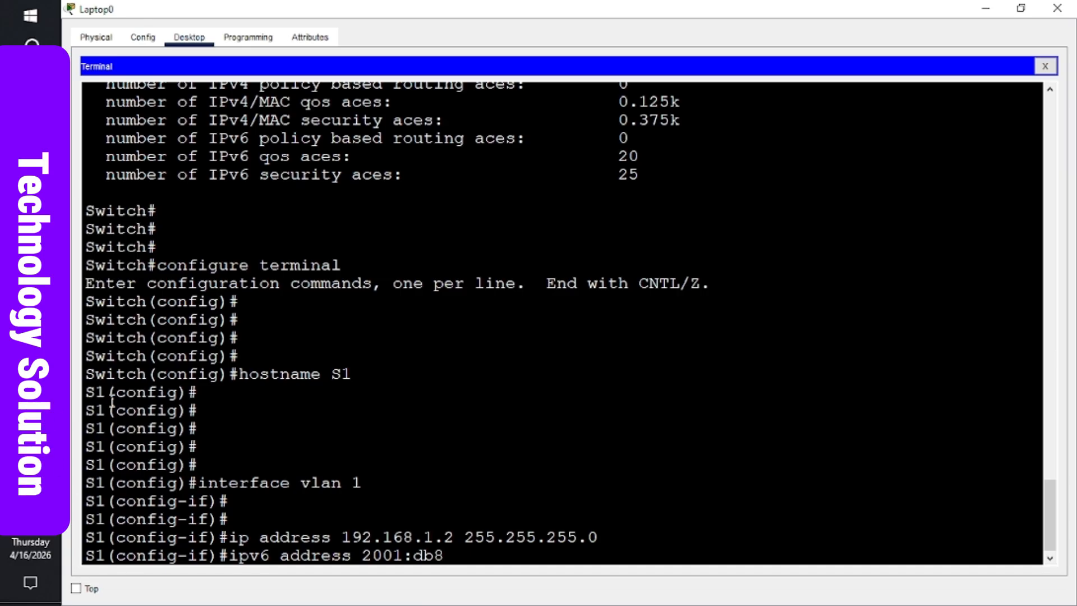
text(:aca)
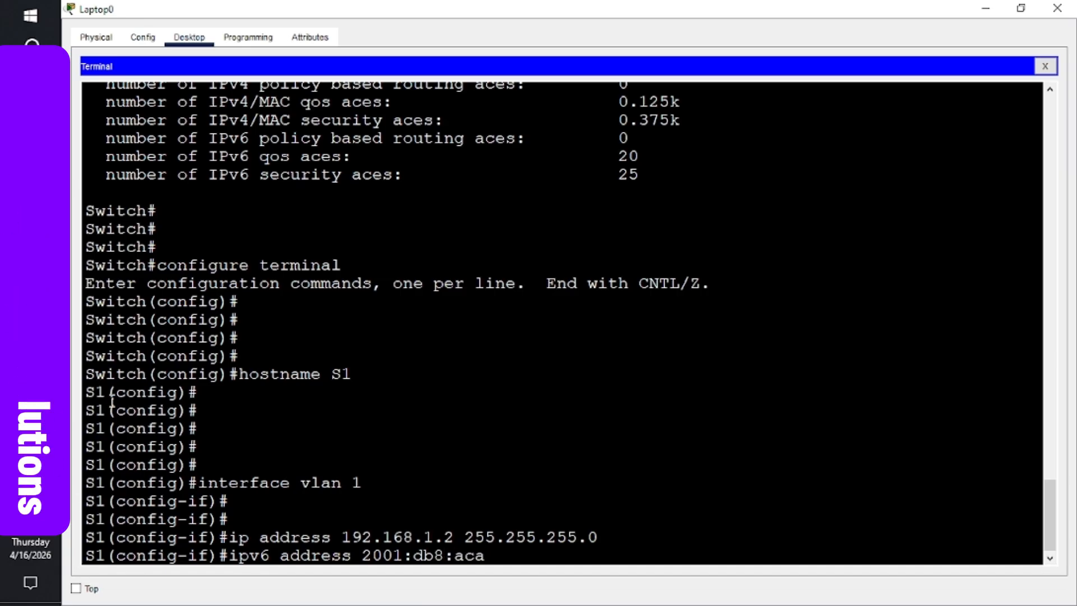
text(d:1)
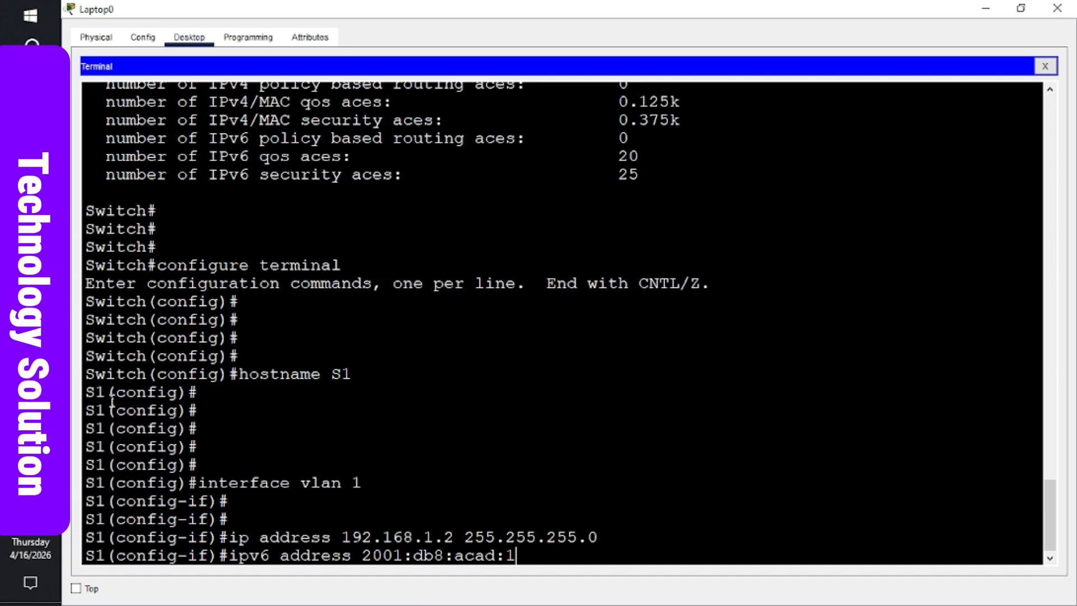
text(::)
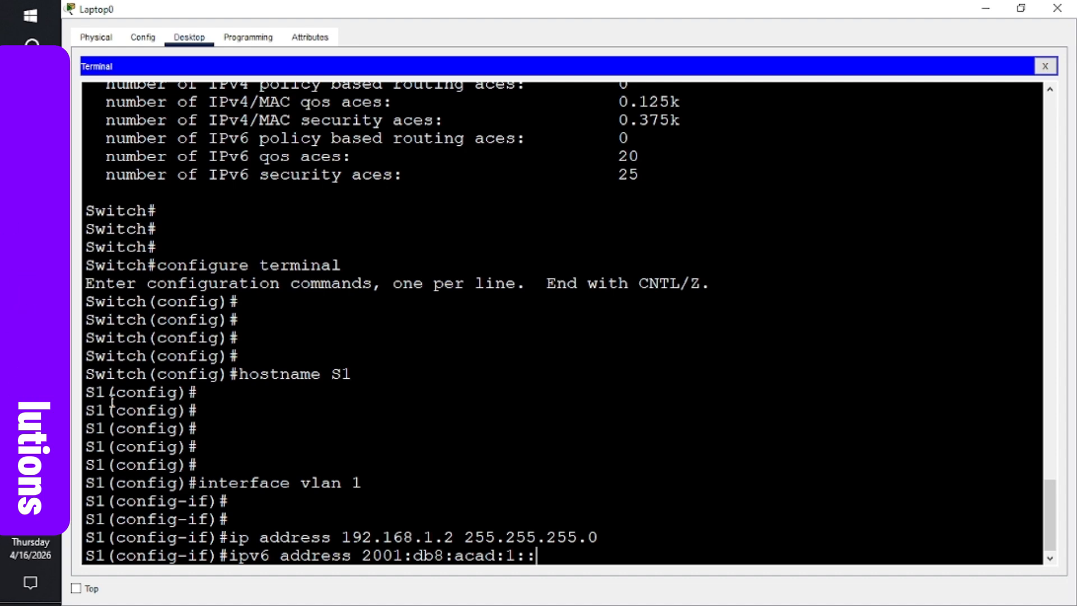
text(2/)
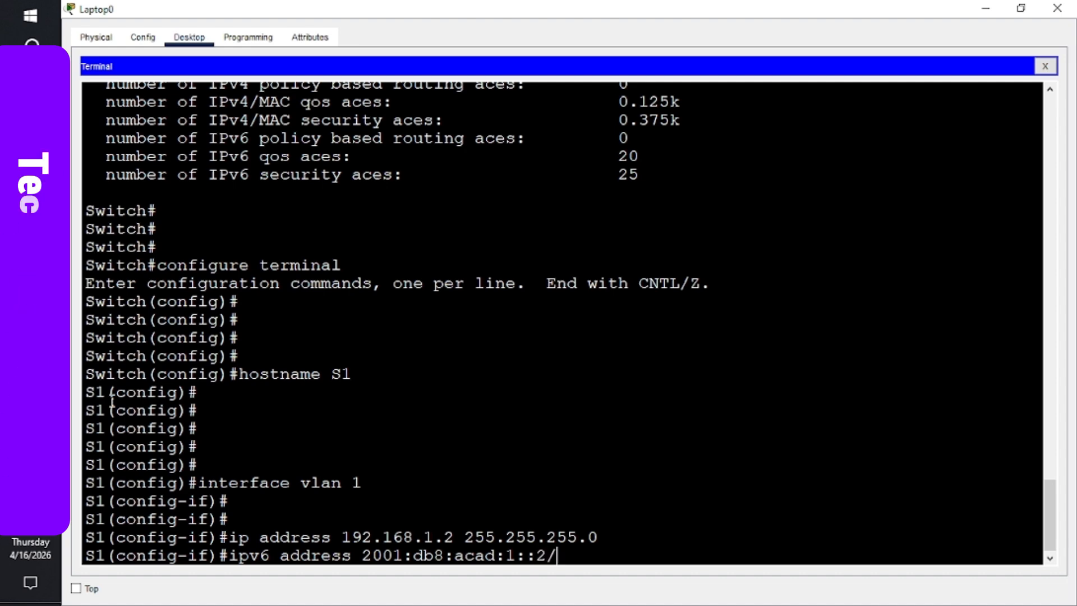
text(64)
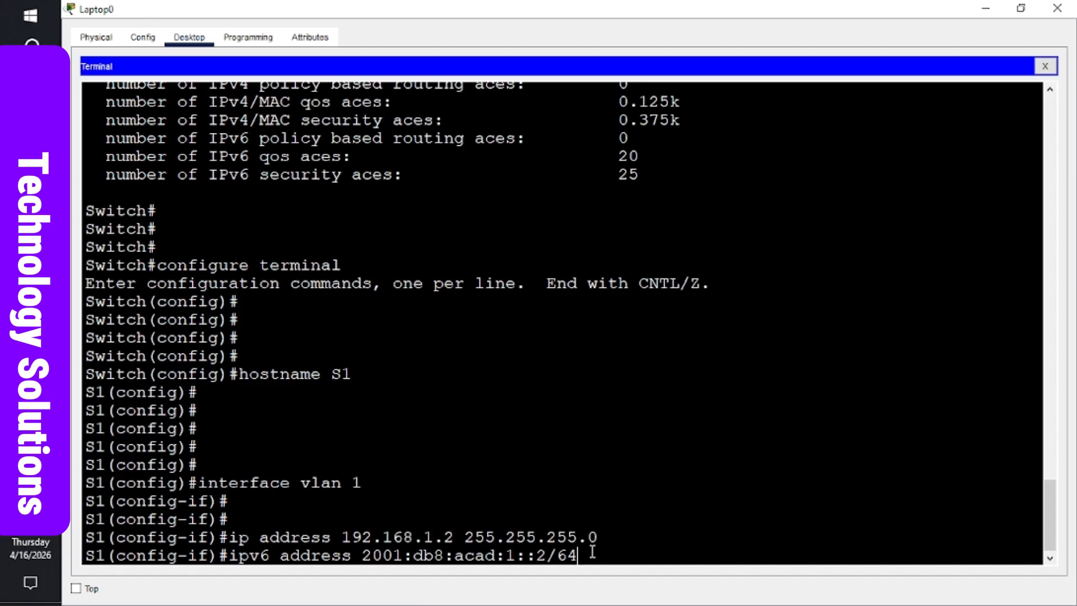
key(Return)
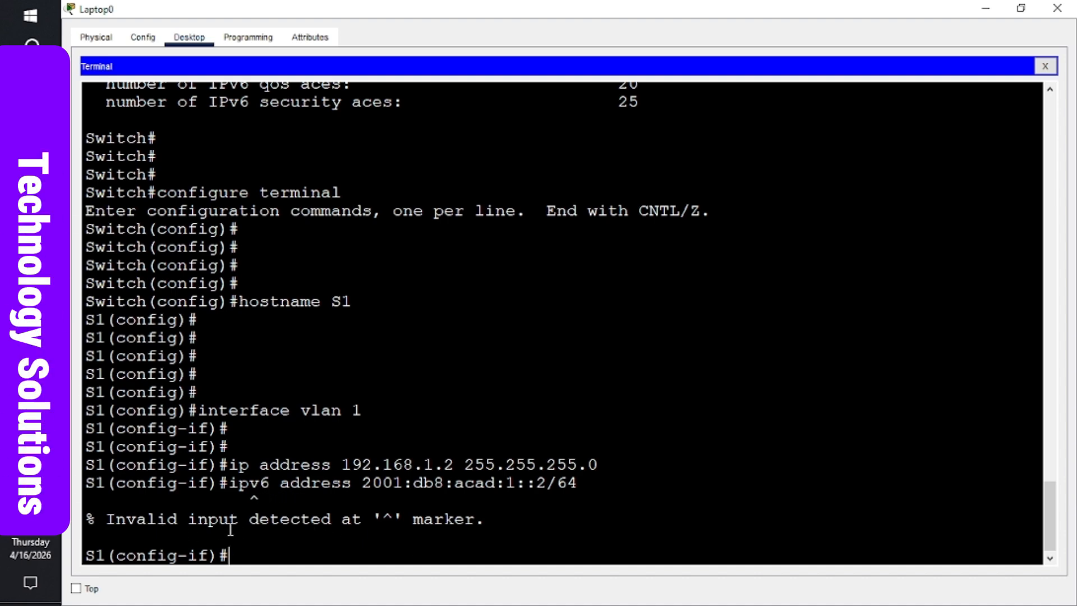
- Exit VLAN 1 interface mode back to the S1(config)# prompt
key(Return)
key(Return)
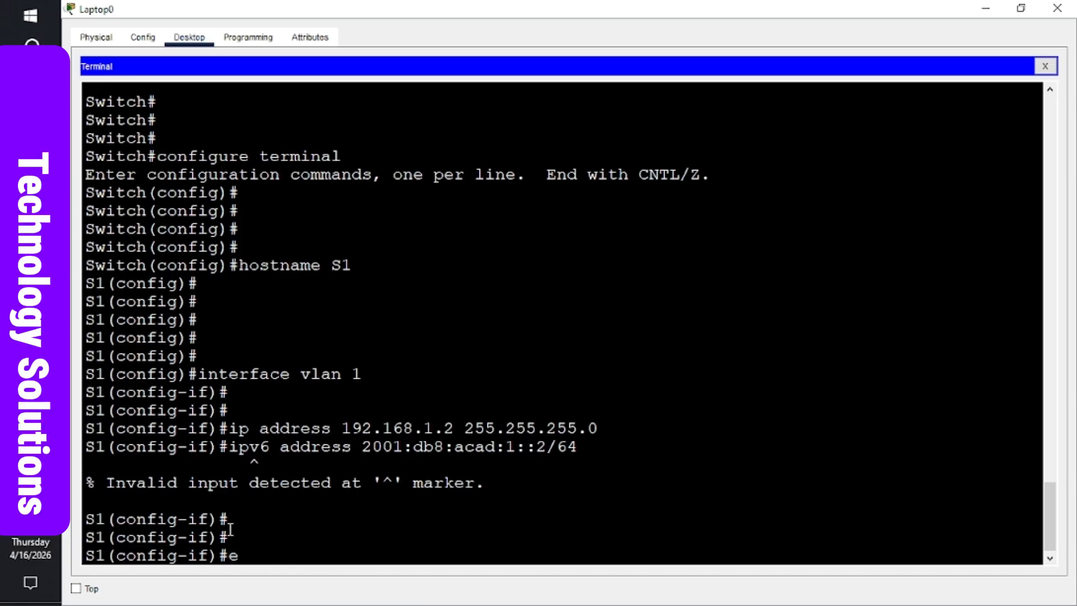
text(xit)
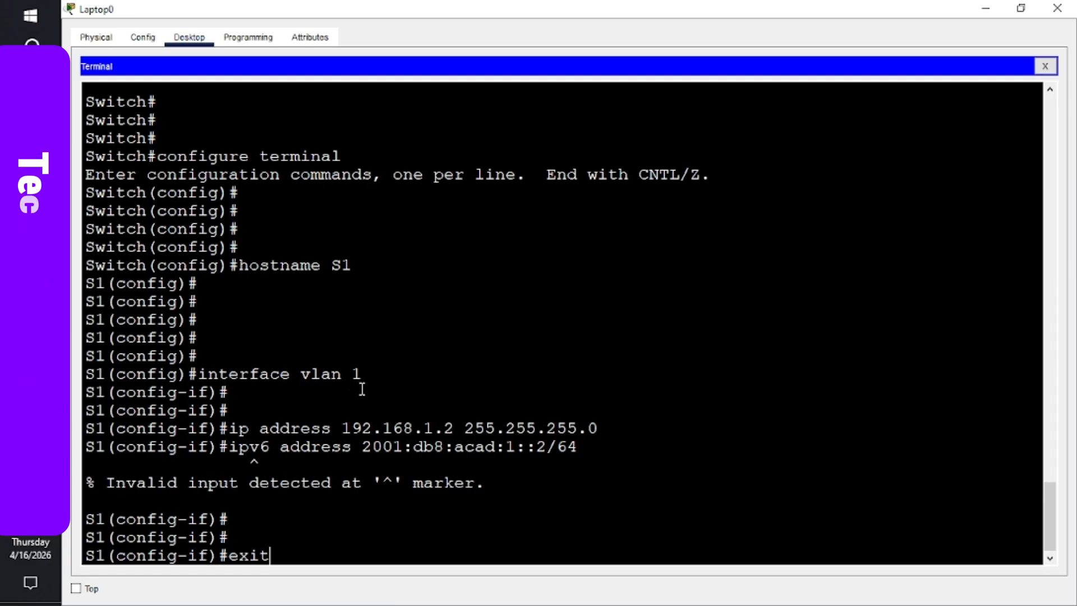
key(Return)
key(Return)
key(Return)
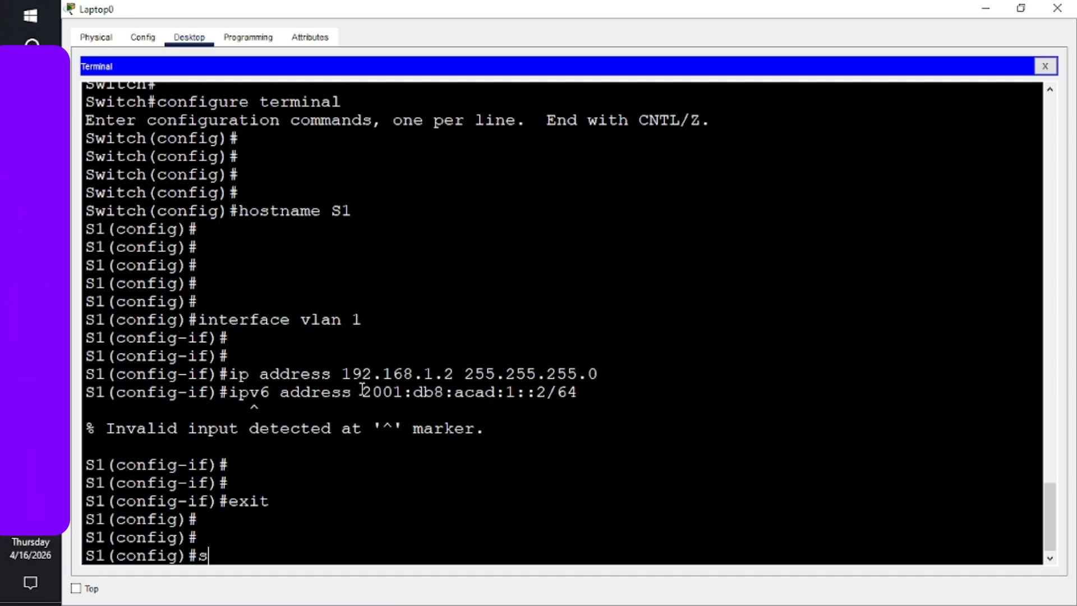
- Apply 'sdm prefer dual-ipv4-and-ipv6 default' on S1, then end back to the S1# prompt
text(sdm pr)
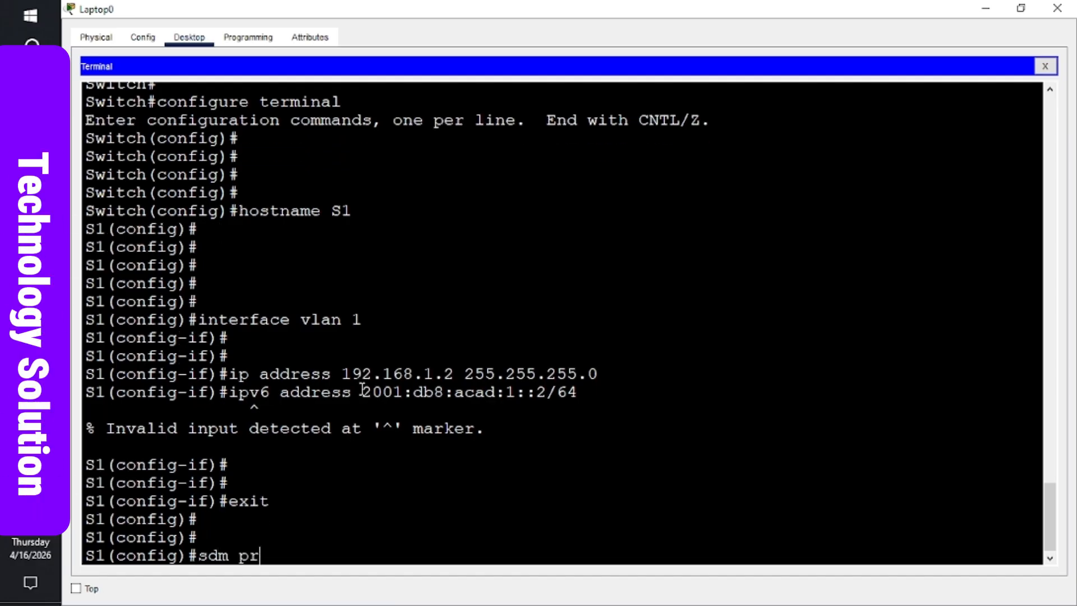
text(efer )
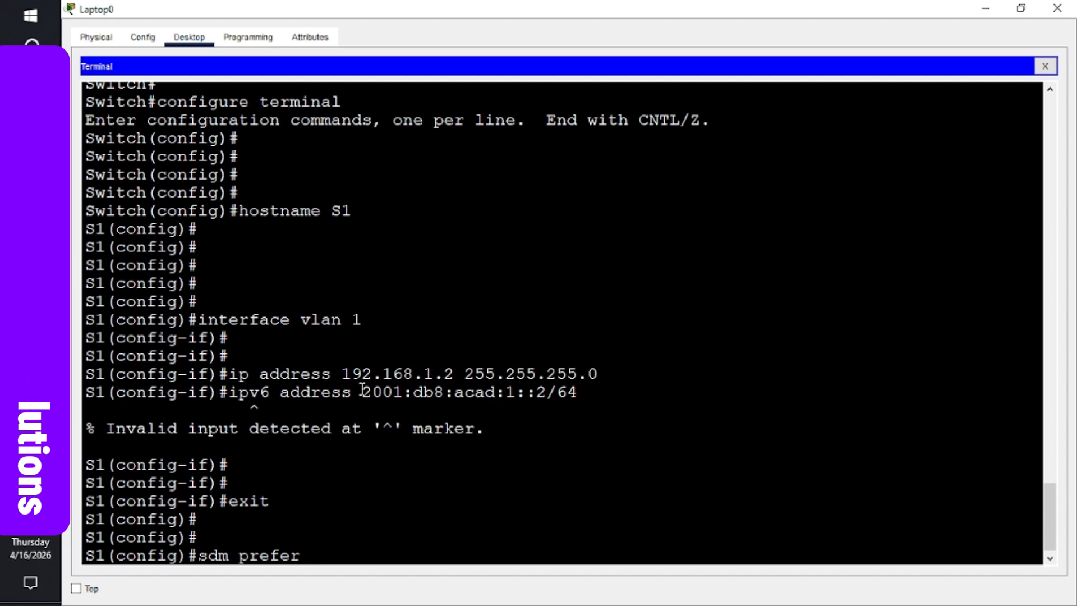
text(dual)
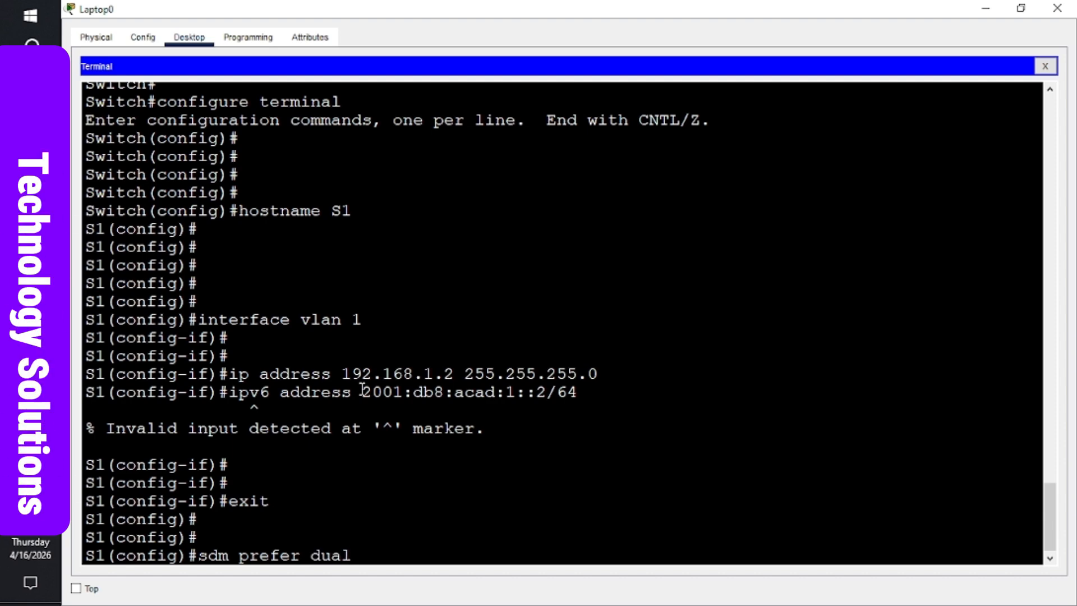
text(-ipv)
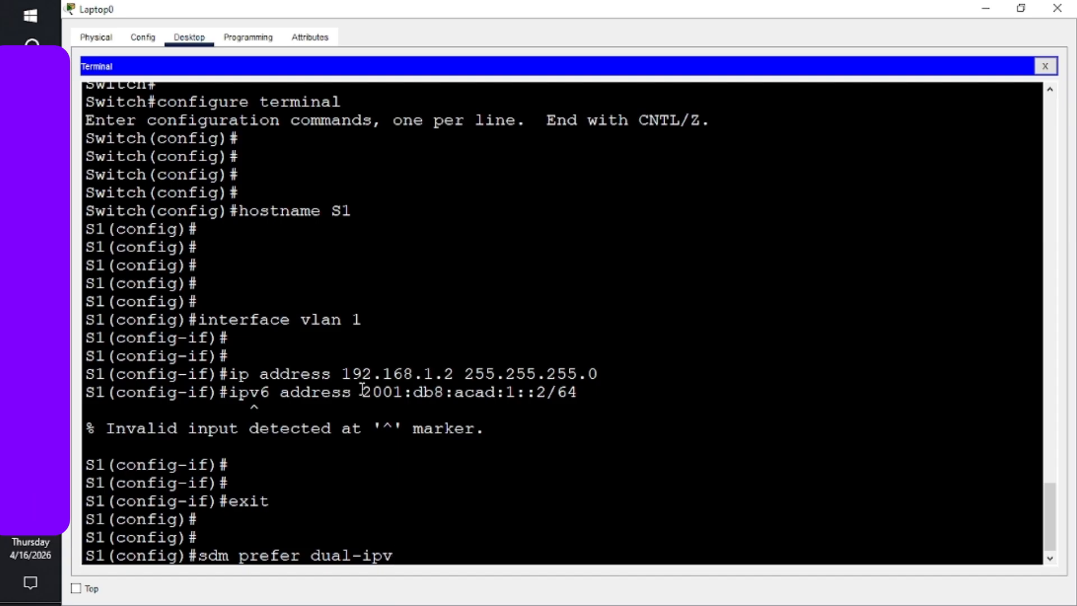
text(4-a)
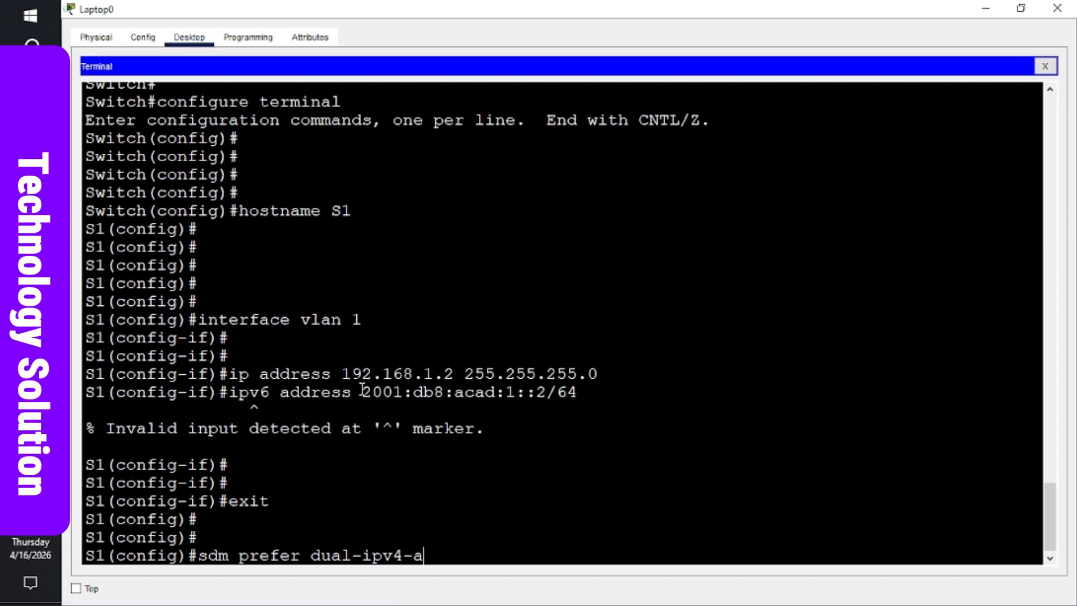
text(nd-ip)
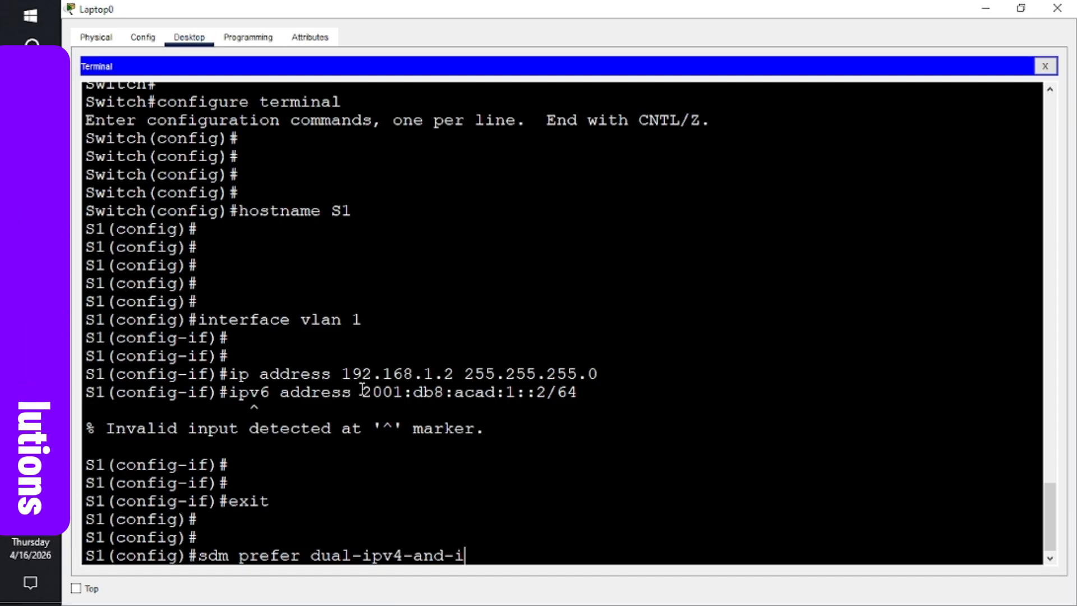
text(v6 )
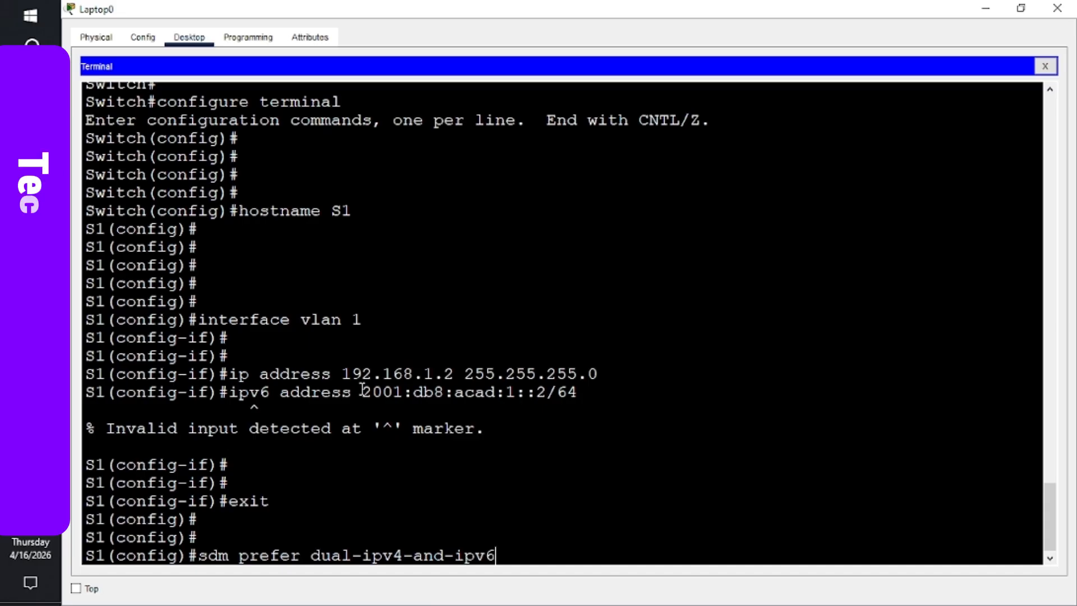
text(d)
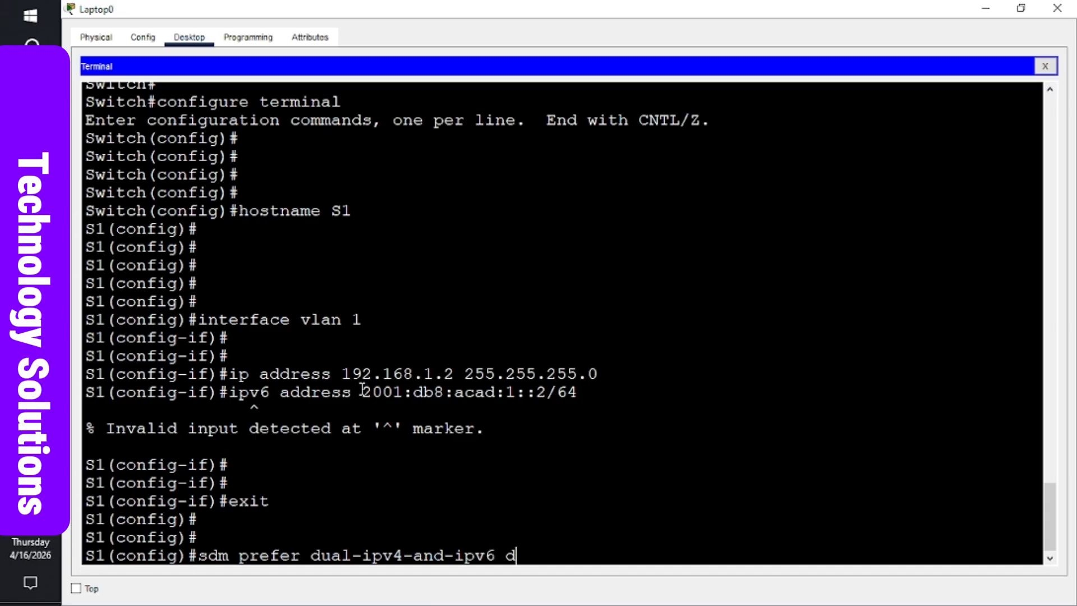
text(efault)
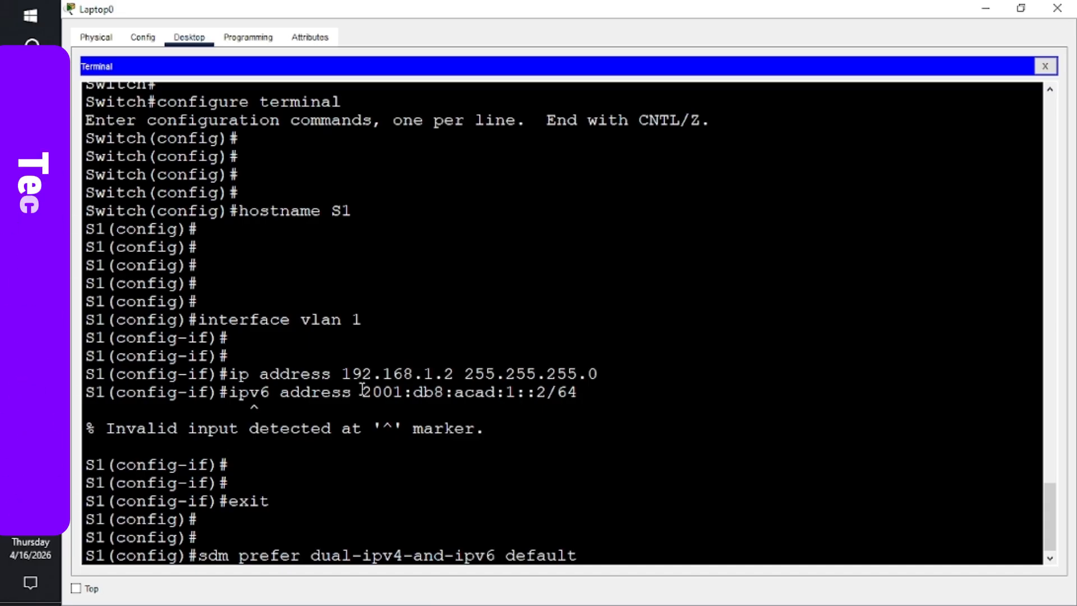
key(Return)
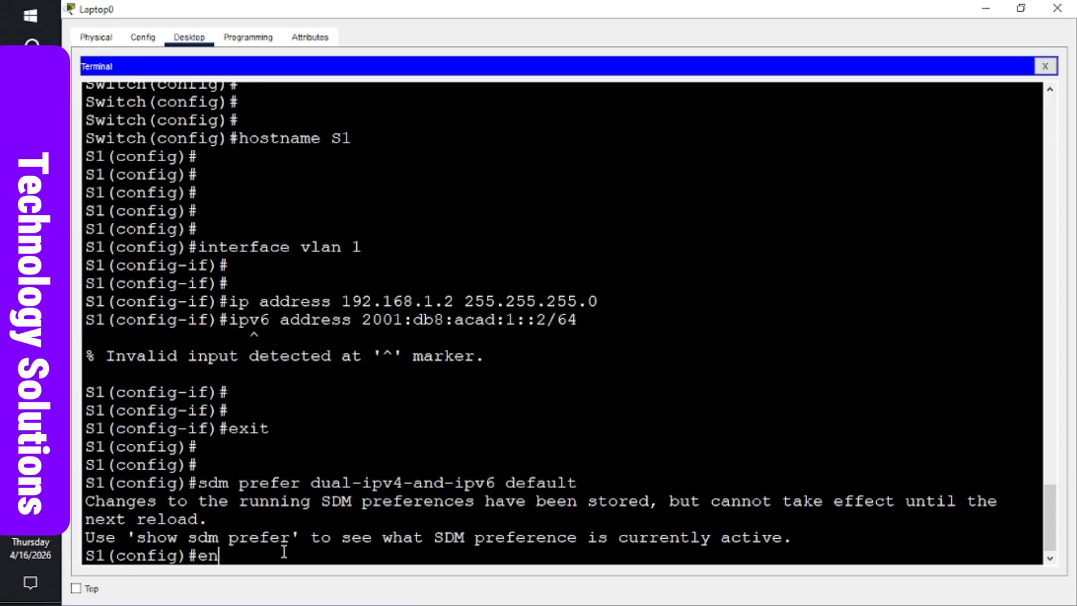
text(d)
key(Return)
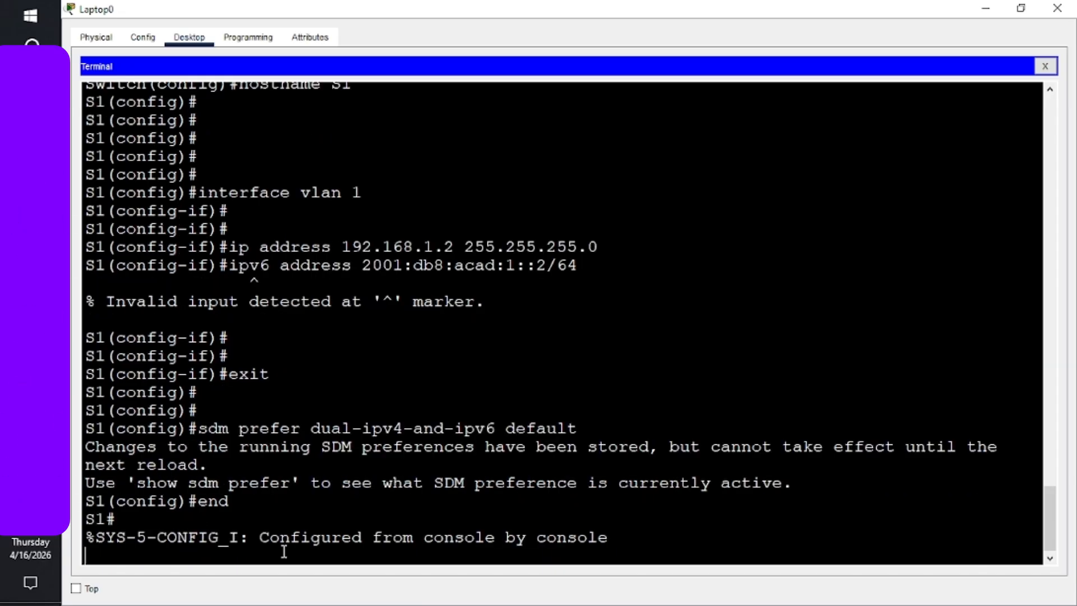
key(Return)
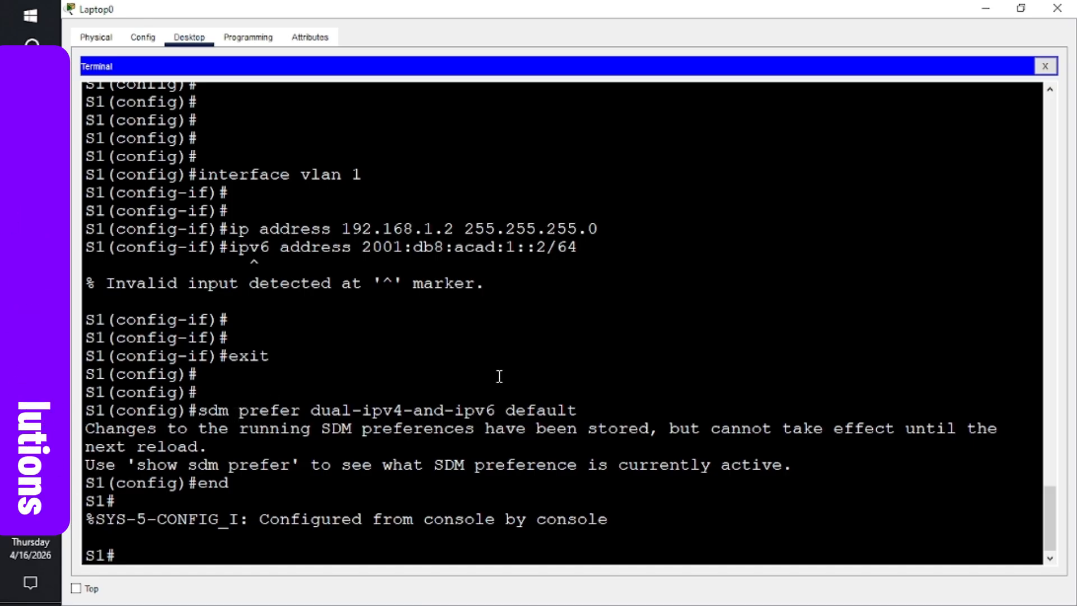
drag(583, 409, 204, 411)
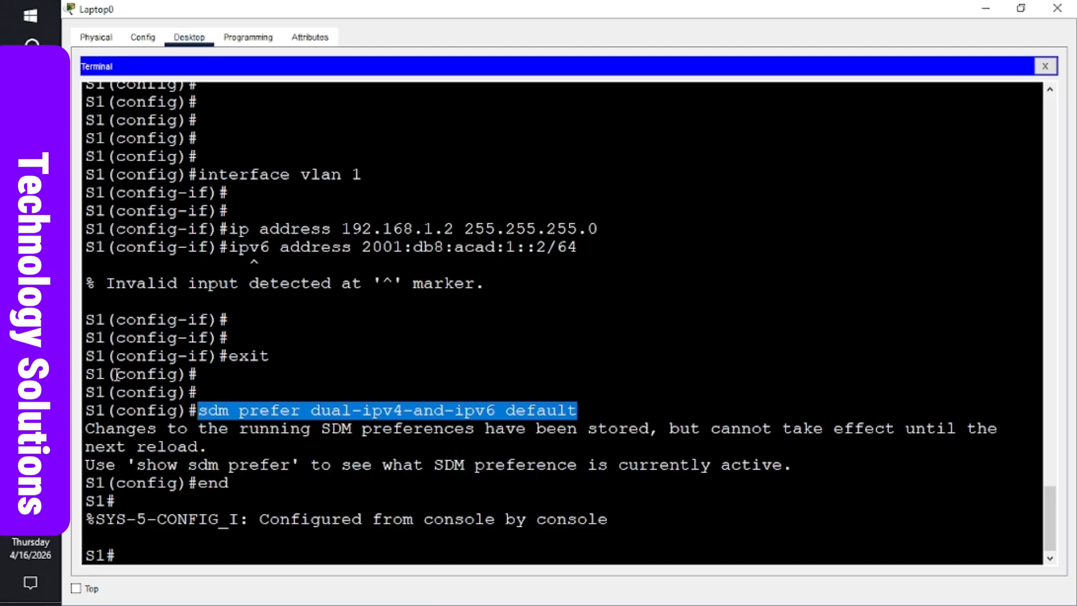
- Move down the Word handout to page 2's SDM template and reload instructions, then return to the terminal
click(31, 374)
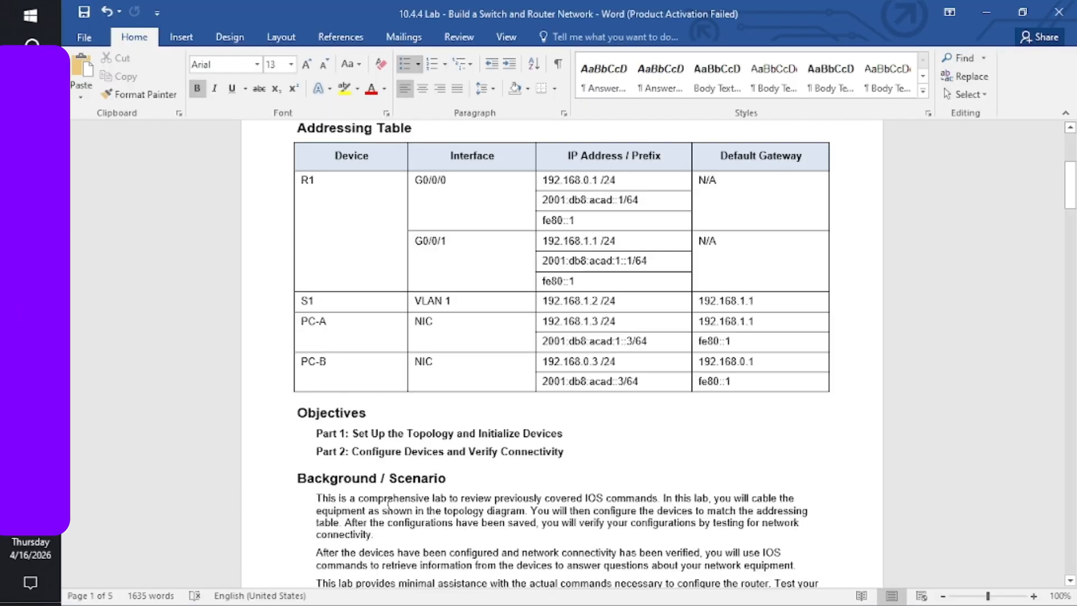
key(Down)
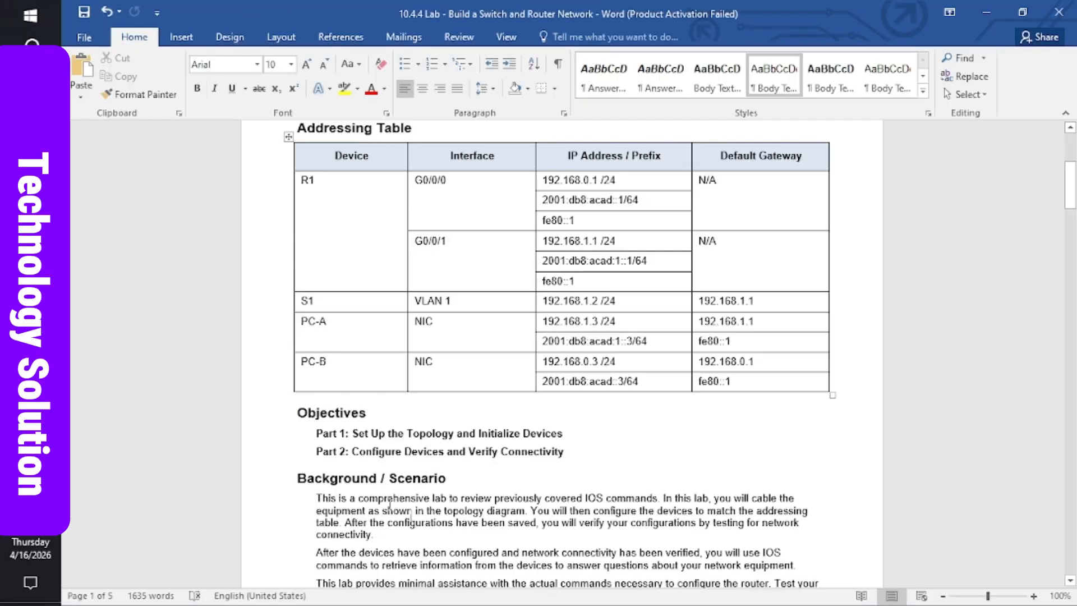
scroll(390, 503, down, 4)
key(Down)
key(Down)
key(Down)
key(Down)
key(Down)
key(Down)
key(Down)
key(Down)
key(Down)
key(Down)
key(Down)
key(Down)
key(Down)
key(Down)
key(Down)
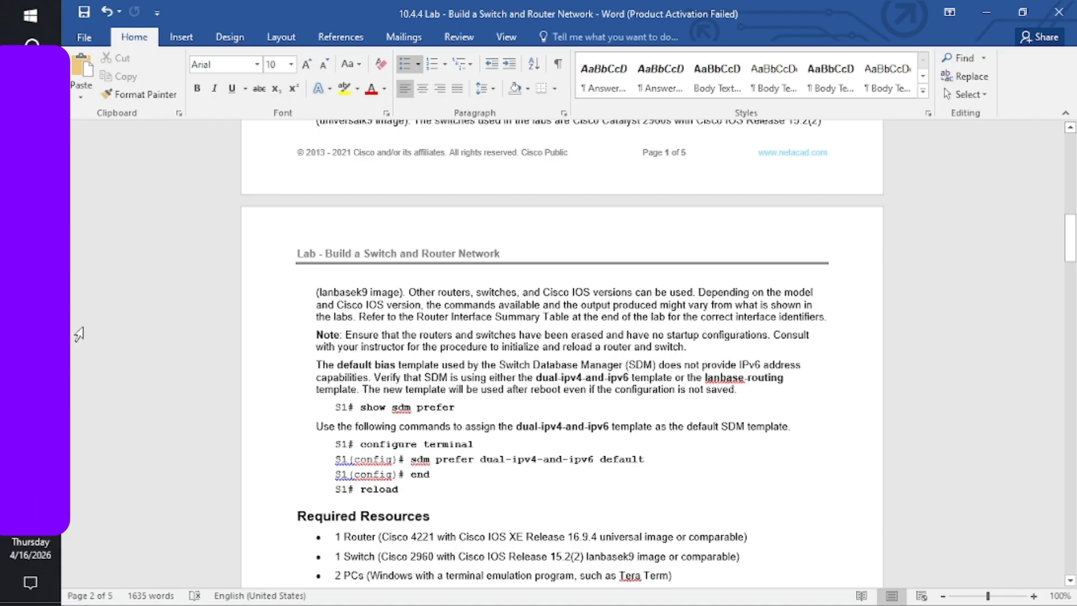
mouse_move(31, 340)
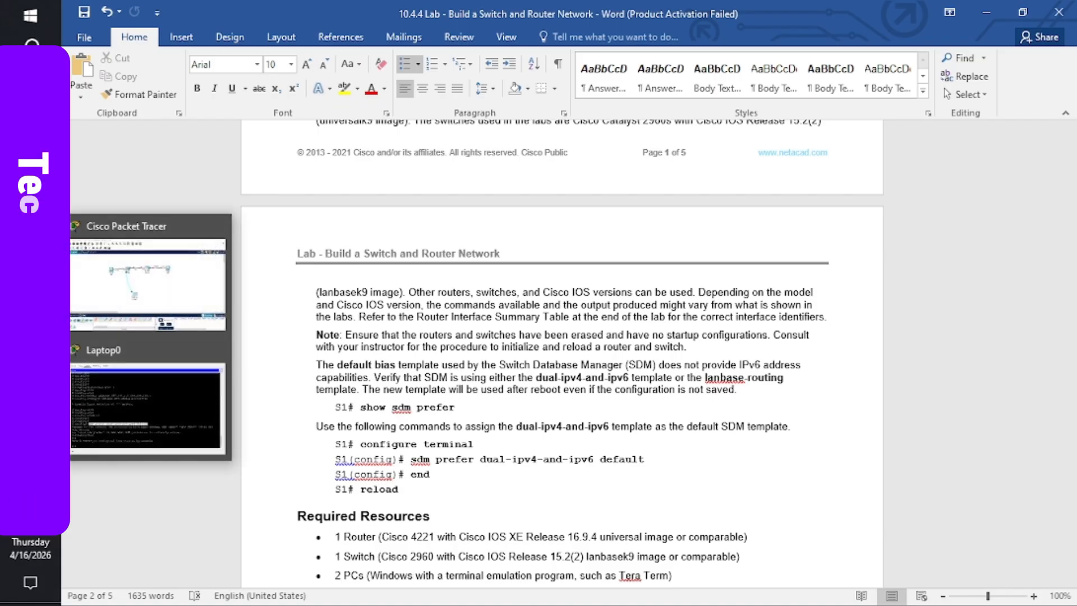
click(143, 386)
- Run 'show sdm prefer', confirming dual-ipv4-and-ipv6 default takes effect after the next reload
click(306, 441)
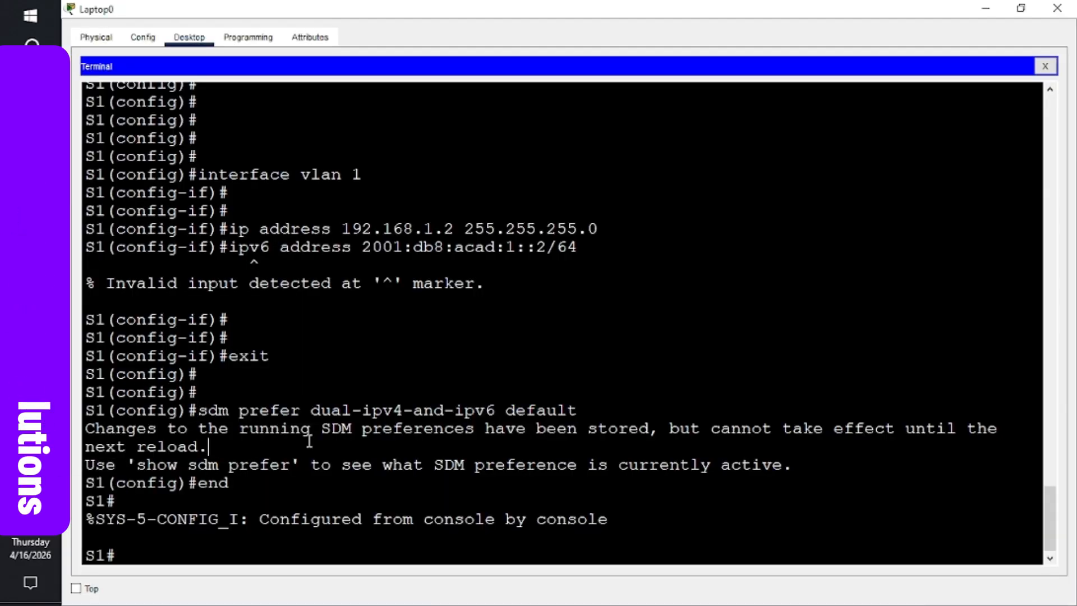
key(Return)
key(Return)
key(Return)
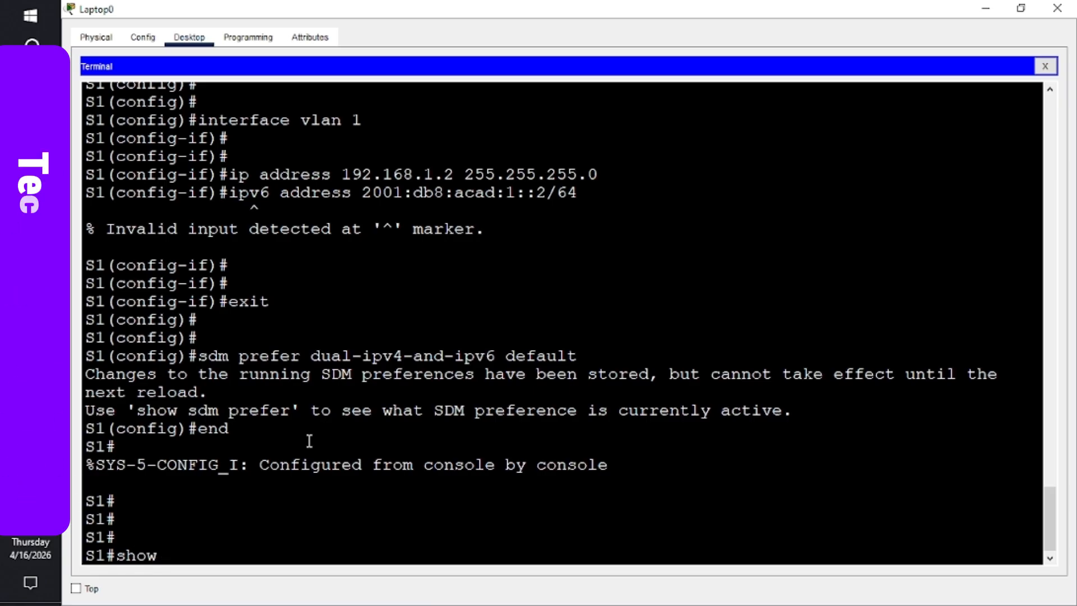
text(sdm p)
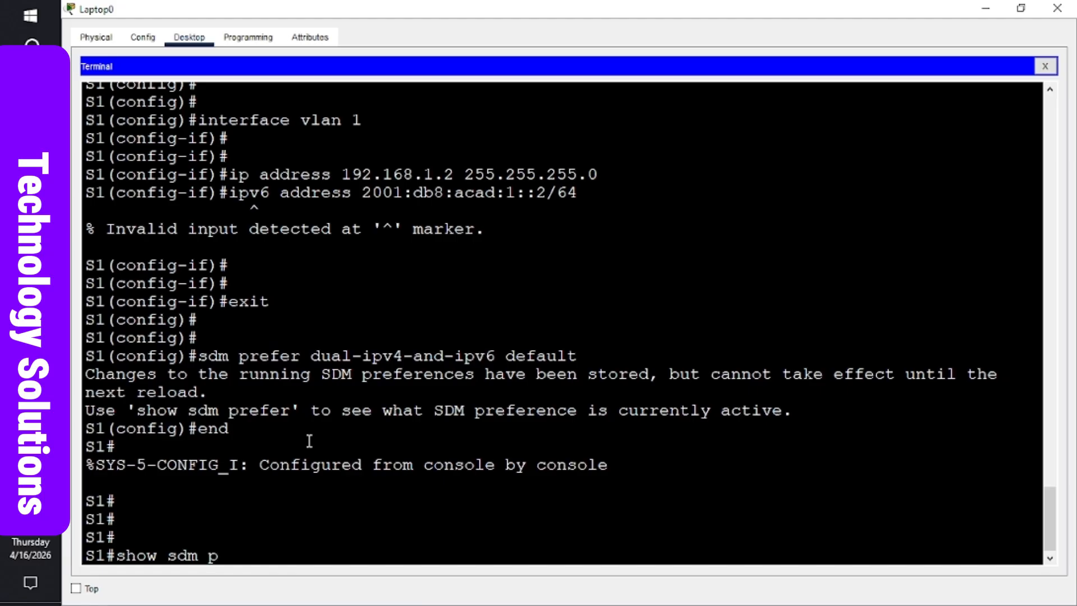
text(refe)
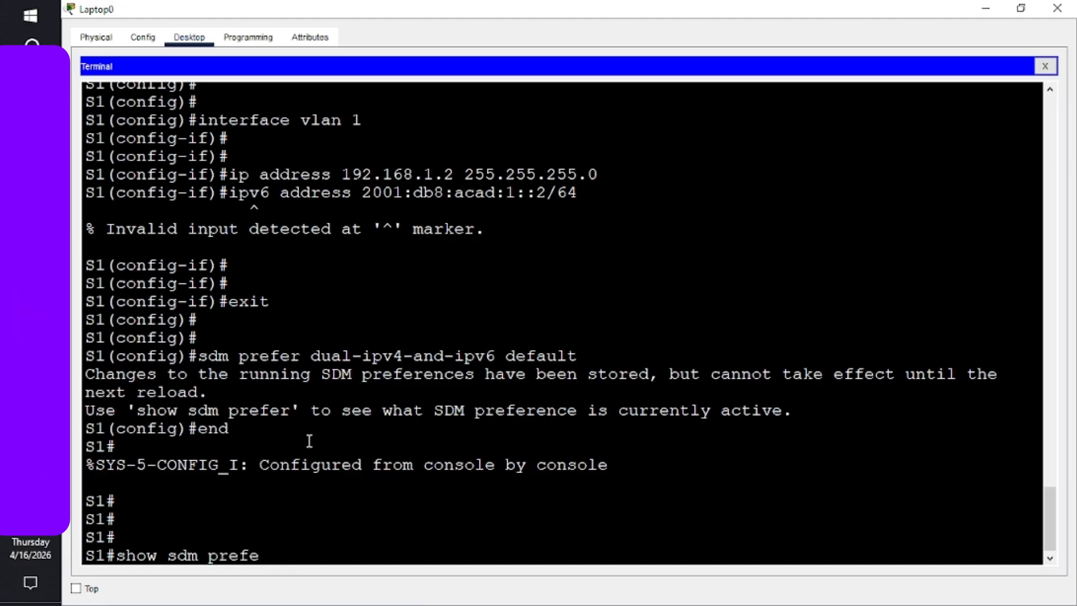
text(r)
key(Return)
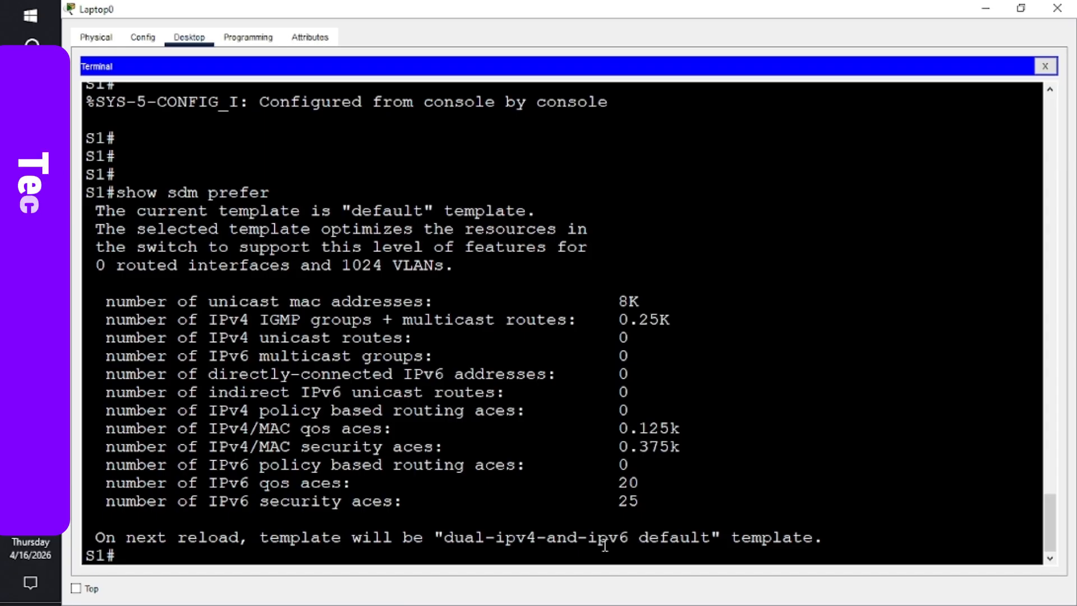
key(Return)
key(Return)
key(Return)
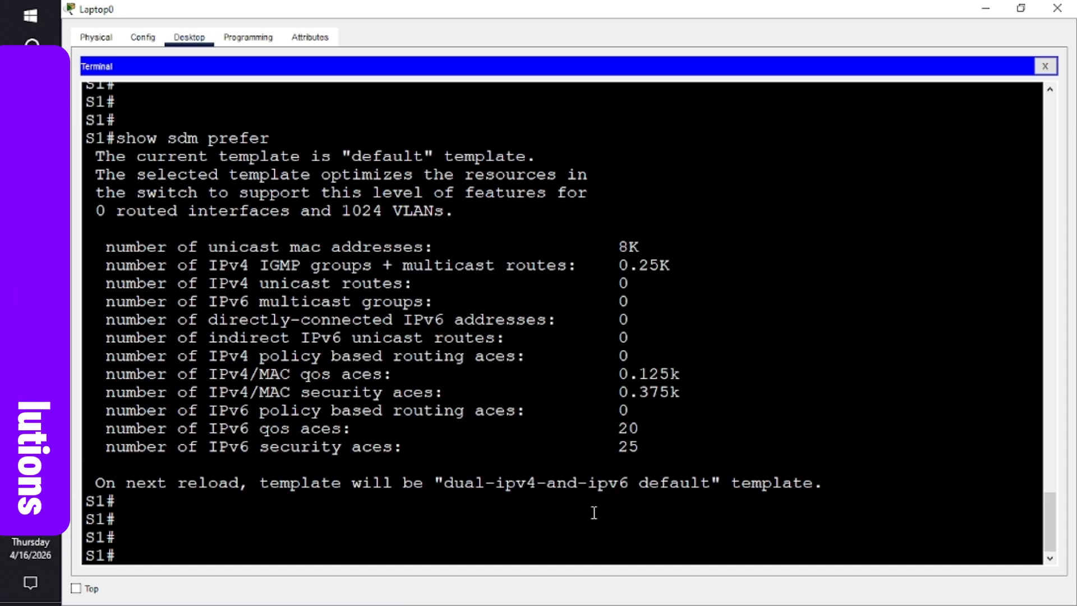
- Reload S1, saving the modified configuration first, and let it boot back to the S1> prompt
text(o)
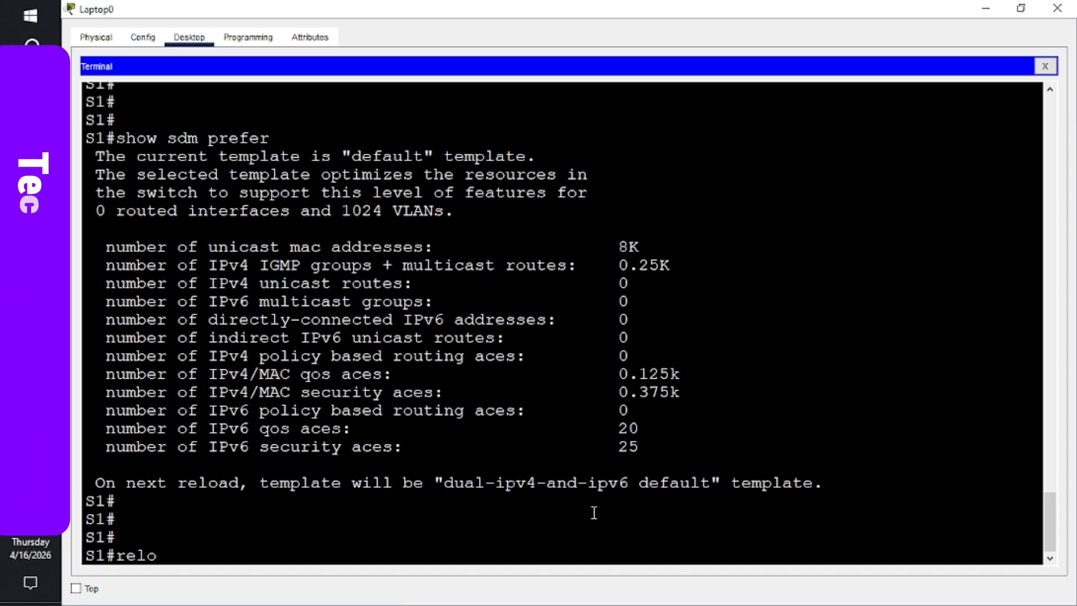
key(Tab)
key(Return)
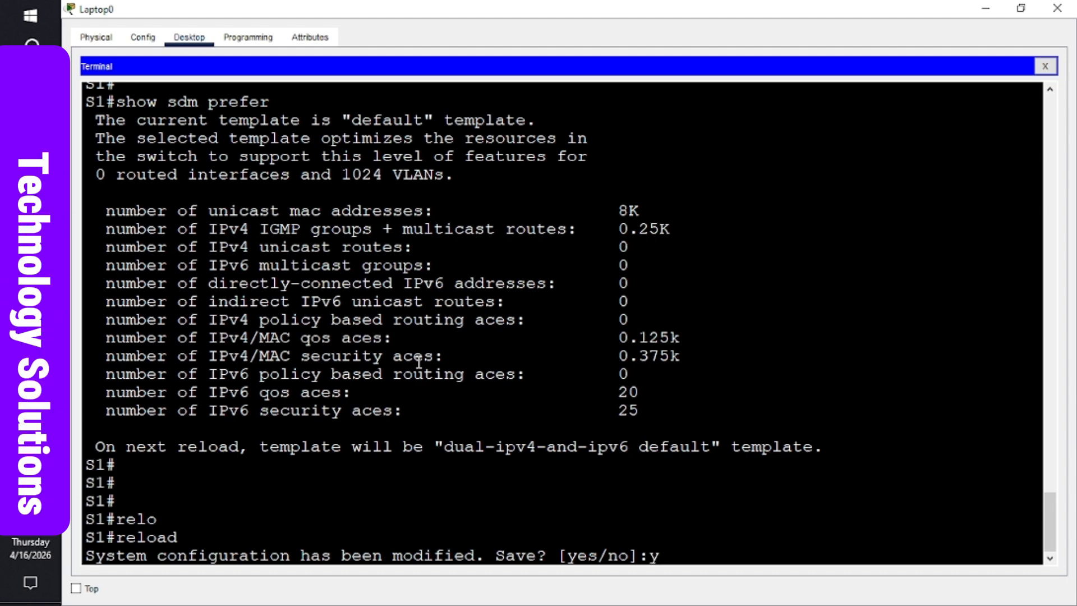
key(Return)
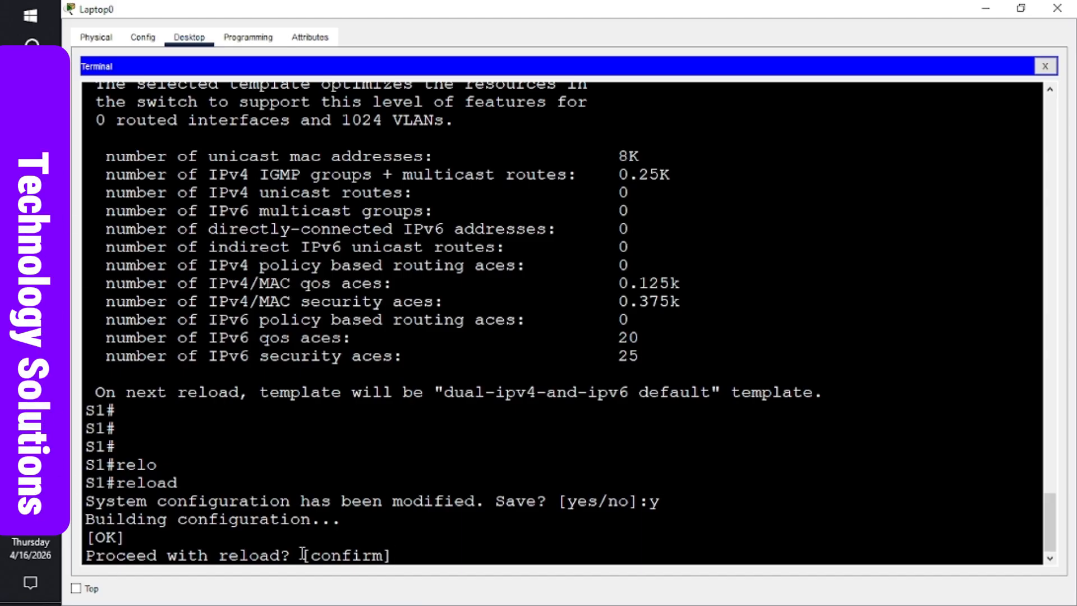
key(Return)
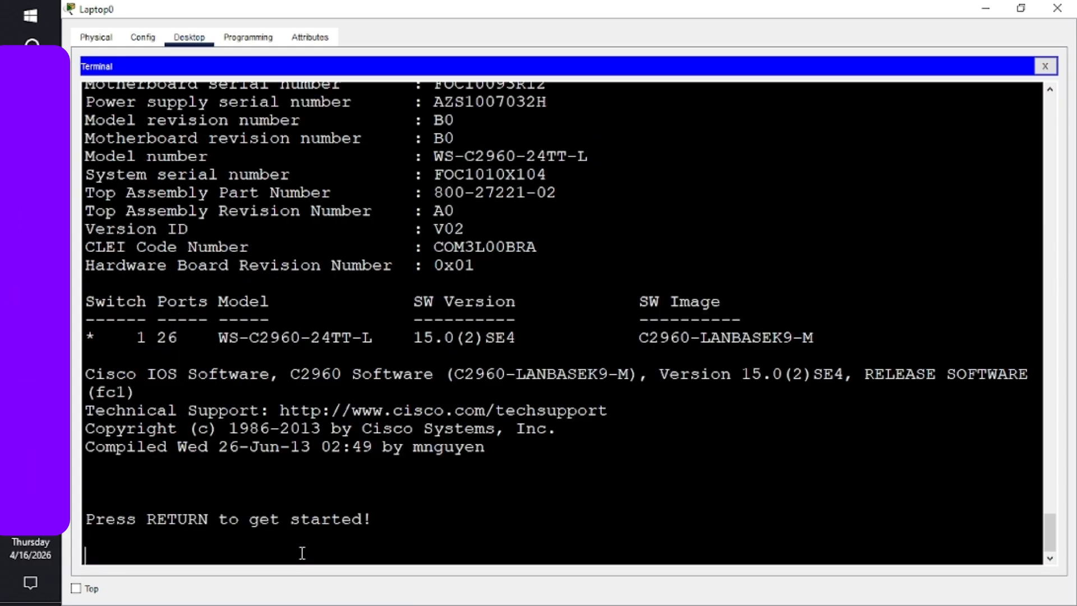
key(Return)
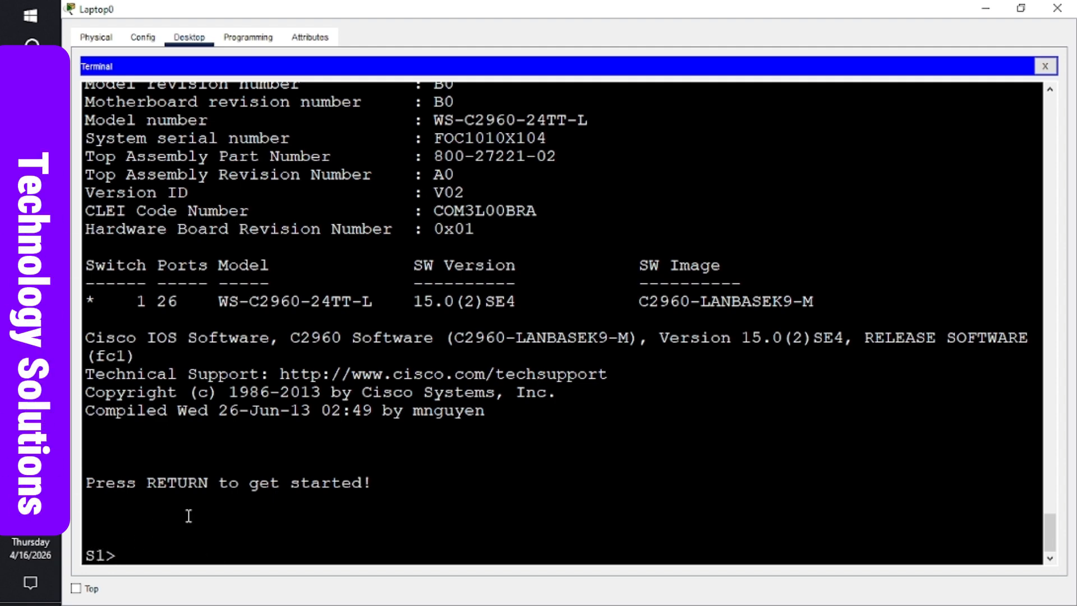
- Enter privileged mode and run show sdm prefer to confirm the dual-ipv4-and-ipv6 default template
text(enab)
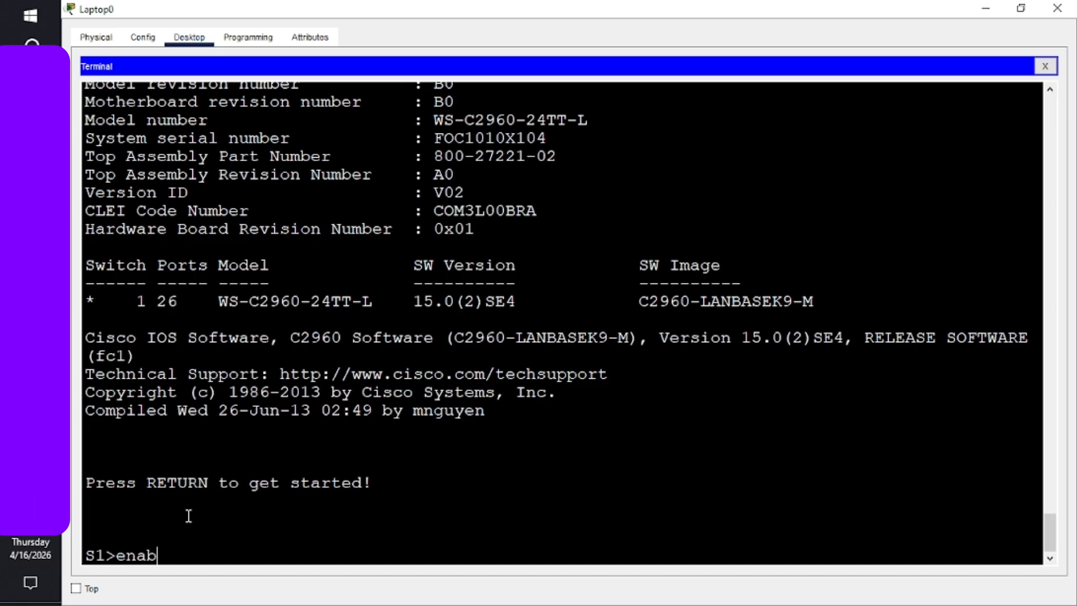
text(le)
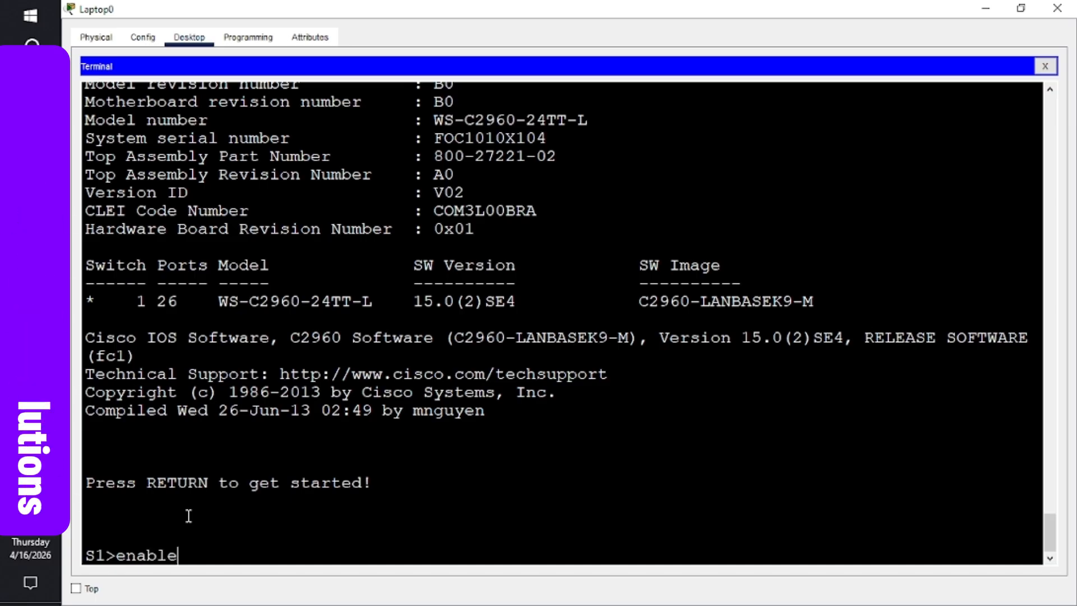
key(Return)
key(Return)
key(Return)
key(Return)
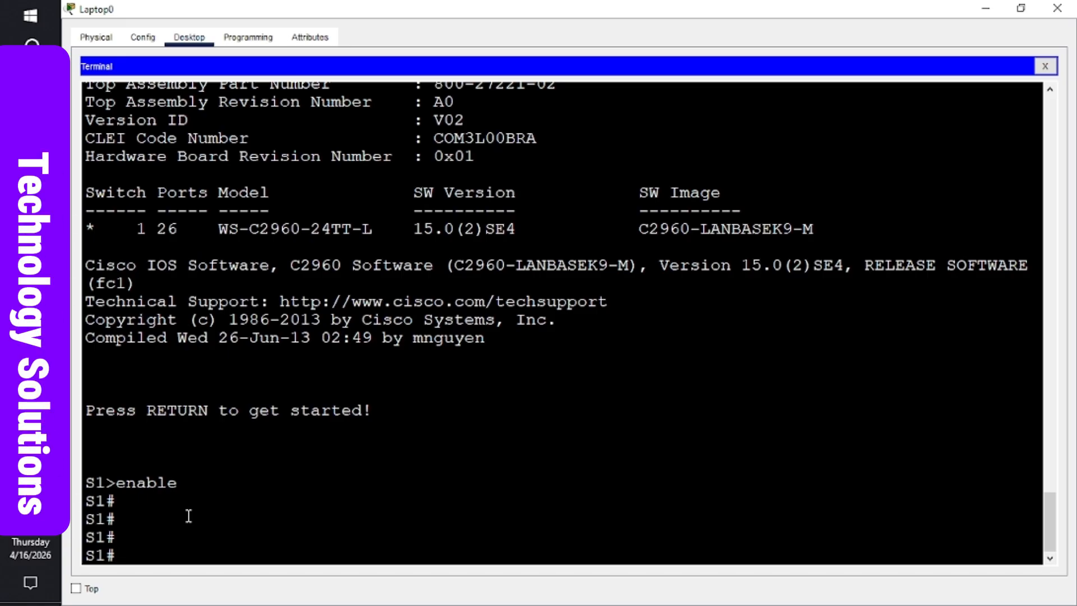
text(sho)
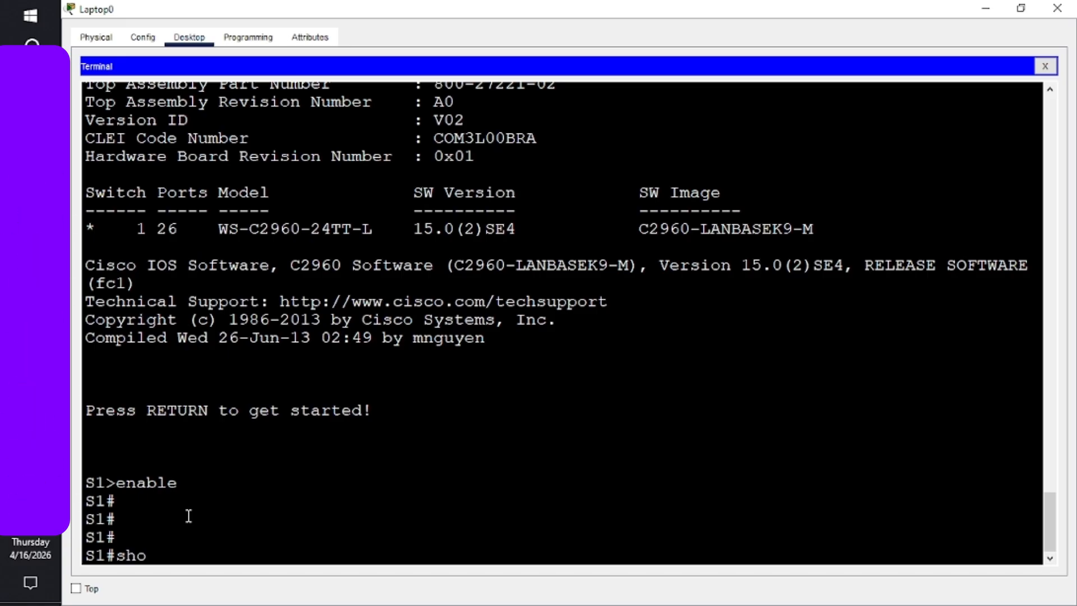
text(w s)
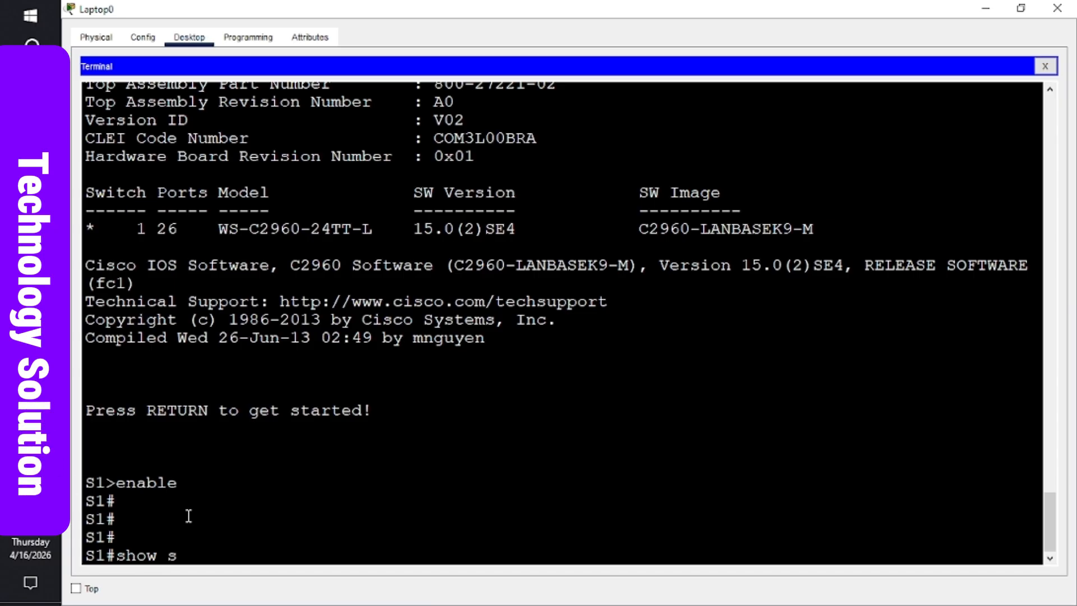
text(dm pre)
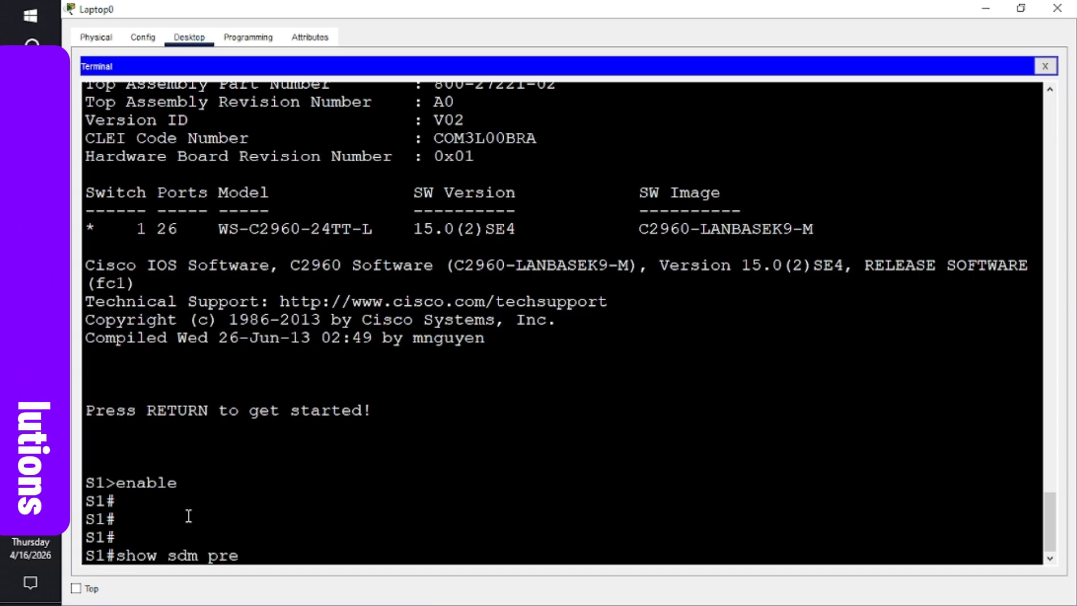
text(fer)
key(Return)
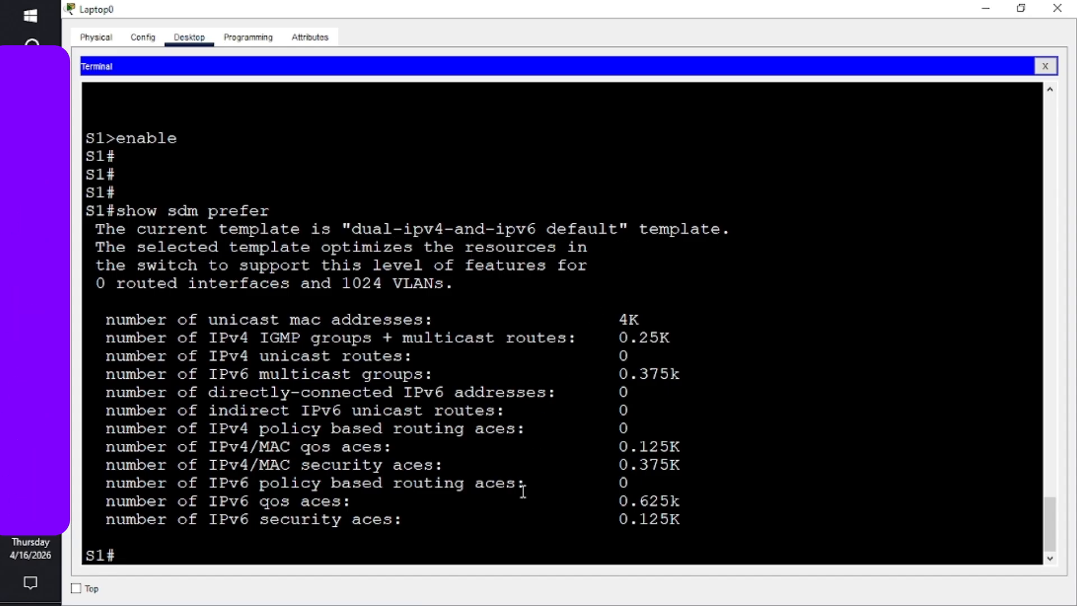
key(Return)
key(Return)
key(Return)
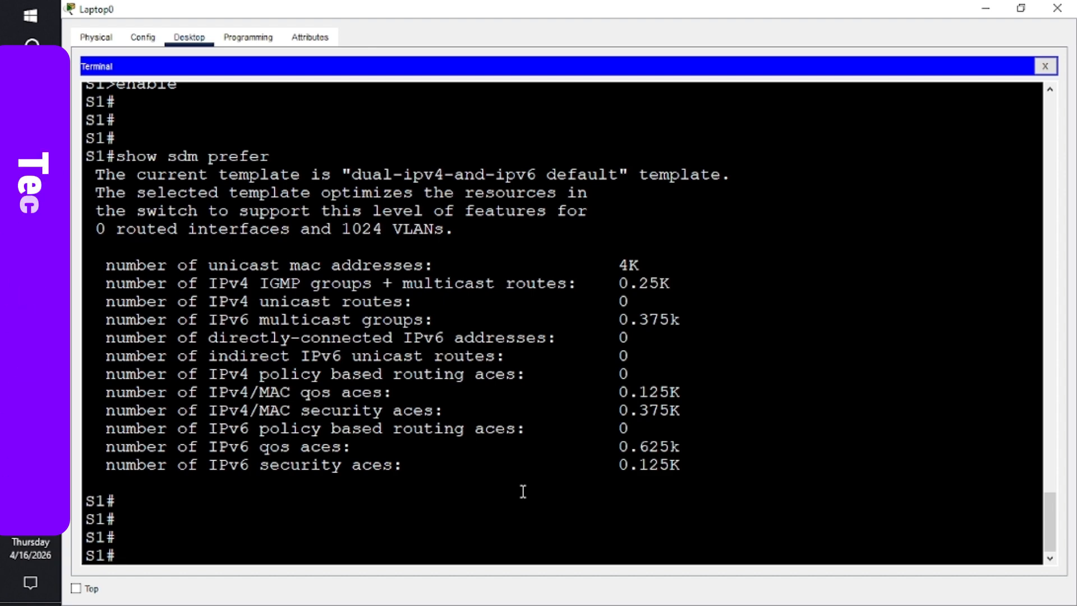
- Enter global configuration mode on S1 and select interface VLAN 1
text(conf)
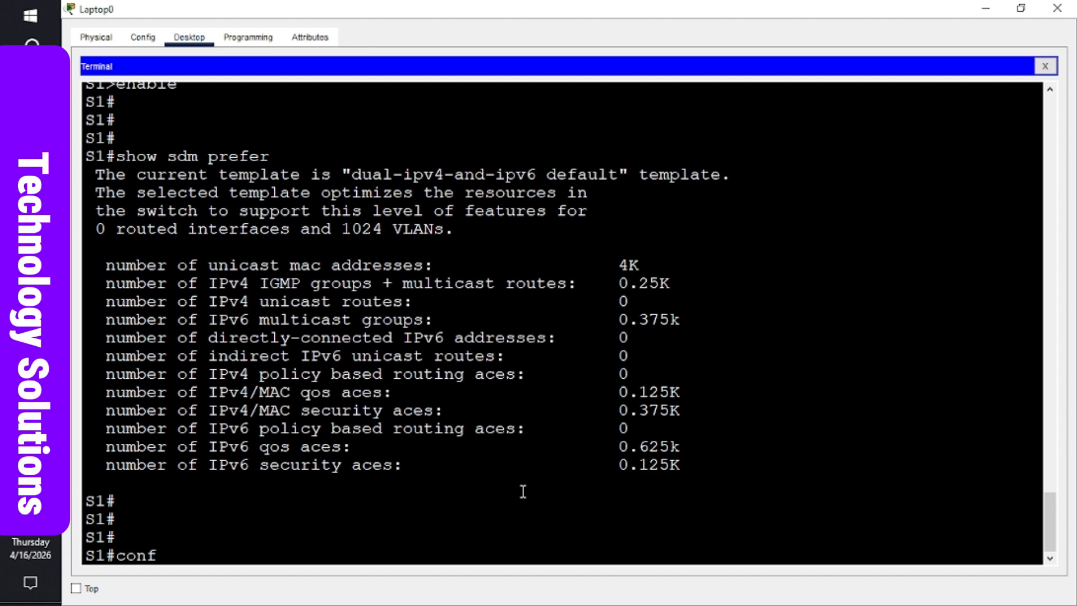
text(igure)
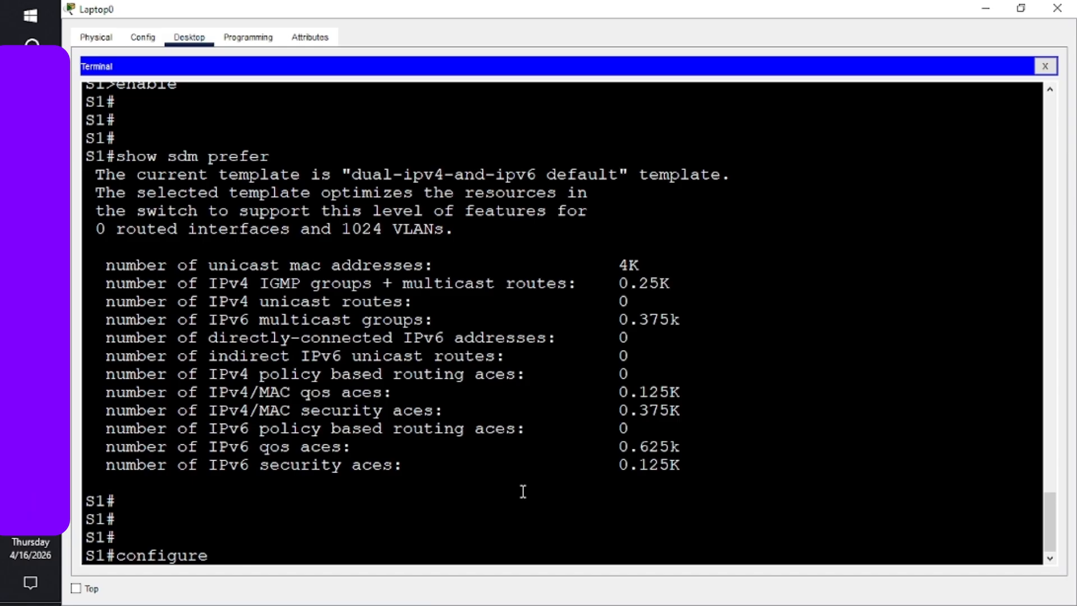
text( terminal)
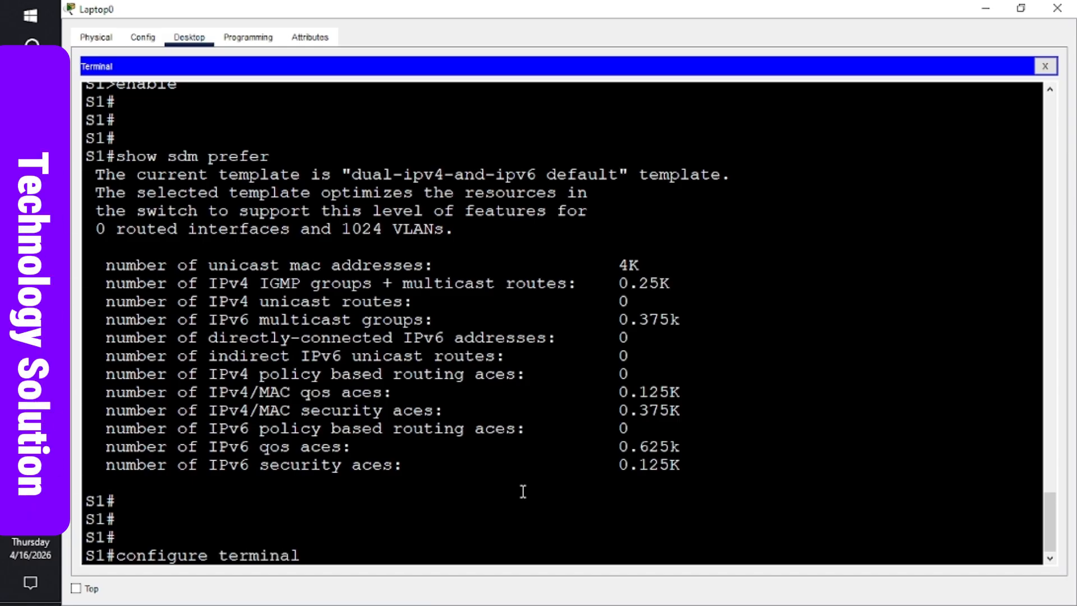
key(Return)
key(Return)
key(Return)
key(Return)
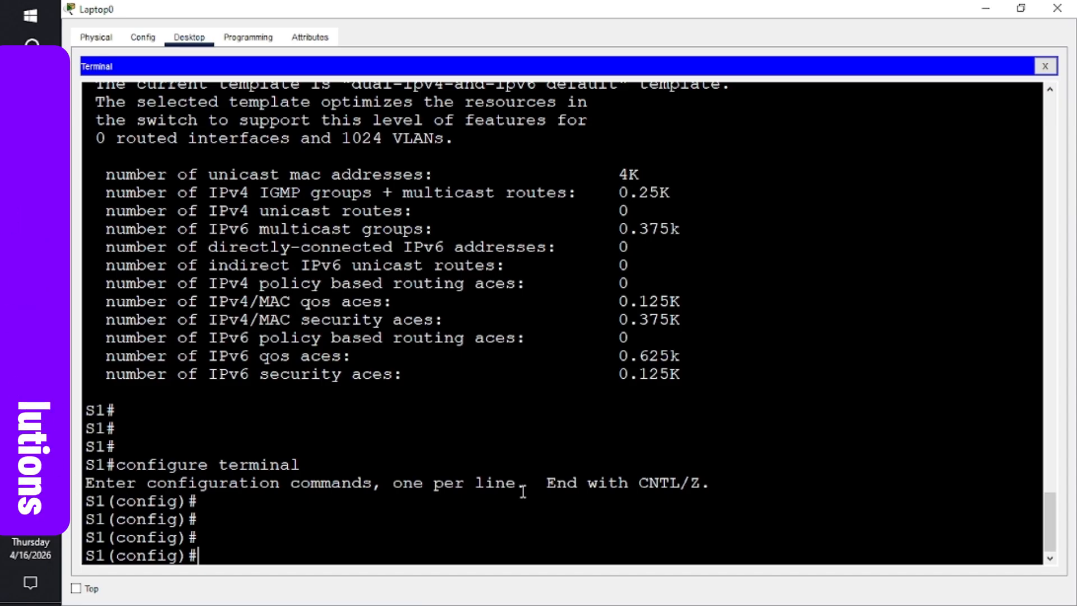
text(i)
text(nterf)
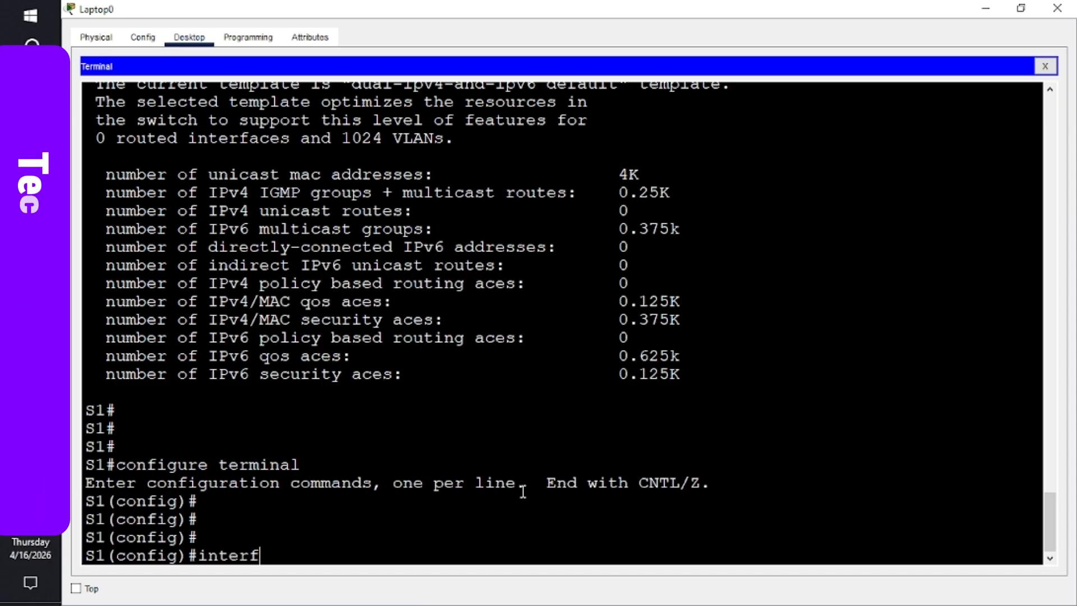
text(ace vl)
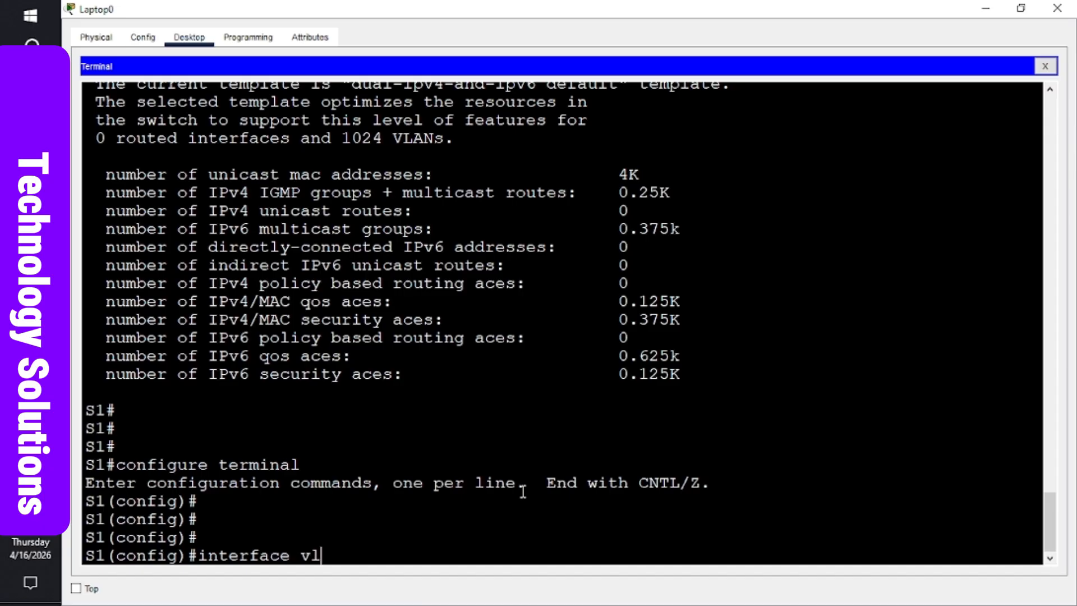
text(an 1)
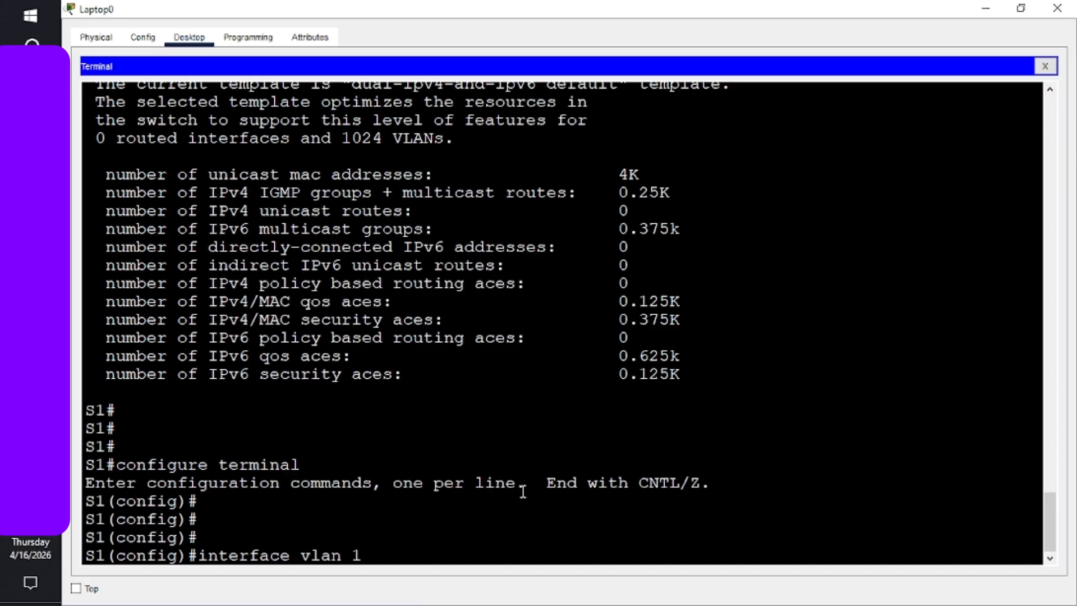
key(Return)
key(Return)
key(Return)
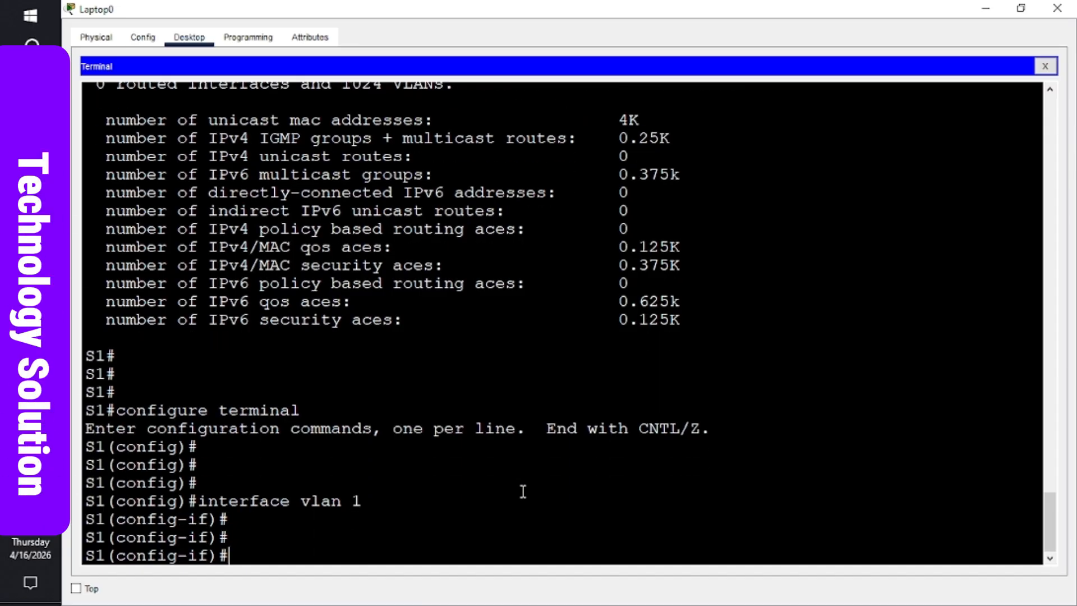
- Assign ipv6 address 2001:db8:acad:1::2/64 to VLAN 1, fixing the misspelled 'addess' command
text(ipv)
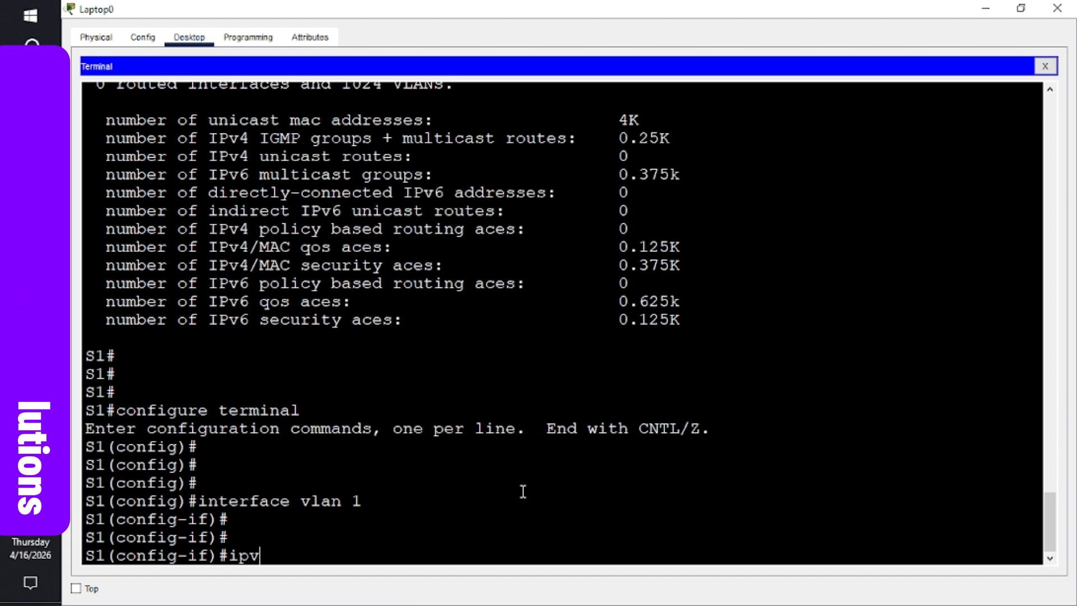
text(6 )
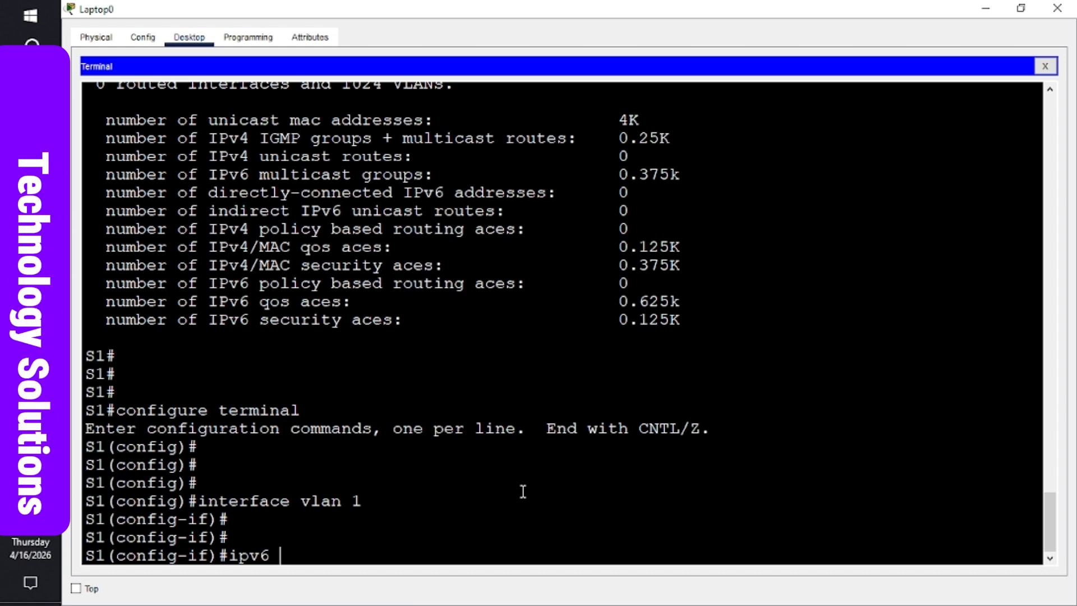
text(adde)
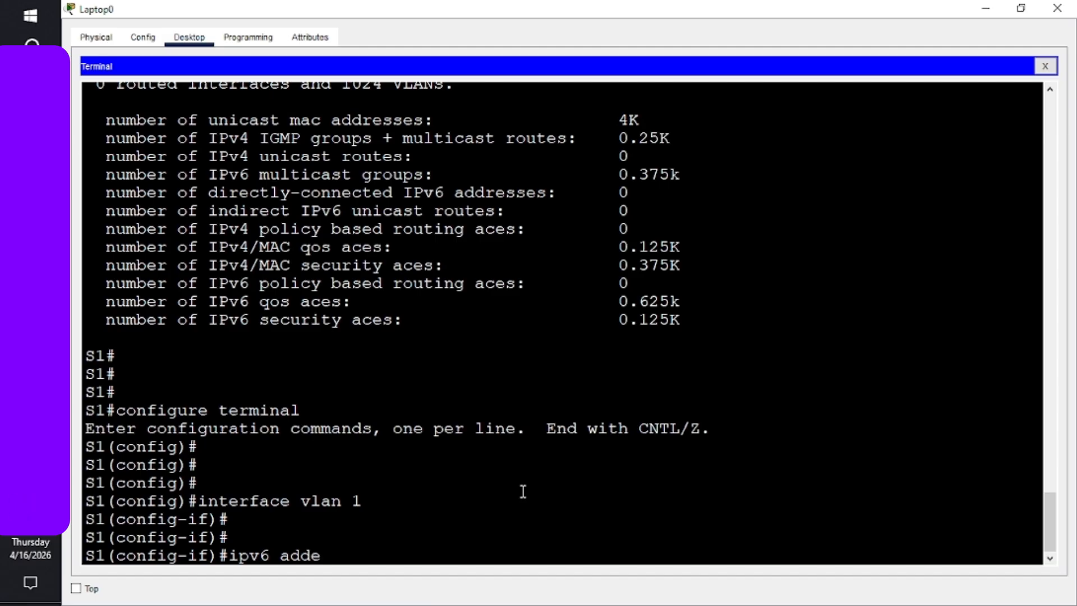
text(ss 2)
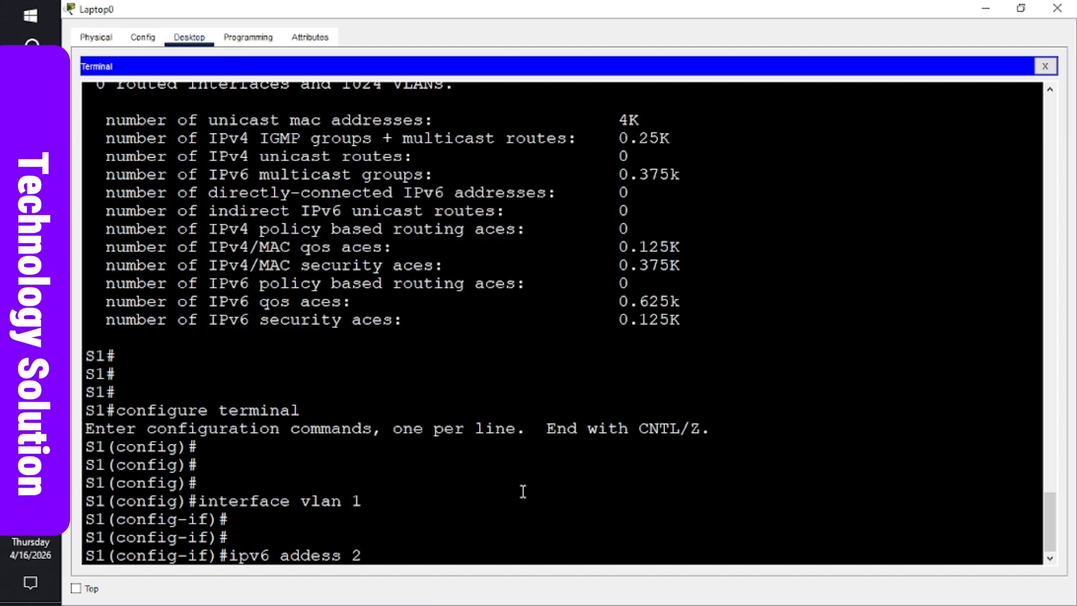
text(001:)
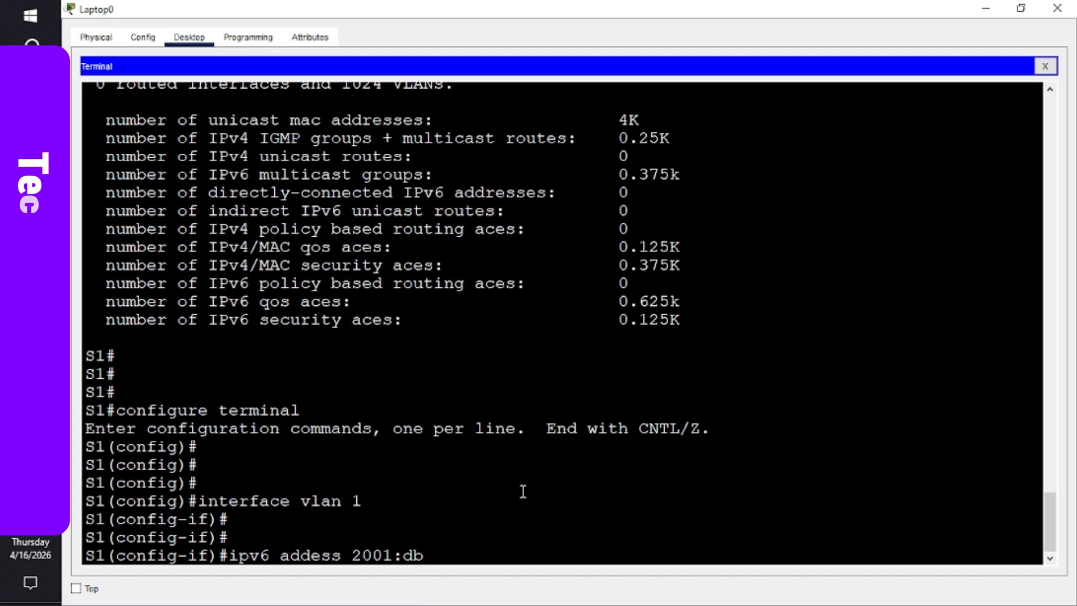
text(db)
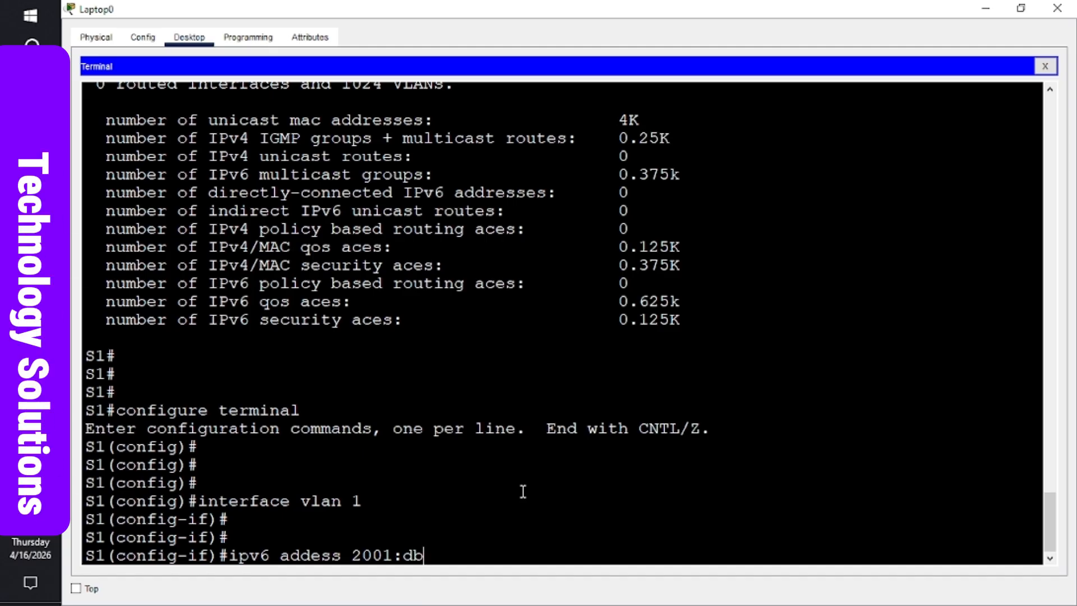
text(8)
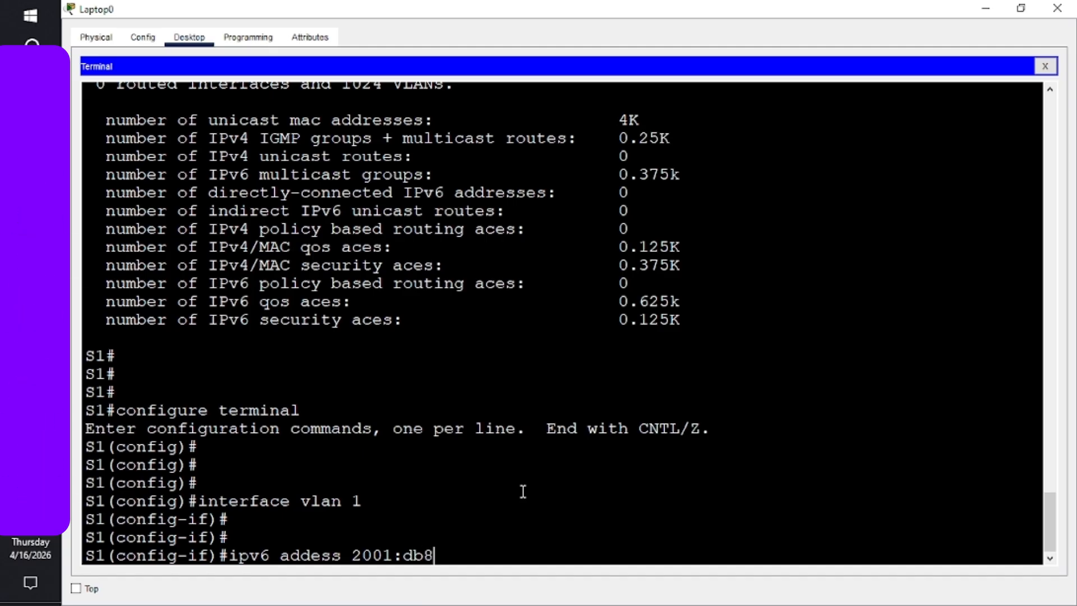
text(:acad:1::)
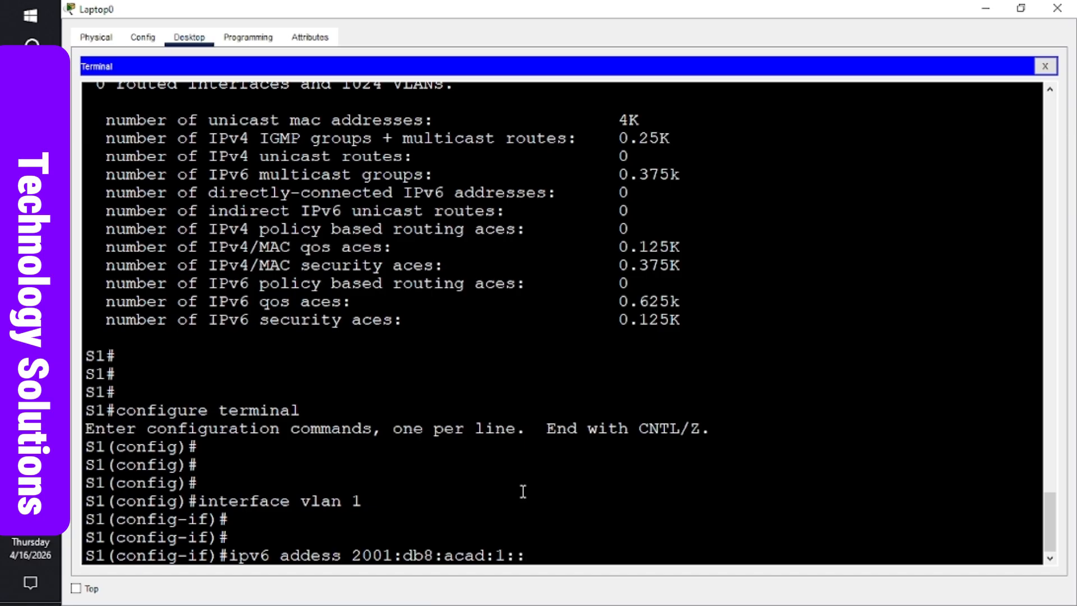
text(2)
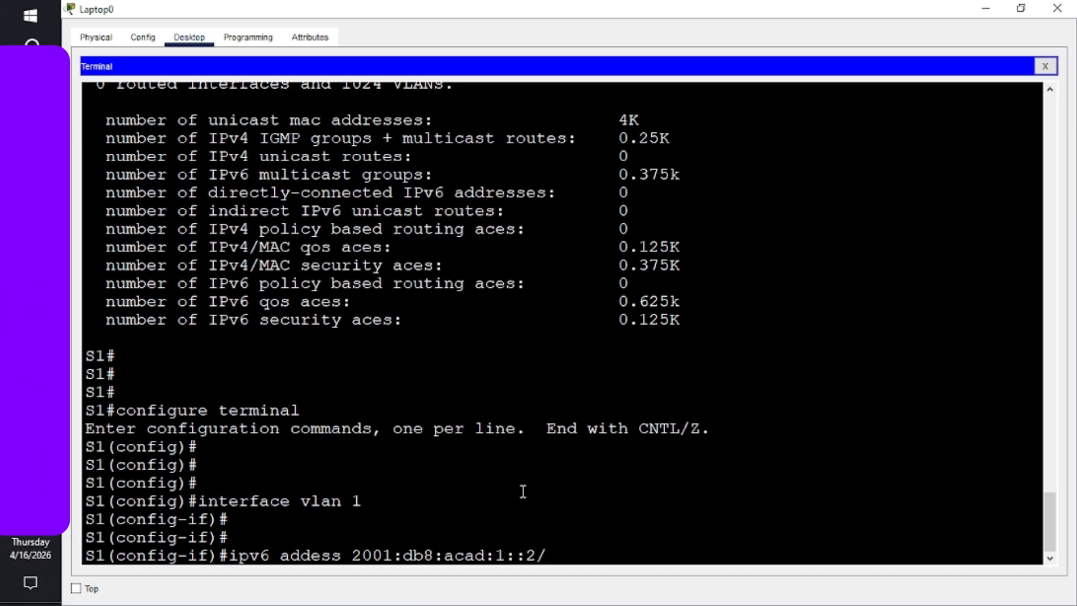
text(/64)
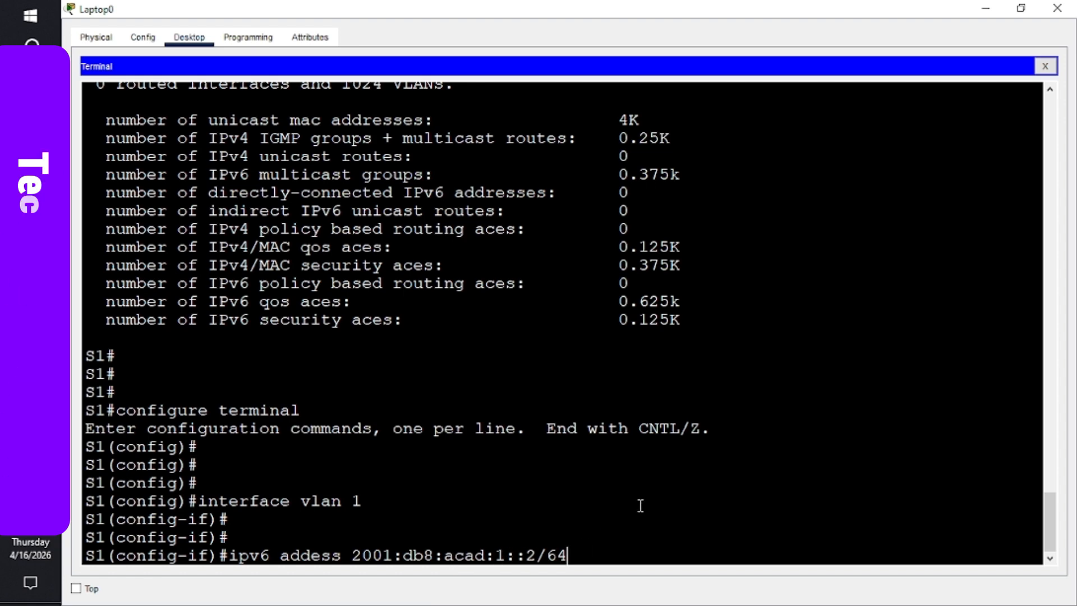
key(Return)
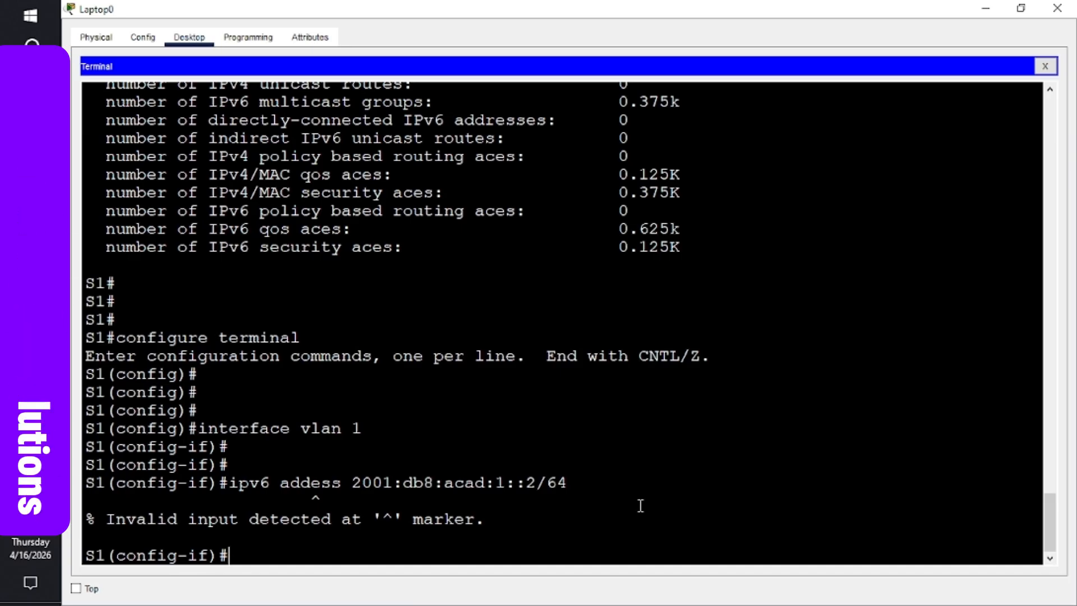
key(Up)
key(Left)
key(Left)
key(Left)
key(Left)
key(Left)
key(Left)
key(Left)
key(Left)
key(Left)
key(Left)
key(Left)
key(Left)
key(Left)
key(Left)
key(Left)
key(Left)
key(Left)
key(Left)
key(Left)
key(Left)
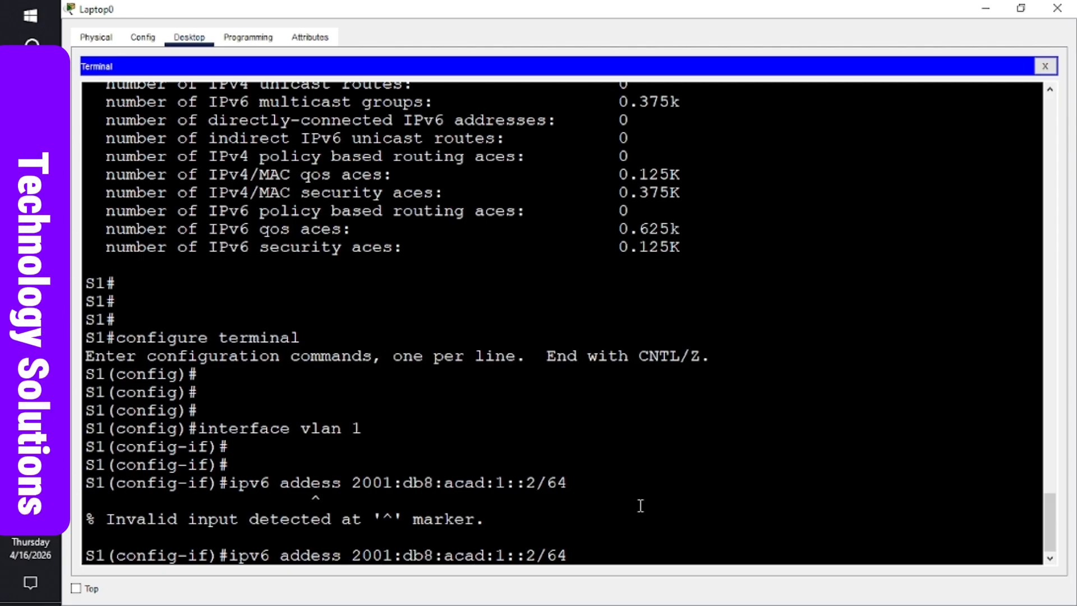
text(r)
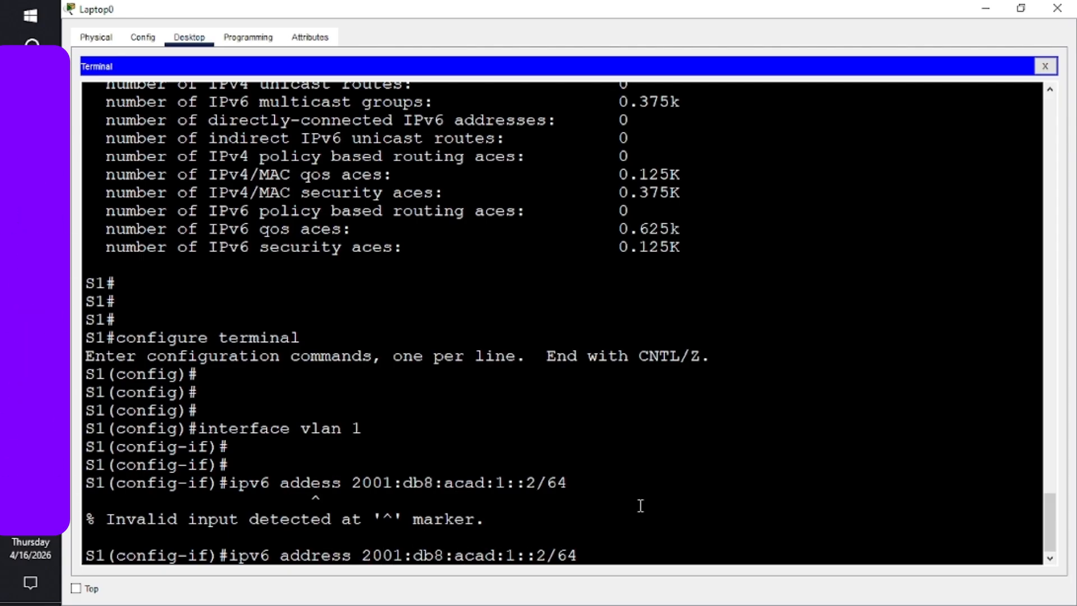
key(Return)
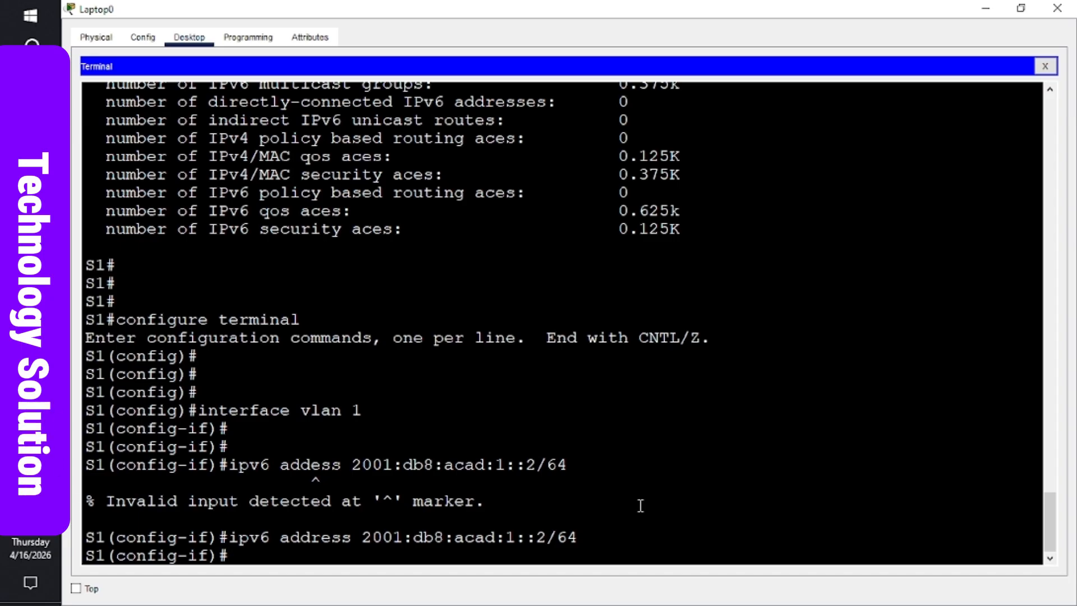
key(Return)
key(Return)
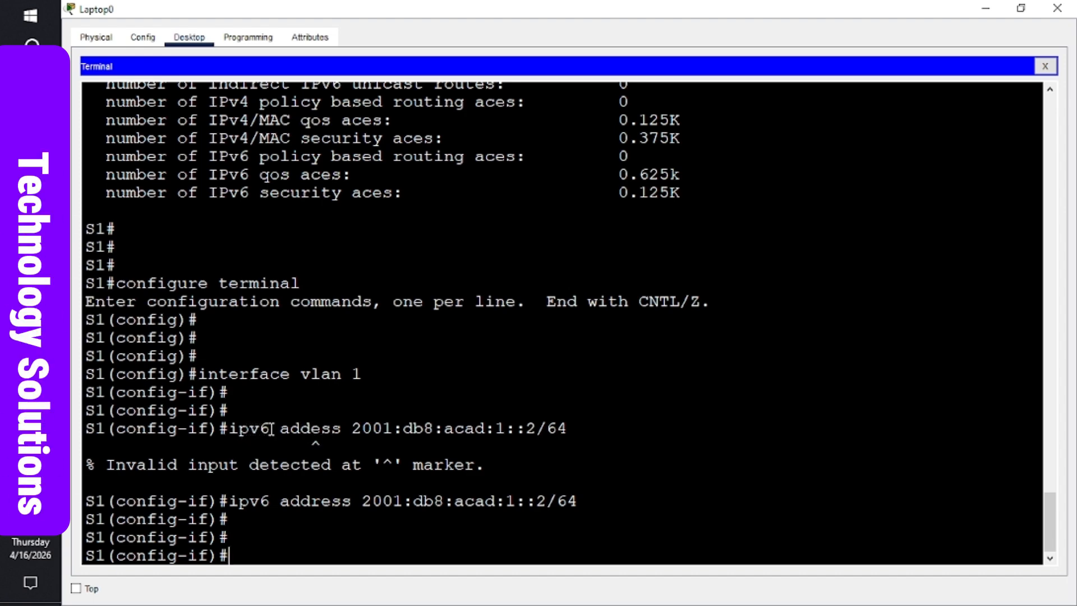
- Mark the ipv6 keyword and scroll back through the S1 console output
drag(271, 429, 243, 429)
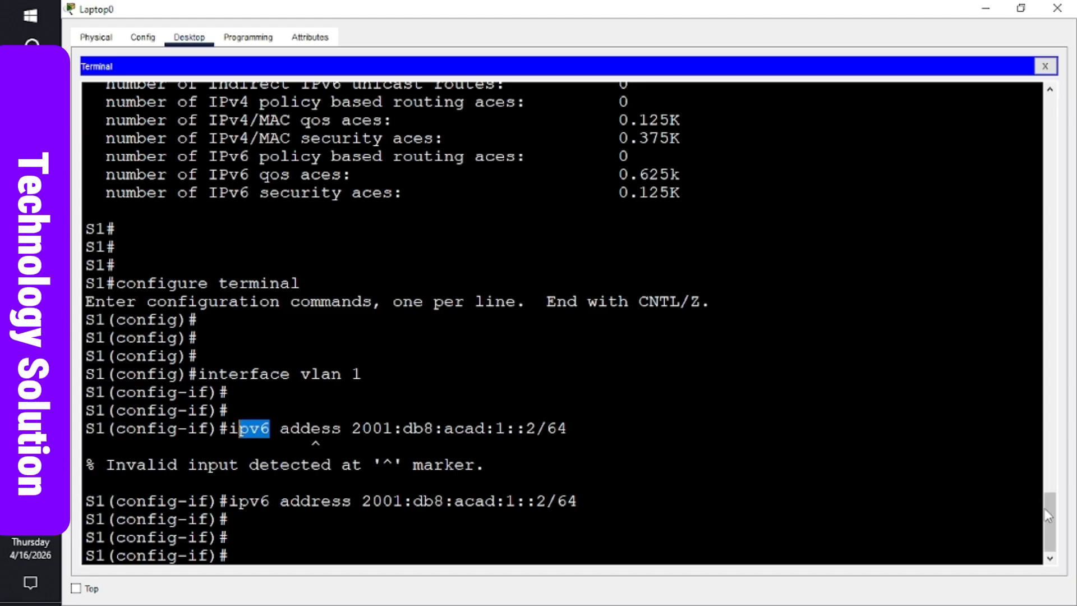
drag(1048, 513, 1026, 113)
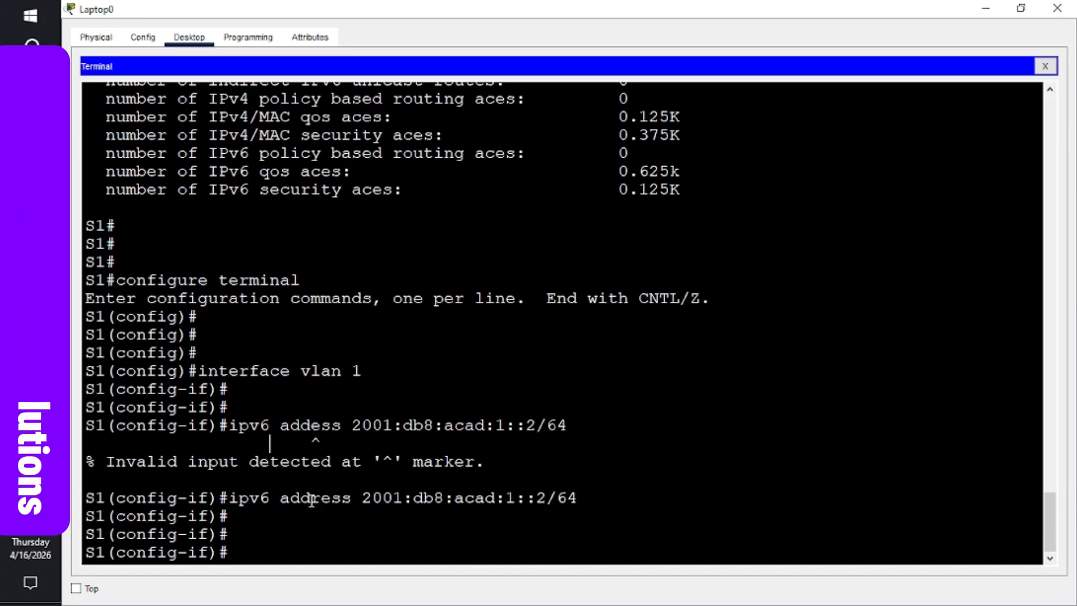
key(Return)
key(Return)
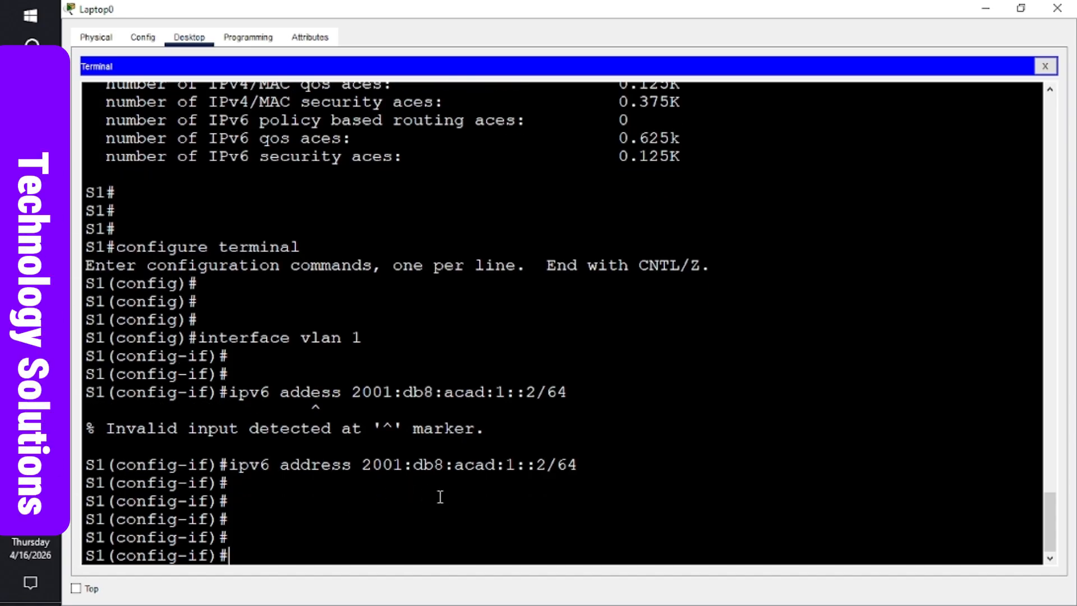
- Leave configuration mode with end and return to the Word lab handout
text(end)
key(Return)
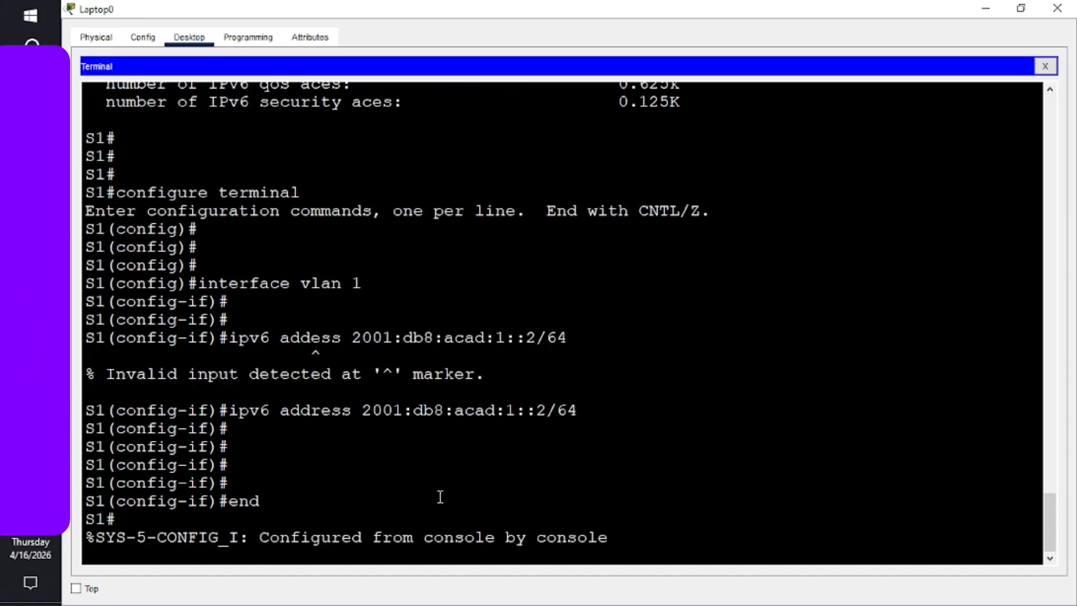
key(Return)
key(Return)
key(Return)
key(Return)
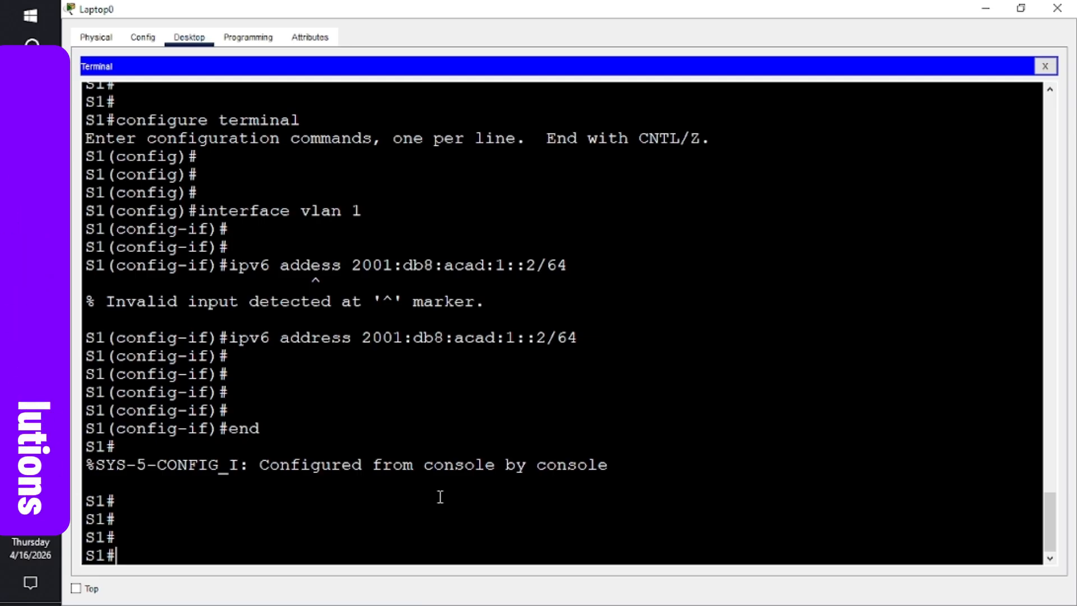
key(alt+Tab)
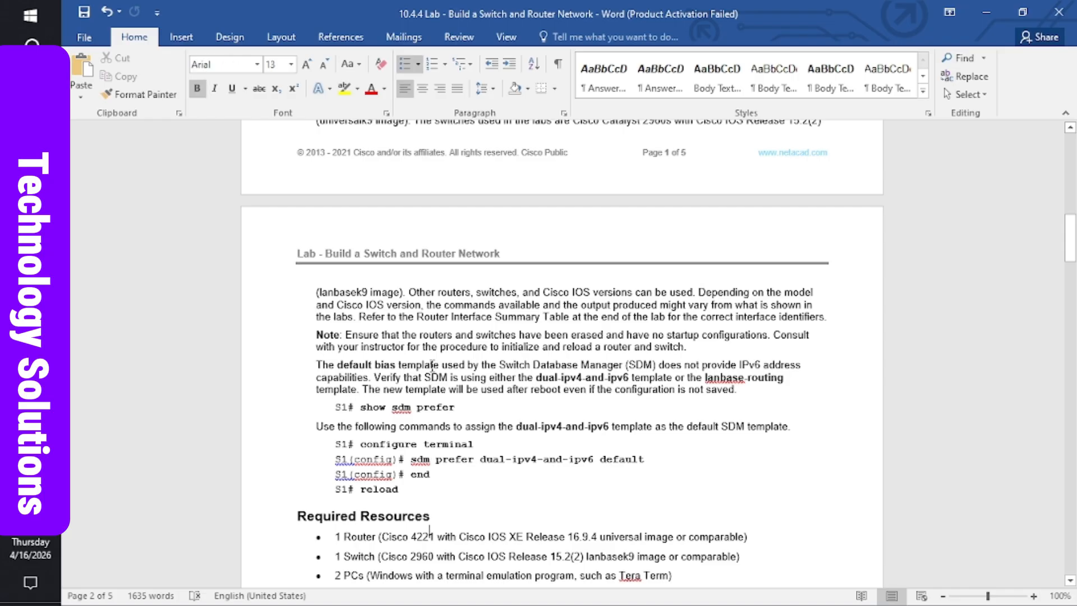
- Scroll the Word lab instructions back up to the topology and Addressing Table
scroll(432, 365, down, 3)
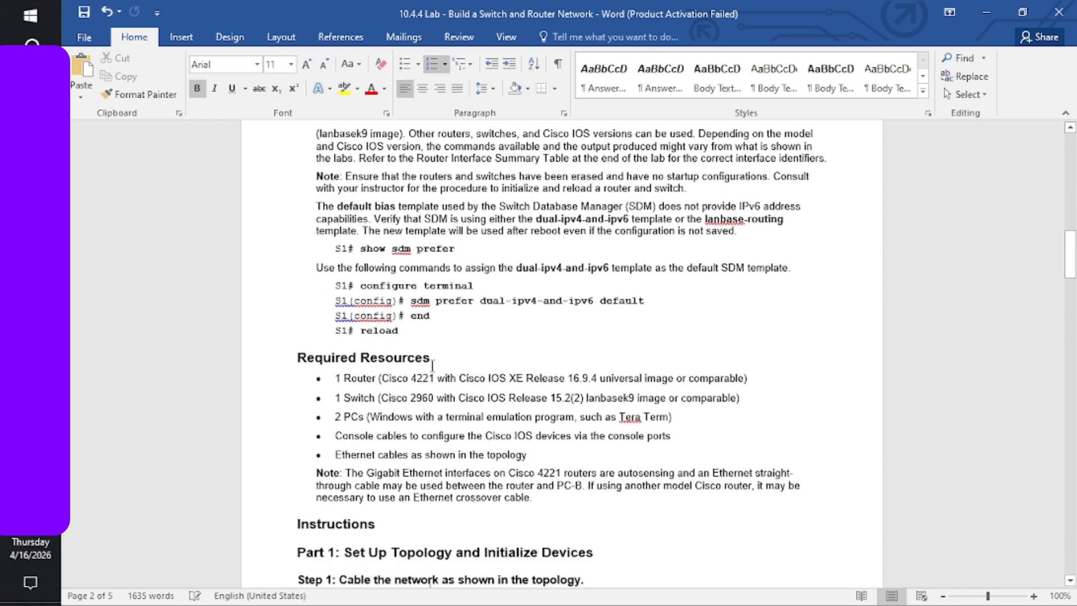
scroll(432, 366, down, 8)
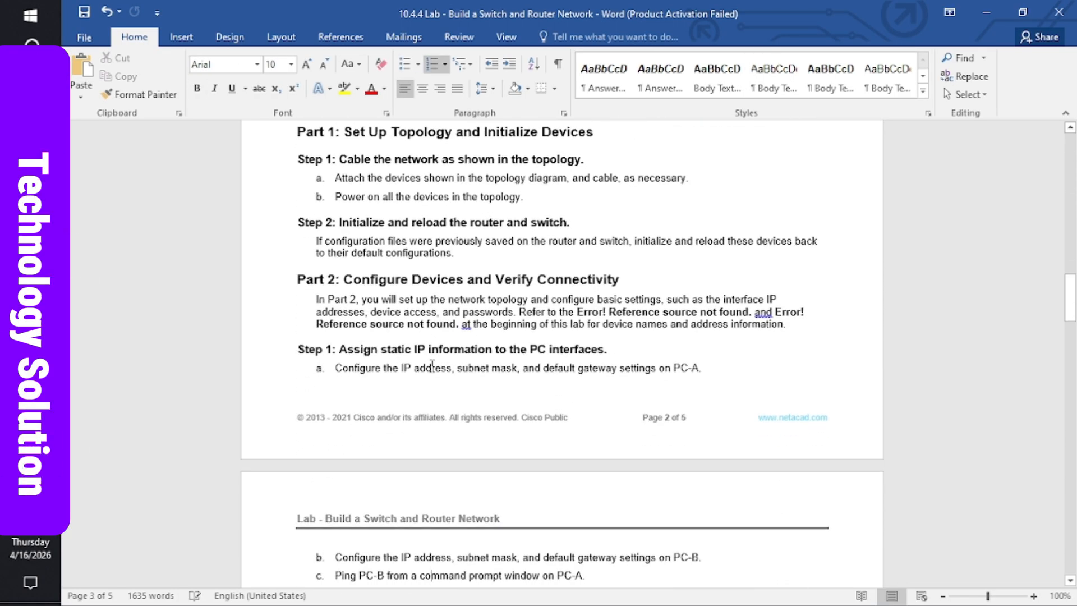
scroll(432, 364, up, 1)
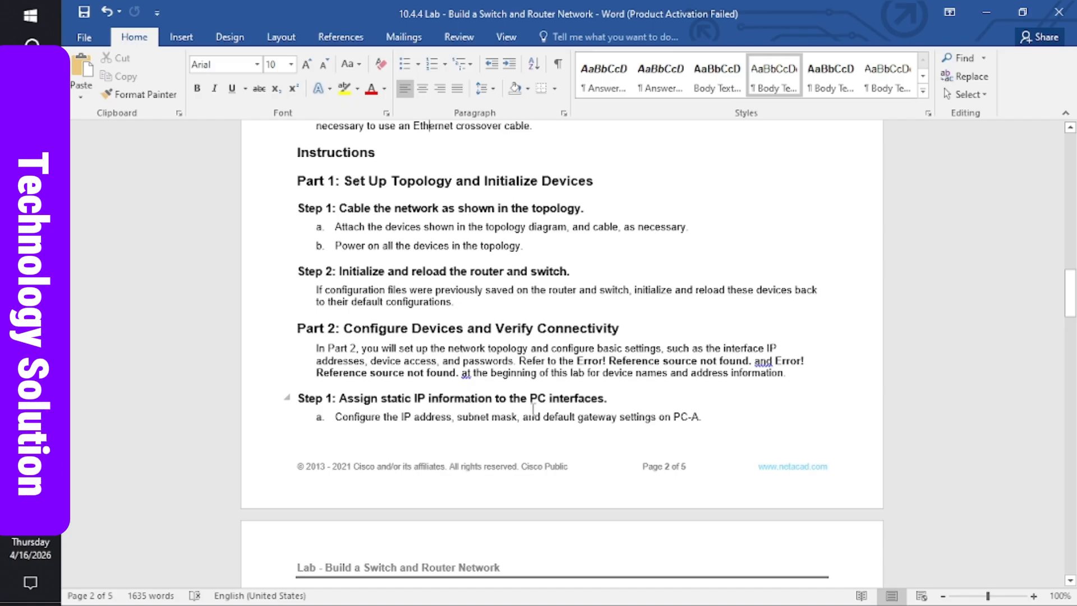
key(Down)
key(Down)
key(Down)
key(Down)
key(Down)
key(Down)
key(Down)
key(Down)
key(Down)
key(Down)
key(Down)
key(Down)
key(Down)
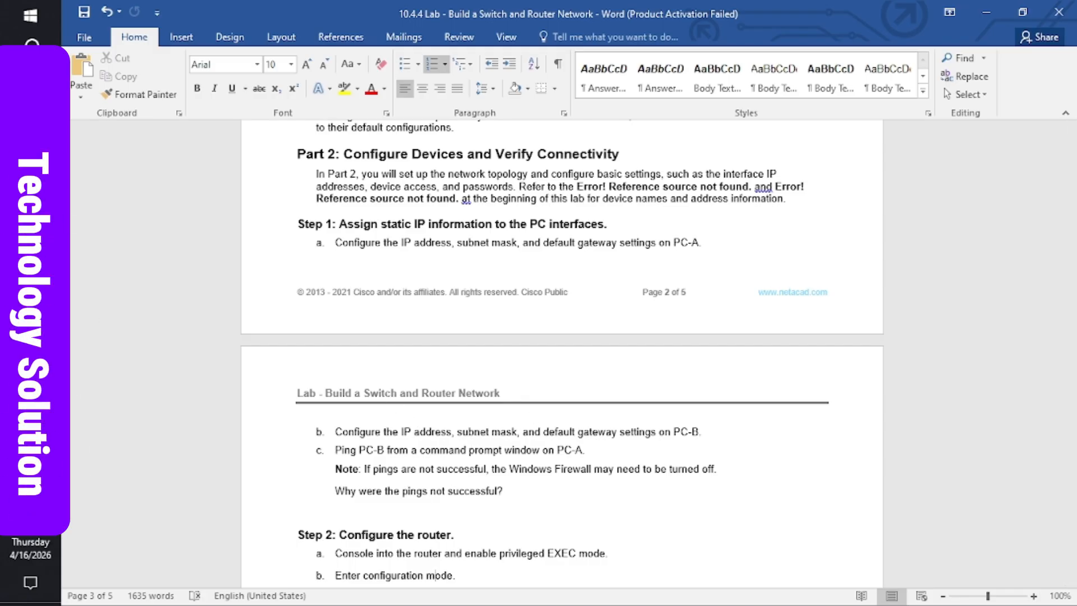
click(96, 314)
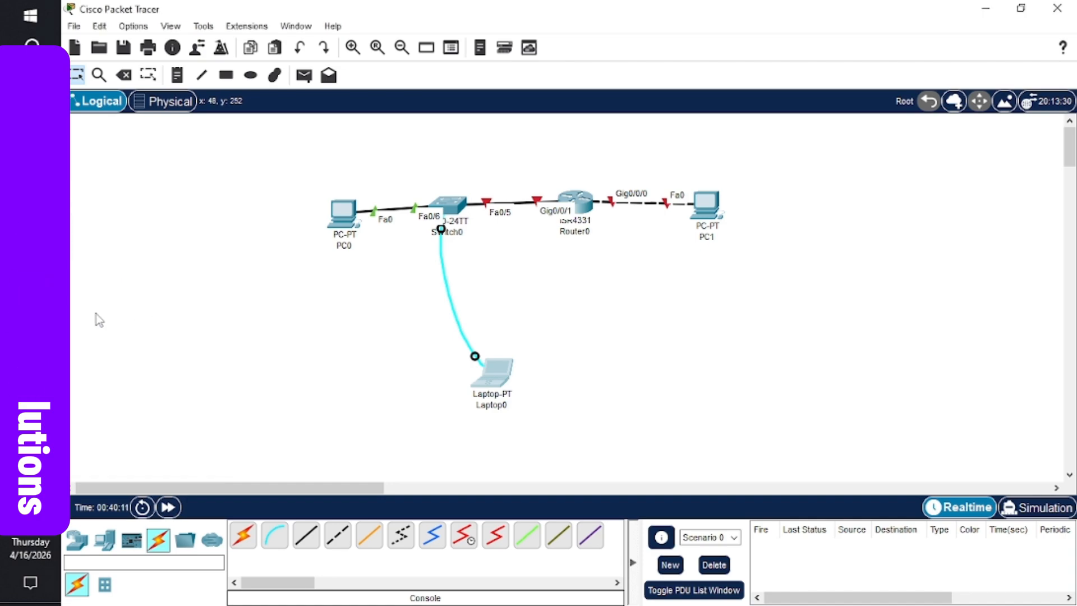
click(31, 313)
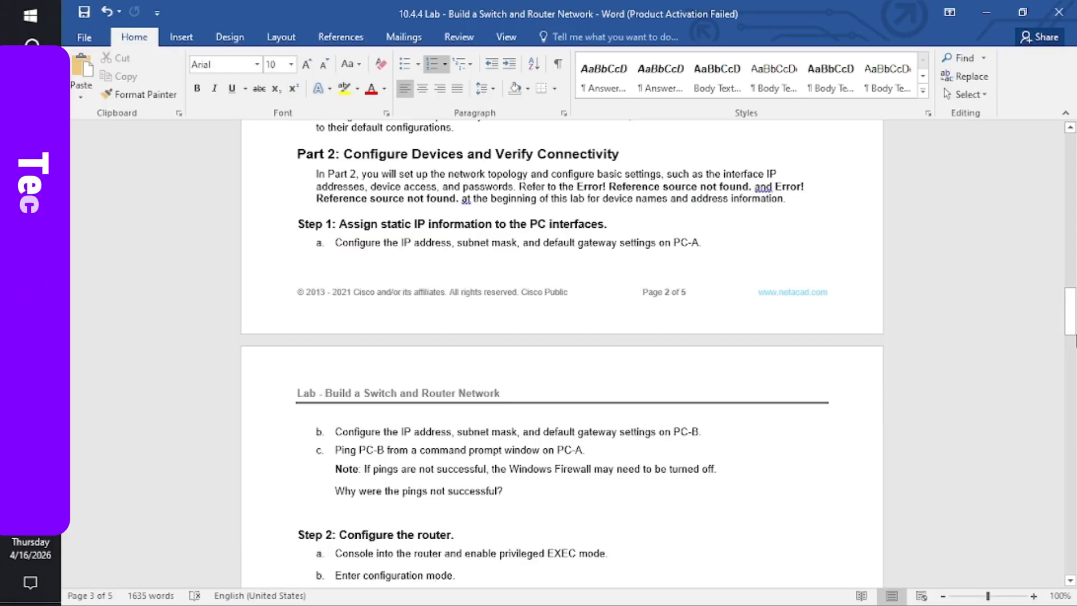
drag(1070, 312, 1073, 184)
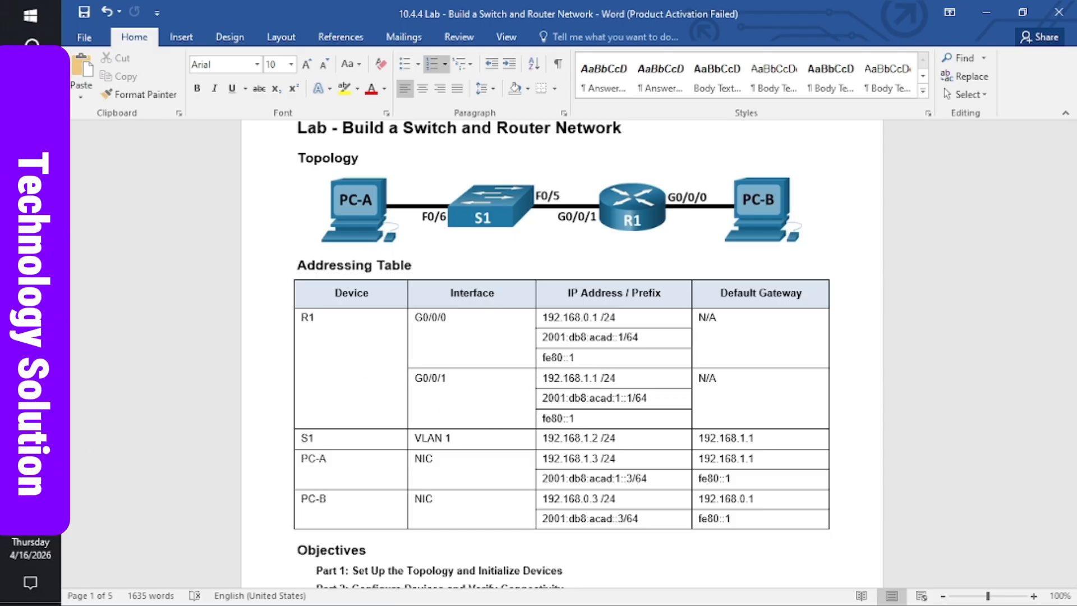
- Bring up the Packet Tracer topology and relabel PC0 as PC-A
mouse_move(31, 337)
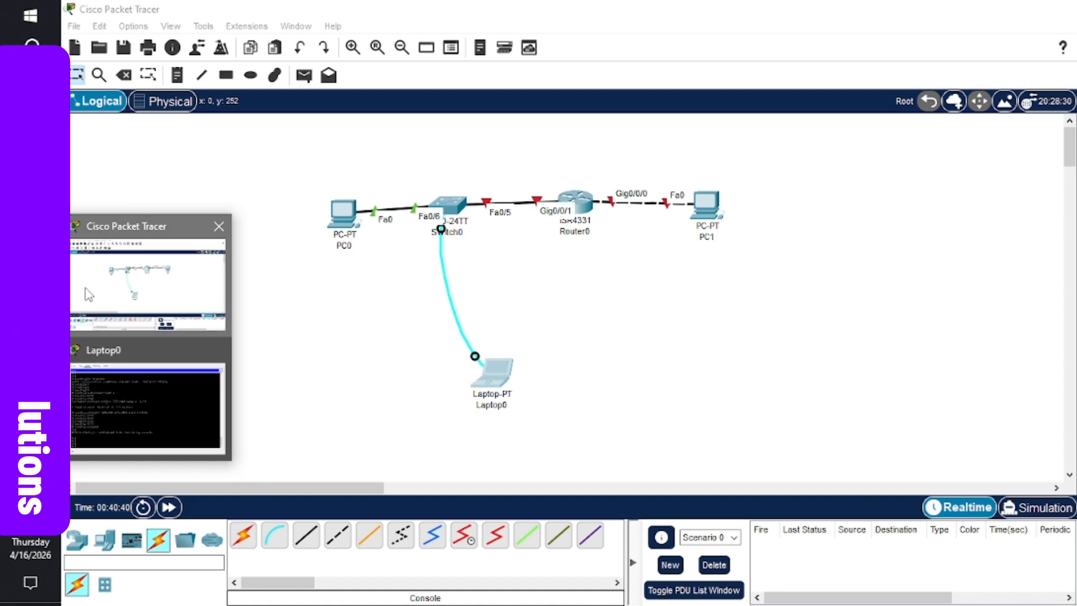
click(85, 288)
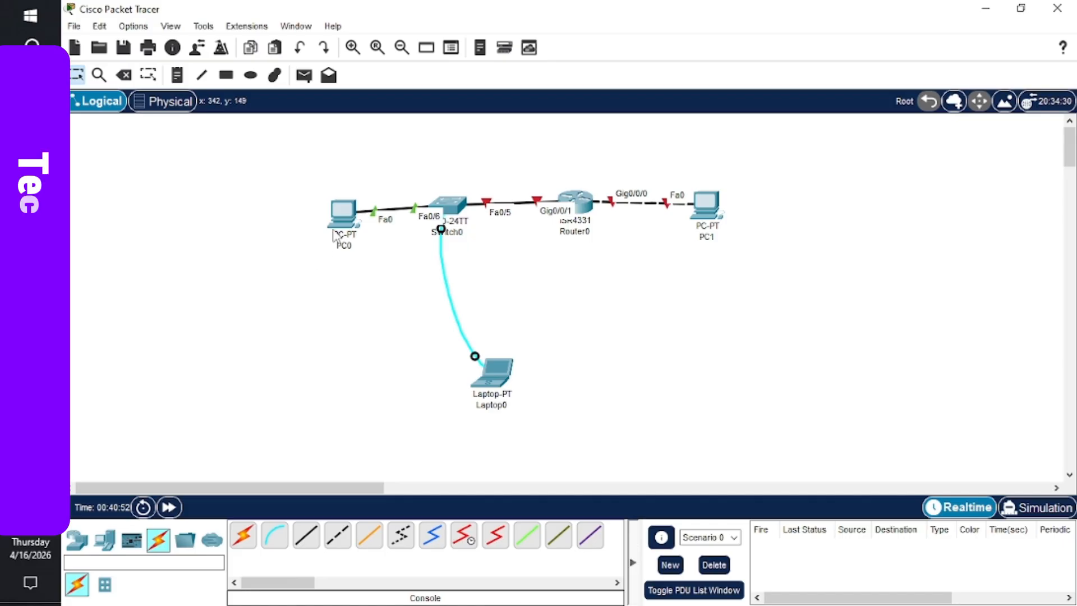
mouse_move(30, 253)
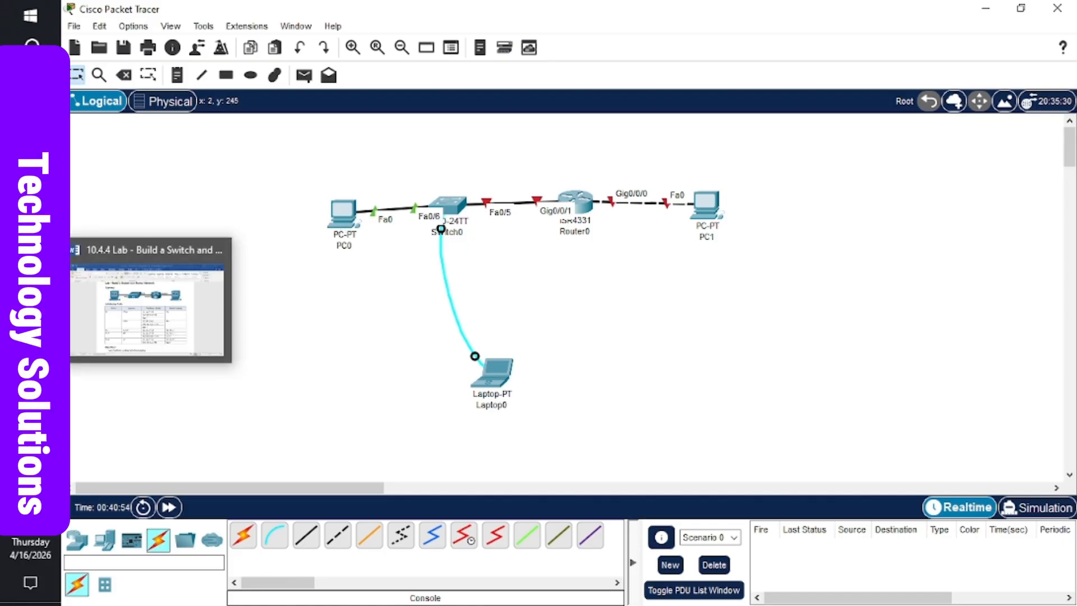
click(138, 301)
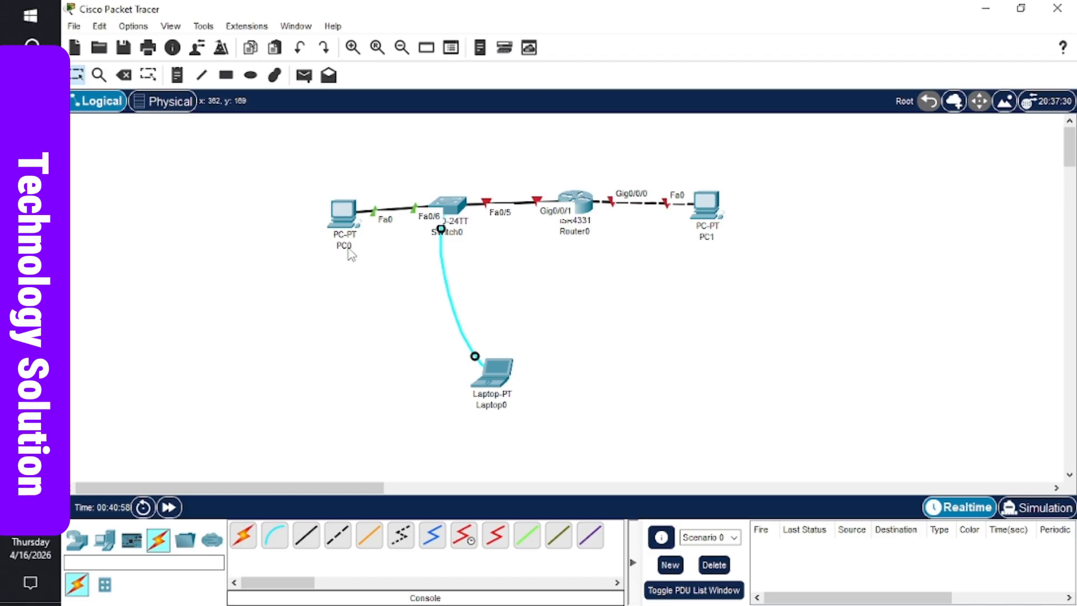
click(348, 246)
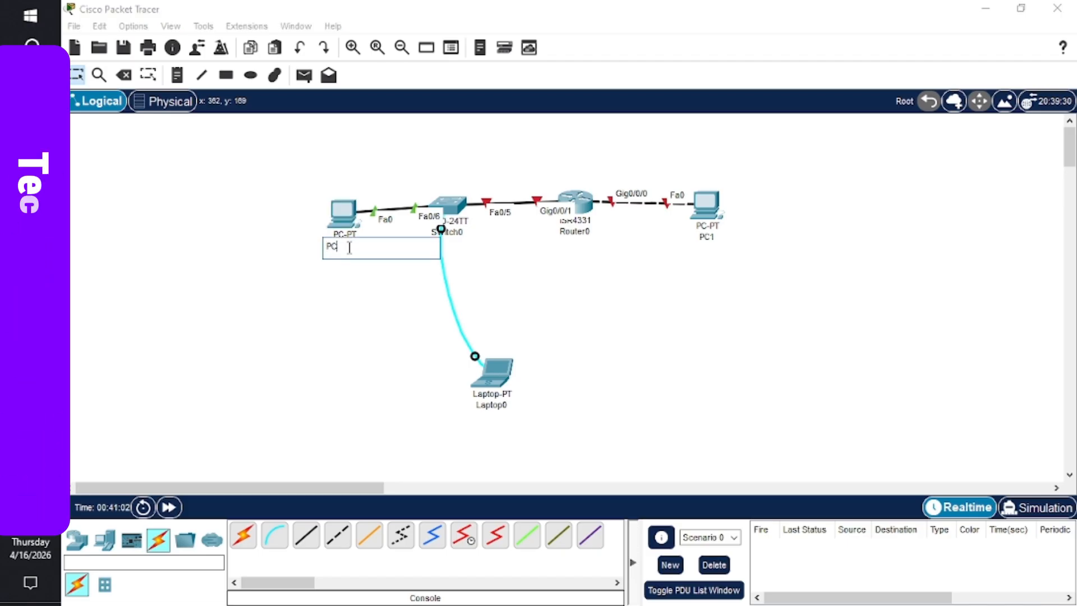
text(-)
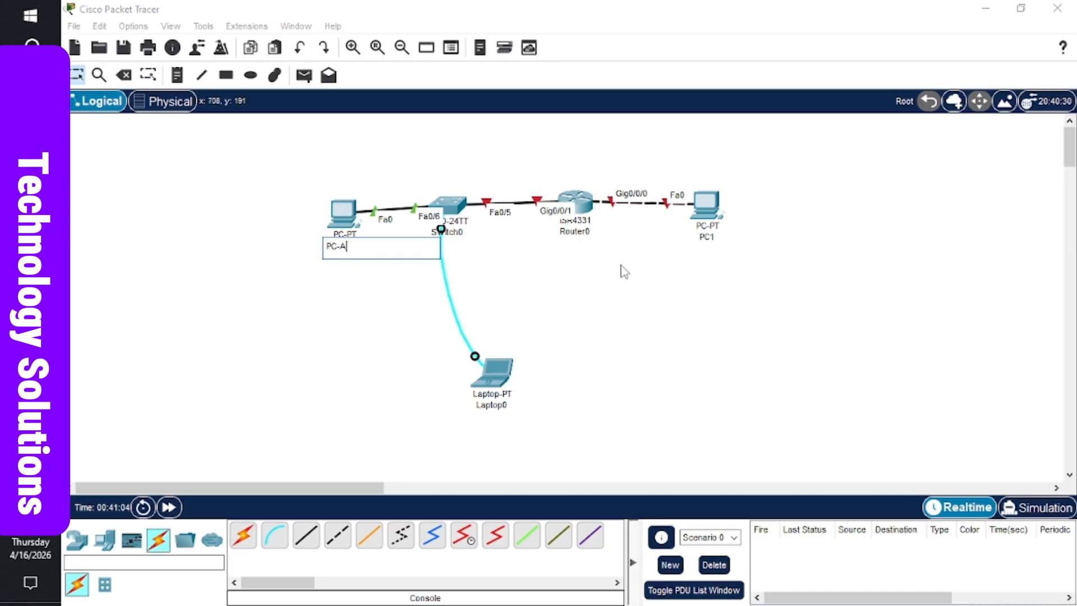
text(A)
- Relabel PC1 as PC-B and go back to the Word addressing table
click(711, 236)
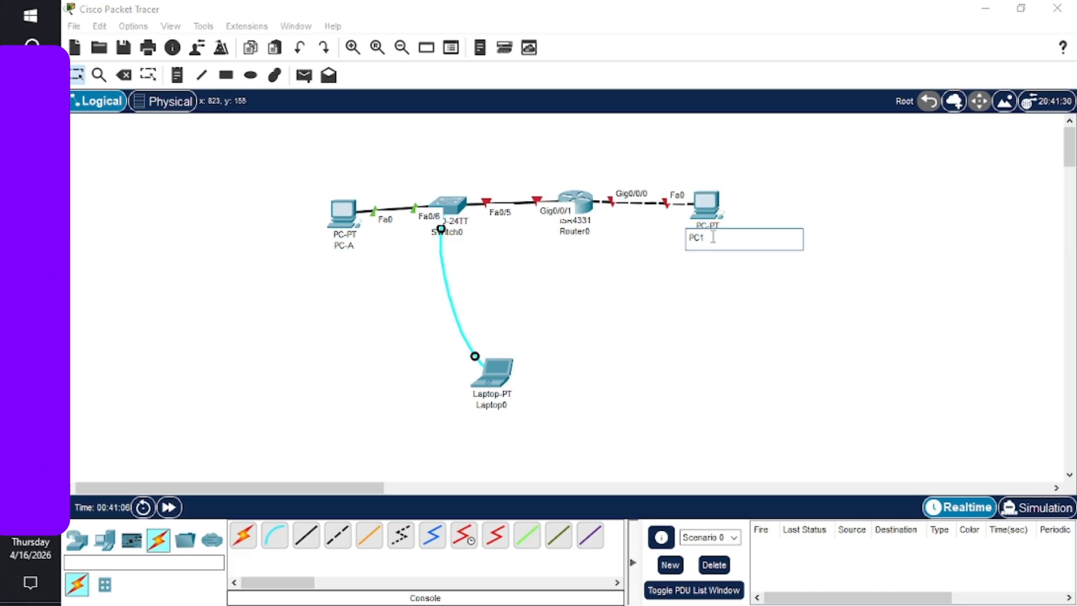
click(713, 236)
key(BackSpace)
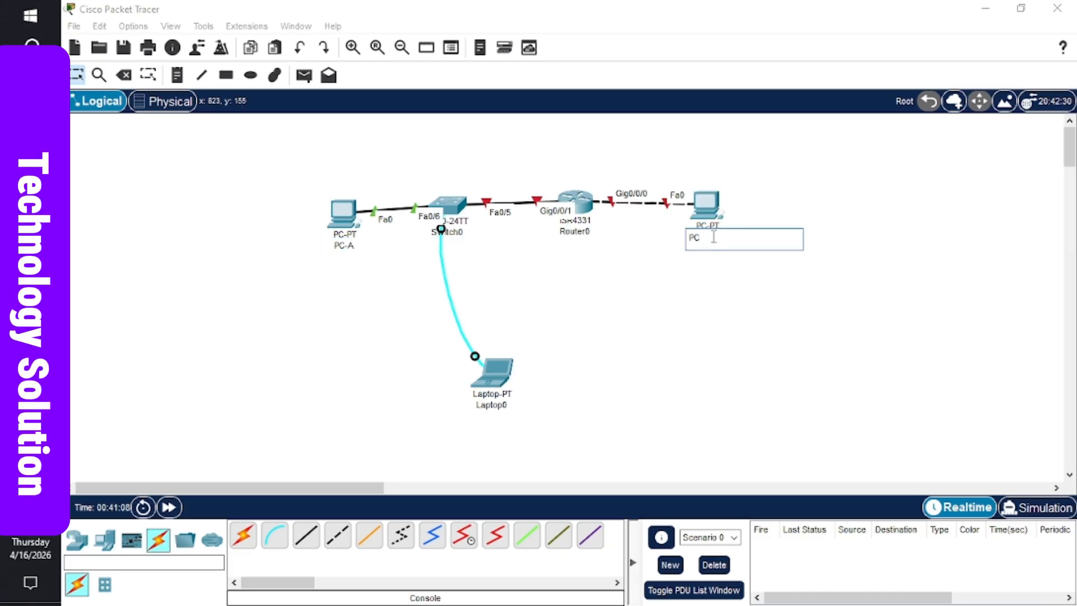
text(-B)
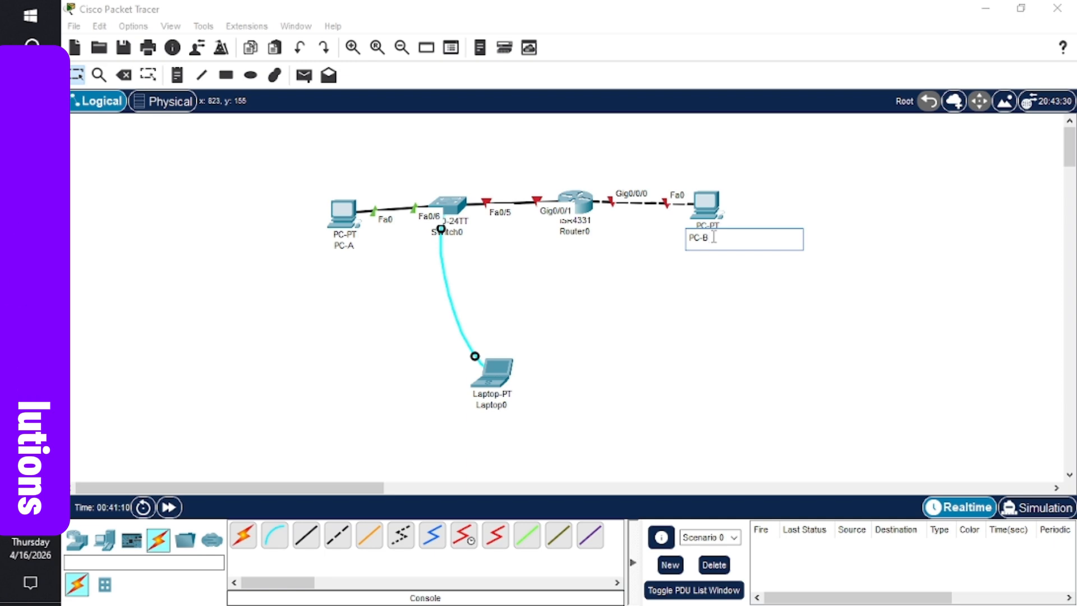
click(675, 278)
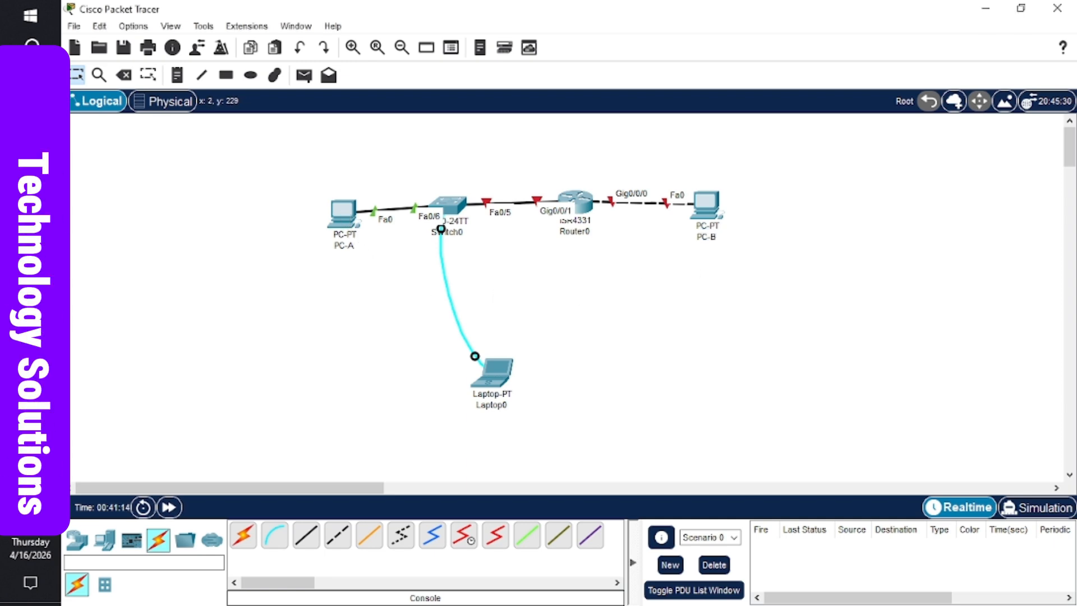
mouse_move(30, 303)
click(111, 325)
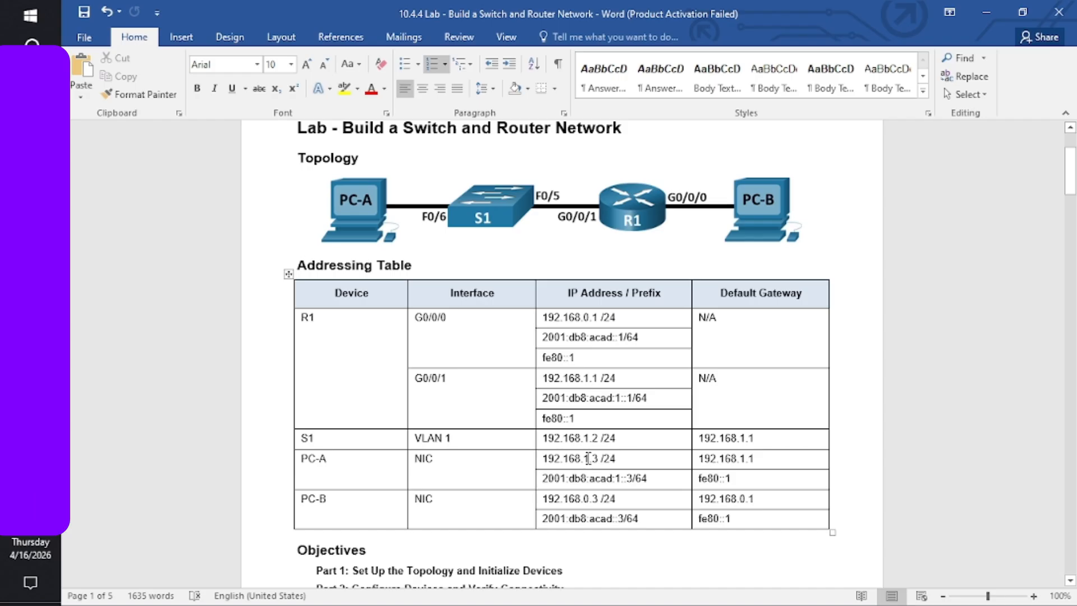
drag(588, 458, 543, 458)
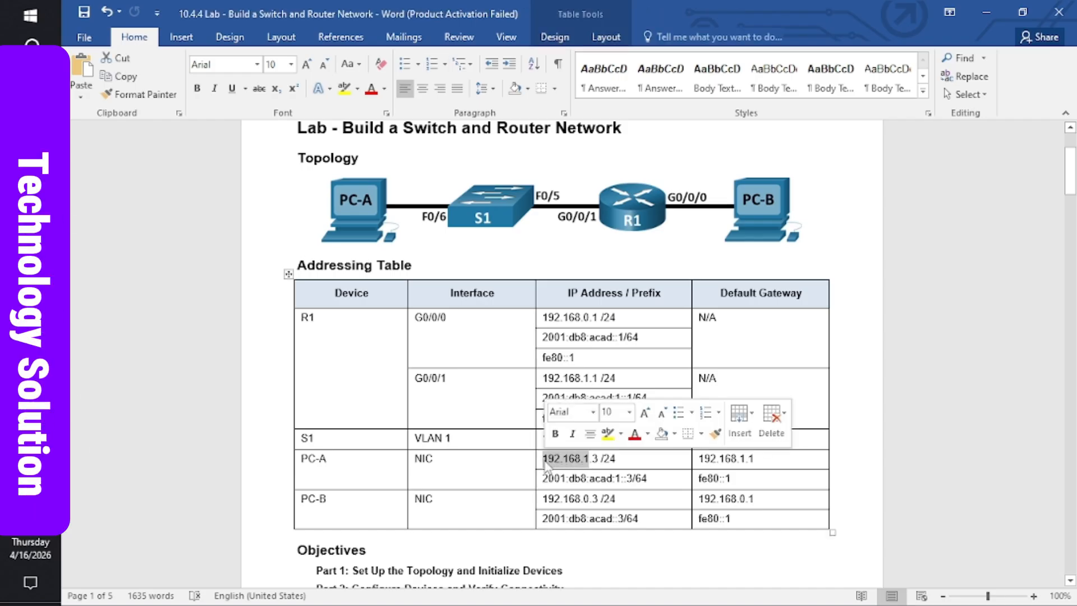
click(585, 458)
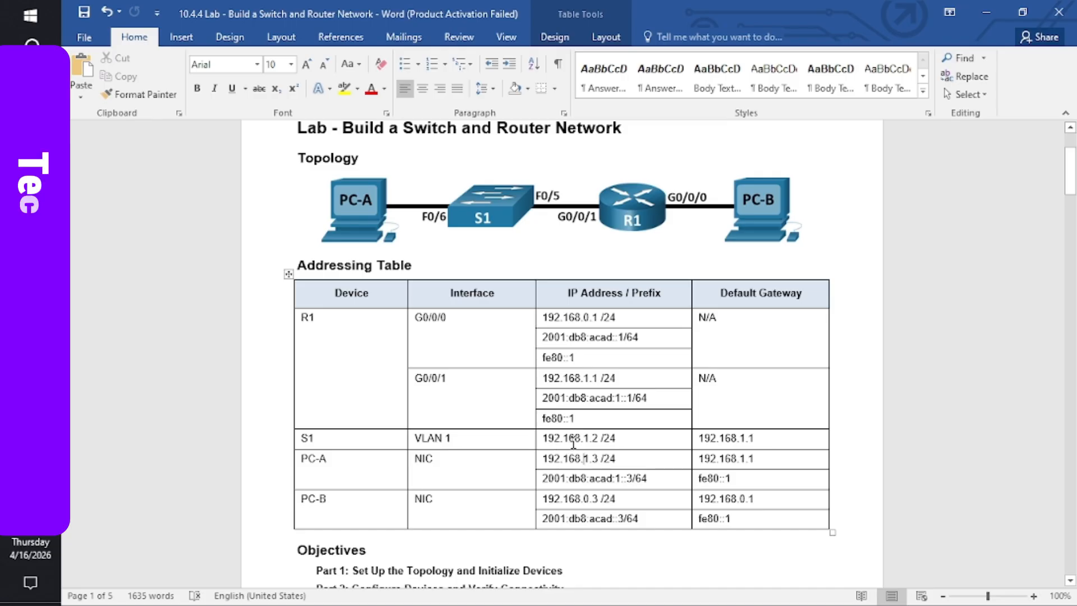
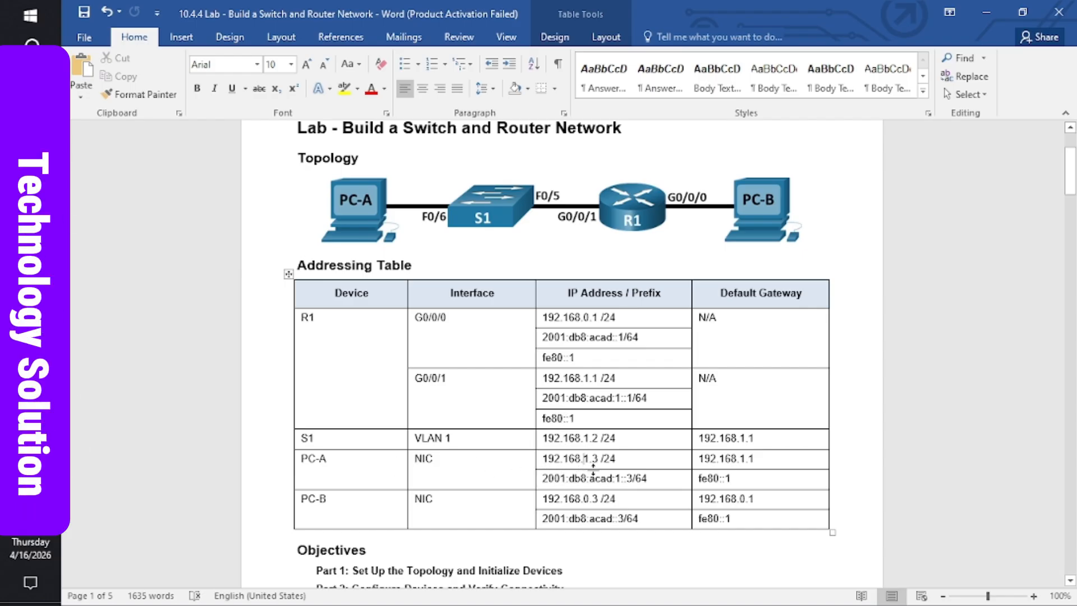
- Switch from the Word handout back to the Cisco Packet Tracer window
mouse_move(30, 340)
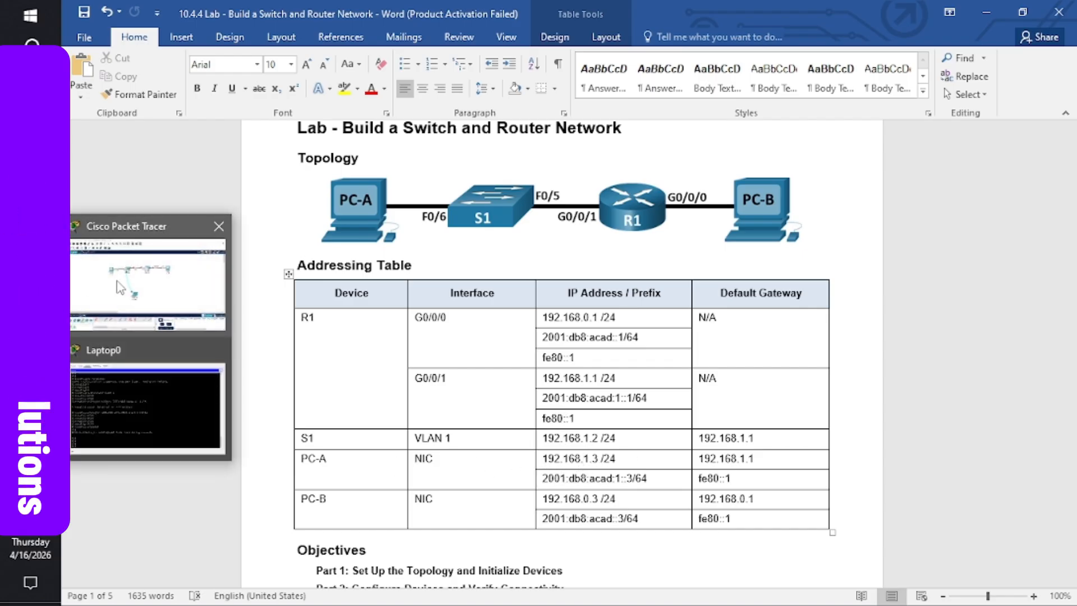
click(118, 283)
- In PC-A's IP Configuration, enter 192.168.1.3, mask 255.255.255.0, gateway 192.168.1.1, then close it
click(344, 212)
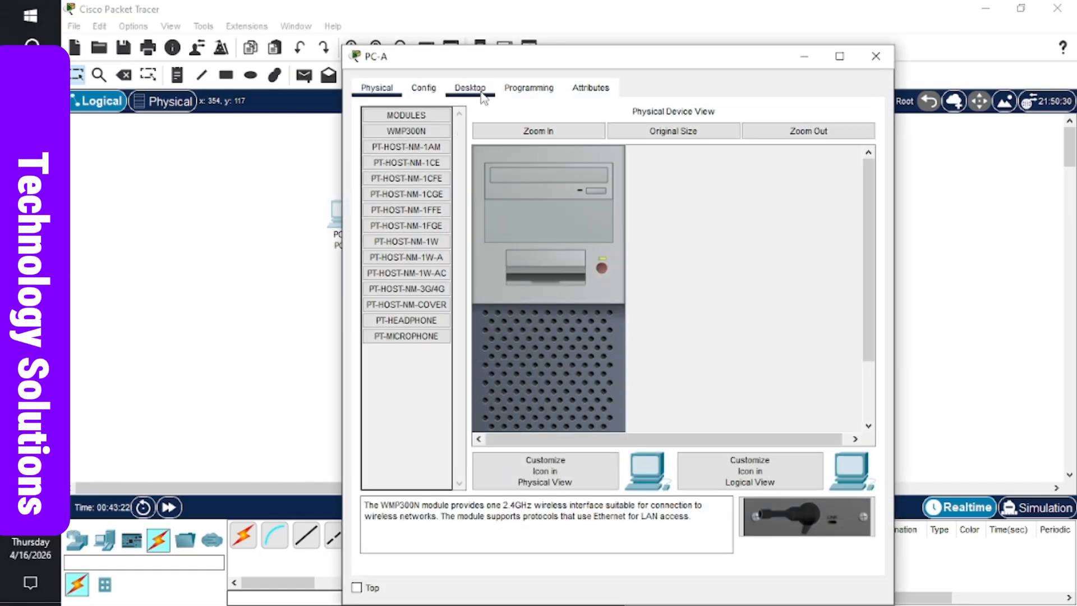
click(481, 90)
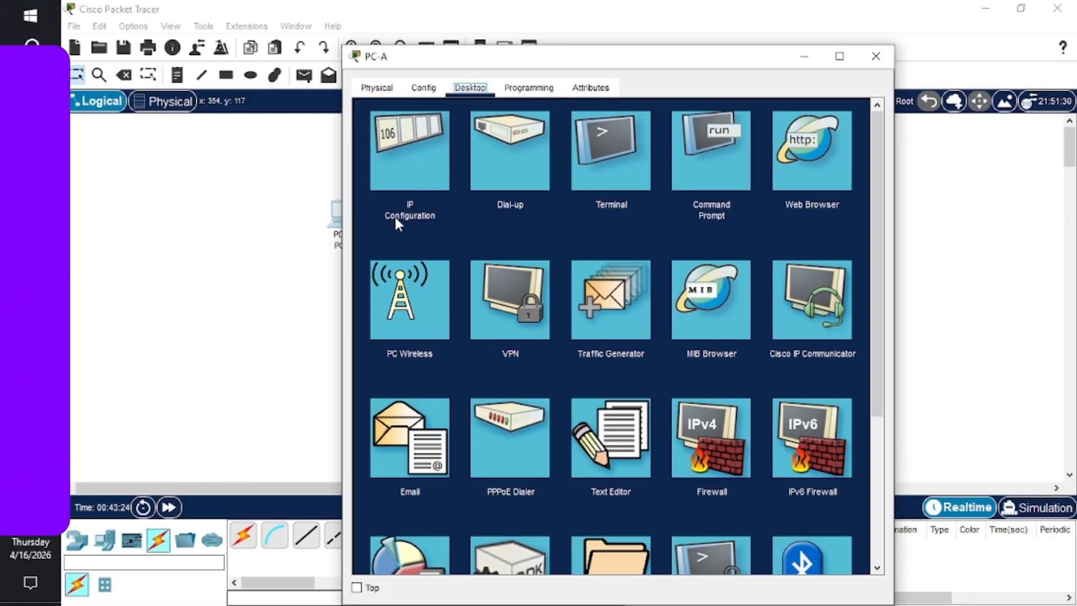
click(416, 142)
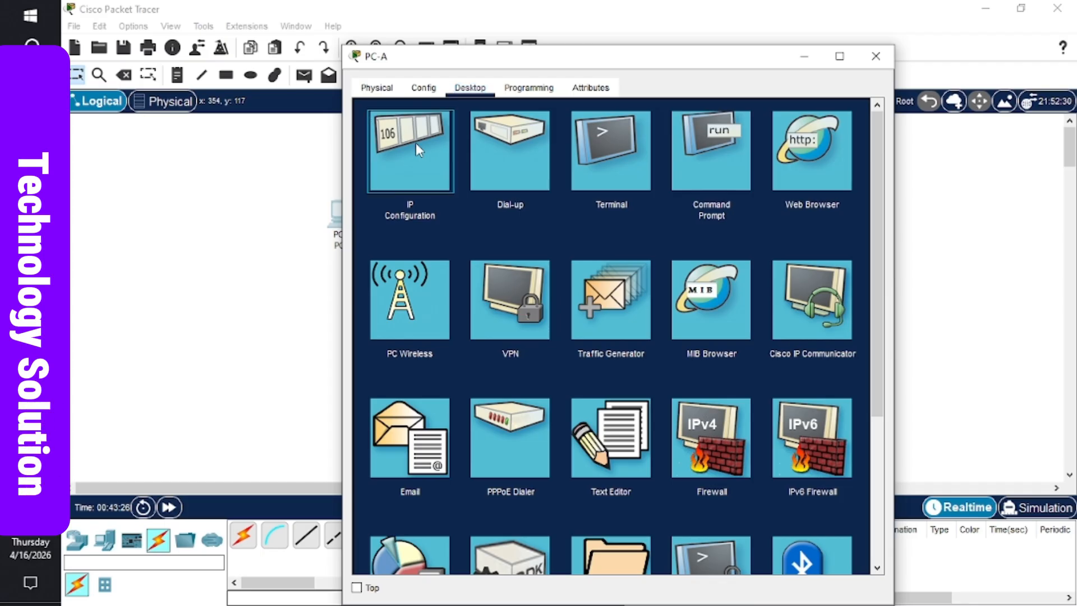
click(554, 199)
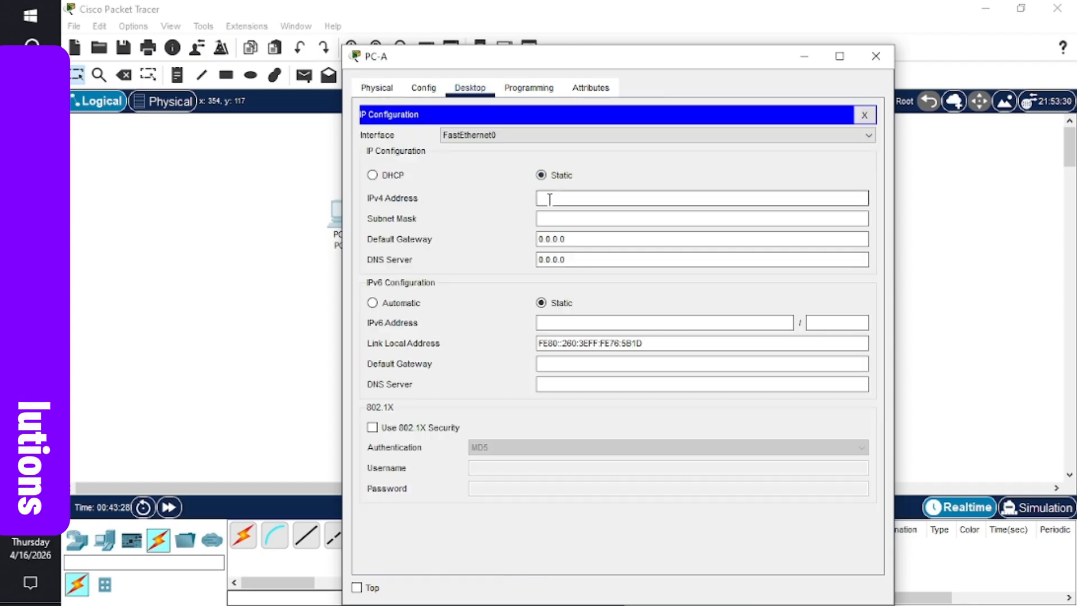
text(192)
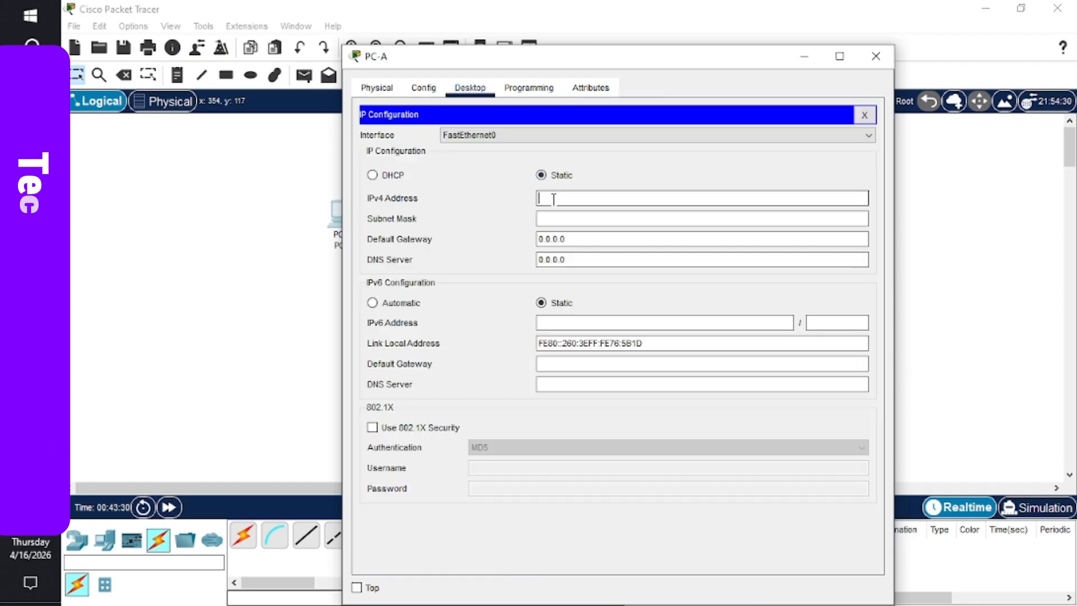
text(.1)
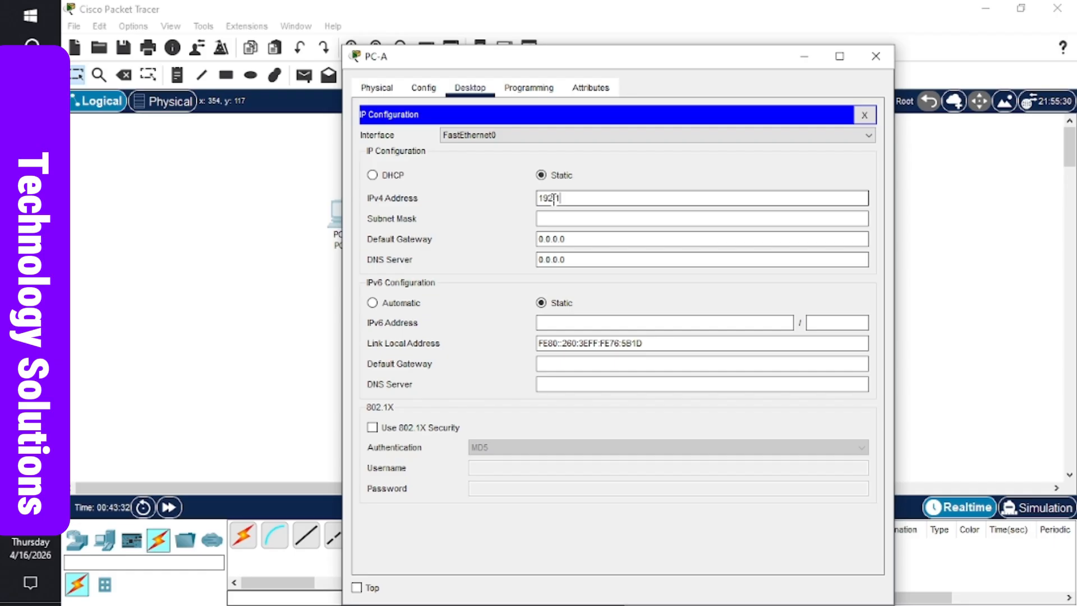
text(68.1.3)
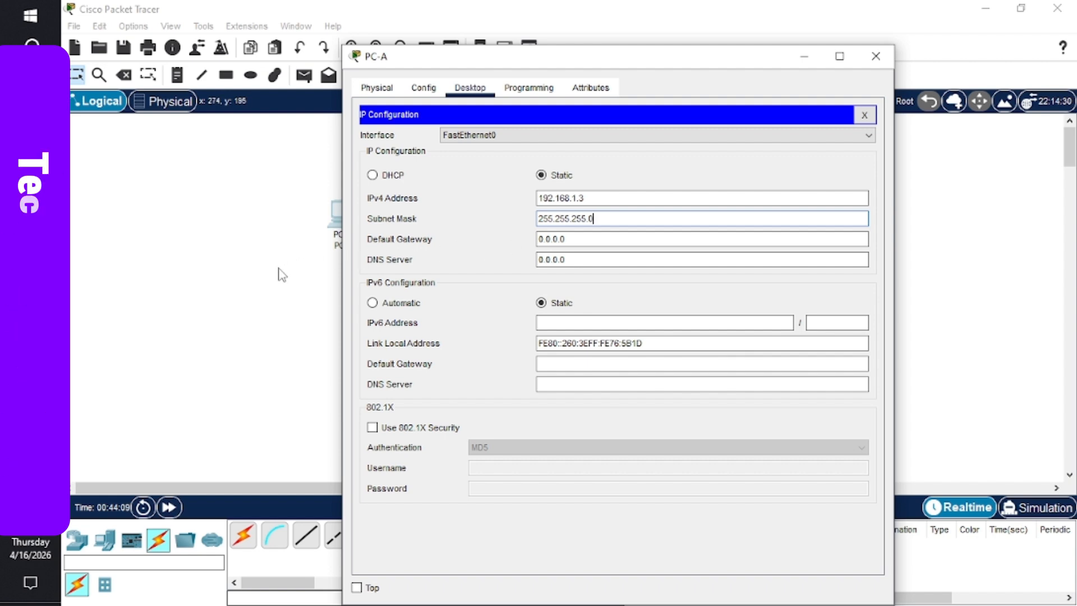
click(547, 240)
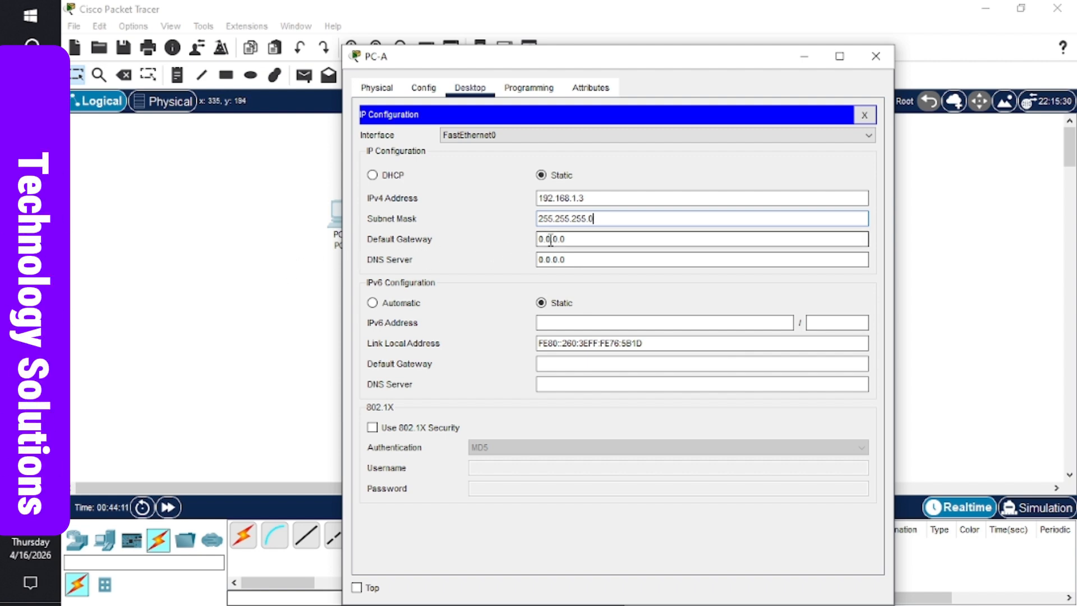
double_click(550, 239)
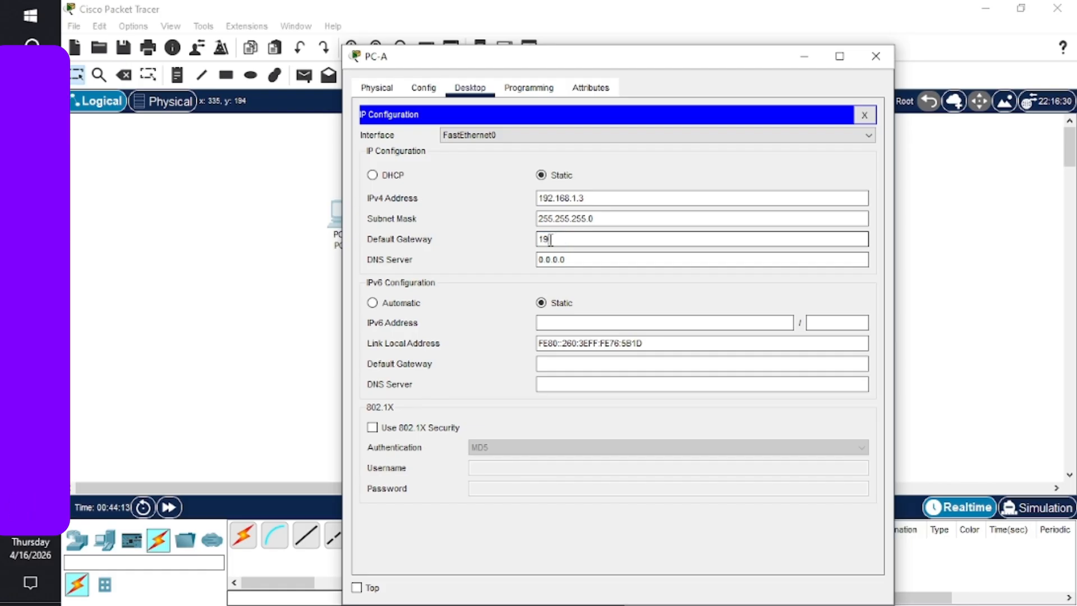
text(192.168.1.1)
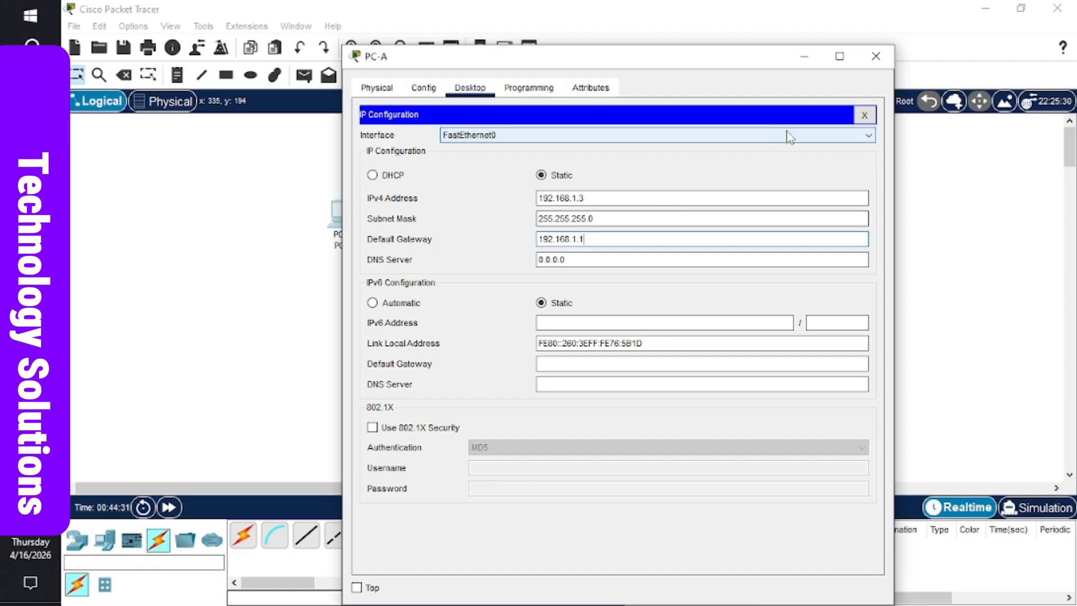
click(875, 56)
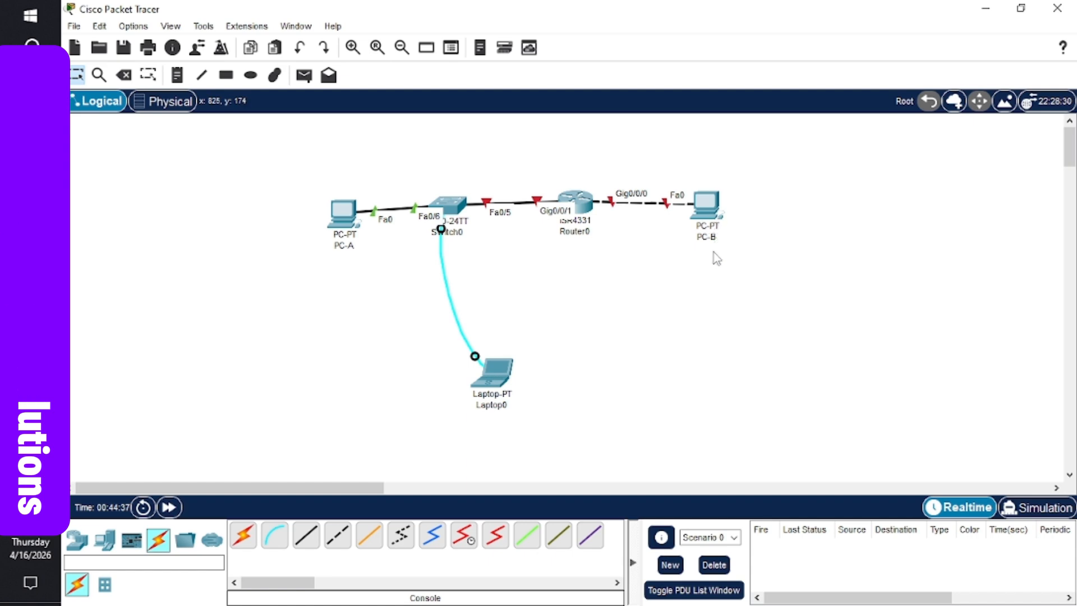
- In PC-B's IP Configuration, enter 192.168.0.3, keep mask 255.255.255.0, and fill in the gateway
click(710, 215)
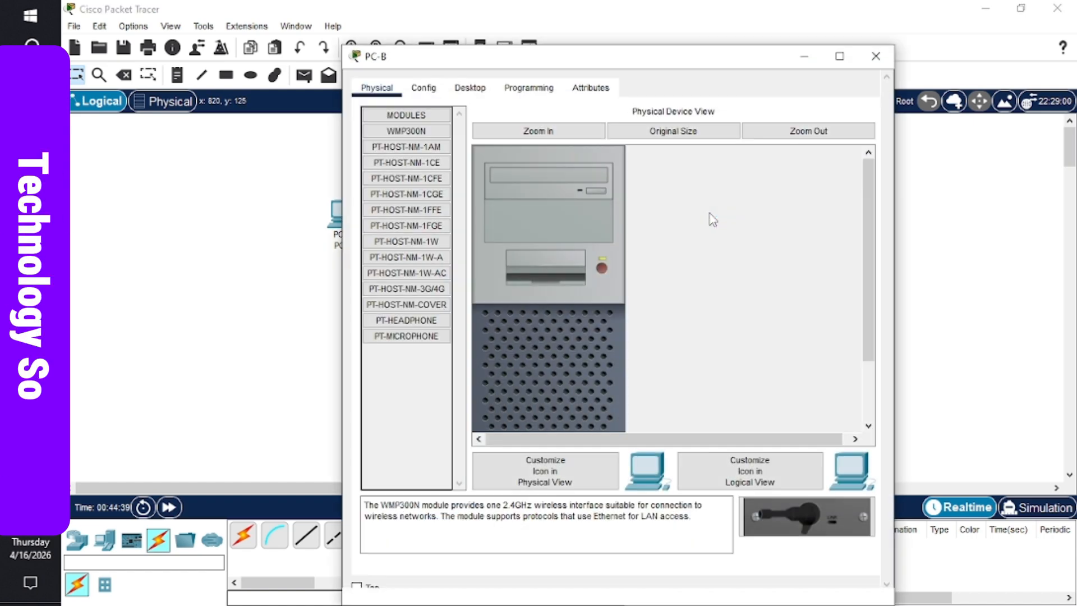
click(463, 91)
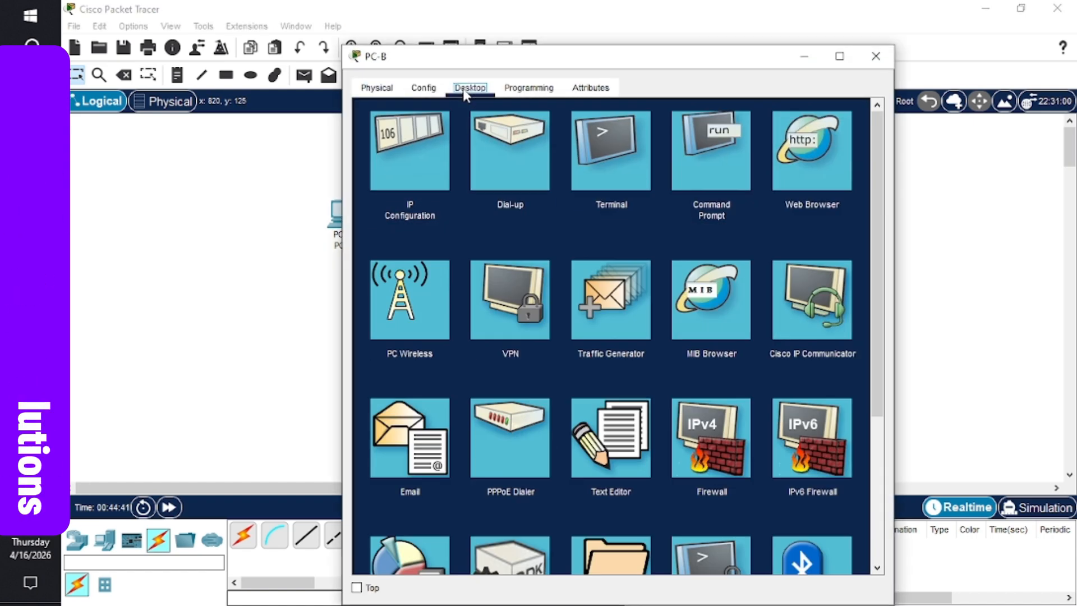
click(402, 171)
click(558, 198)
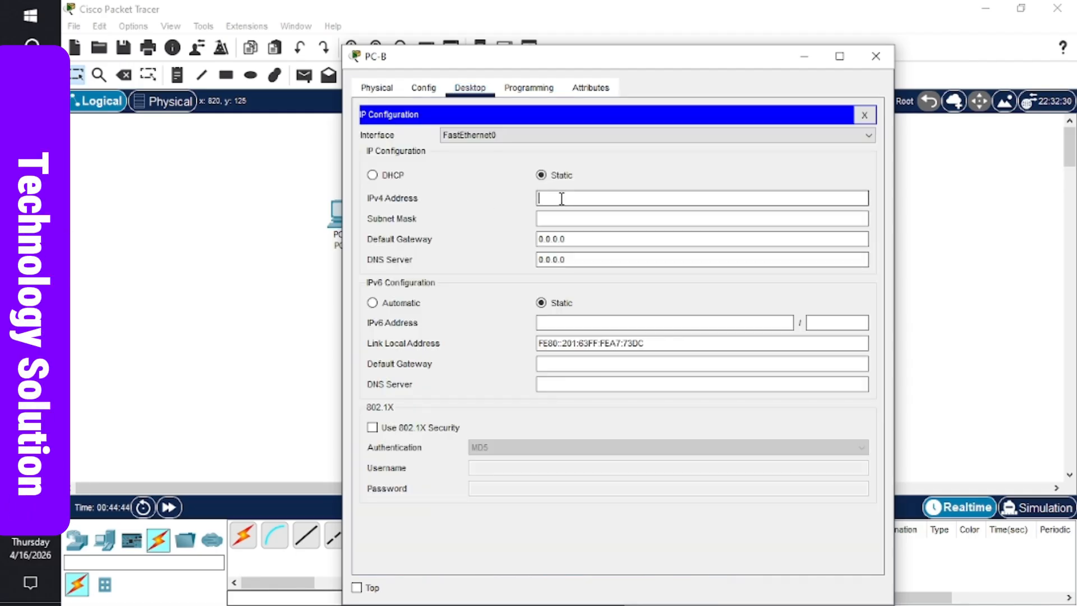
text(192)
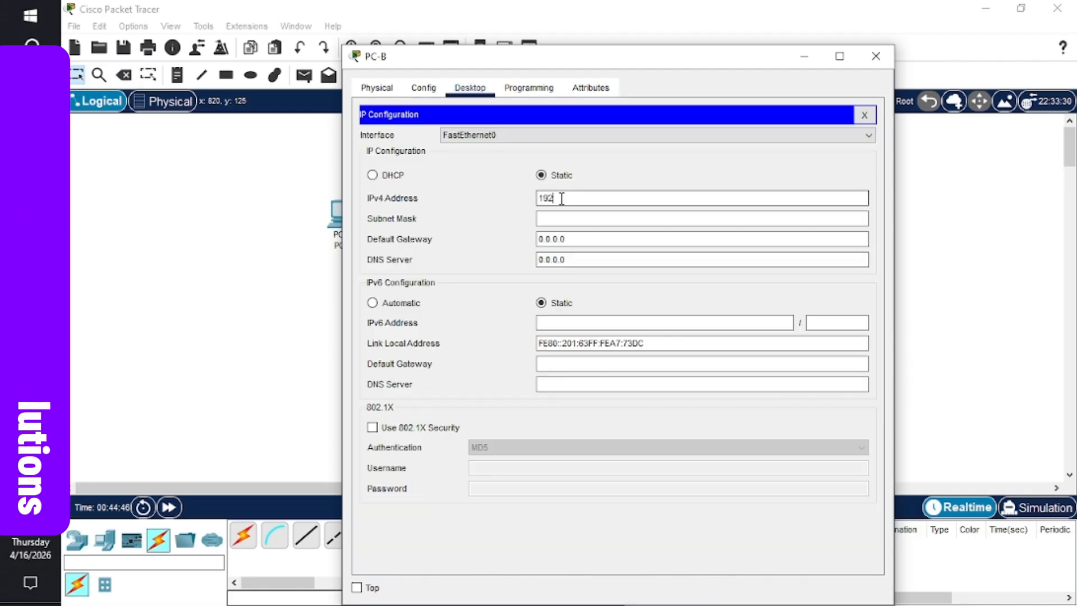
text(.168.0.3)
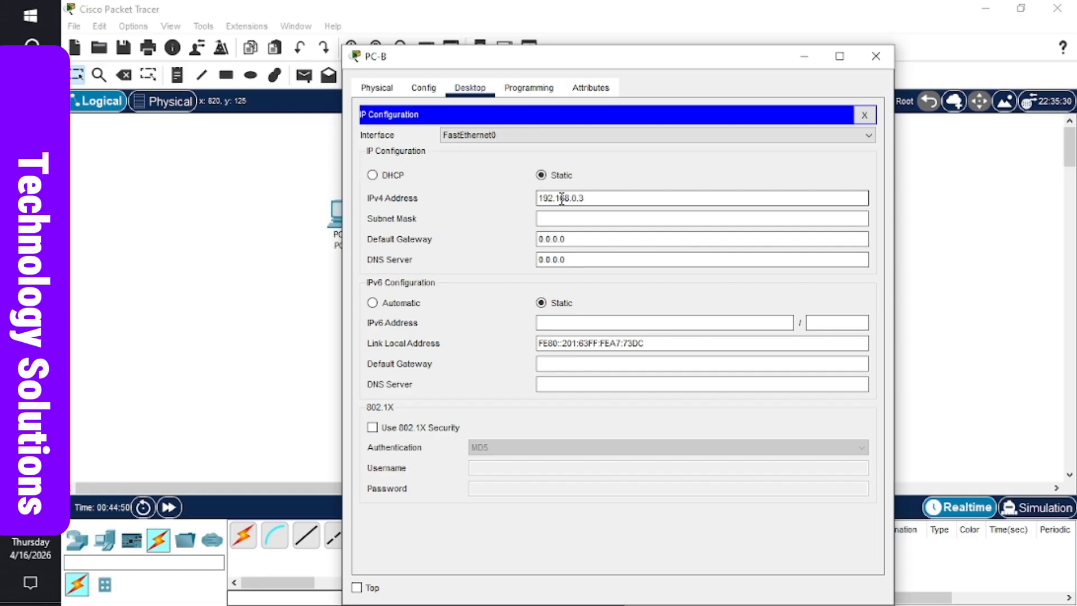
key(Tab)
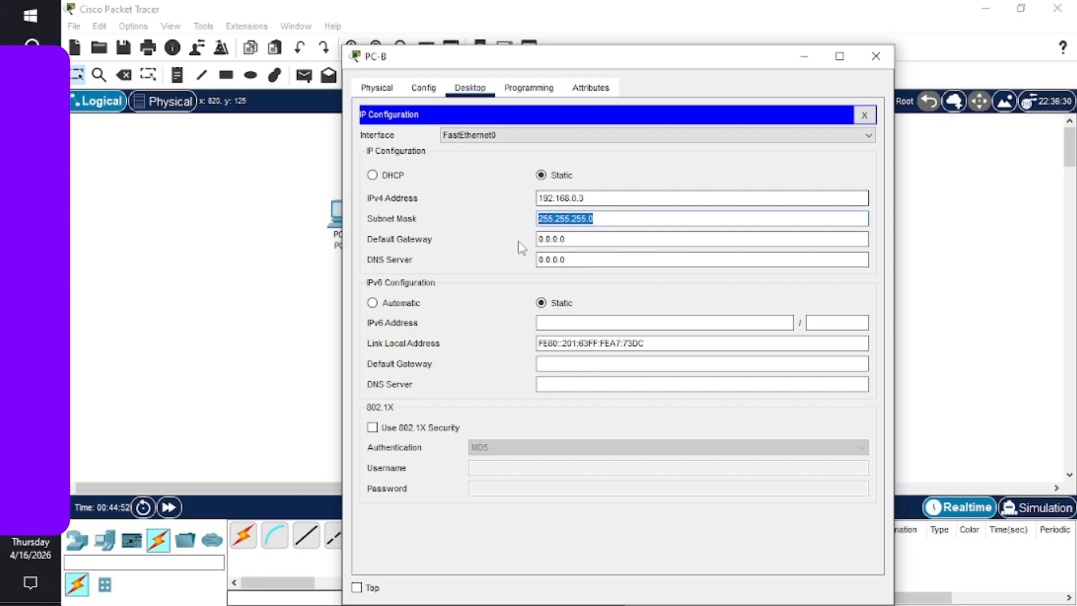
click(601, 218)
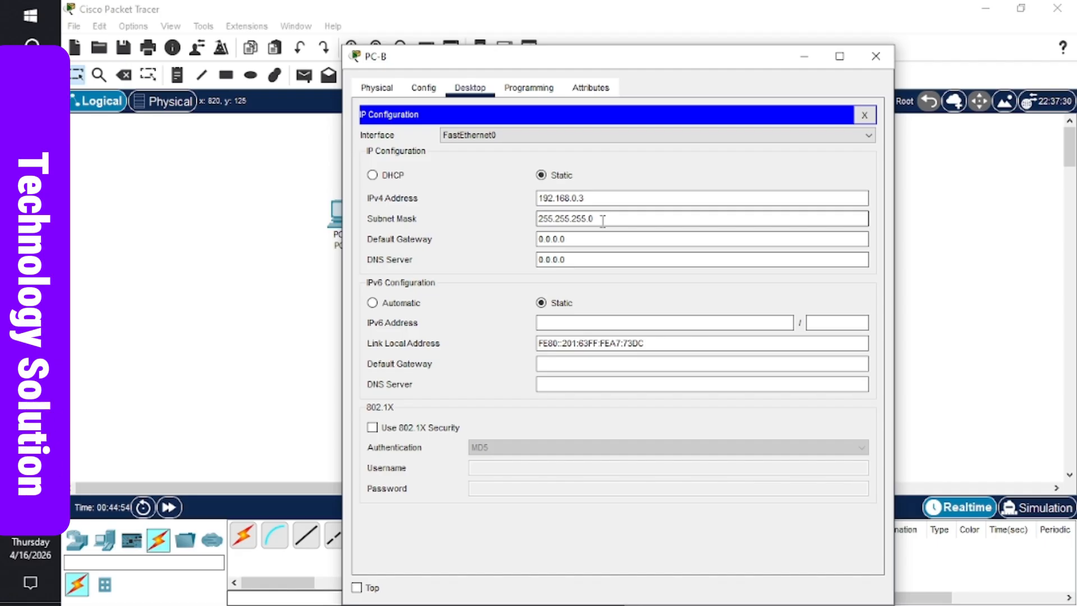
click(590, 238)
key(Tab)
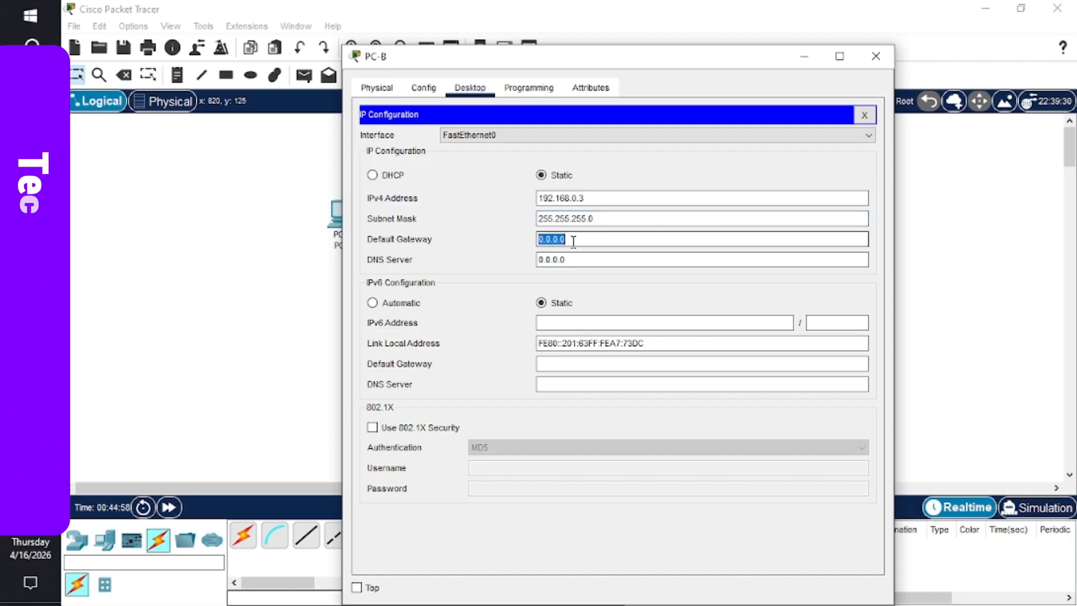
text(192)
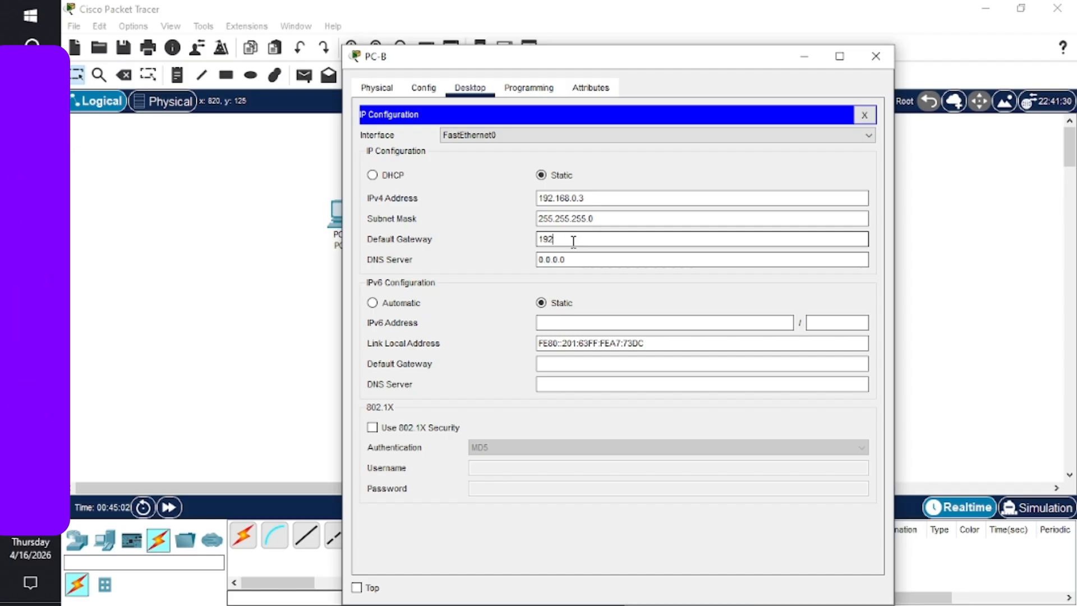
text(.168.)
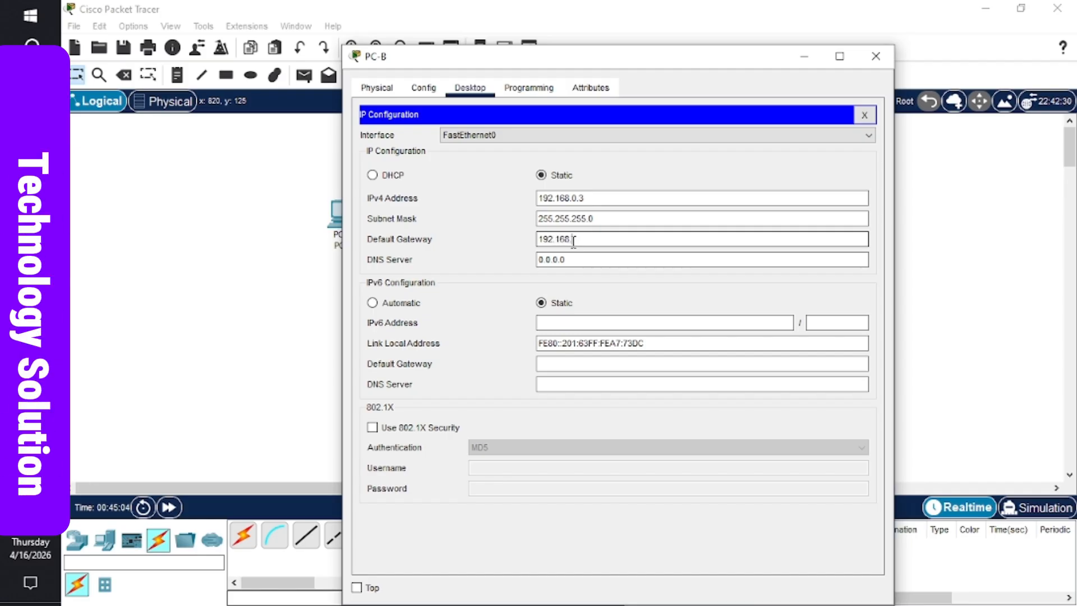
text(1.1)
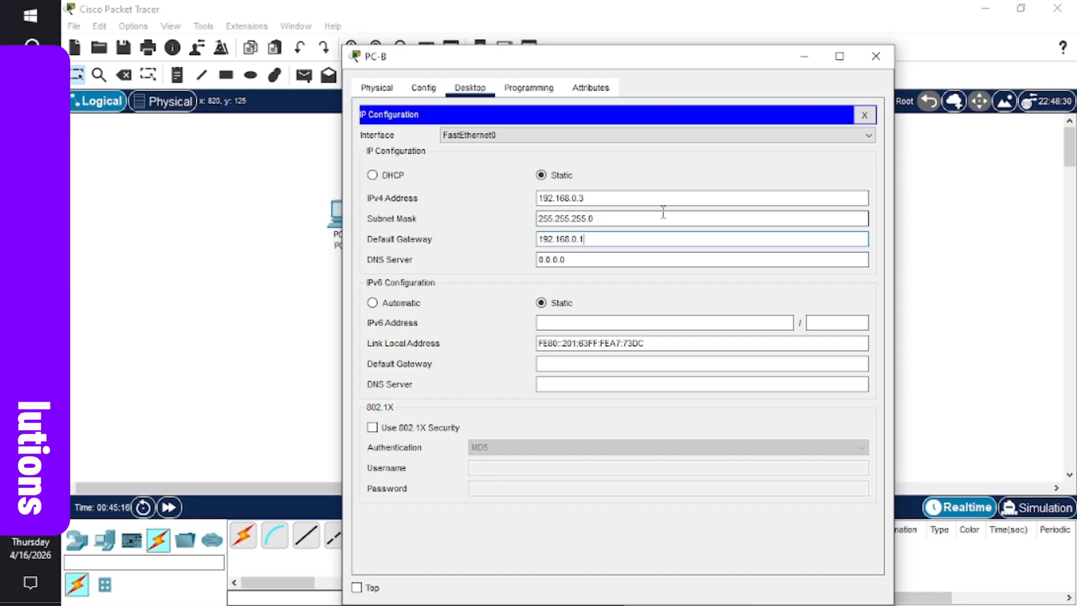
click(876, 57)
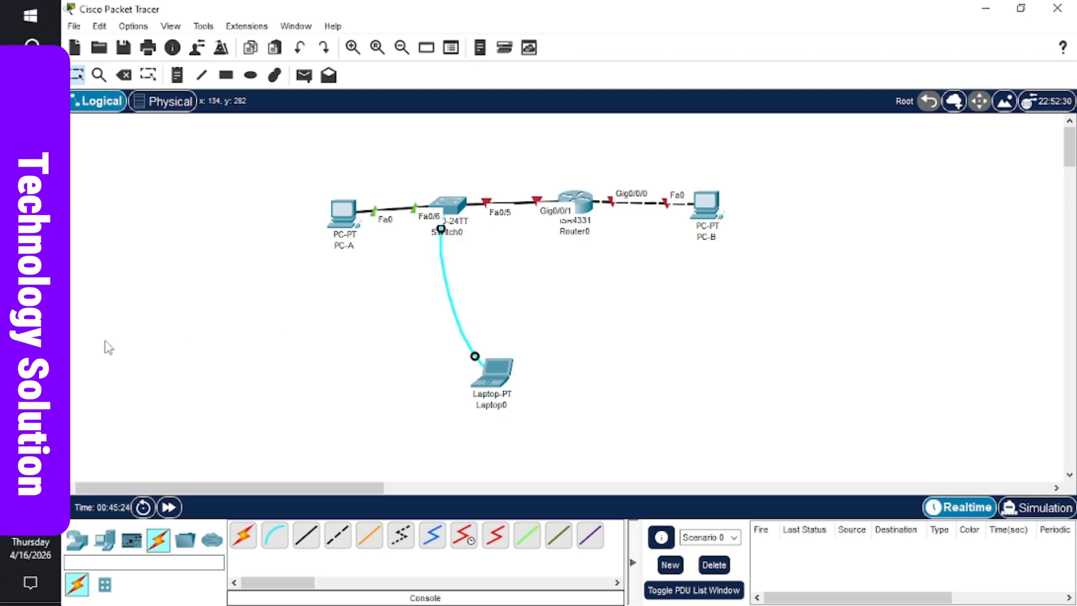
- Read the handout's ping Note and failed-ping question in Word, then return to Packet Tracer
click(151, 303)
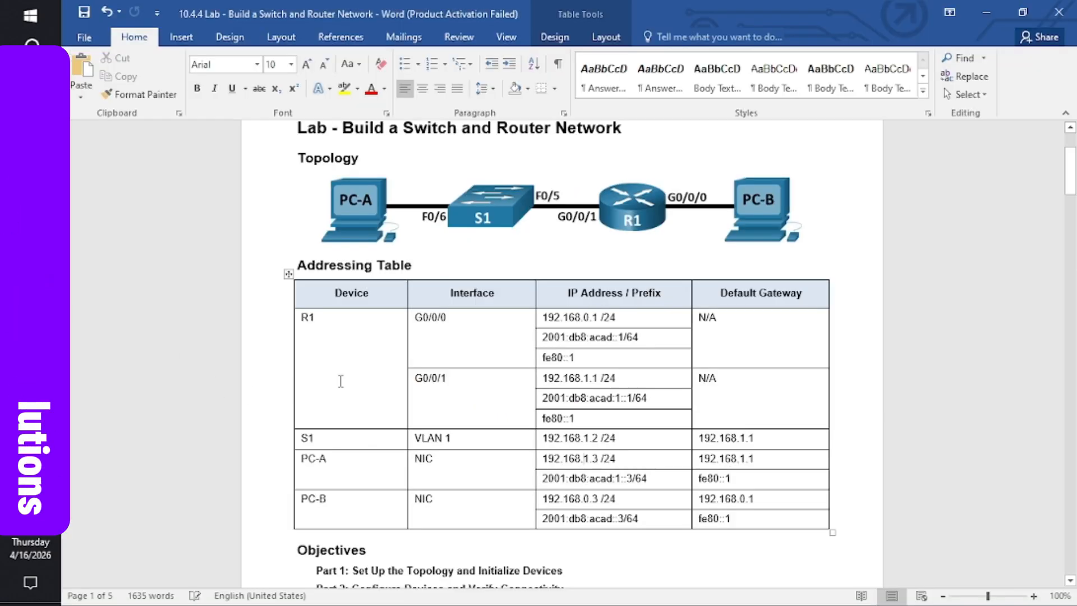
drag(1071, 179, 1072, 331)
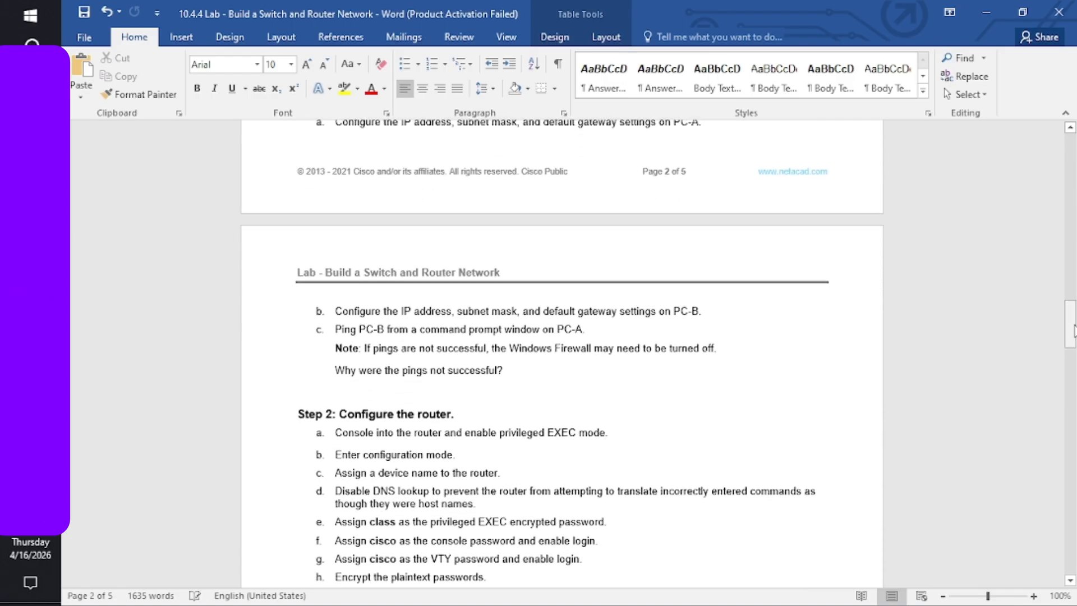
drag(1074, 320, 1072, 313)
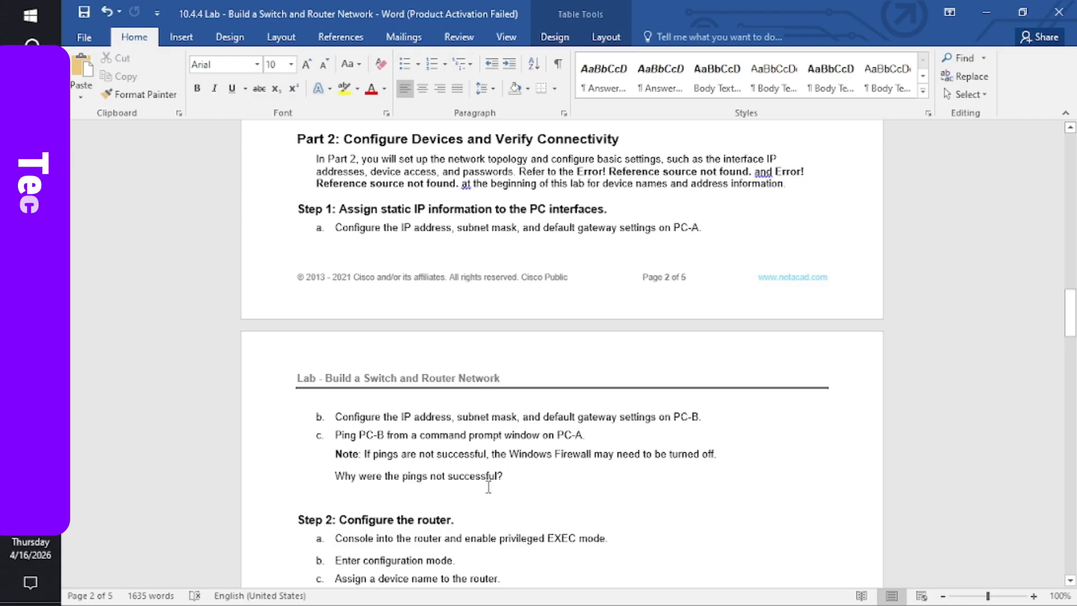
triple_click(535, 453)
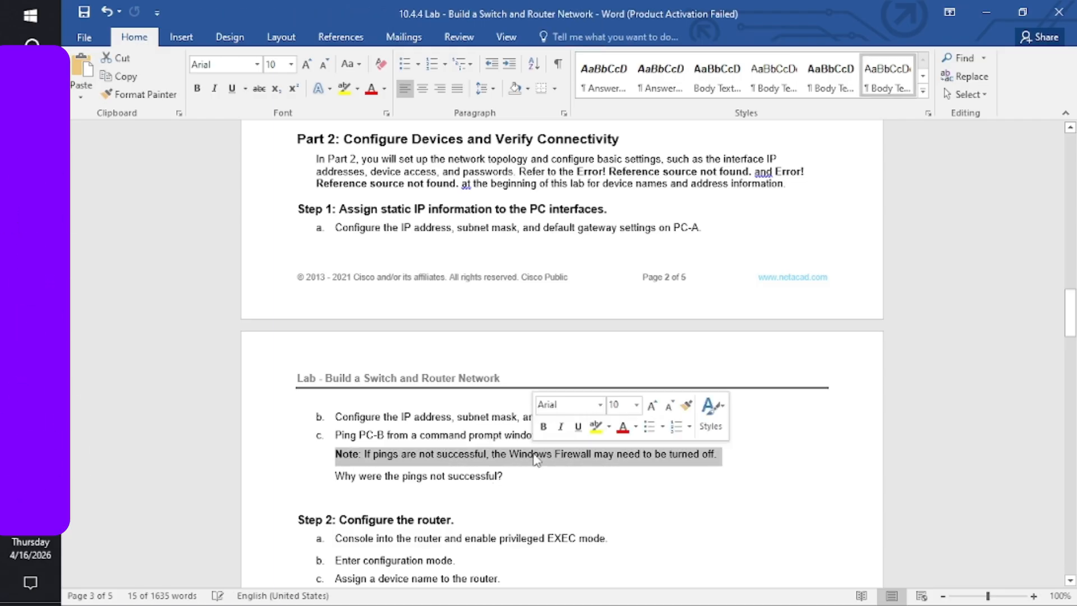
click(476, 475)
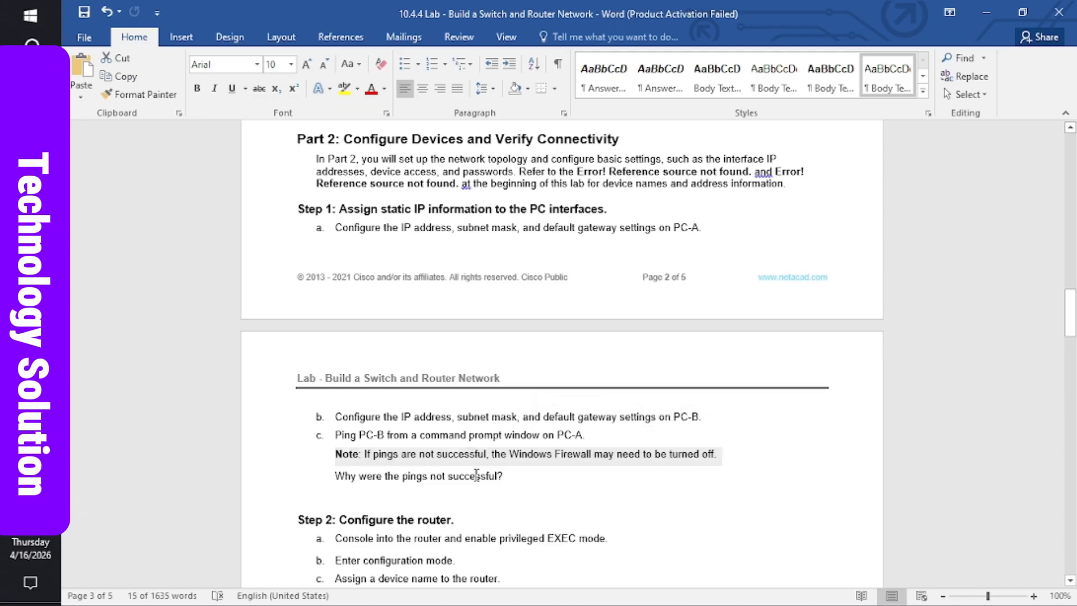
triple_click(476, 474)
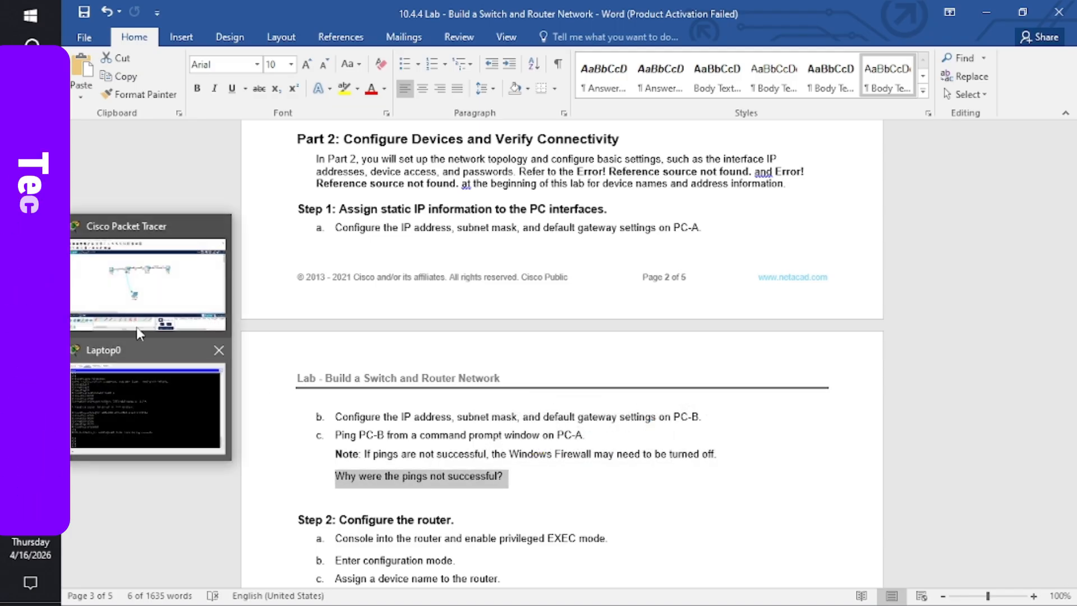
click(137, 314)
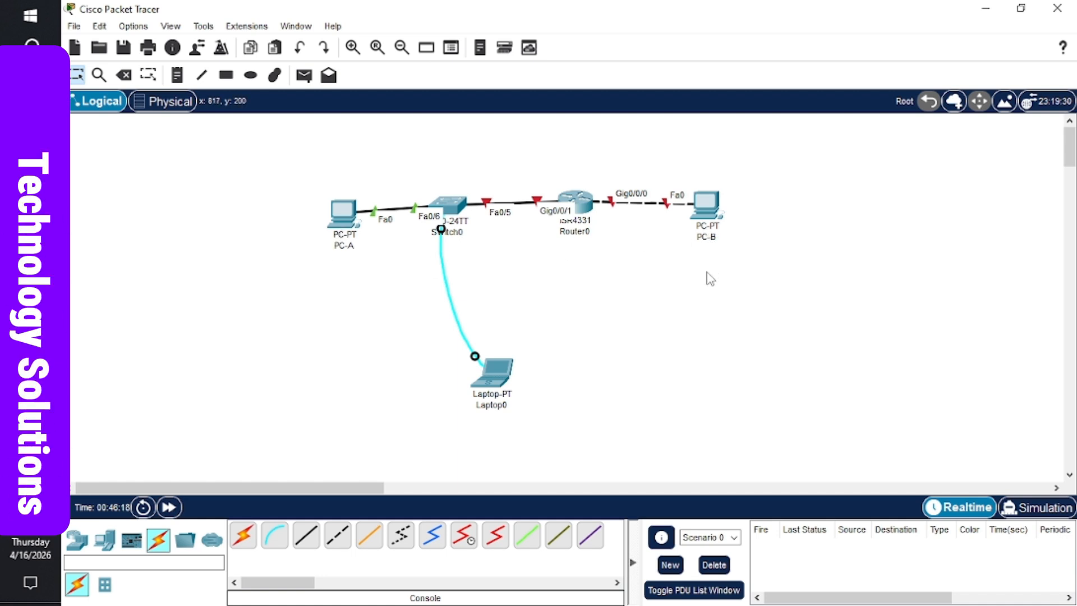
- Run ipconfig in PC-A's command prompt to show its addressing
click(343, 219)
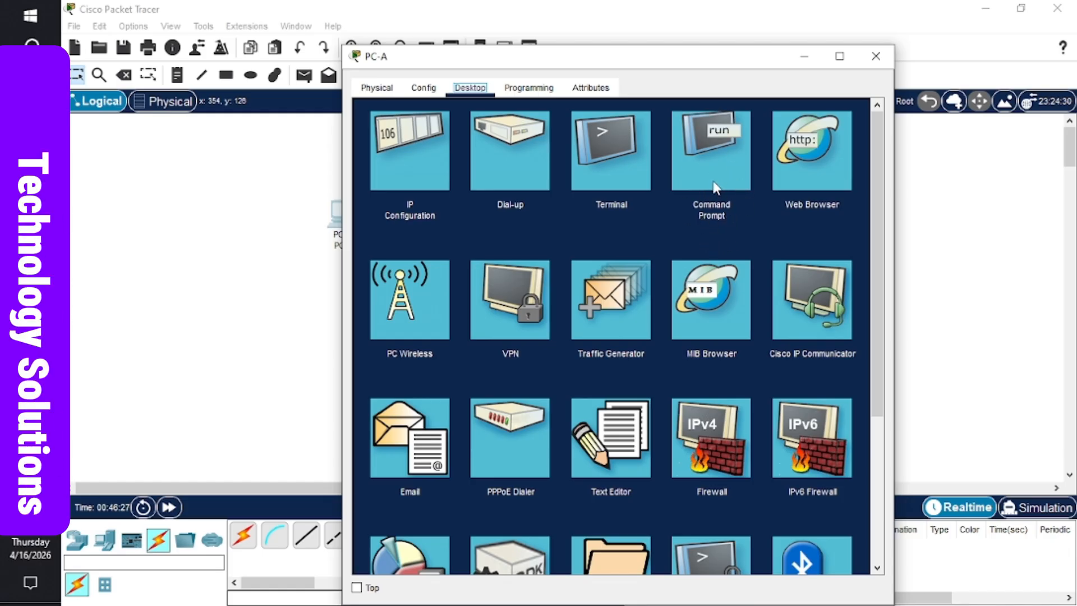
click(711, 153)
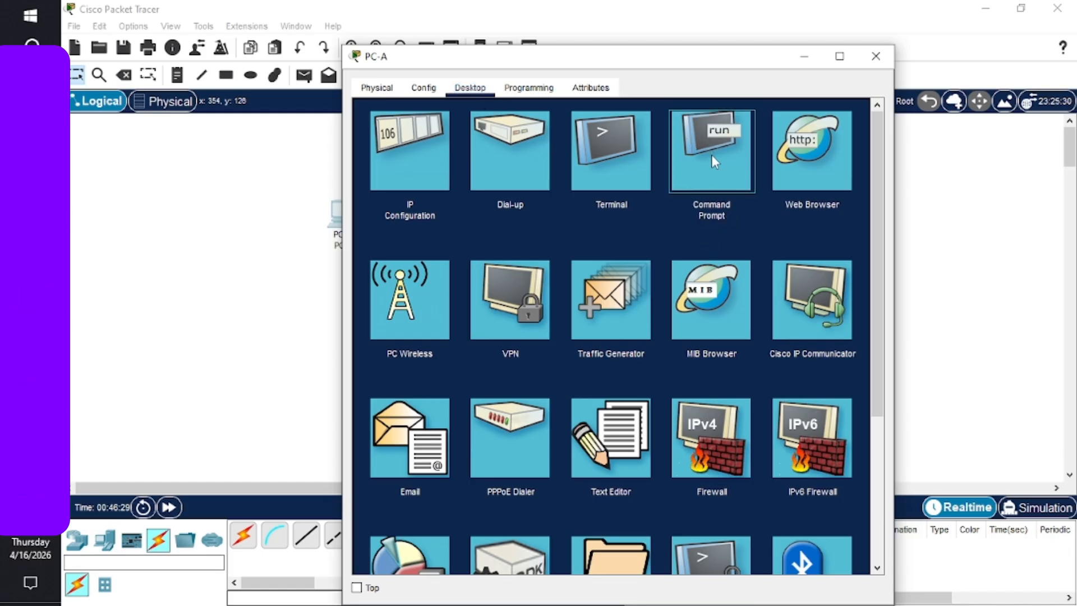
key(Return)
key(Return)
key(Return)
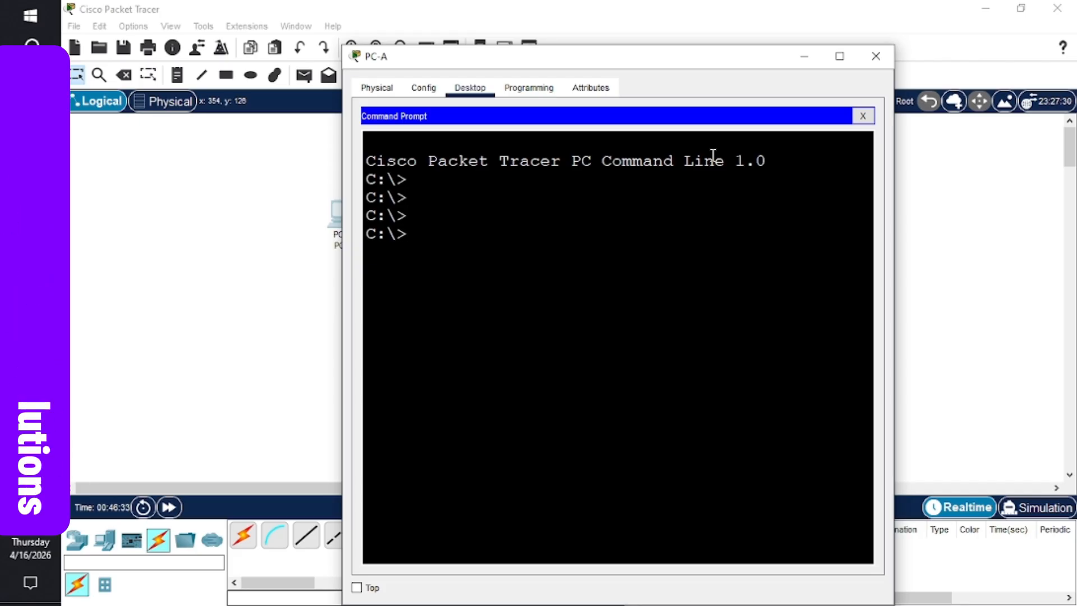
text(i)
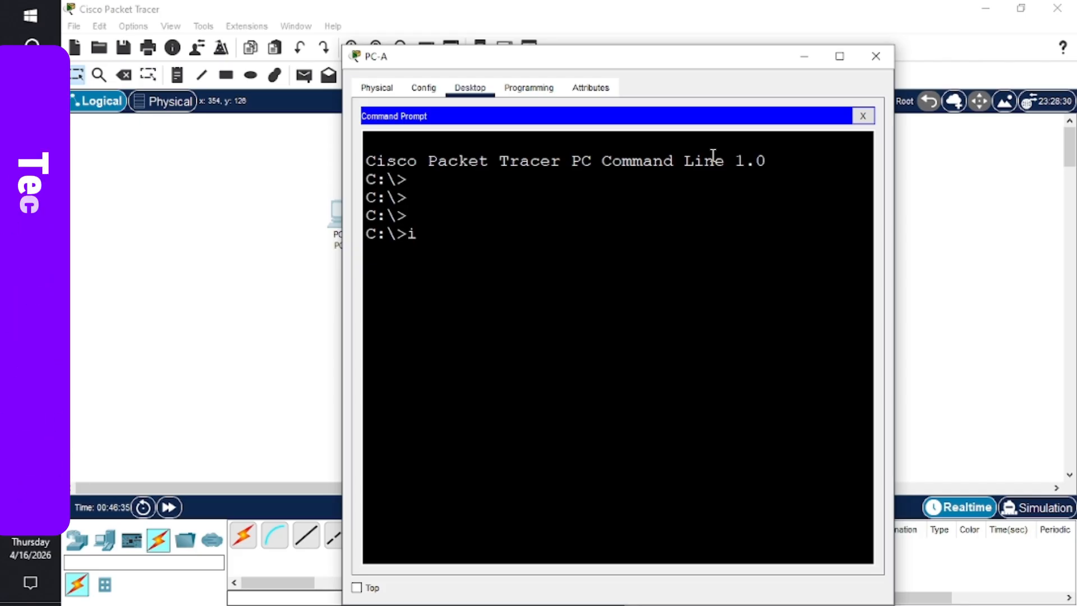
text(pconfig)
key(Return)
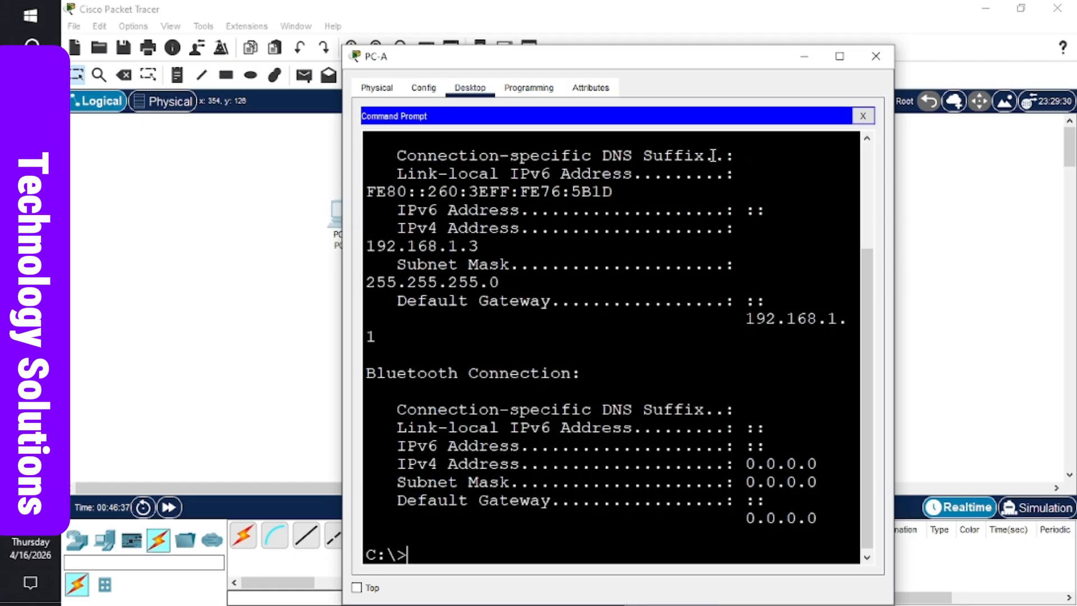
- Maximize the PC-A window and ping PC-B at 192.168.0.3, which times out
click(839, 57)
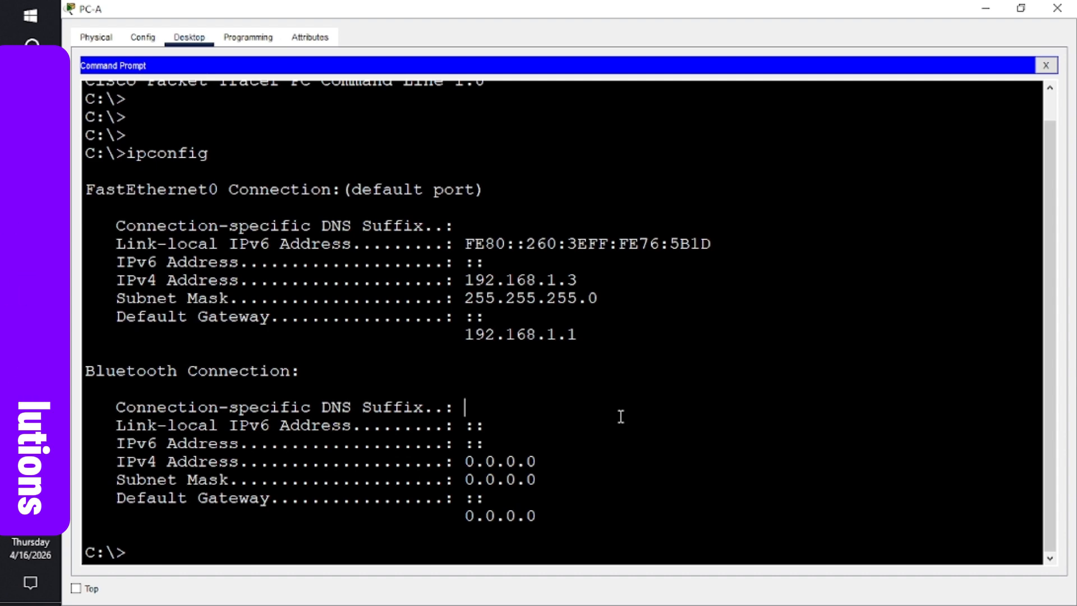
key(Return)
key(Return)
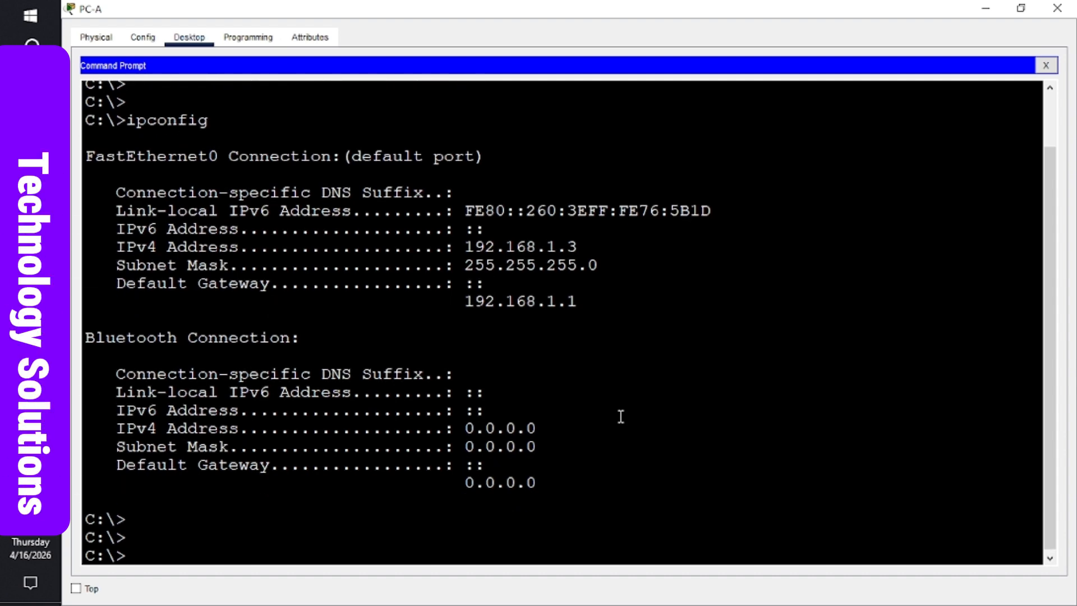
text(ping )
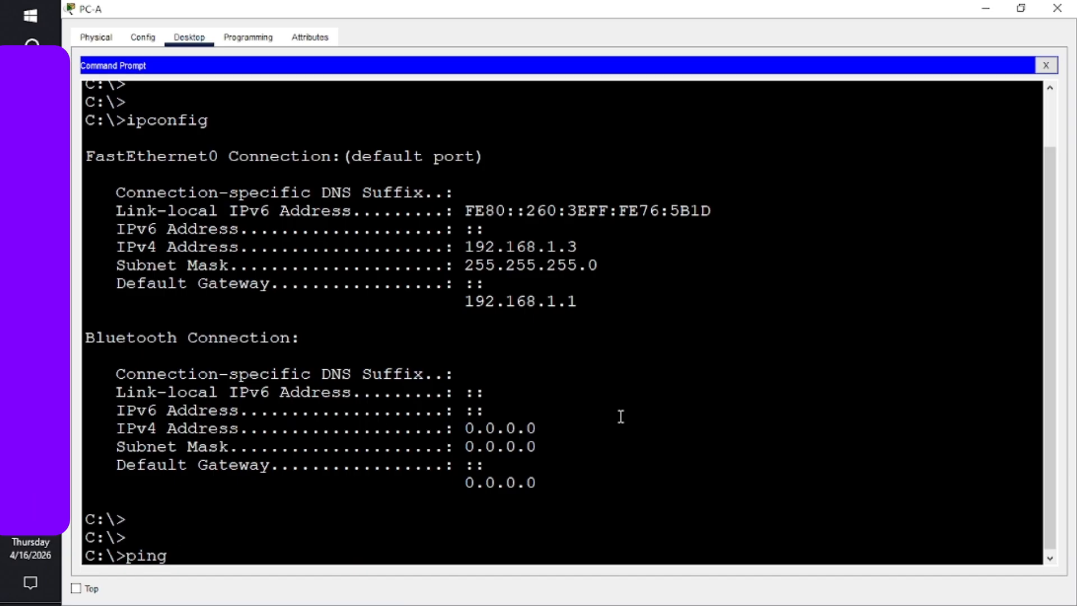
text(192.)
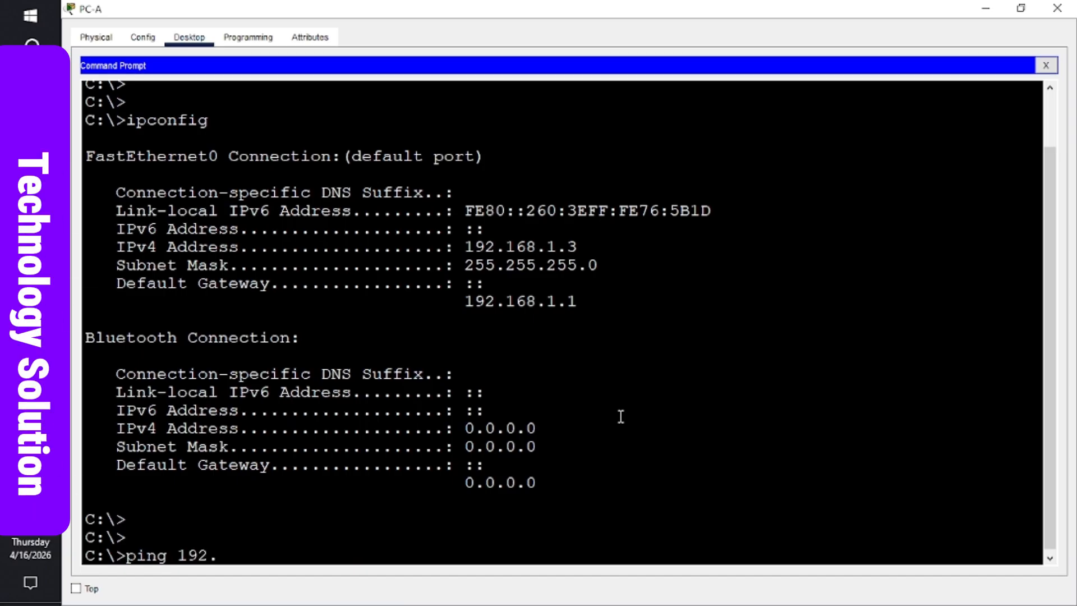
text(168.0.3)
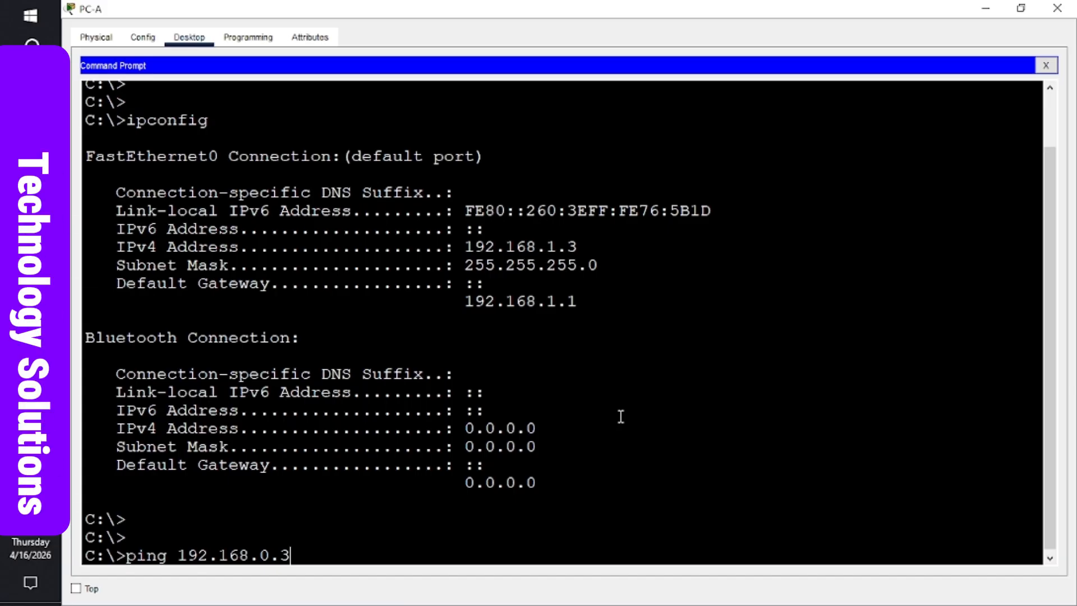
key(Return)
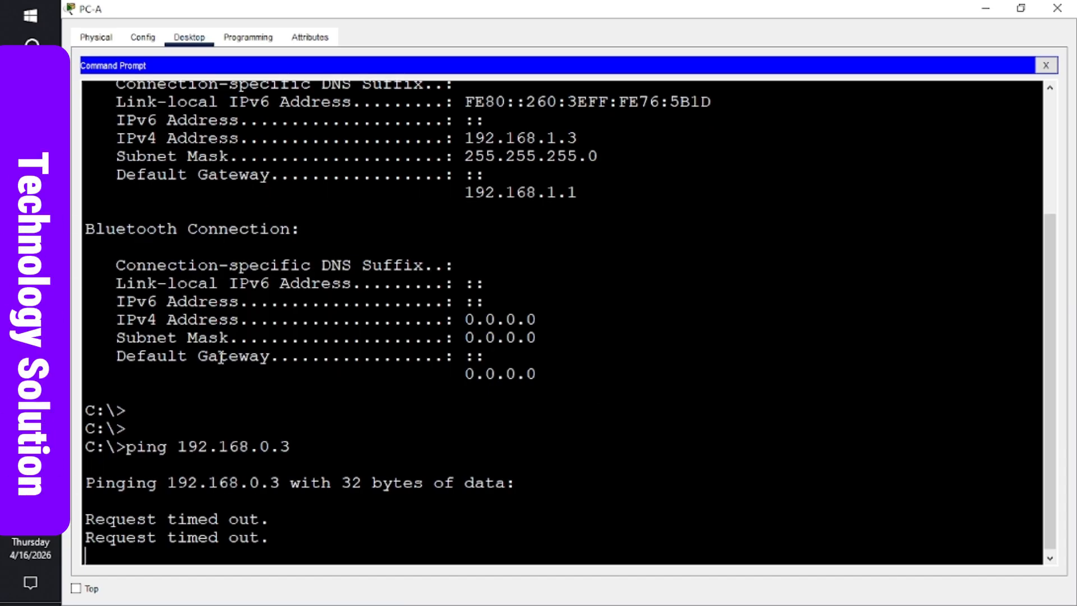
- Review the unsuccessful-ping question in the Word handout and return to Packet Tracer
mouse_move(30, 300)
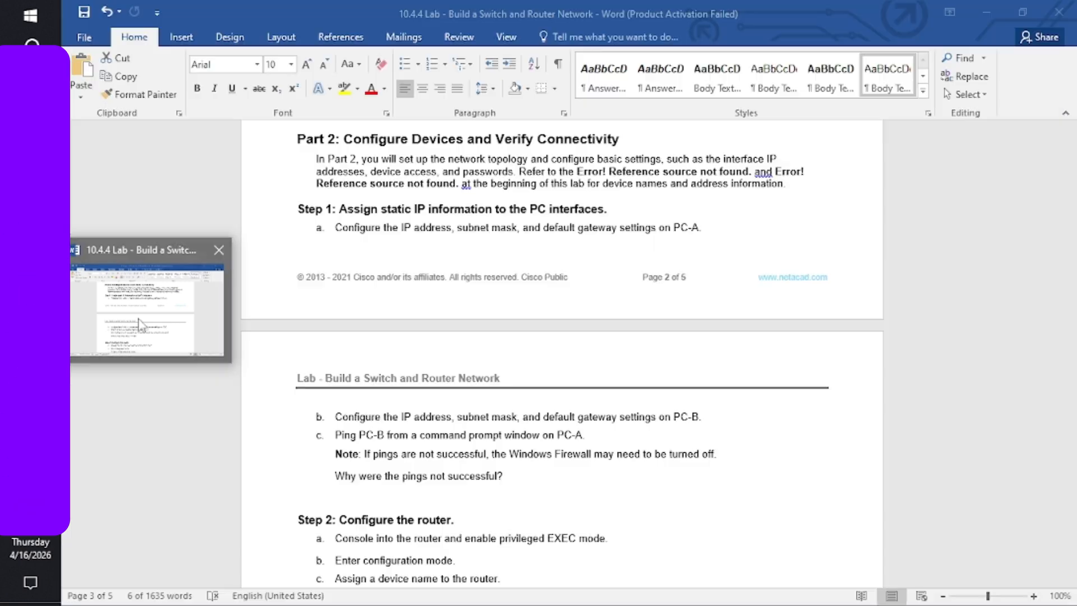
click(138, 324)
triple_click(426, 475)
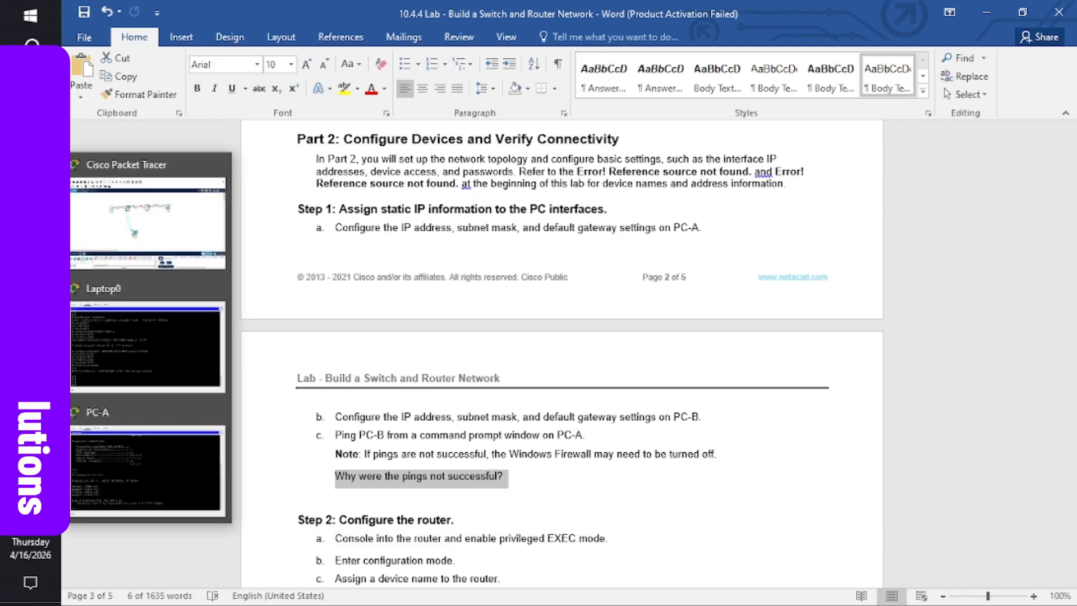
click(136, 236)
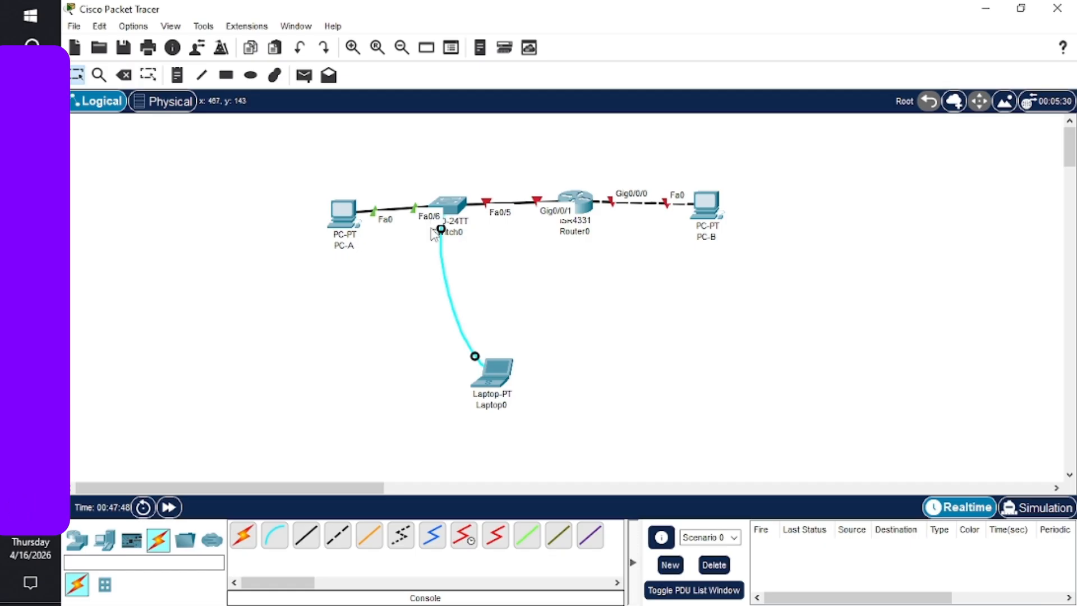
- Add a generic End Devices PC, PC2, below PC-A on the canvas
click(104, 540)
click(243, 537)
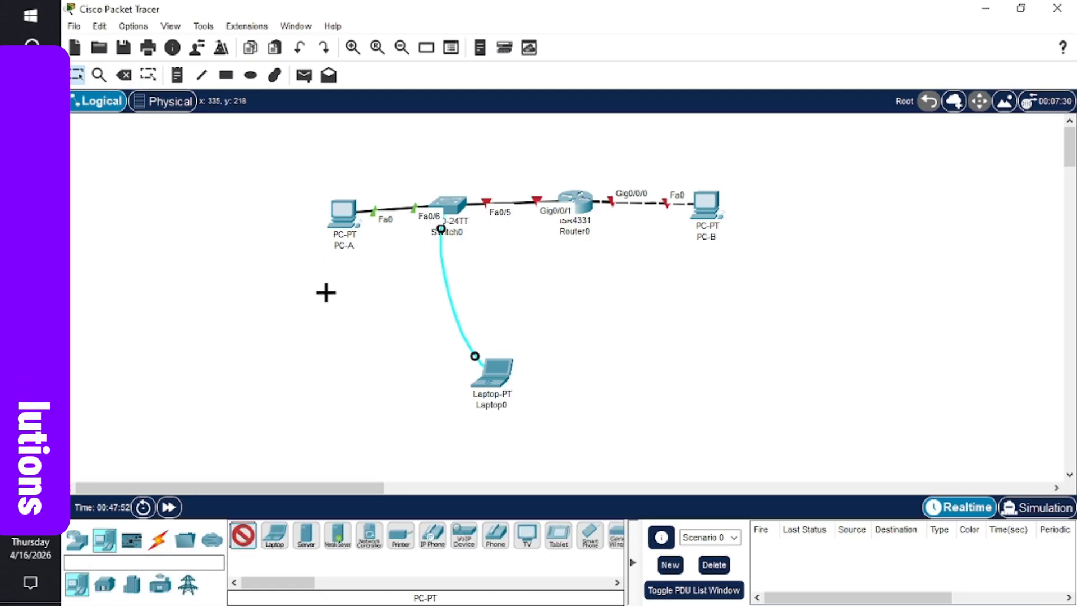
click(339, 321)
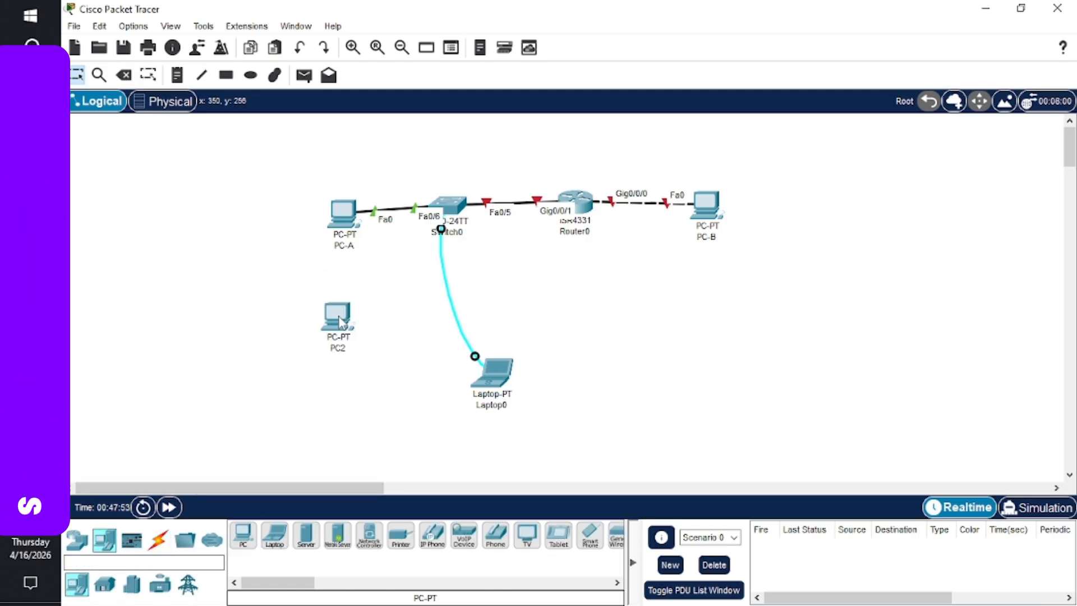
- Run a copper straight-through cable from PC2 FastEthernet0 to Switch0 FastEthernet0/4
click(158, 540)
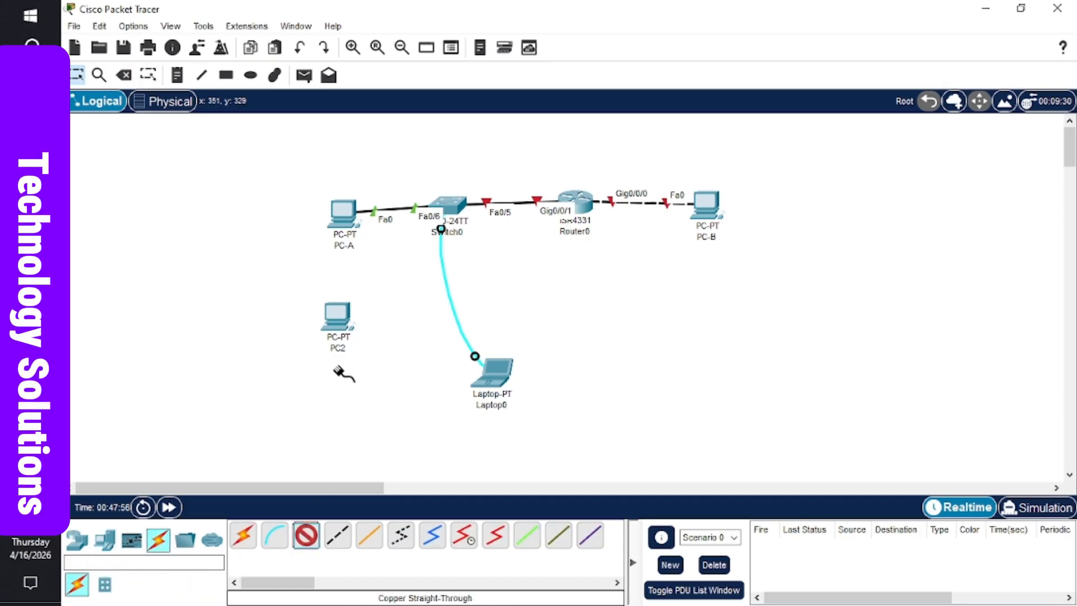
click(340, 324)
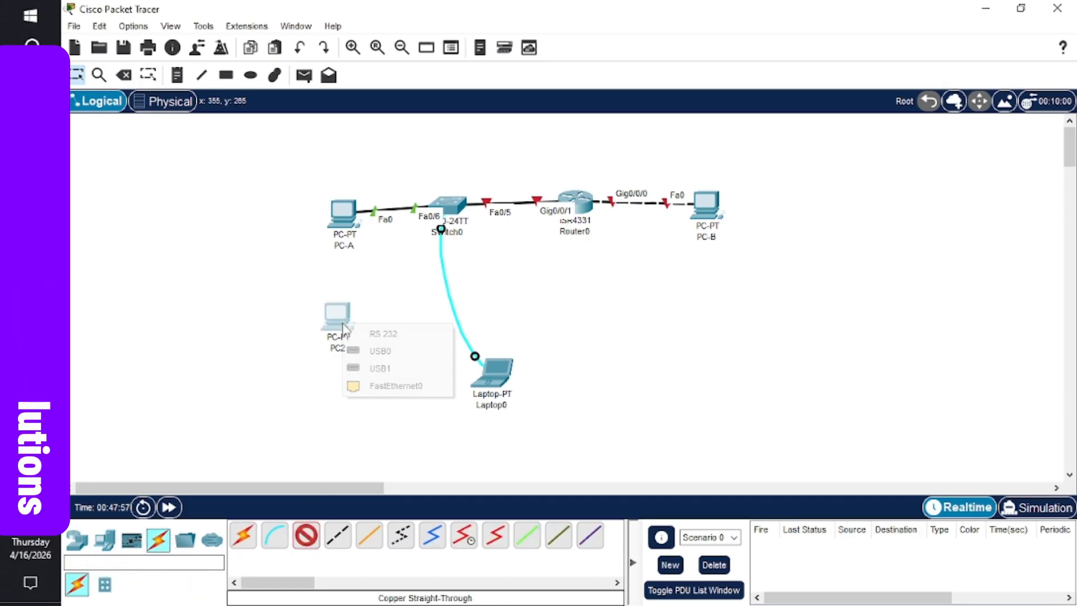
click(399, 386)
click(456, 209)
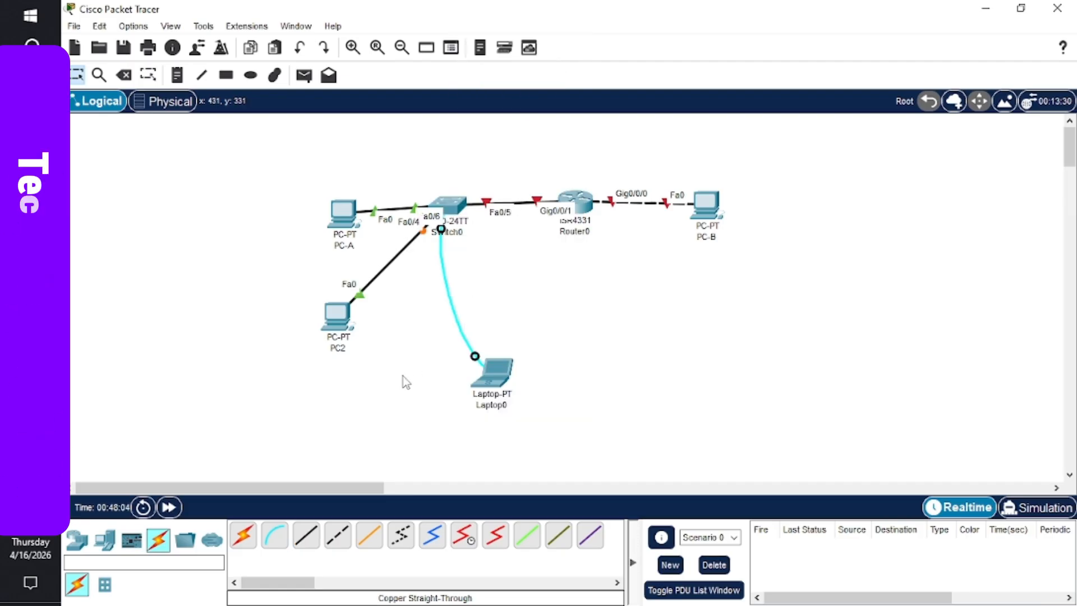
- In PC2's IP Configuration, enter 192.168.1.4 and replace the default gateway with 192.168.1.1
click(346, 324)
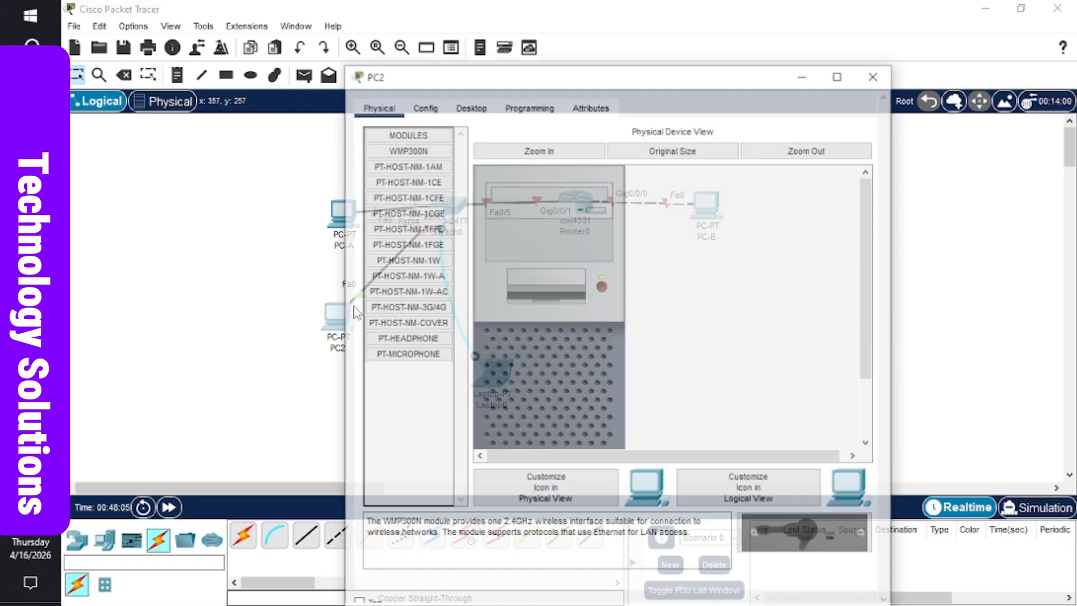
click(485, 90)
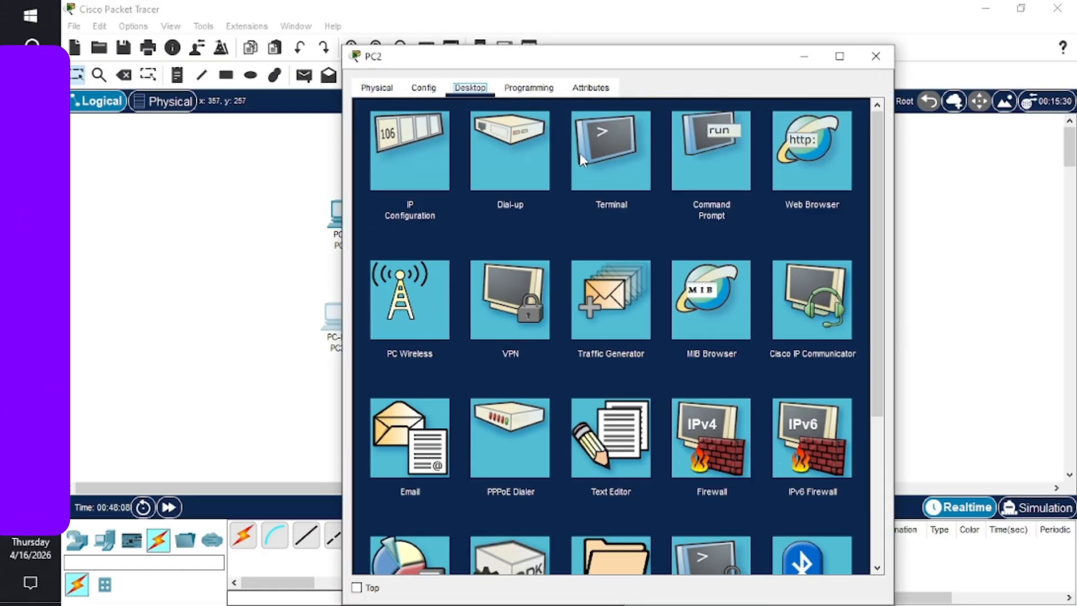
click(411, 181)
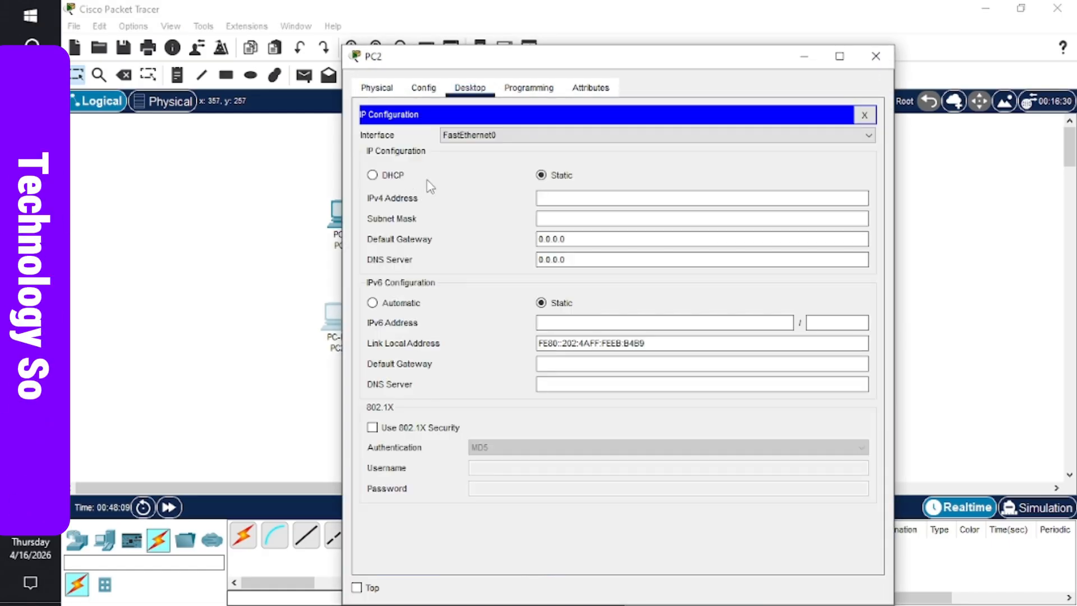
click(567, 193)
text(192)
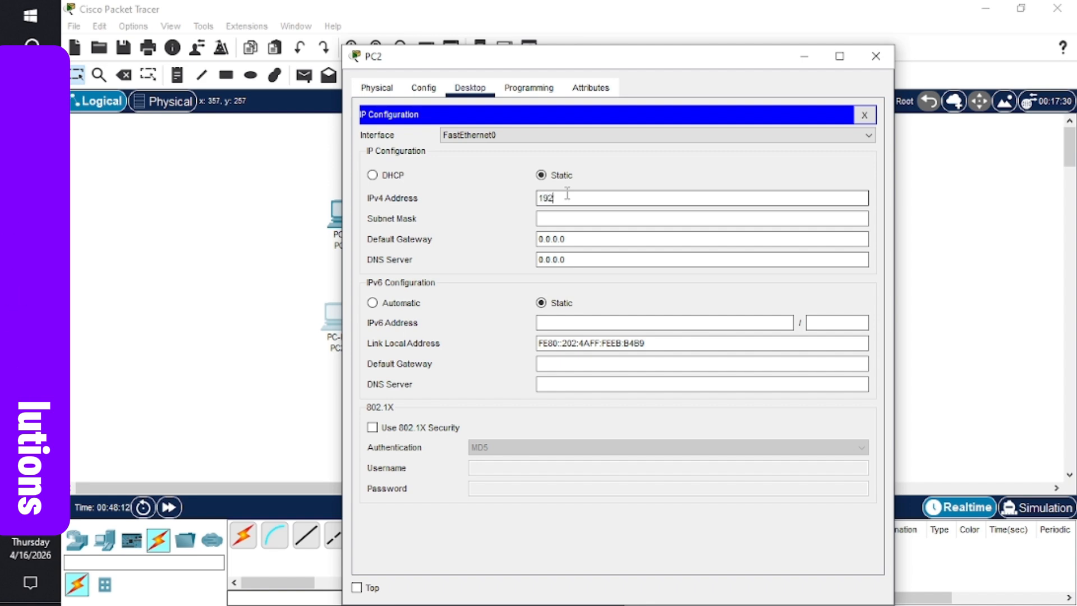
text(.168.1.)
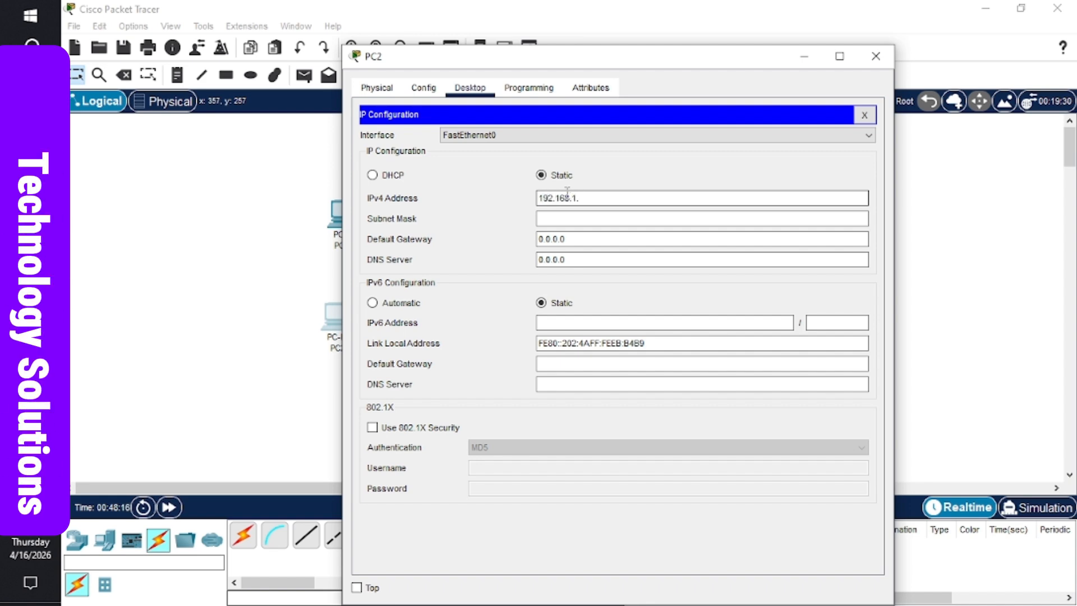
text(4)
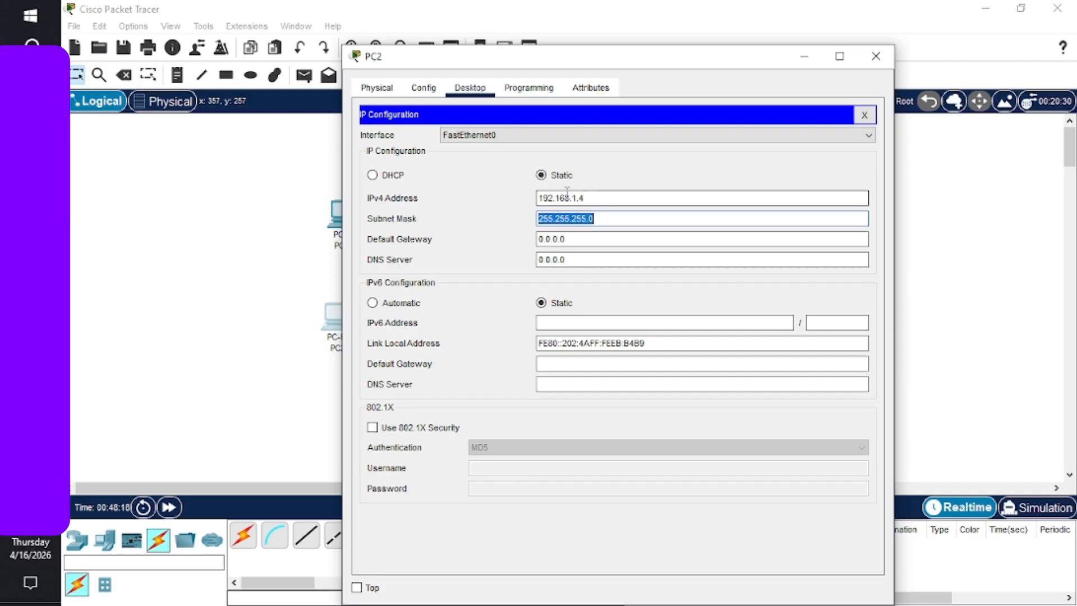
triple_click(573, 240)
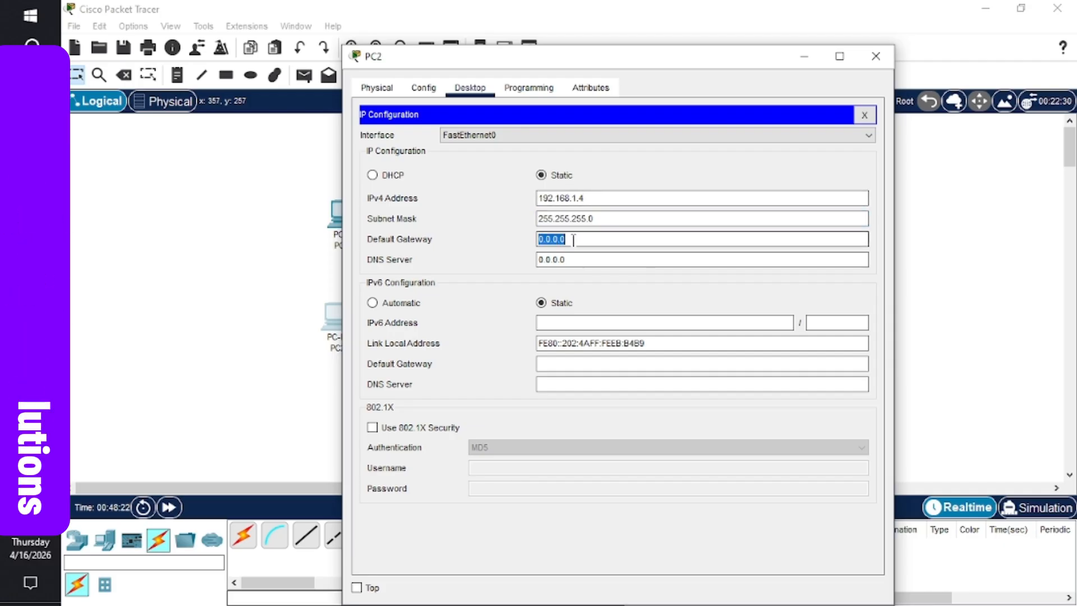
text(192)
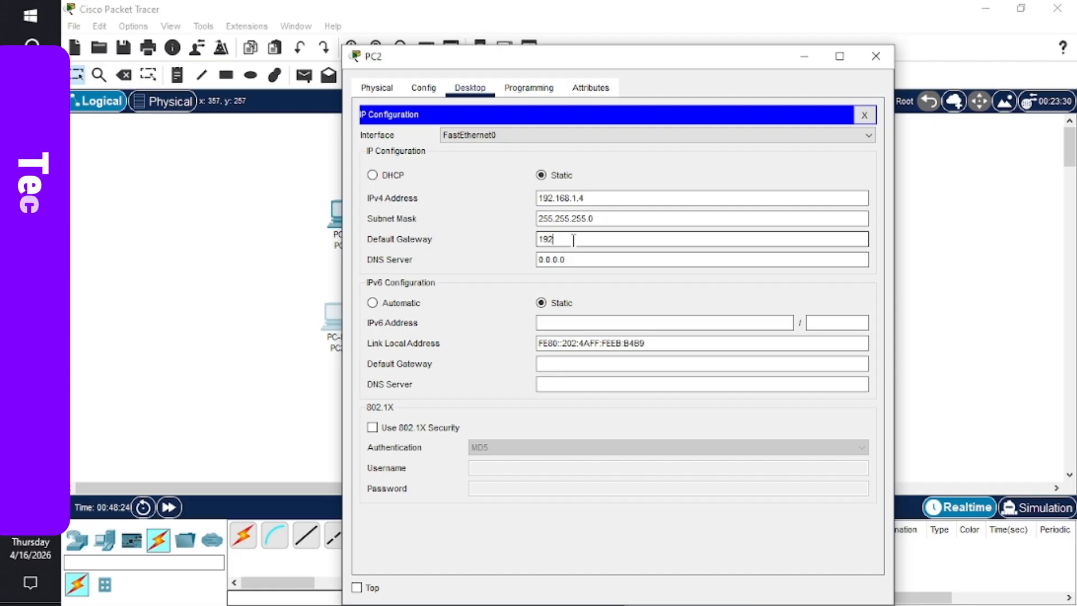
text(.1)
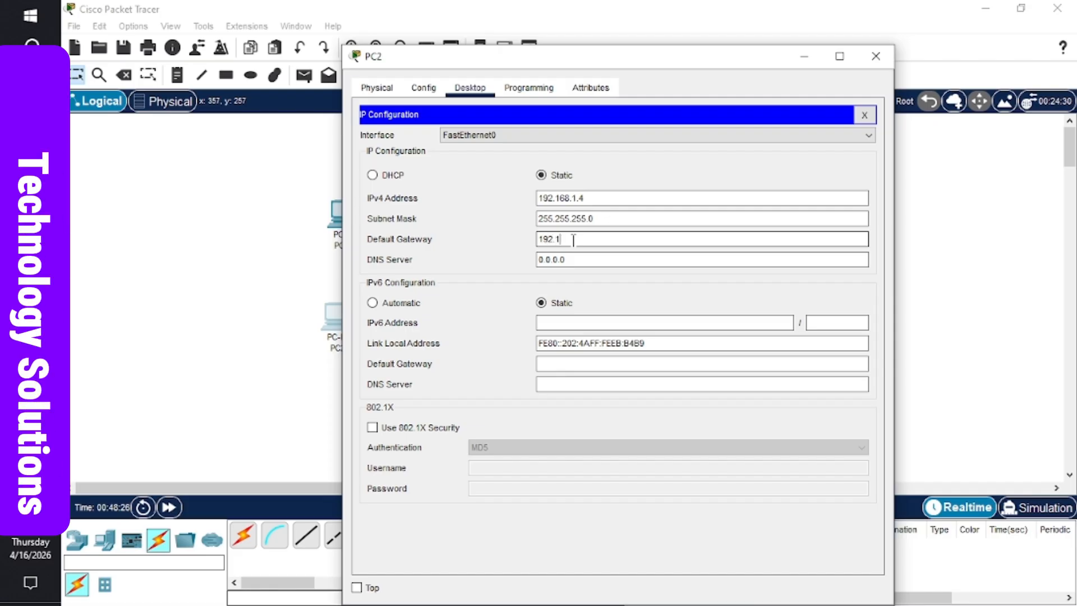
text(68)
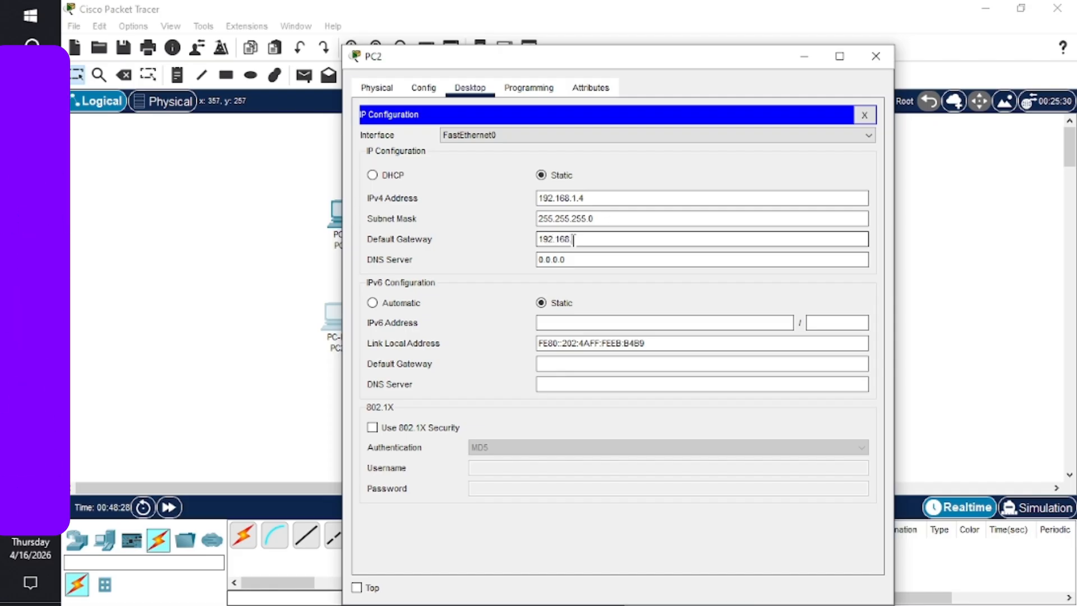
text(.1.1)
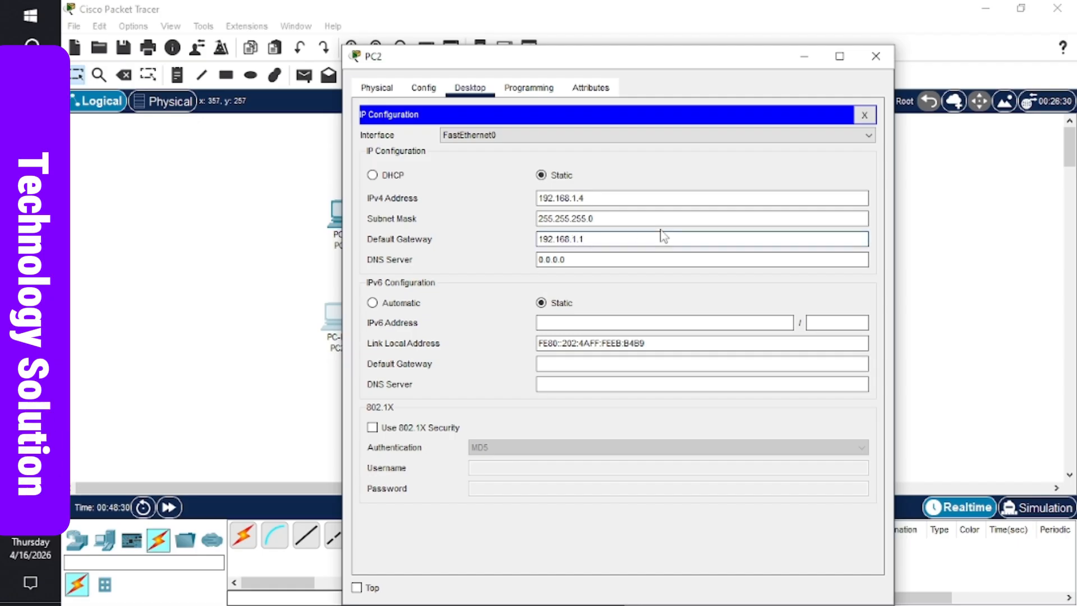
- From PC-A's command prompt, ping PC2 at 192.168.1.4 and get replies with 0% loss
click(876, 56)
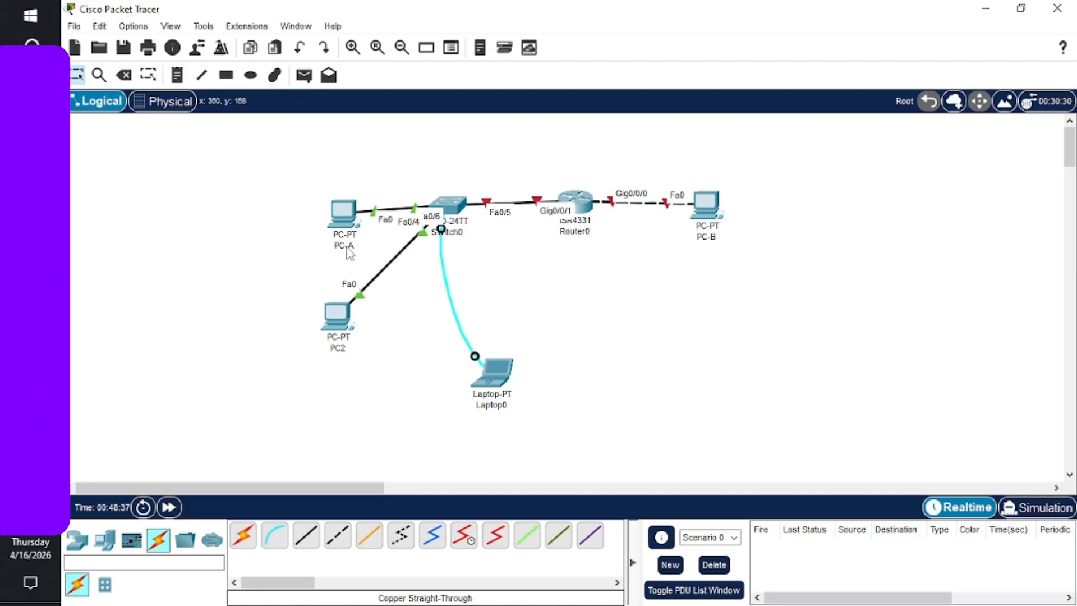
click(343, 215)
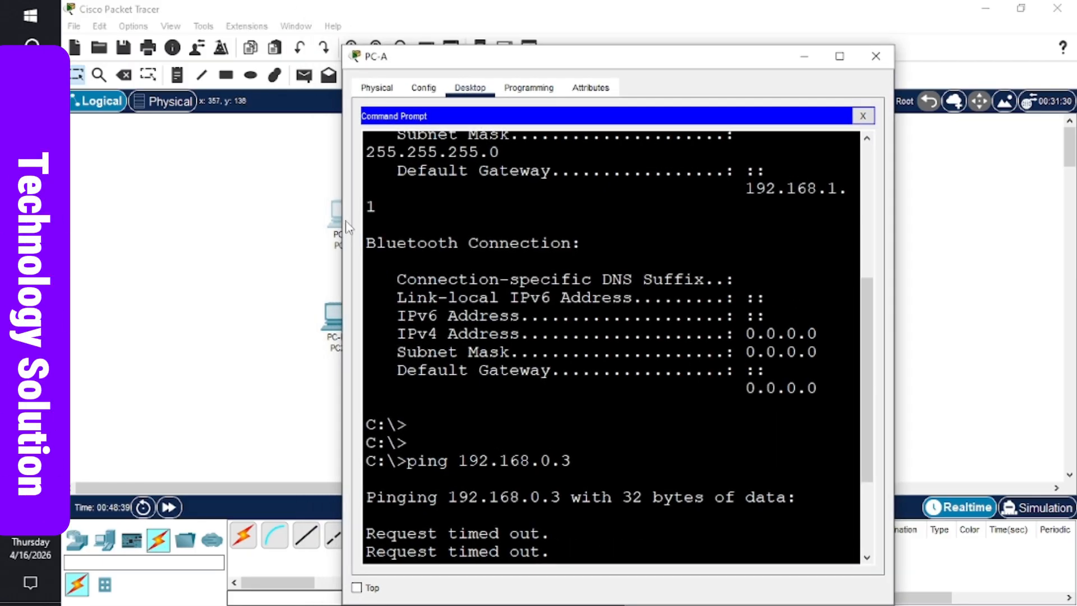
click(839, 56)
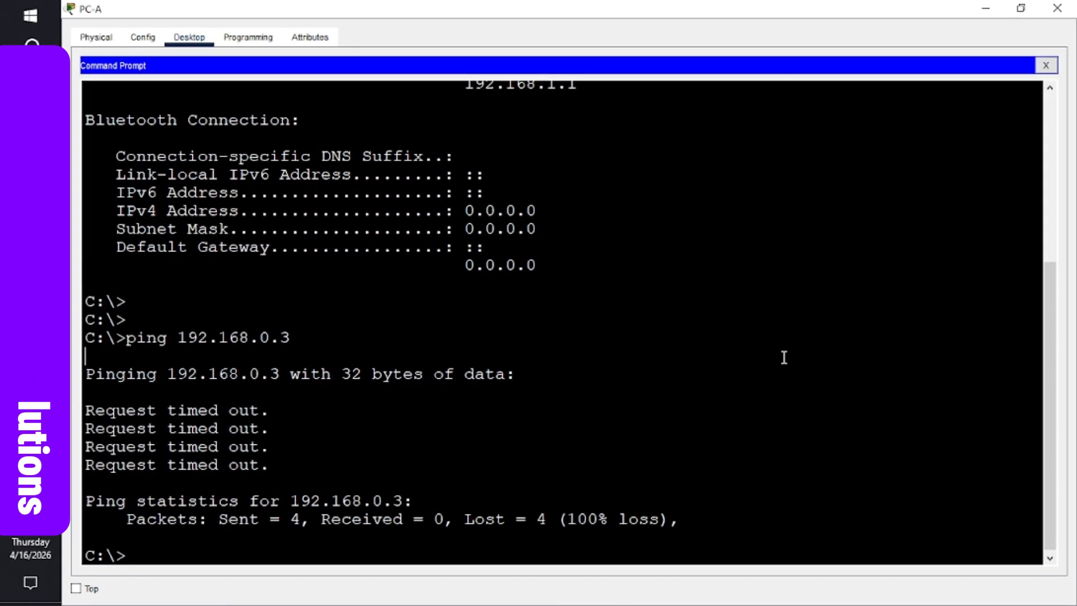
key(Return)
key(Return)
key(Return)
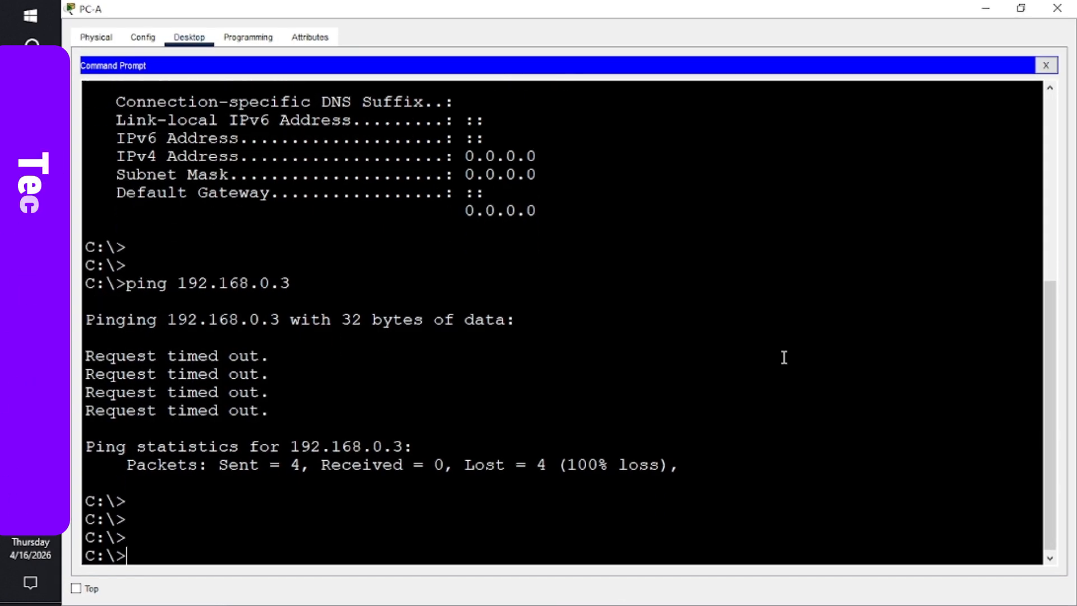
key(Up)
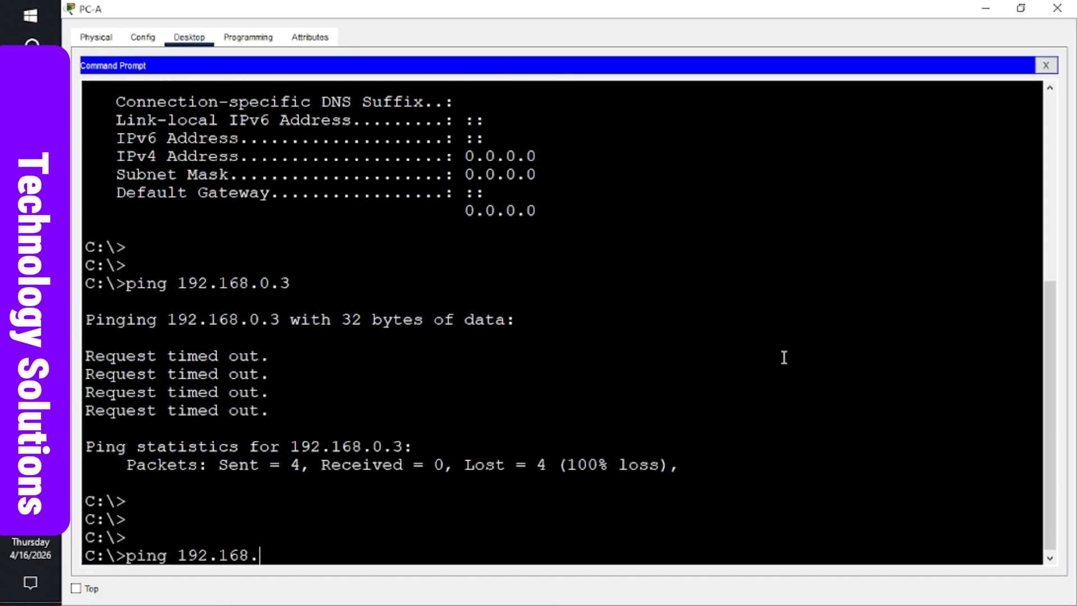
text(1,)
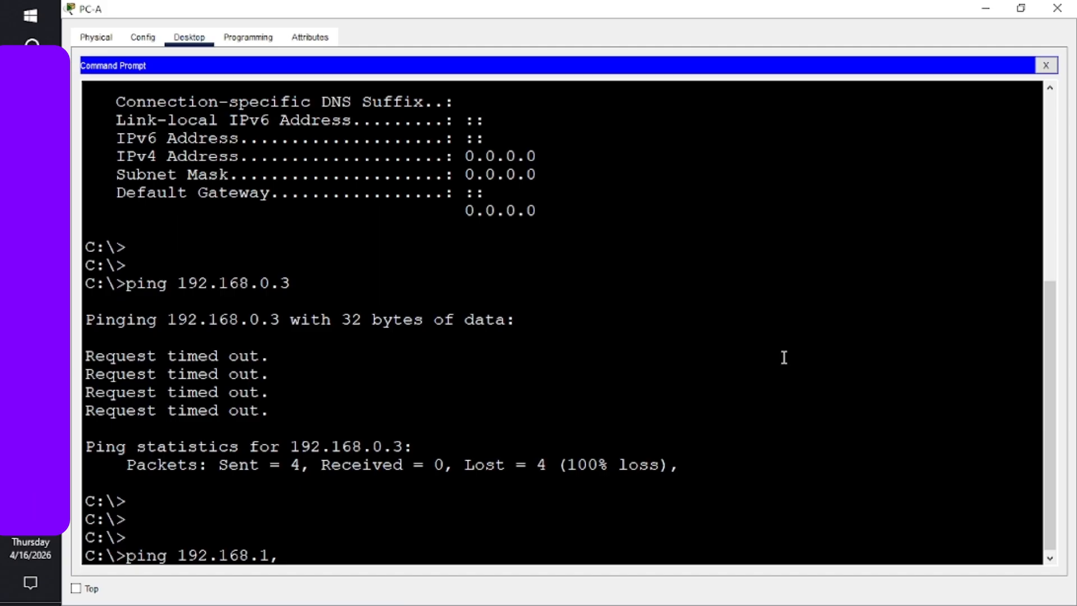
key(BackSpace)
key(BackSpace)
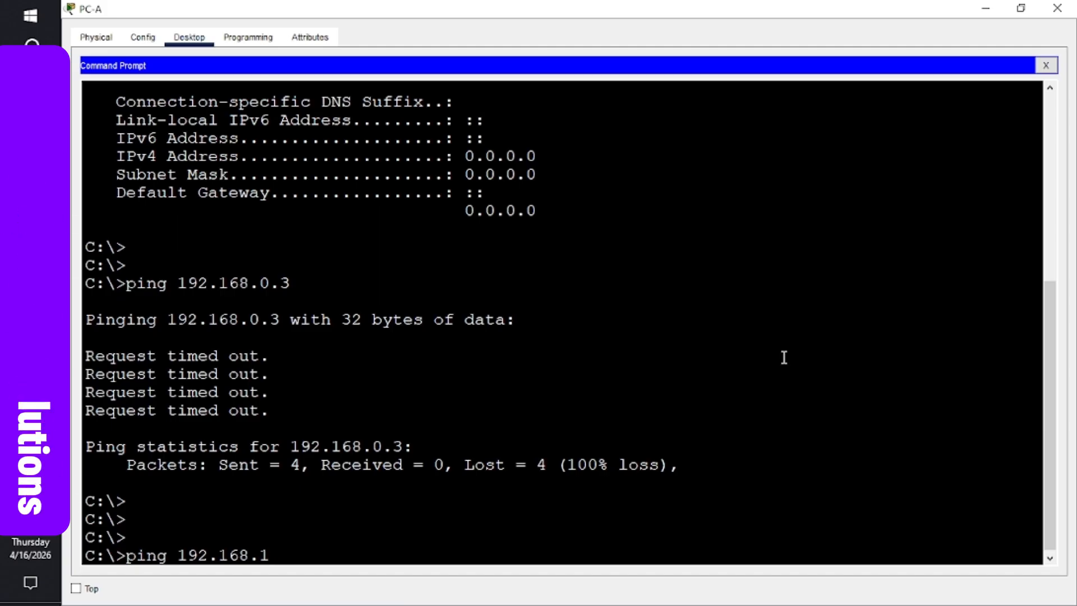
text(.)
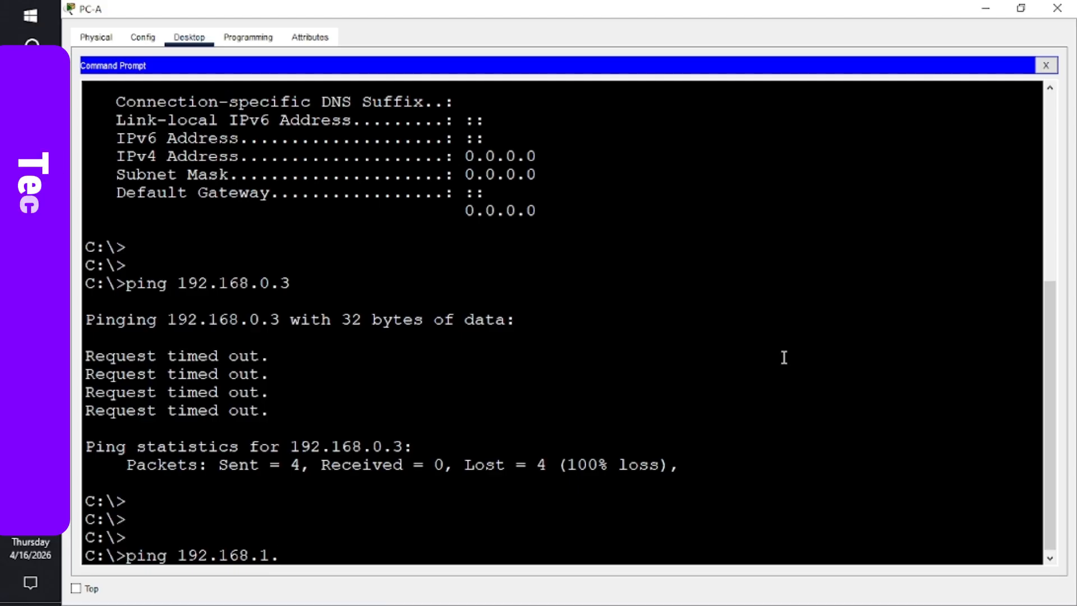
text(4)
key(Return)
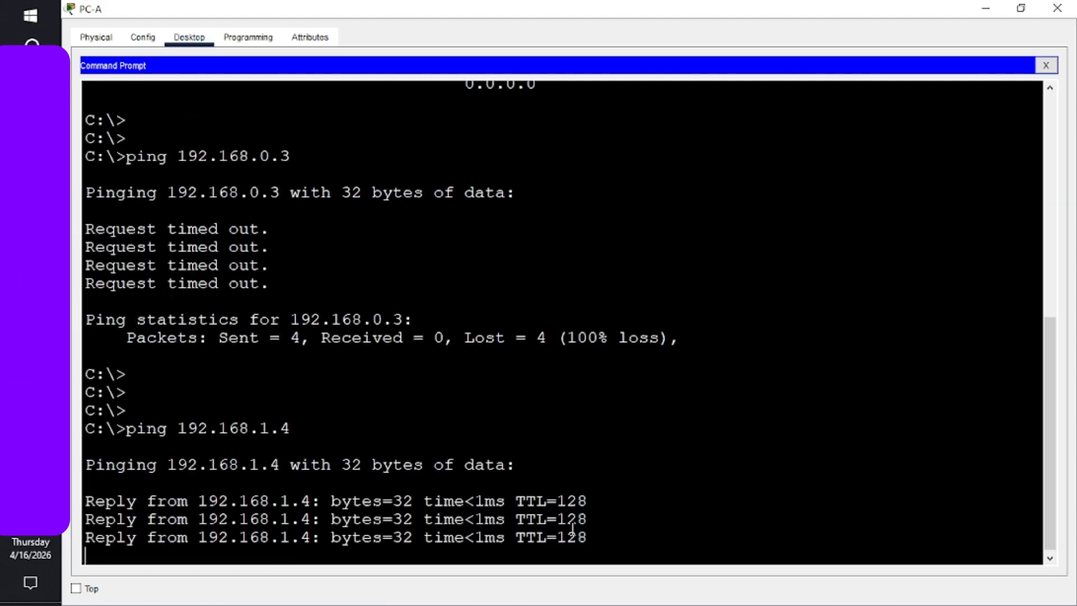
click(1055, 9)
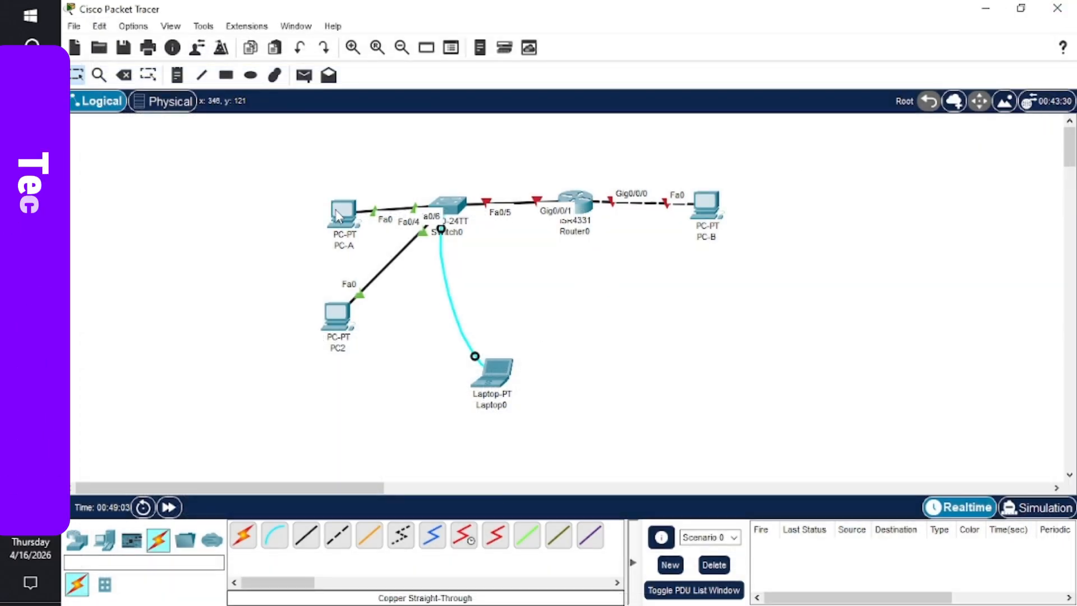
- Drag PC-A left on the canvas and check Router0's ISR4331 interface info
drag(337, 218, 298, 223)
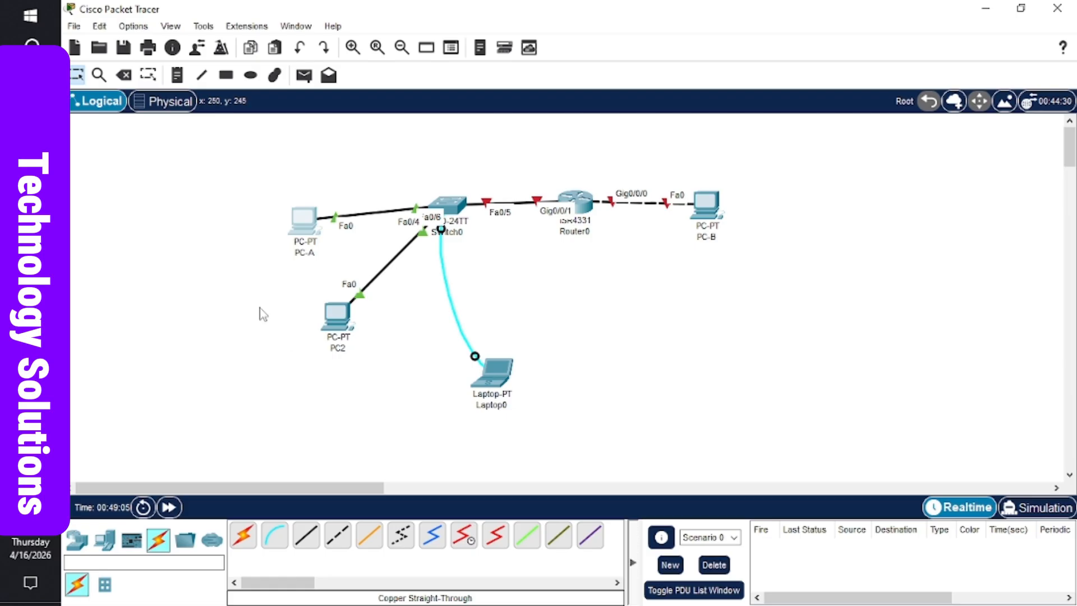
mouse_move(311, 233)
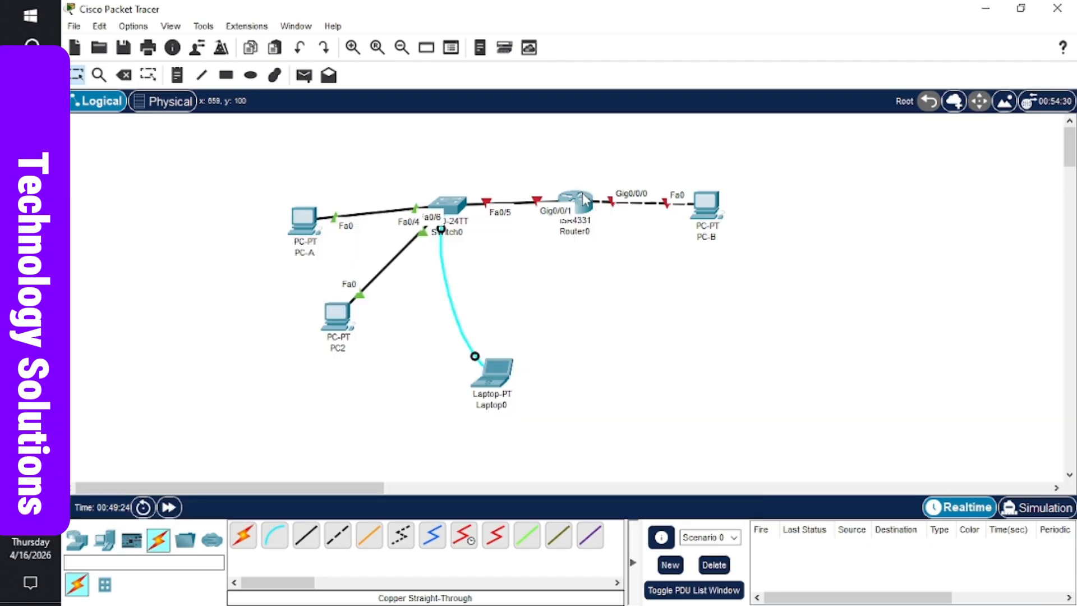
mouse_move(583, 199)
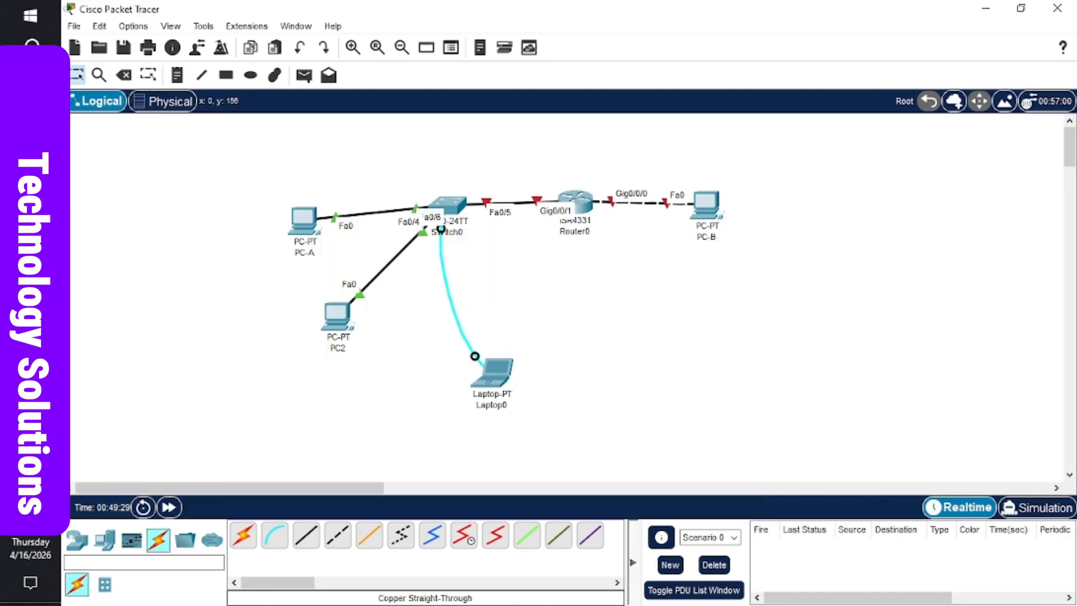
- Bring the Word lab handout forward and scroll to Step 2's router tasks a through o
click(31, 213)
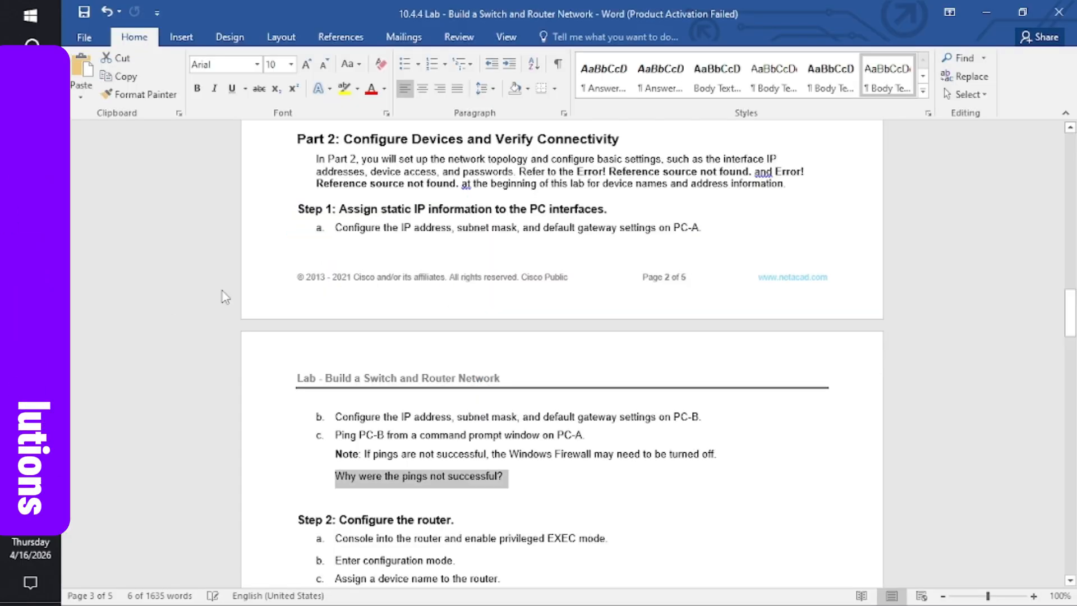
click(373, 363)
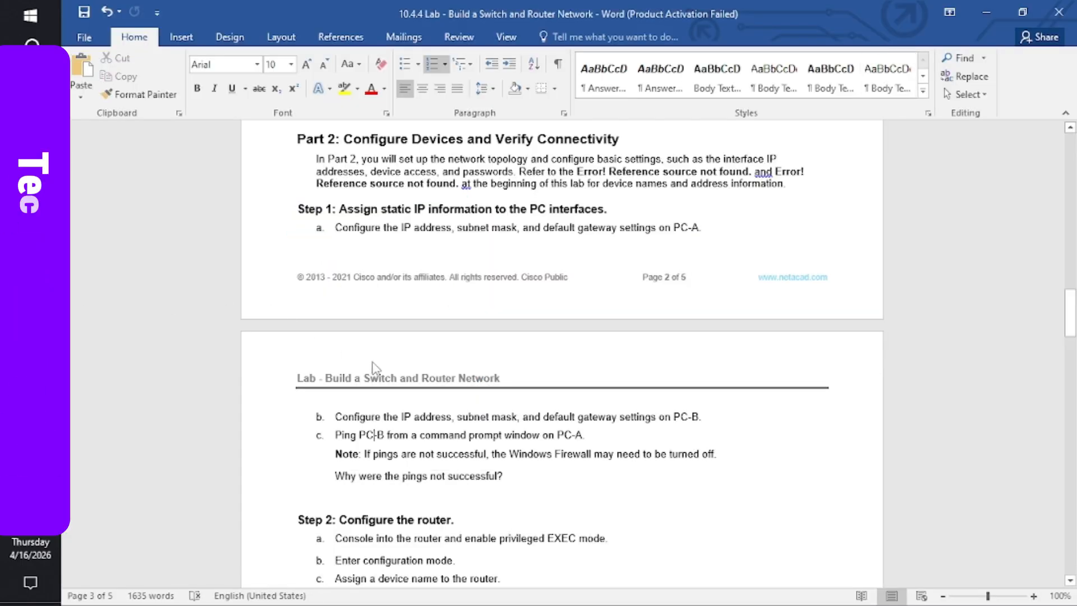
scroll(373, 366, down, 3)
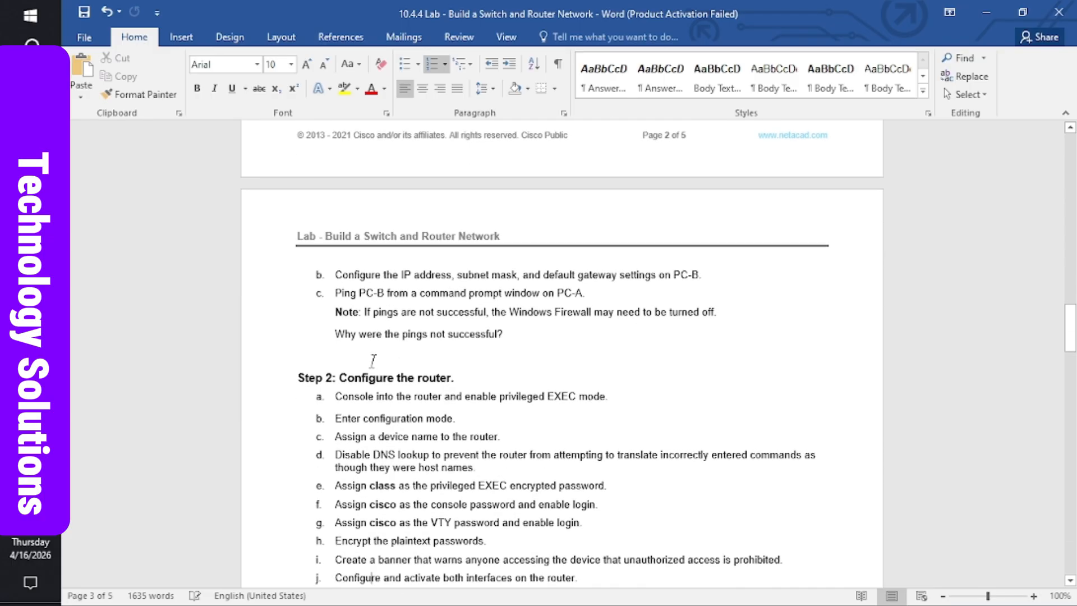
key(Down)
key(Down)
key(Down)
key(Down)
key(Down)
key(Down)
key(Down)
key(Down)
key(Down)
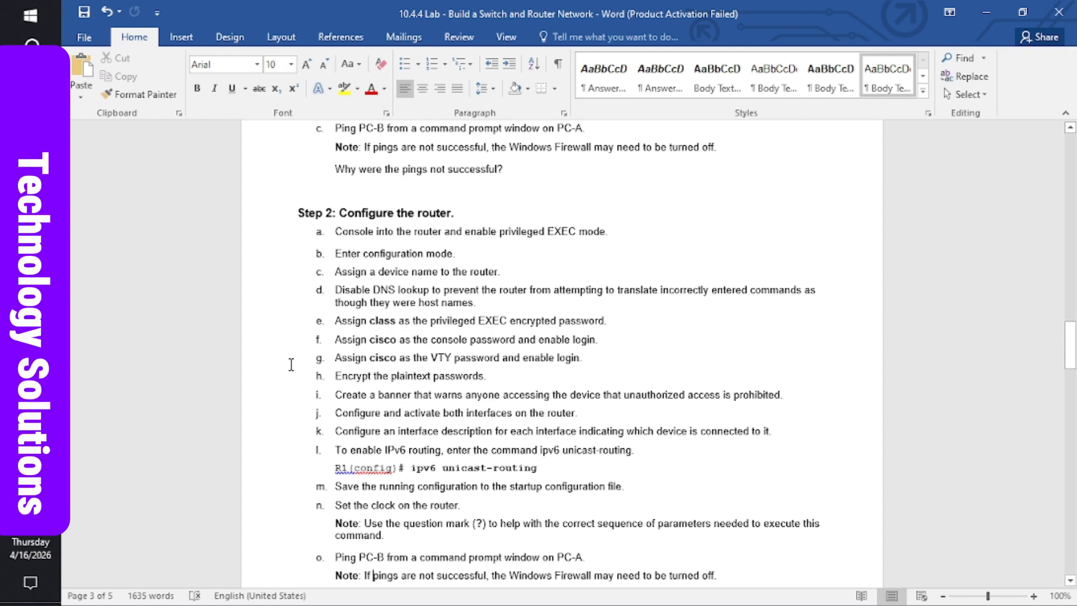
- Bring the main Packet Tracer topology window to the front
mouse_move(30, 336)
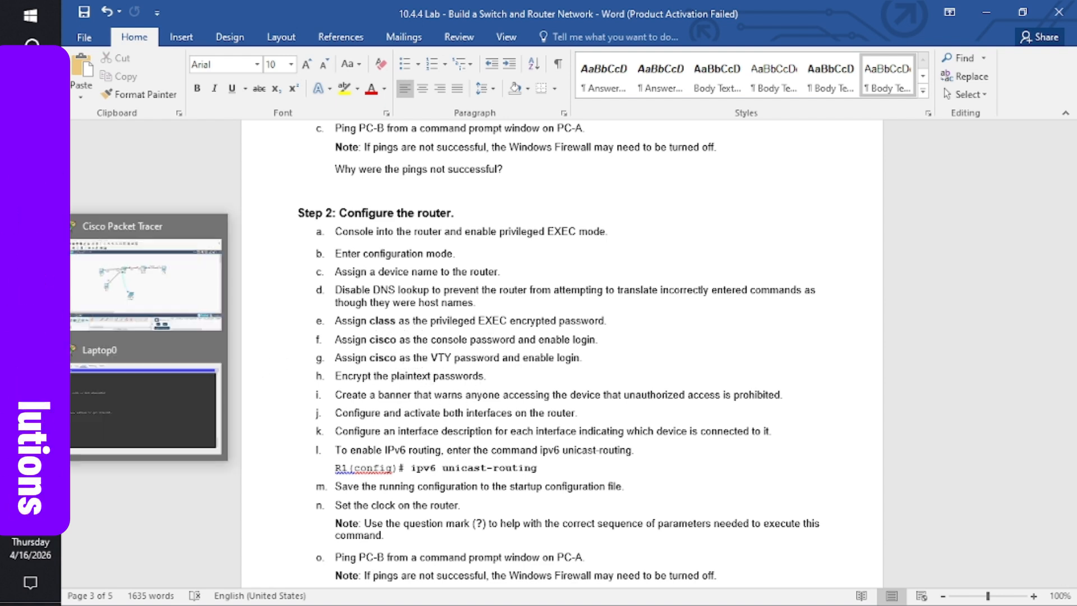
click(139, 401)
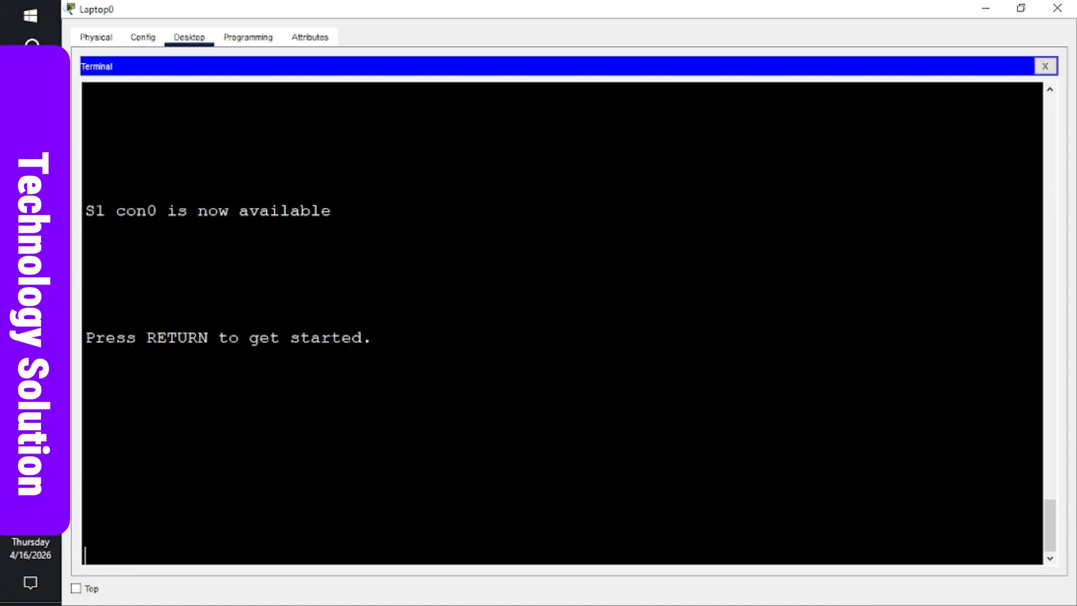
mouse_move(30, 336)
click(145, 305)
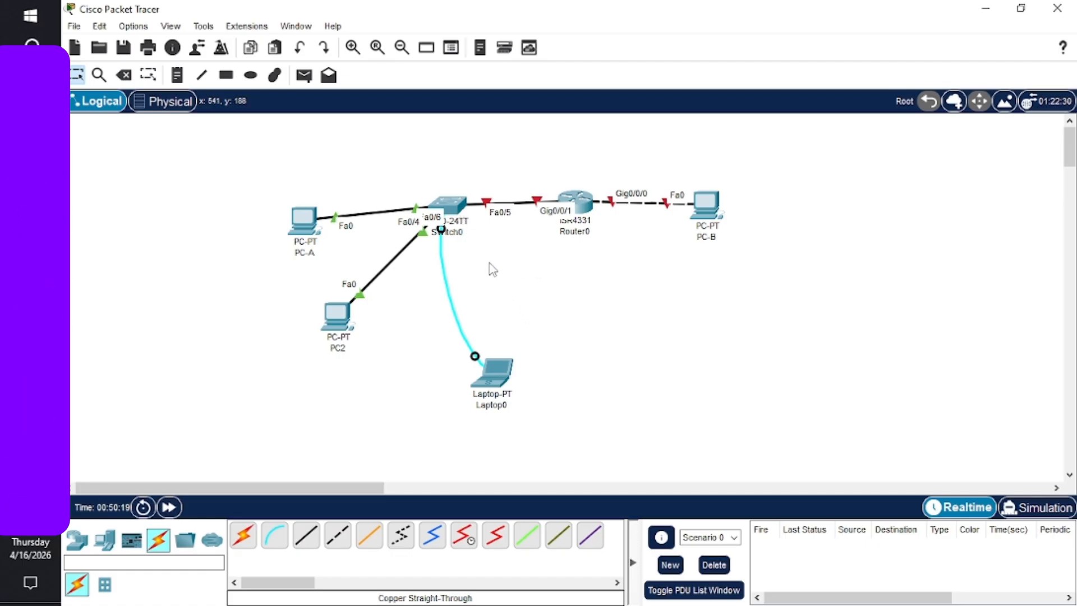
- Move Laptop0's console cable from Switch0 to Router0's Console port and open Laptop0
click(441, 228)
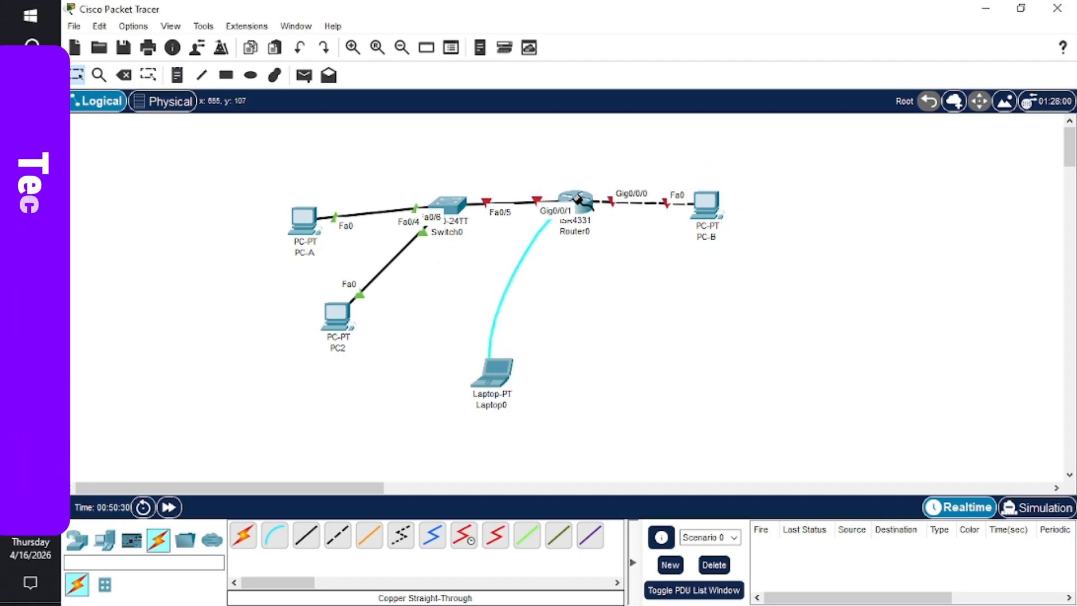
click(577, 199)
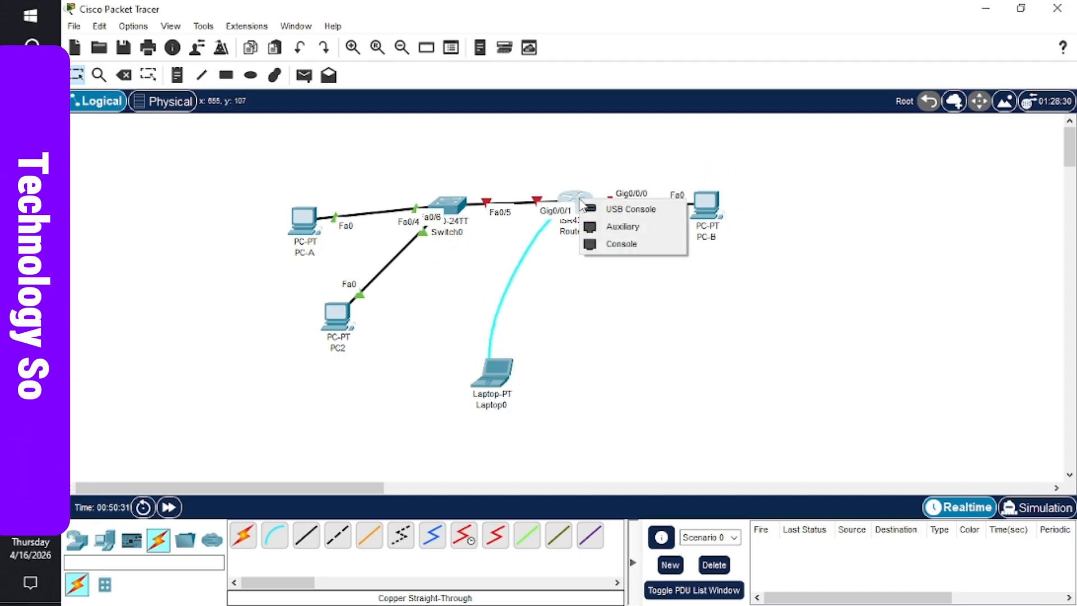
click(623, 244)
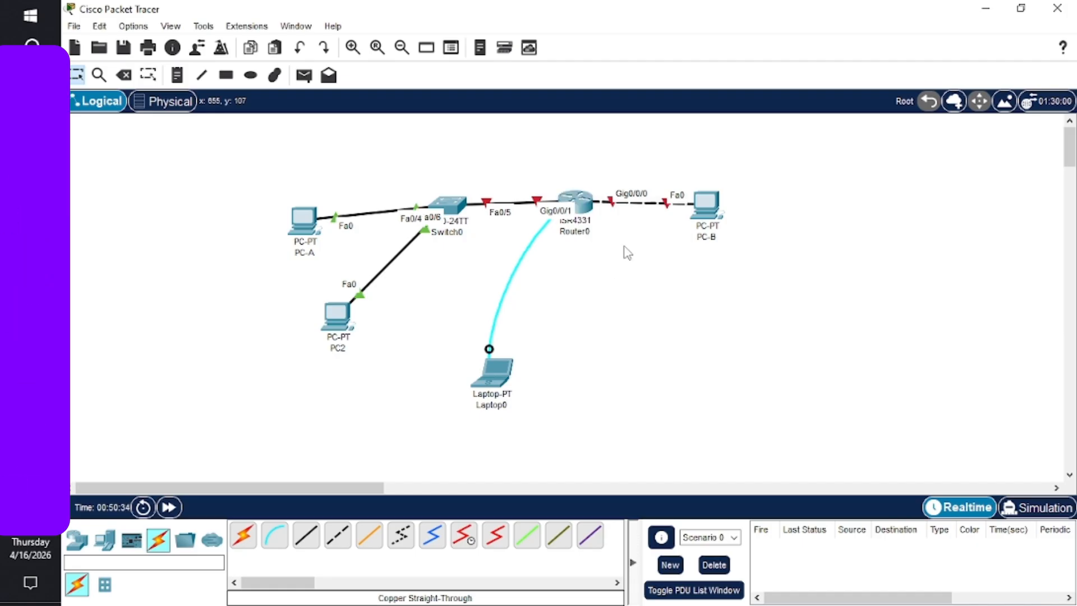
click(499, 374)
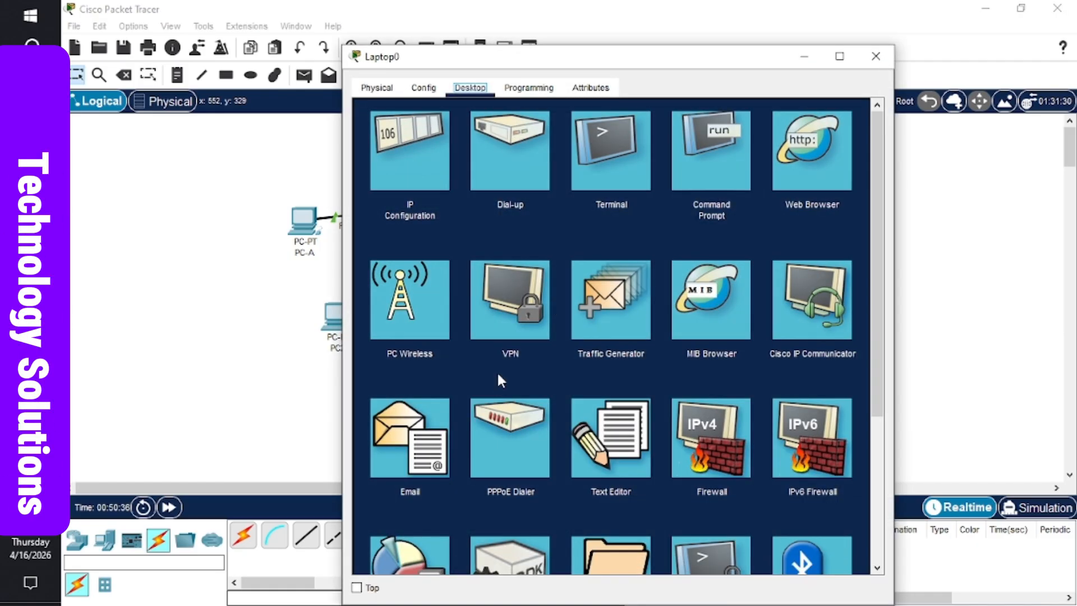
- Start Laptop0's Terminal with the default port settings and maximize its window
click(627, 163)
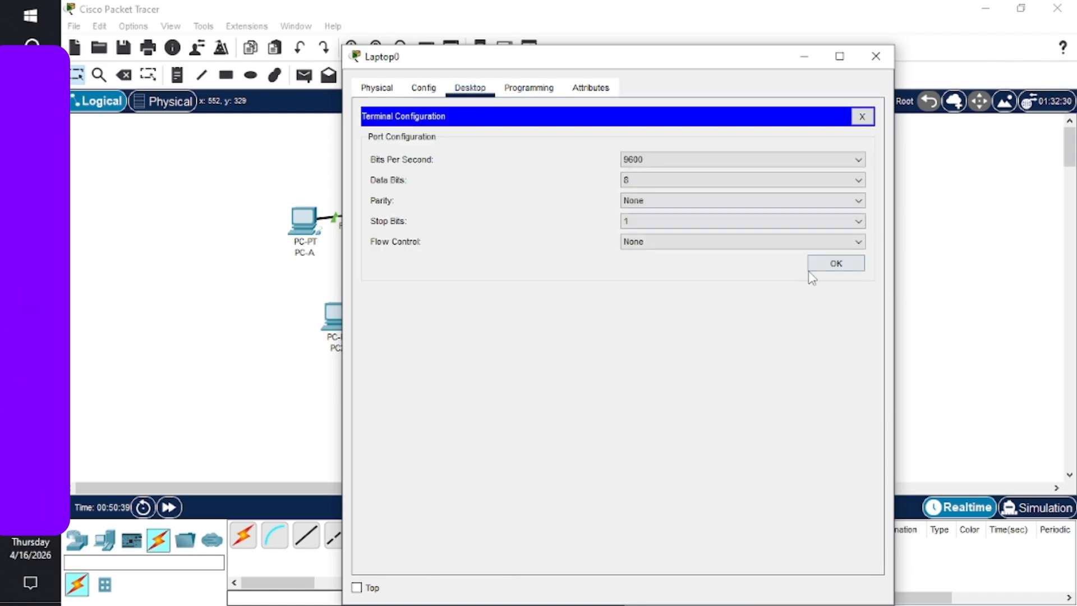
click(836, 266)
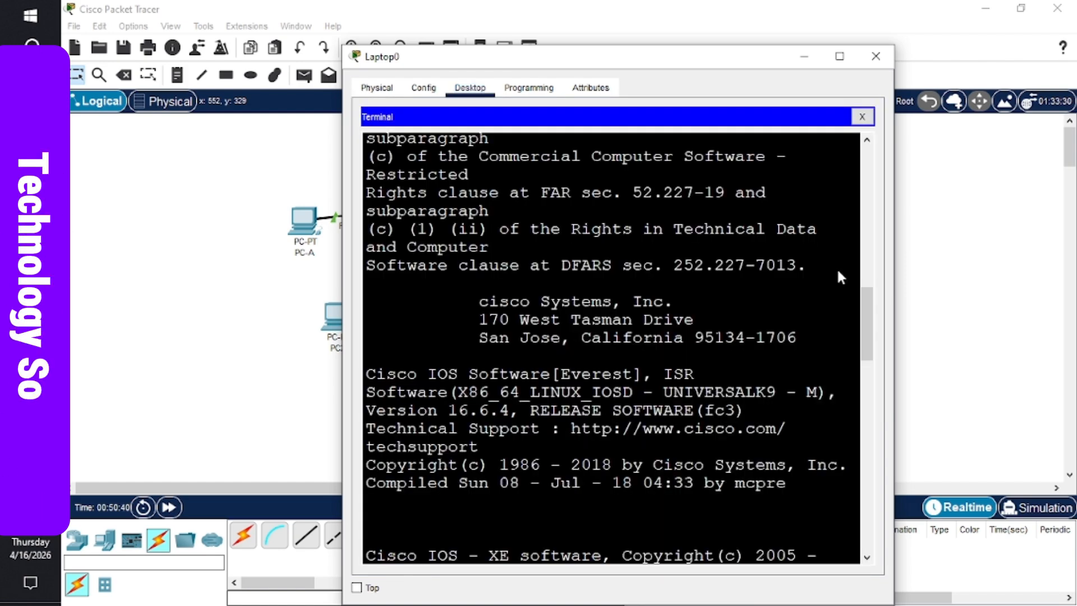
click(840, 57)
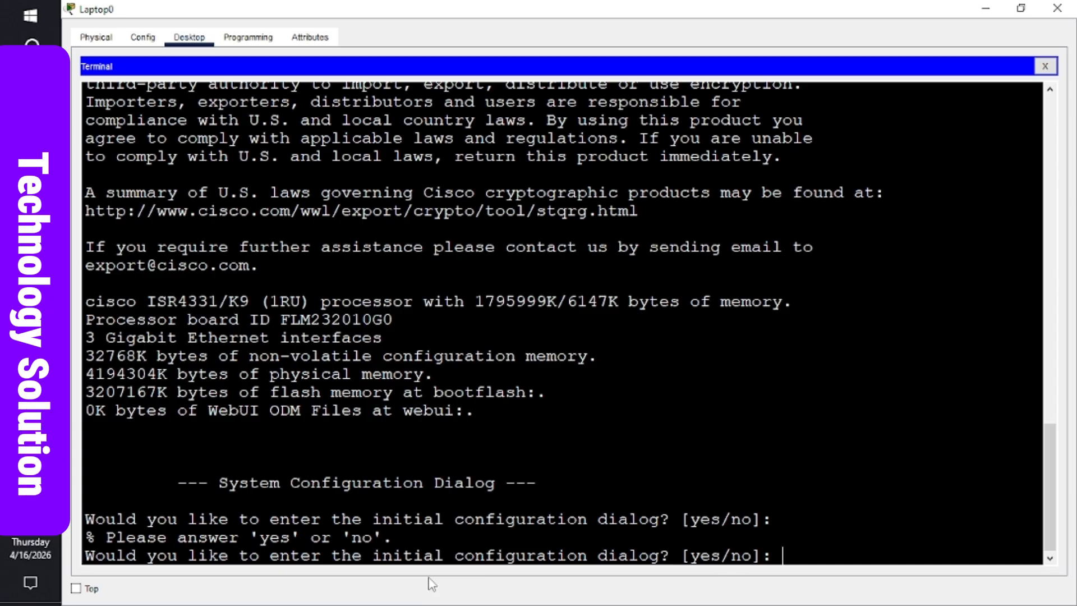
- Answer no to the initial configuration dialog and reach the router's user prompt
text(no)
key(Return)
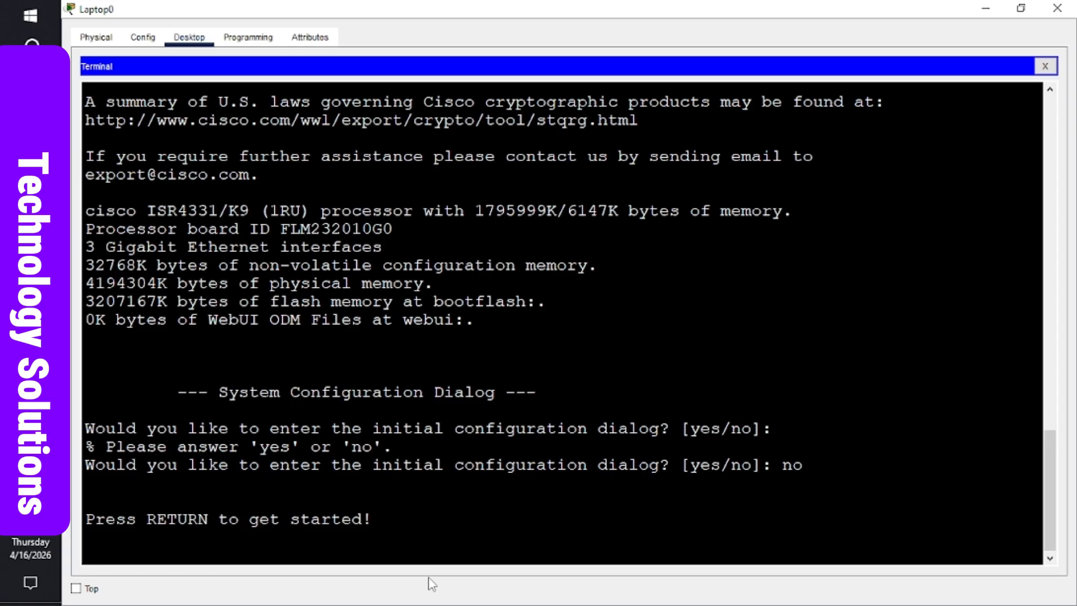
key(Return)
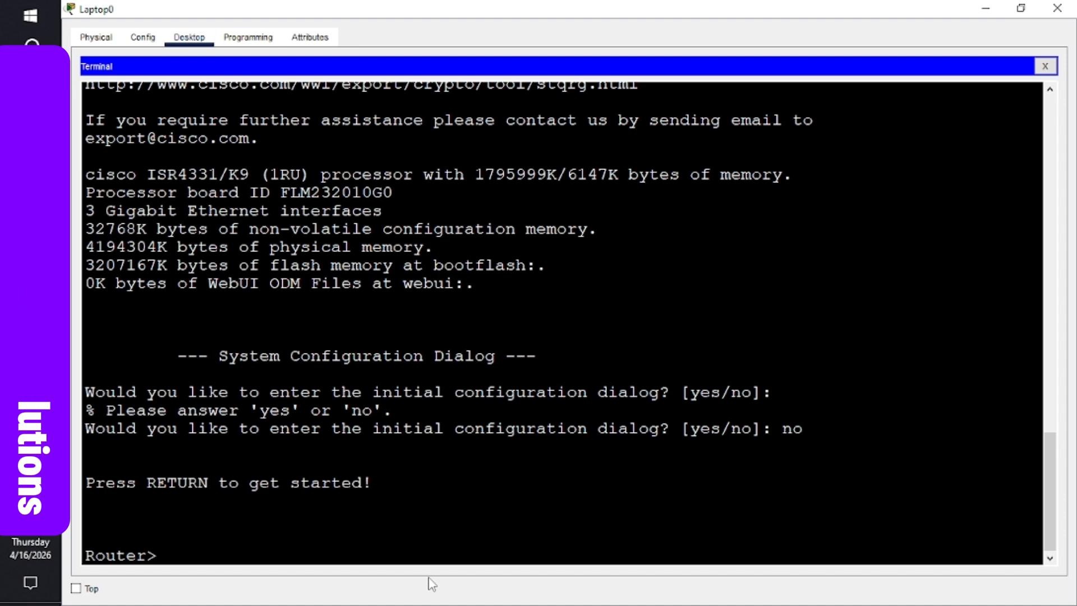
- Run enable and then configure terminal to reach global configuration mode
text(enable)
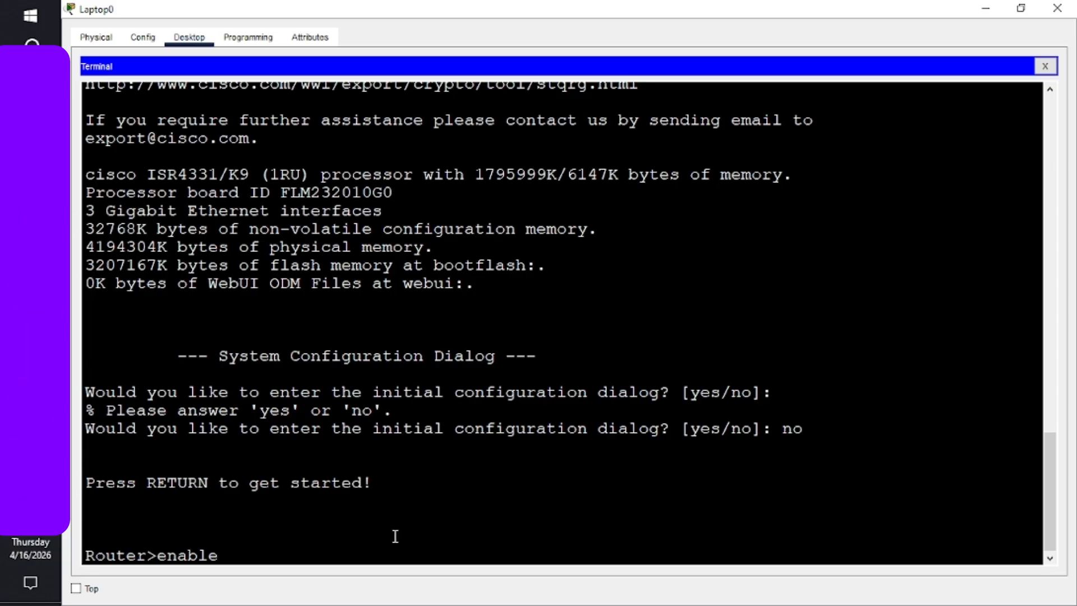
key(BackSpace)
key(BackSpace)
key(BackSpace)
key(BackSpace)
key(BackSpace)
key(BackSpace)
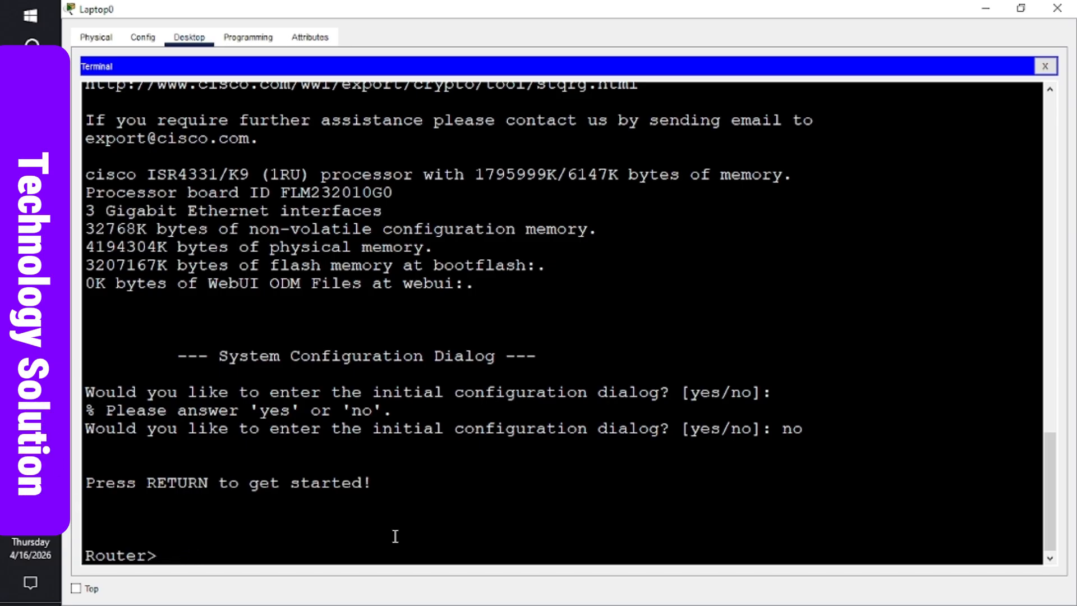
text(ena)
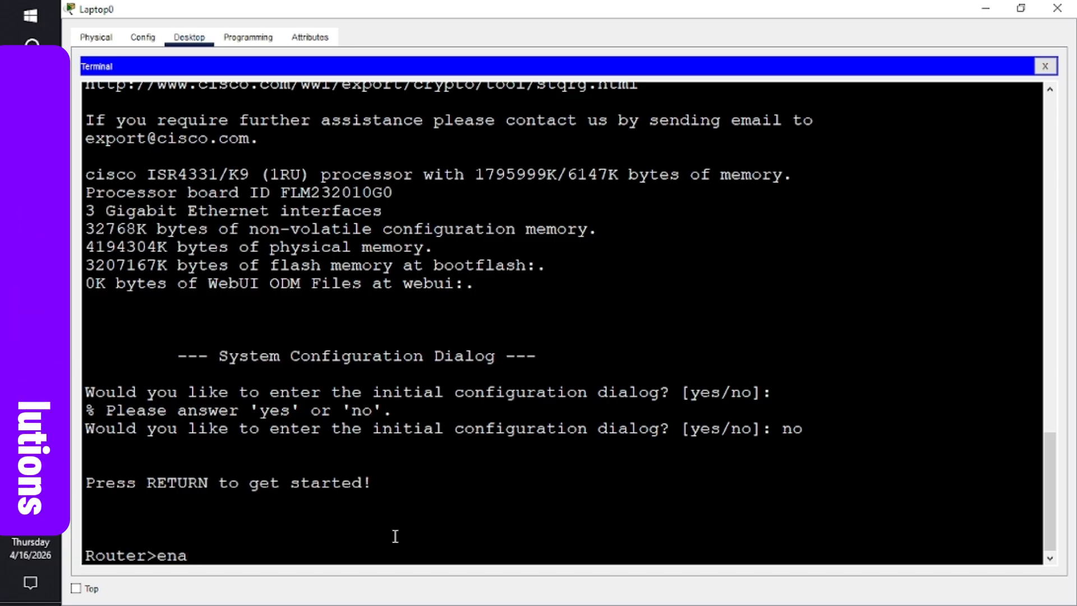
text(ble)
key(Return)
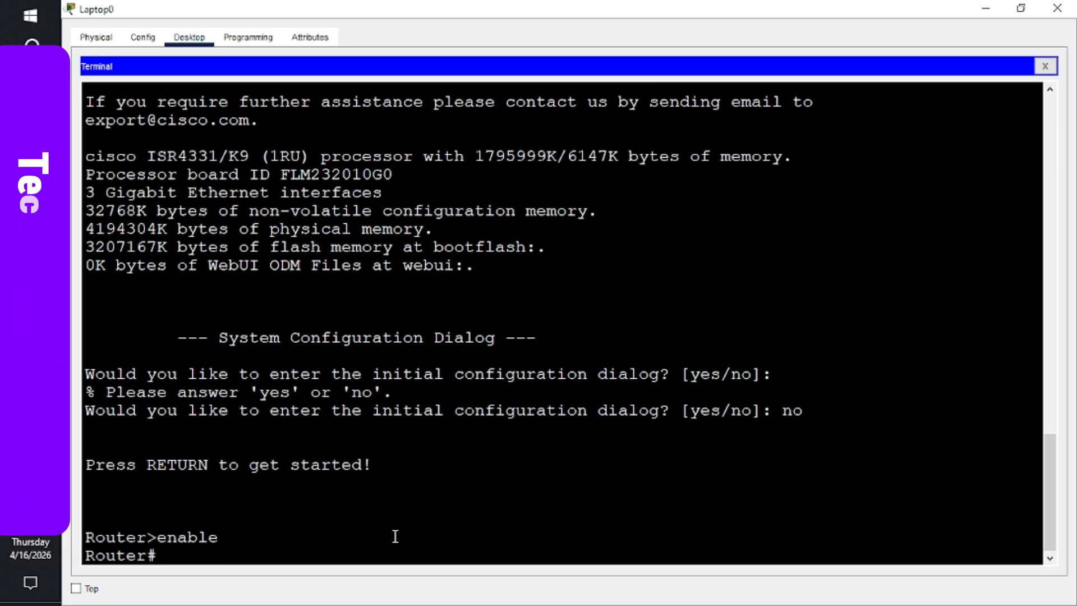
key(Return)
key(Return)
key(Return)
key(Return)
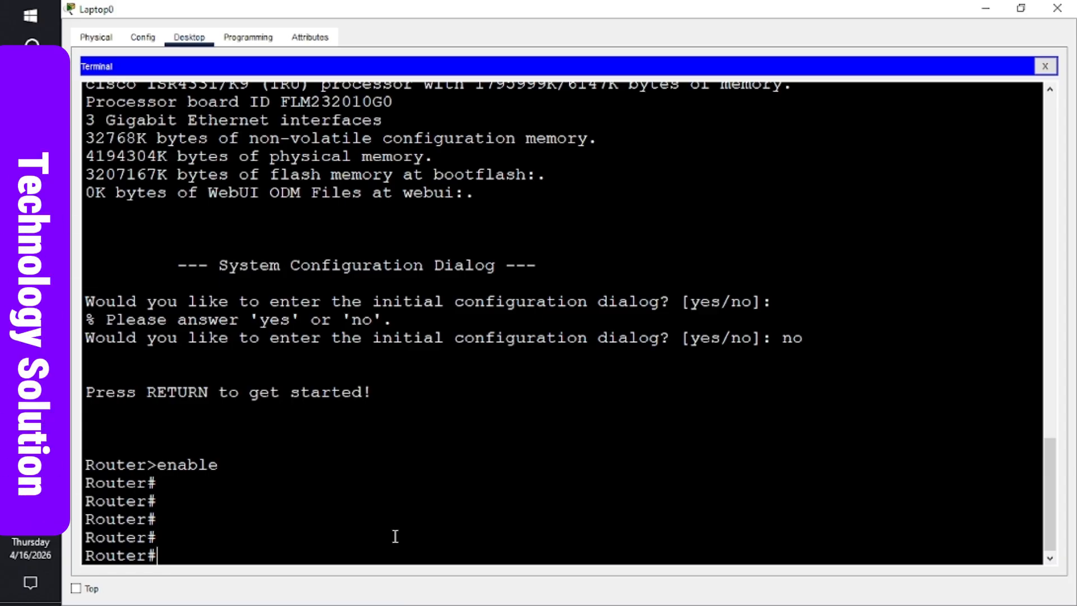
text(co)
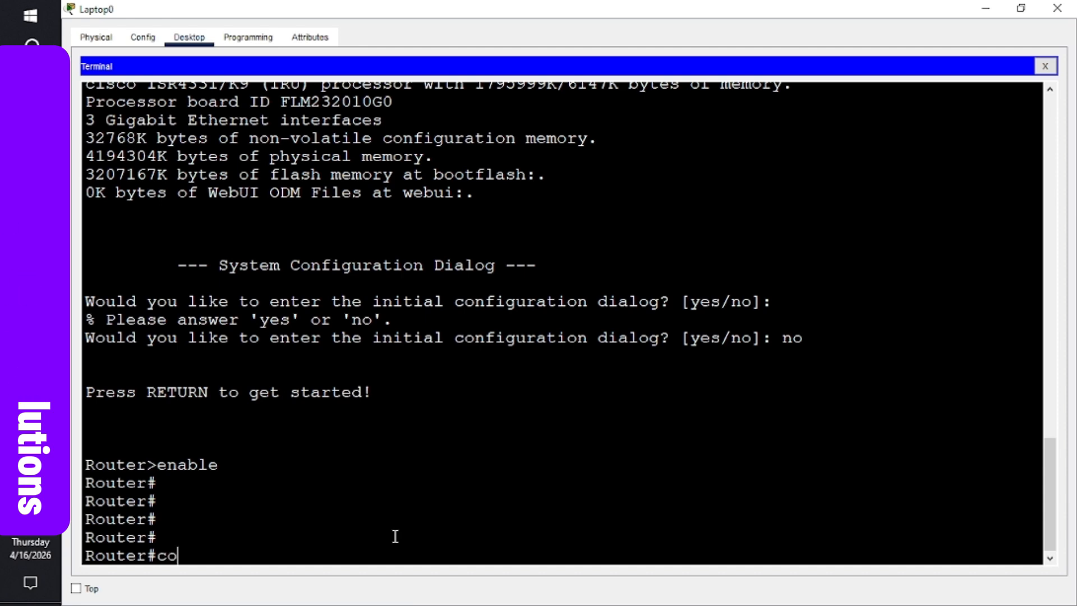
text(nfi)
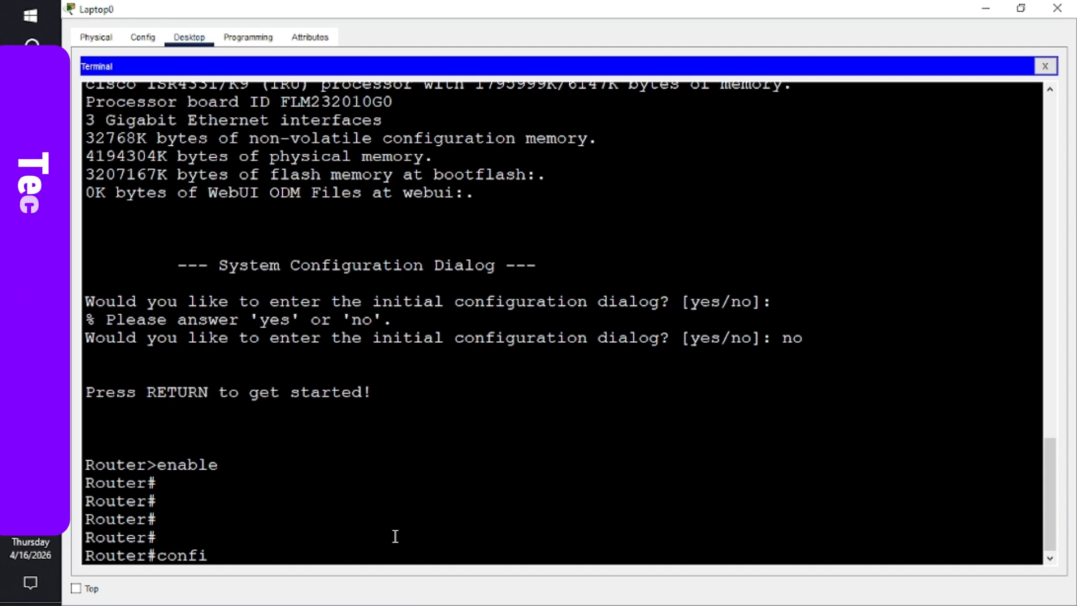
text(gure t)
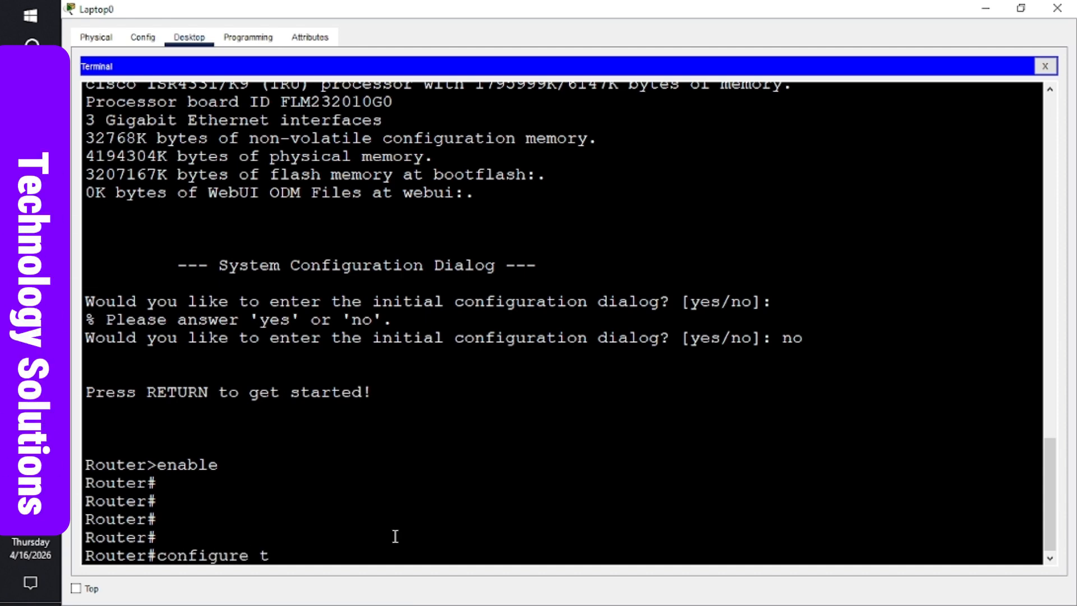
text(erminal)
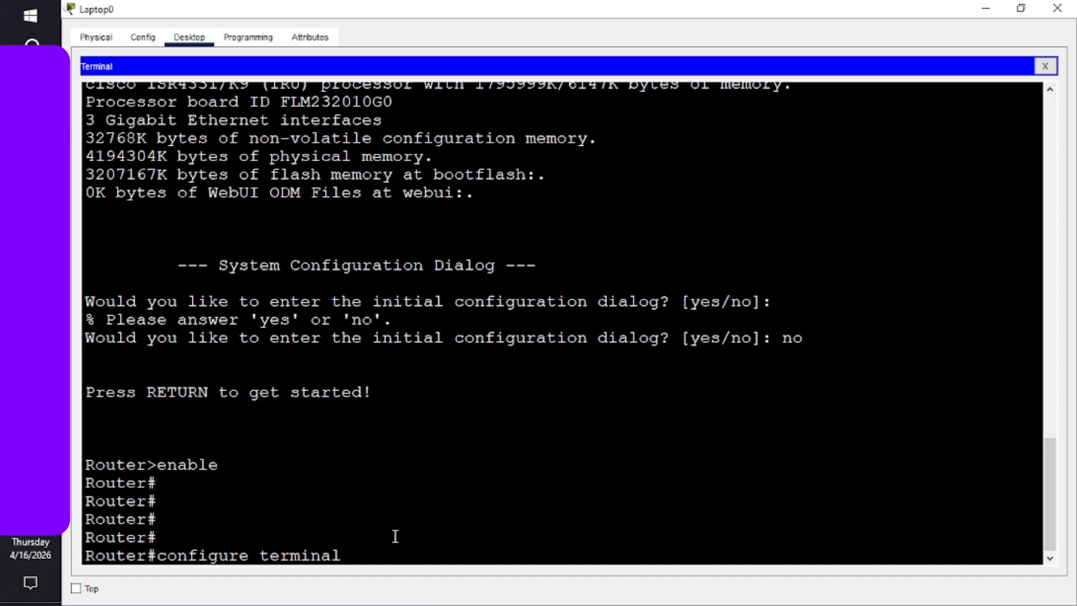
key(Return)
key(Return)
key(Return)
key(Return)
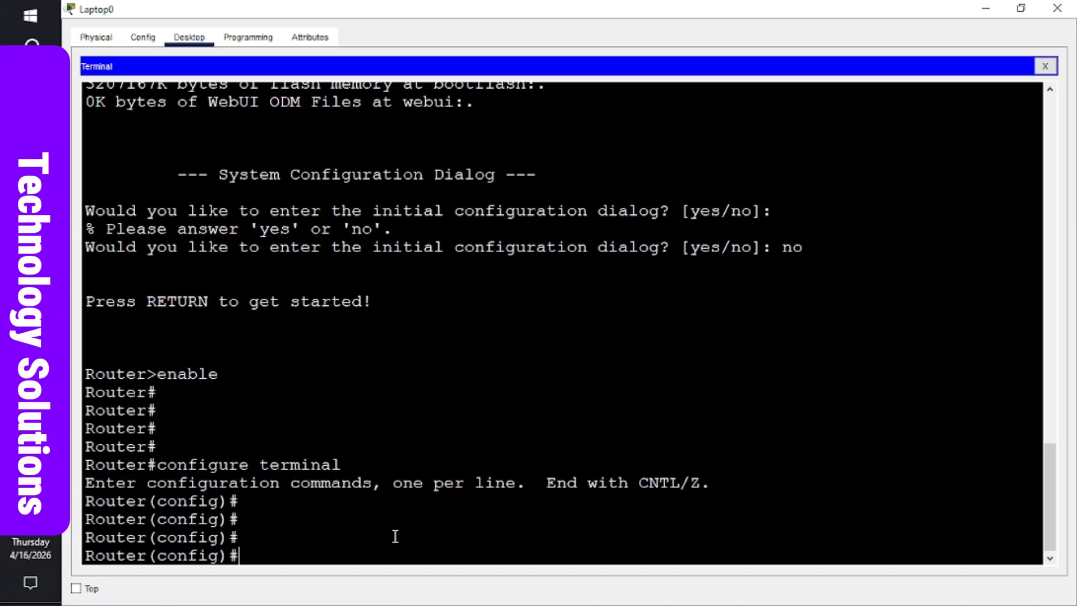
- Set the hostname to R1 and configure an encrypted enable secret password
text(hos)
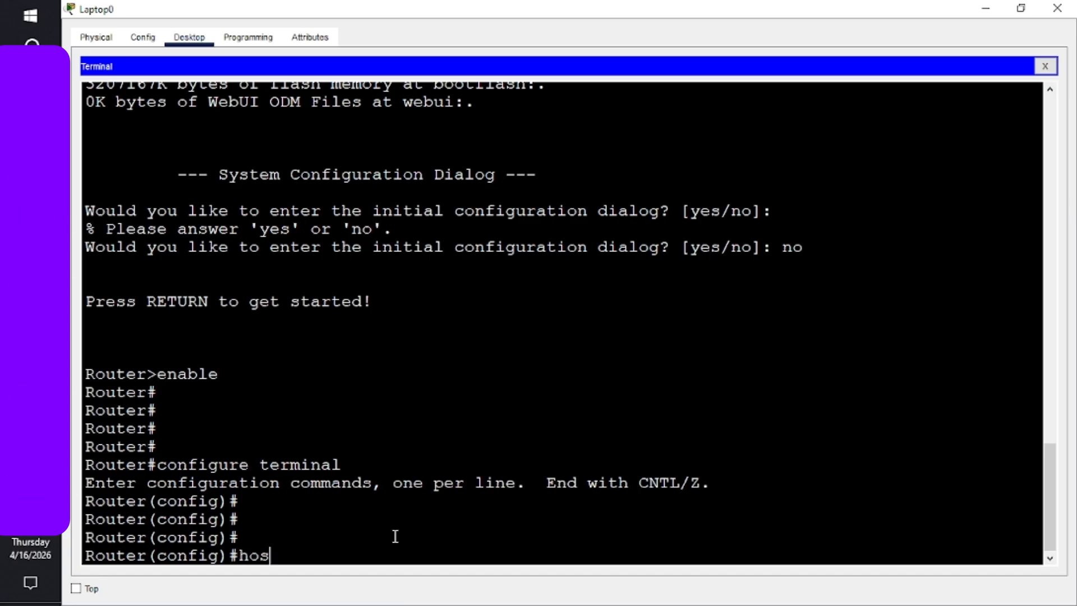
text(tname )
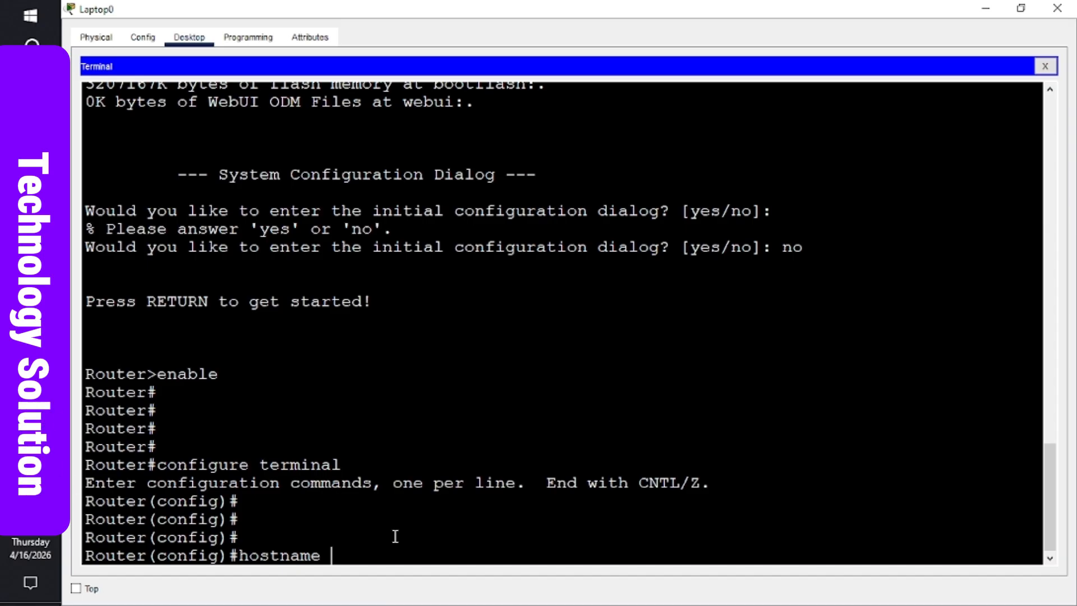
text(R1)
key(Return)
key(Return)
key(Return)
key(Return)
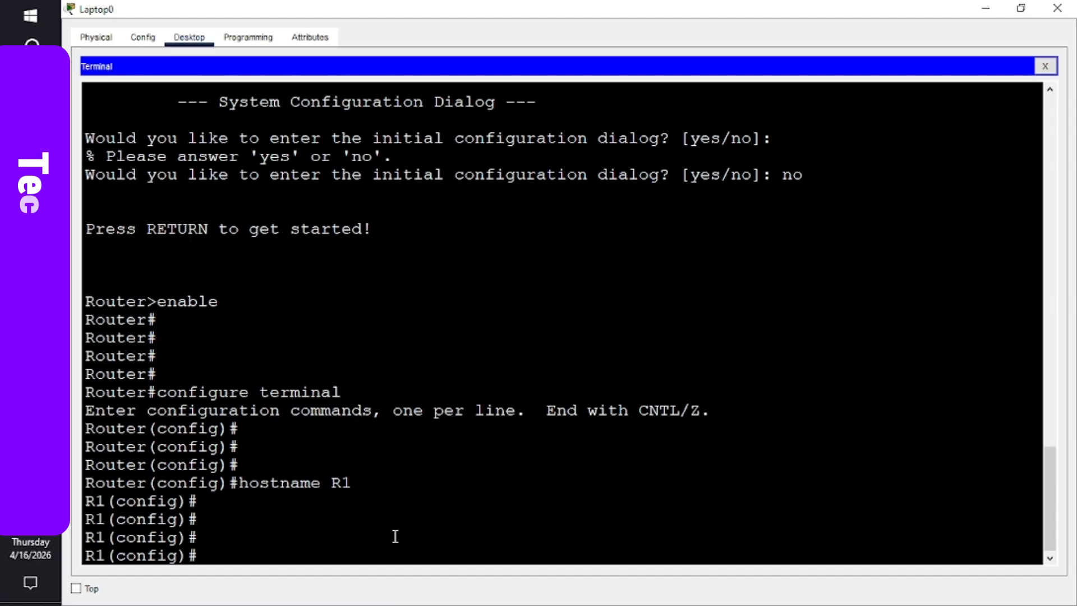
text(enab)
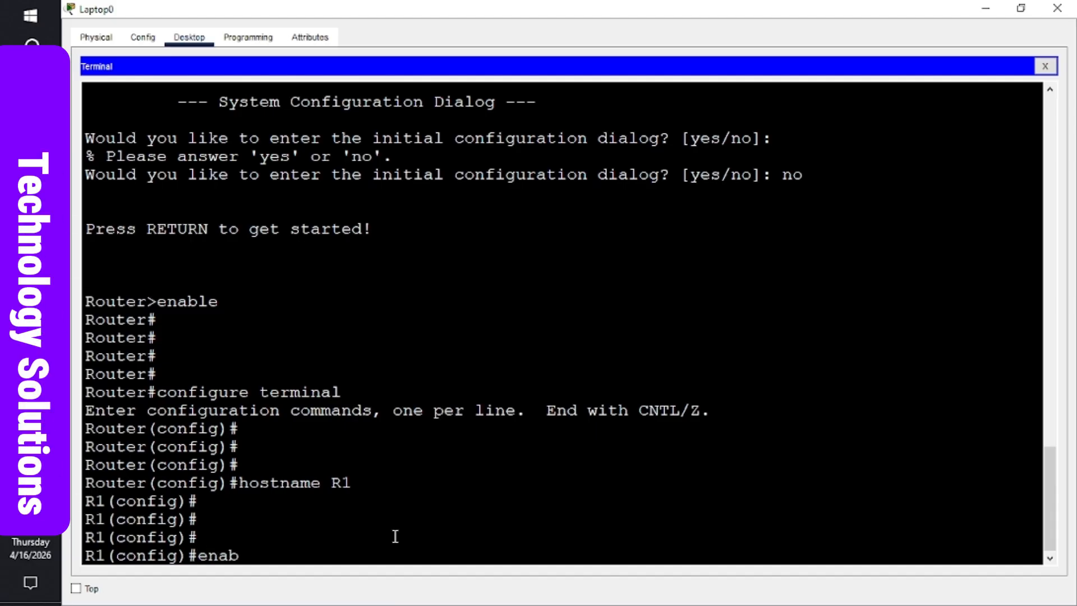
text(le se)
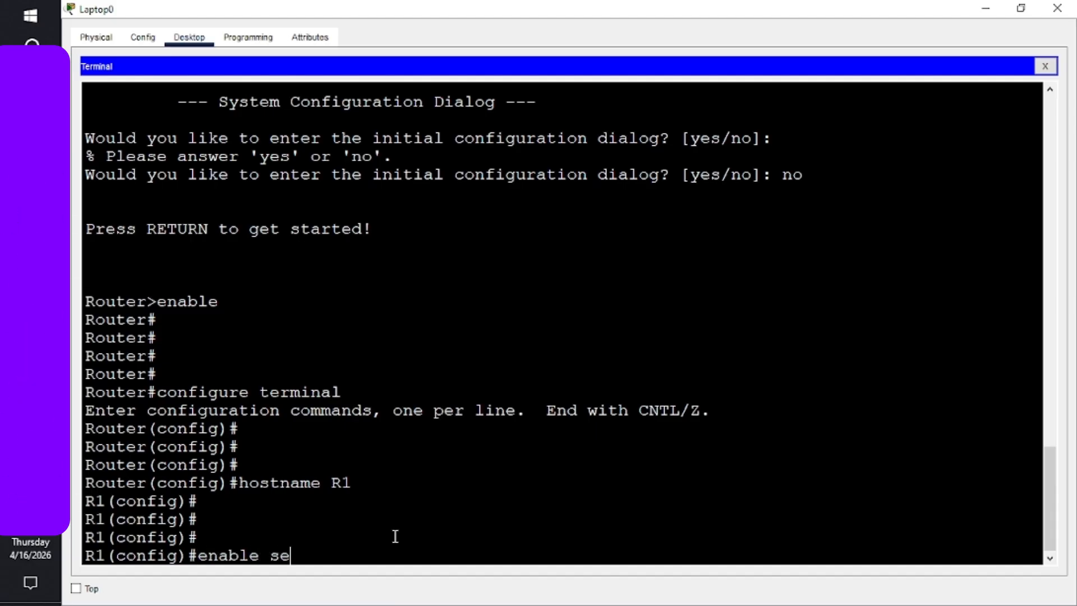
text(cret )
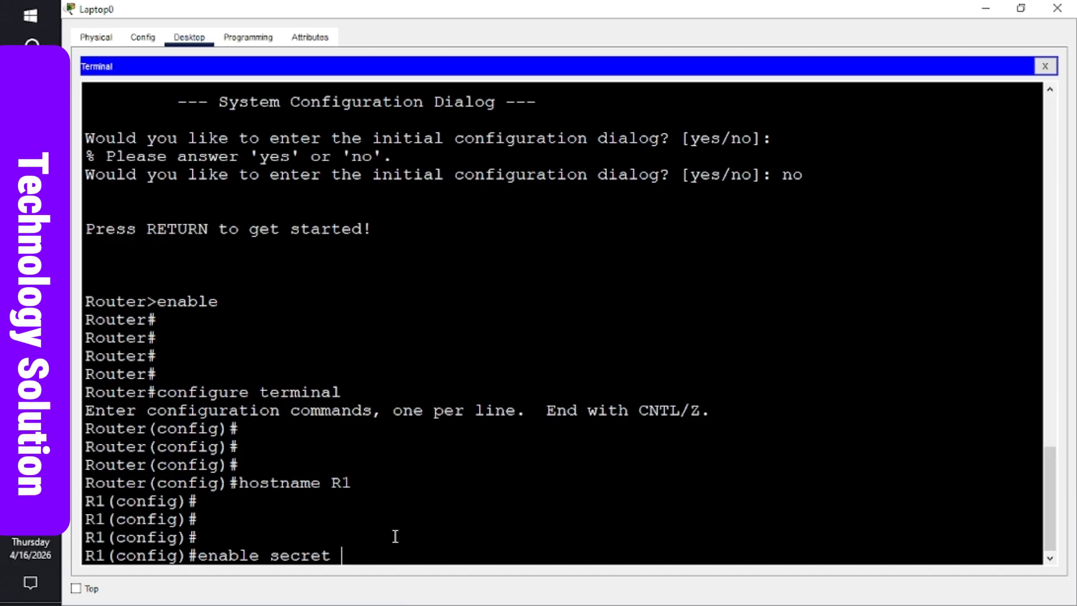
text(class)
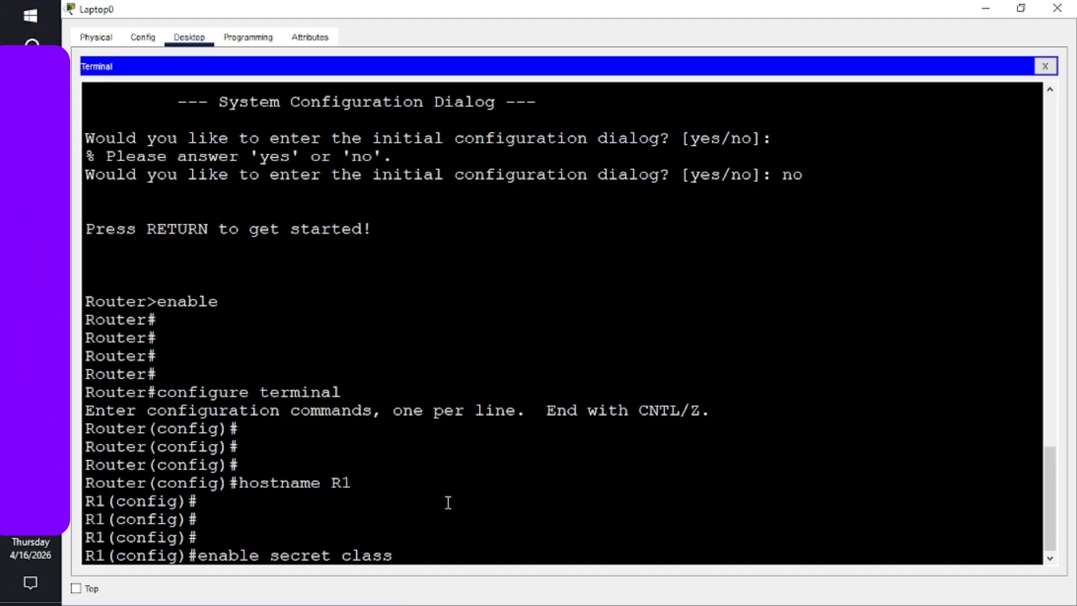
key(Return)
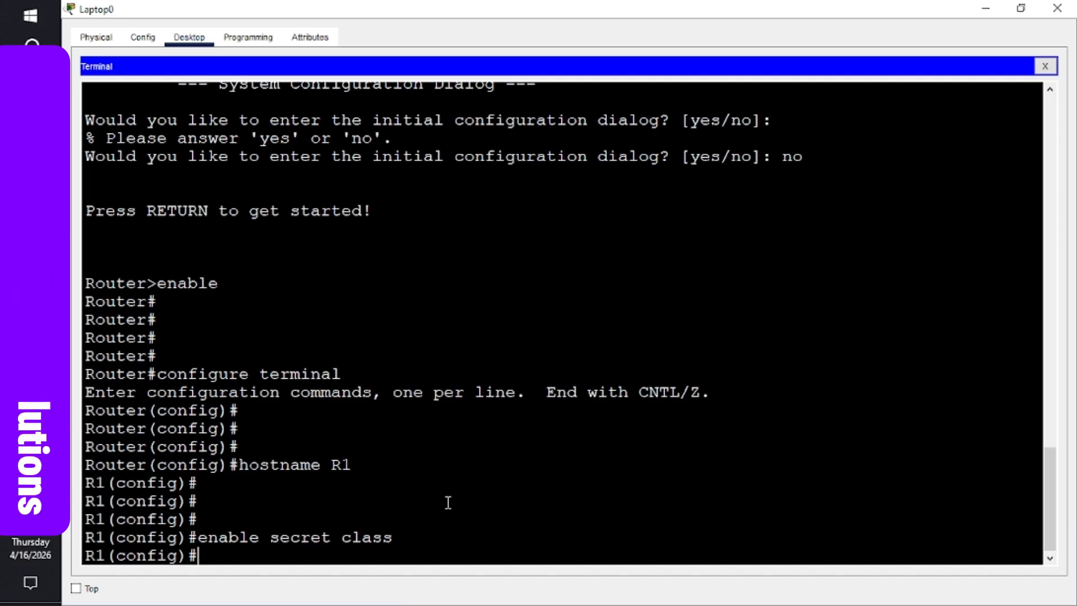
key(Return)
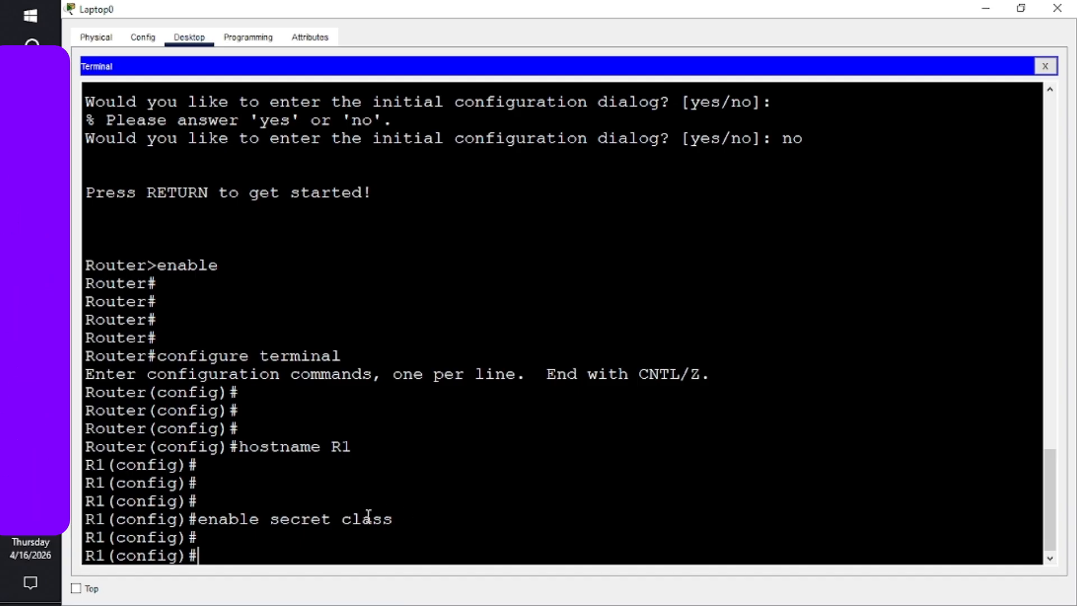
double_click(188, 265)
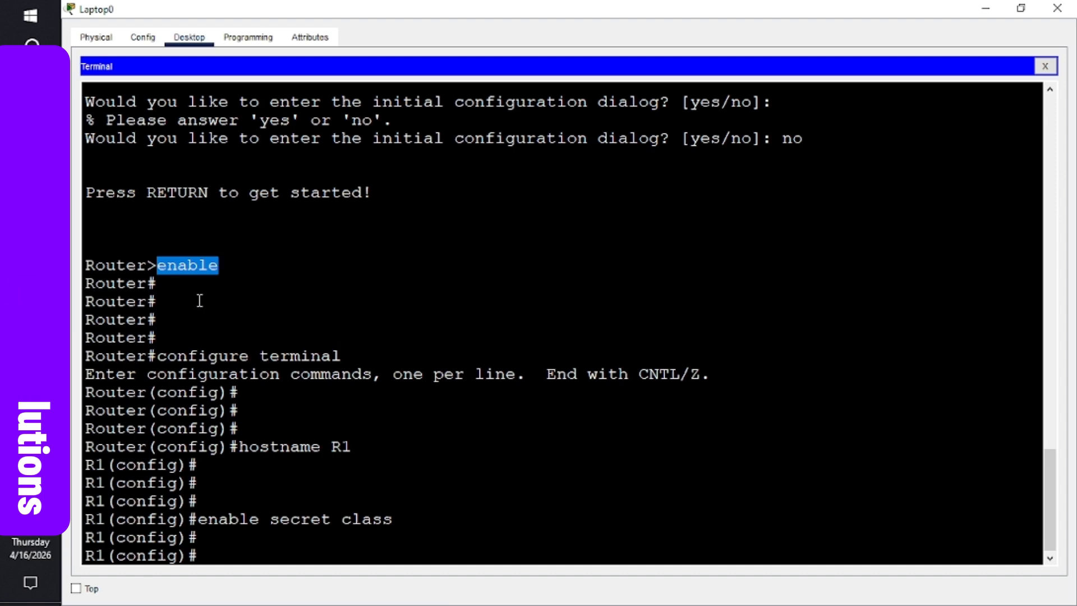
click(323, 521)
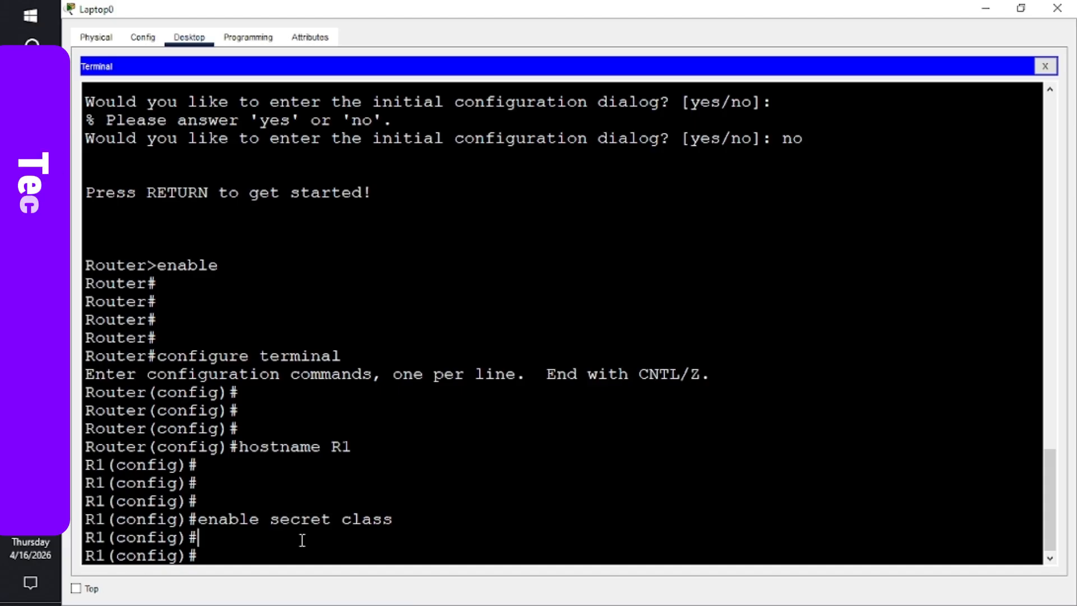
- Under line console 0, set the console password and enable login
text(line)
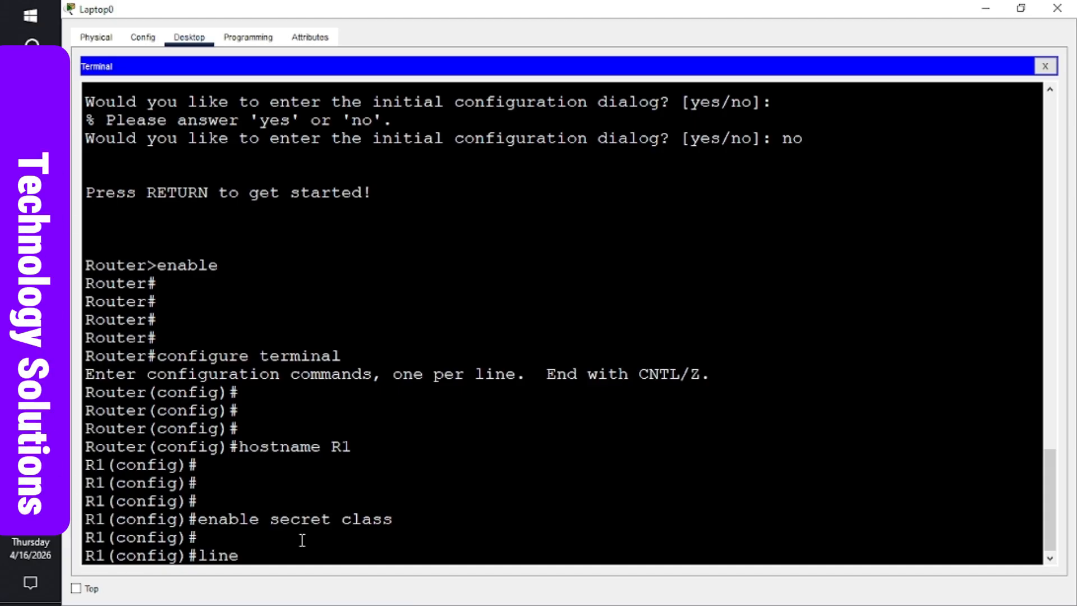
text( cons)
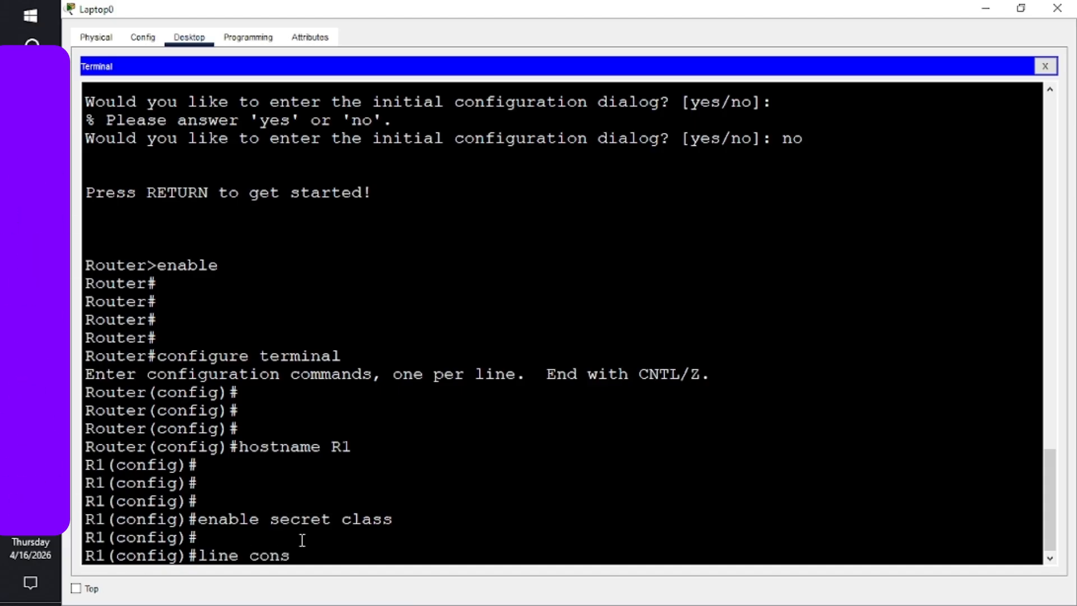
text(ole 0)
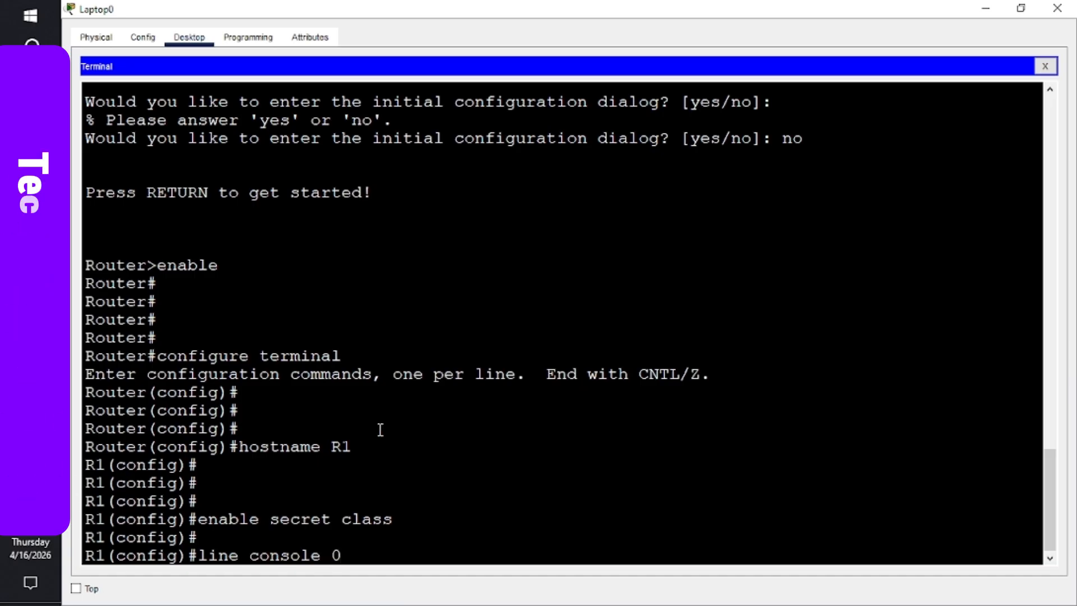
key(Return)
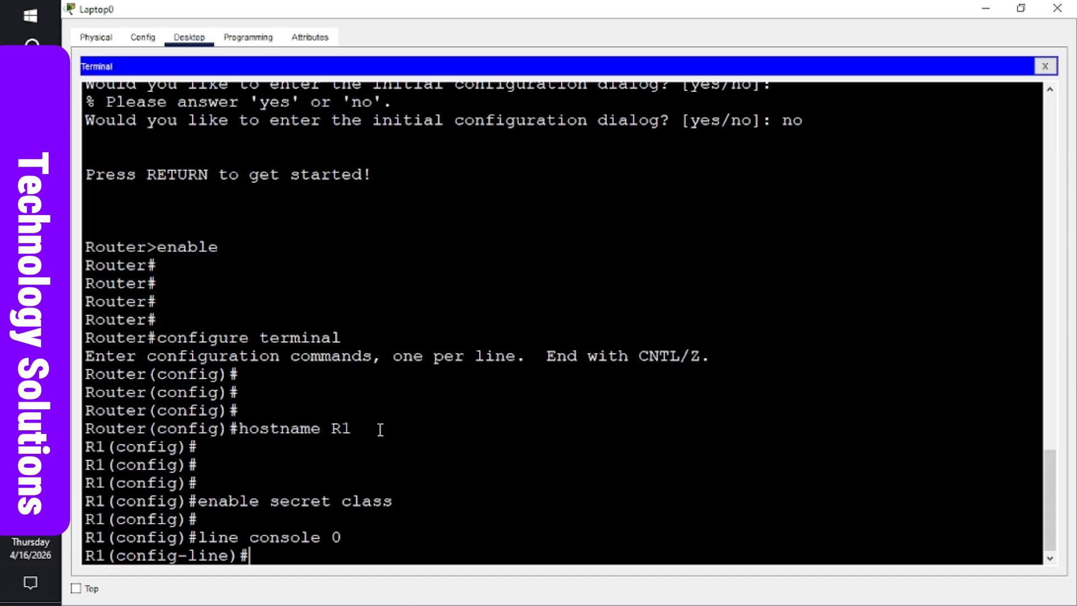
text(passw)
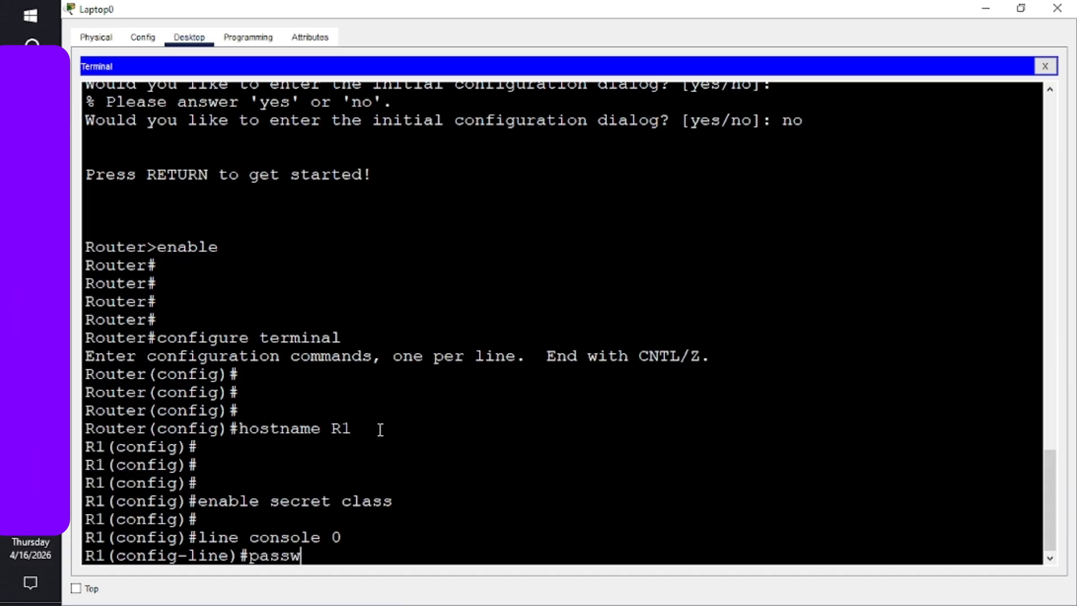
text(ord )
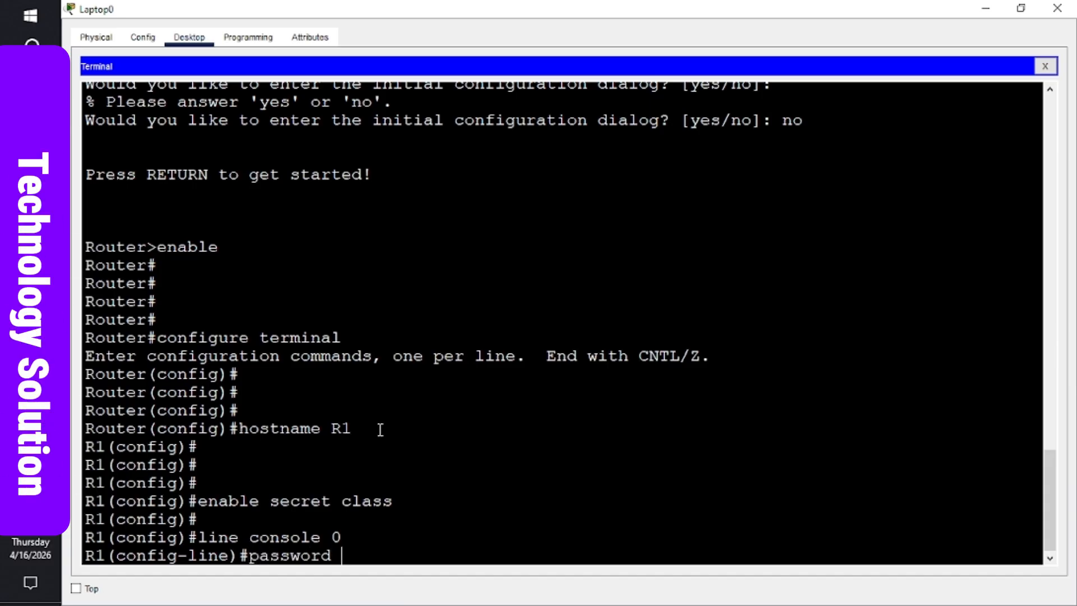
text(cisco)
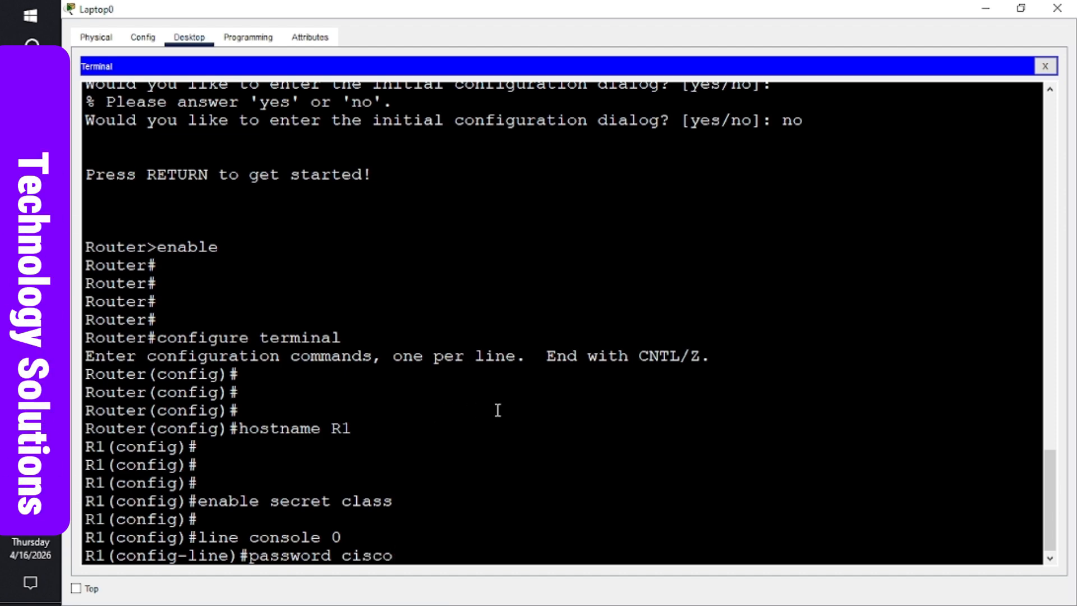
key(Return)
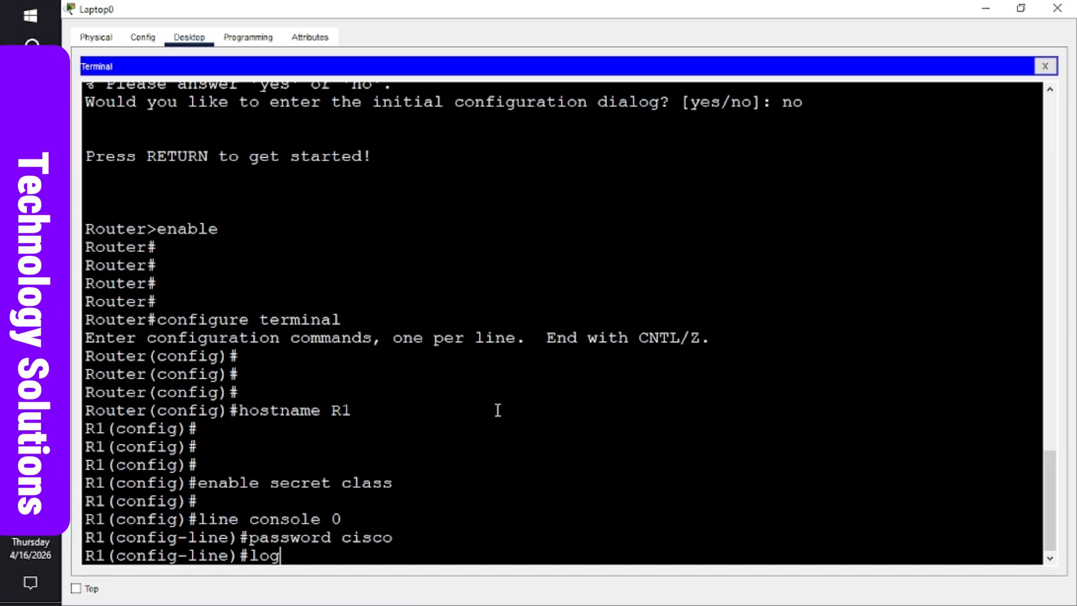
text(in)
key(Return)
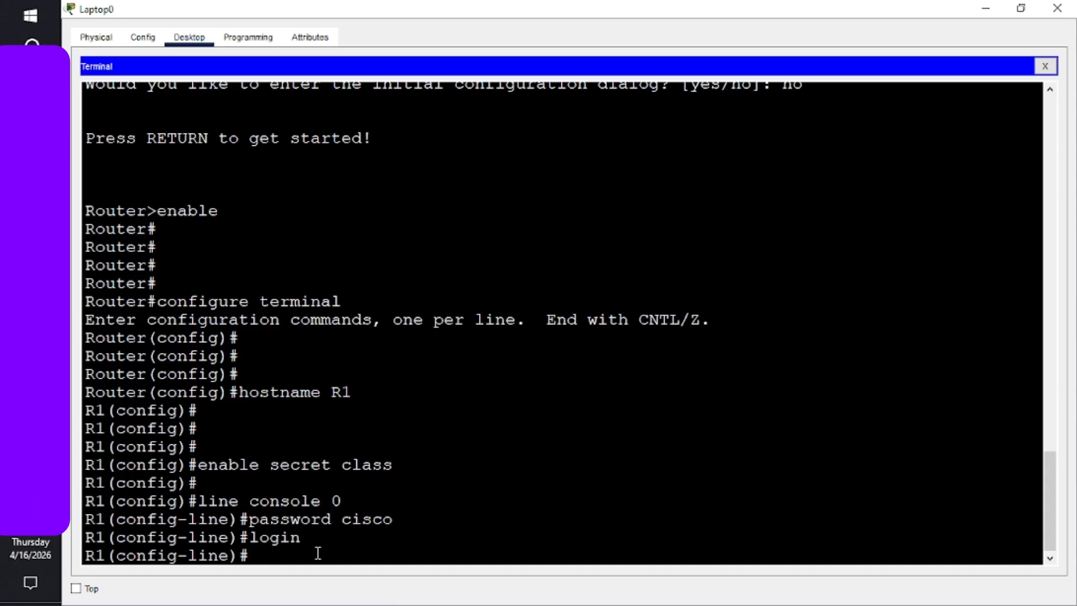
- Exit the console line, then under line vty 0 4 set the vty password and enable login
text(ex)
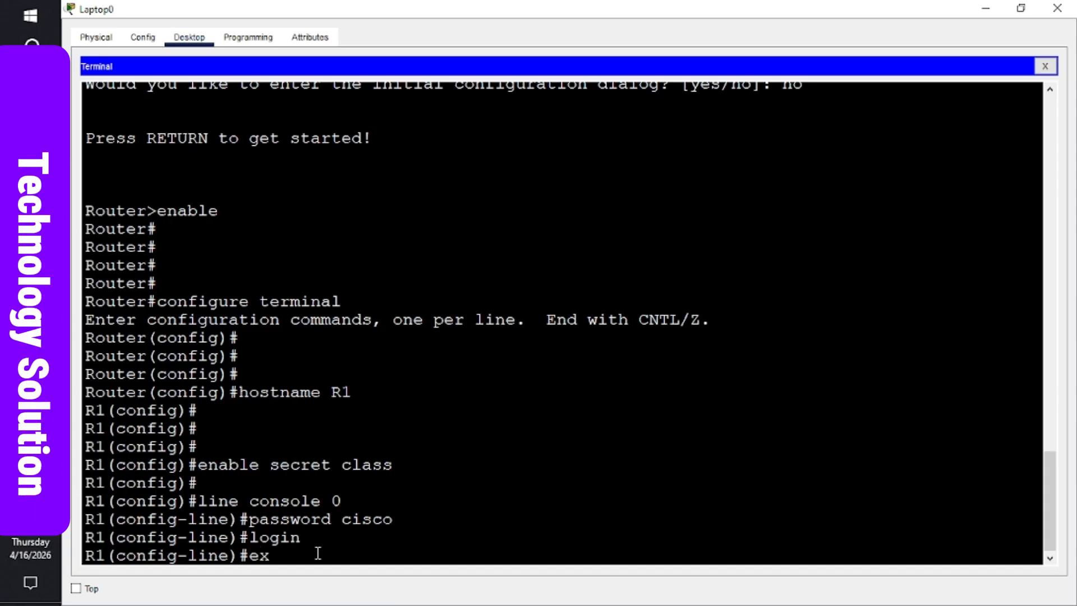
text(it)
key(Return)
key(Return)
key(Return)
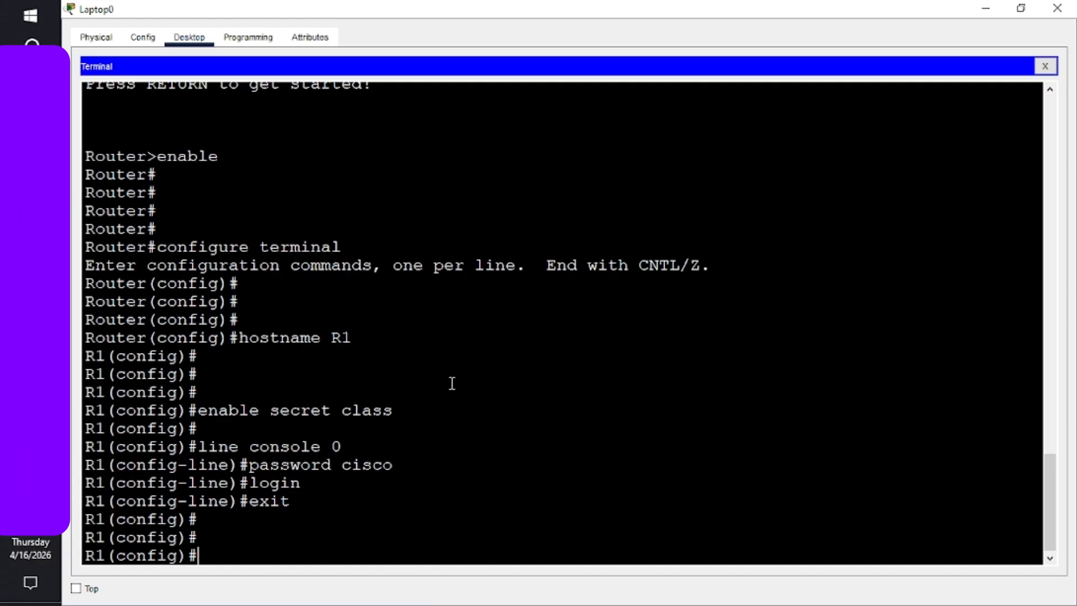
text(l)
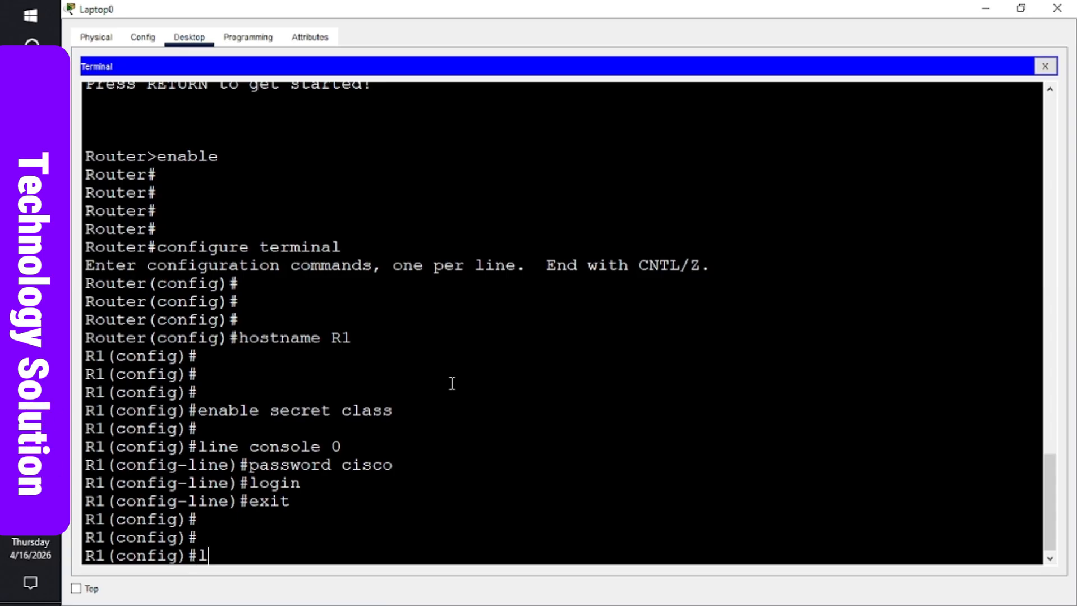
text(ine v)
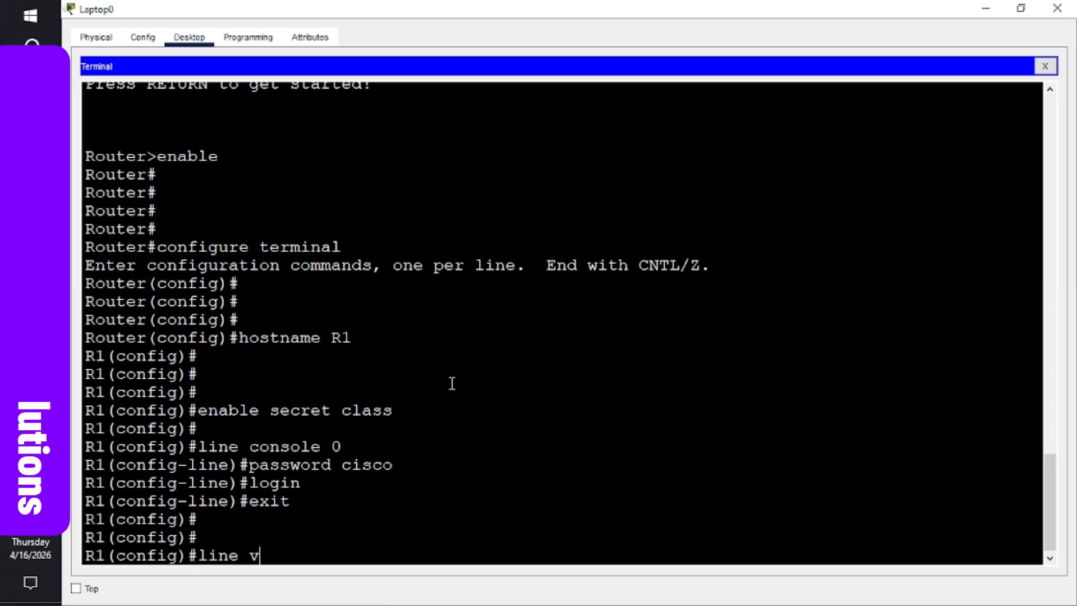
text(ty 0 4)
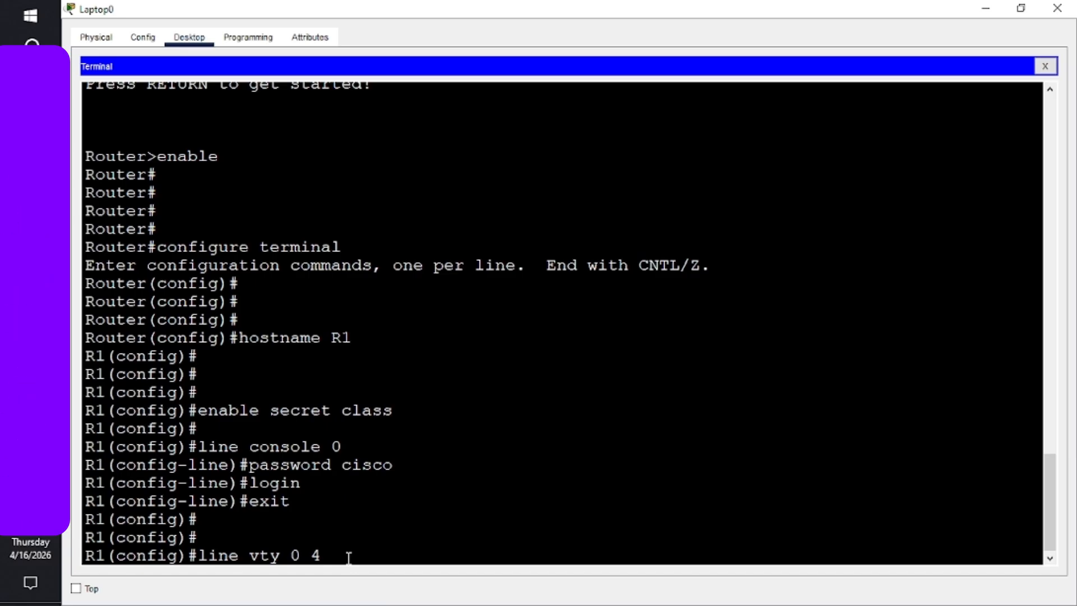
key(Return)
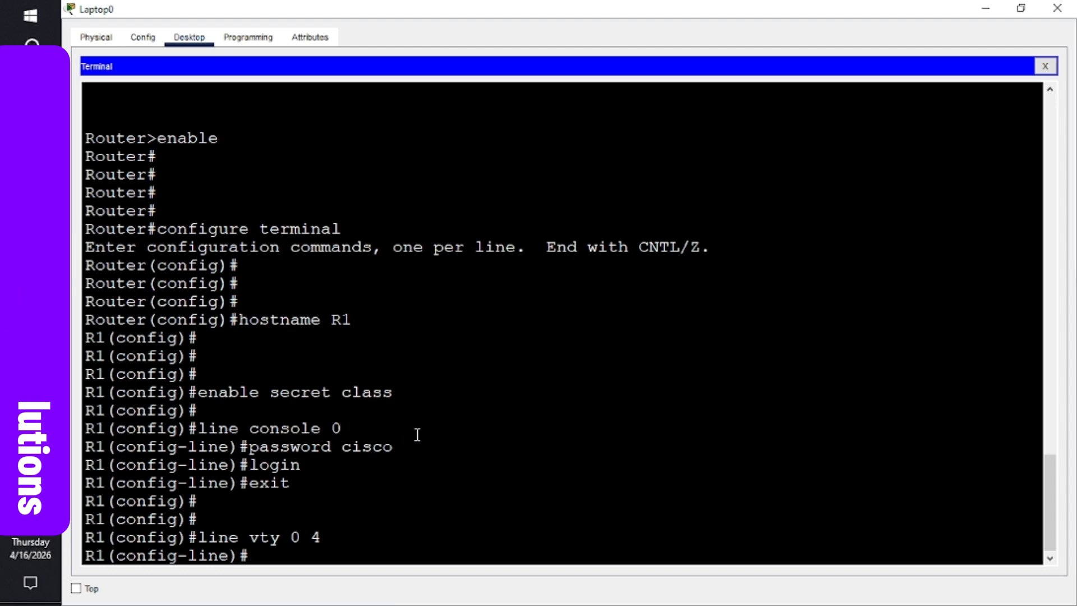
text(password)
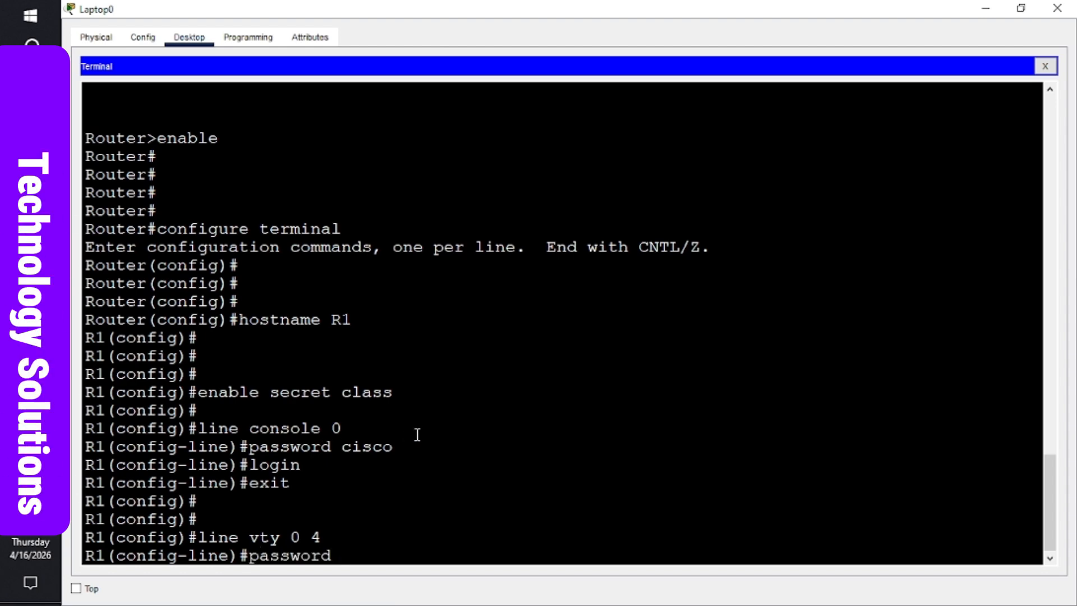
text( cisco)
key(Return)
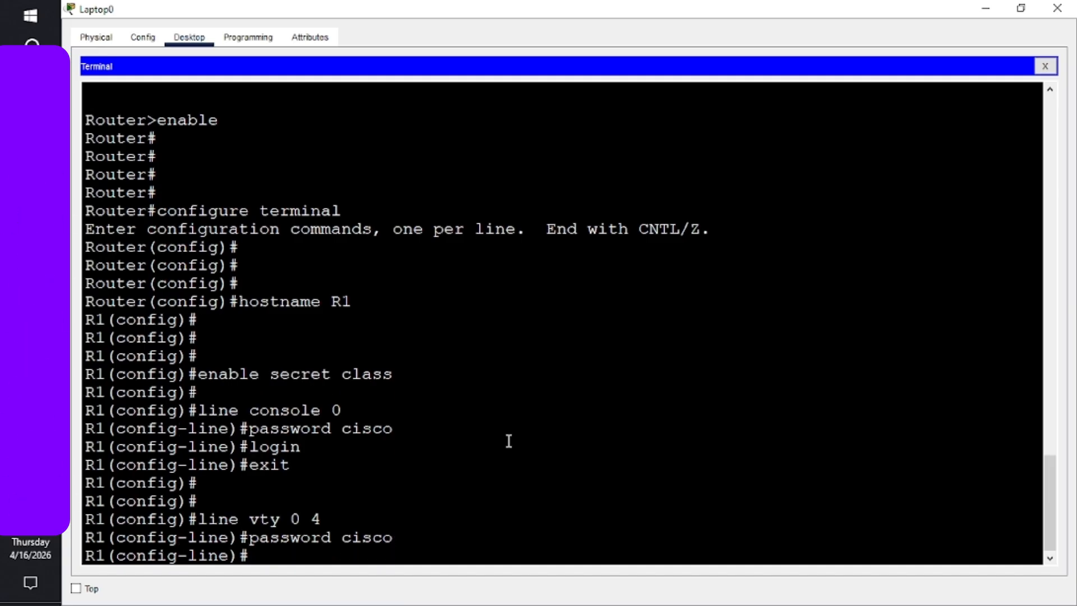
text(login)
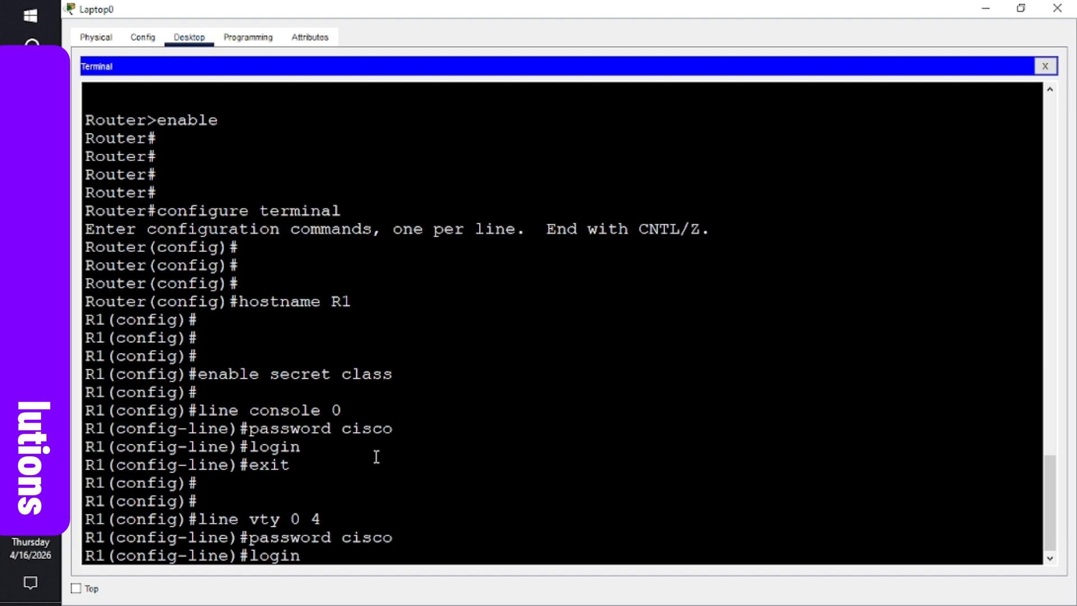
key(Return)
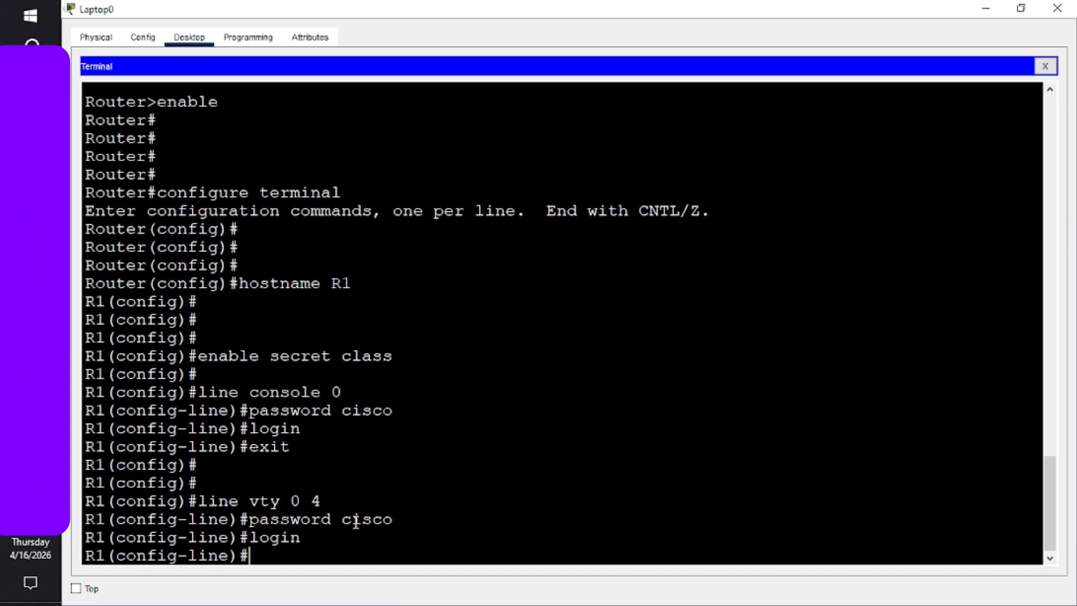
- Restrict the vty lines to SSH with transport input ssh, reviewing the protocol help list
text(t)
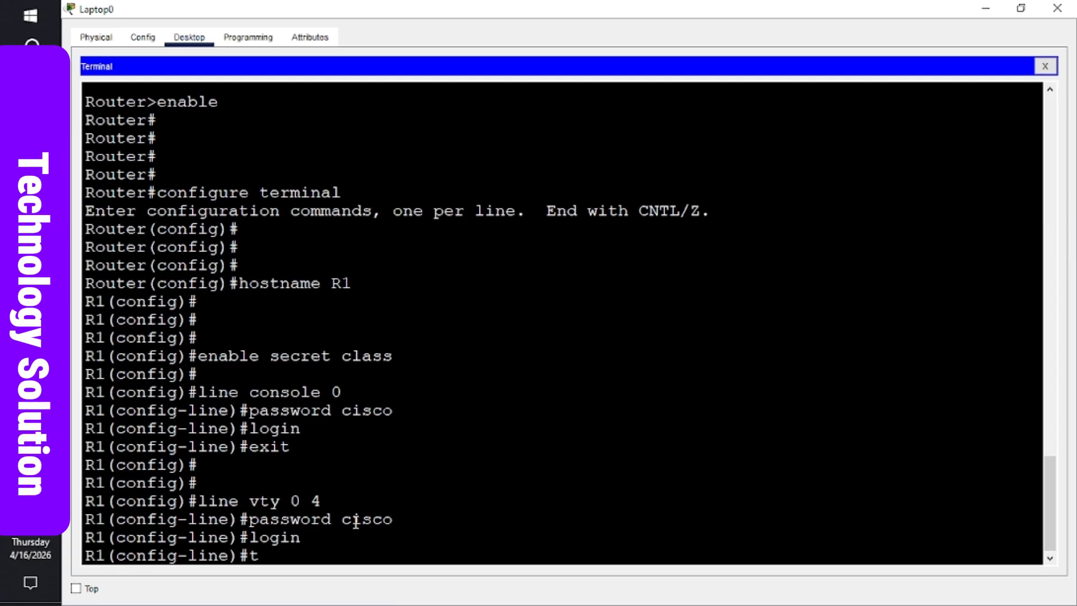
text(ranspor)
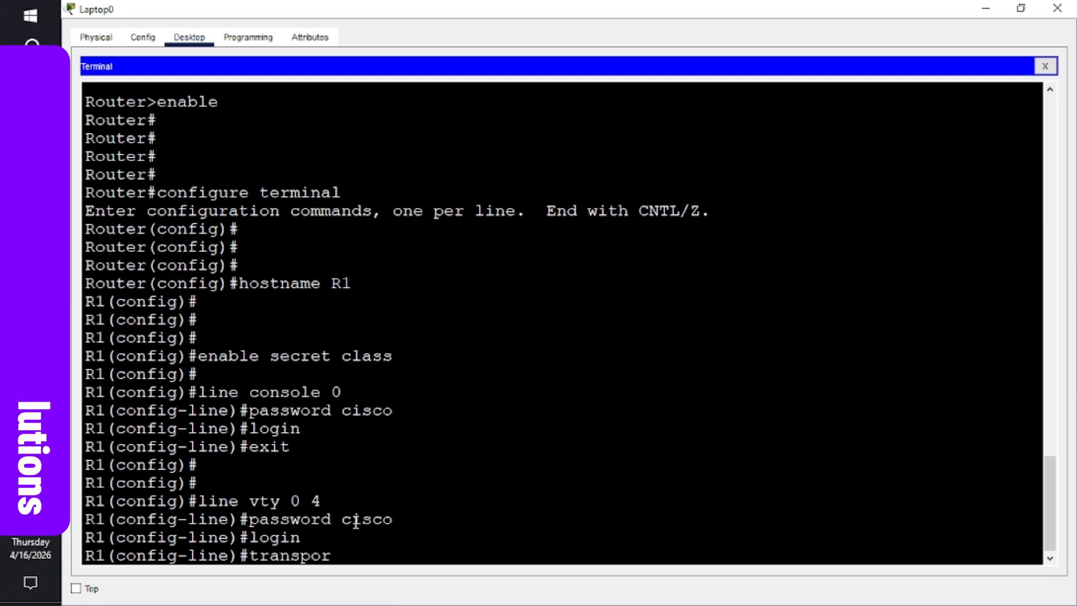
text(t inp)
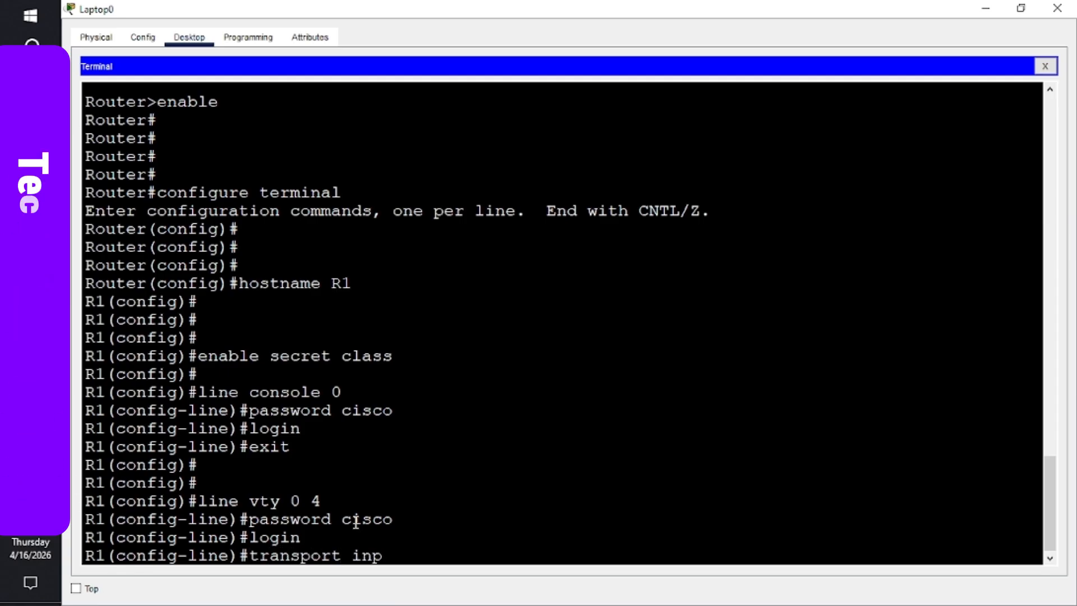
text(ut ss)
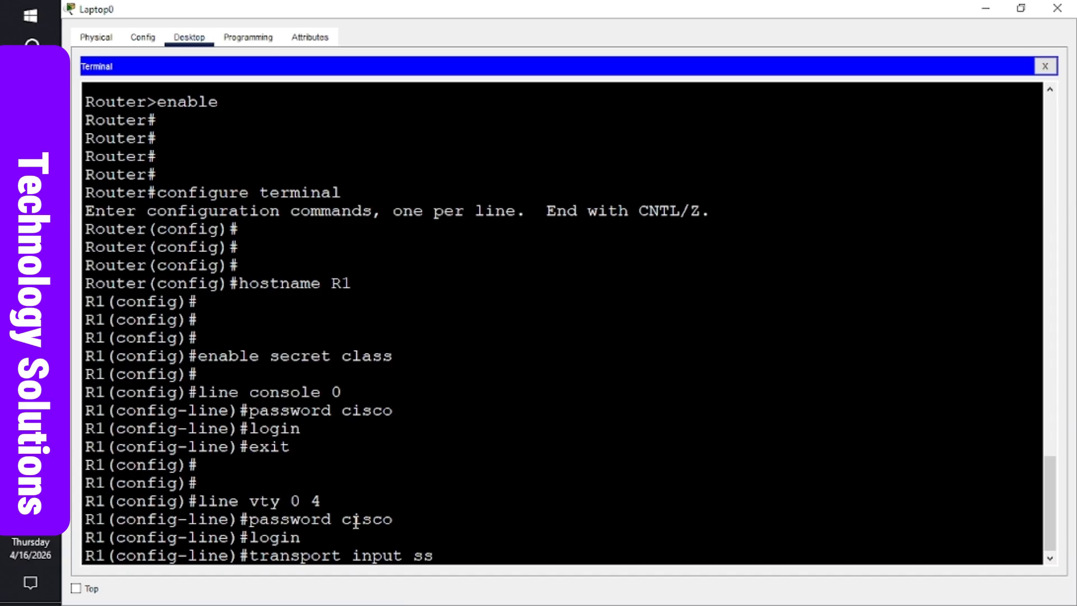
text(h)
text(?)
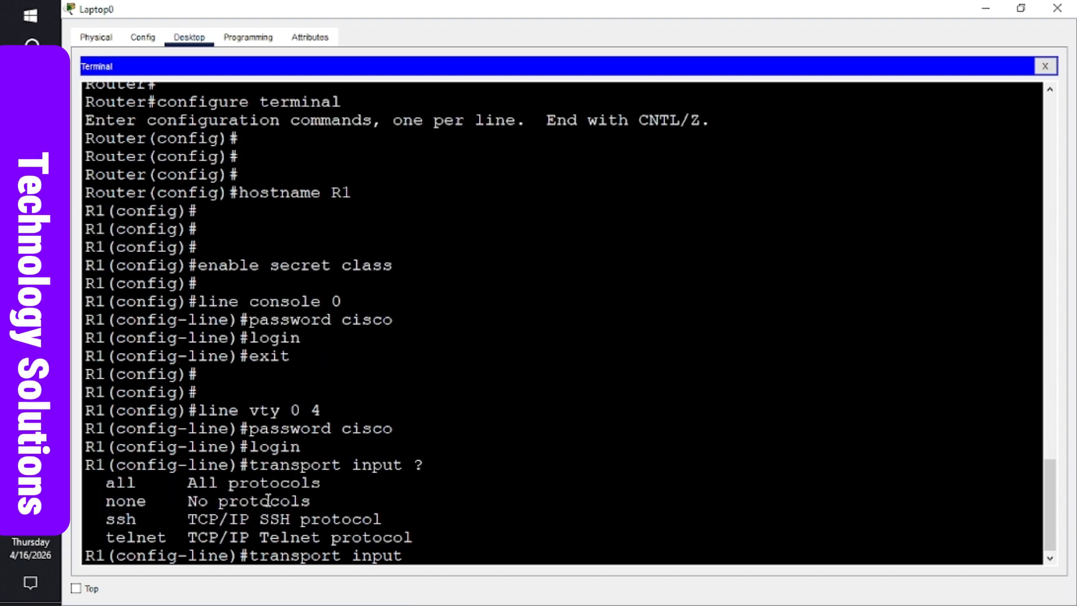
text(ssh)
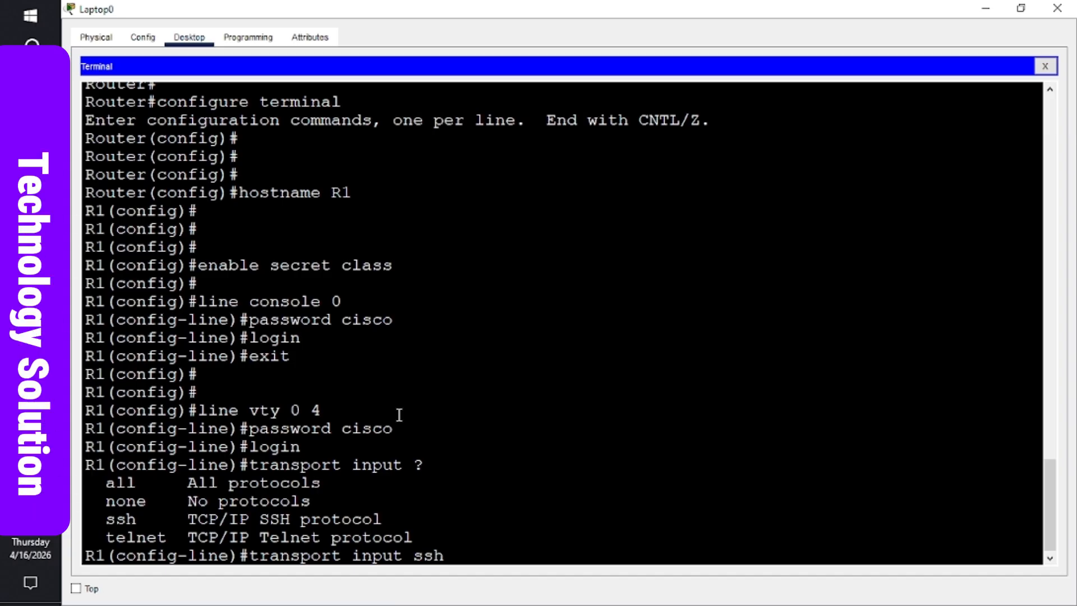
key(Return)
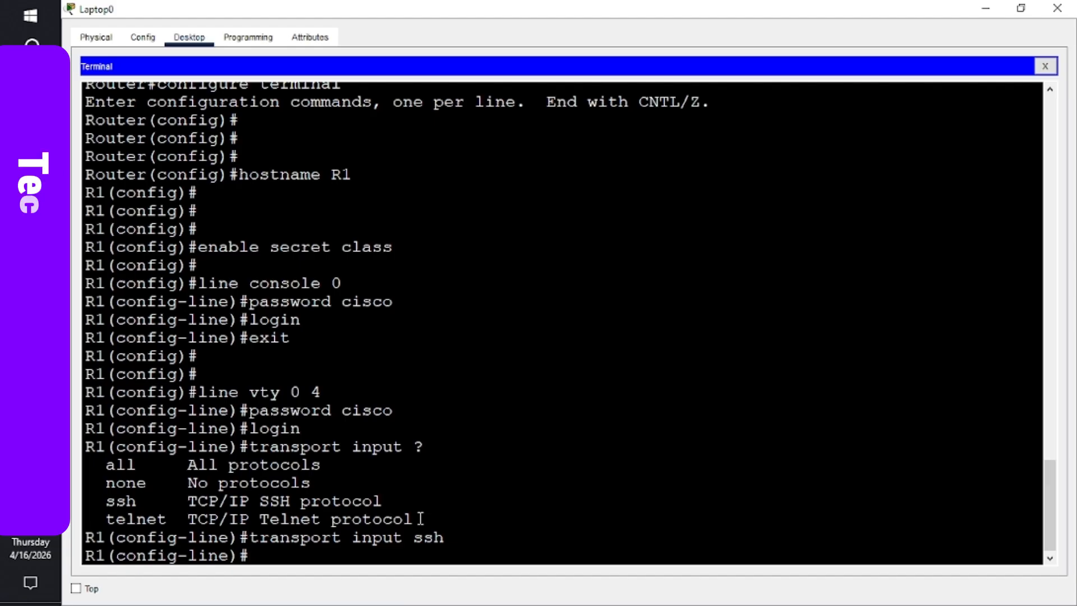
drag(420, 518, 83, 465)
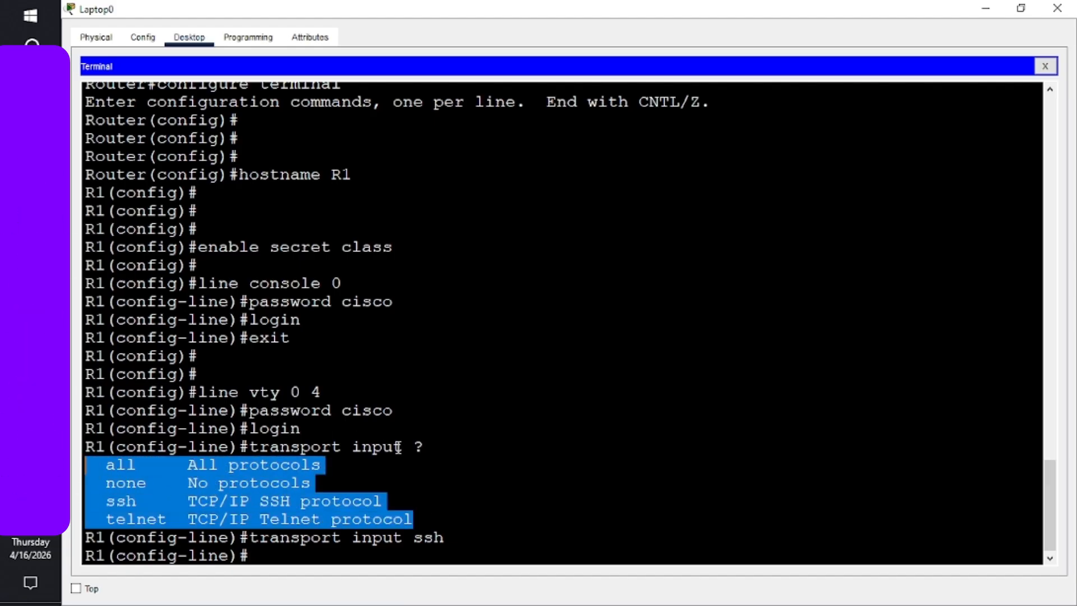
drag(421, 512, 84, 447)
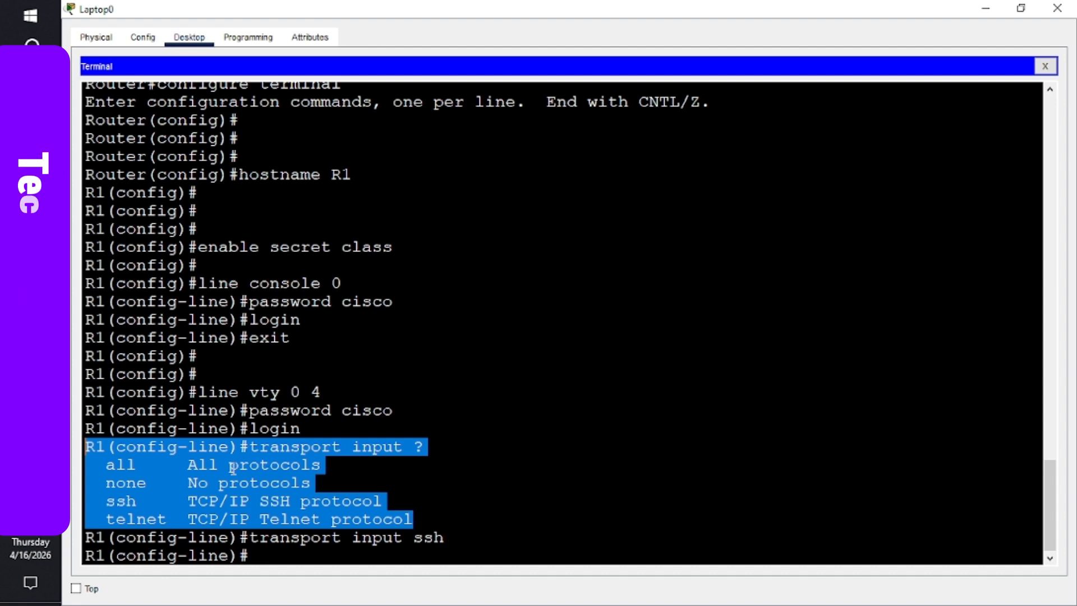
click(436, 444)
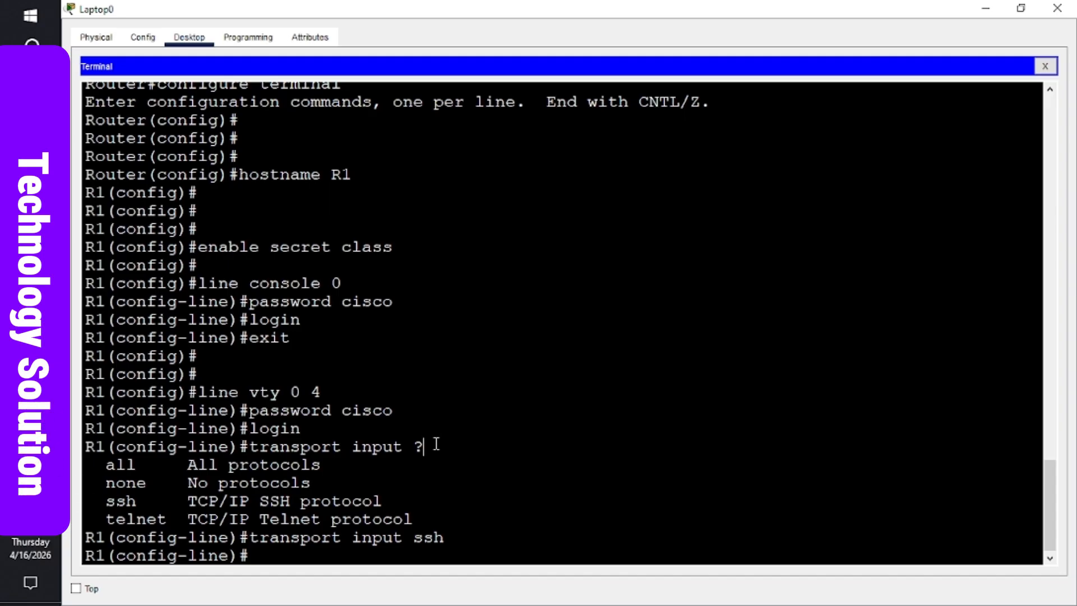
key(Return)
key(Return)
key(Return)
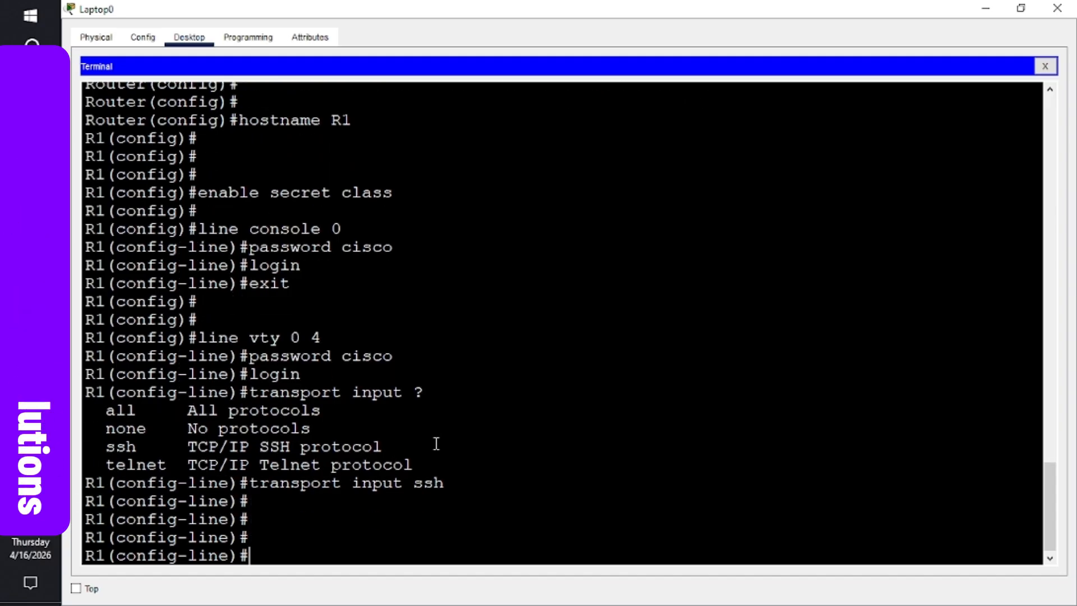
- Run exit and end to return from line configuration to privileged EXEC mode
text(exit)
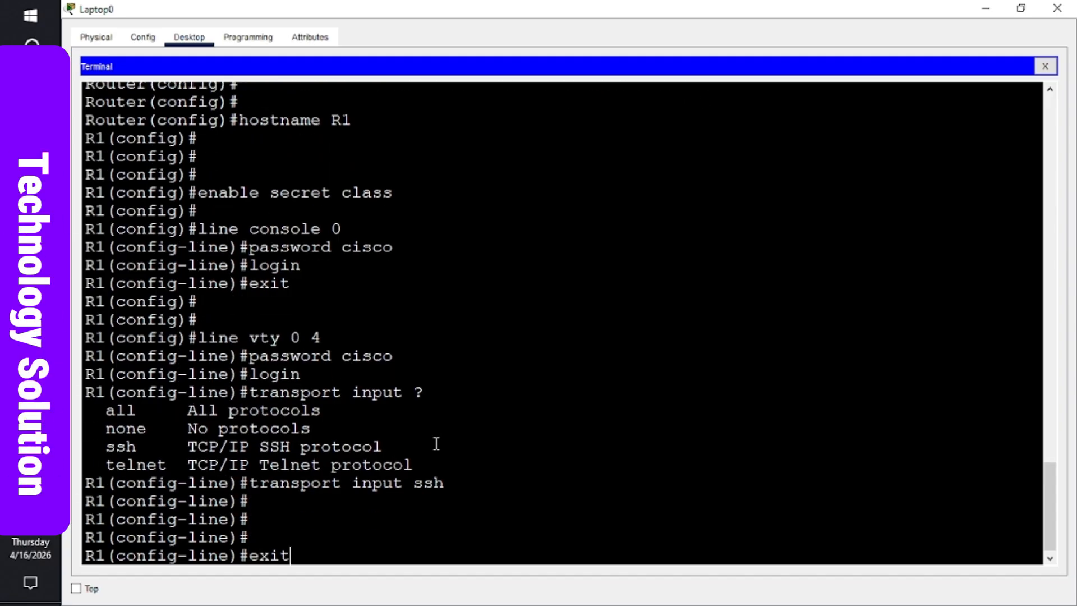
key(Return)
key(Return)
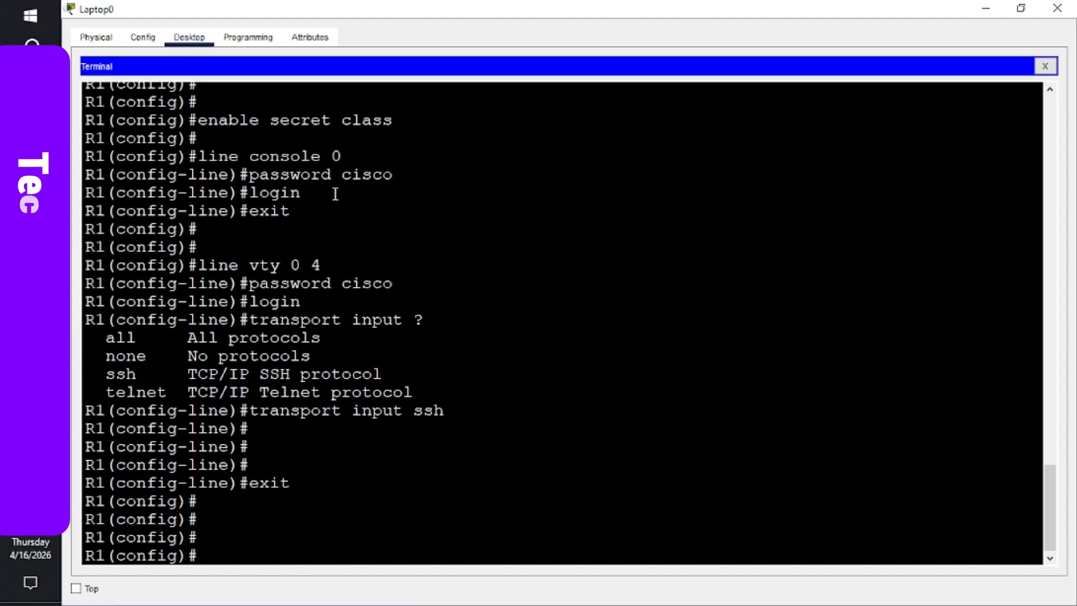
double_click(304, 121)
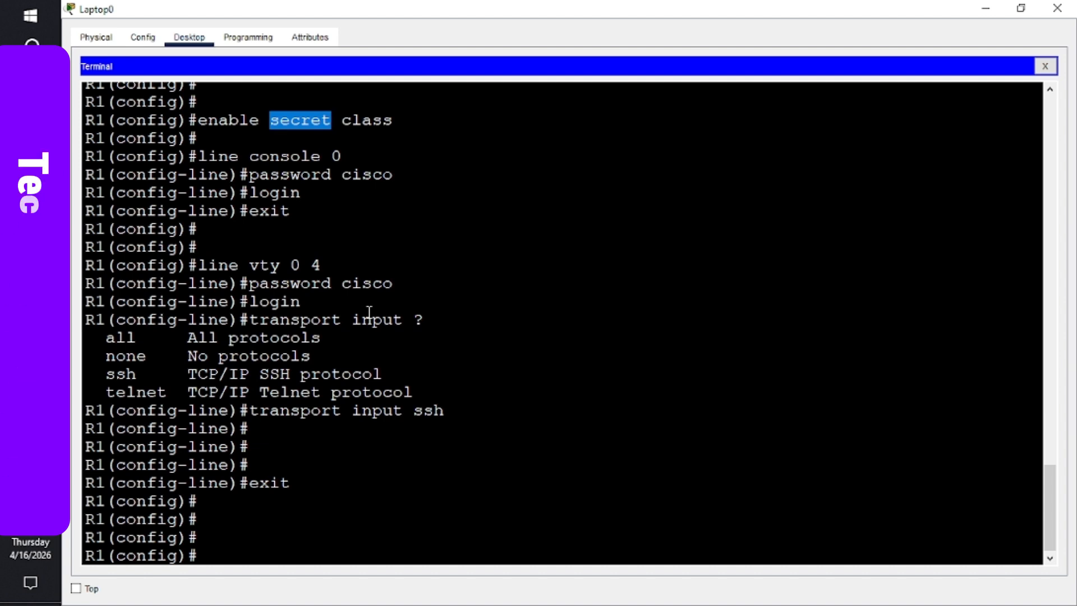
text(end)
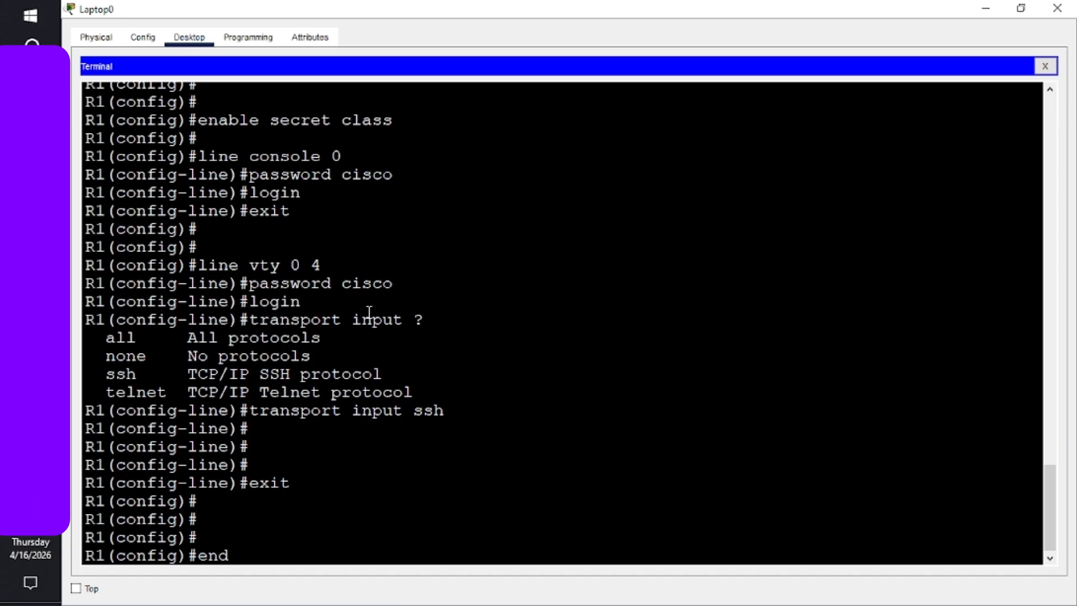
key(Return)
key(Return)
key(Return)
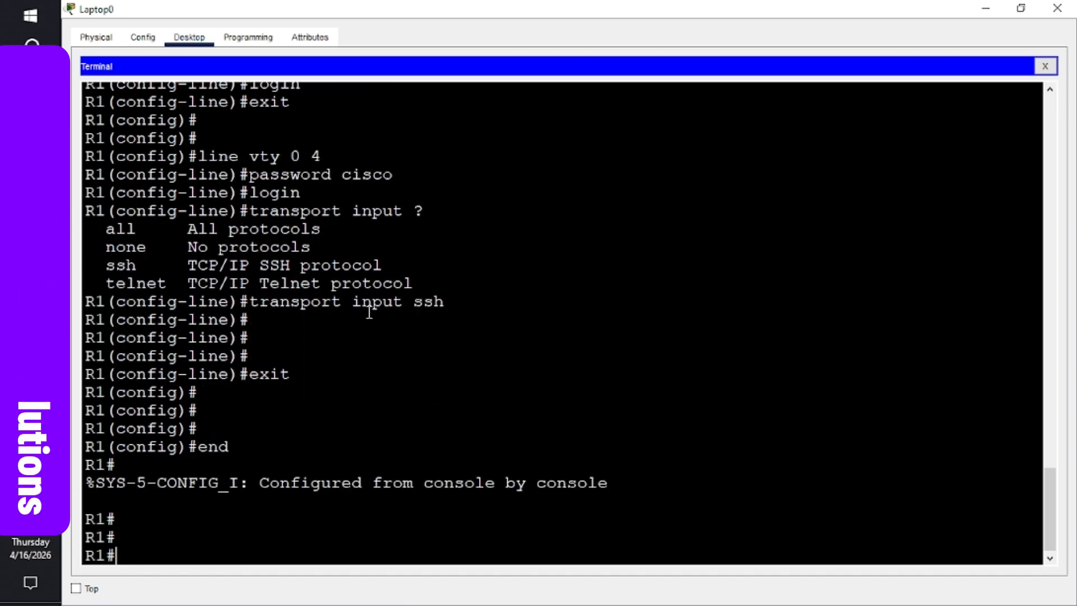
key(Return)
key(Return)
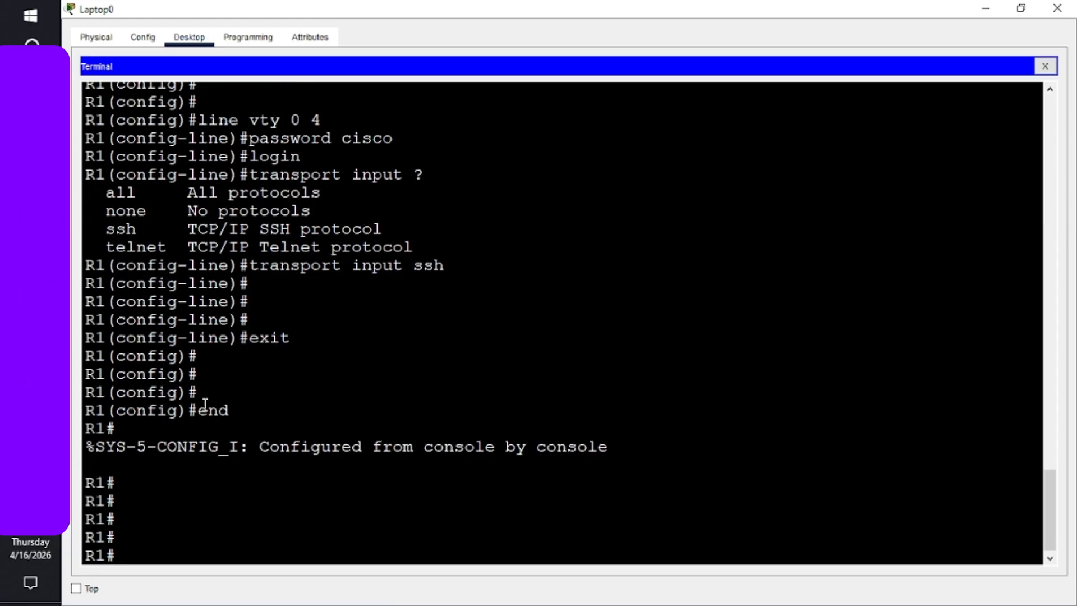
- Run show run and page through R1's entire running configuration back to the R1# prompt
text(sh)
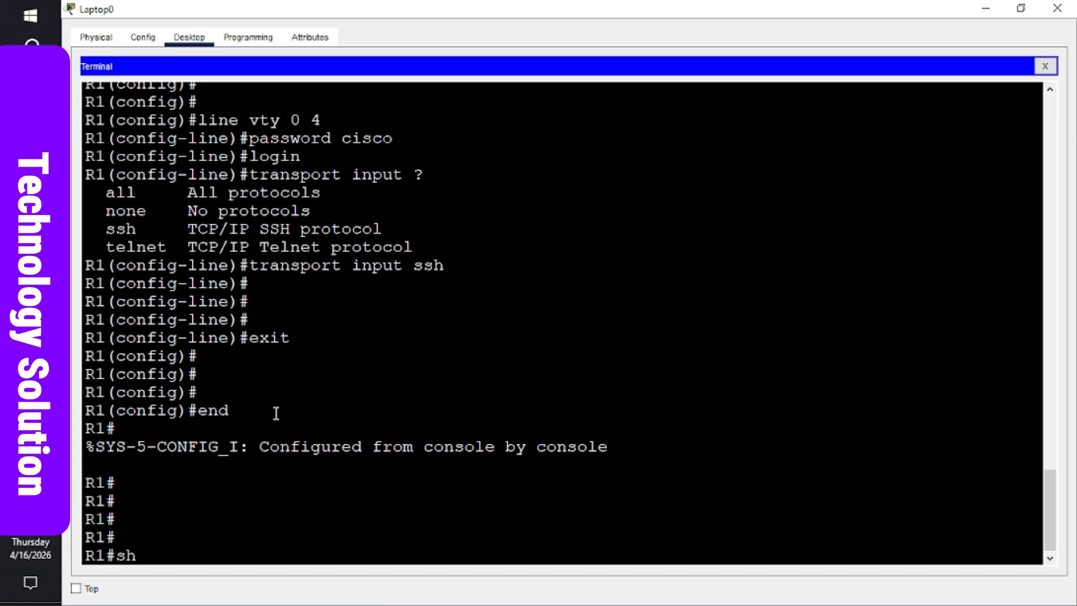
text(o)
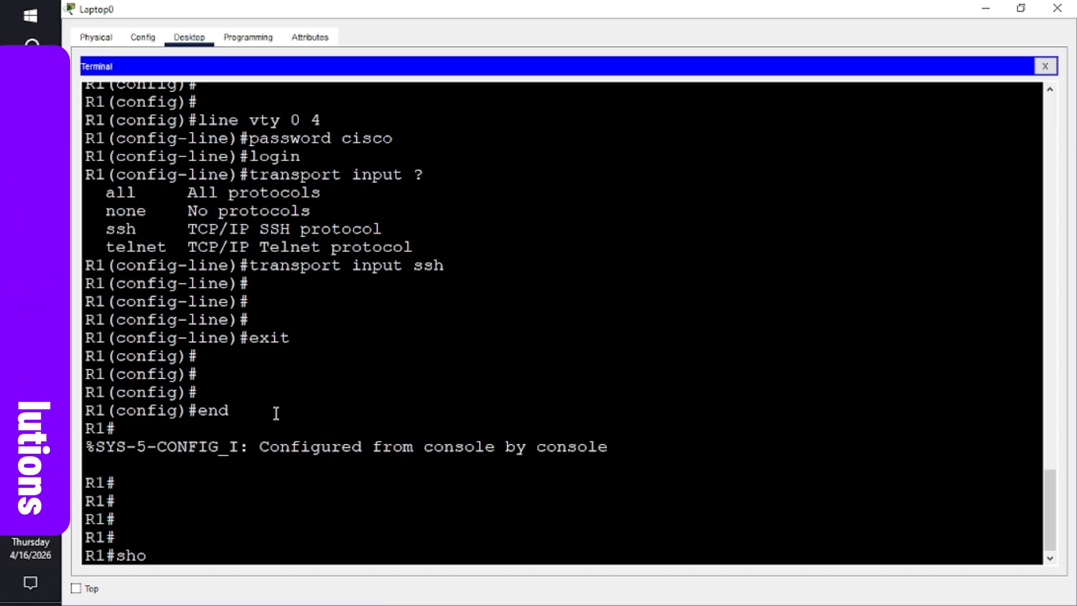
text(w run)
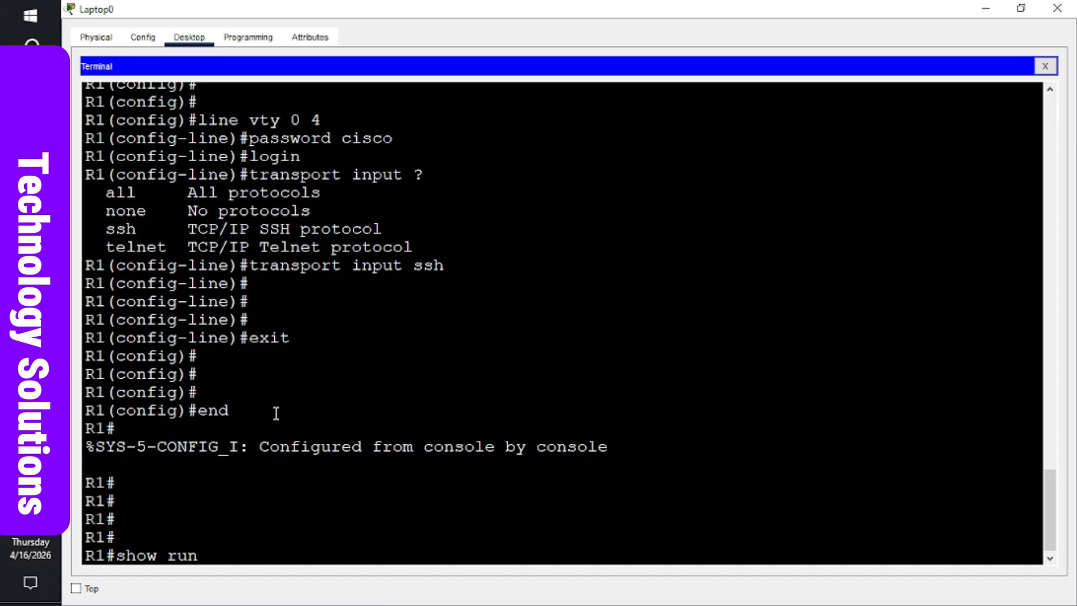
key(Return)
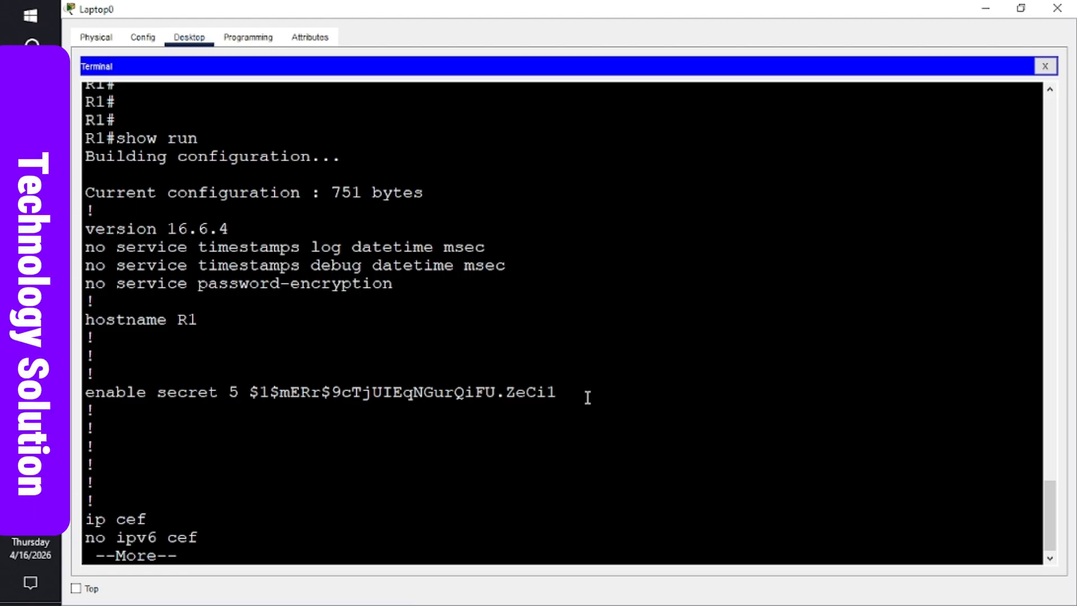
key(space)
key(space)
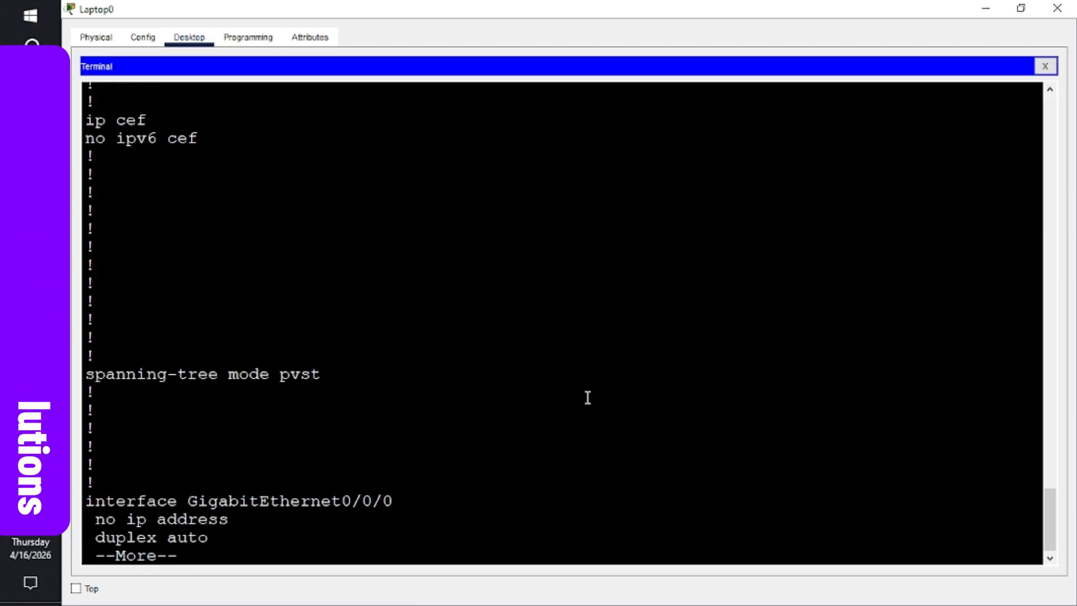
key(space)
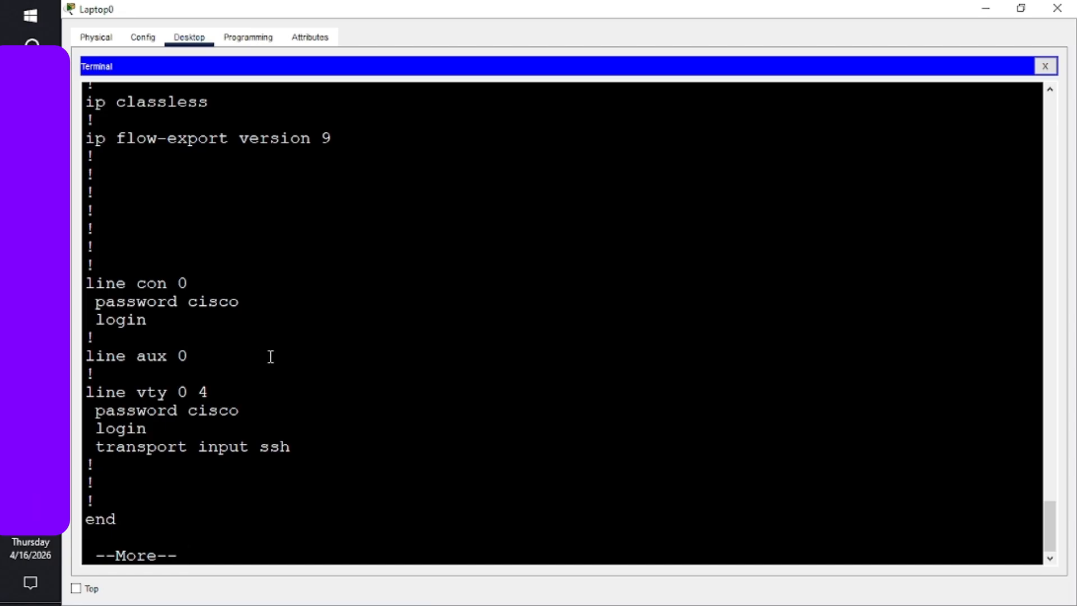
key(space)
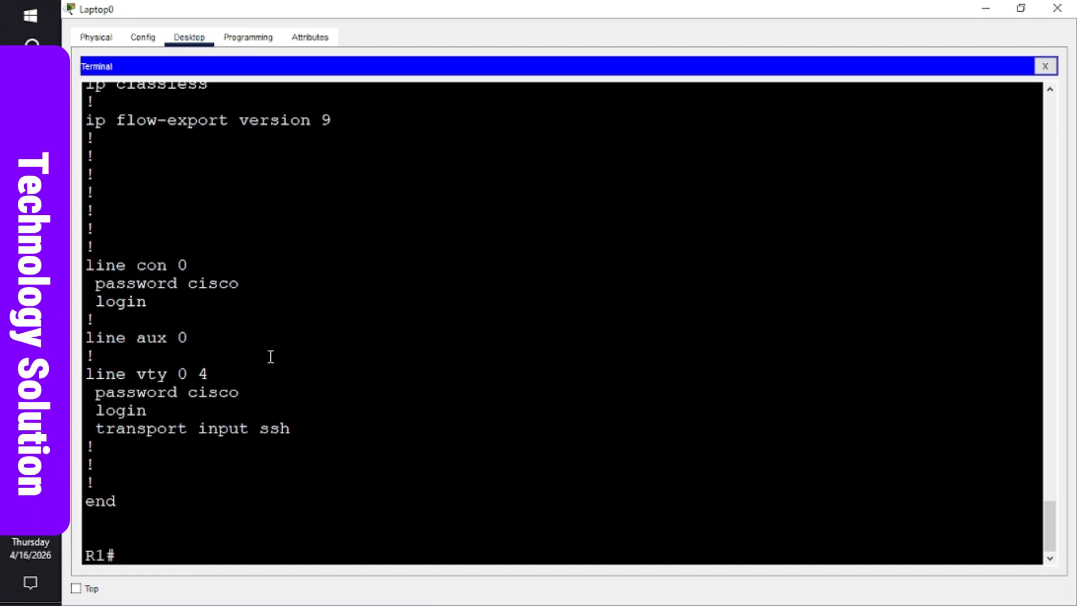
- Enable service password-encryption in global configuration, then end back to privileged mode
text(co)
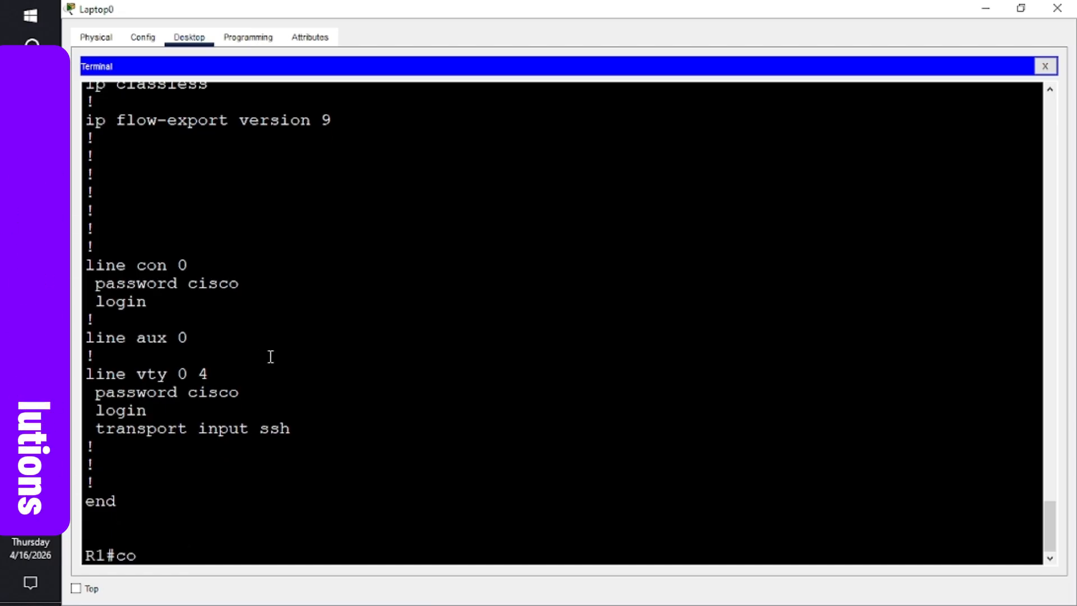
text(nfi)
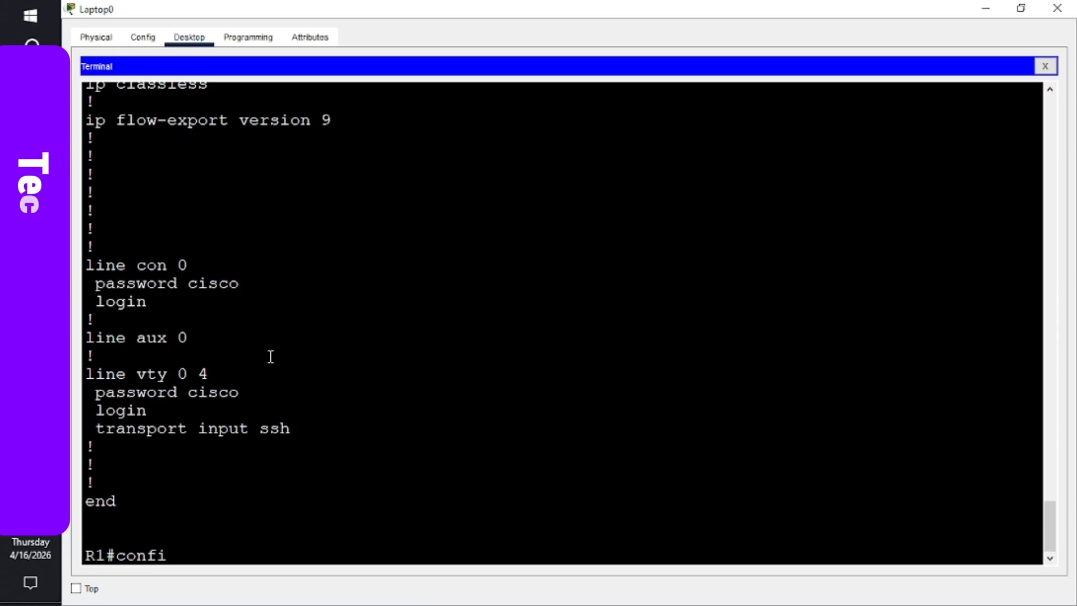
text(gure)
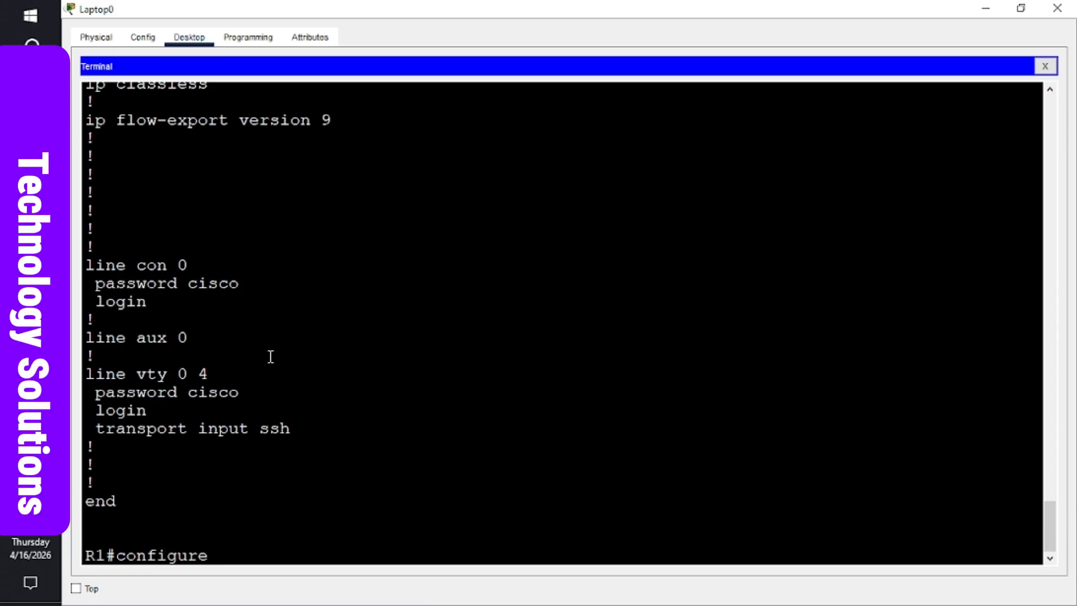
text( termina)
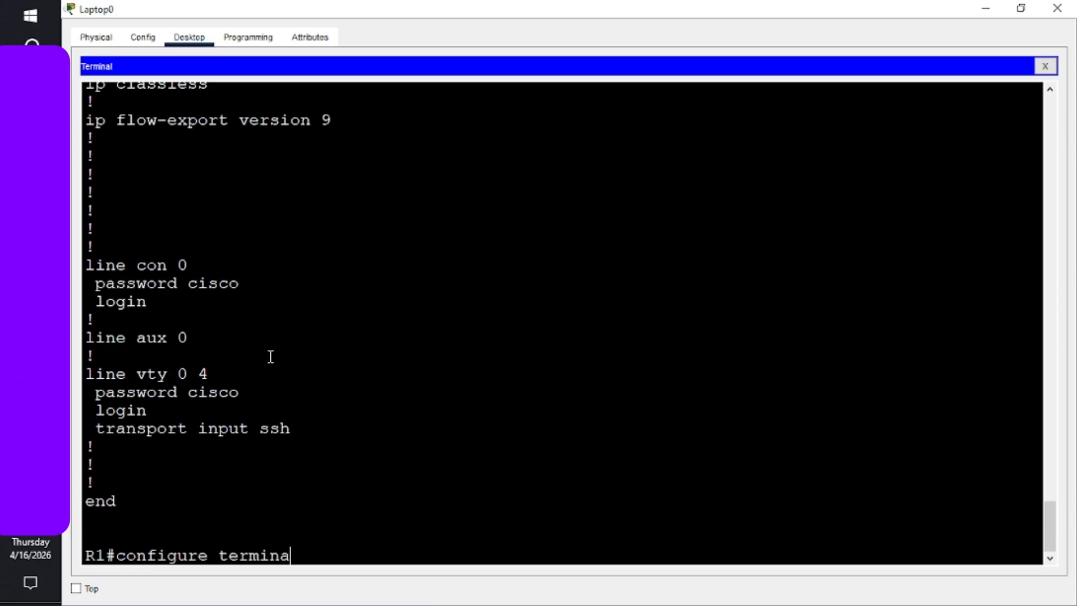
text(l)
key(Return)
key(Return)
key(Return)
key(Return)
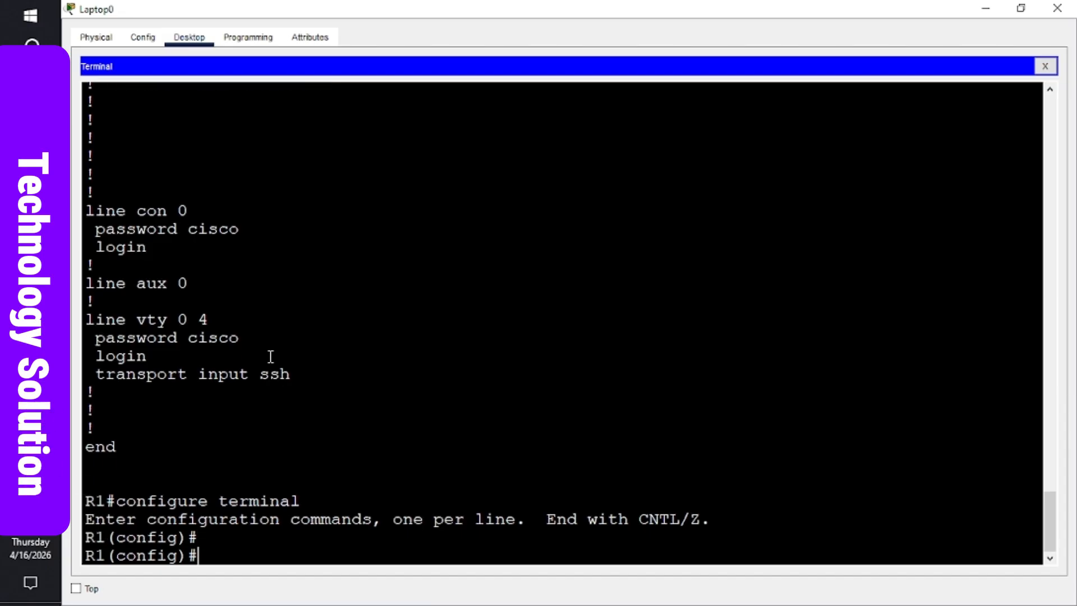
key(Return)
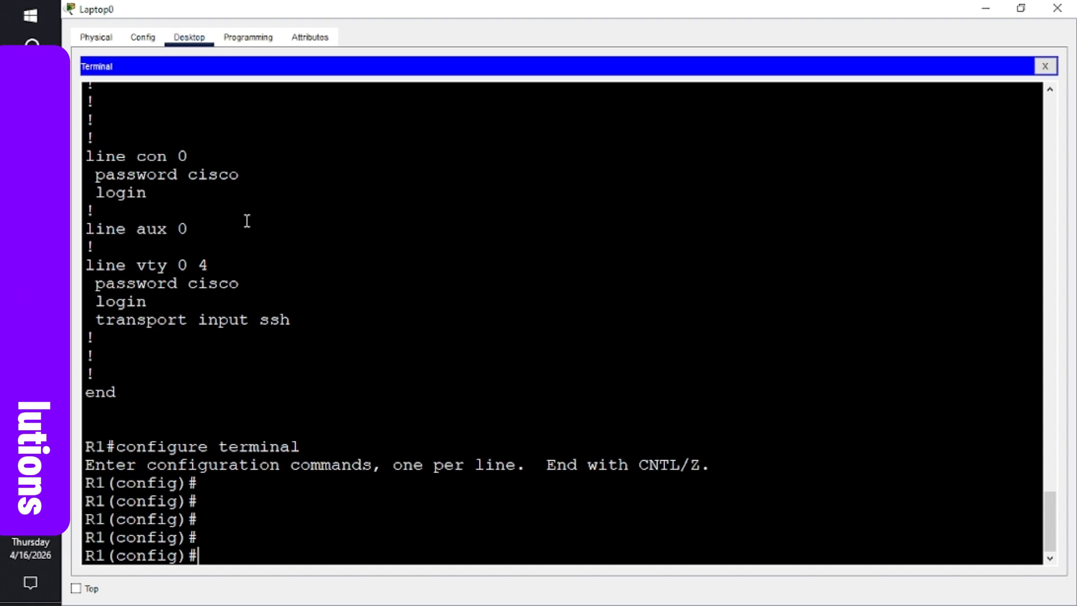
text(s)
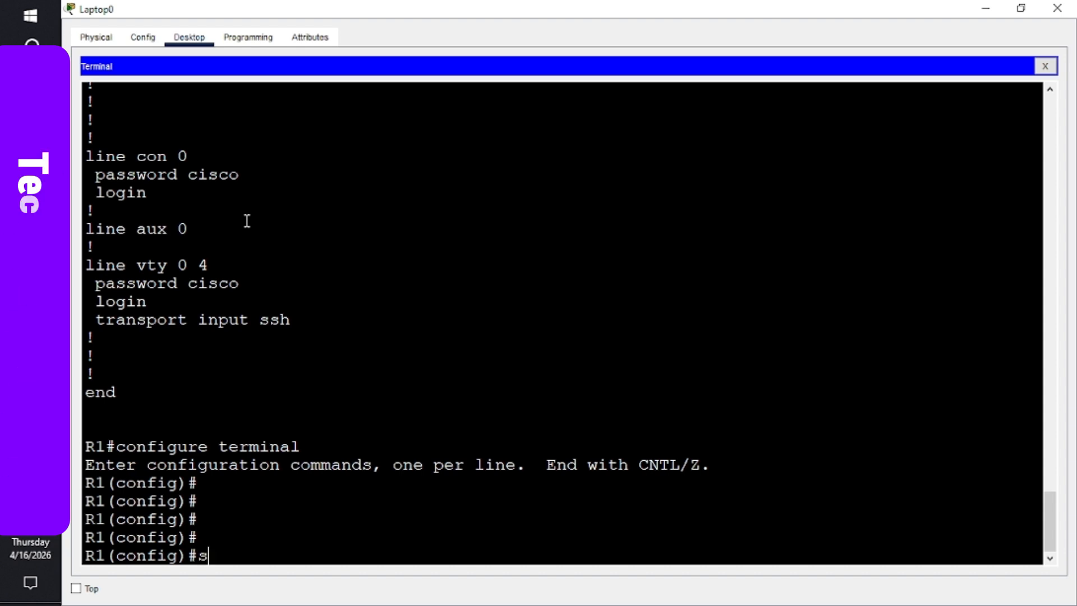
text(ervice)
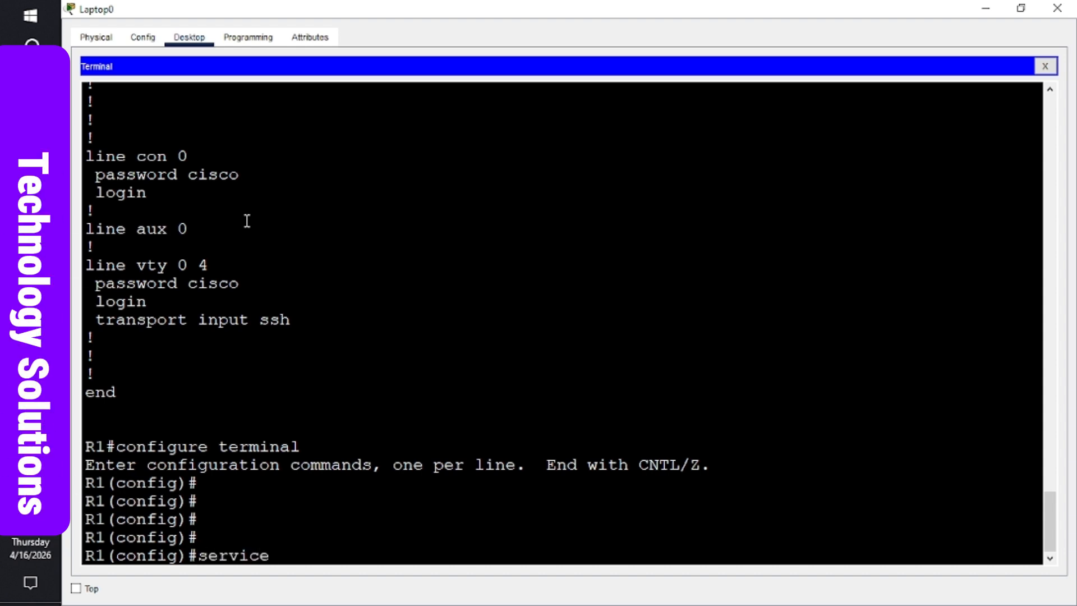
text( passwo)
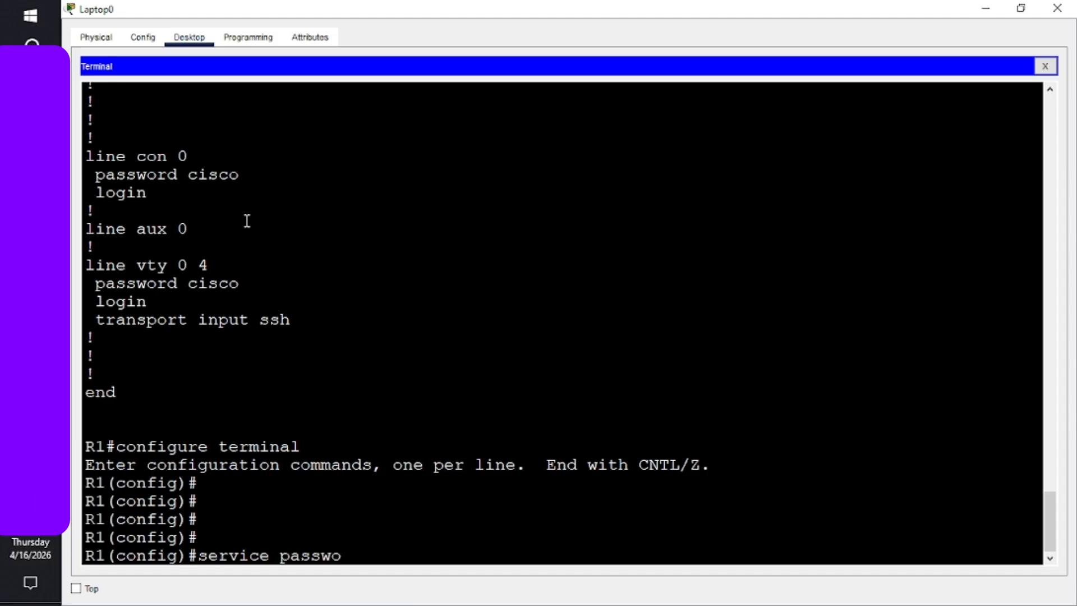
text(rd-)
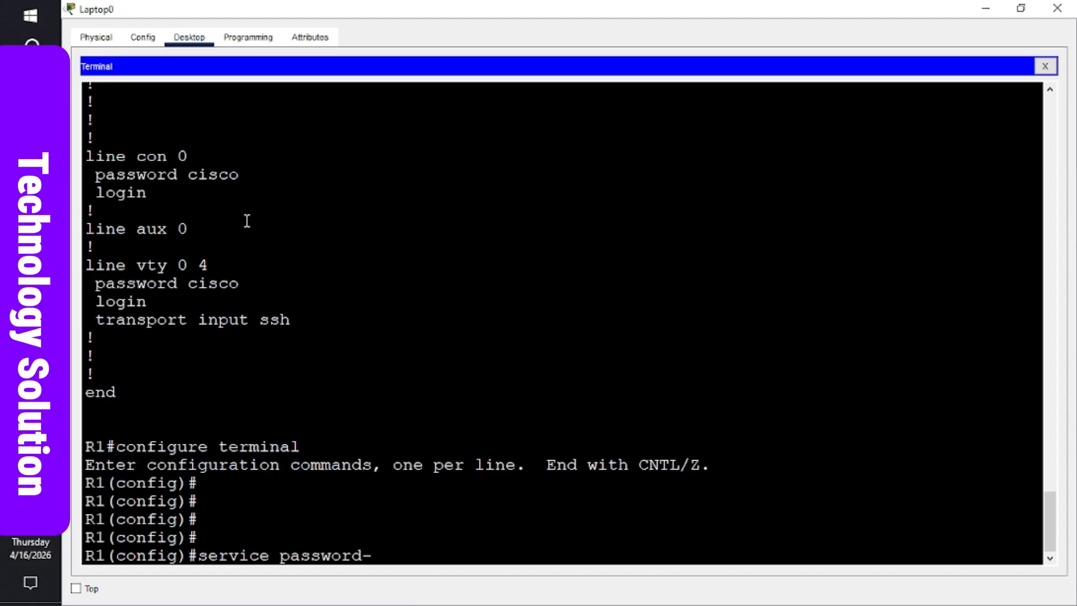
text(encr)
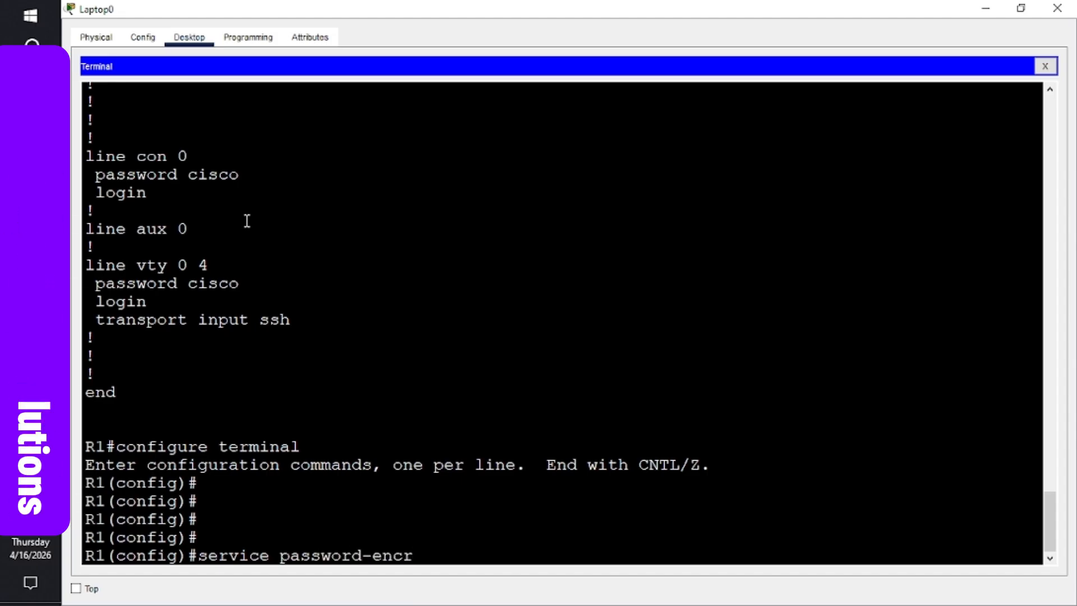
text(yption)
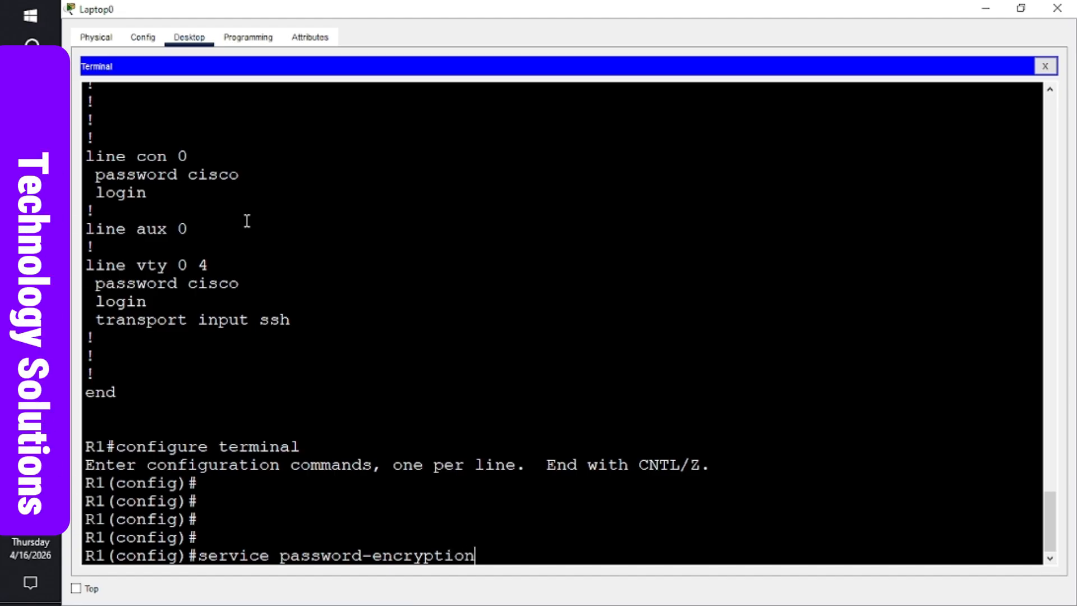
key(Return)
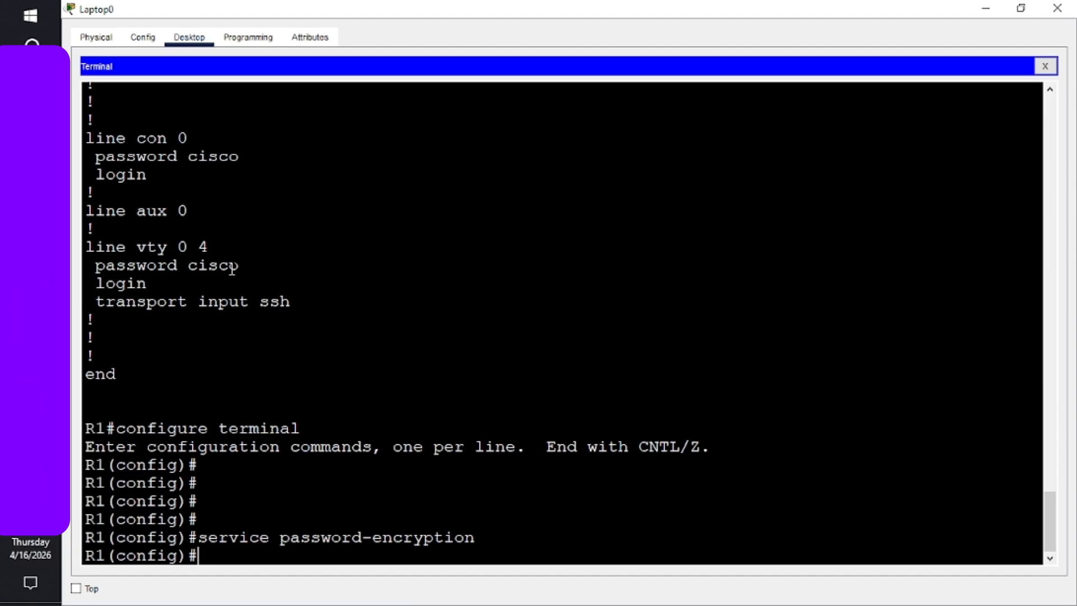
text(end)
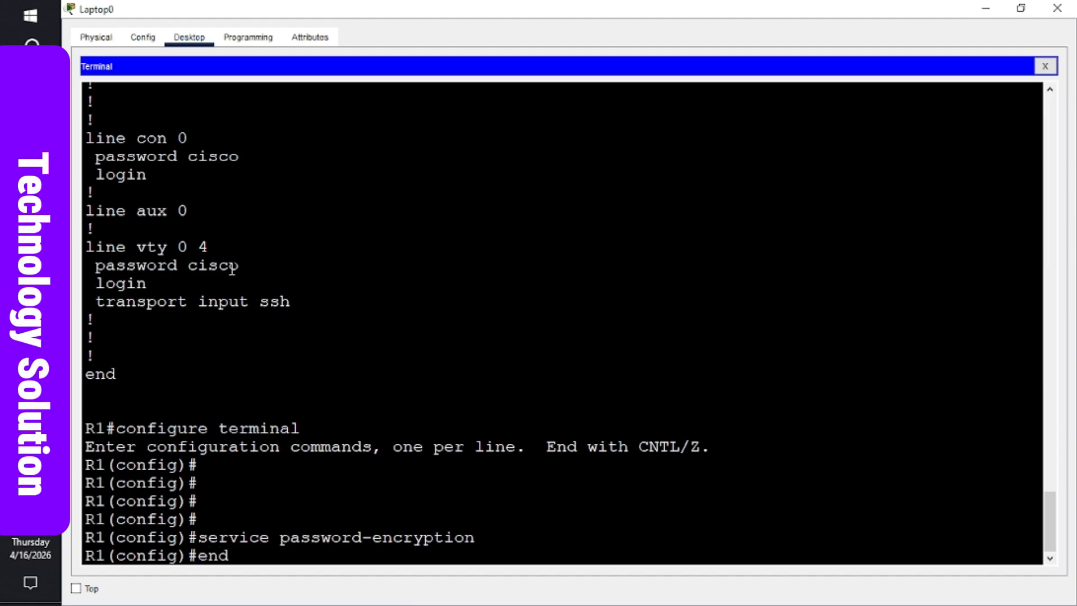
key(Return)
key(Return)
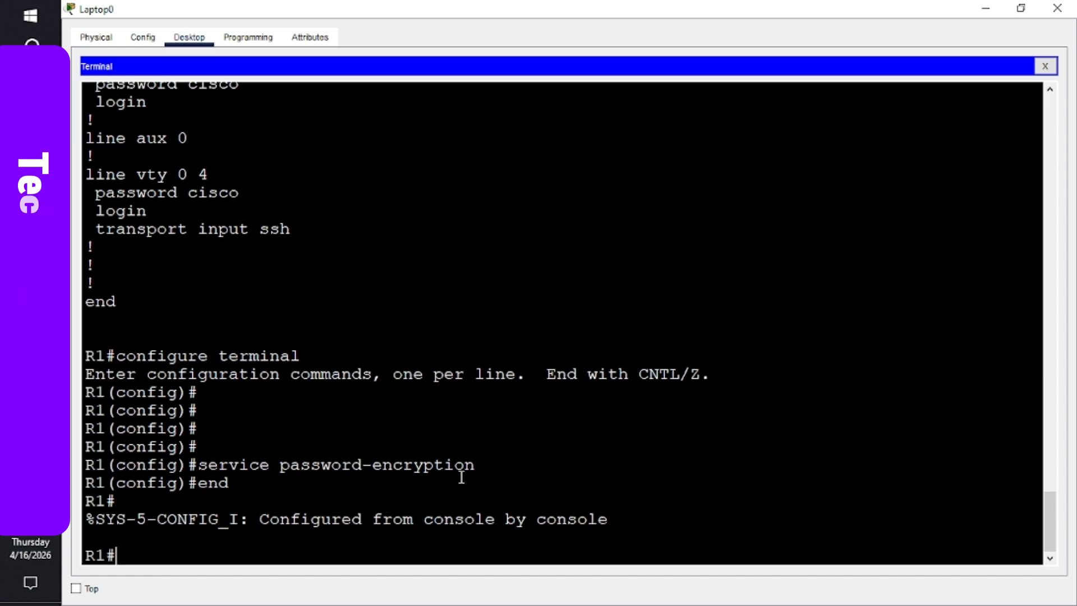
- Highlight the service password-encryption line and recall the show run command
drag(474, 466, 200, 464)
click(201, 463)
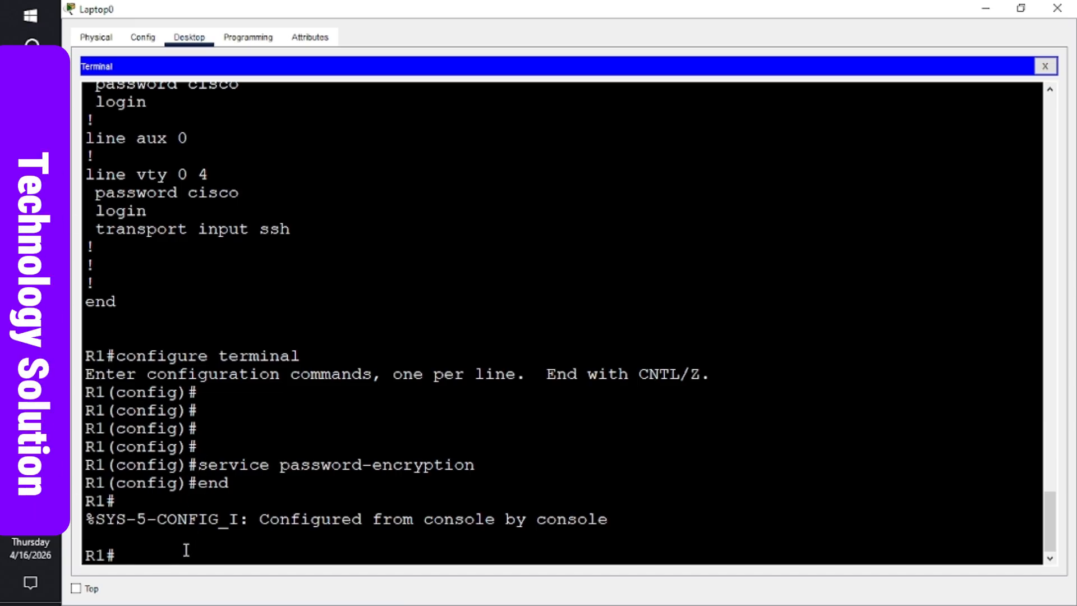
key(Return)
key(Return)
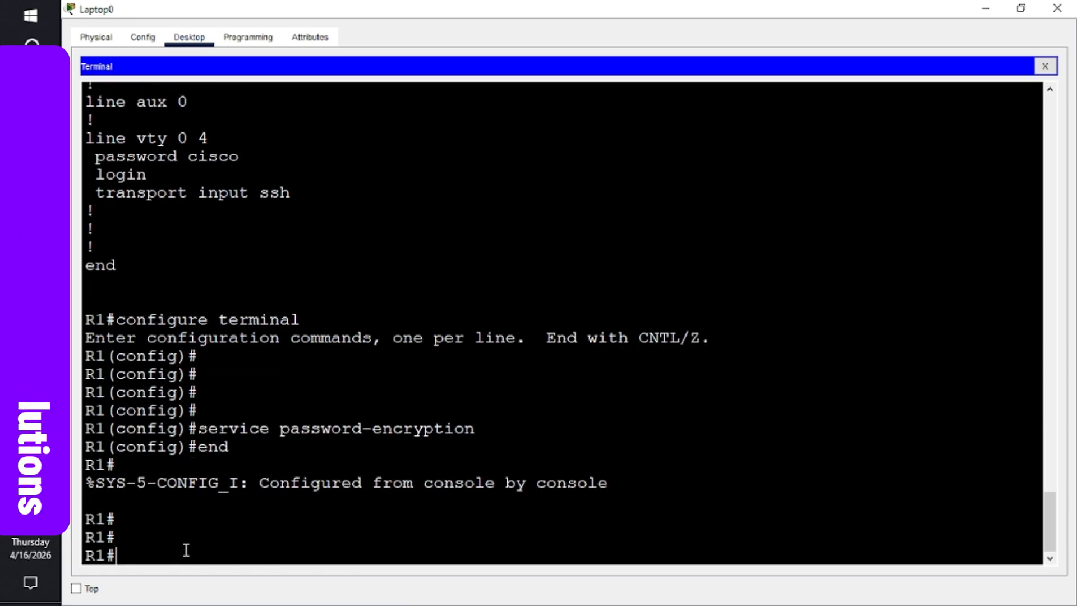
key(Up)
key(Up)
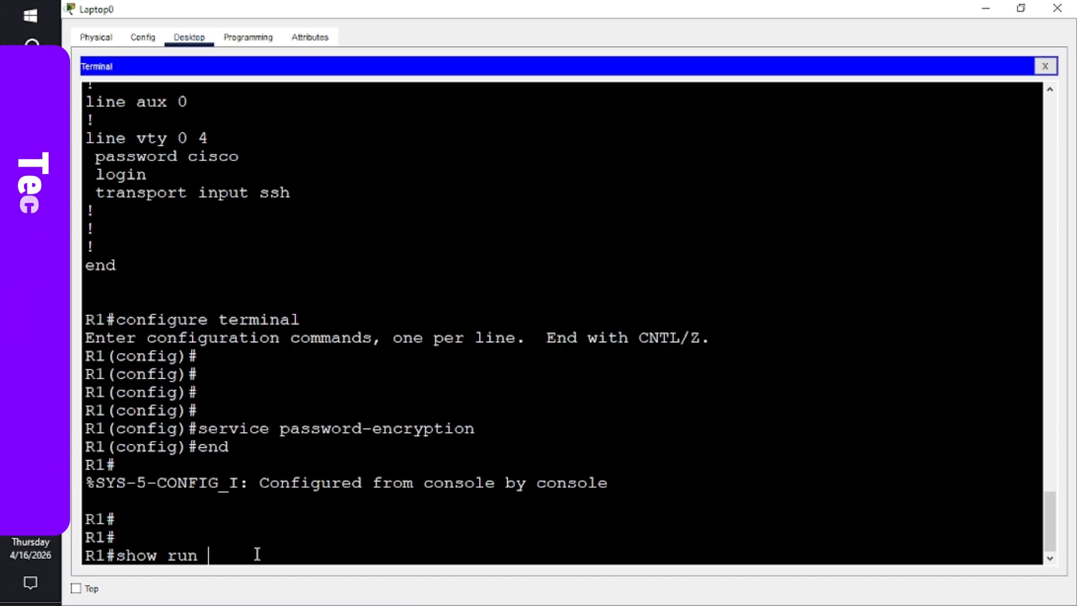
- Page through R1's show run output to confirm console and VTY passwords are type 7 encrypted
key(Return)
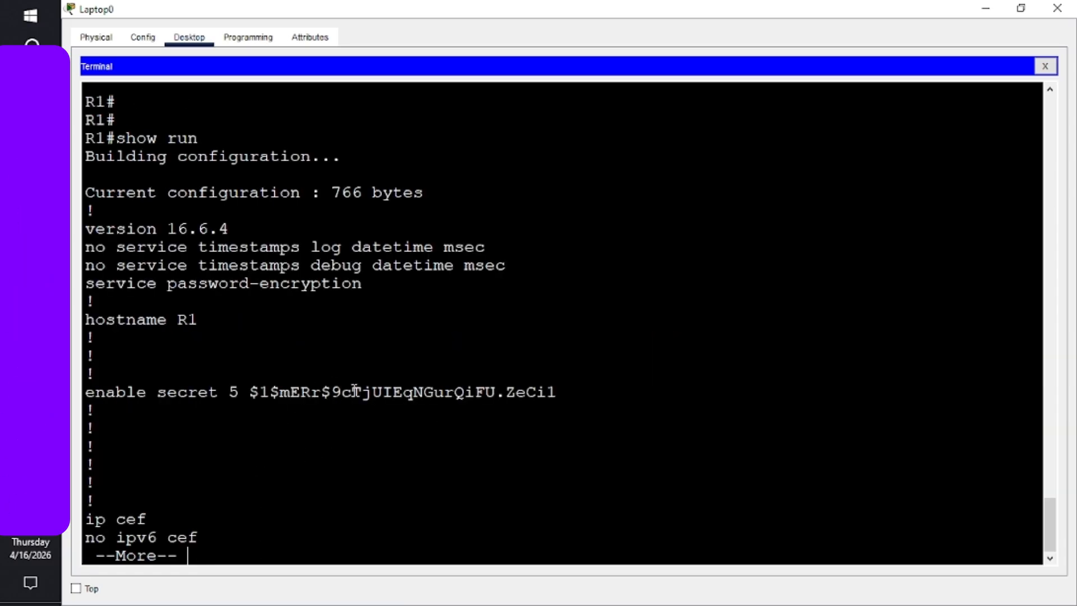
key(space)
key(space)
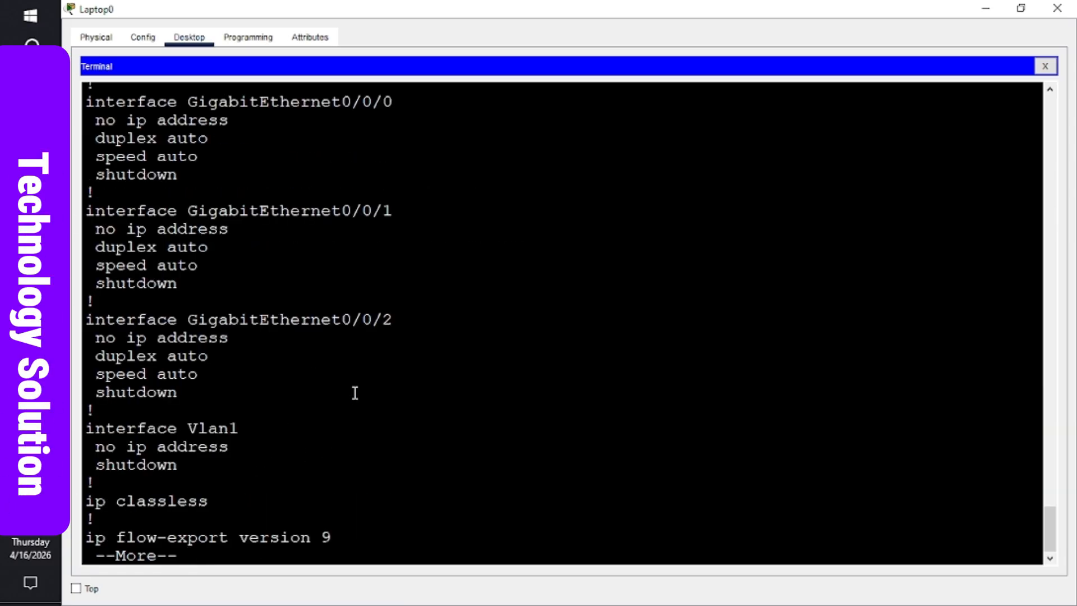
key(space)
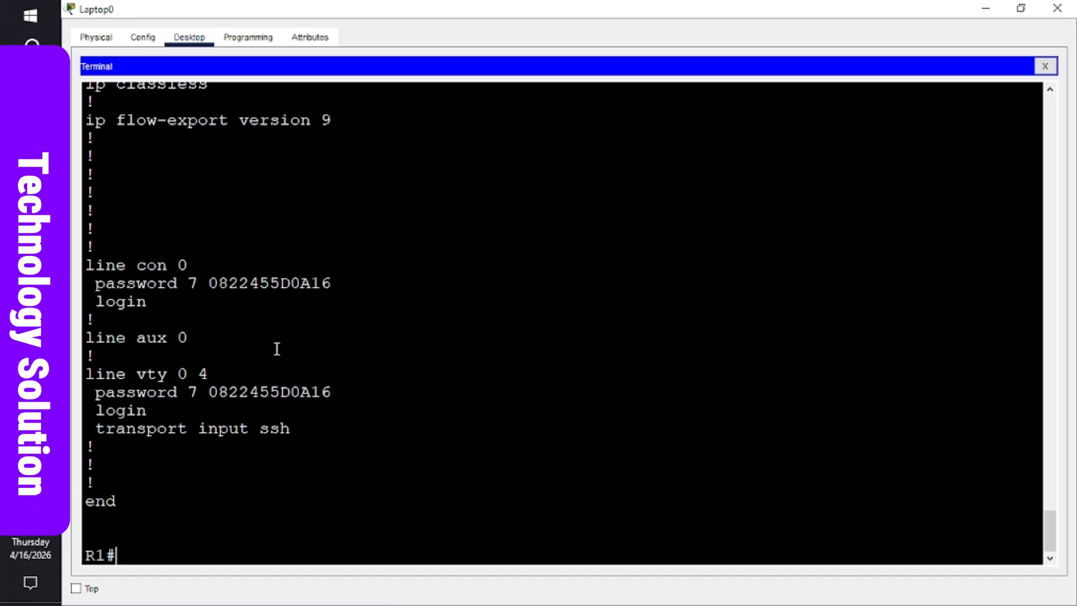
key(Return)
key(Return)
key(Return)
key(Return)
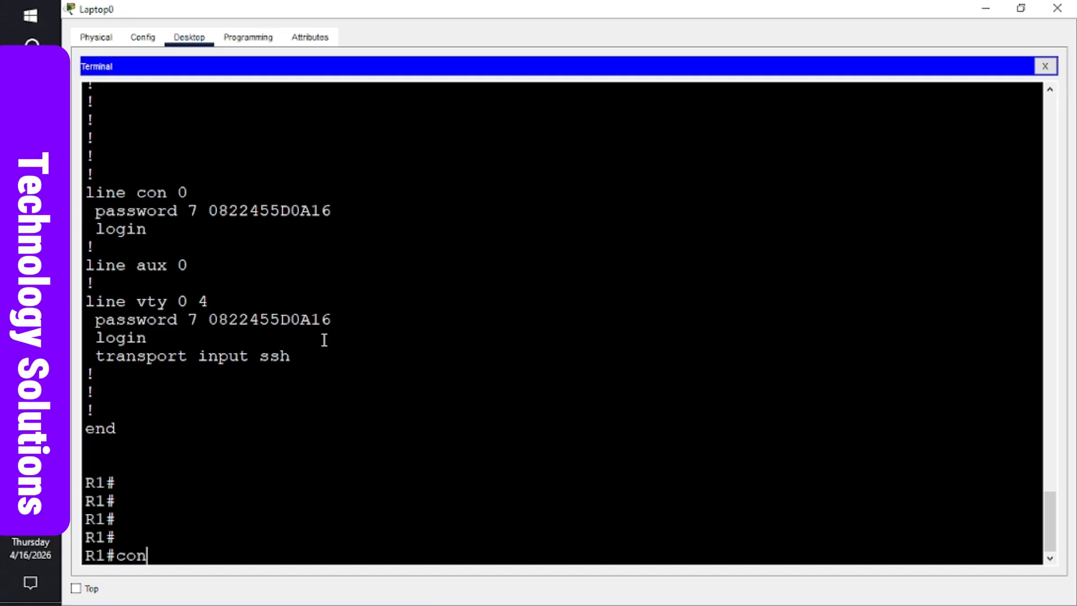
- Put R1 into global configuration mode with configure terminal
text(f)
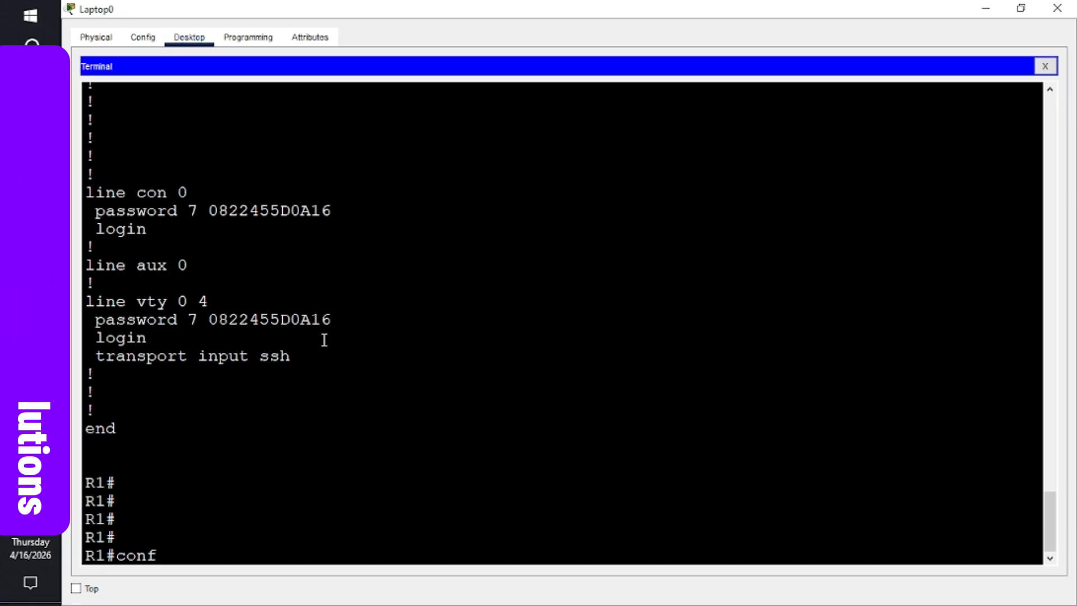
text(igu)
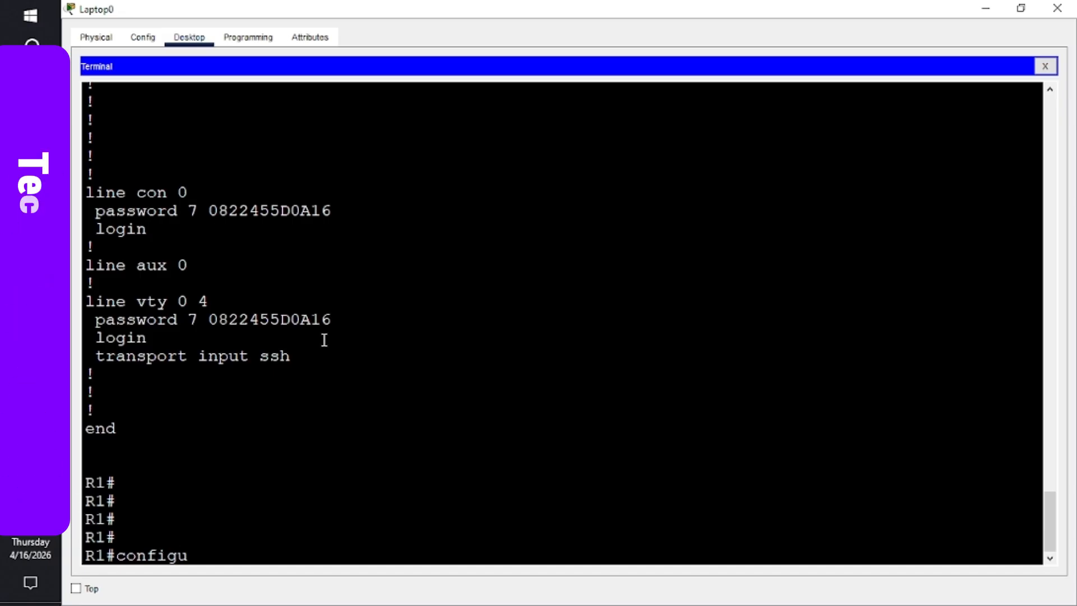
text(re termin)
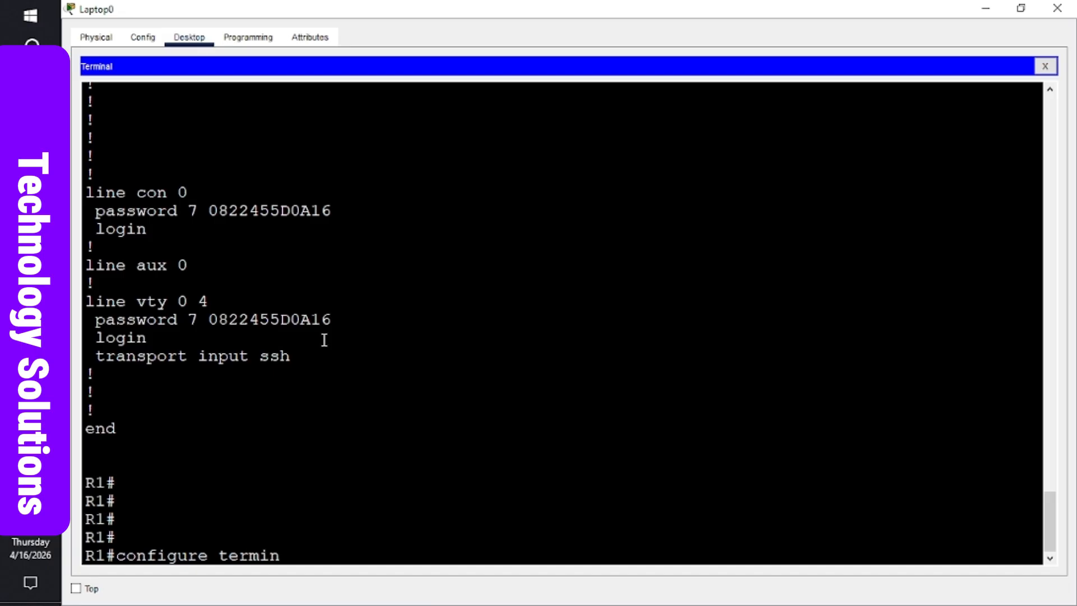
text(al)
key(Return)
key(Return)
key(Return)
key(Return)
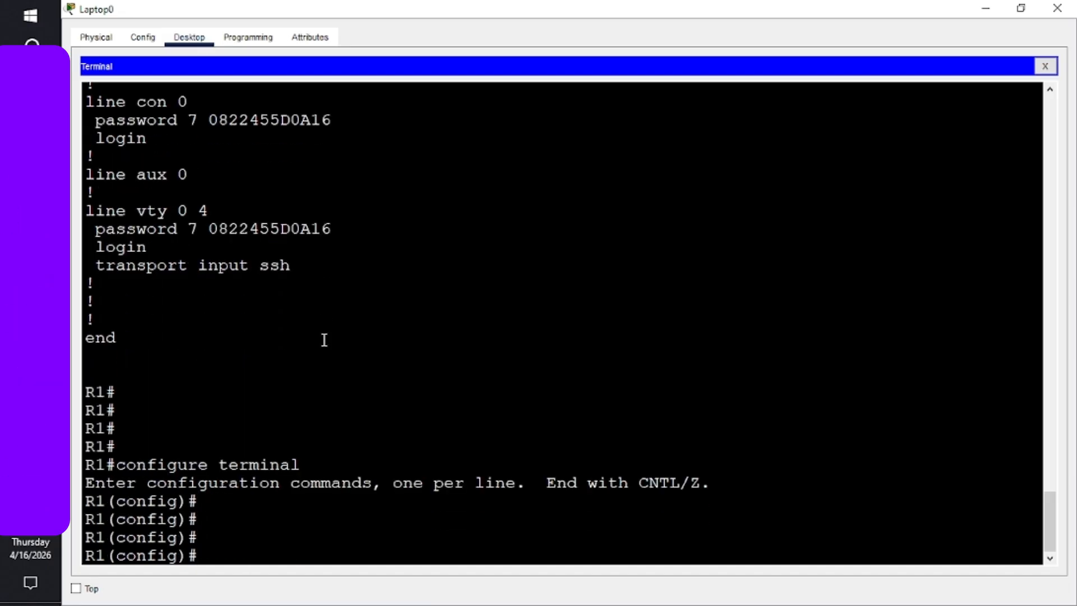
- Disable DNS lookup with no ip domain-lookup, then bring up the Word lab instructions
text(no i)
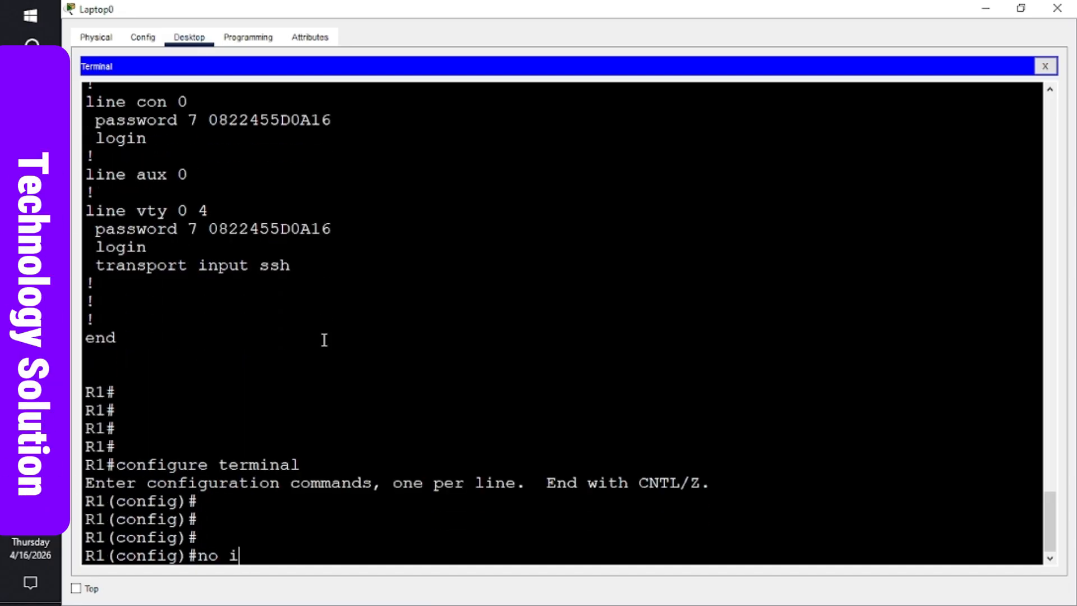
text(p d)
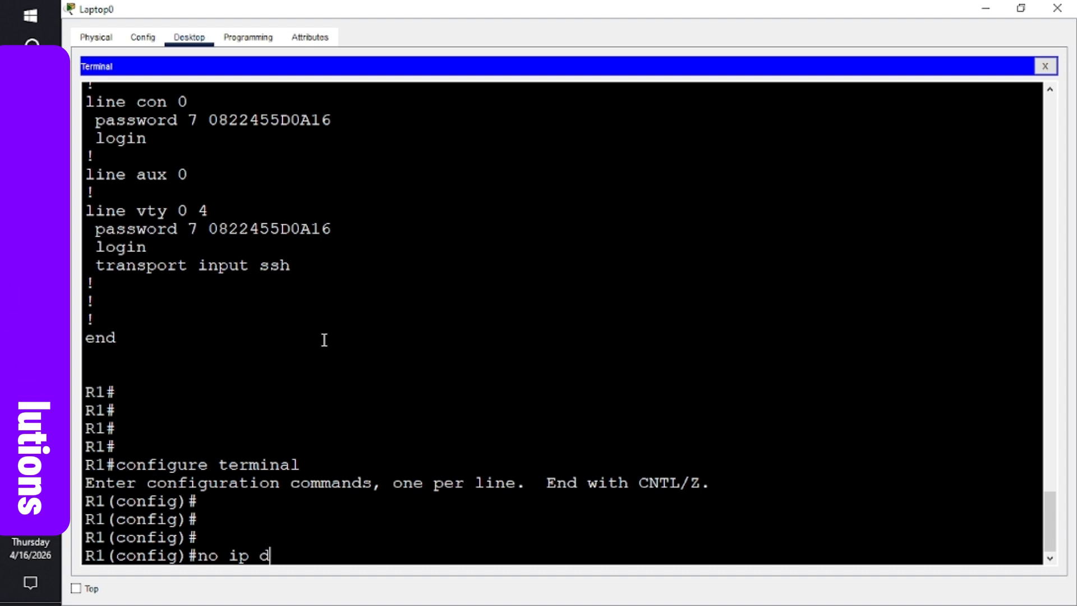
text(omain)
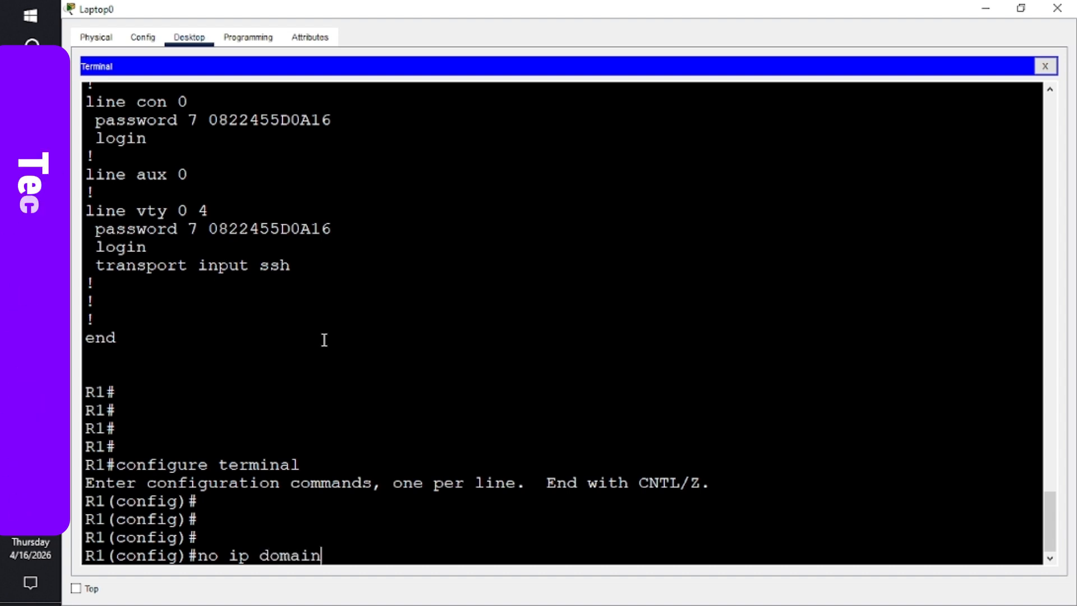
text(-)
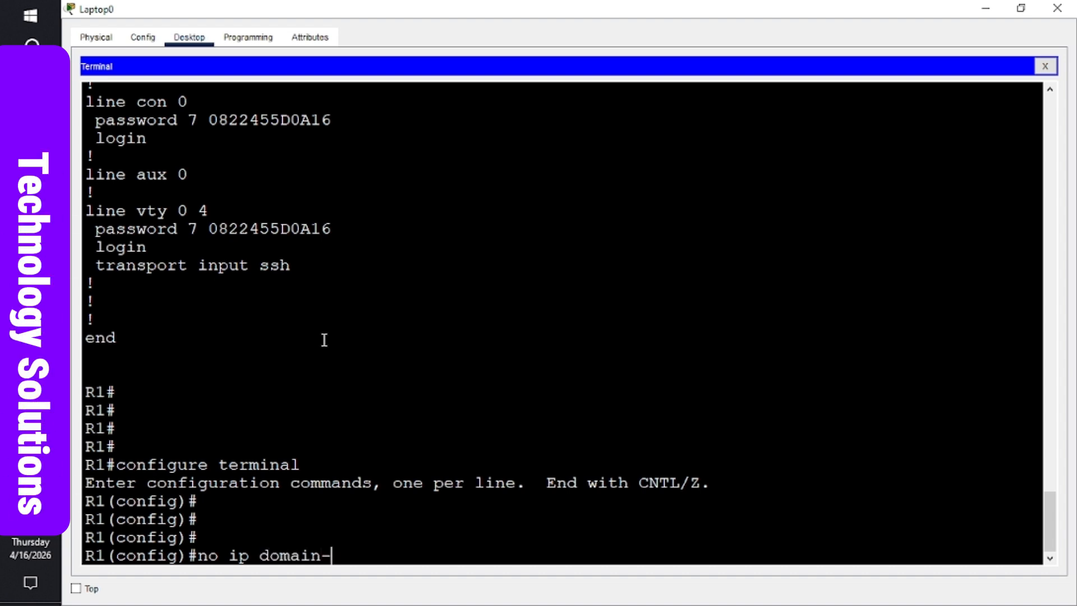
text(look)
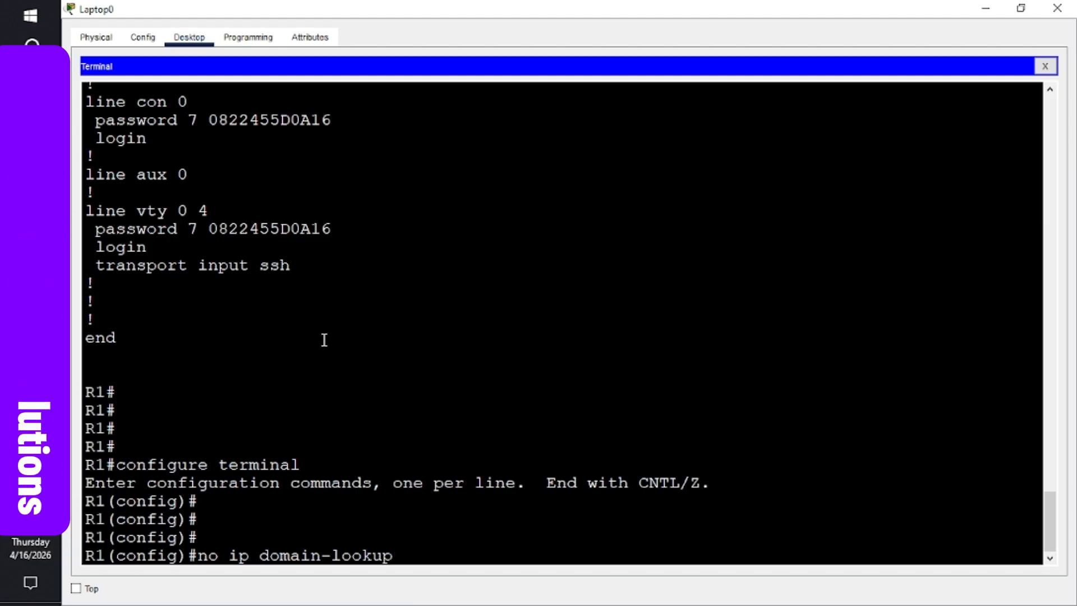
text(up)
key(Return)
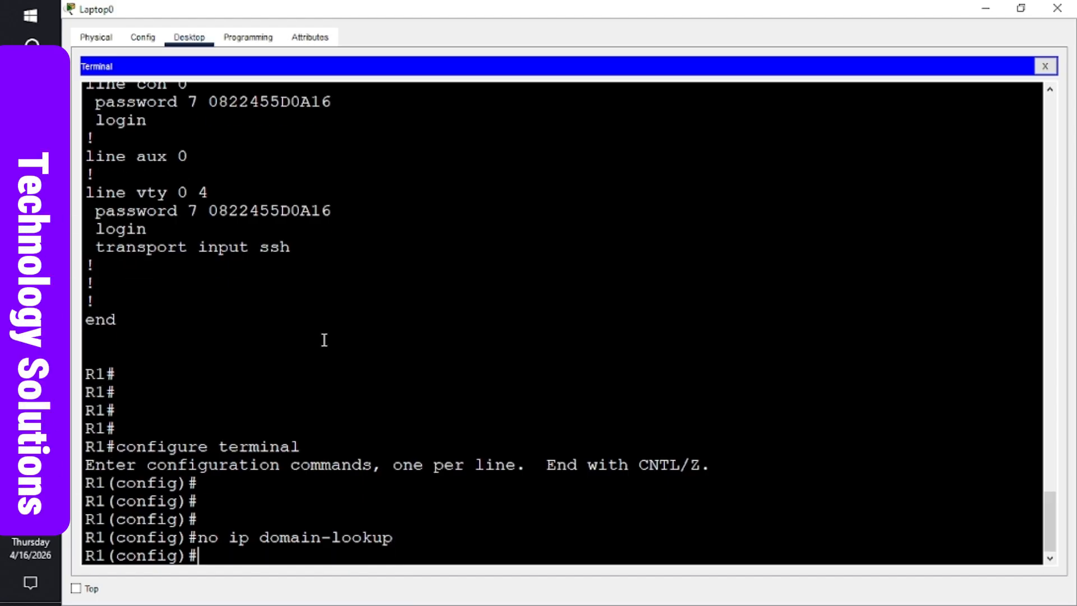
key(Return)
key(Return)
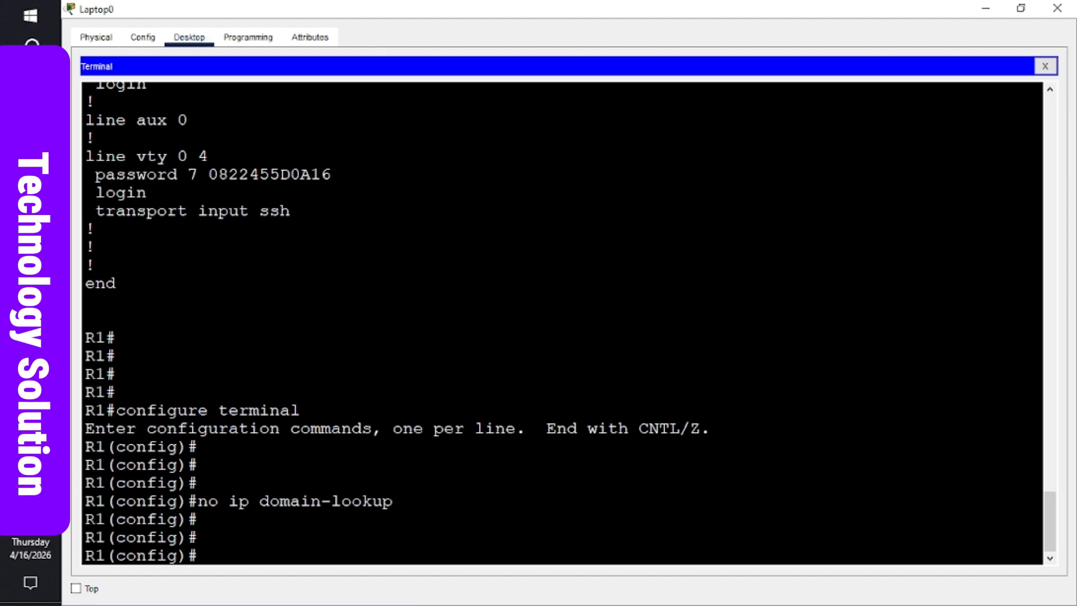
click(31, 303)
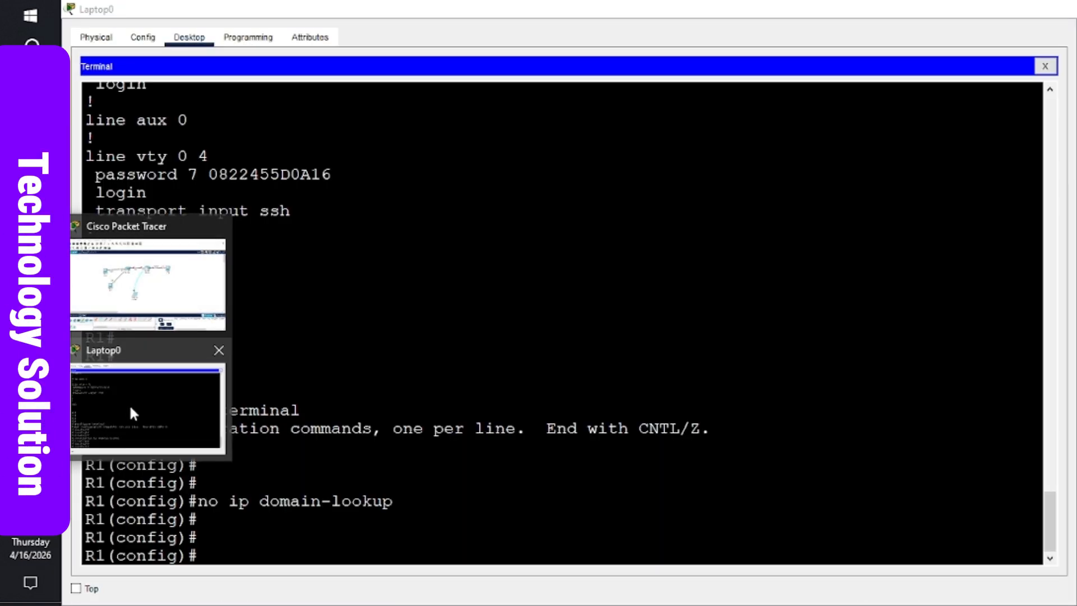
- Scroll the Word handout to the addressing table listing R1's G0/0/0 as 192.168.0.1 /24
click(133, 414)
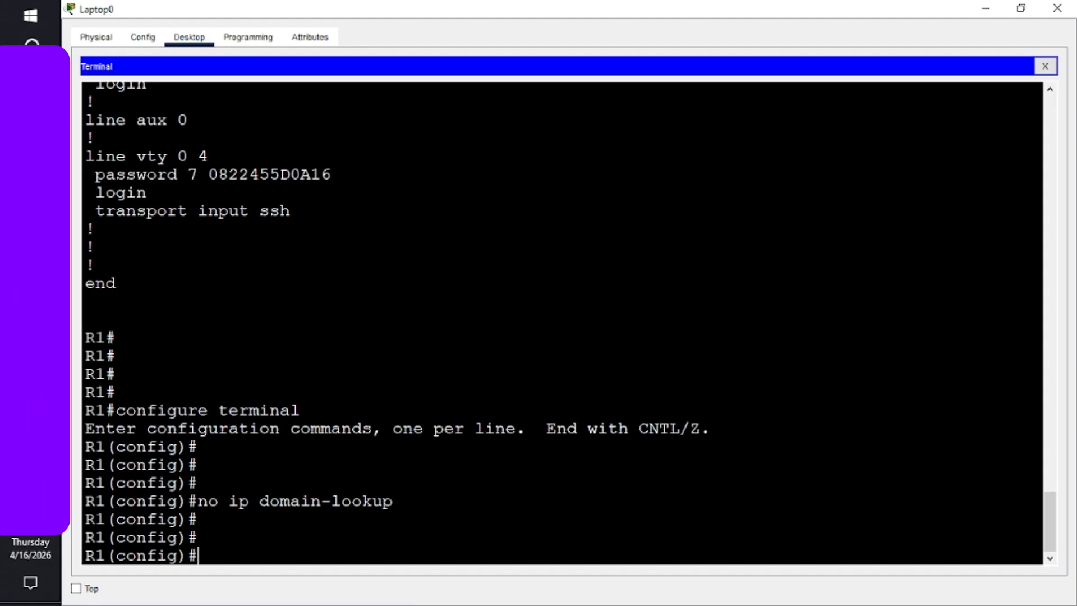
key(alt+Tab)
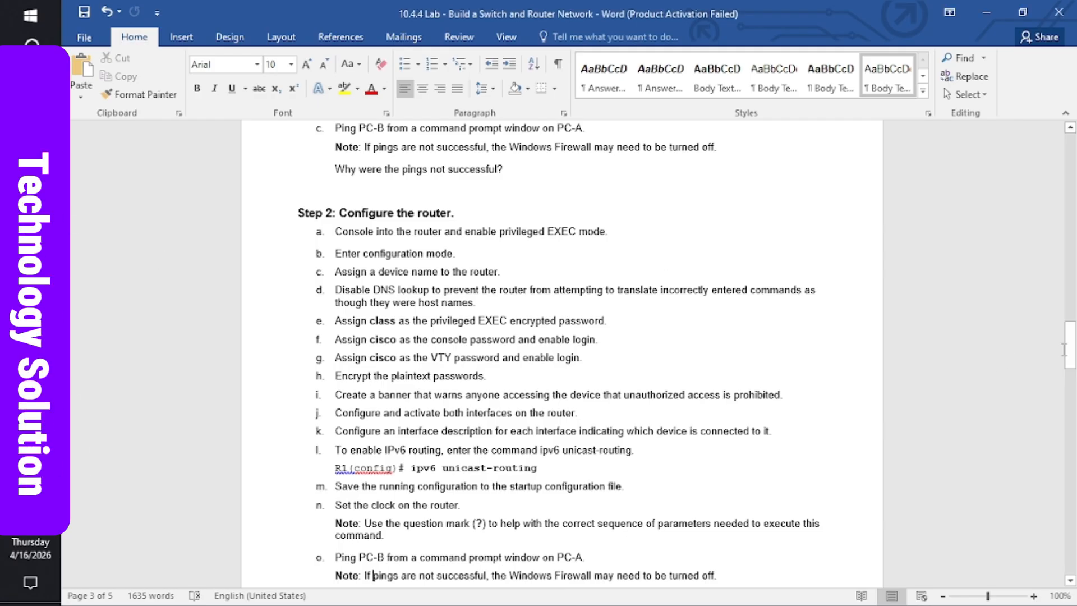
drag(1072, 354, 1067, 180)
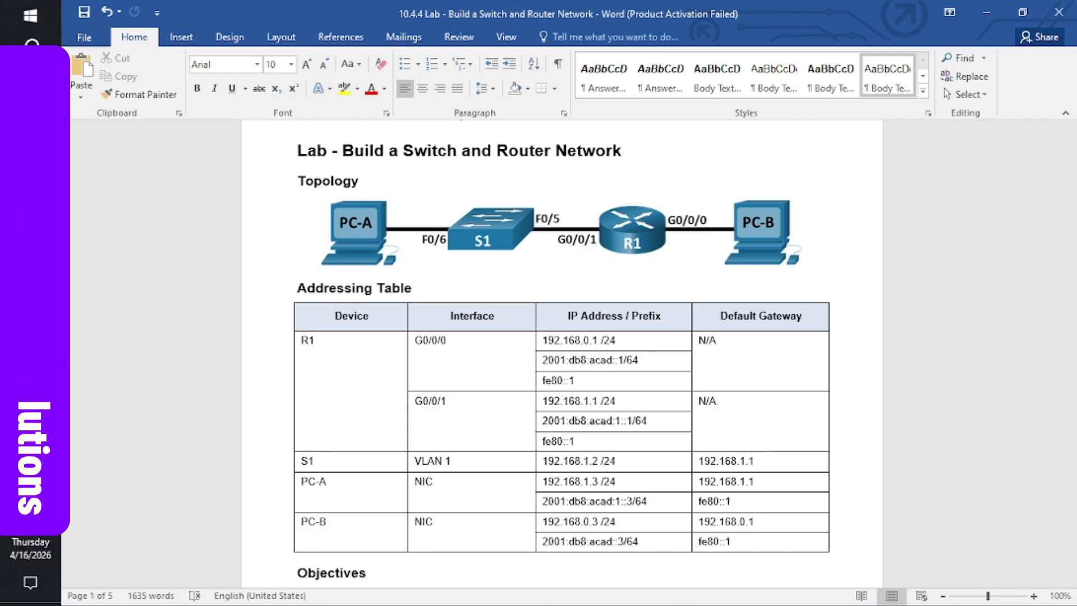
mouse_move(30, 300)
mouse_move(30, 336)
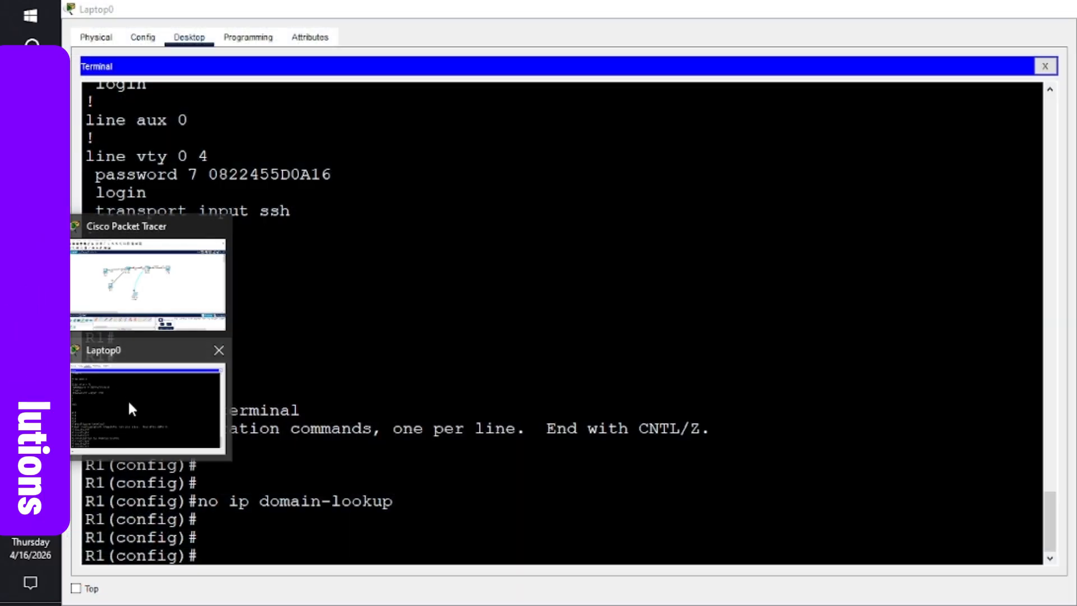
- Back in the Laptop0 terminal, enter interface configuration mode for R1's g0/0/0
click(127, 398)
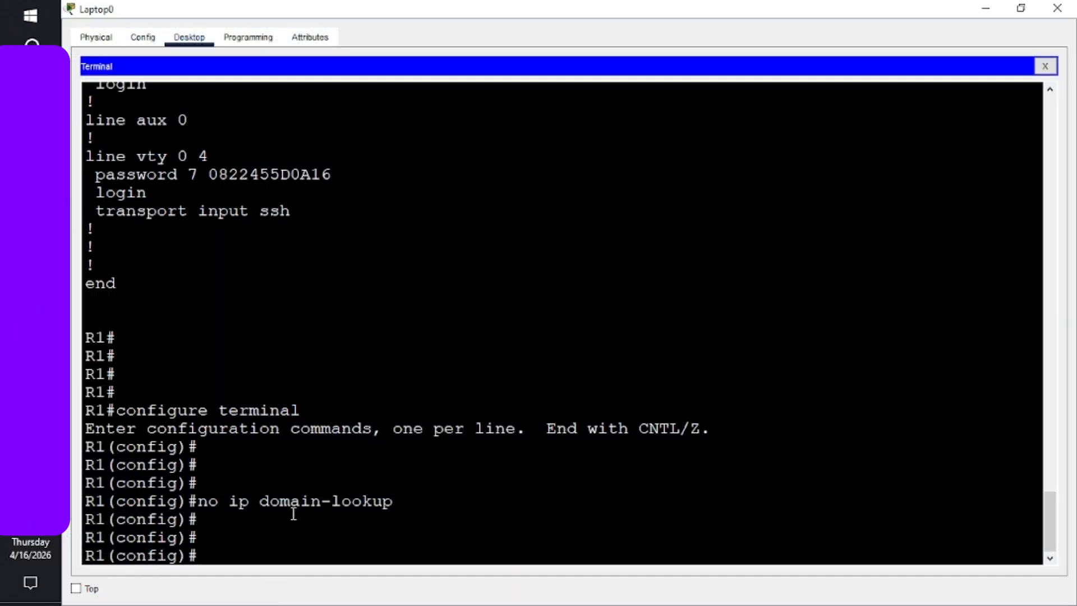
key(Return)
key(Return)
key(Return)
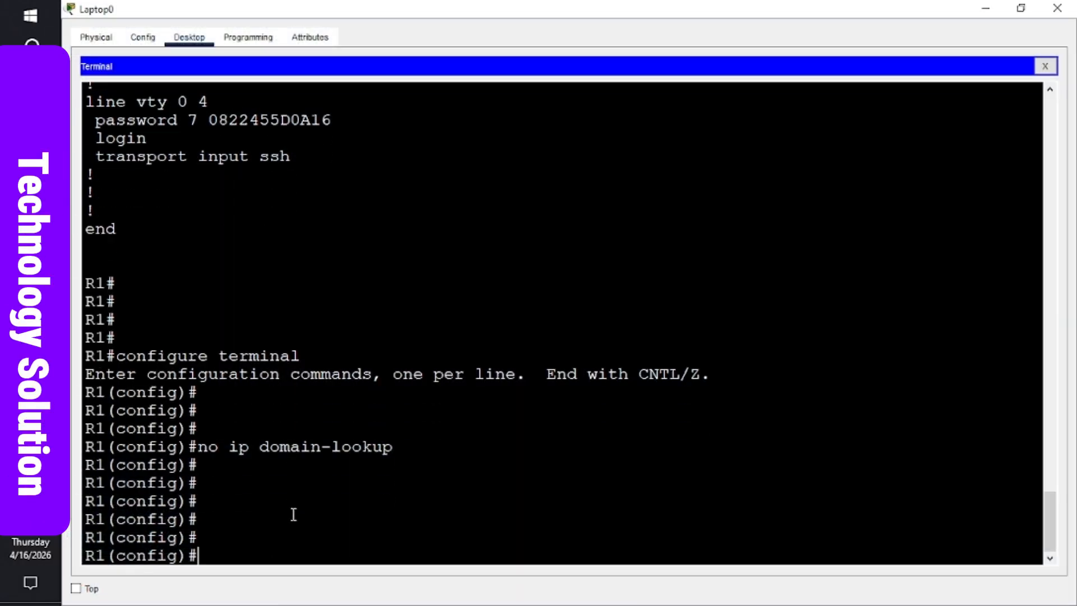
text(interf)
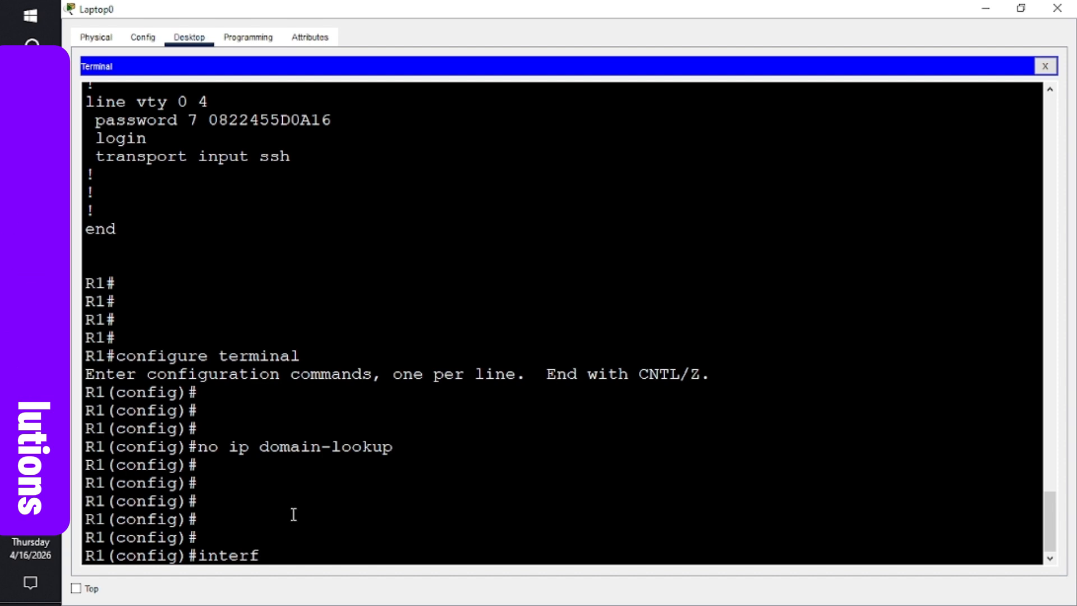
text(ace )
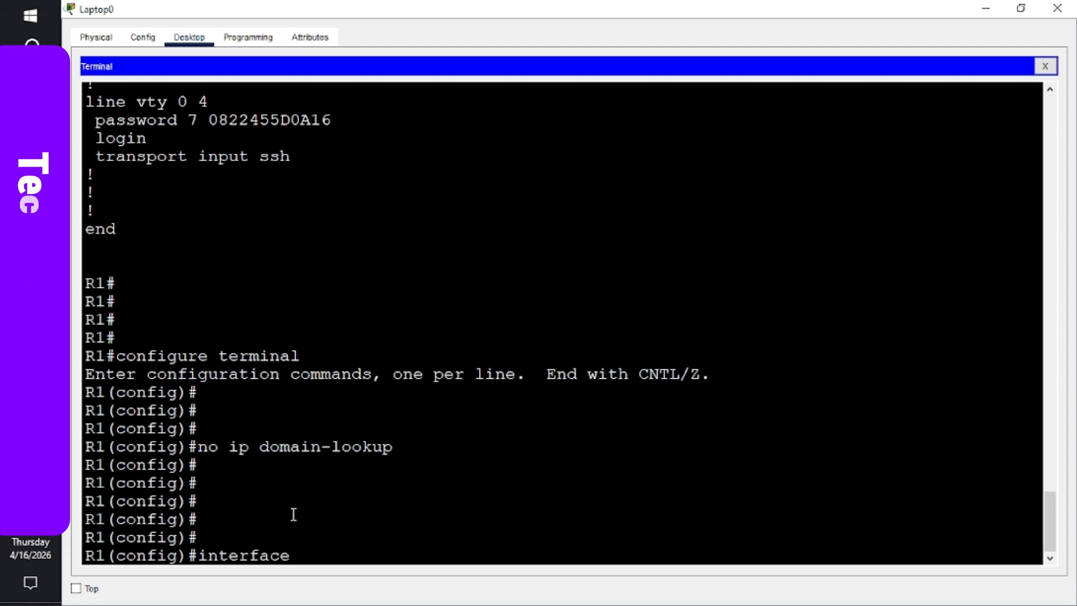
text(g0/0)
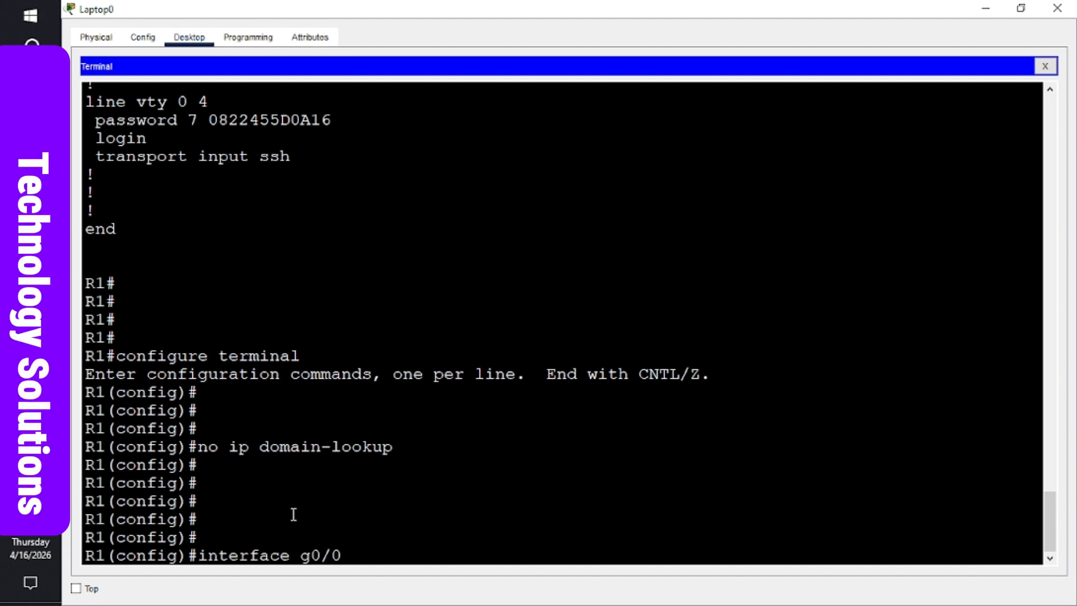
text(/0)
key(Return)
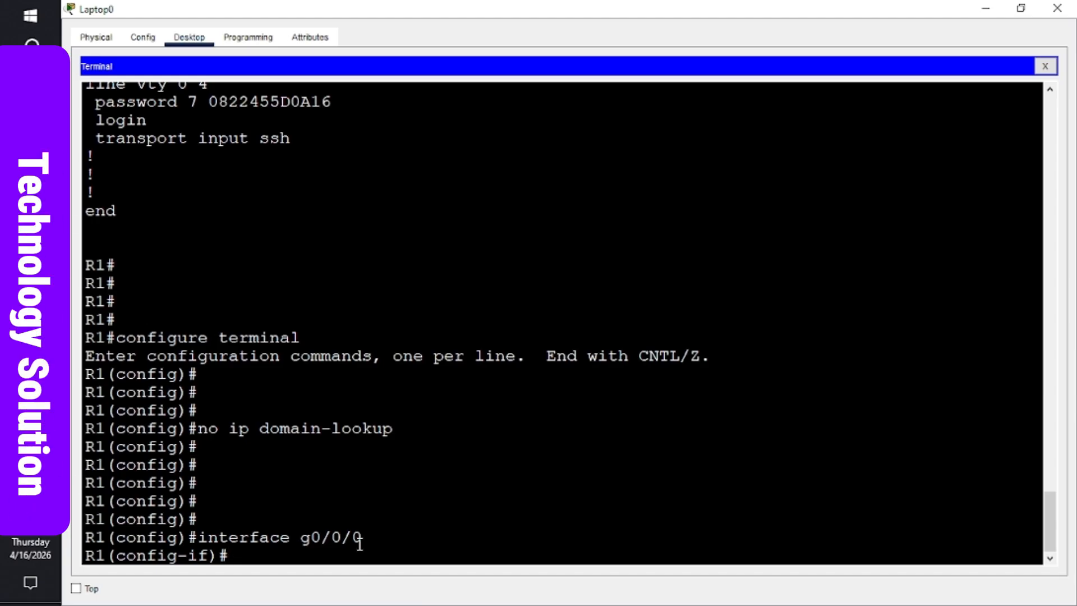
key(Return)
key(Return)
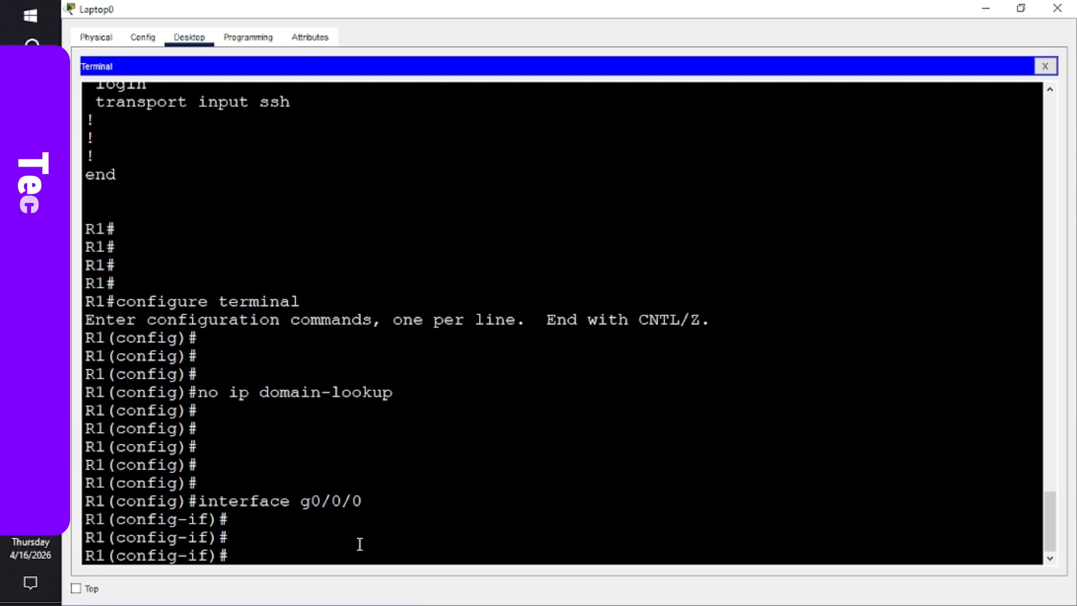
key(Return)
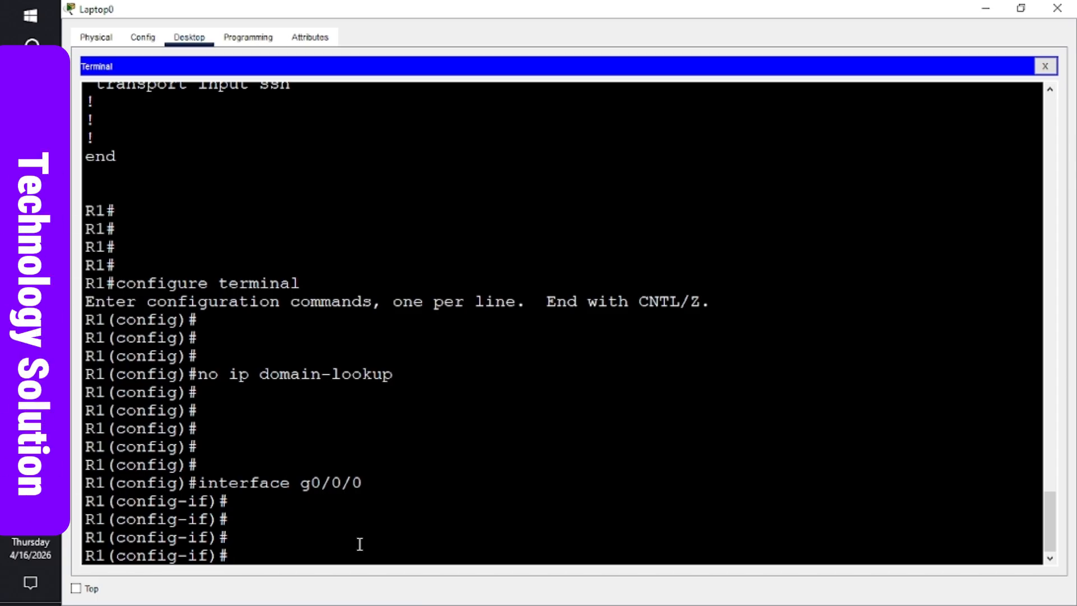
- Assign g0/0/0 IPv4 192.168.0.1 255.255.255.0 and IPv6 2001:db8:acad::1/64
text(ip)
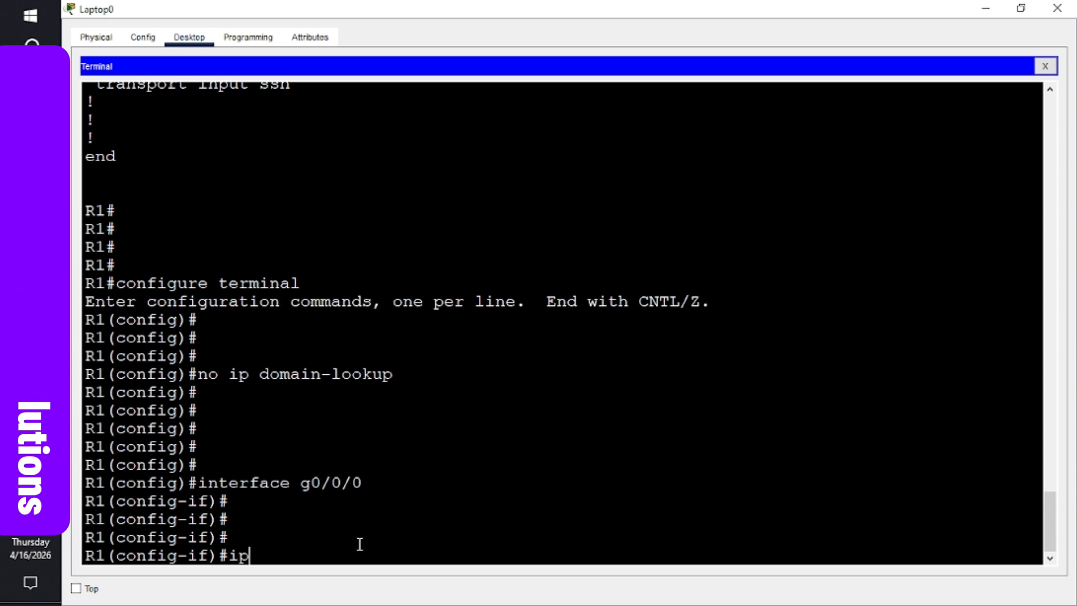
text( address 19)
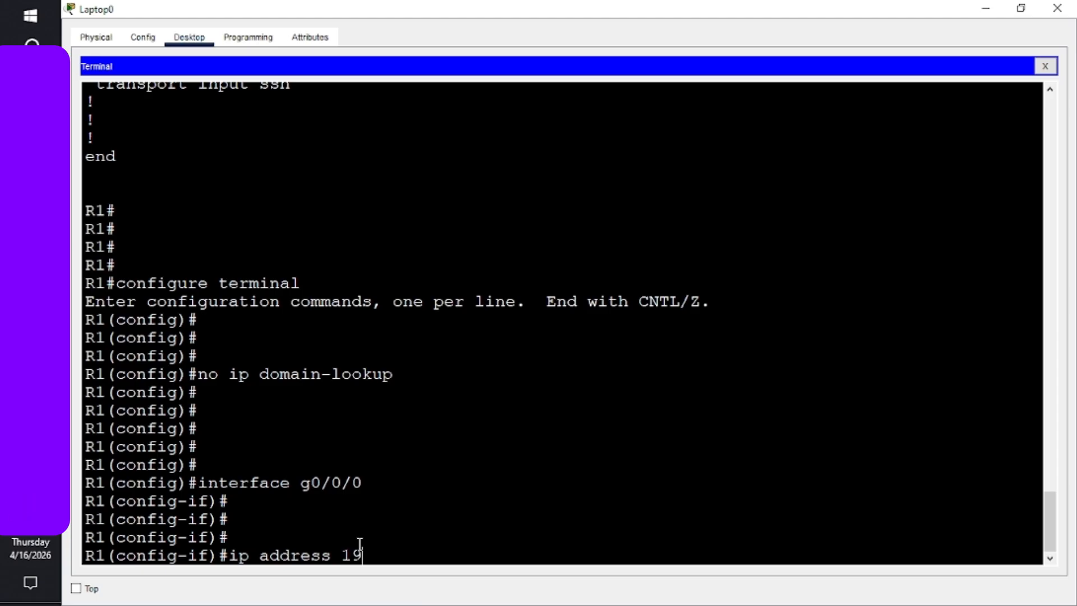
text(2.168)
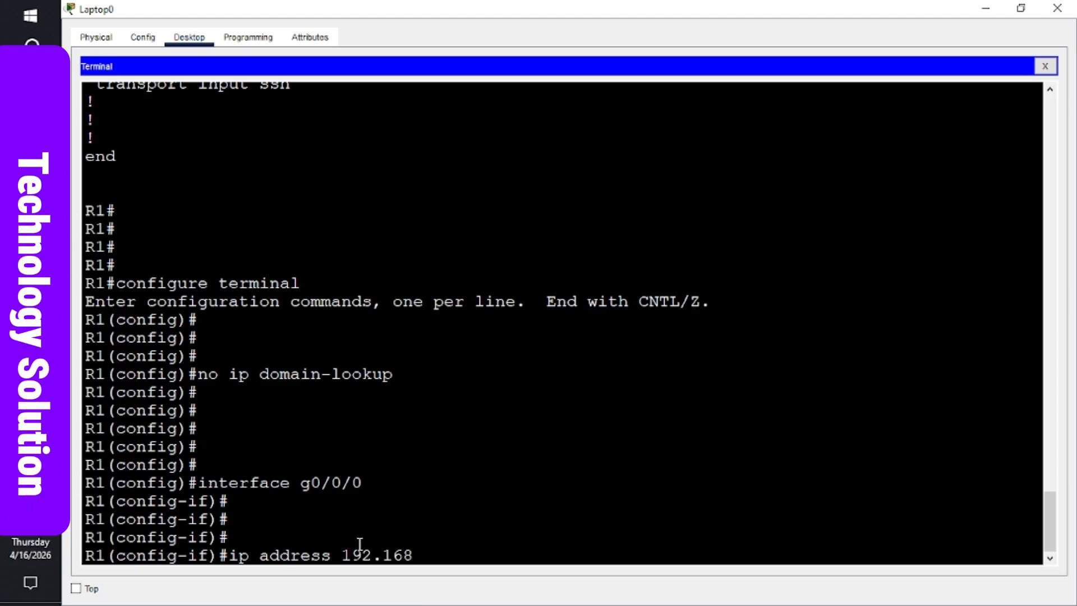
text(.0.1 )
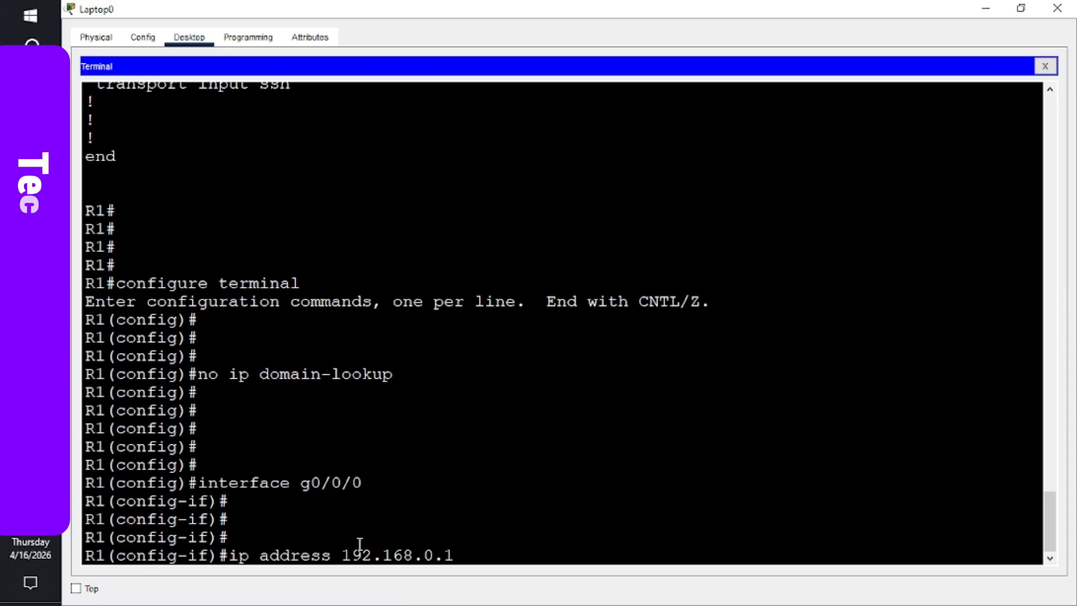
text(2)
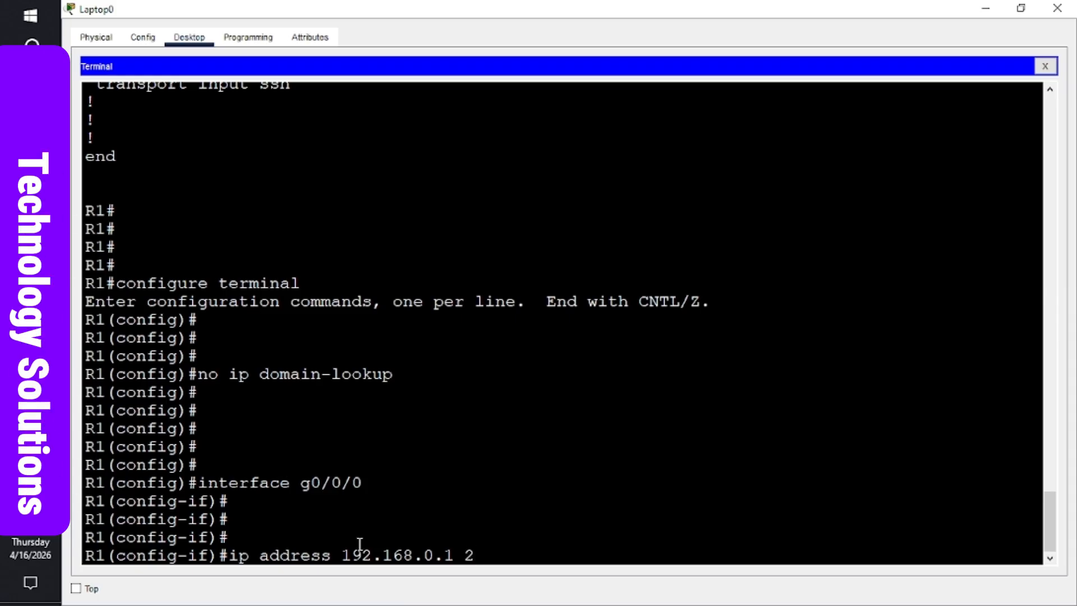
text(55.255.2)
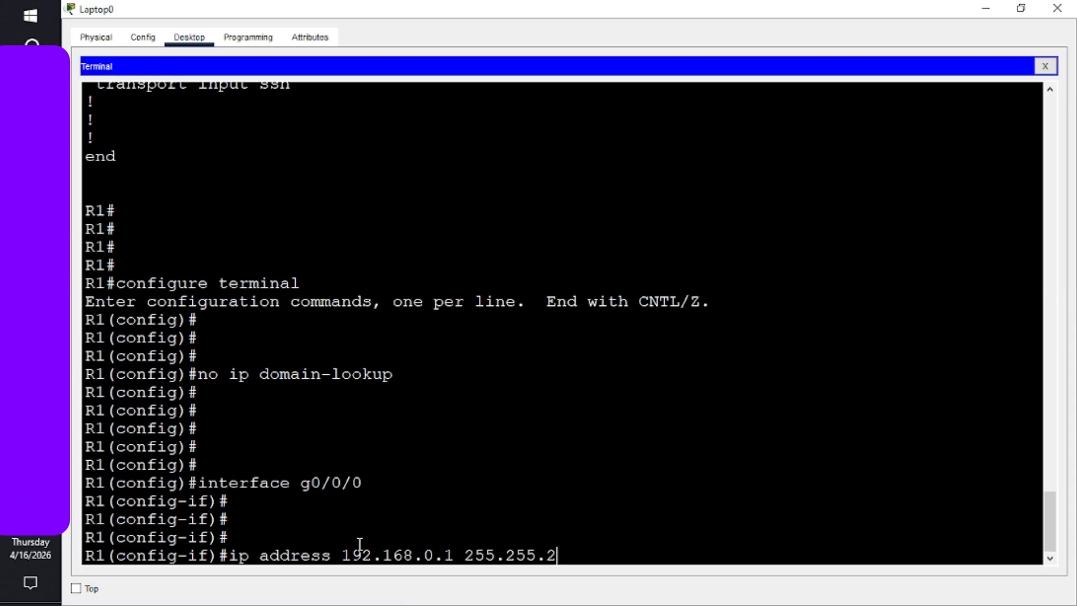
text(55.0)
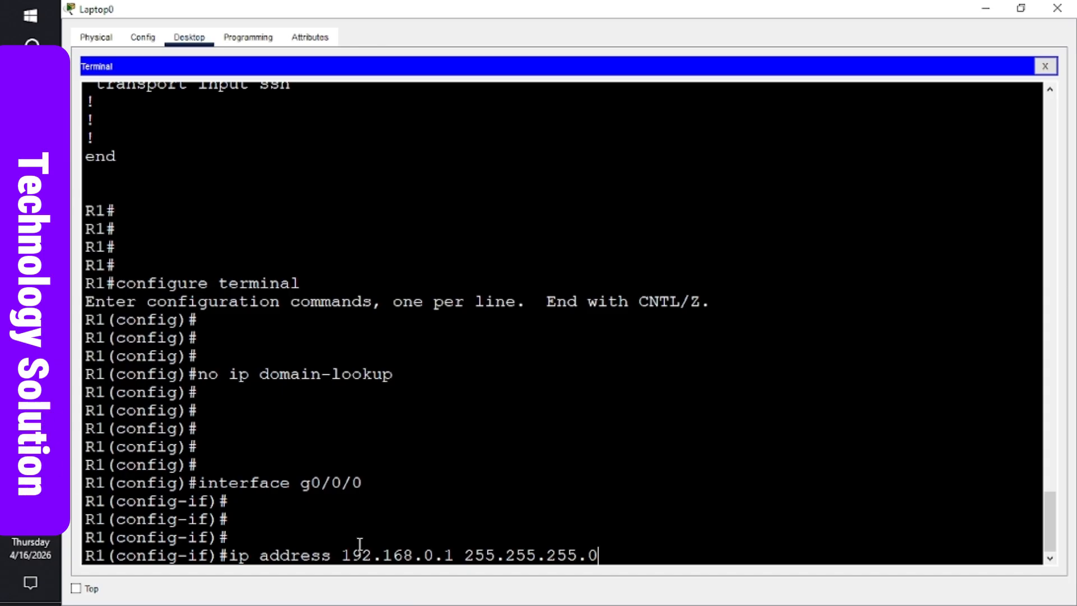
key(Return)
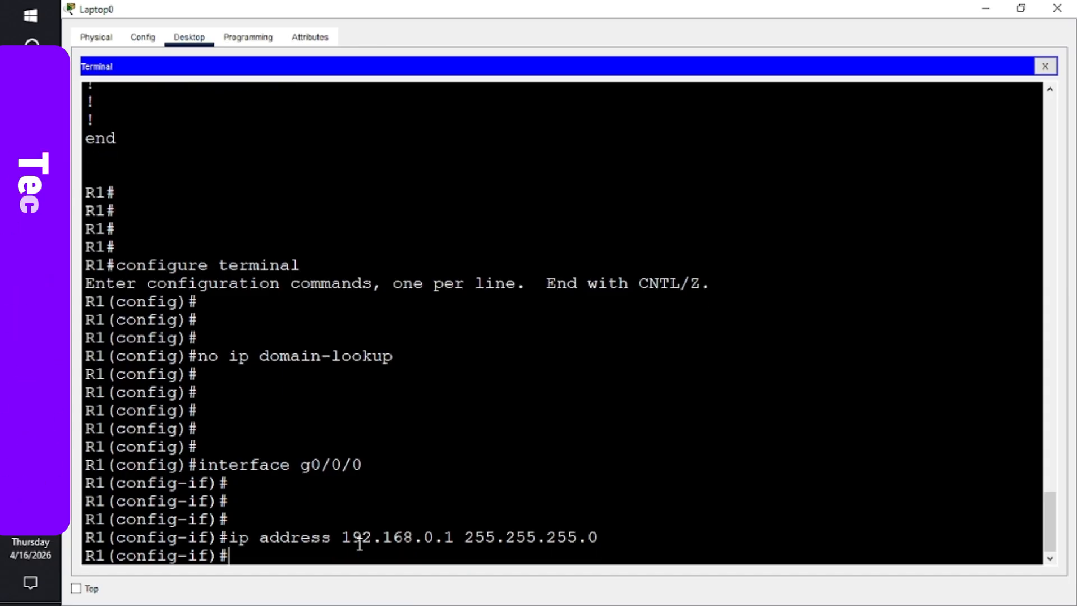
text(ip)
text(v6 )
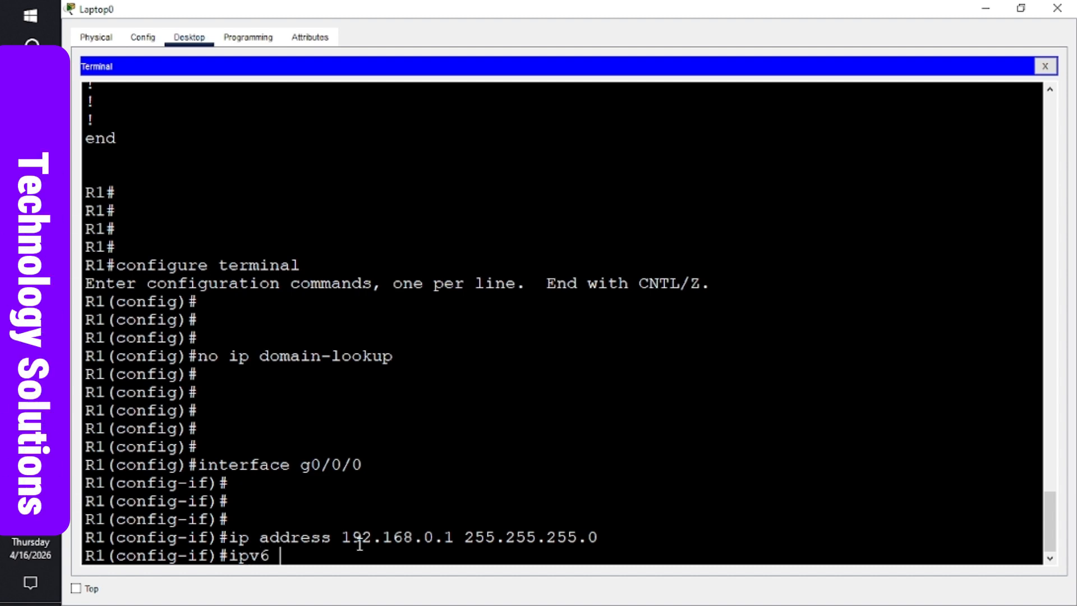
text(addre)
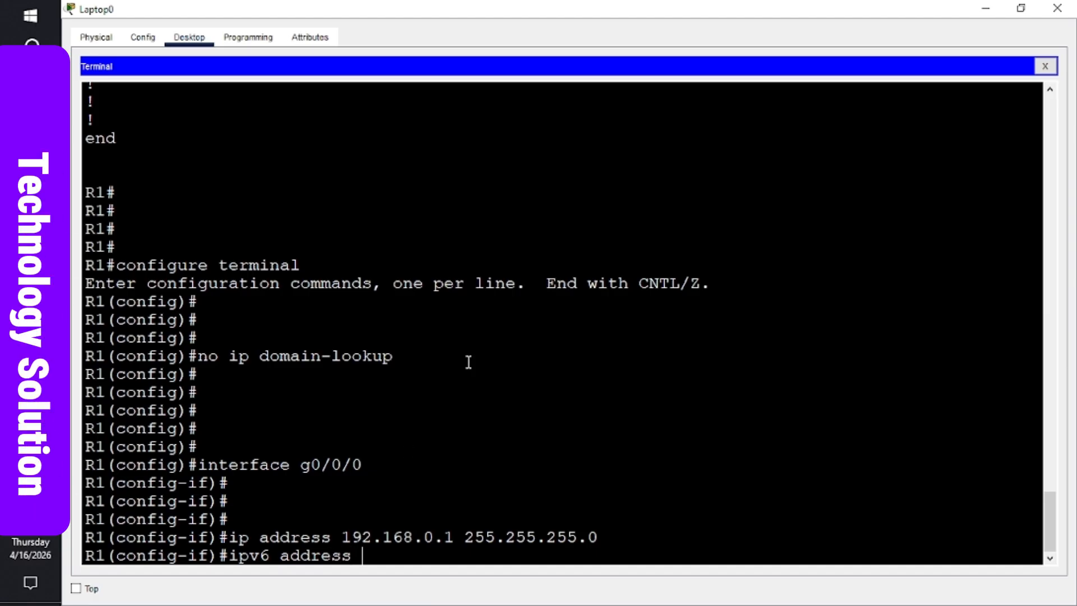
text(ss 20)
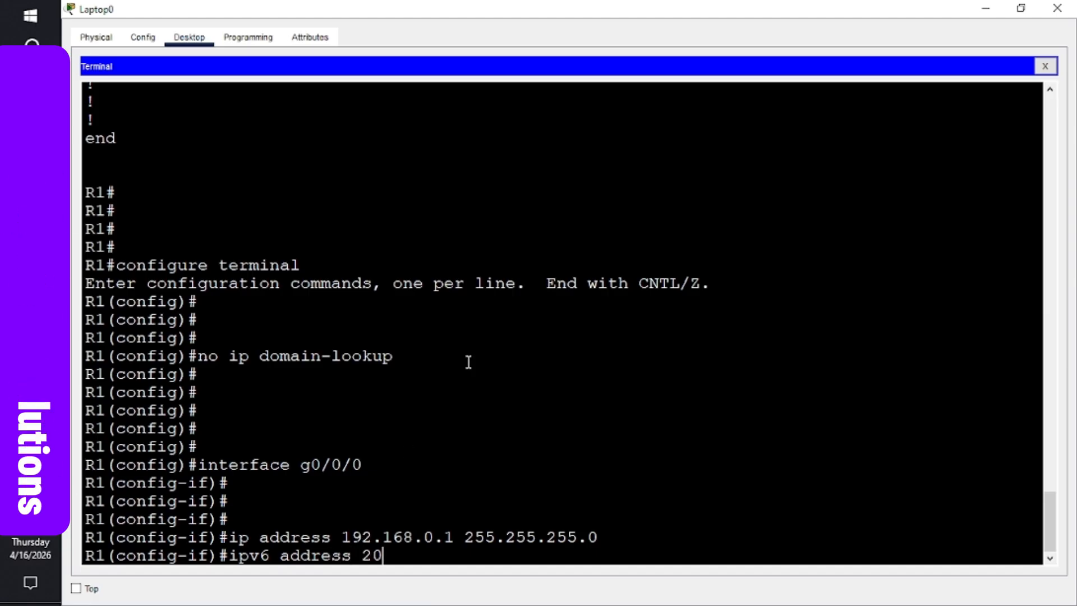
text(01:)
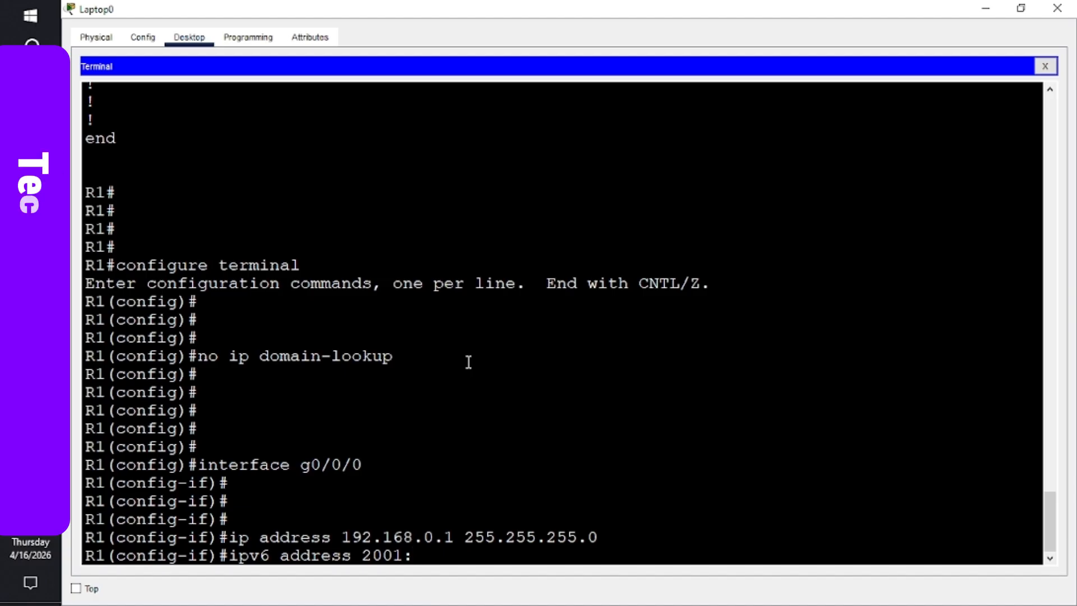
text(db)
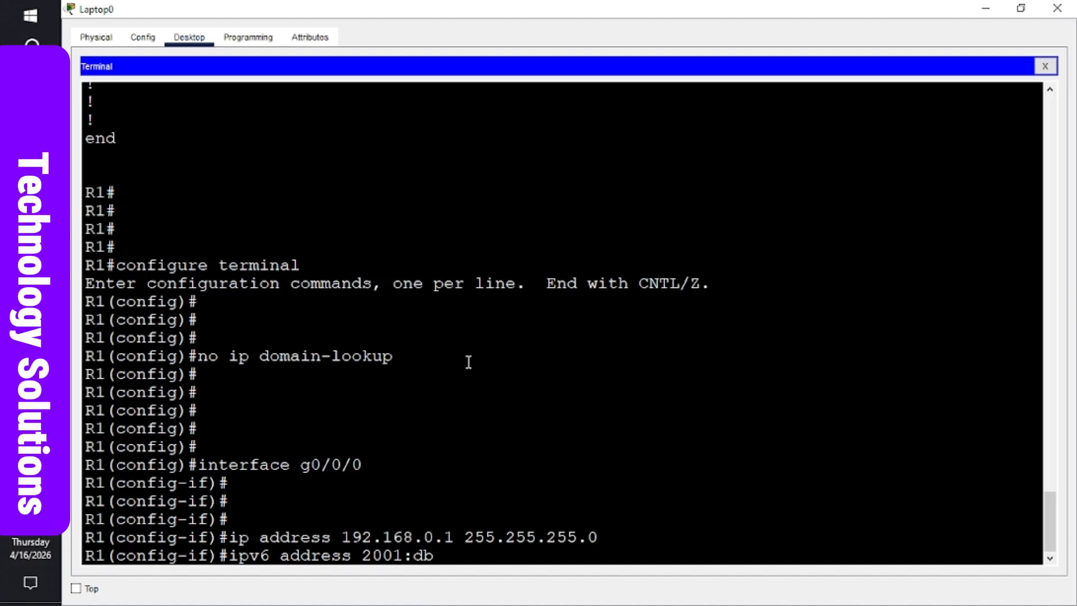
text(8:)
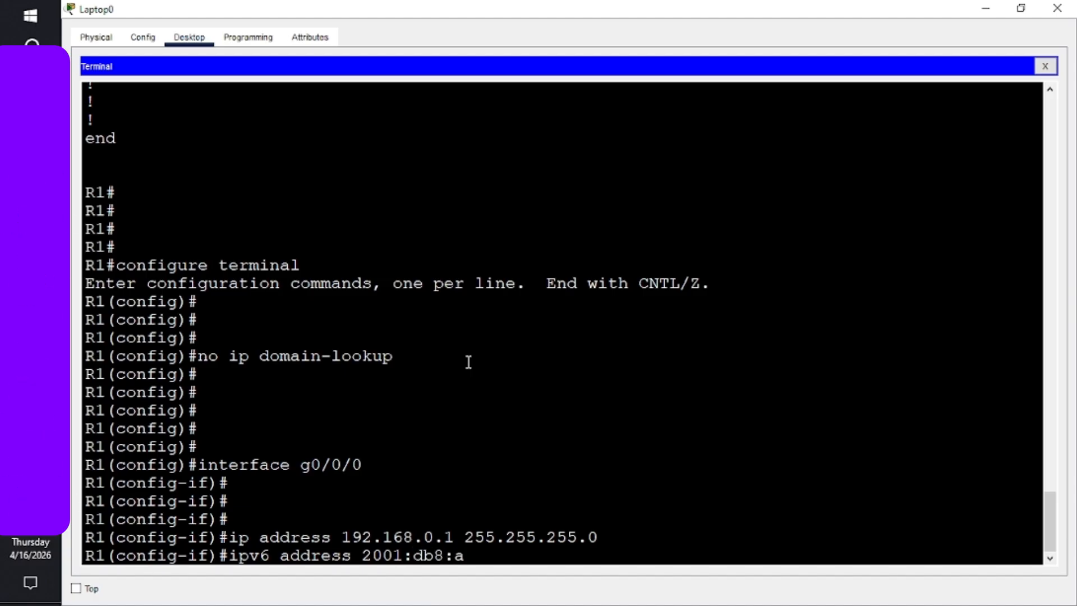
text(acad)
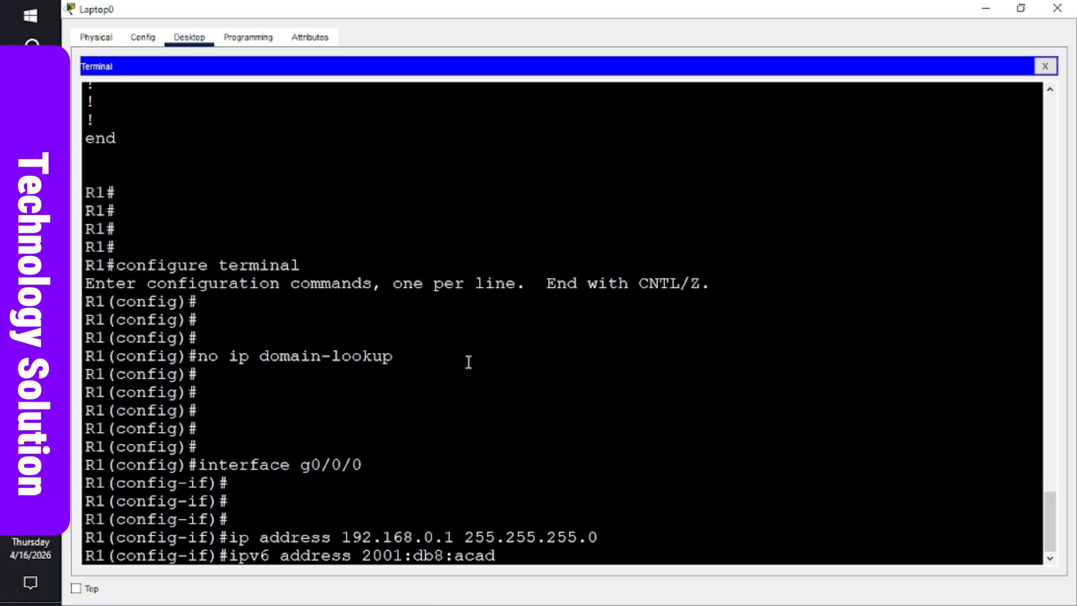
text(::)
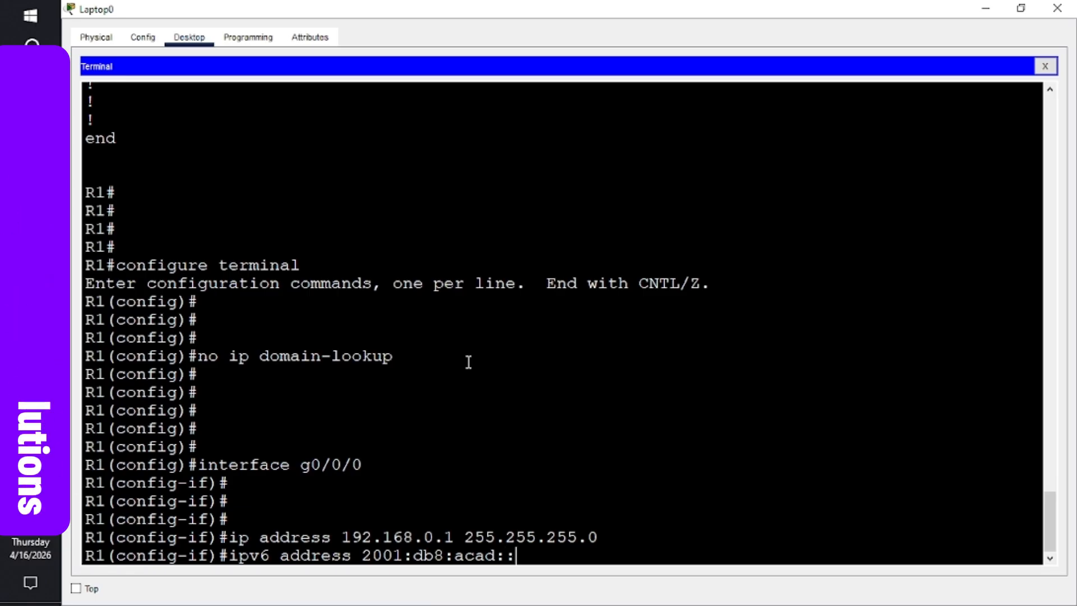
text(1/)
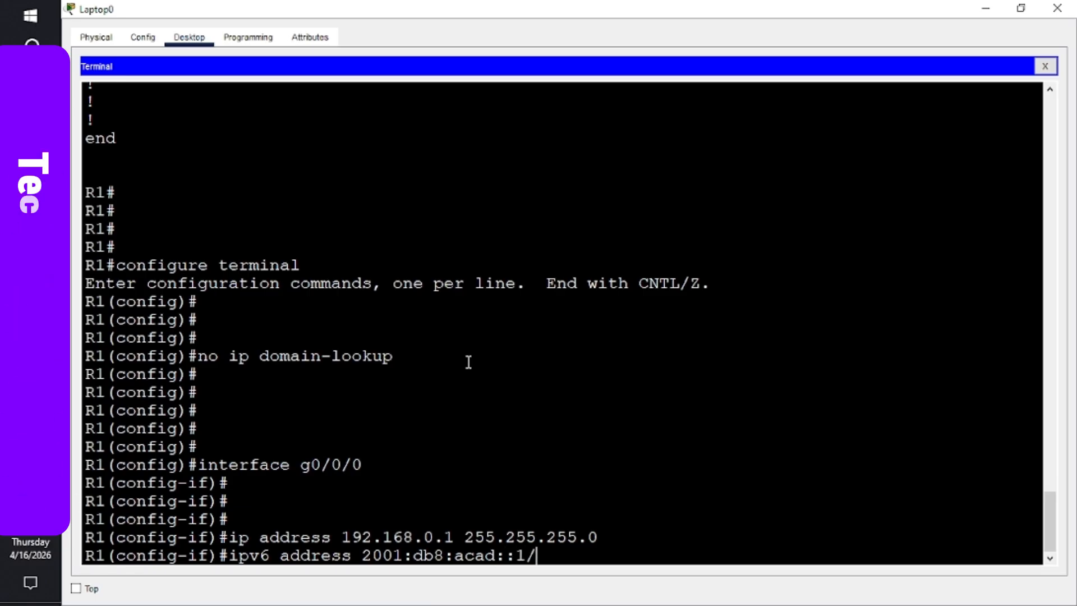
text(64)
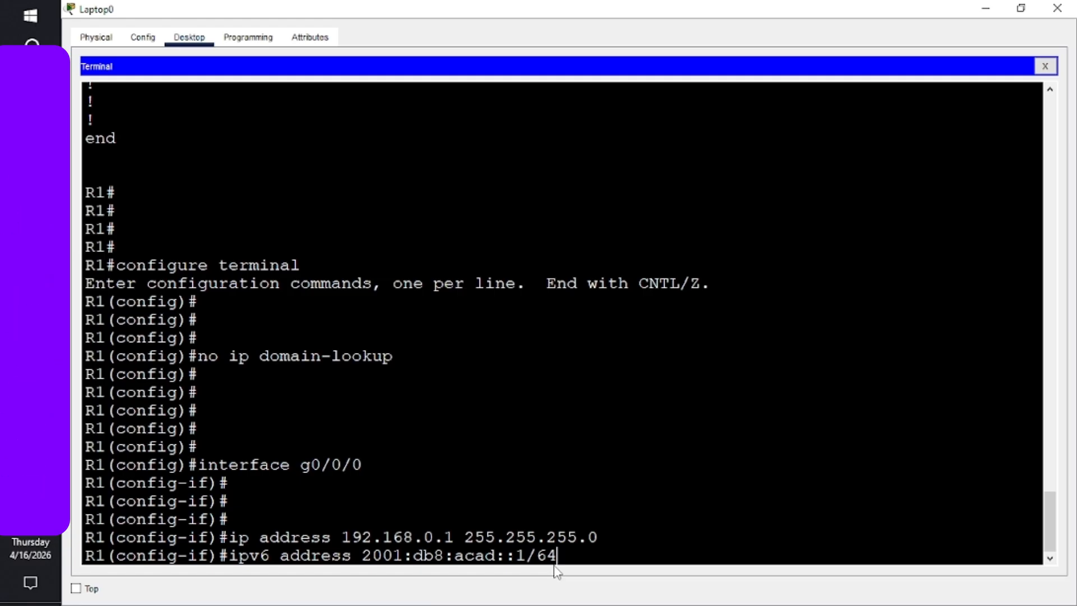
key(Return)
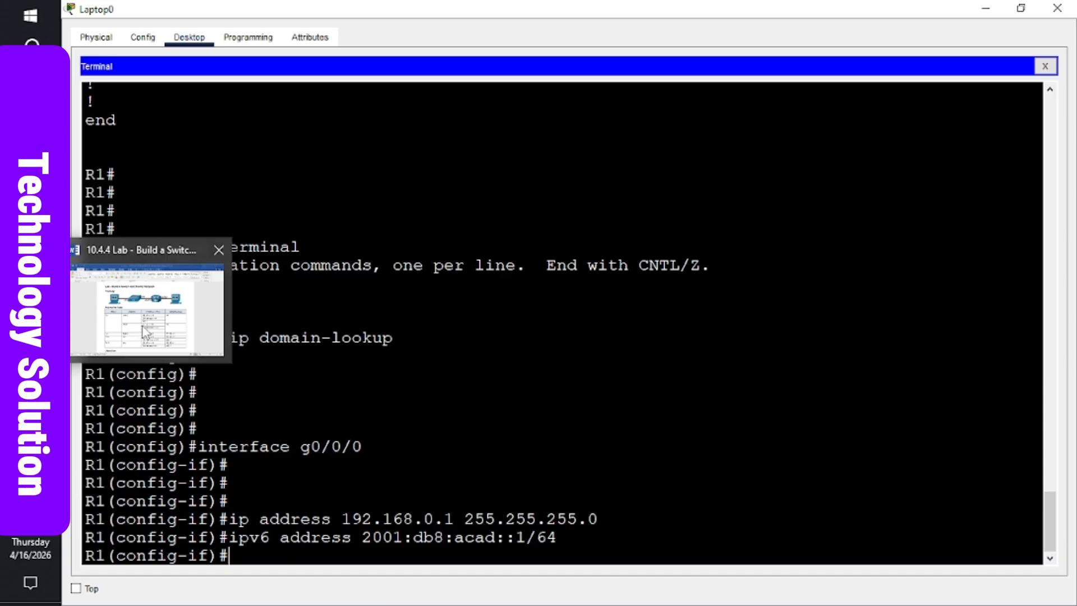
click(137, 332)
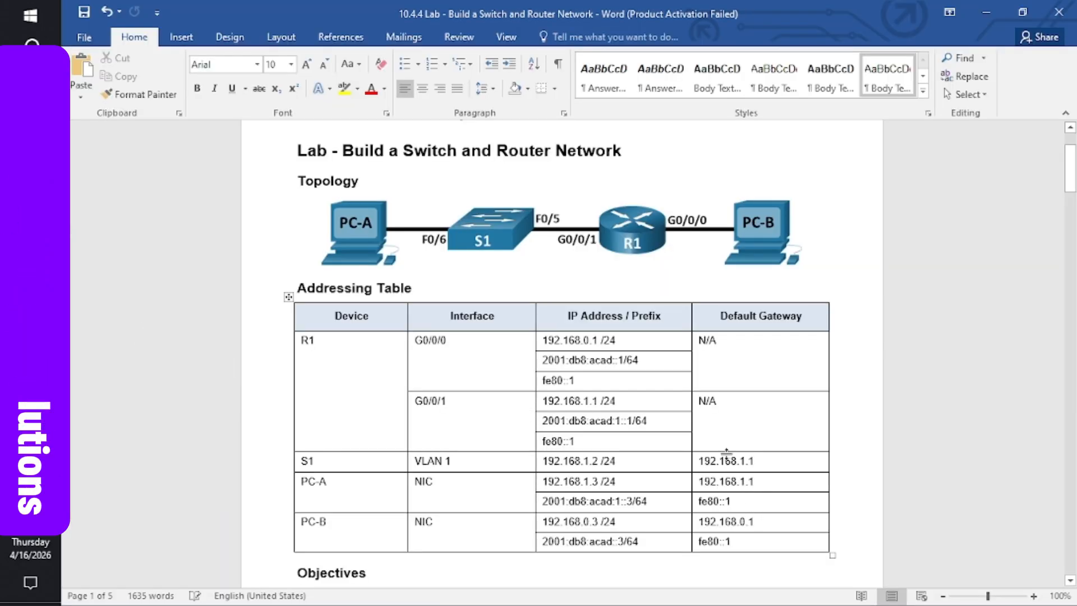
click(585, 381)
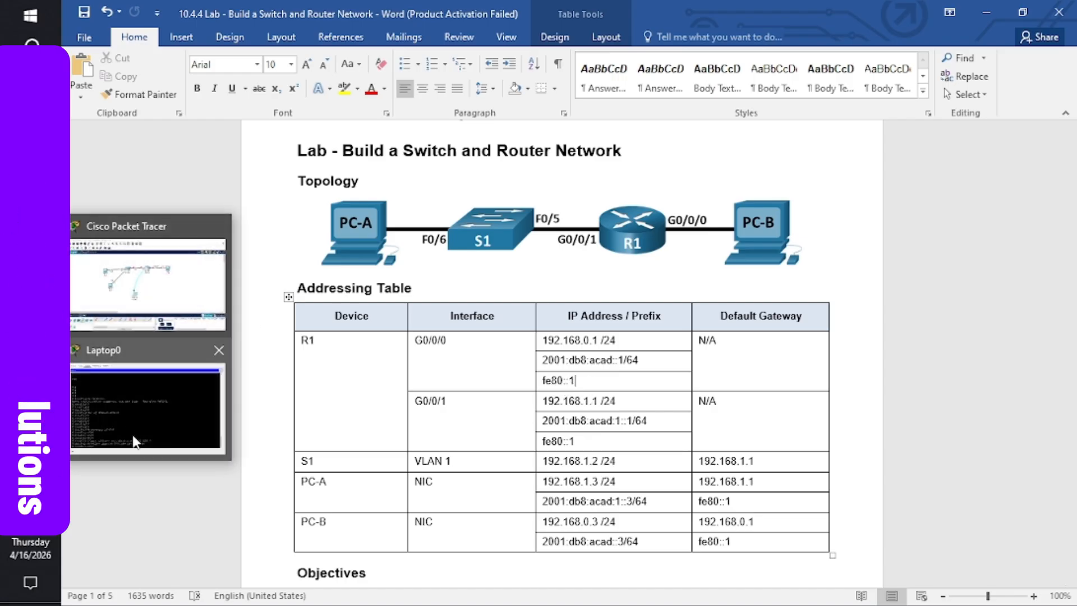
click(133, 432)
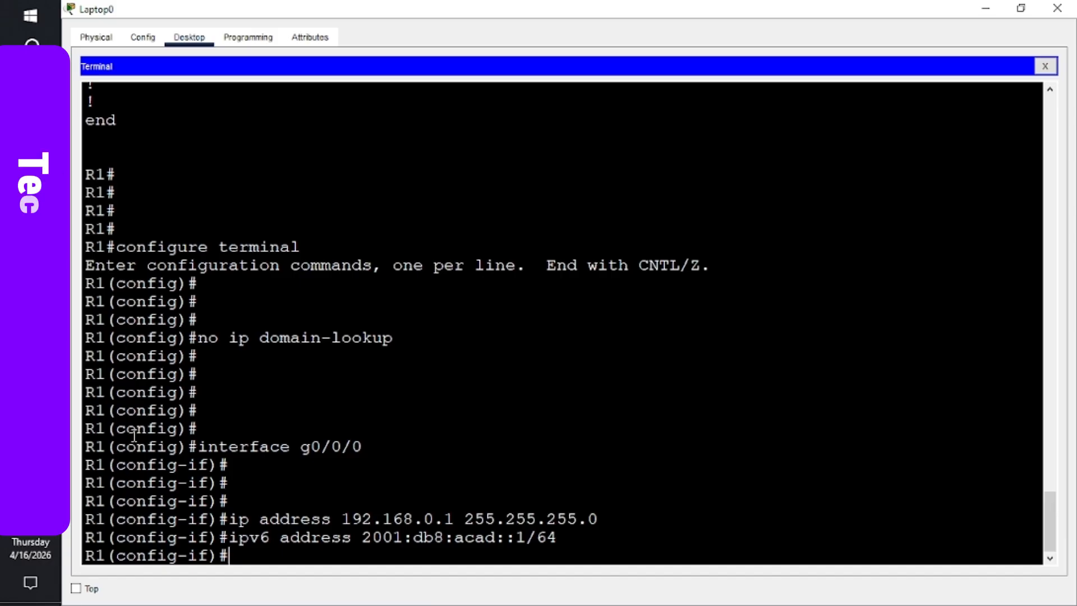
- Add the link-local address fe80::1 to g0/0/0
text(ipv6)
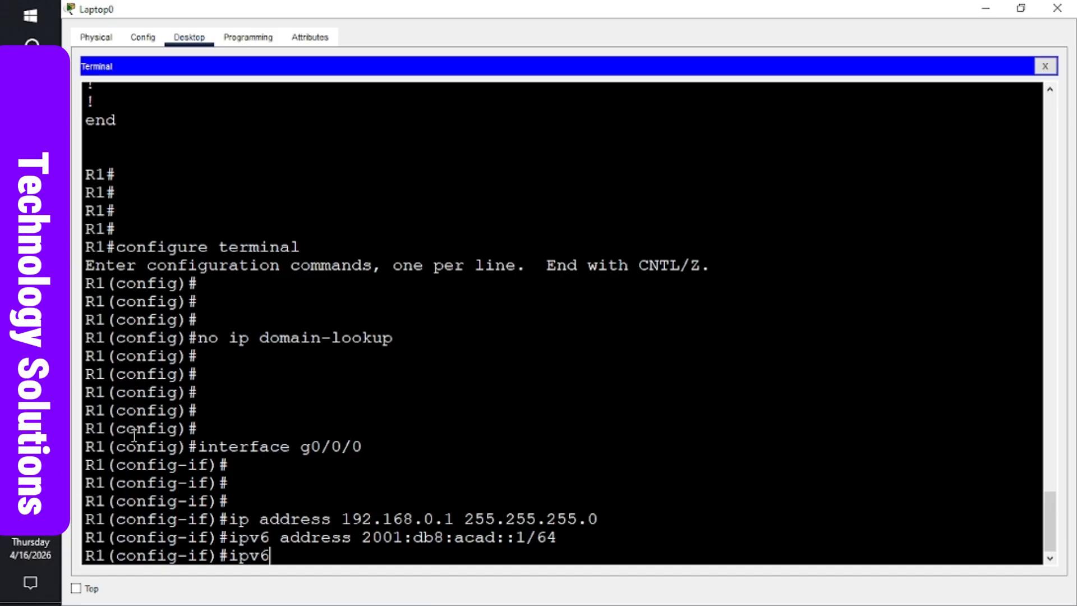
text( address)
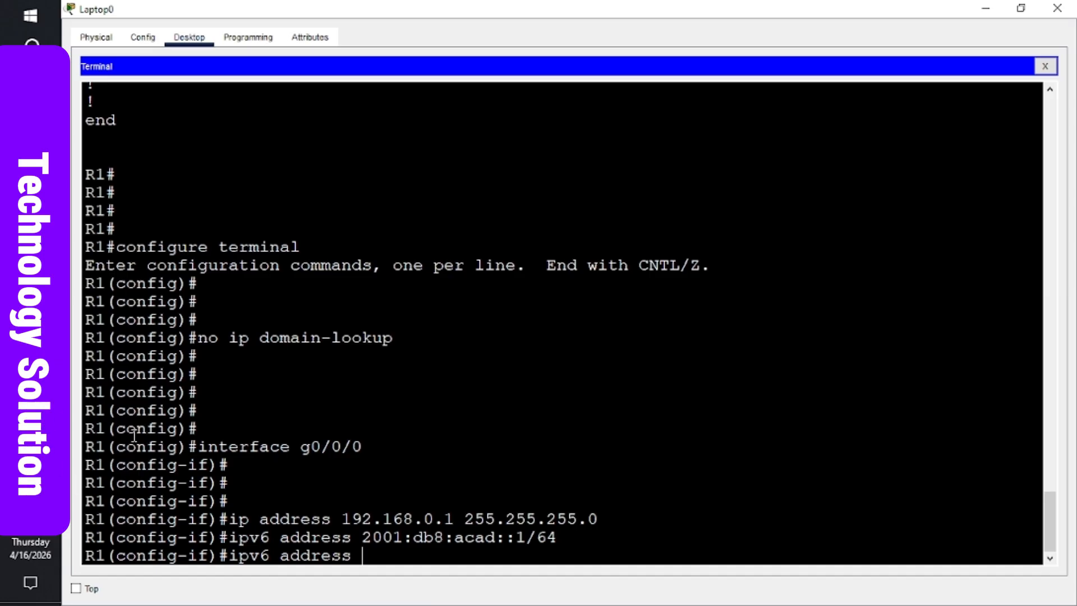
text( fe8)
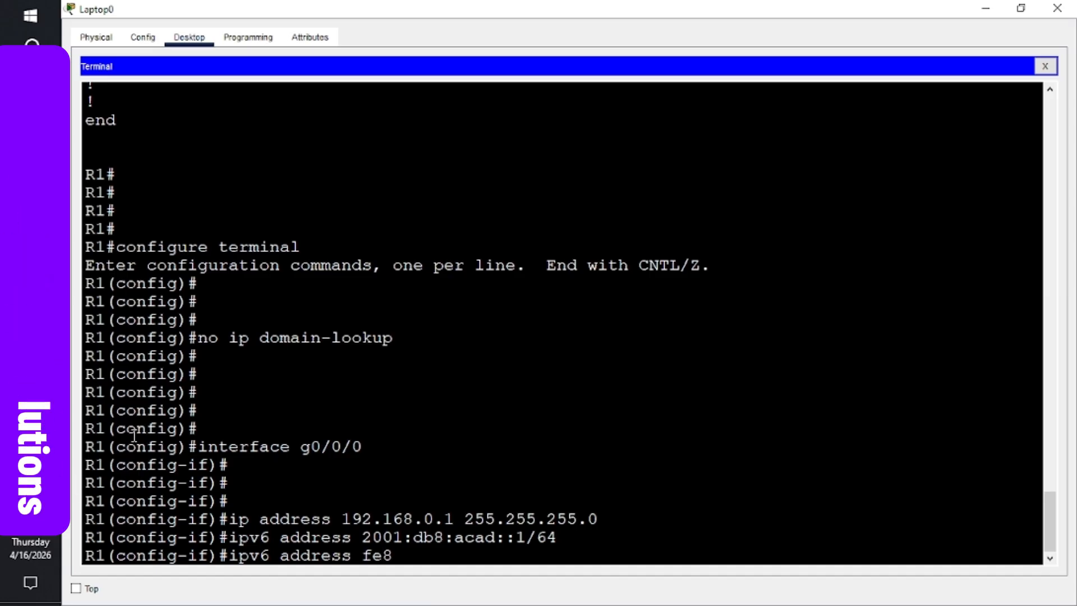
text(0::1)
text(link)
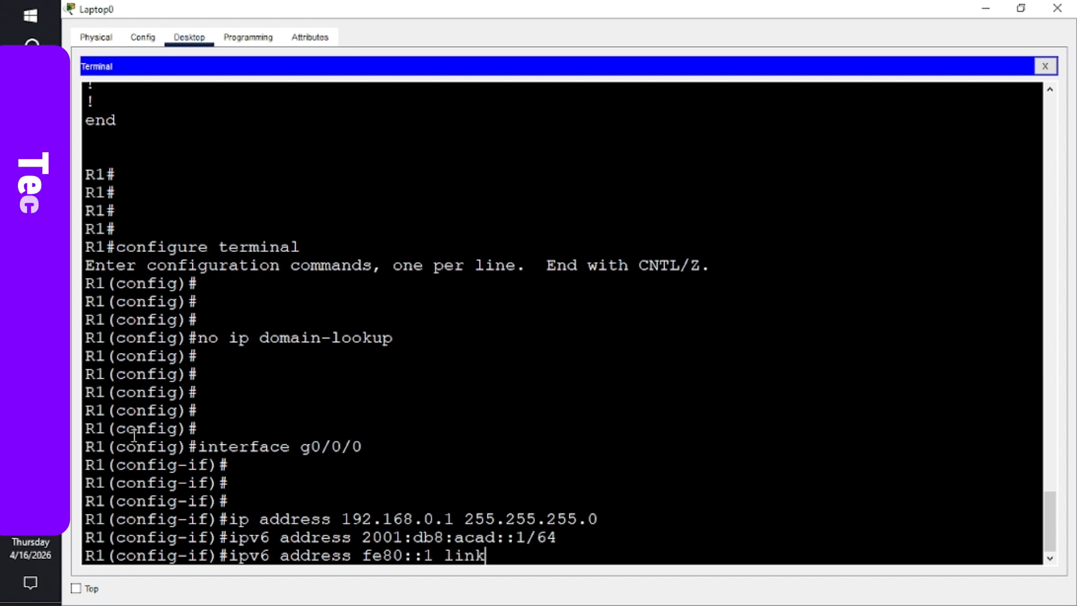
text(-loca)
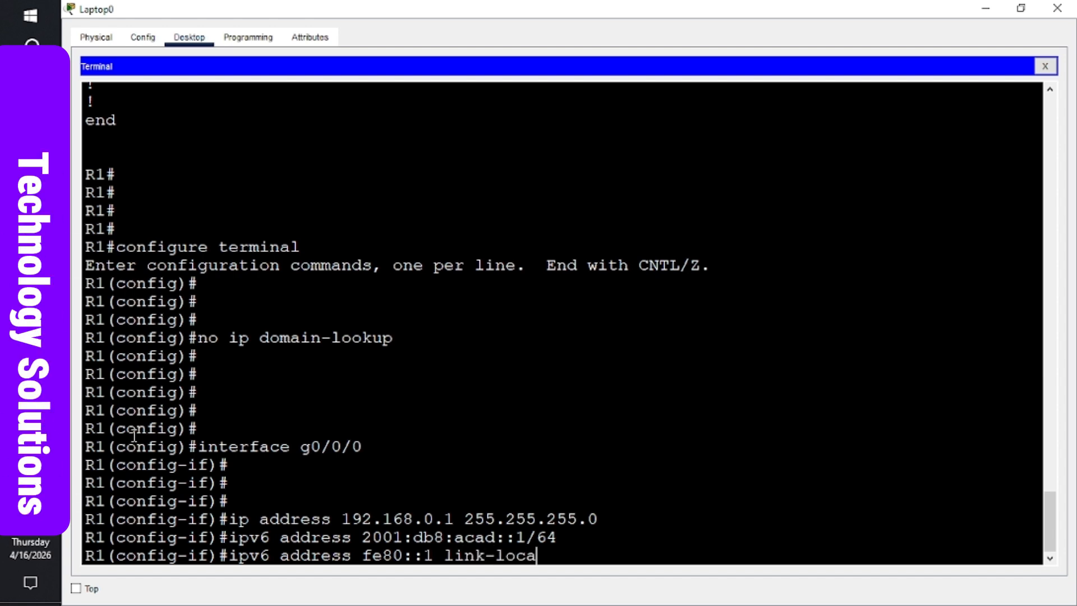
text(l)
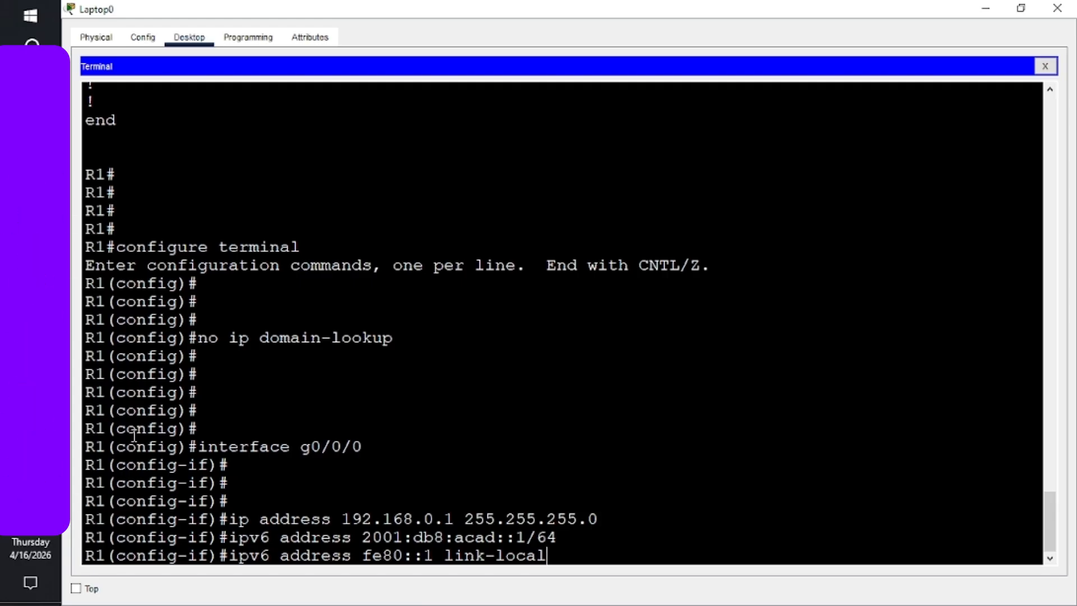
key(Return)
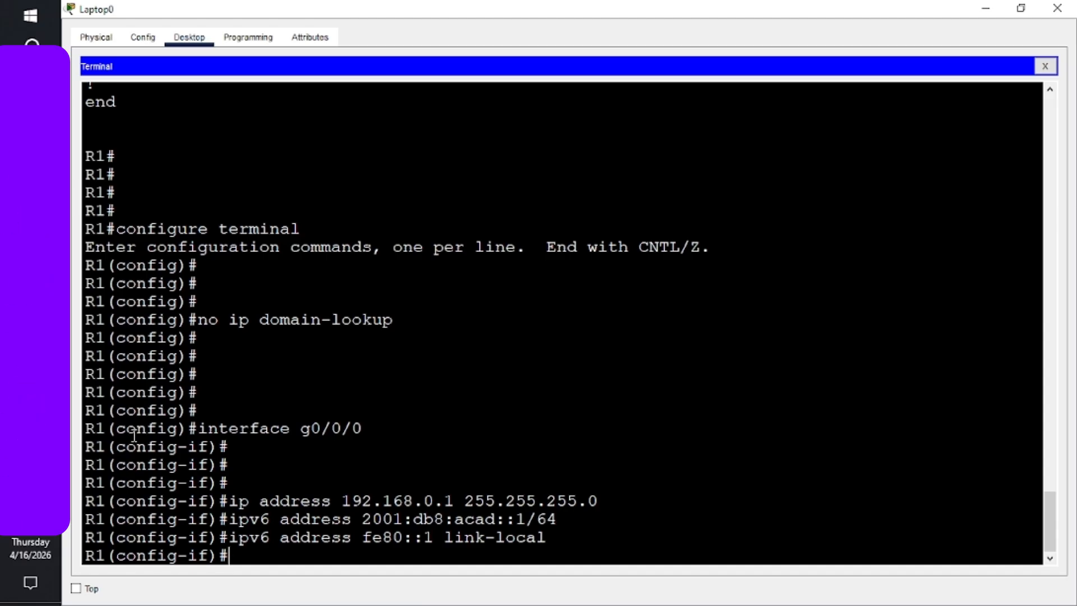
- Enter no shutdown at a fresh interface prompt without submitting it, and return to the network topology
key(Return)
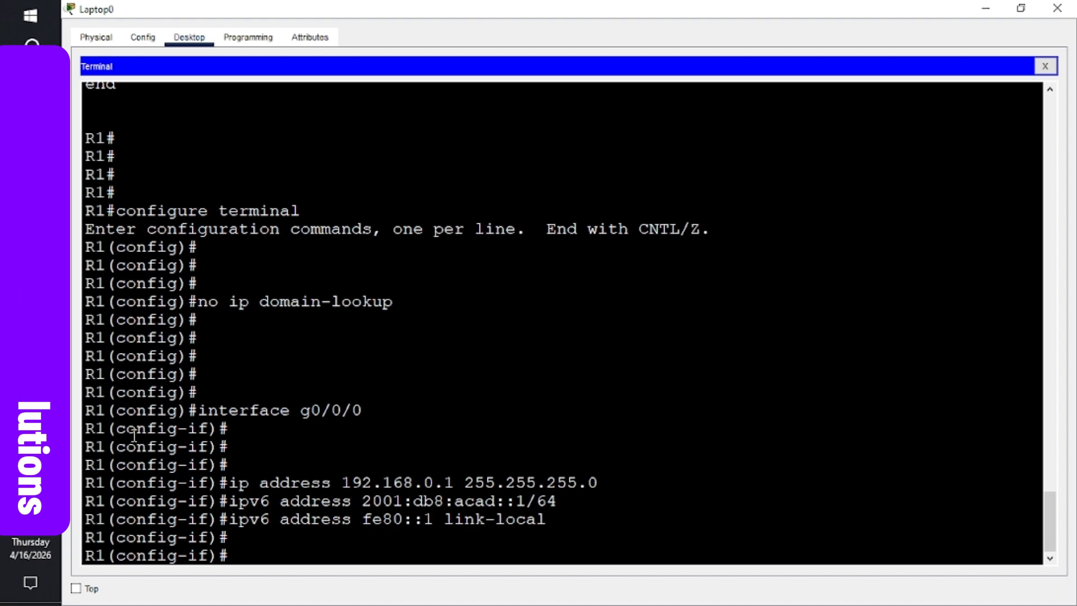
text(no shut)
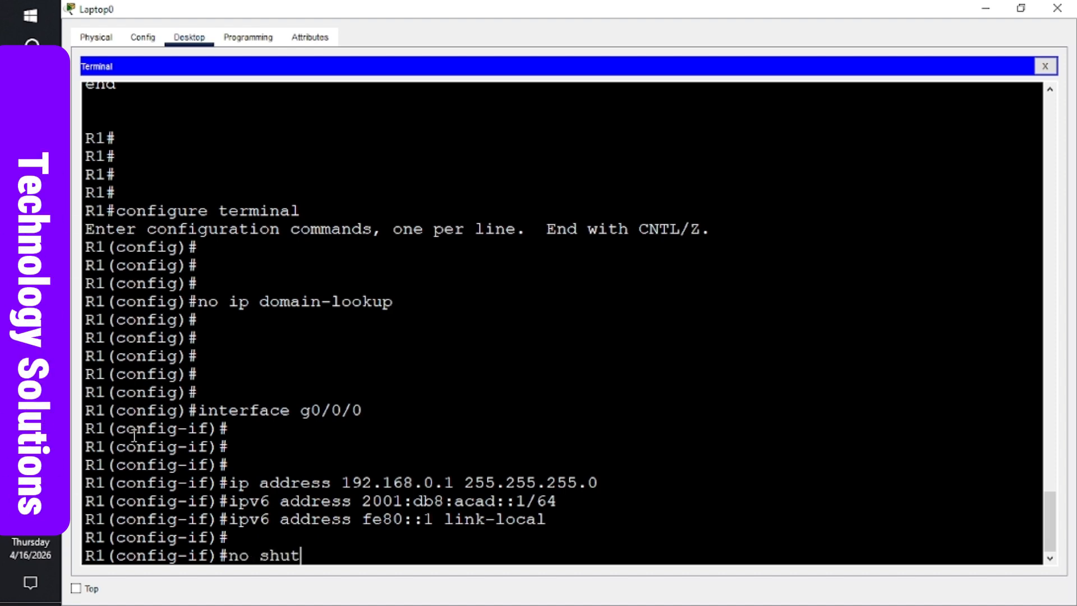
text(down)
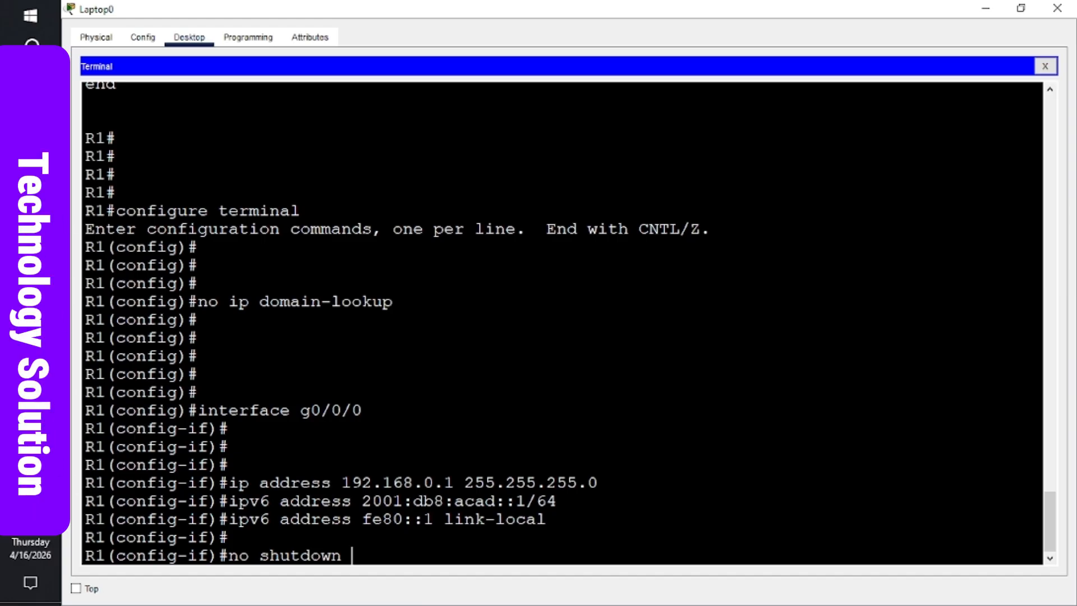
click(196, 301)
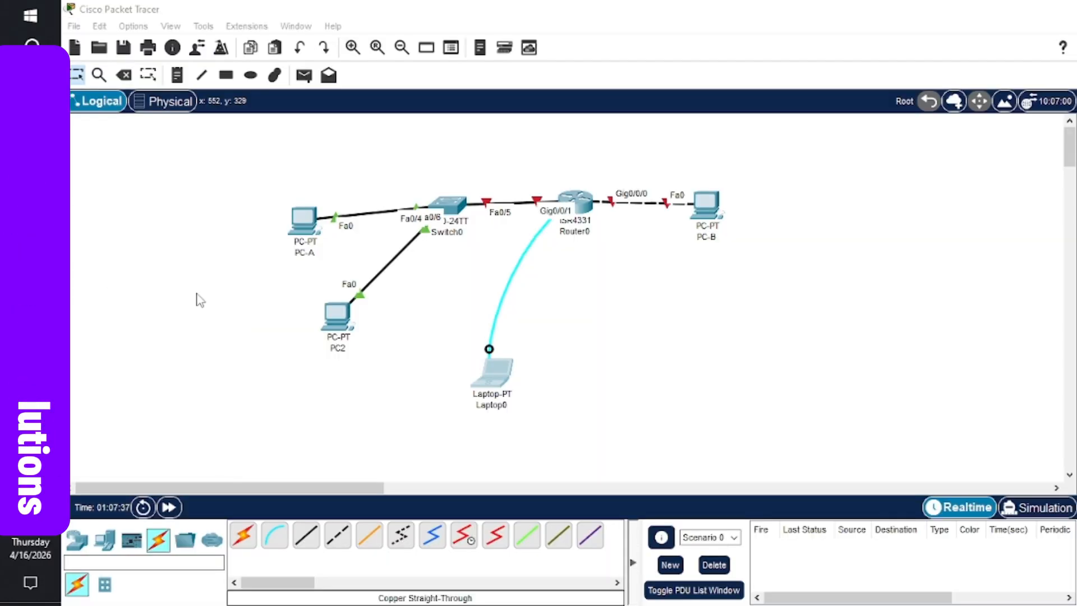
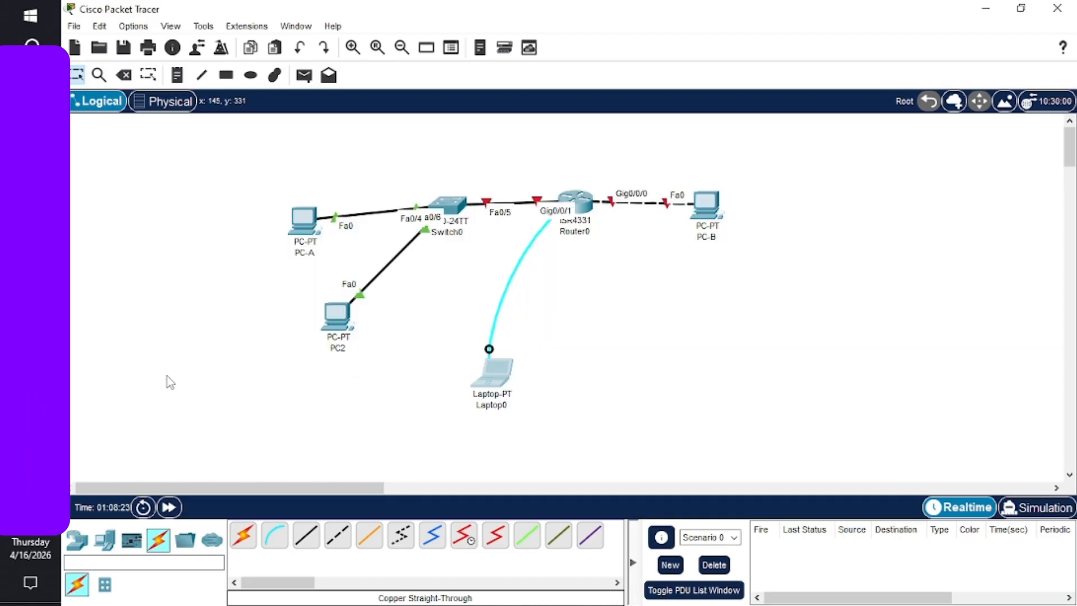
- Run the pending no shutdown on g0/0/0 in the Laptop0 console
mouse_move(30, 342)
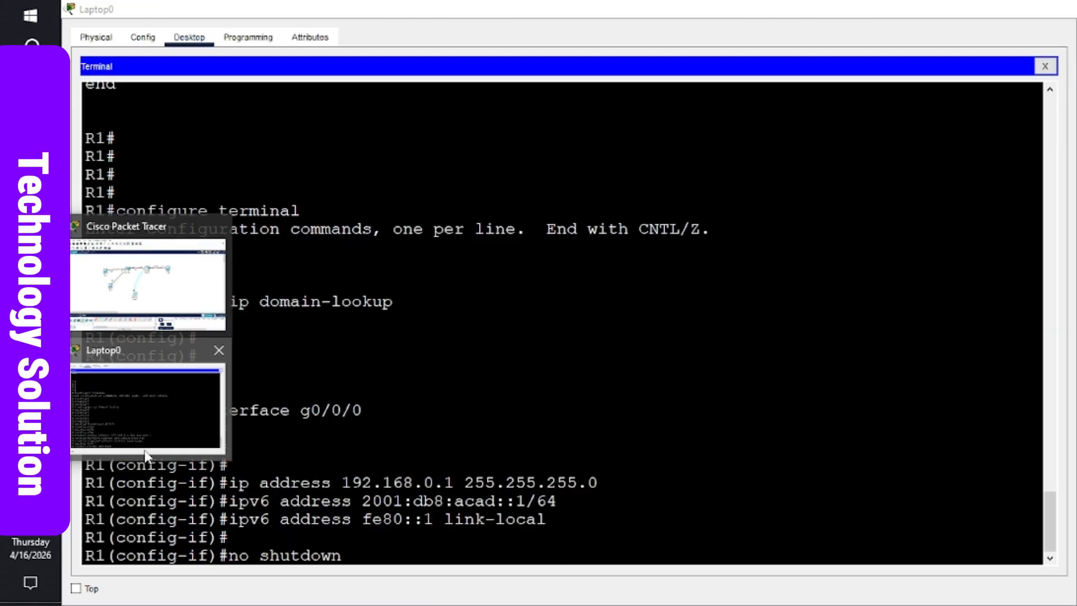
click(145, 451)
key(Return)
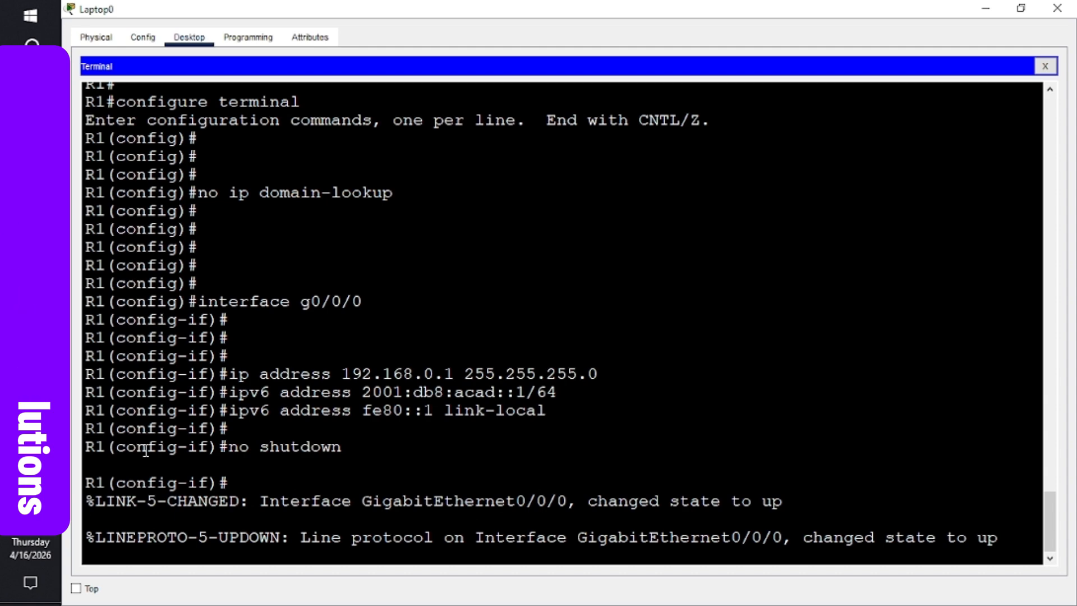
key(Return)
key(Return)
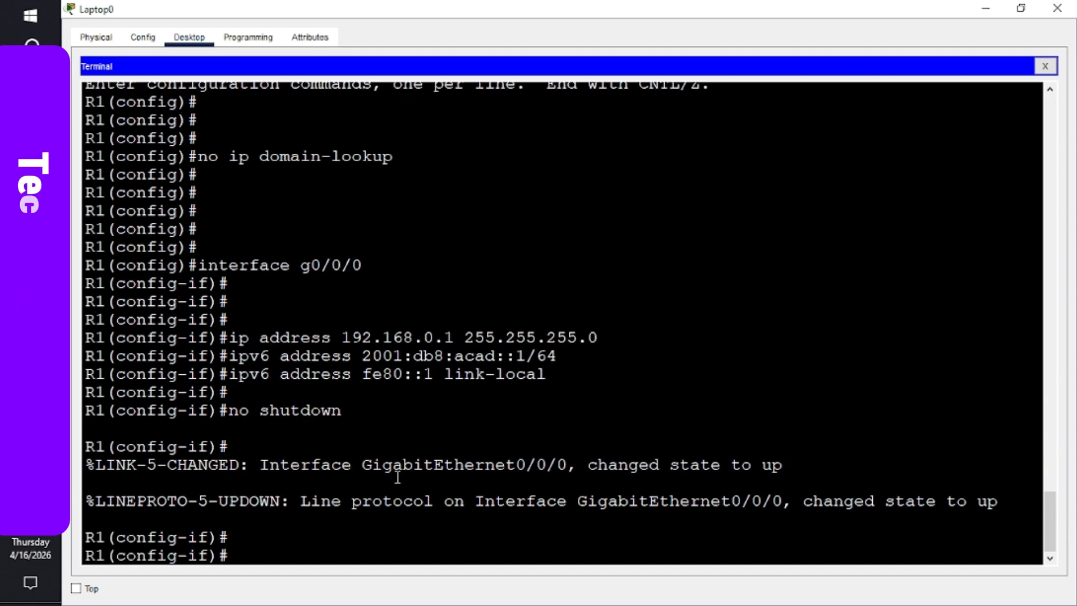
- Check the g0/0/0 link on the network topology, then return to the Laptop0 console
mouse_move(30, 342)
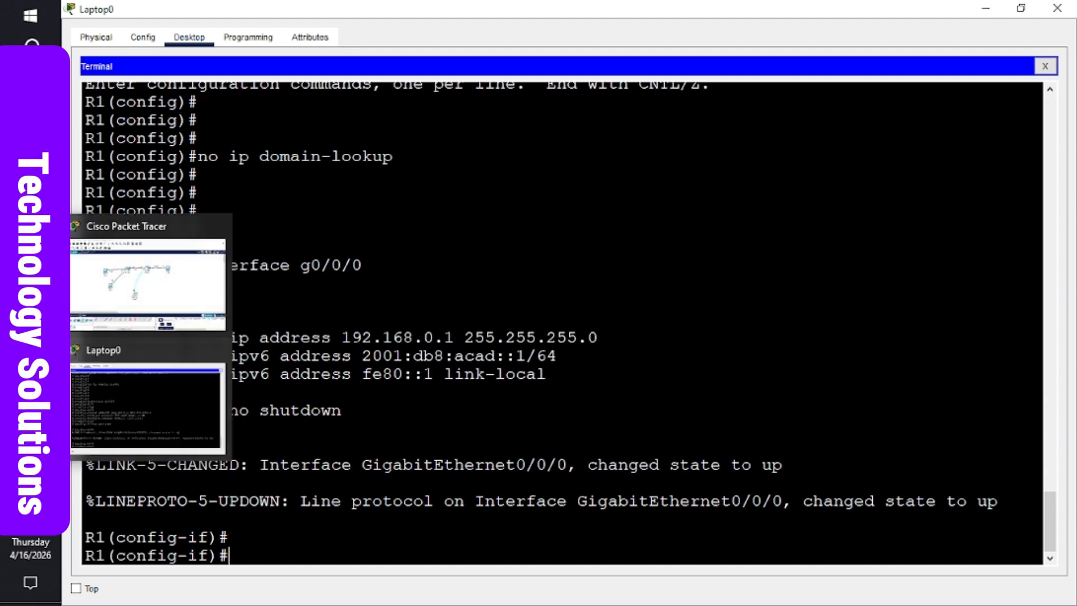
click(120, 303)
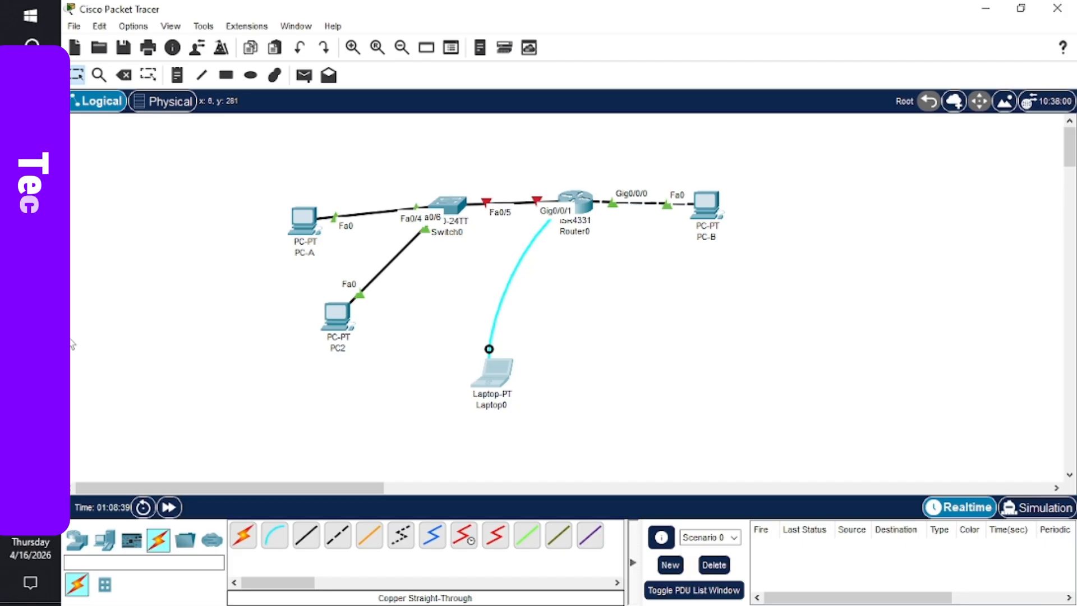
mouse_move(30, 342)
click(110, 382)
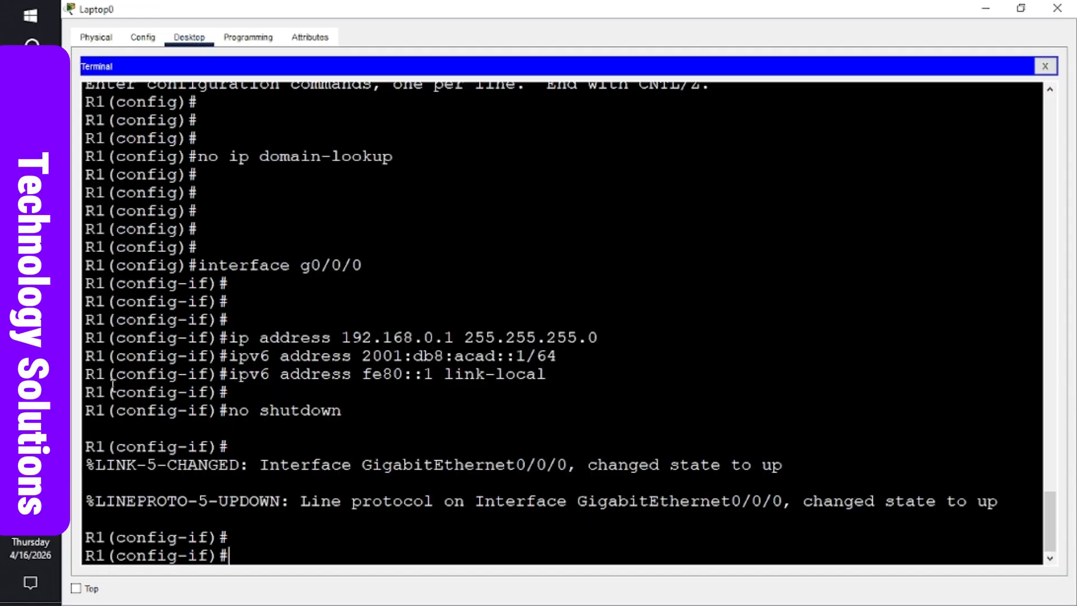
key(Return)
key(Return)
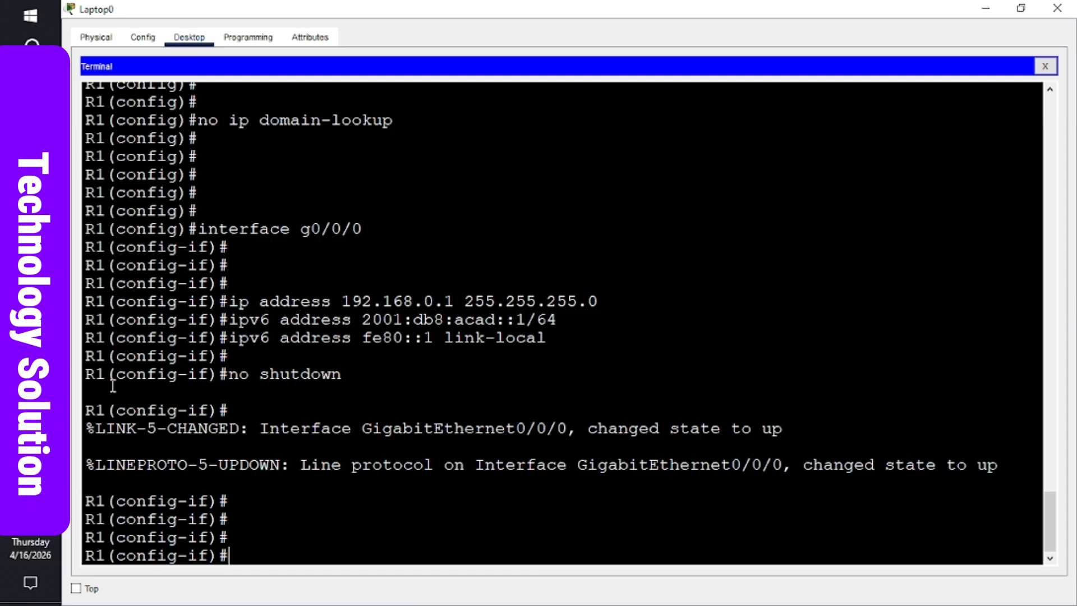
- Describe g0/0/0 as connected-to-PC-B and exit to global configuration mode
text(exit)
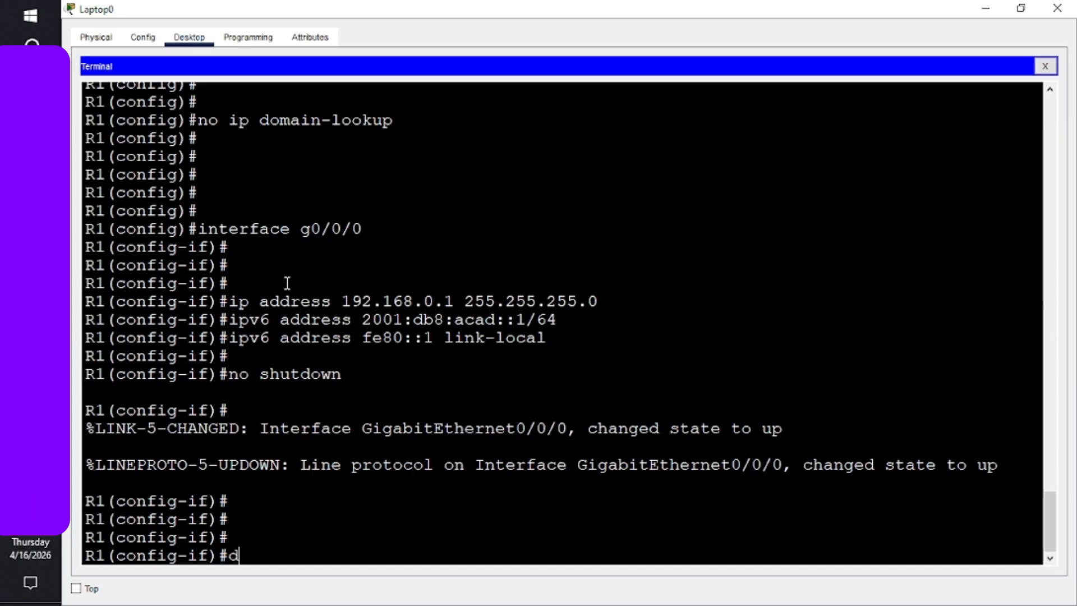
text(crip)
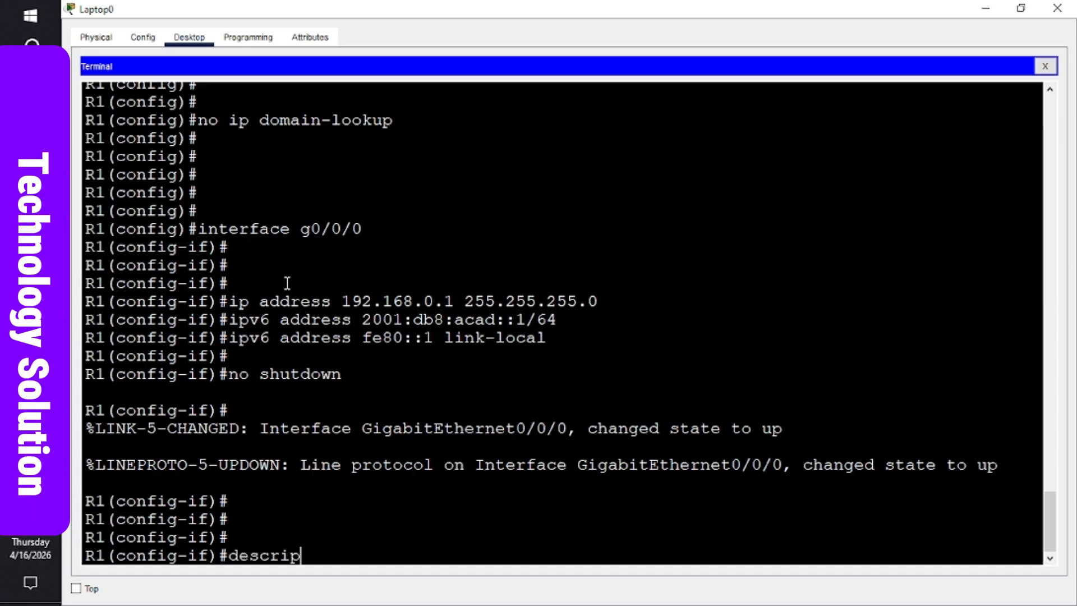
text(tion)
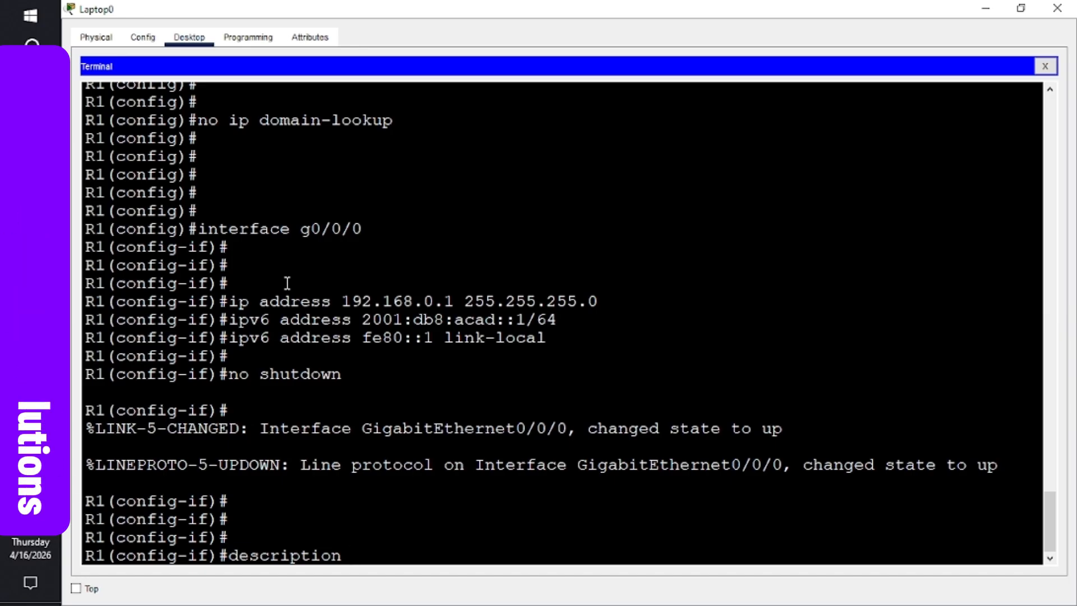
text(co)
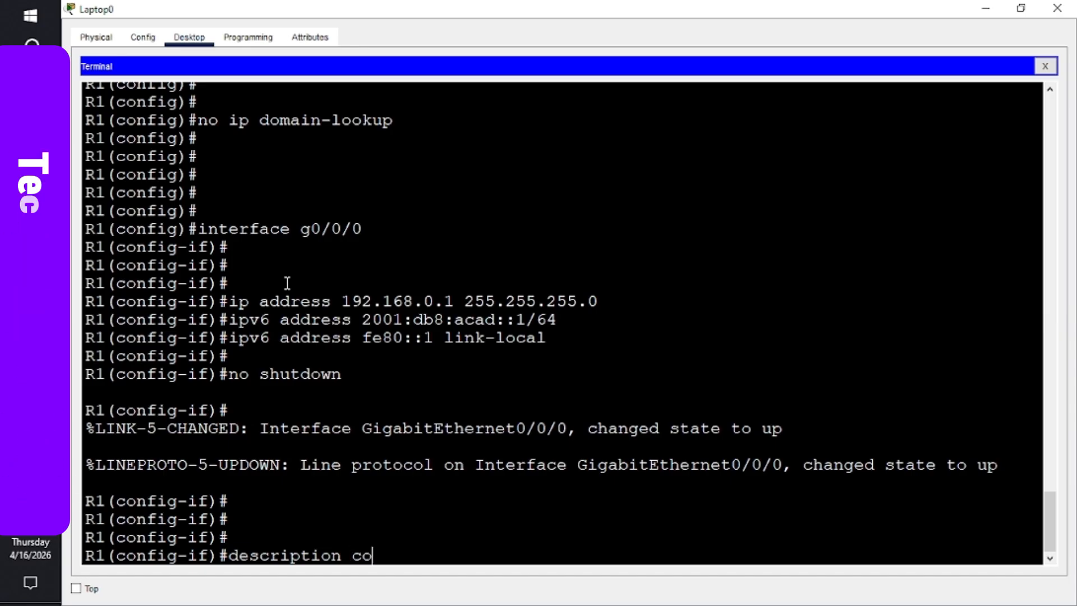
text(nnected-)
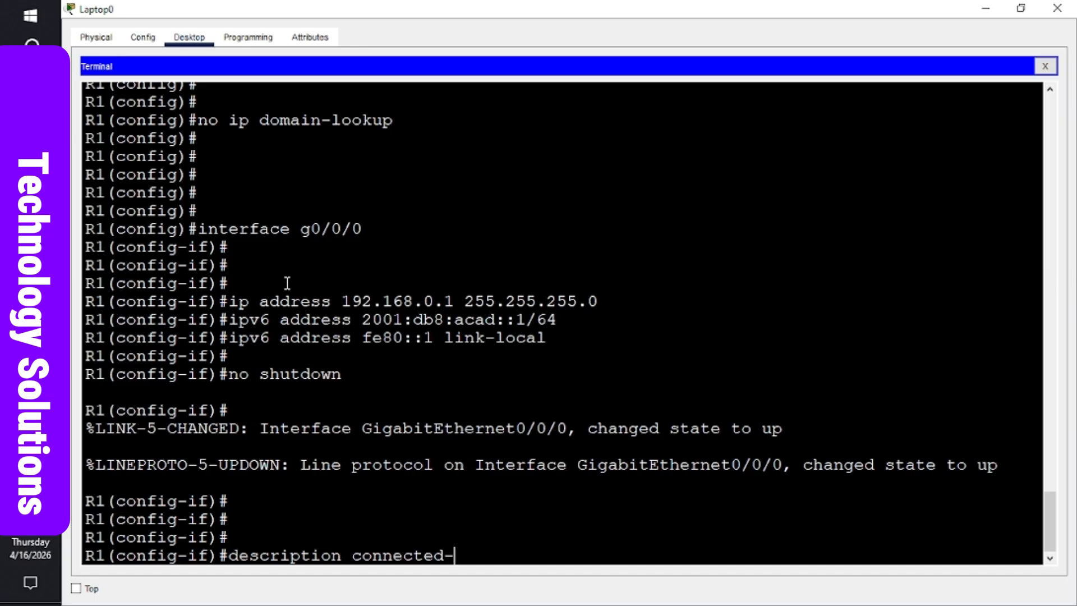
text(to)
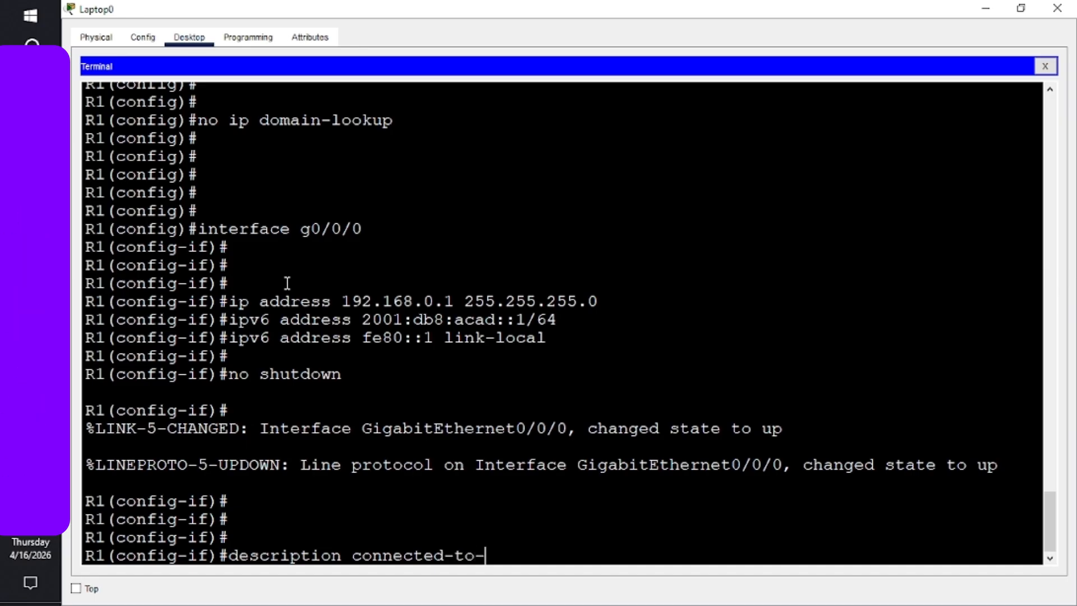
text(-PC)
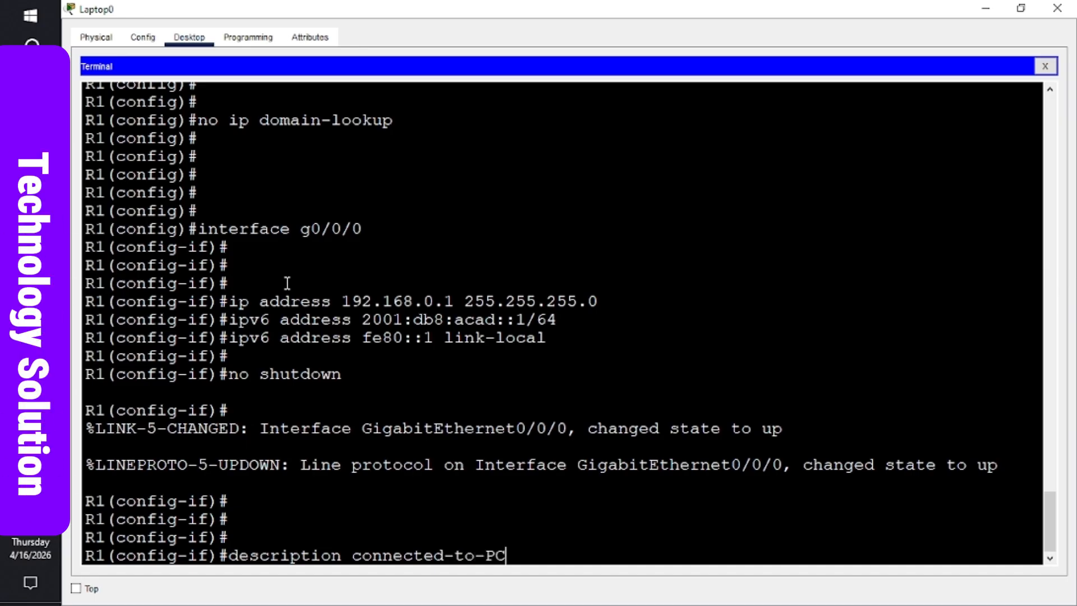
text(-B)
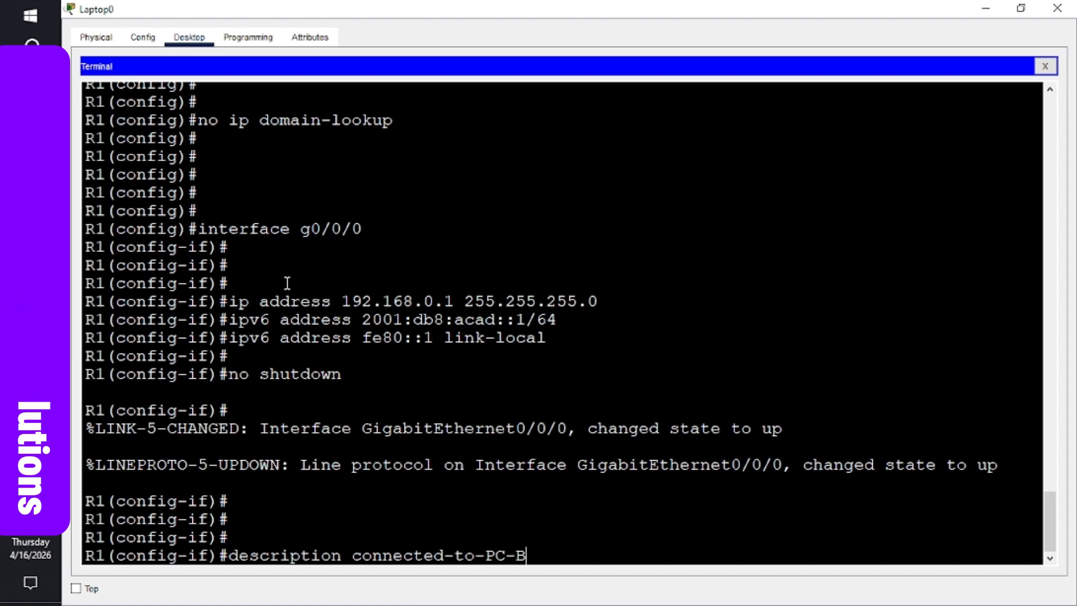
key(Return)
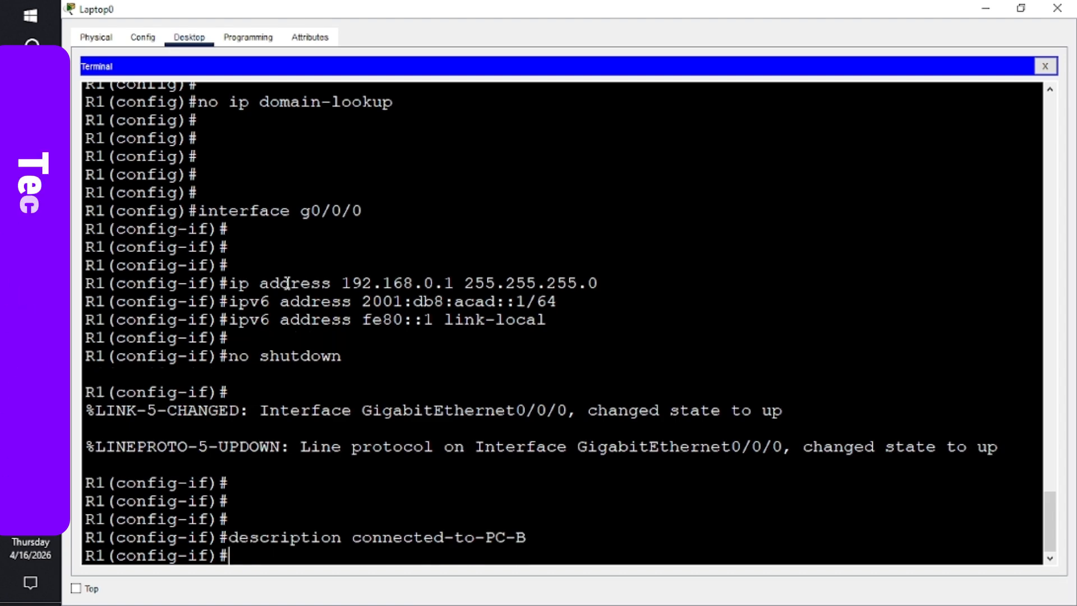
key(Return)
key(Return)
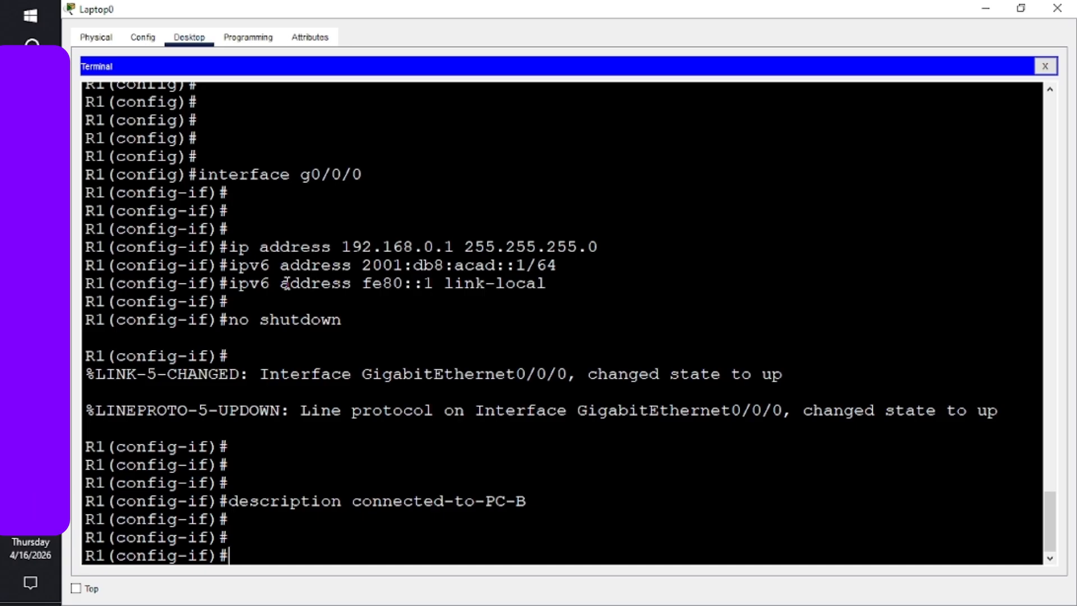
text(exi)
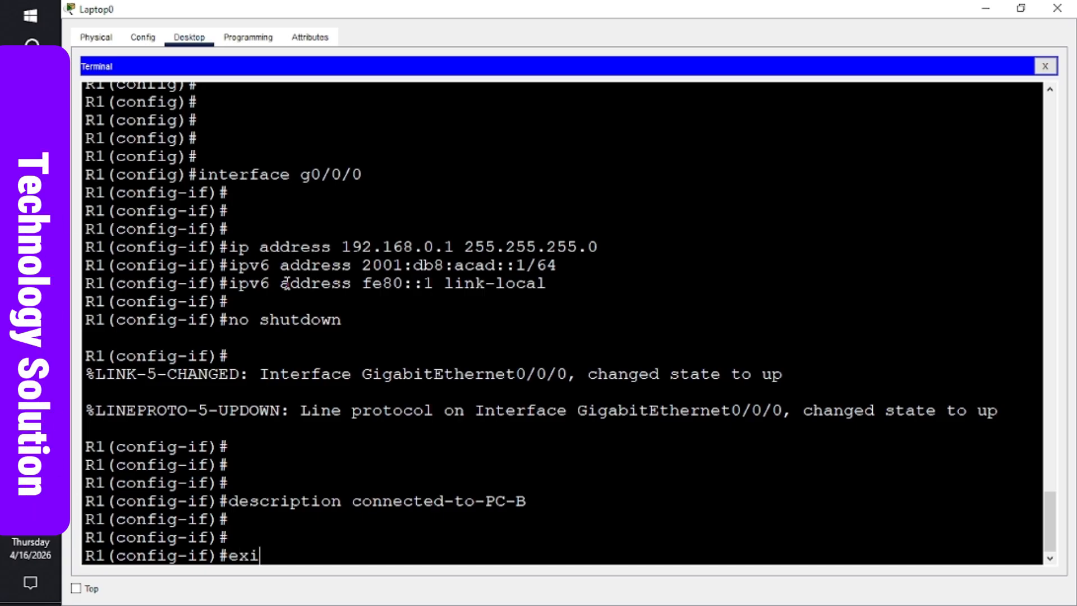
text(t)
key(Return)
key(Return)
key(Return)
key(Return)
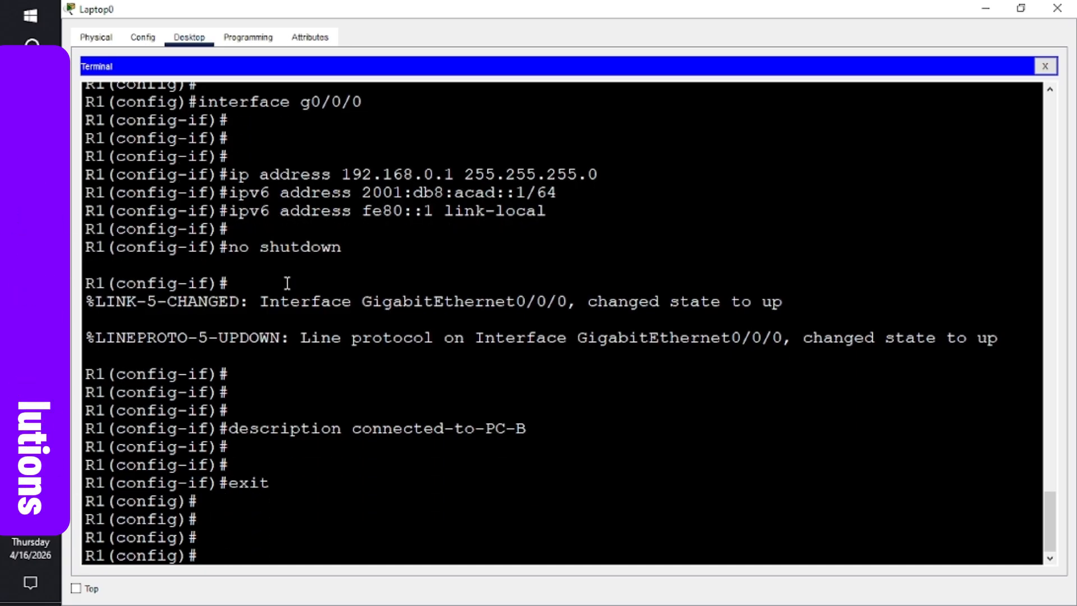
- Enter interface g0/0/1 and give it the description connected-to-S1
text(interface )
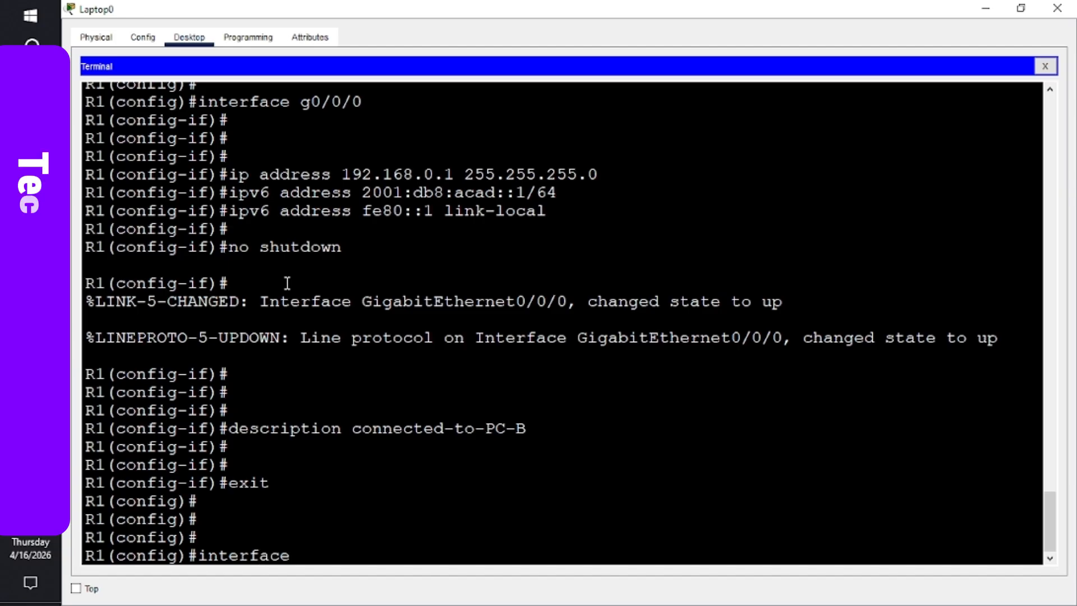
text(g)
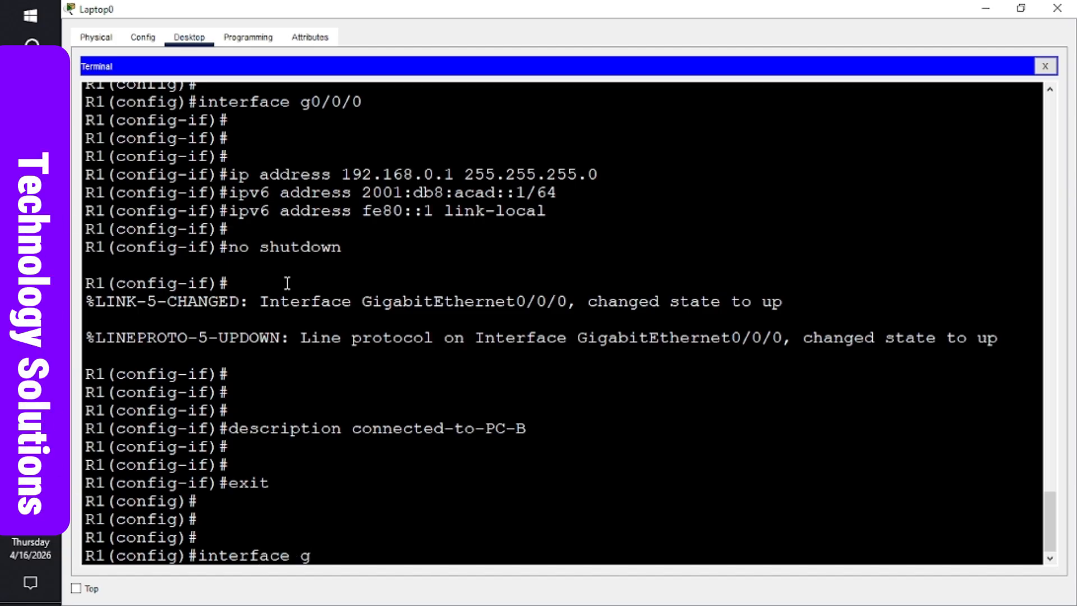
text(0/0)
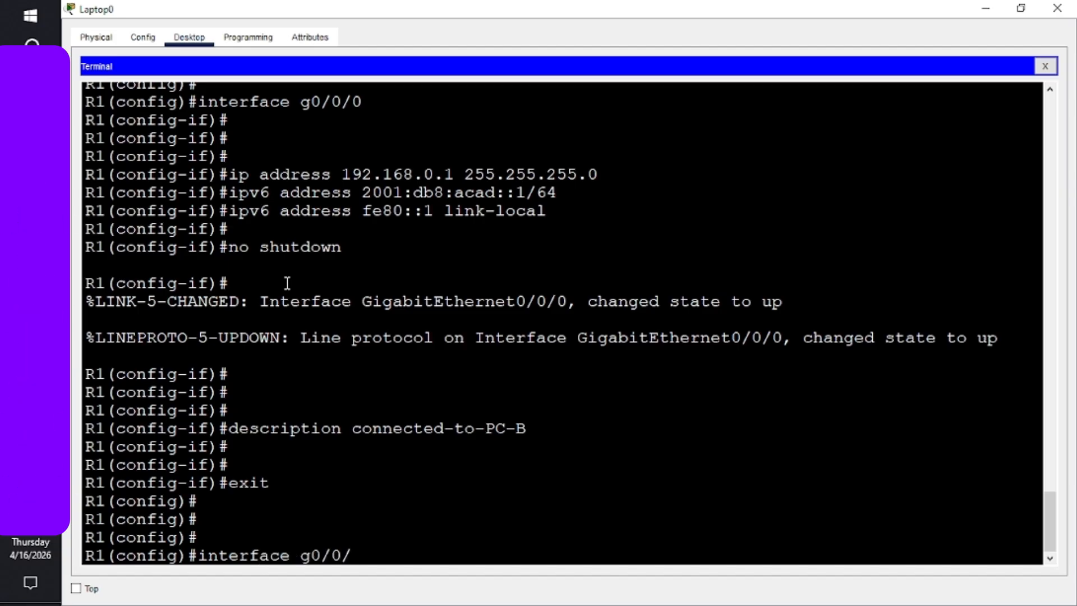
text(/1)
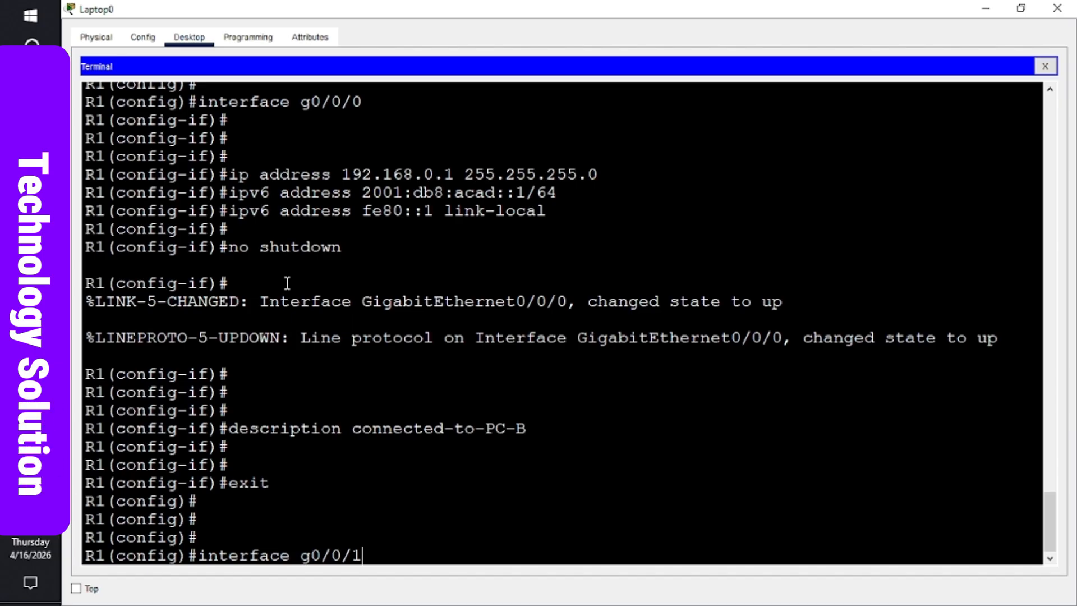
key(Return)
key(Return)
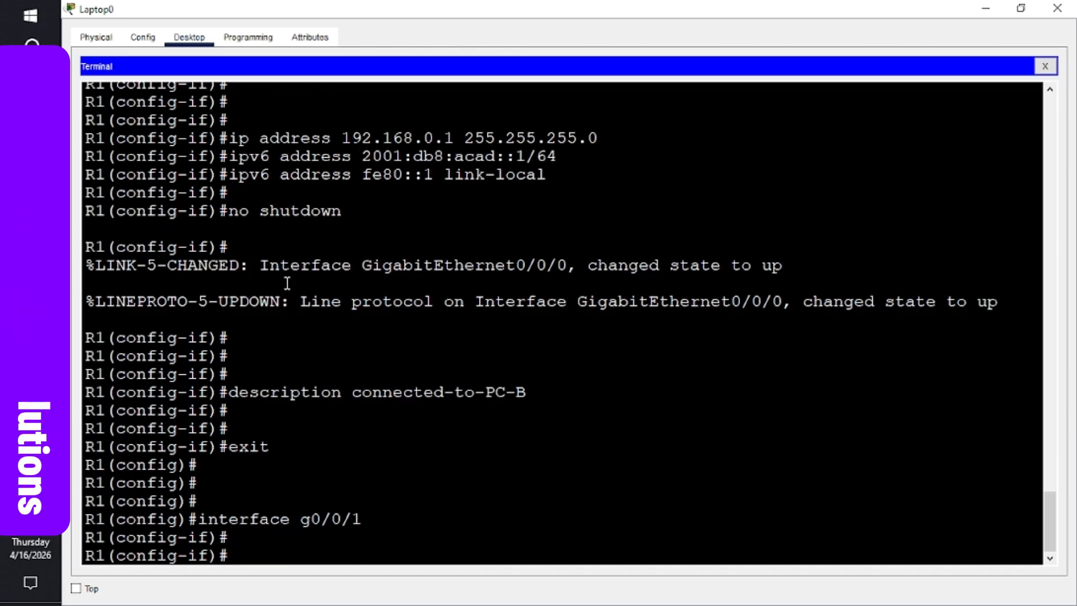
text(desc)
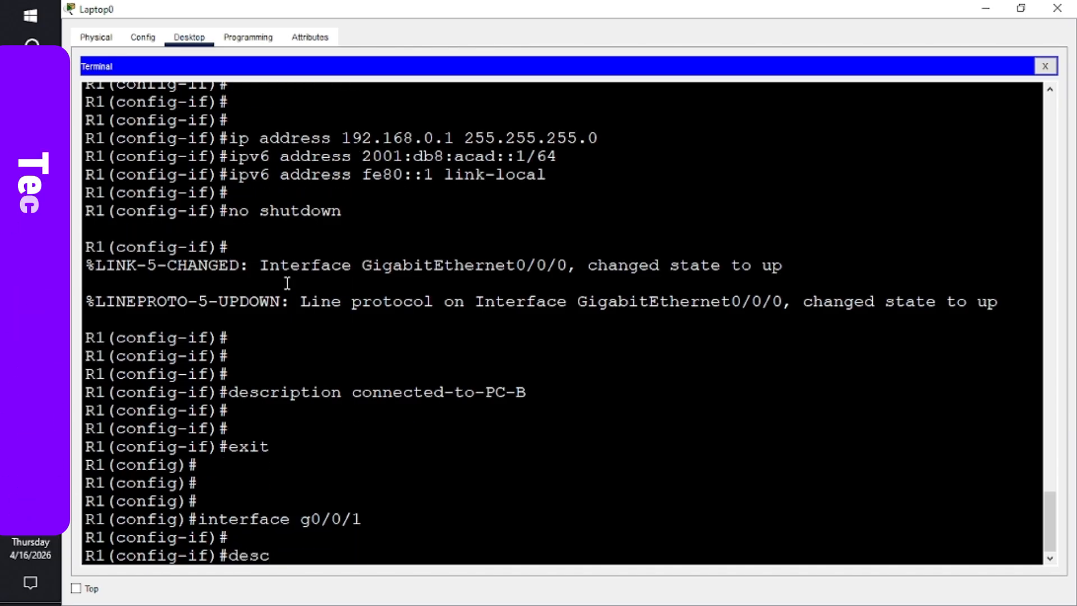
text(ript)
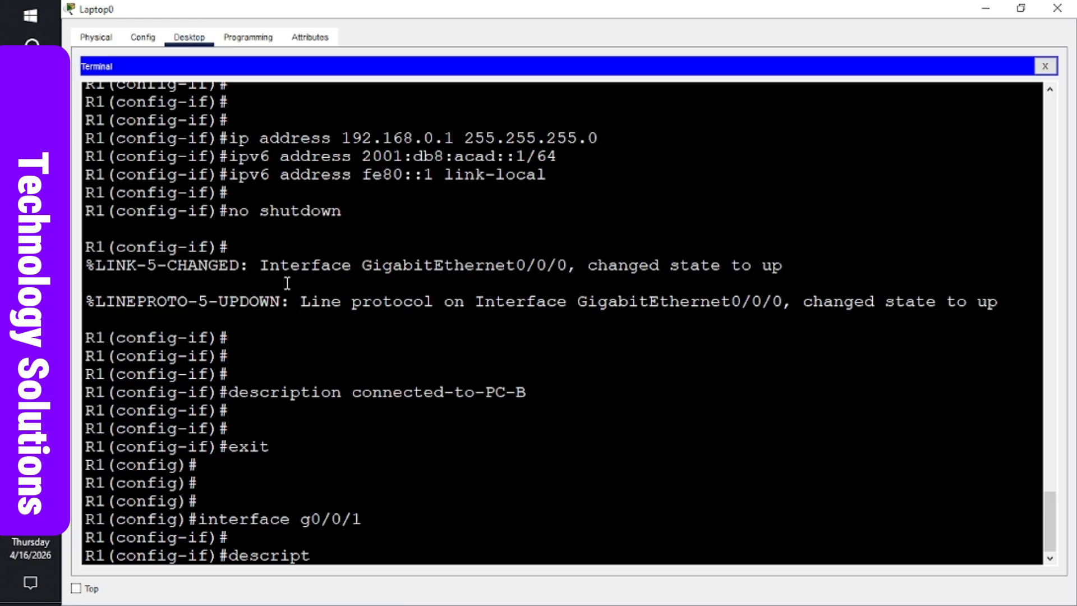
text(ion con)
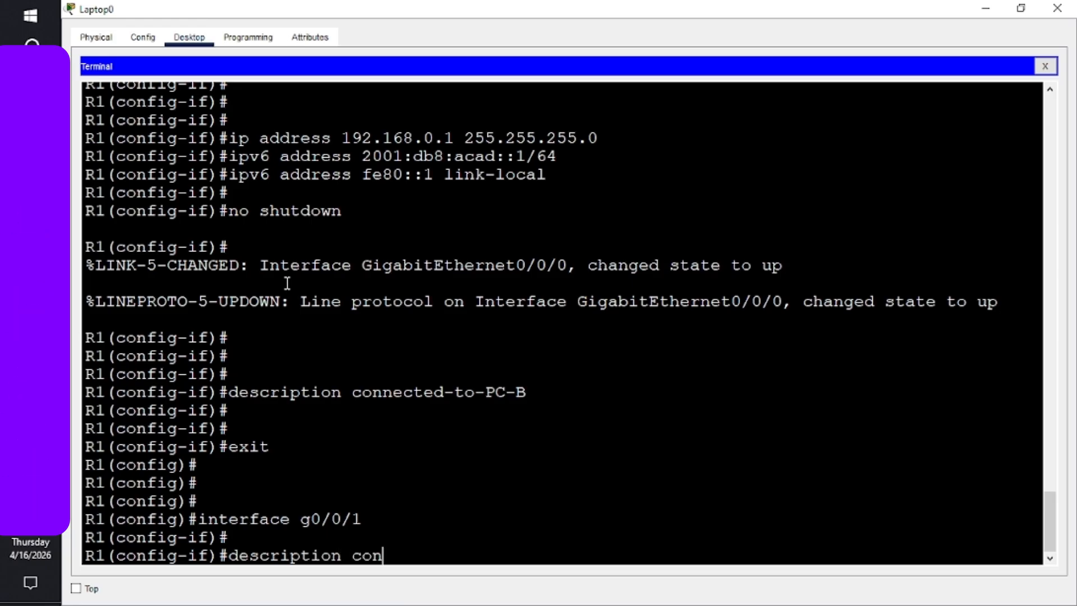
text(nected-to-S1)
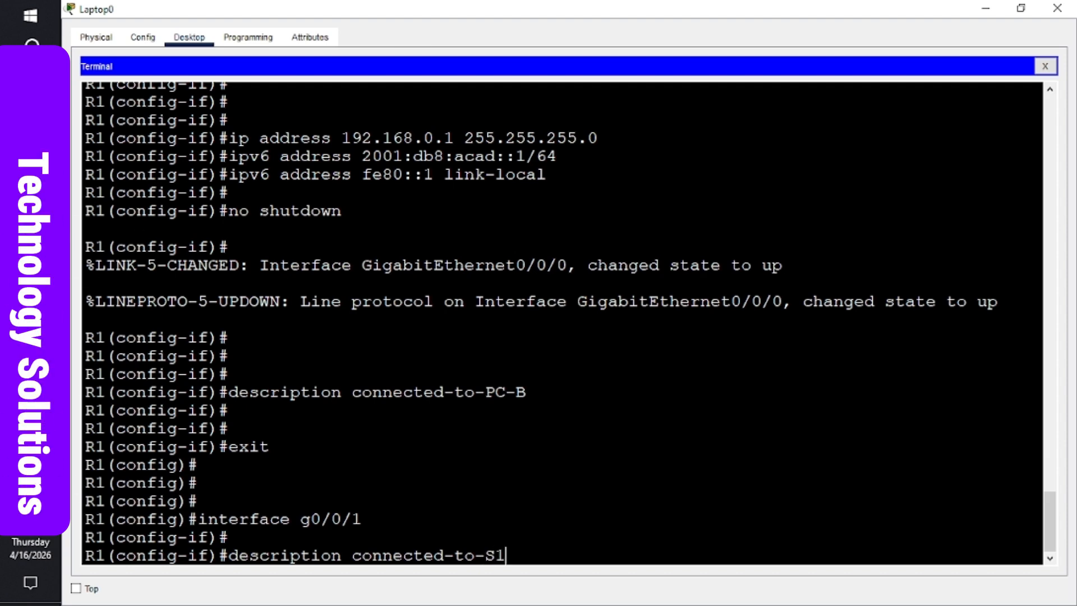
mouse_move(31, 337)
click(149, 277)
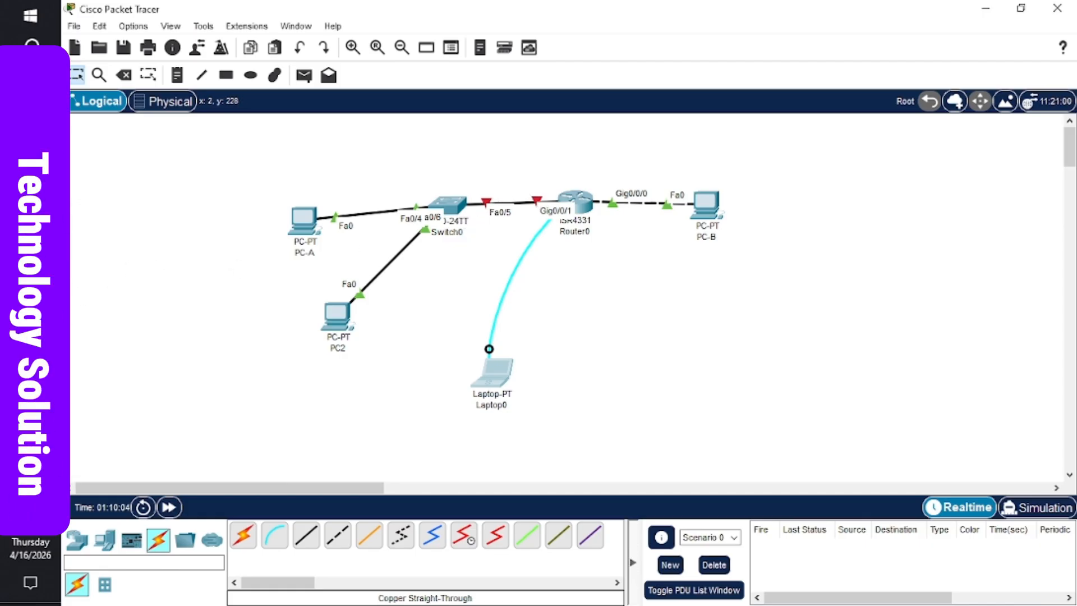
mouse_move(30, 336)
click(135, 409)
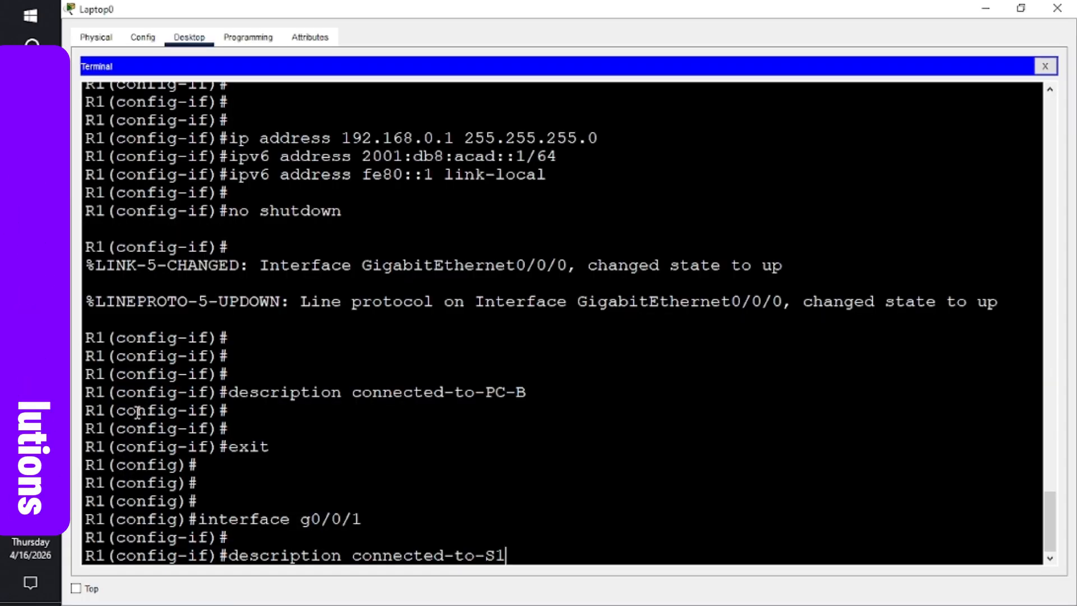
key(Return)
key(Return)
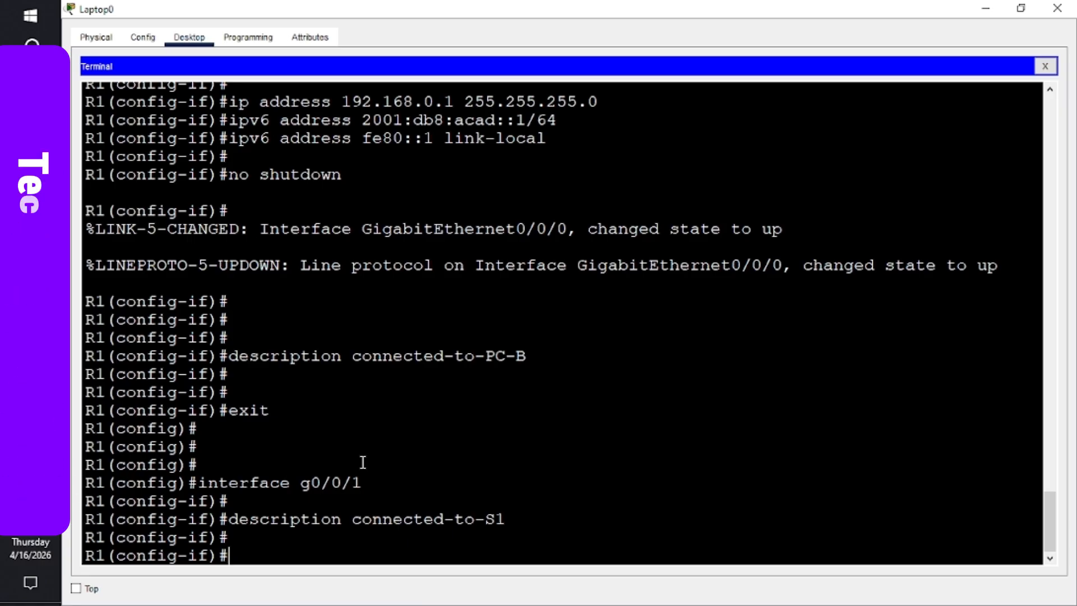
- Assign g0/0/1 IPv4 192.168.1.1 255.255.255.0 and IPv6 2001:db8:acad:1::1/64
text(ip add)
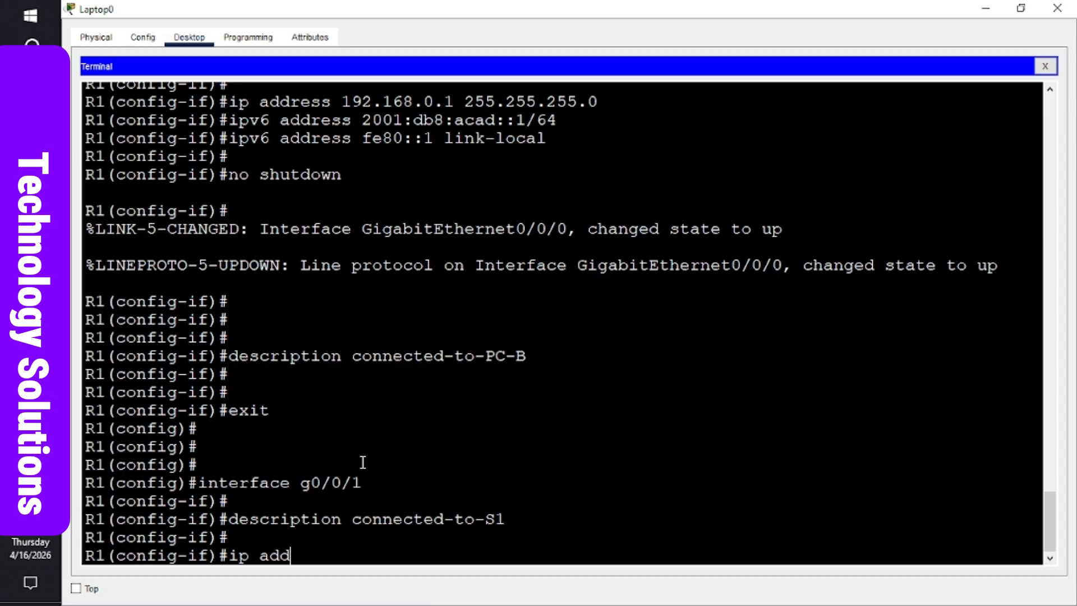
text(ress)
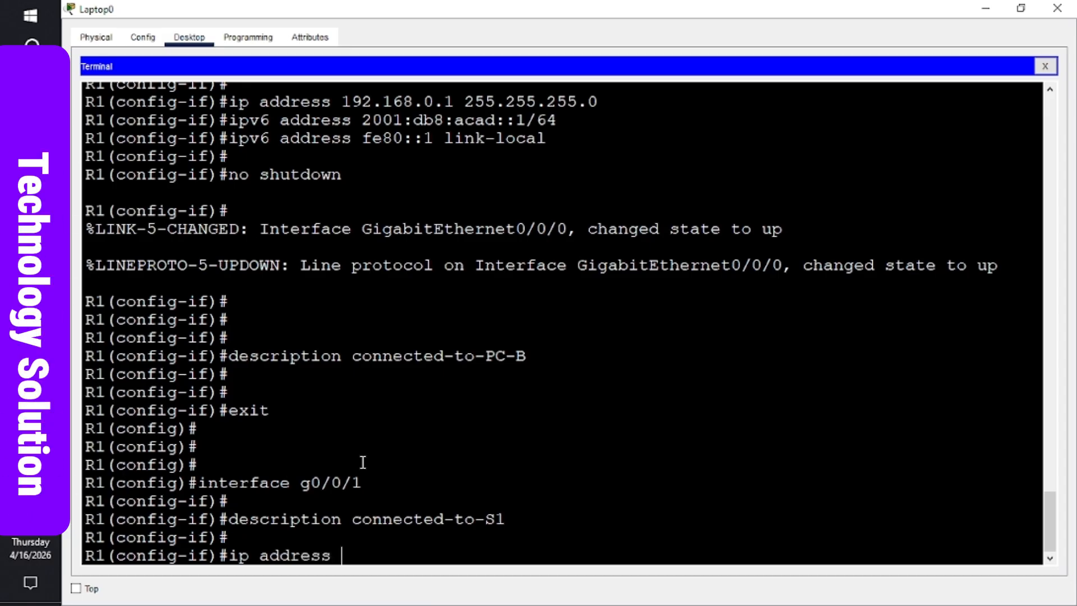
text( 192)
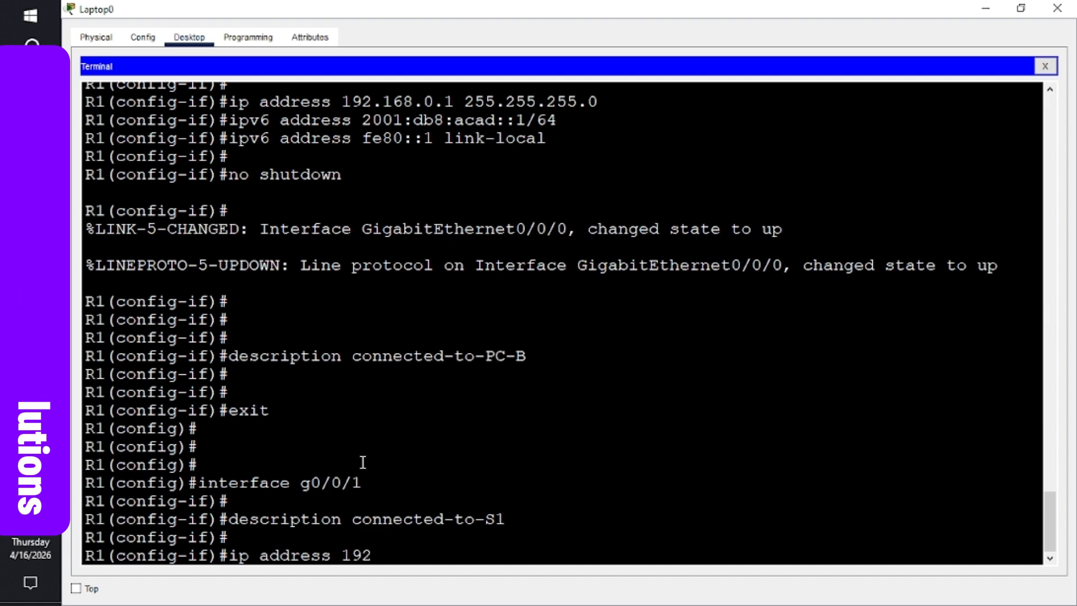
text(.16)
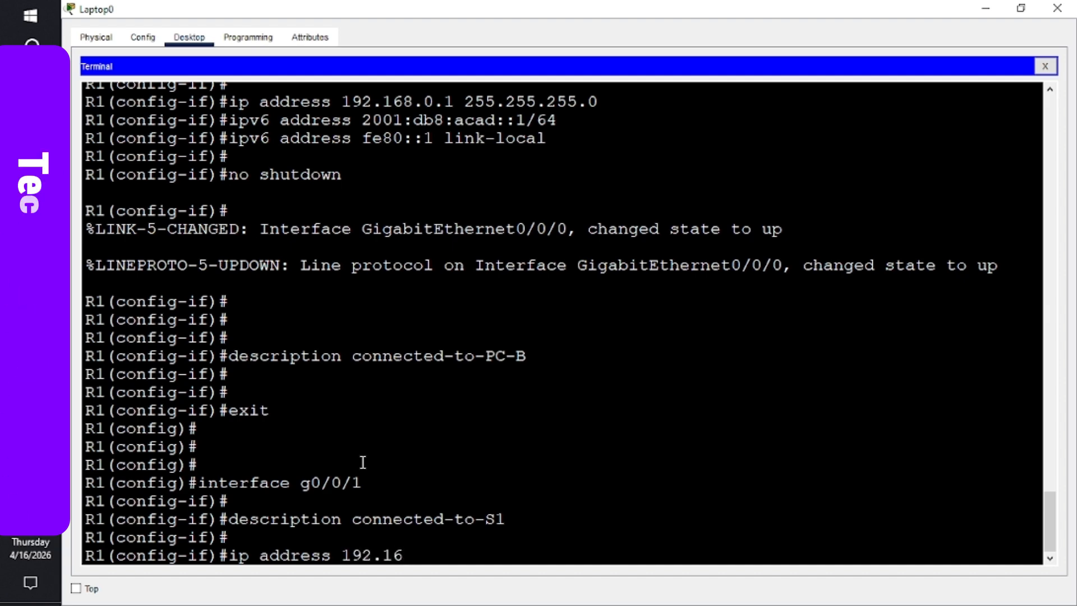
text(8.1.1)
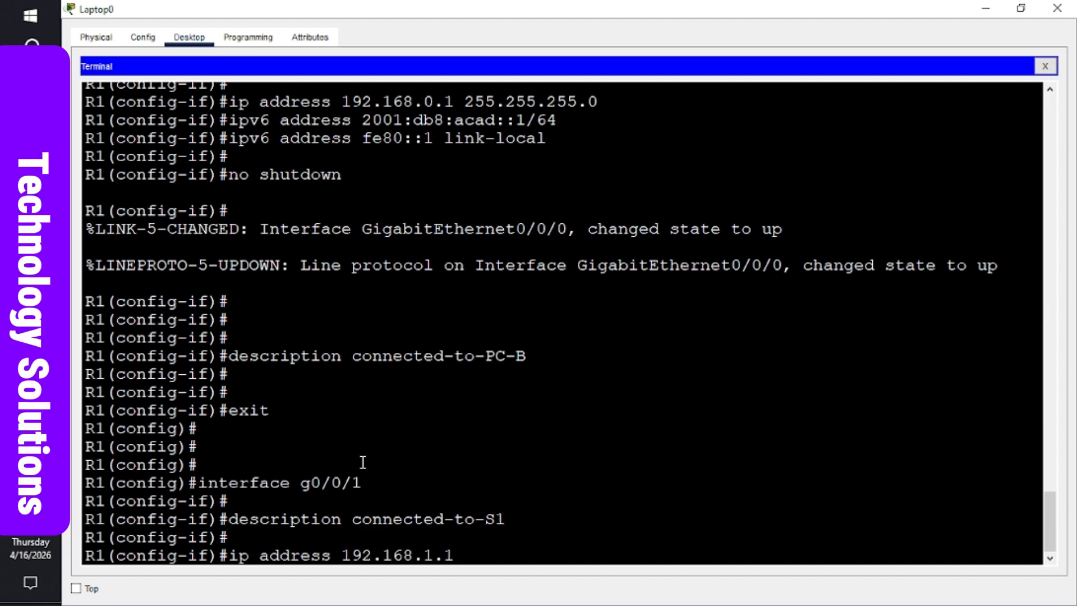
text( 255.2)
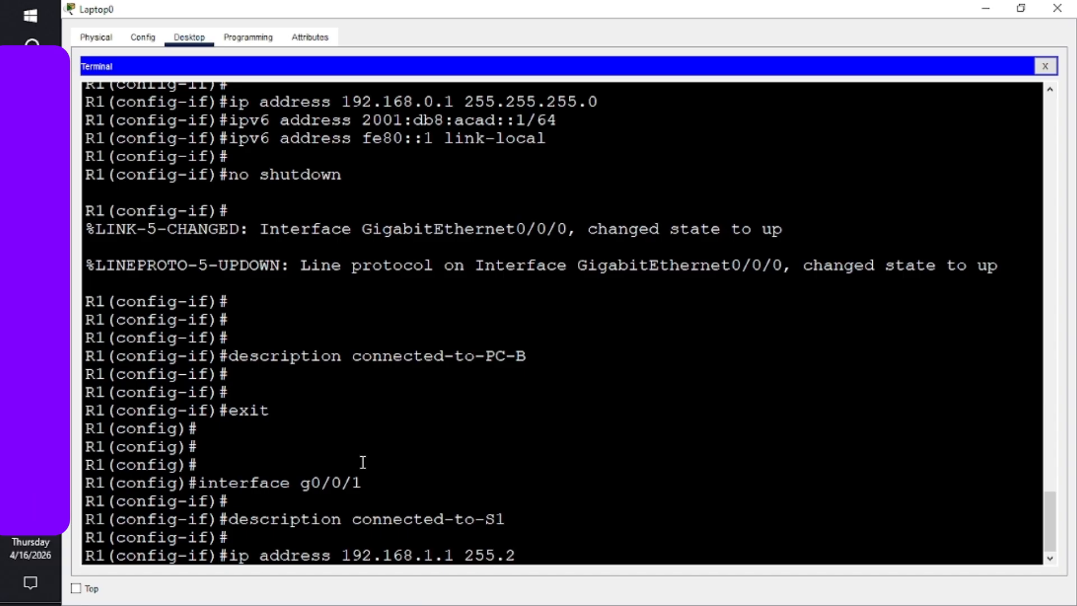
text(55.2)
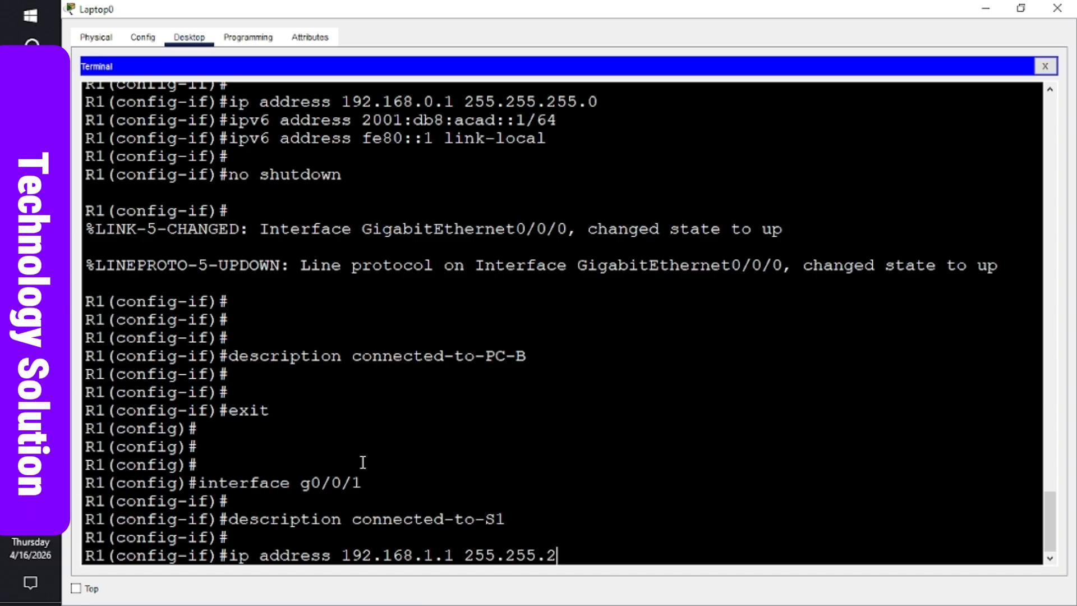
text(55.0)
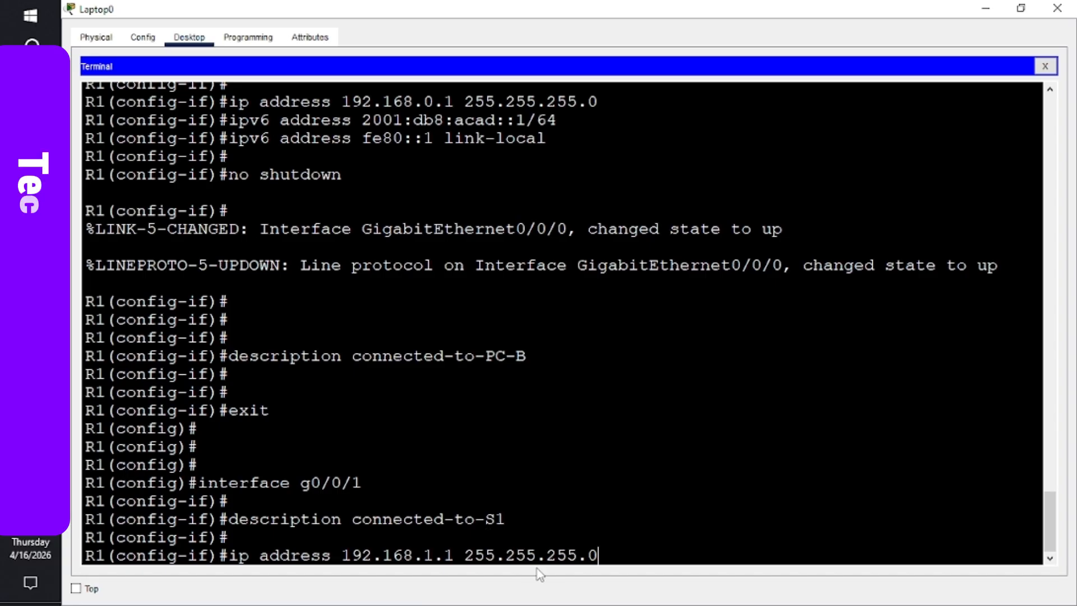
key(Return)
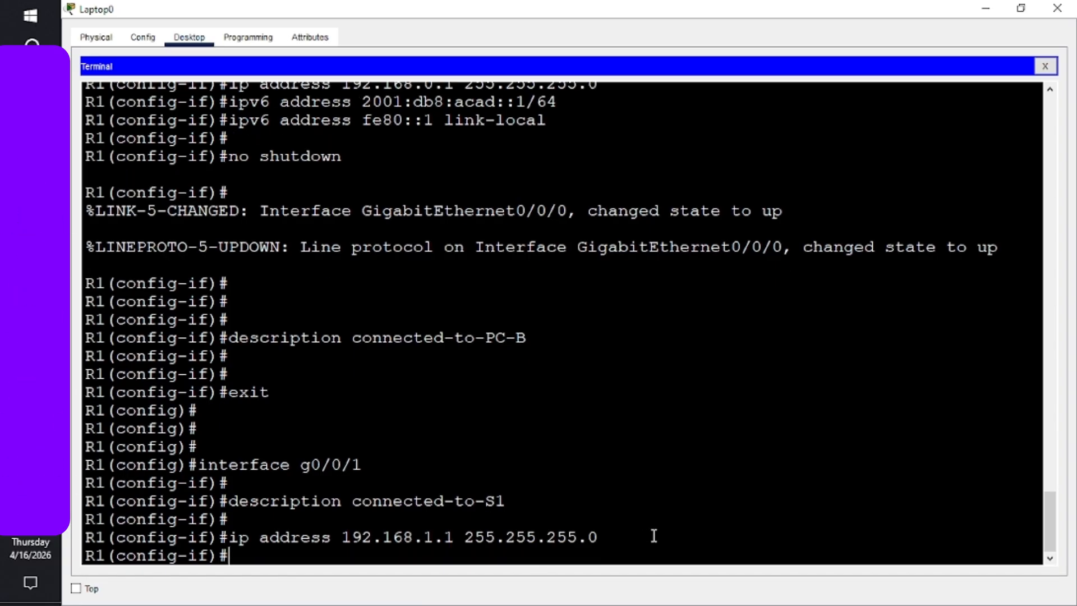
text(i)
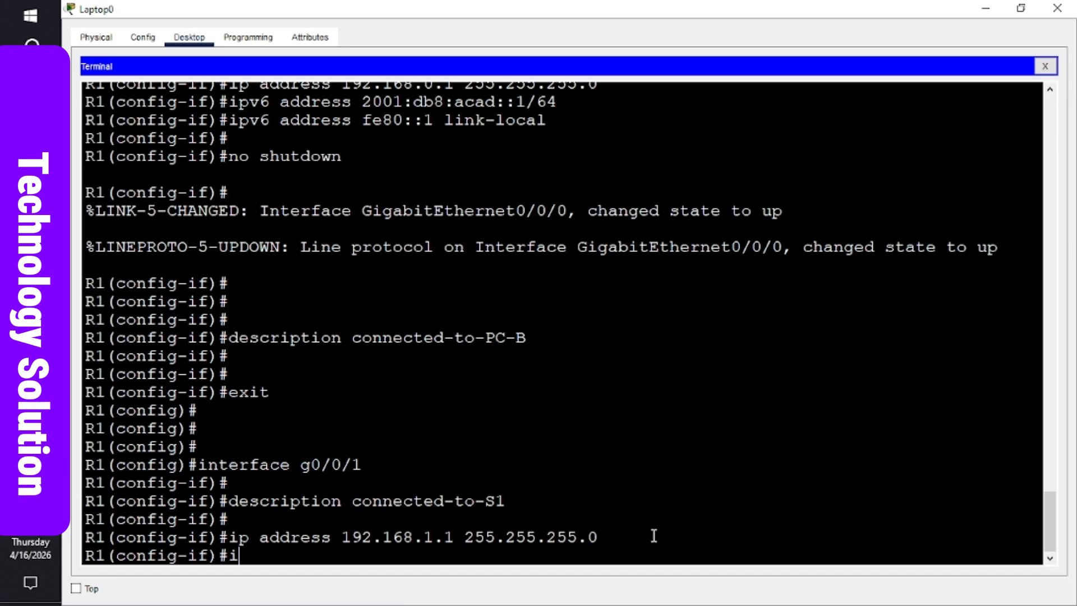
text(pv6)
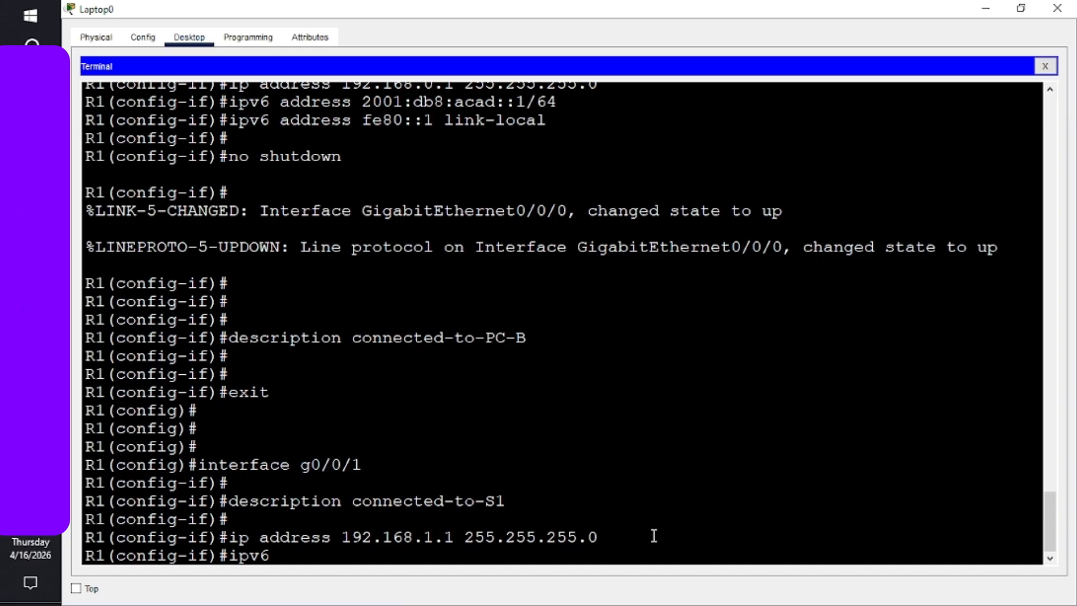
text(address)
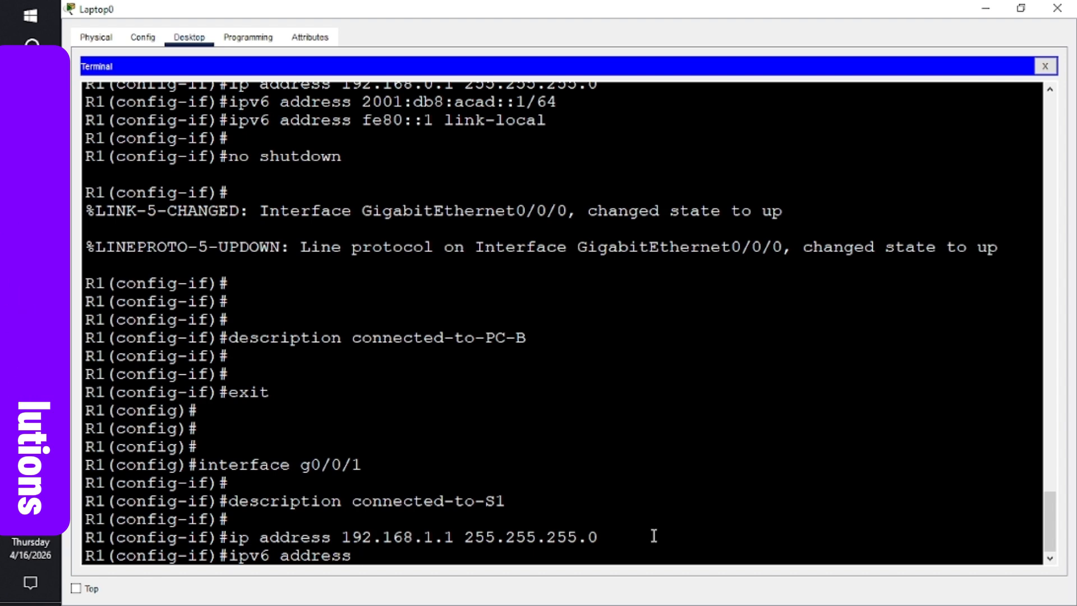
text( 2001:d)
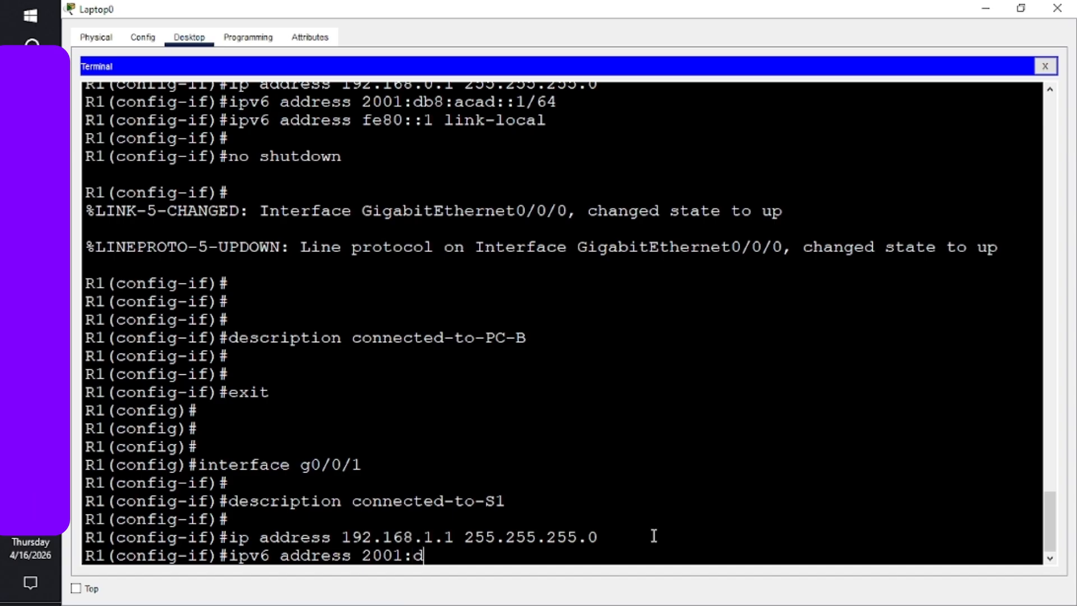
text(b8)
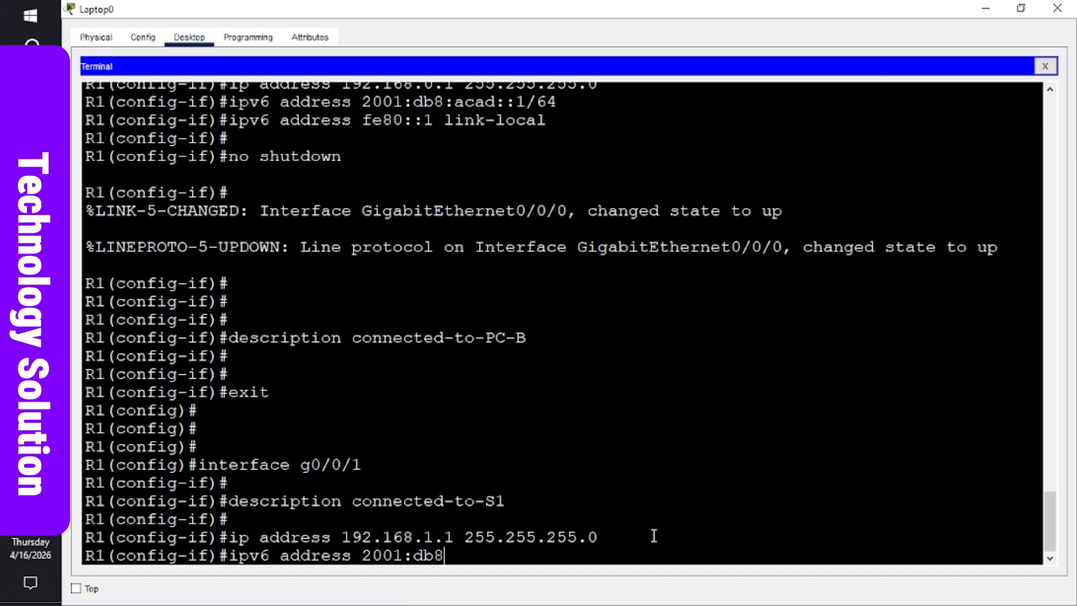
text(:ac)
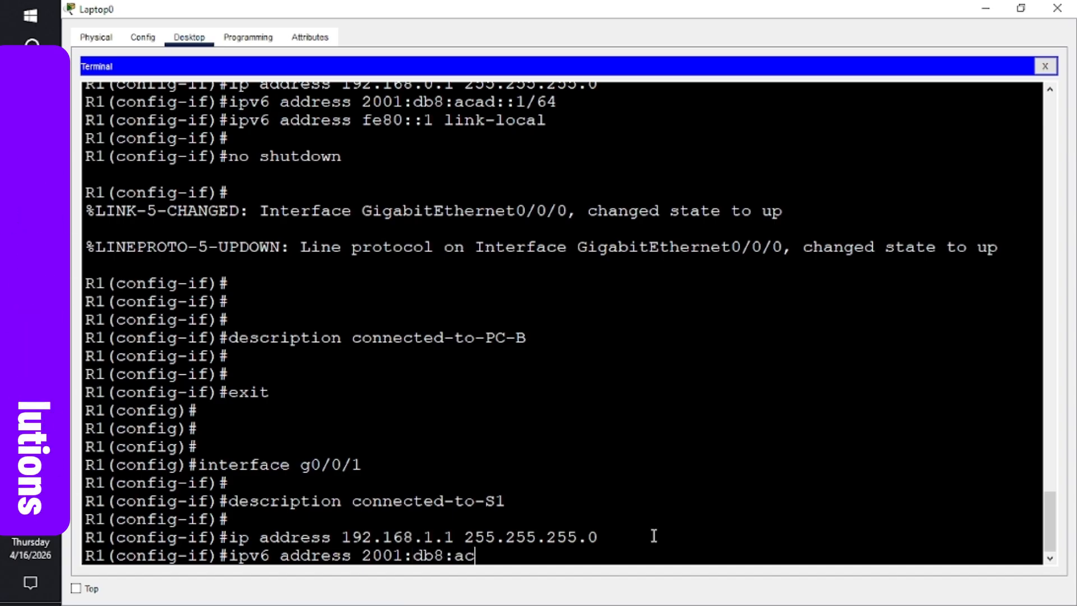
text(ad:)
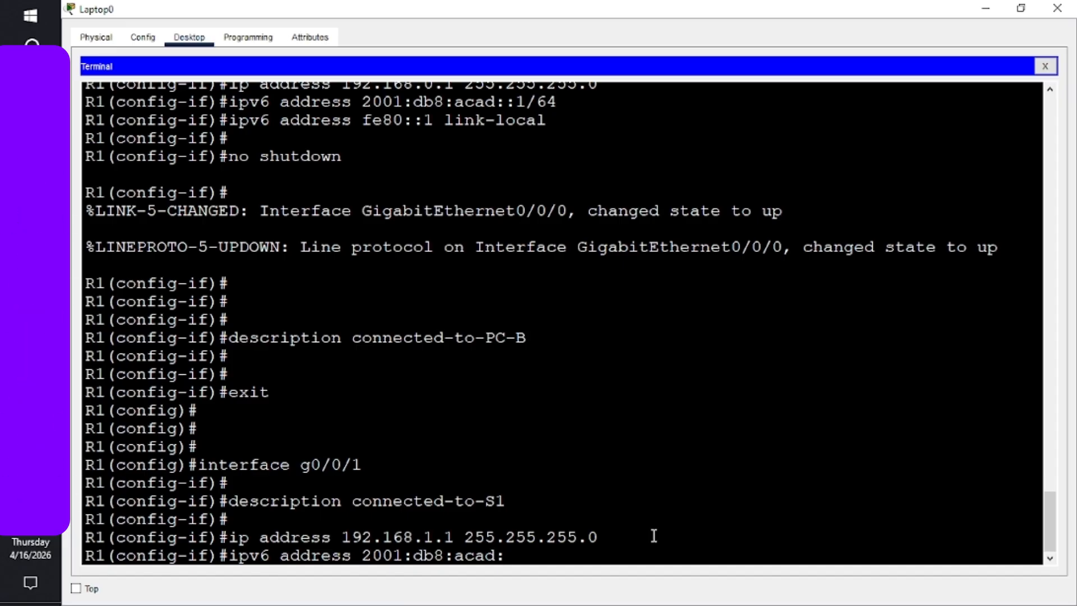
text(1::)
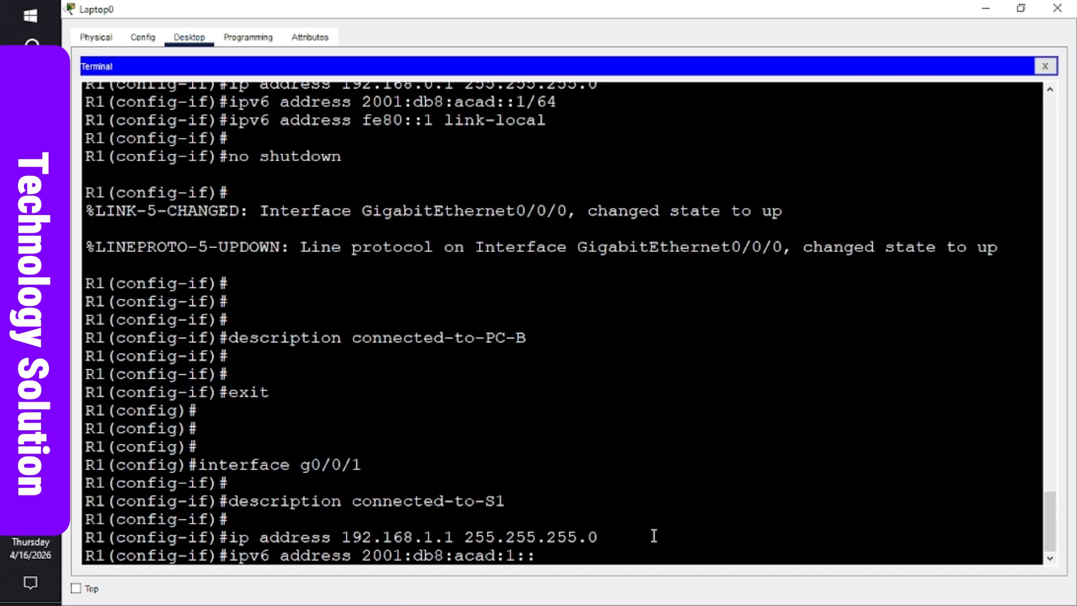
text(1/64)
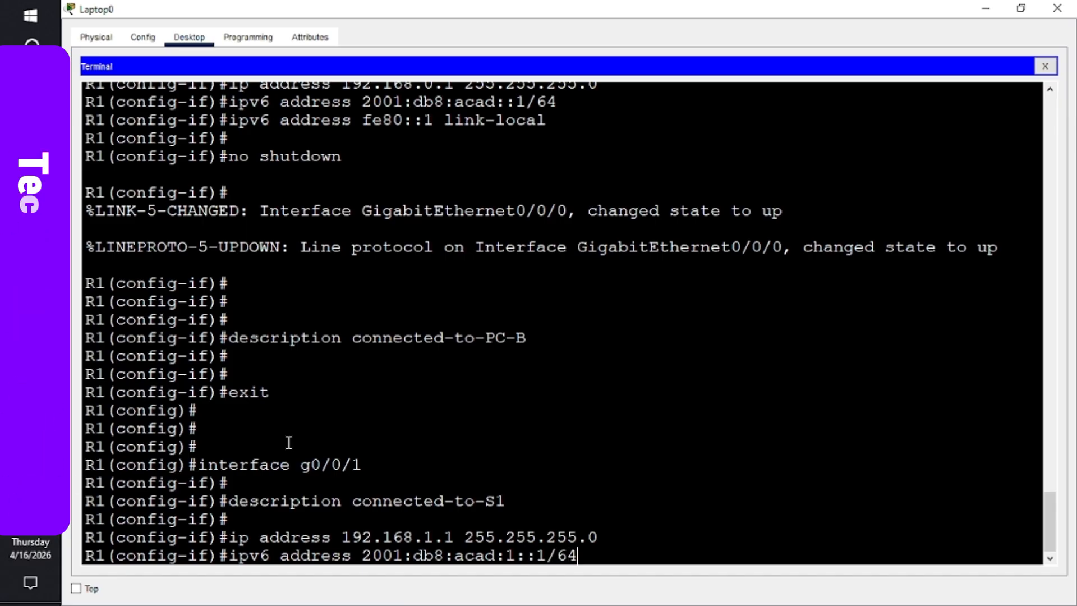
mouse_move(31, 297)
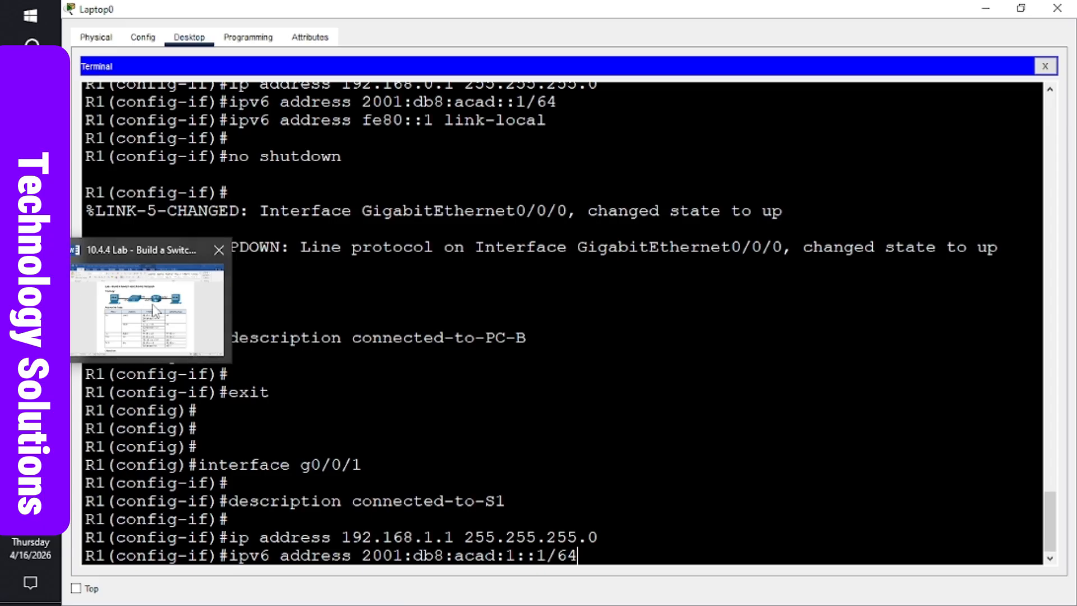
mouse_move(154, 308)
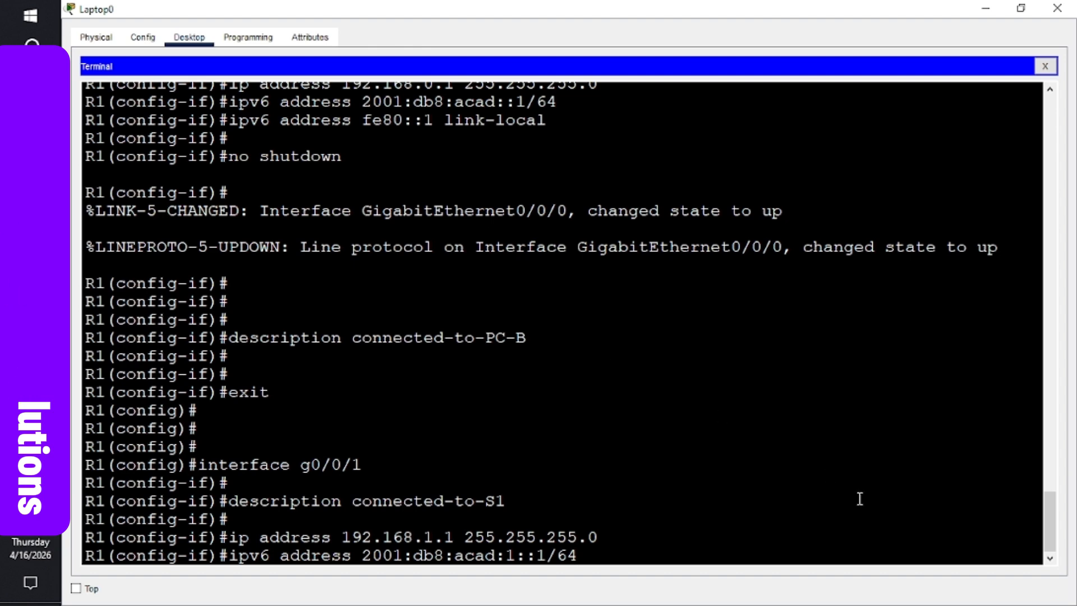
key(Return)
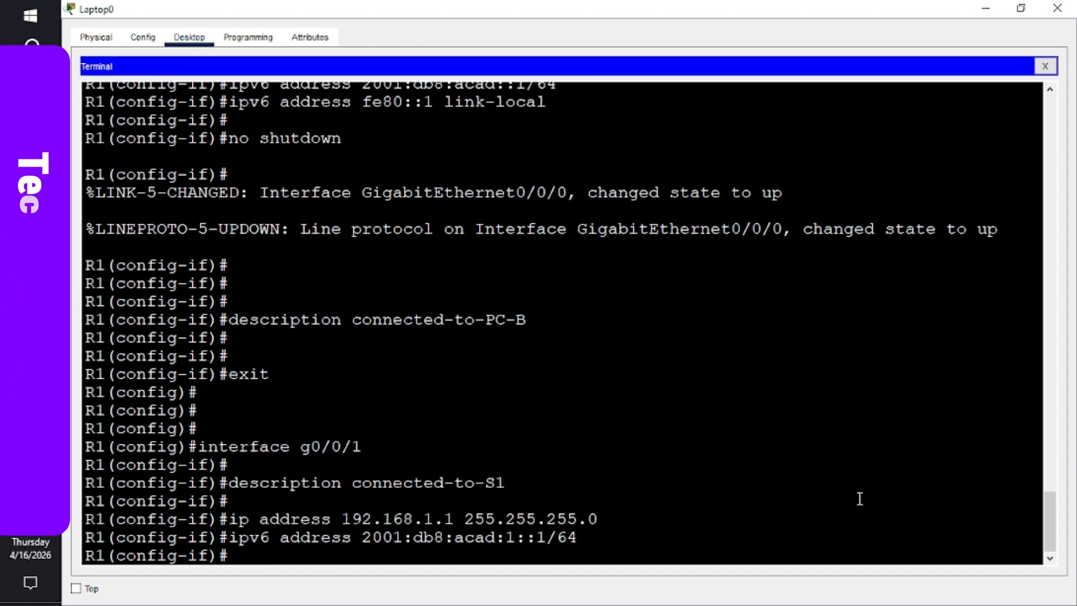
- Add the link-local address fe80::1 to G0/0/1 with ipv6 address fe80::1 link-local
text(i)
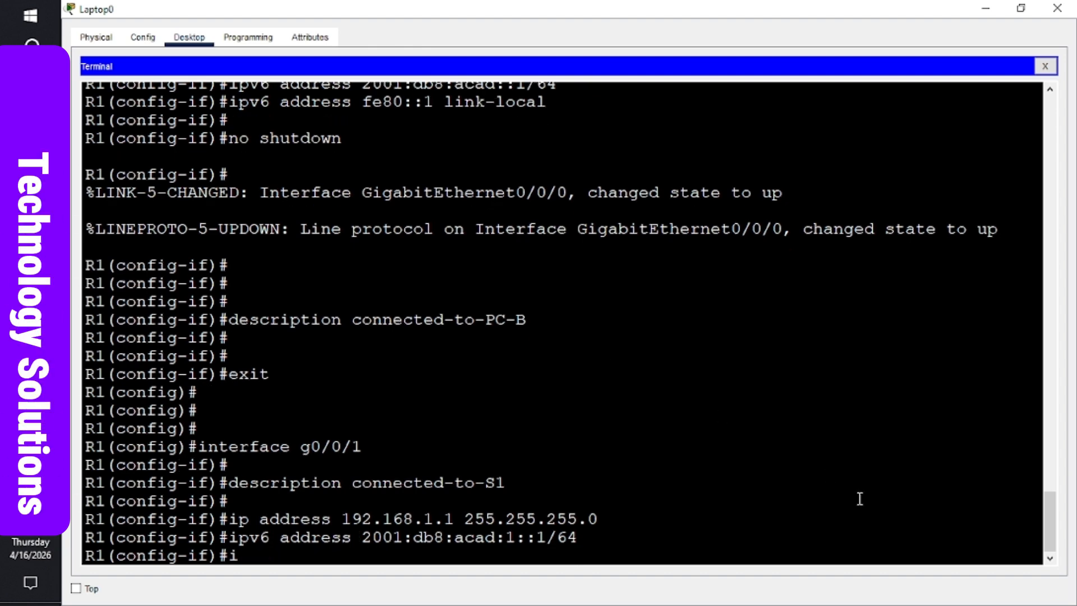
text(pv)
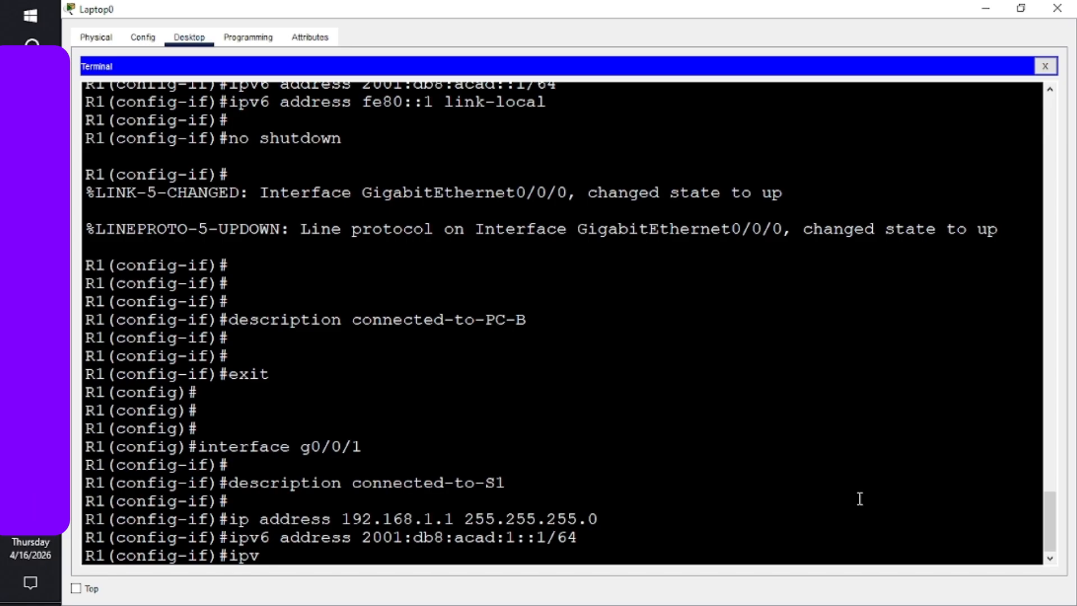
text(6)
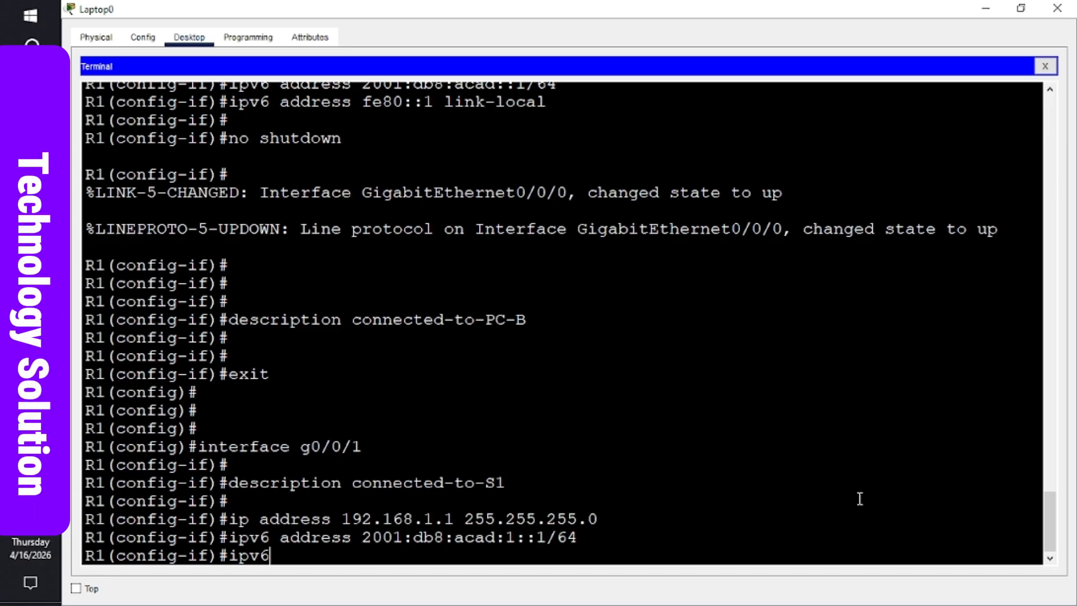
text( address)
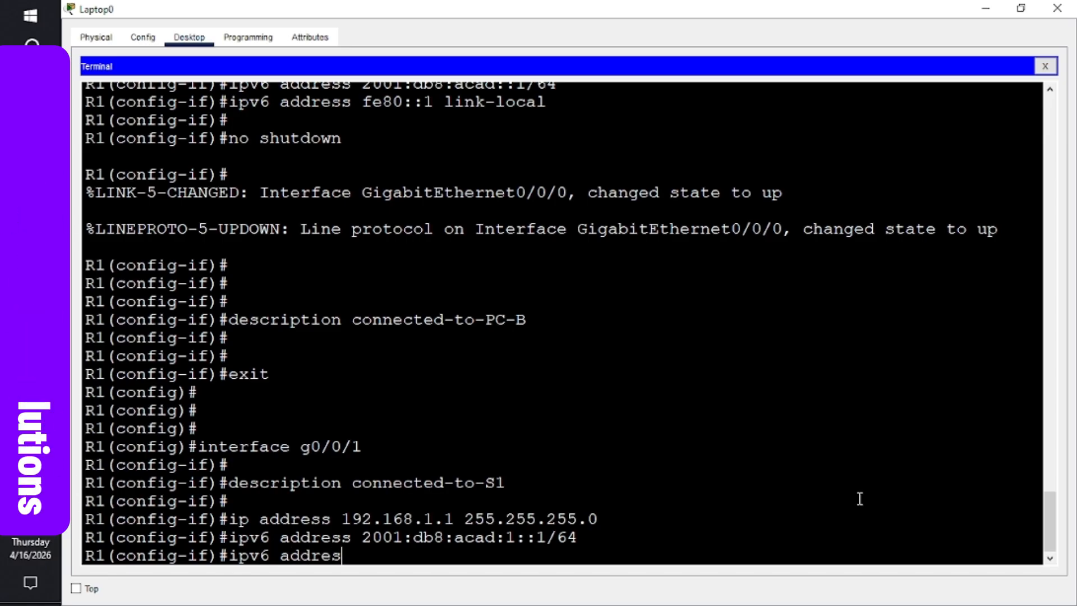
text(e)
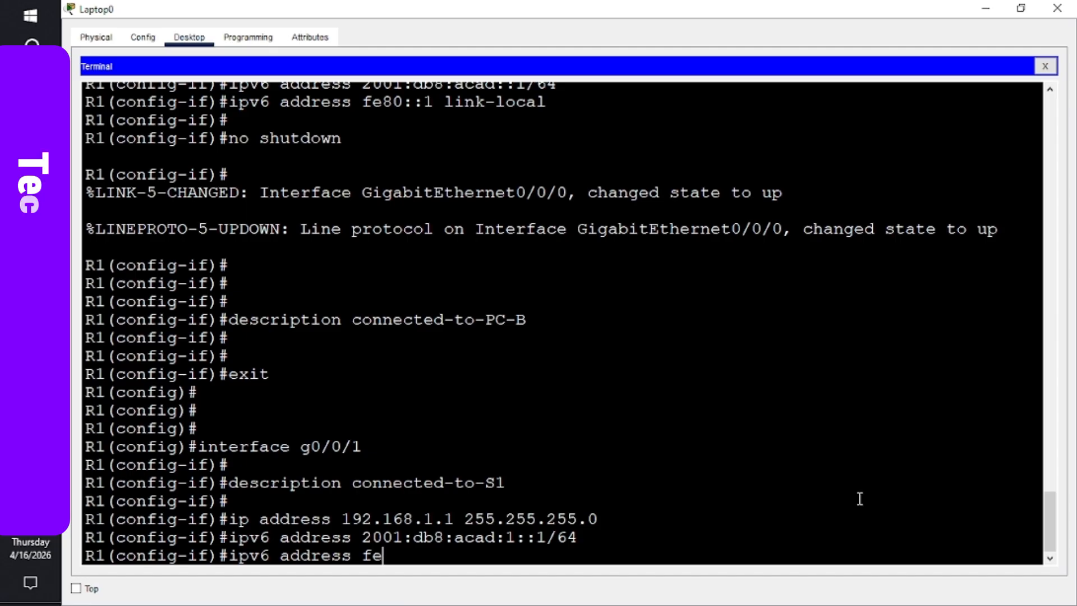
text(80:)
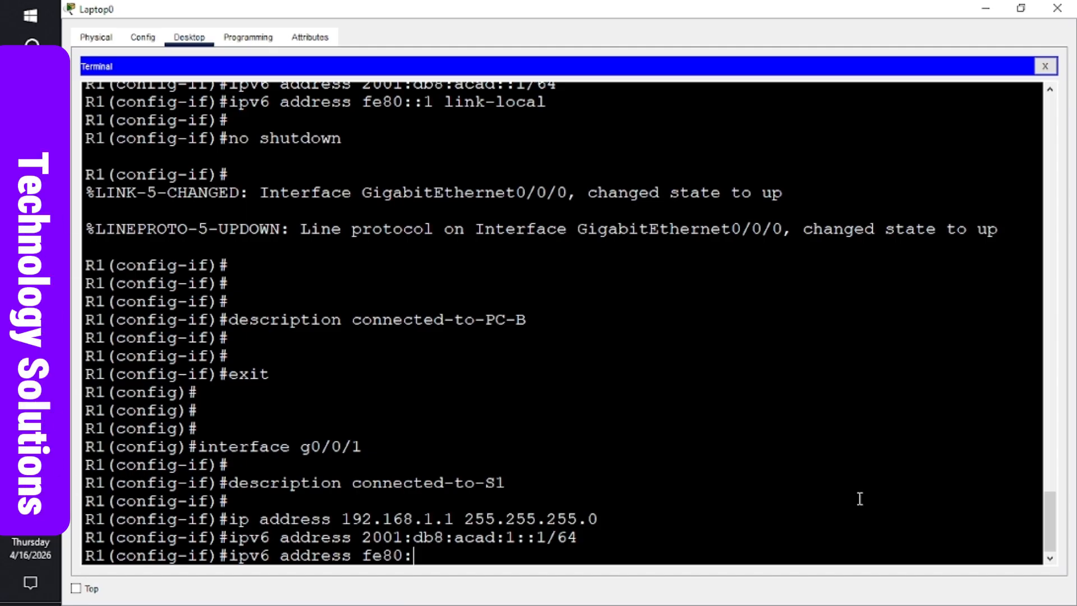
text(:)
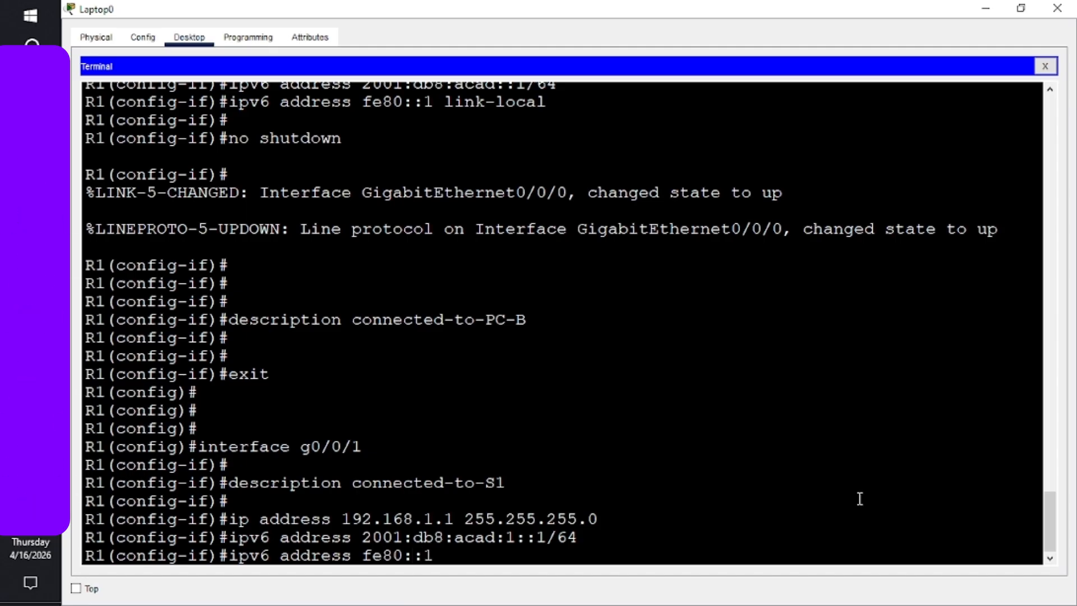
text(1 link)
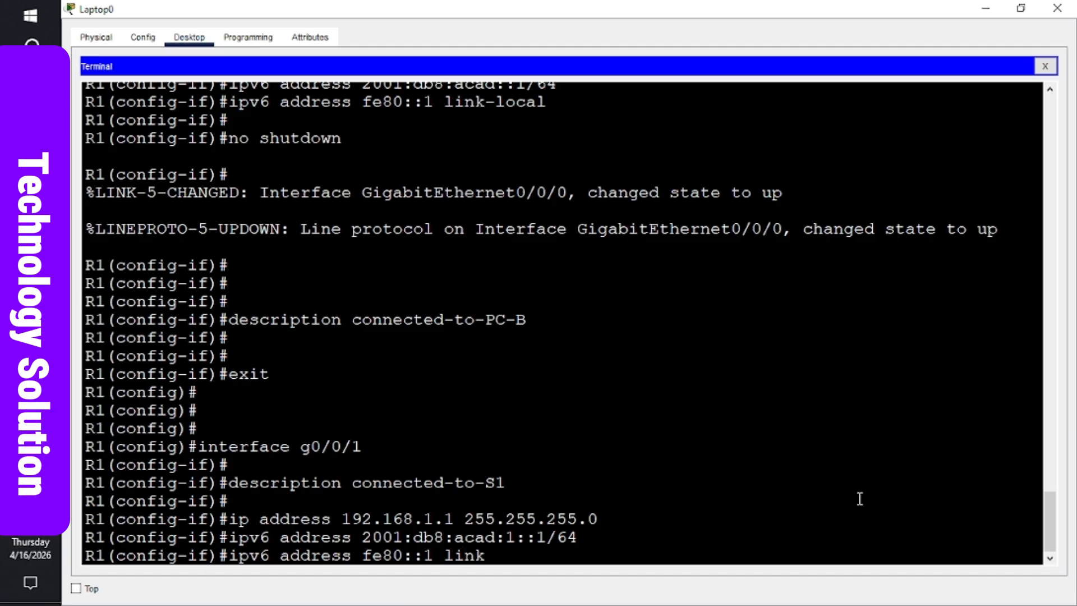
text(-local)
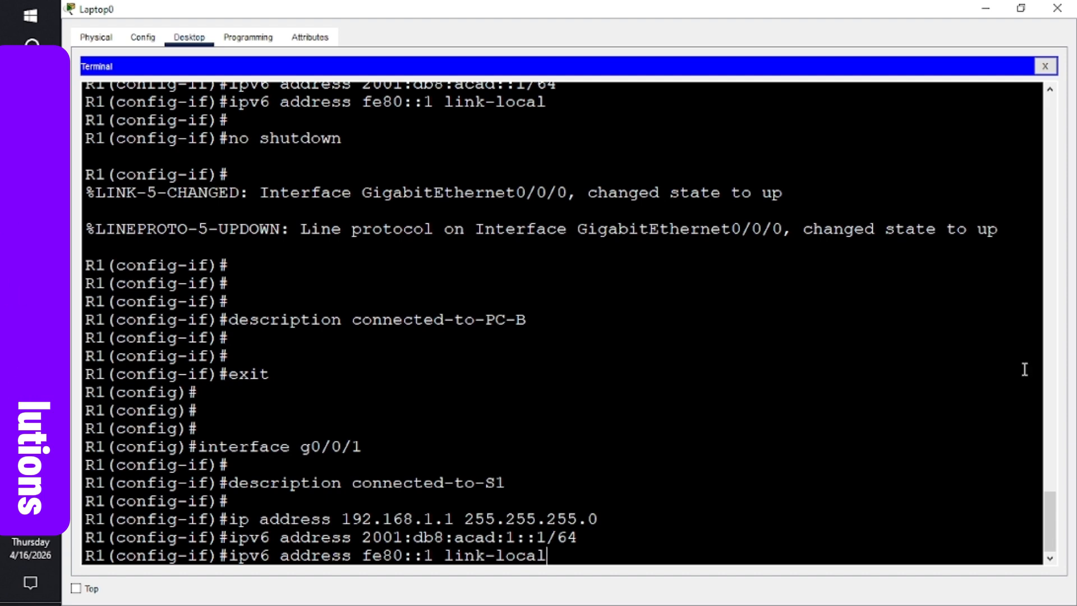
drag(1045, 495, 1045, 482)
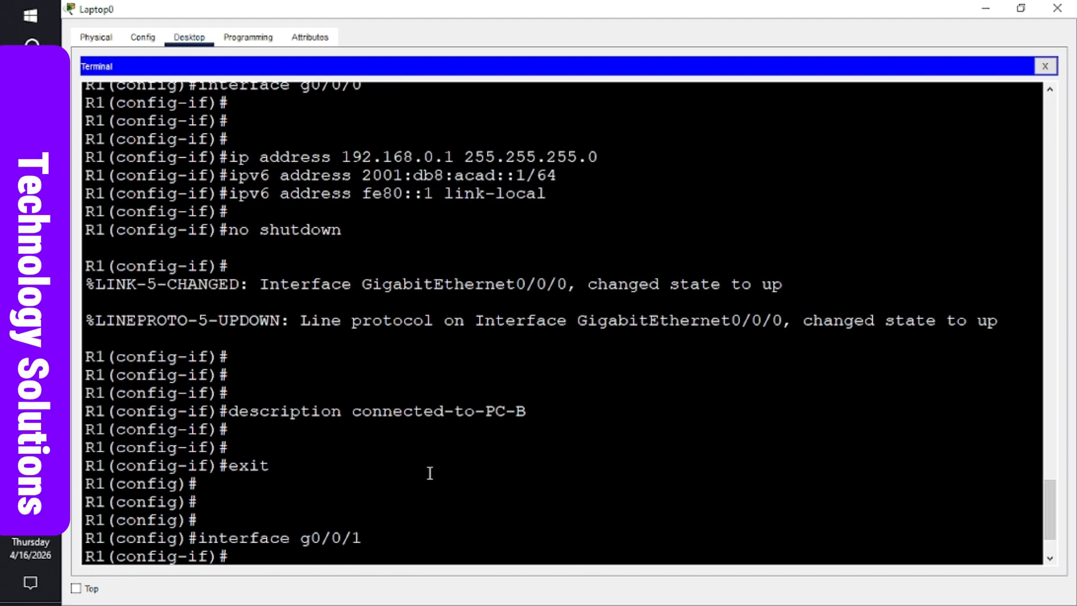
drag(1050, 519, 1055, 532)
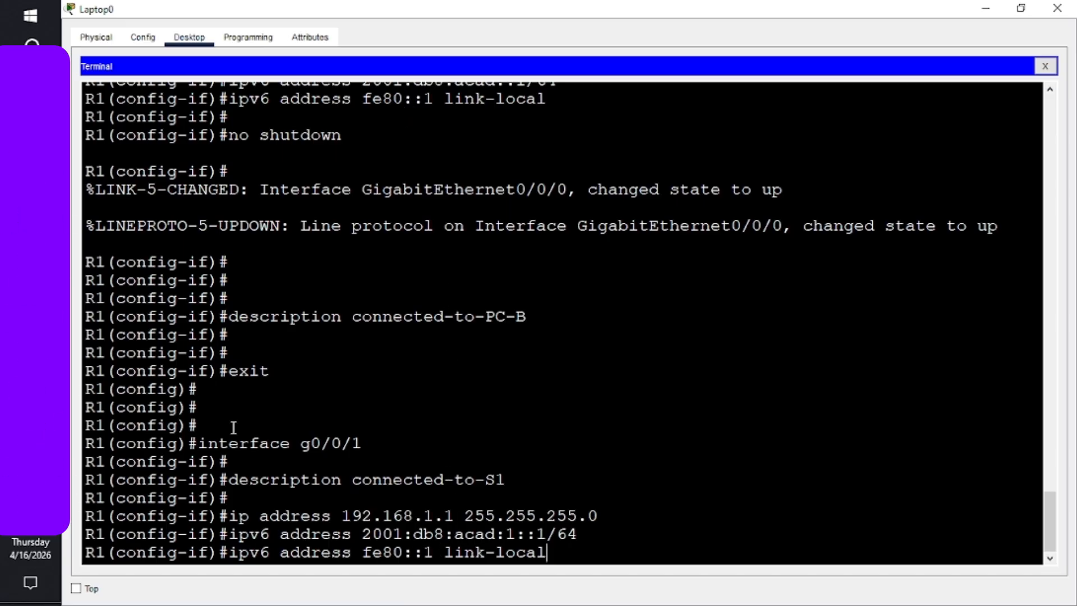
key(Return)
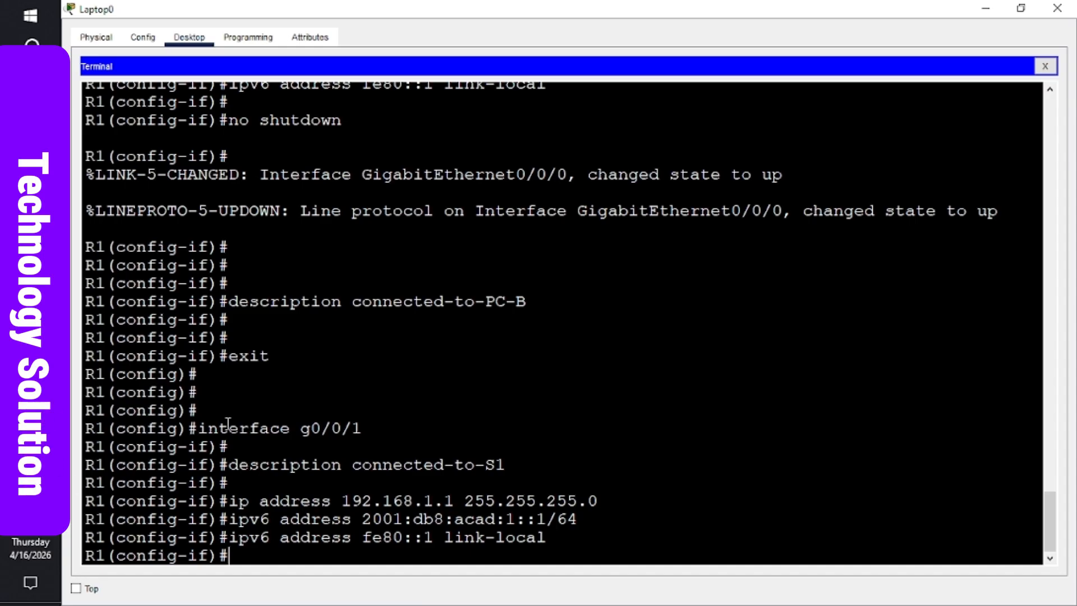
mouse_move(30, 337)
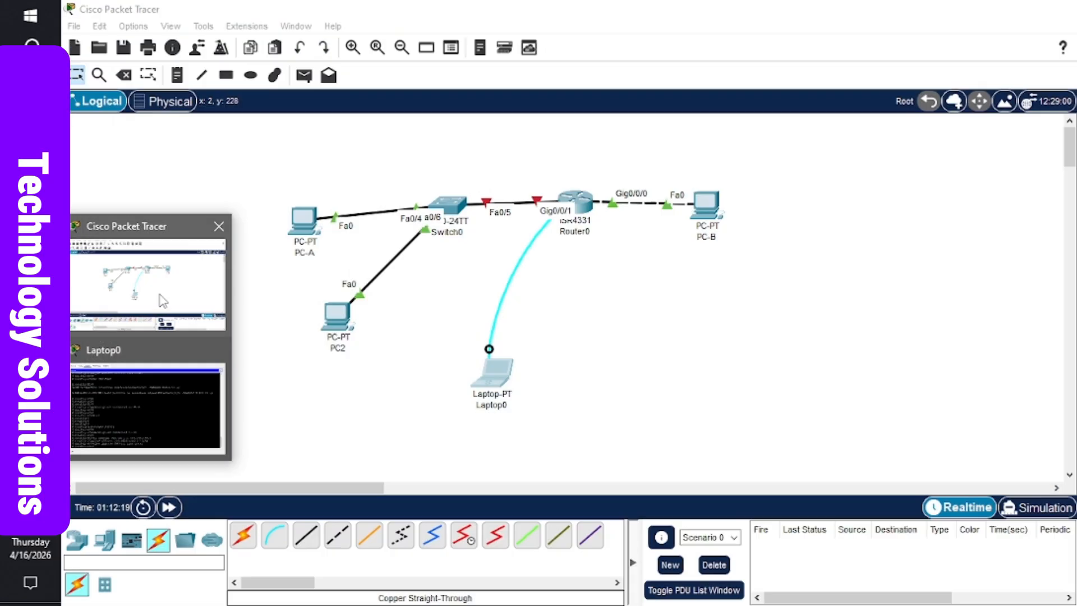
- Inspect Router0's interface addresses on the topology, then return to the Laptop0 terminal
click(159, 302)
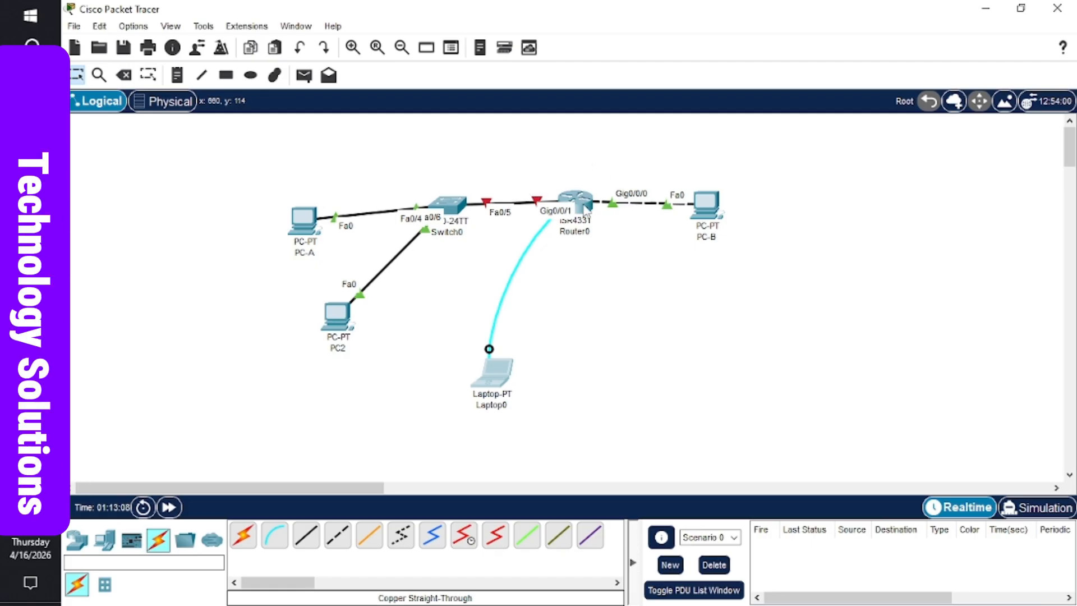
mouse_move(586, 210)
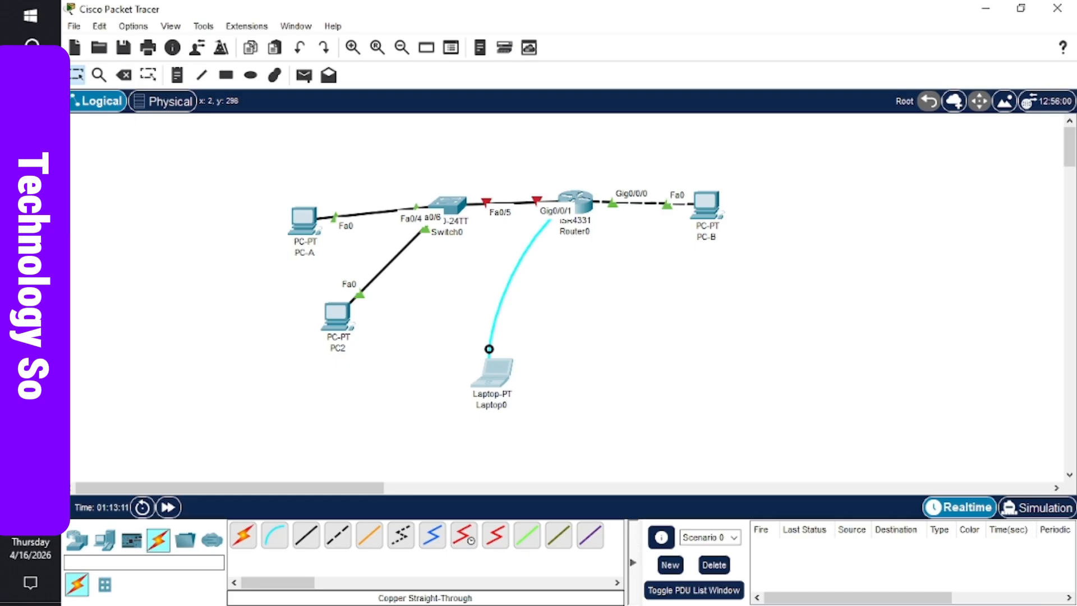
mouse_move(30, 336)
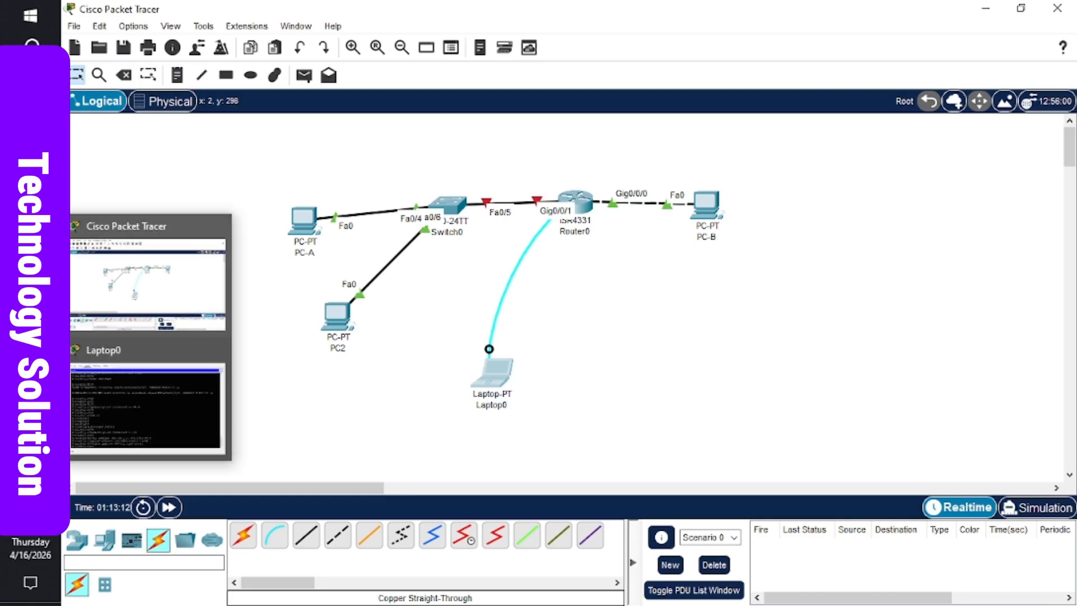
click(119, 412)
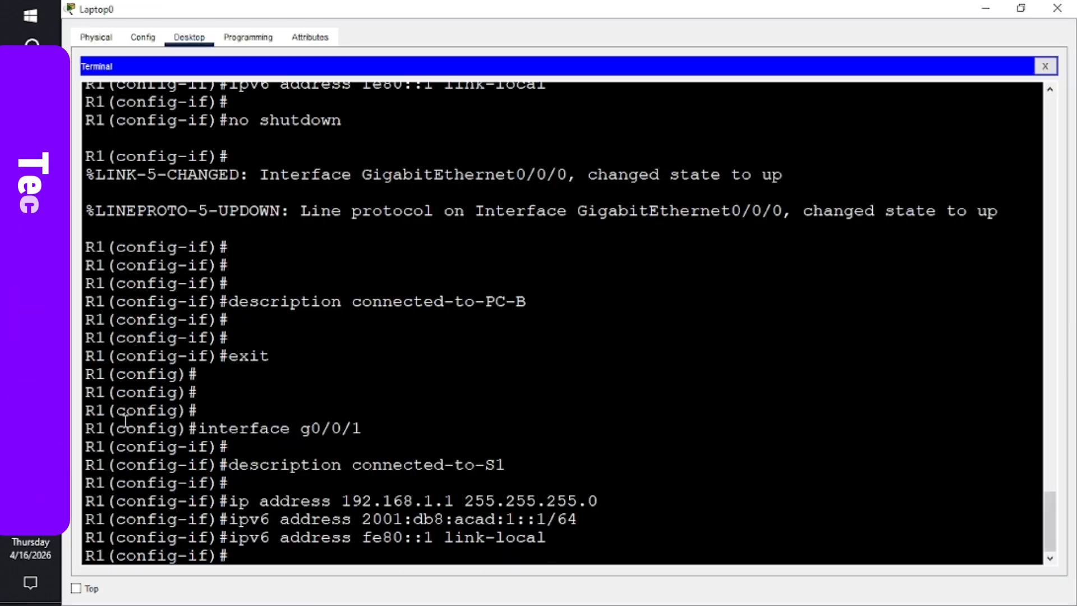
- Bring G0/0/1 up with no shutdown and drop back to privileged mode with end
text(no )
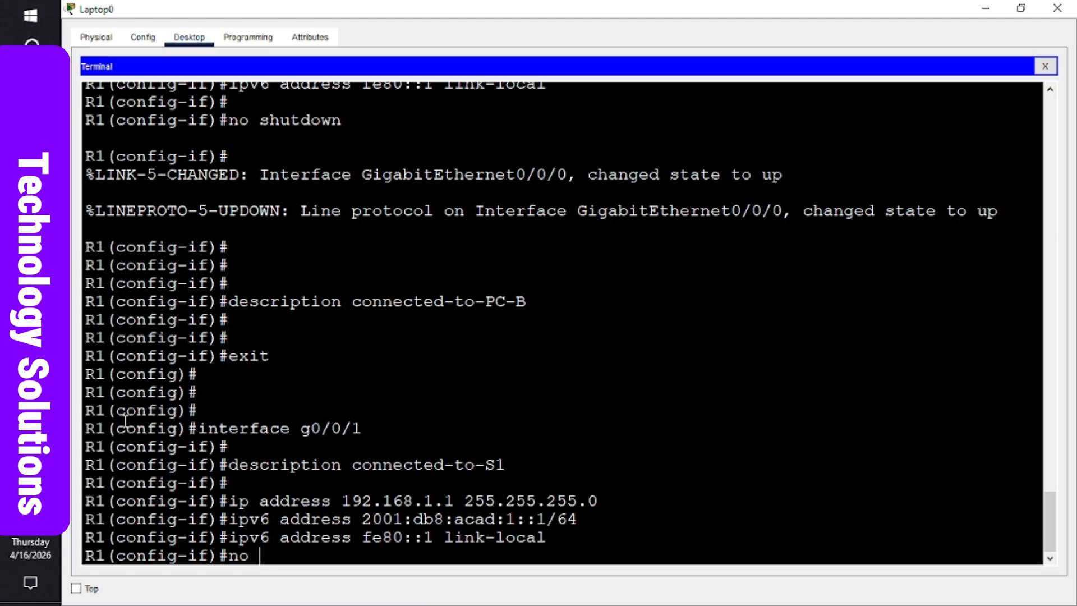
text(shut)
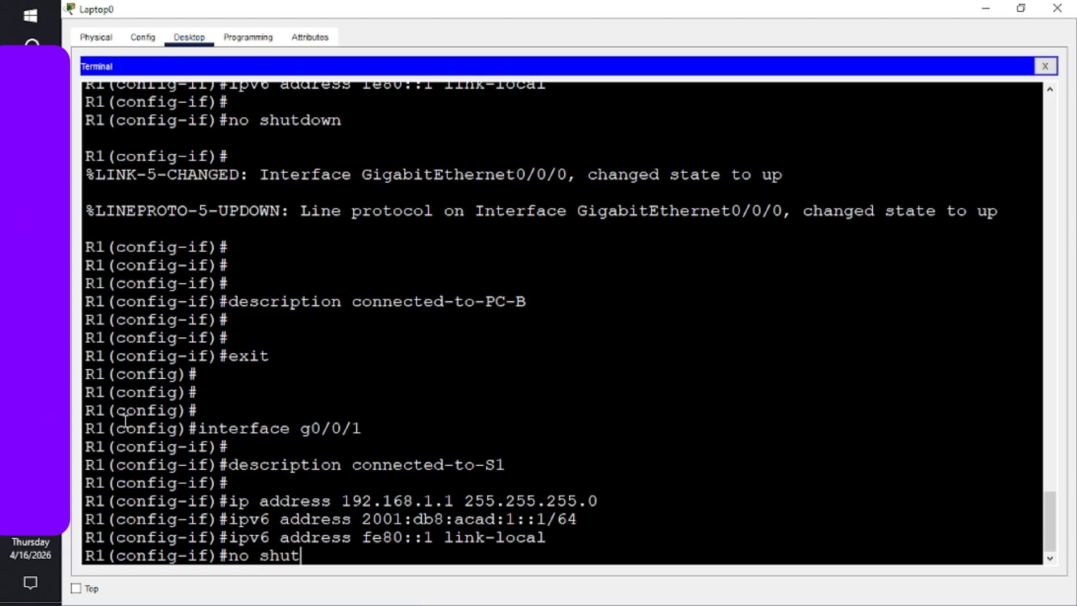
text(down)
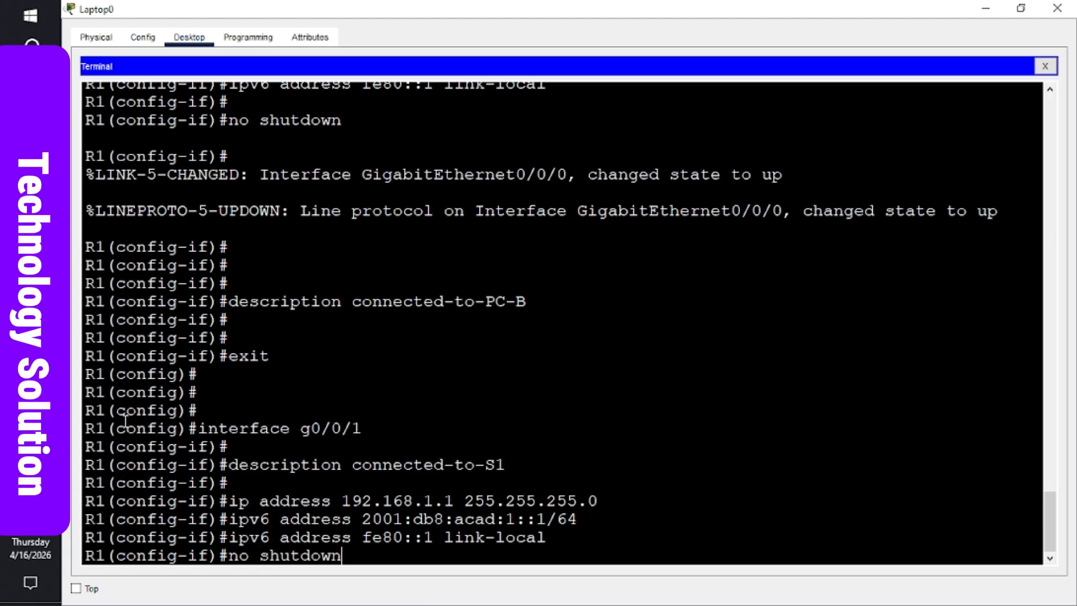
key(Return)
key(Return)
key(Return)
key(Return)
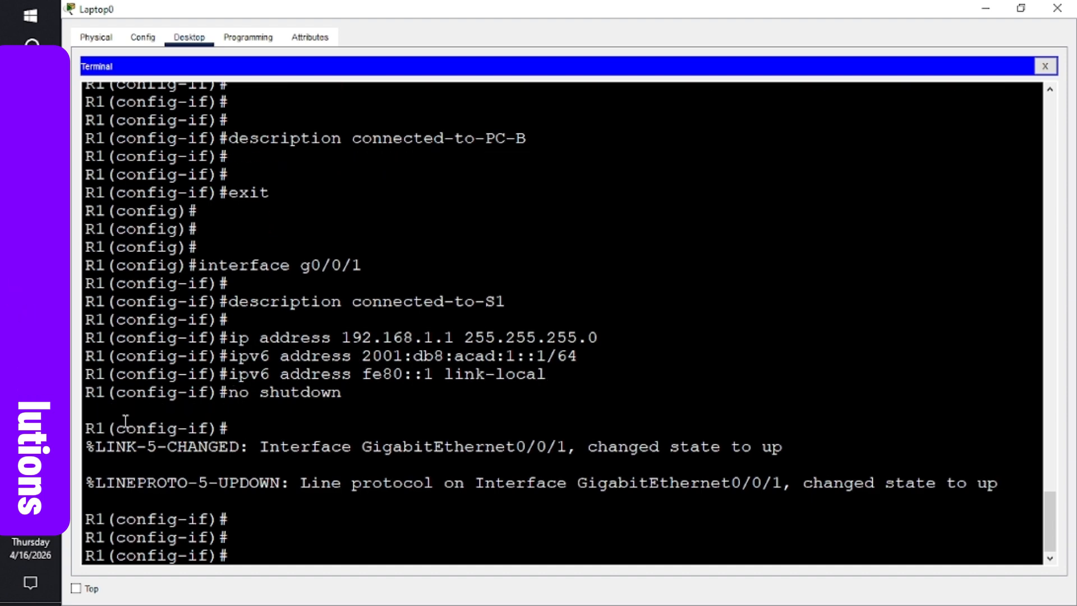
text(nd)
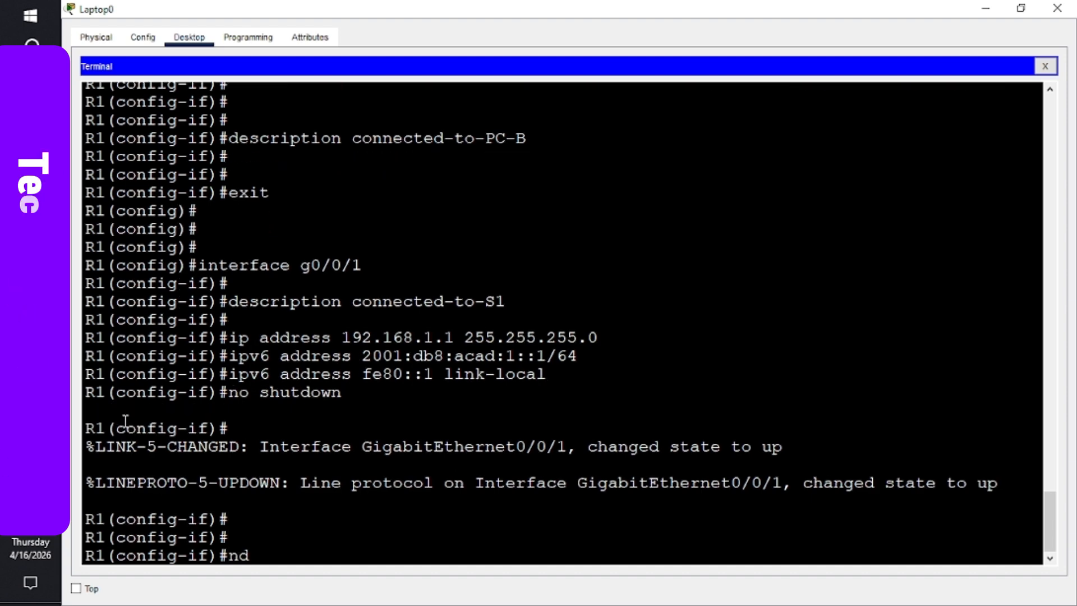
key(Return)
key(Return)
key(Return)
key(Return)
text(en)
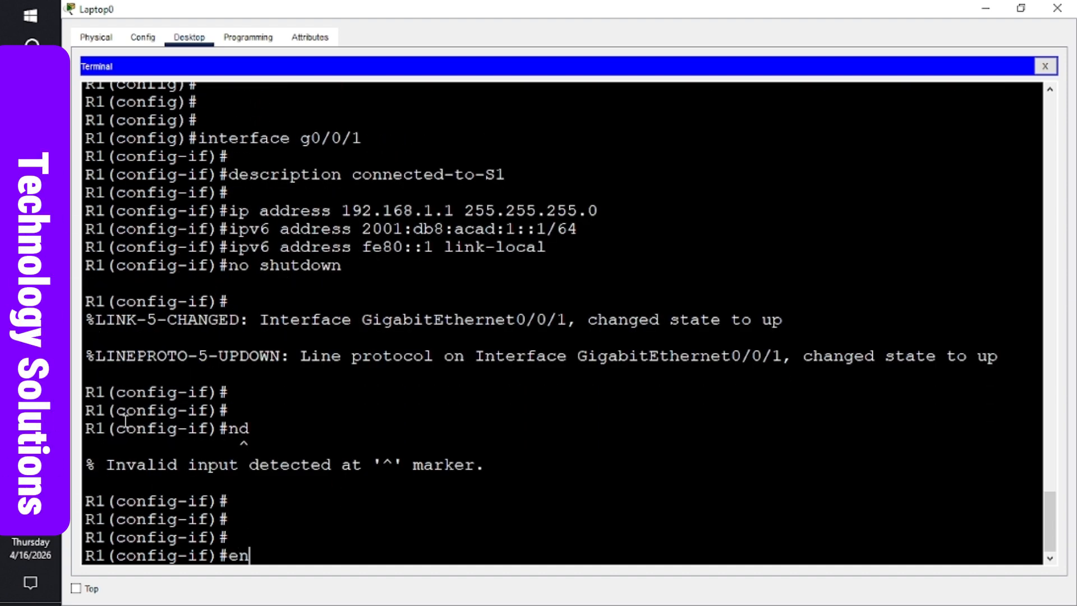
text(d)
key(Return)
key(Return)
key(Return)
key(Return)
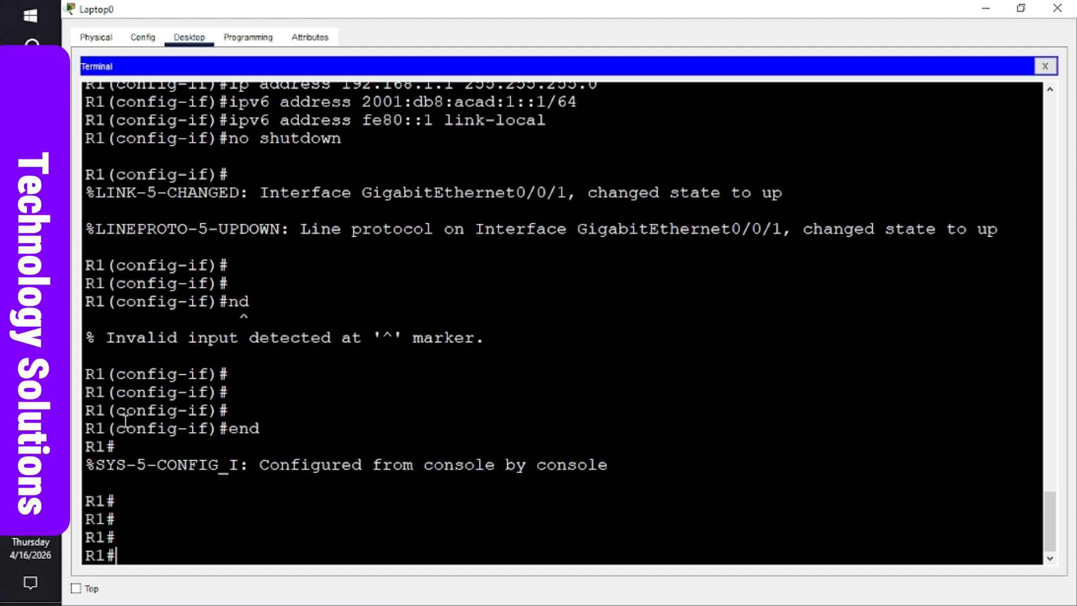
- Save R1's running configuration with wr, run twice
text(write)
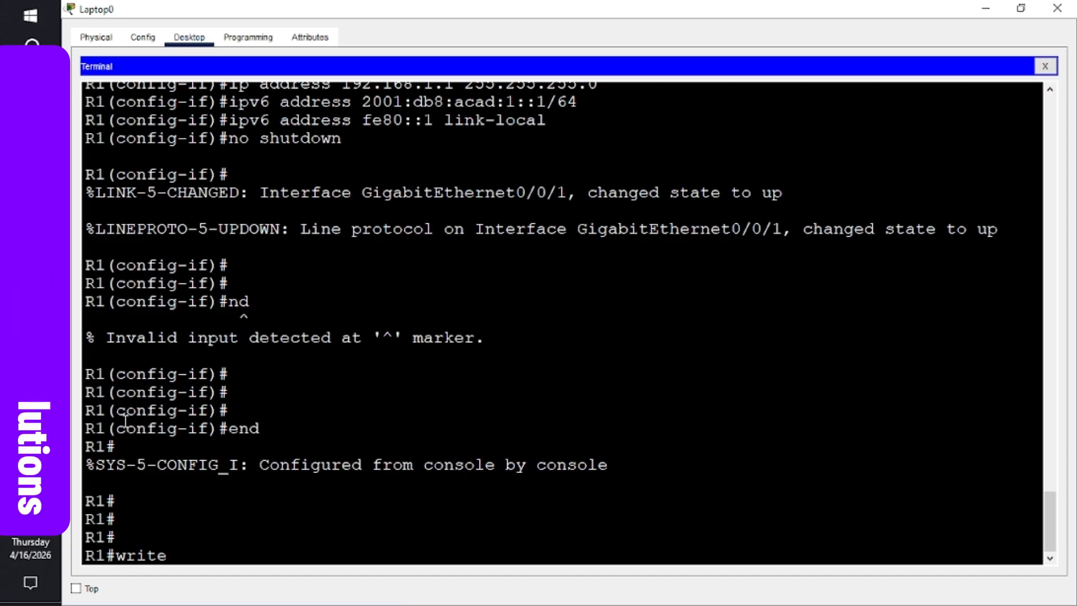
key(Return)
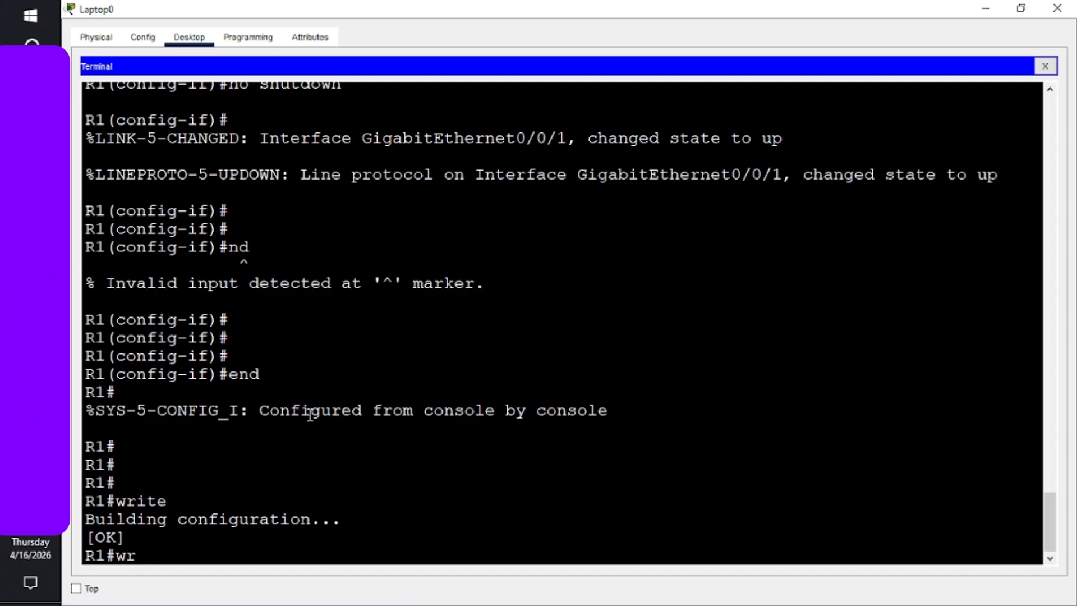
text(wr)
key(Return)
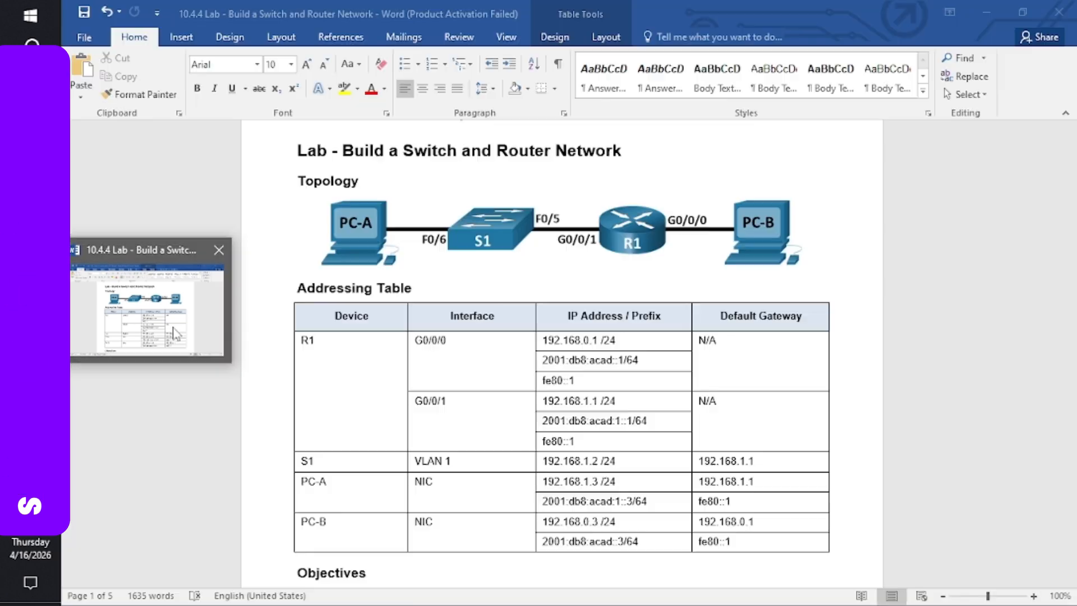
click(177, 334)
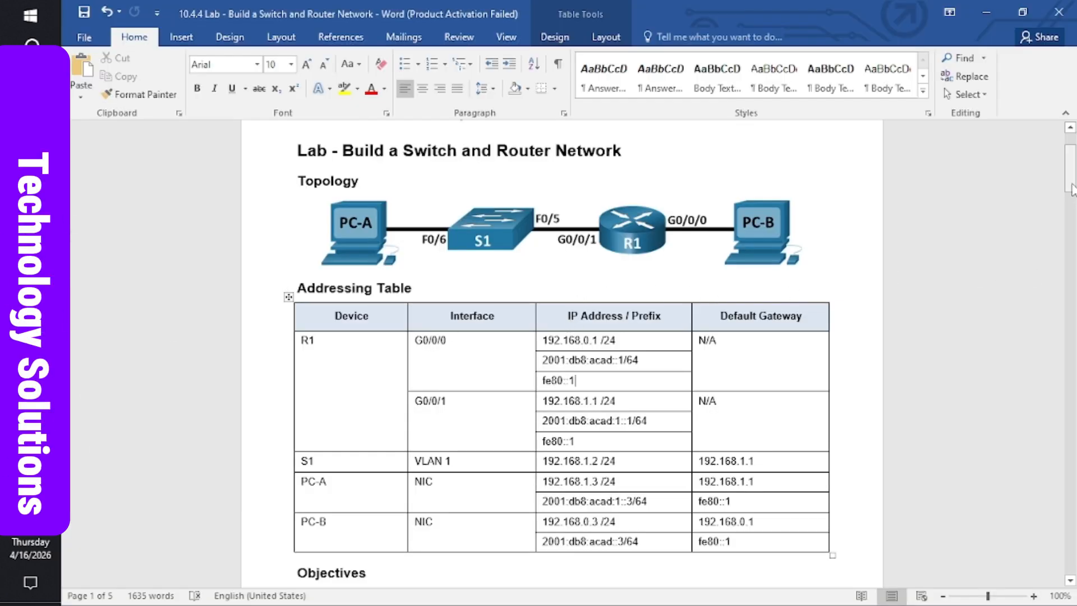
drag(1071, 190, 1072, 366)
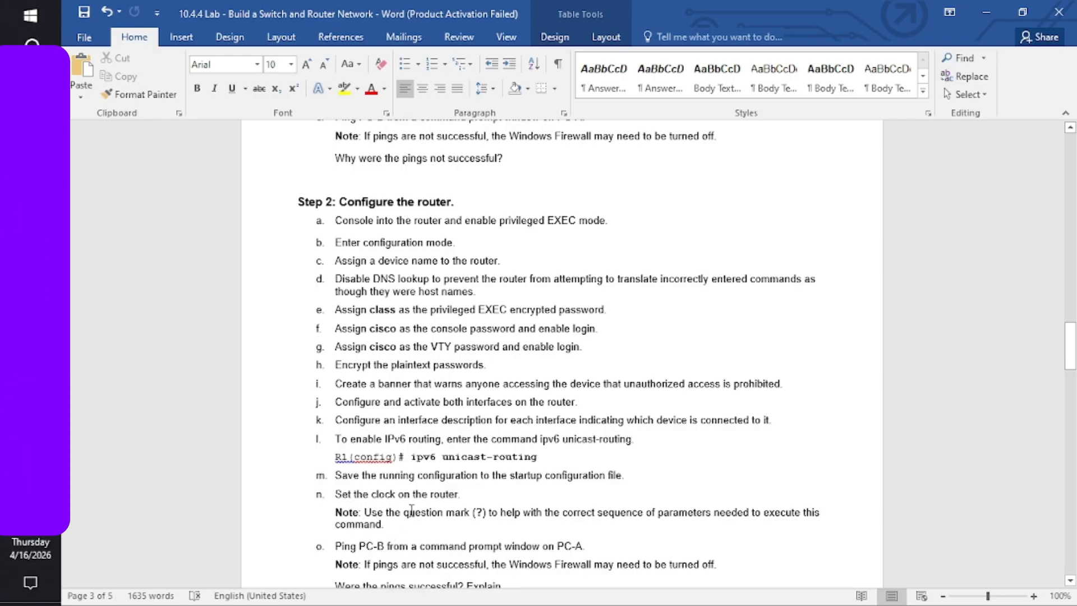
drag(1068, 346, 1069, 359)
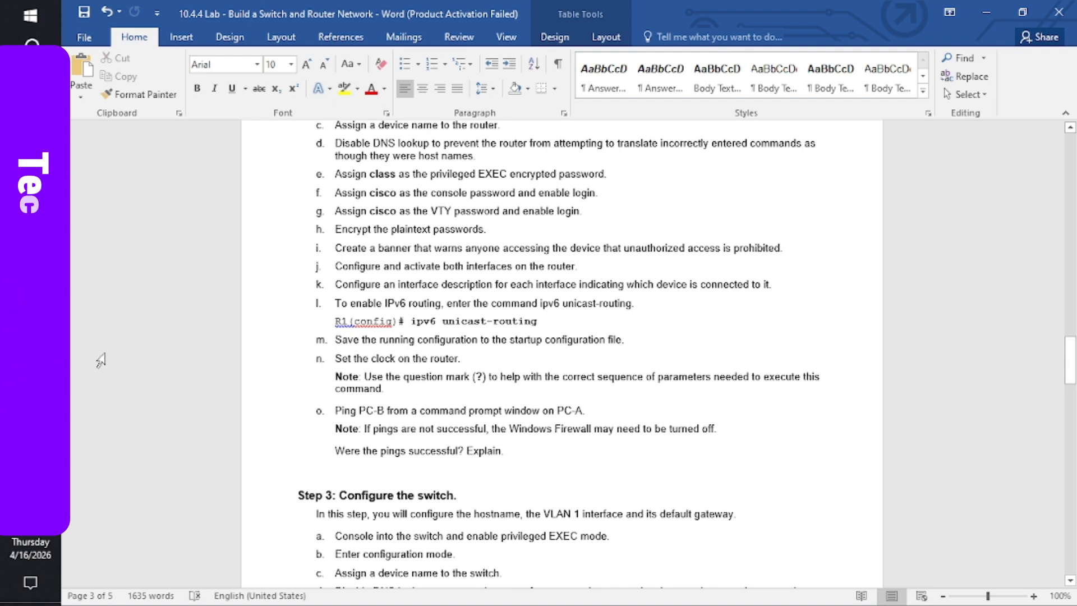
- Start the clock set command at the R1# prompt, checking its syntax with ?
mouse_move(30, 336)
click(92, 398)
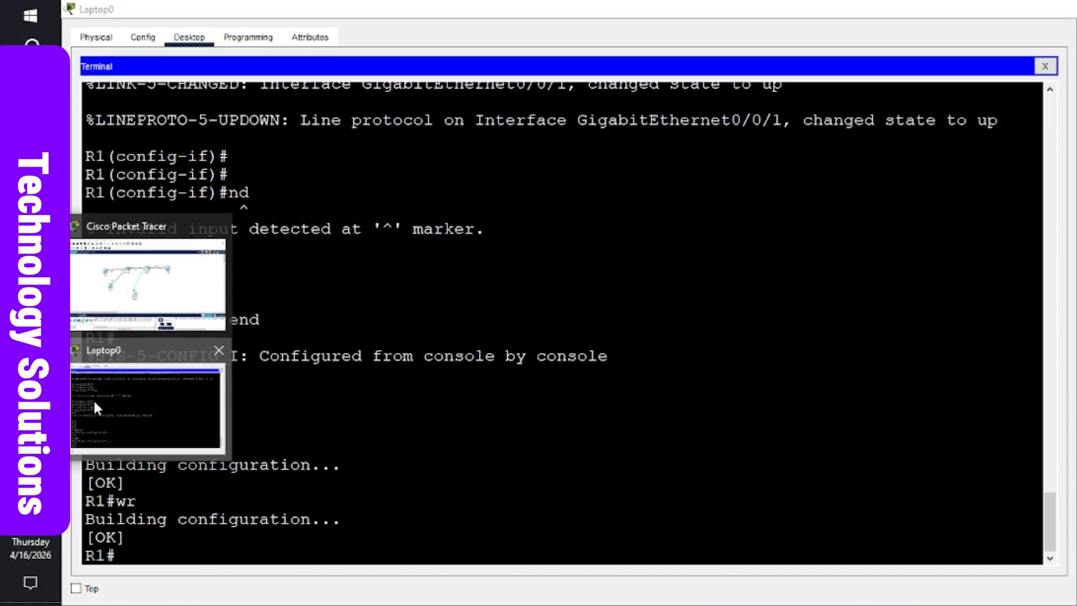
key(Return)
key(Return)
key(Return)
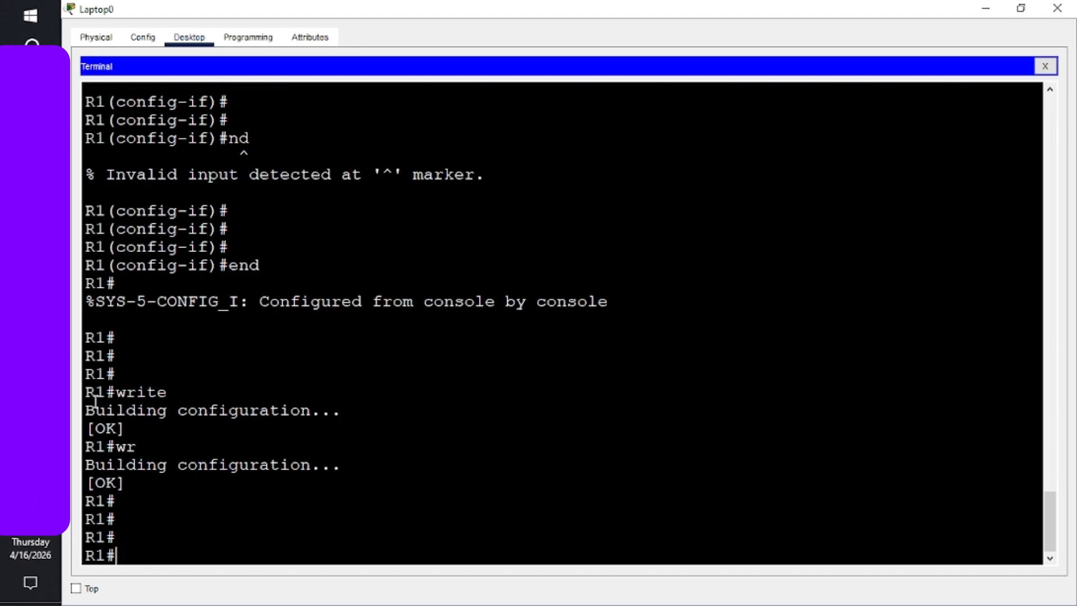
text(c)
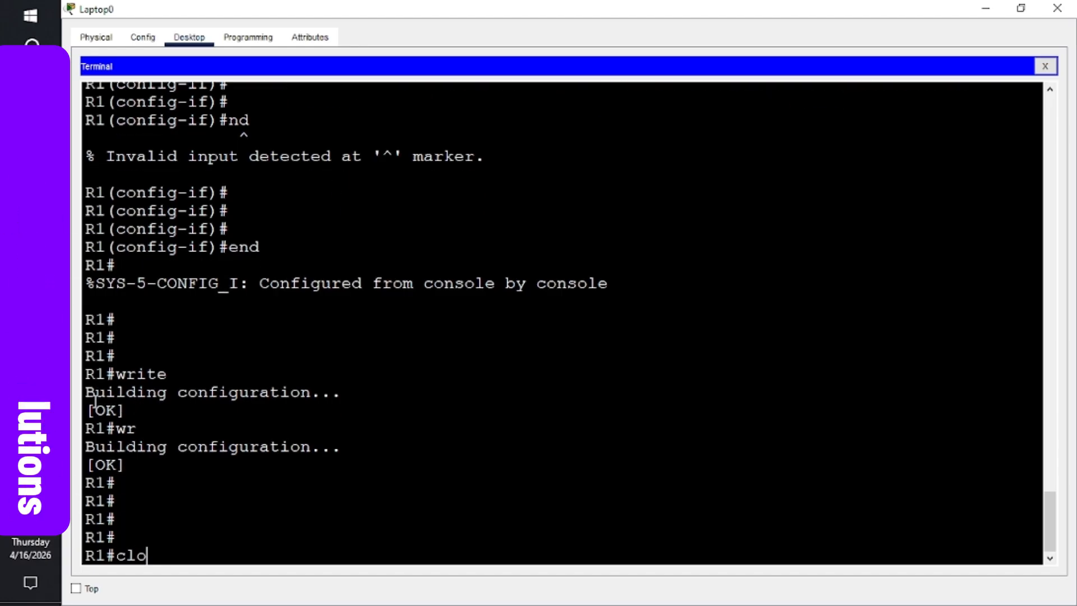
text(lo)
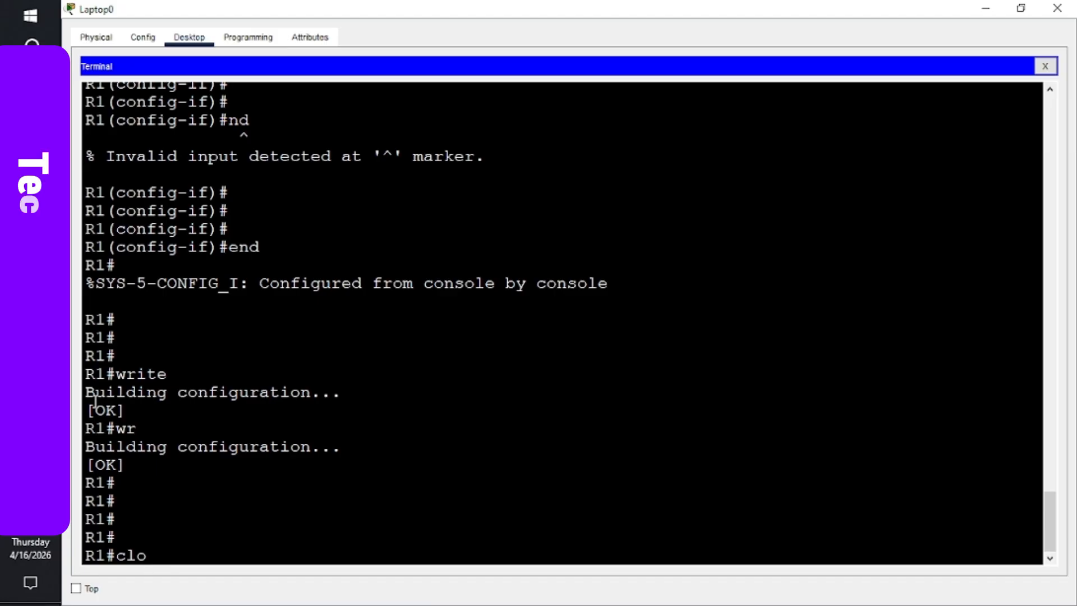
key(Tab)
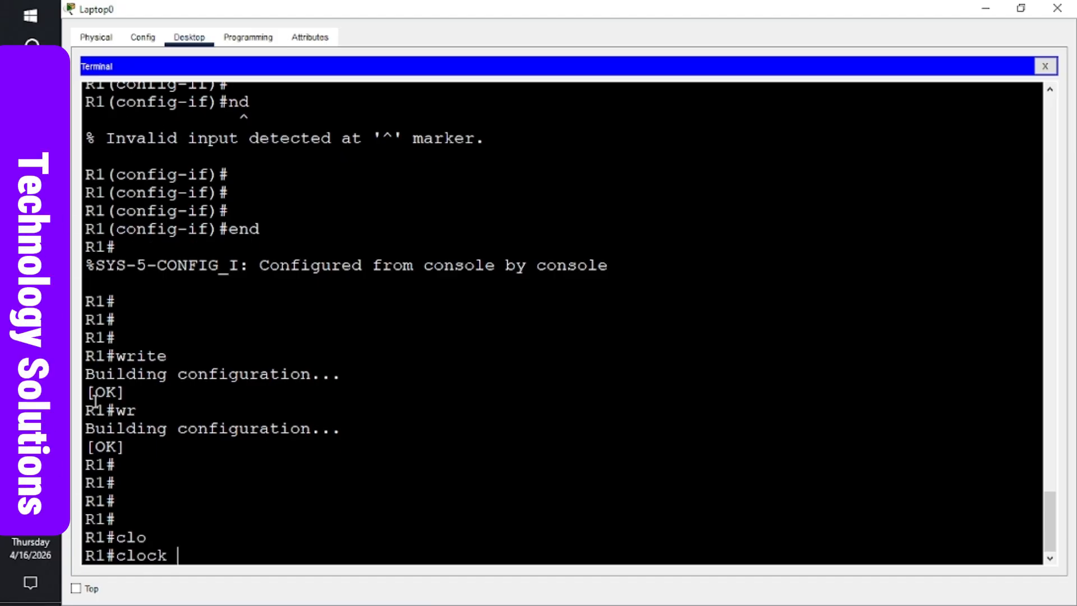
text(set)
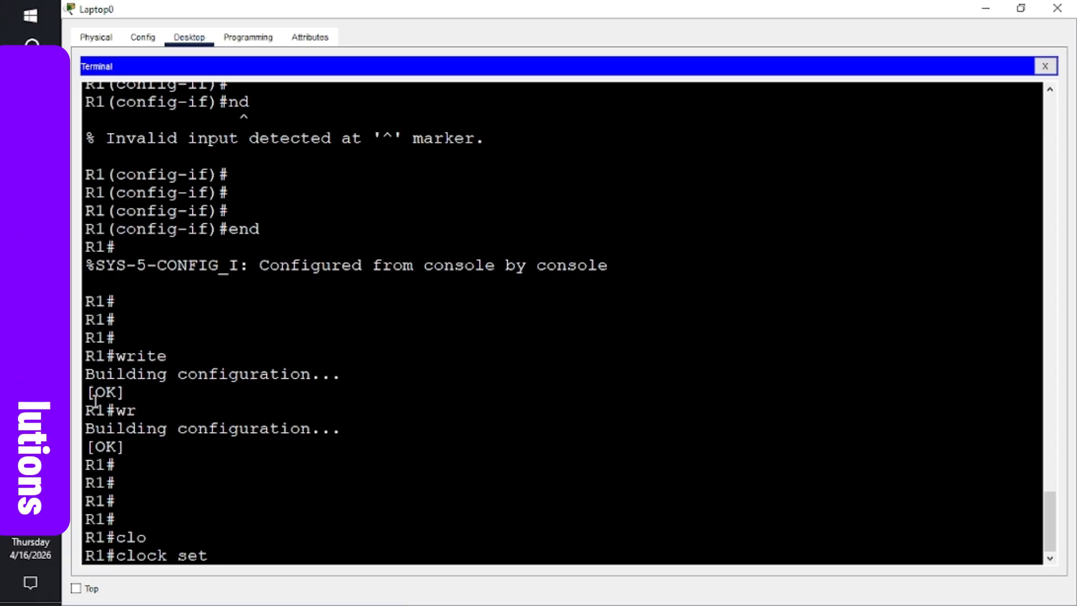
text(?)
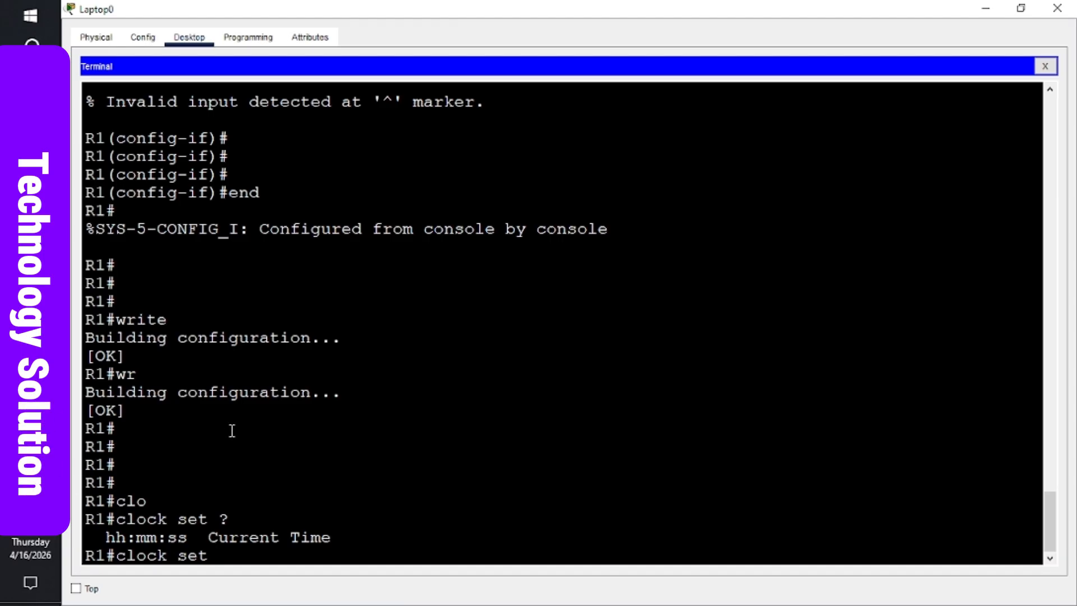
mouse_move(16, 537)
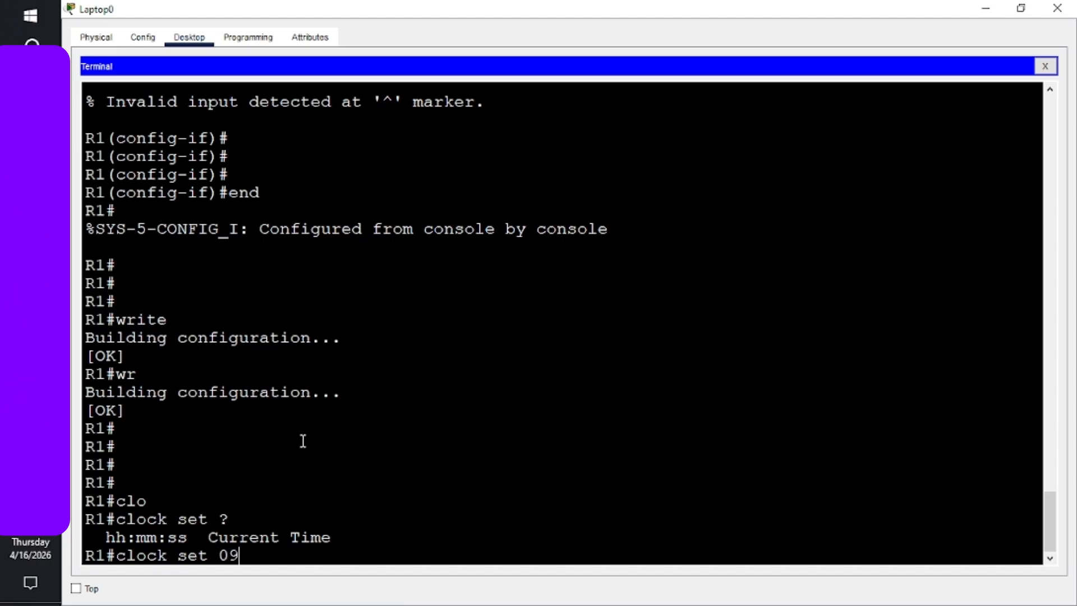
- Enter time 09:16:10 and date 16 April 2026 to set R1's clock
text(:)
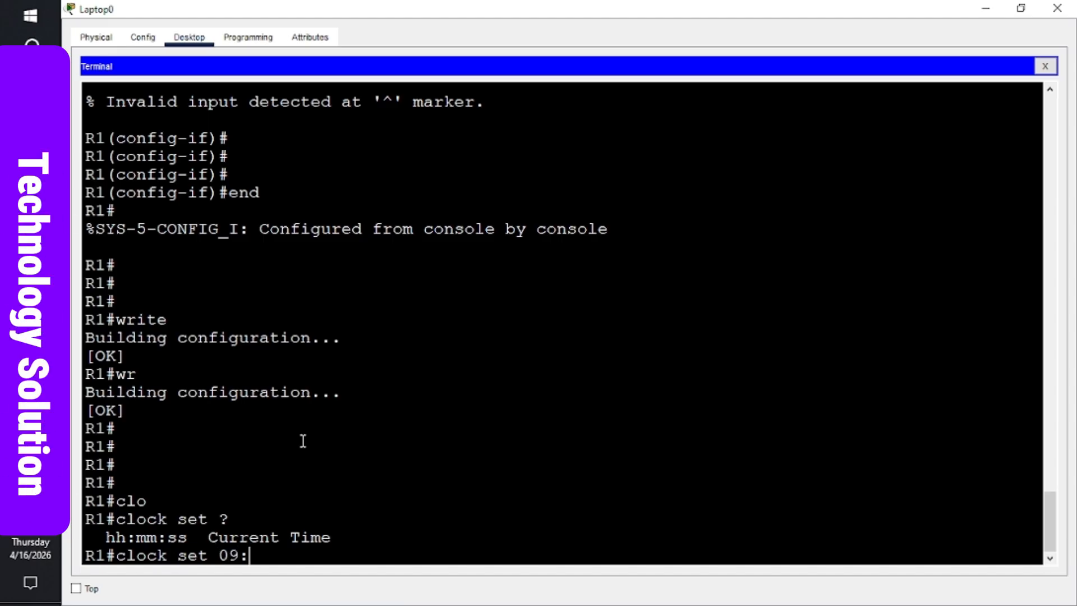
text(15)
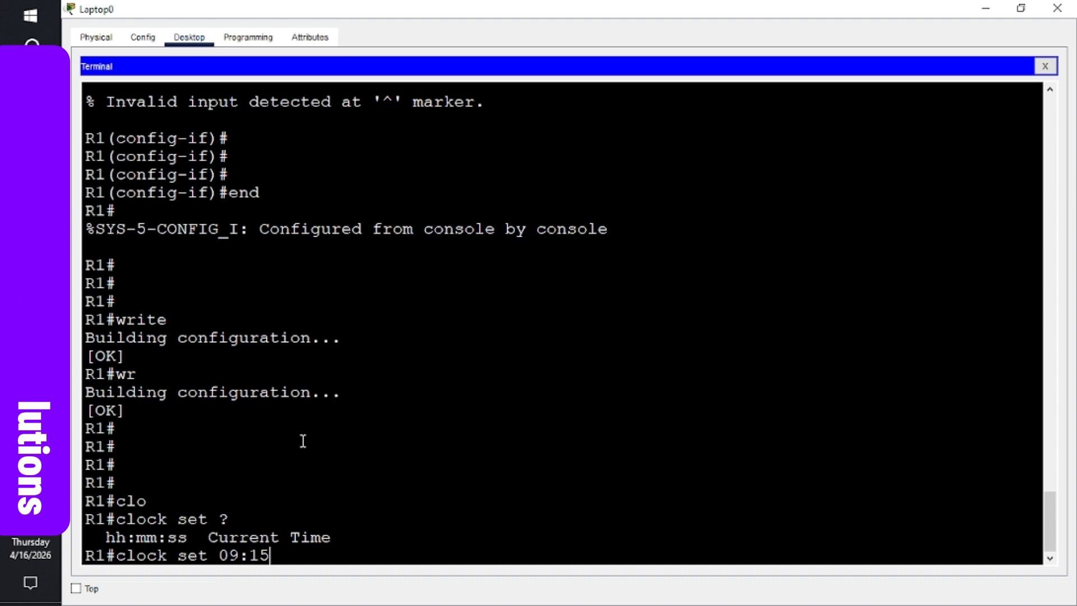
text(:00)
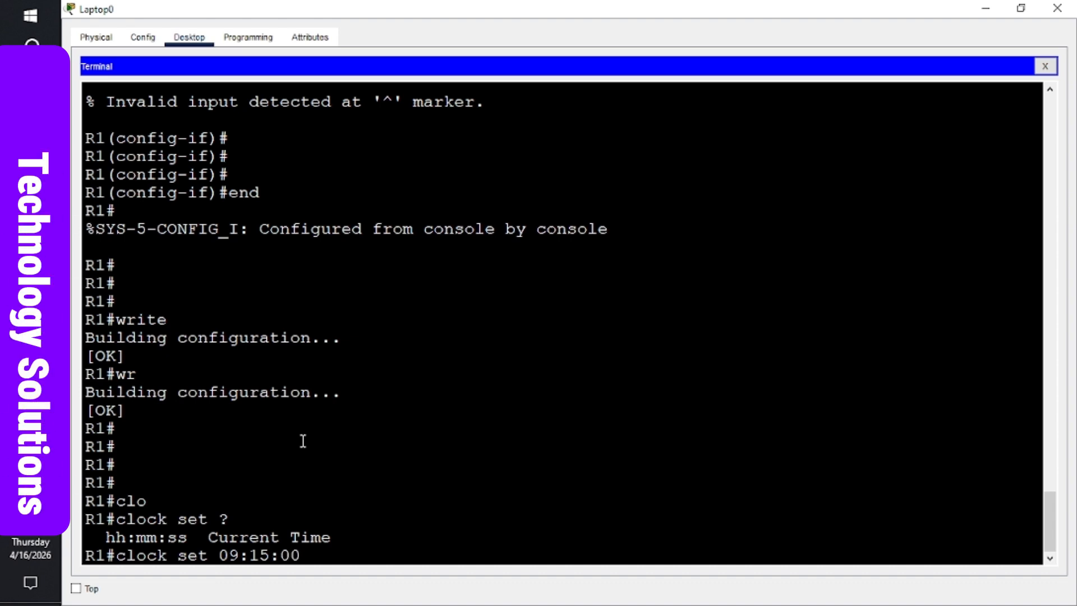
key(BackSpace)
key(BackSpace)
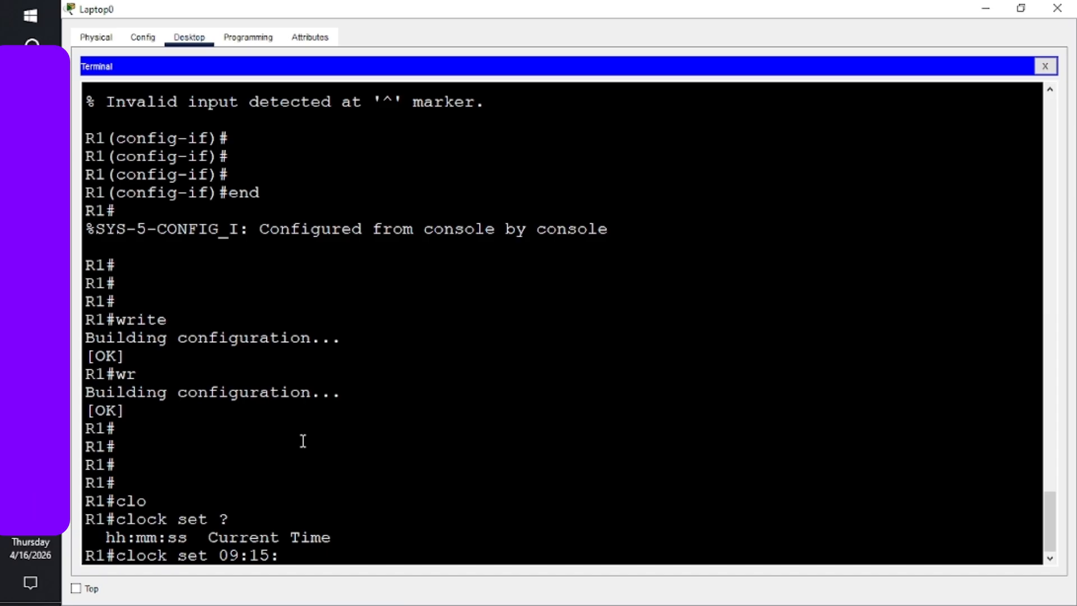
text(4)
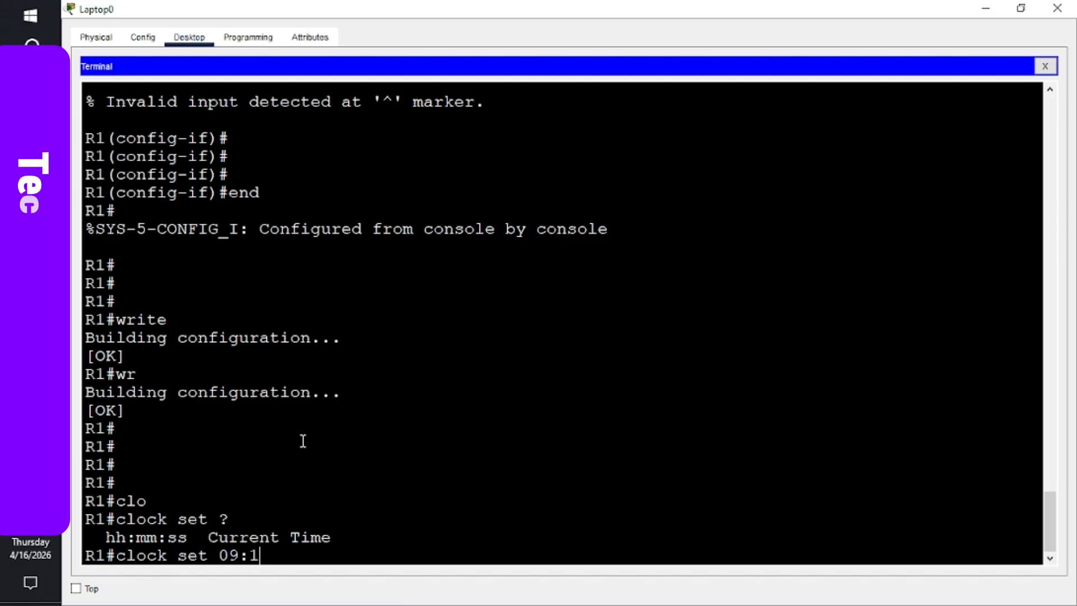
text(6)
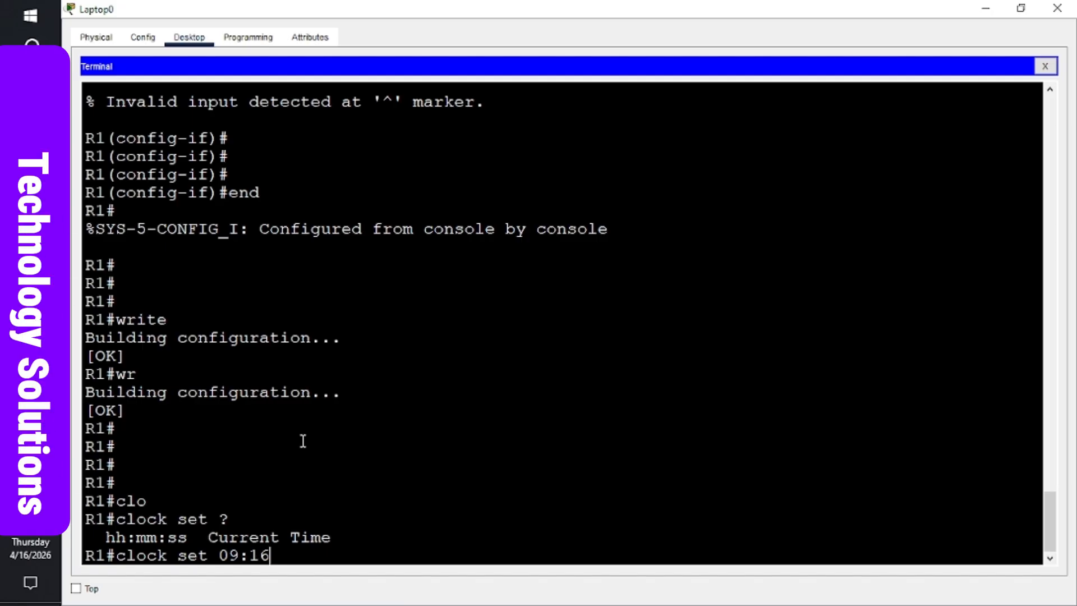
text(:)
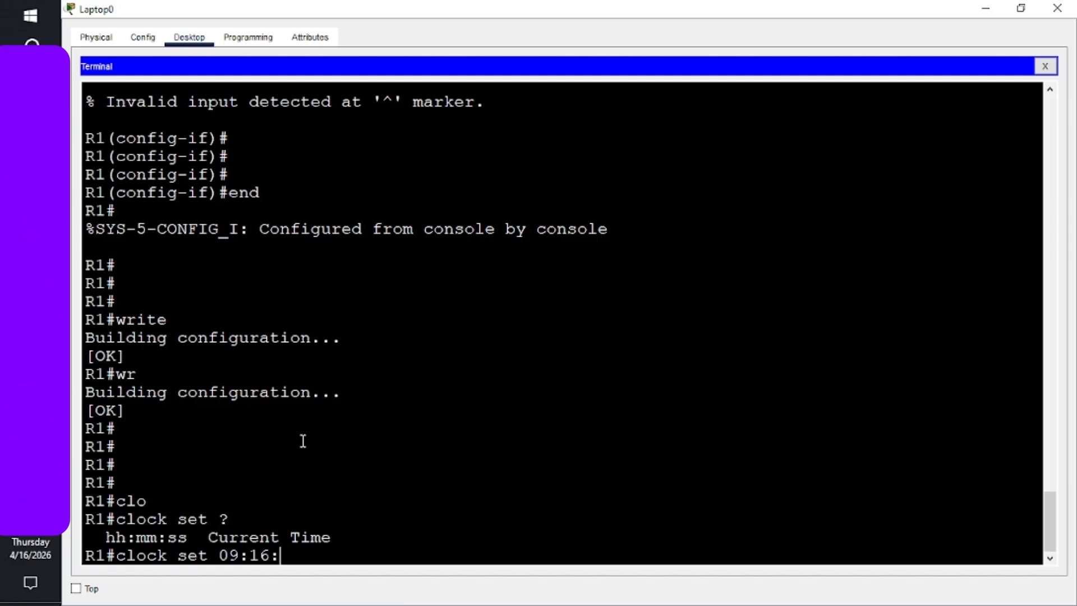
text(10)
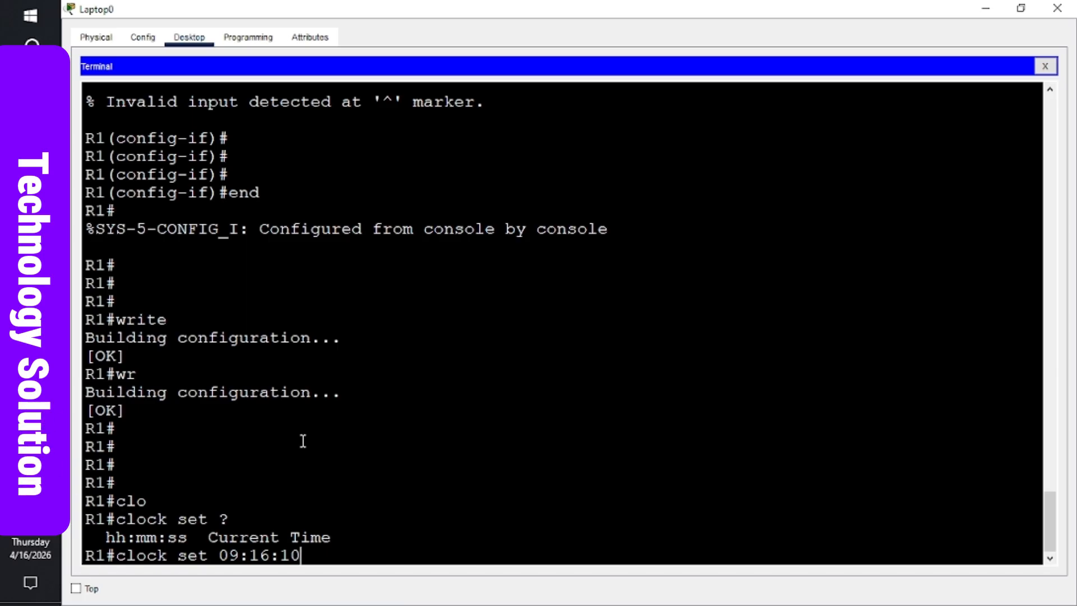
text( ?)
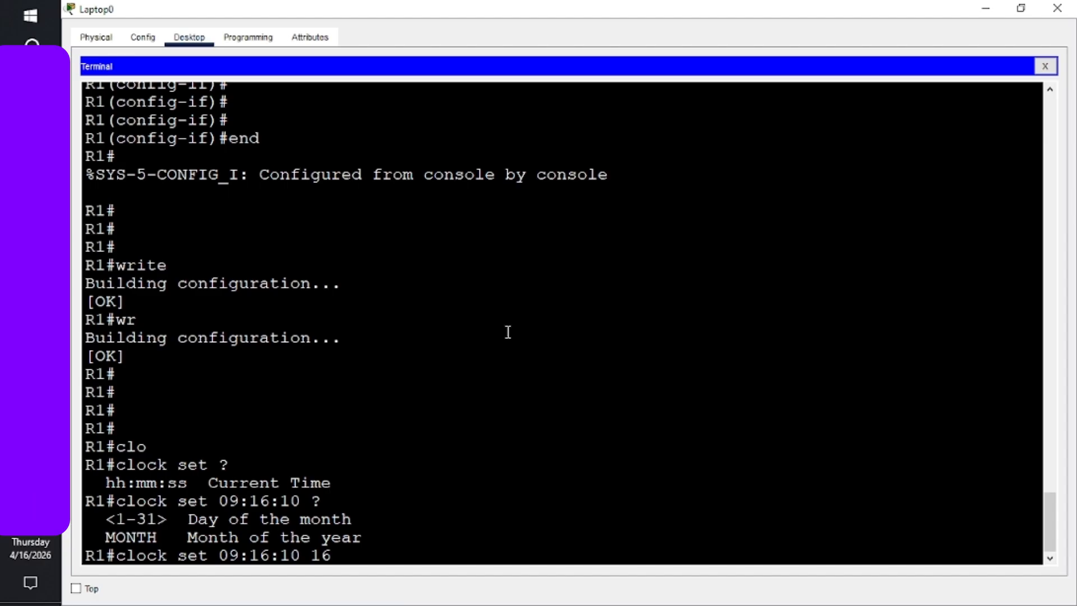
text(p)
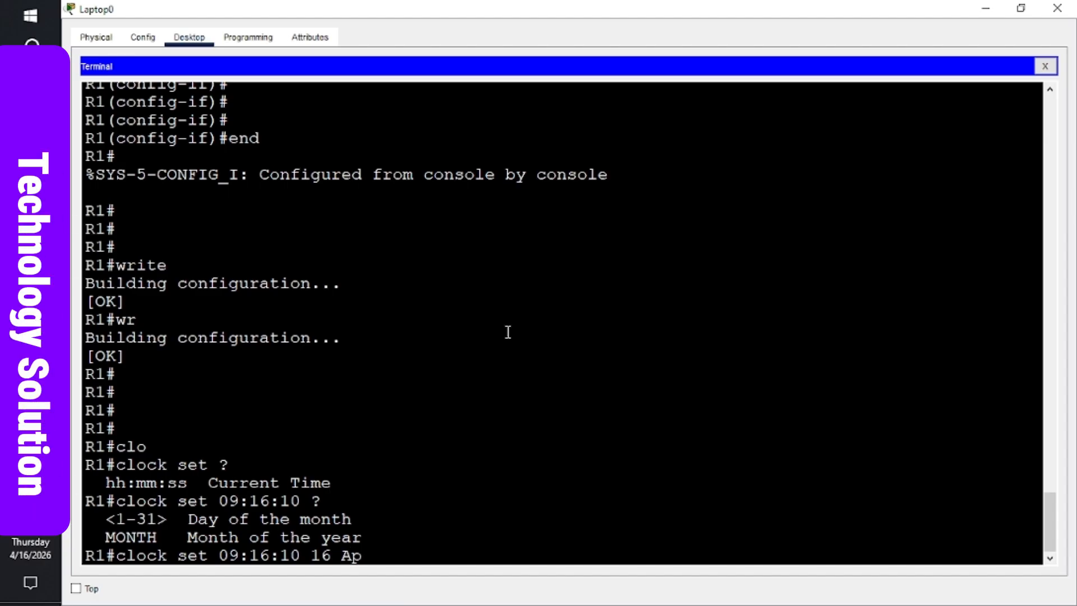
text(ril )
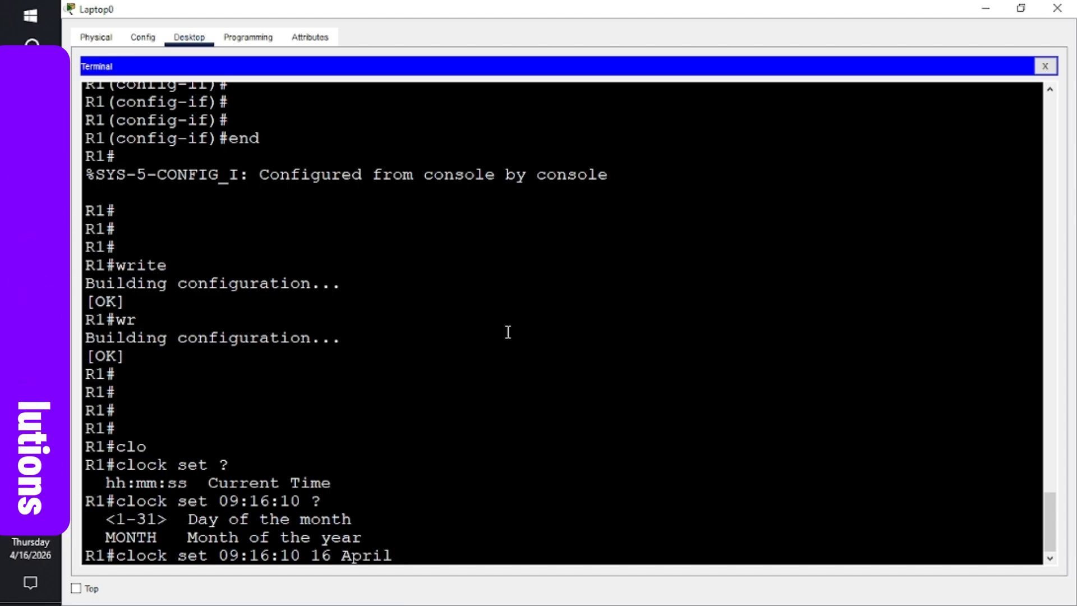
text(20)
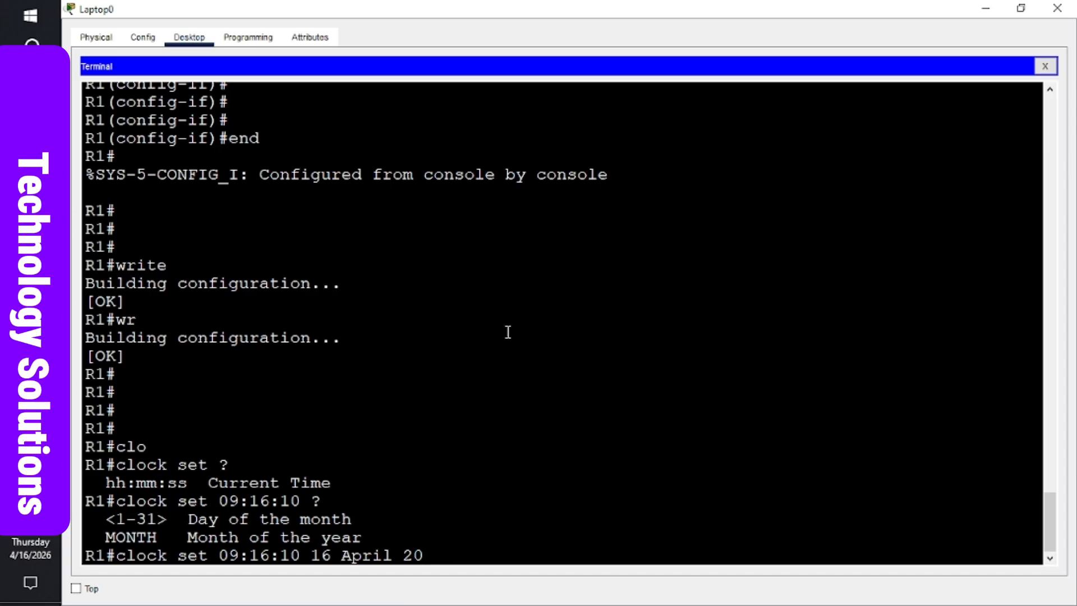
text(1626)
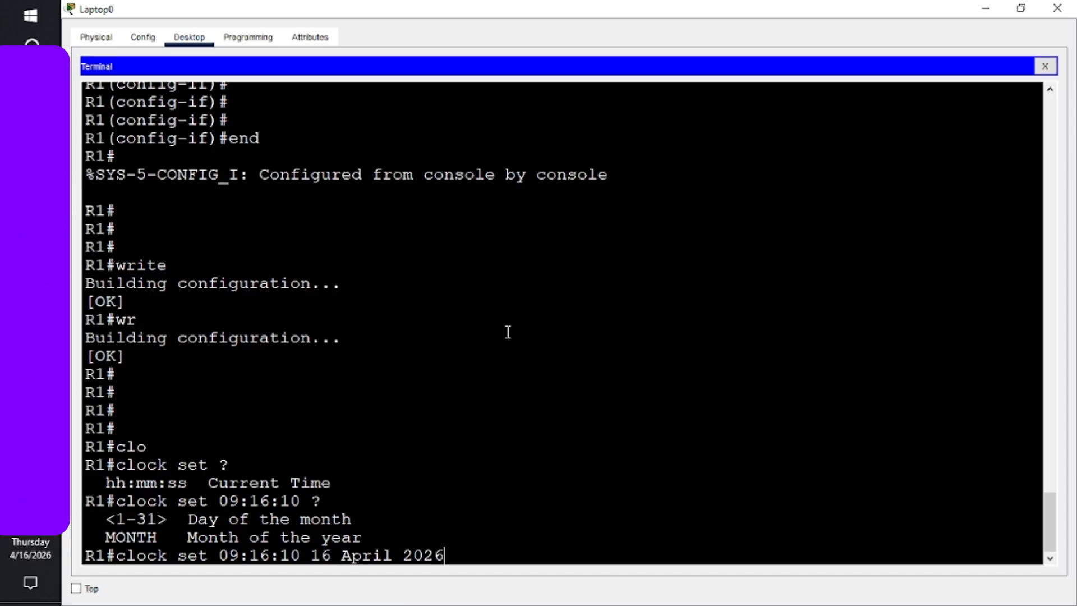
key(Return)
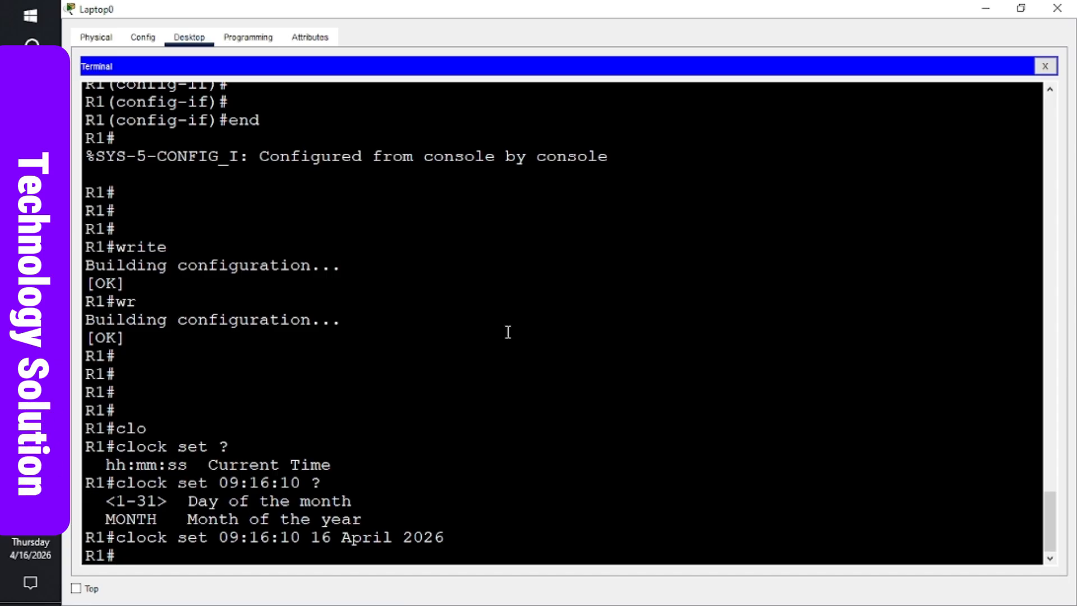
key(Return)
key(Return)
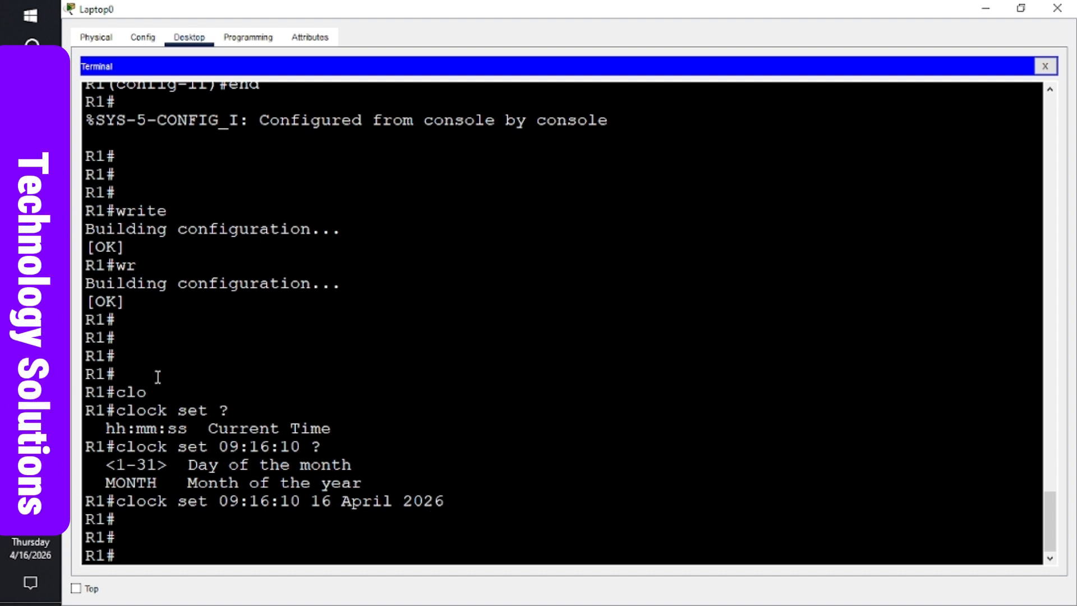
key(Return)
key(Return)
key(Return)
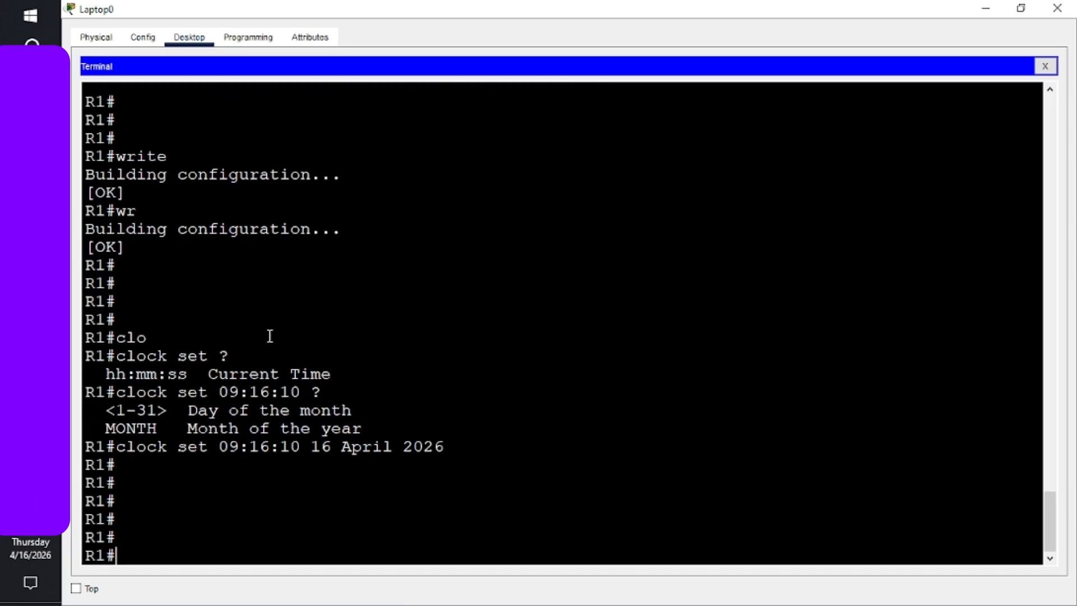
- Read the handout's clock-setting and ping PC-B steps in Word, then return to Packet Tracer
mouse_move(31, 300)
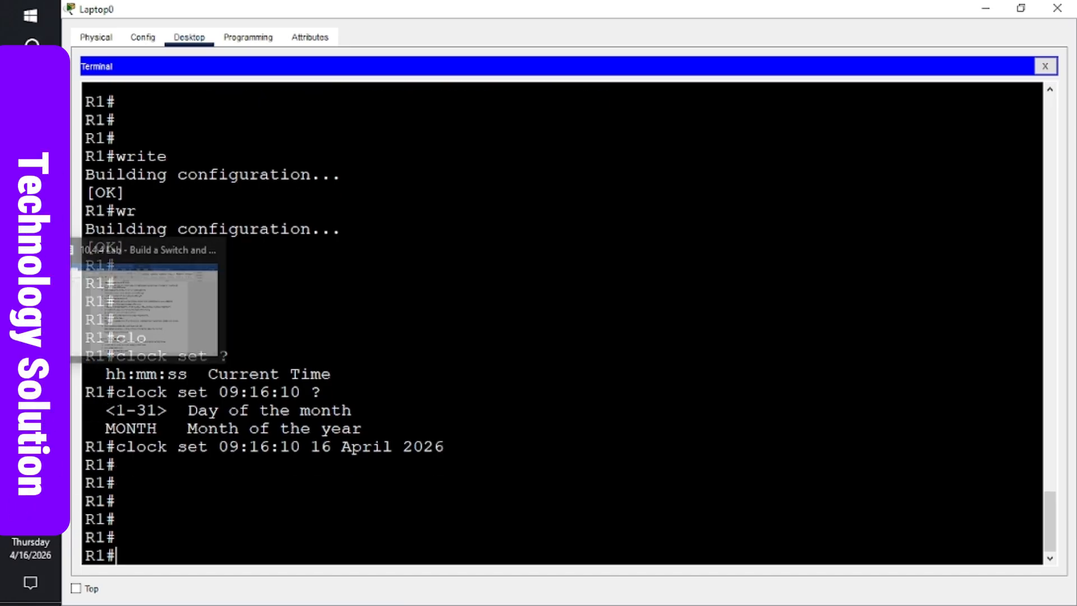
click(115, 314)
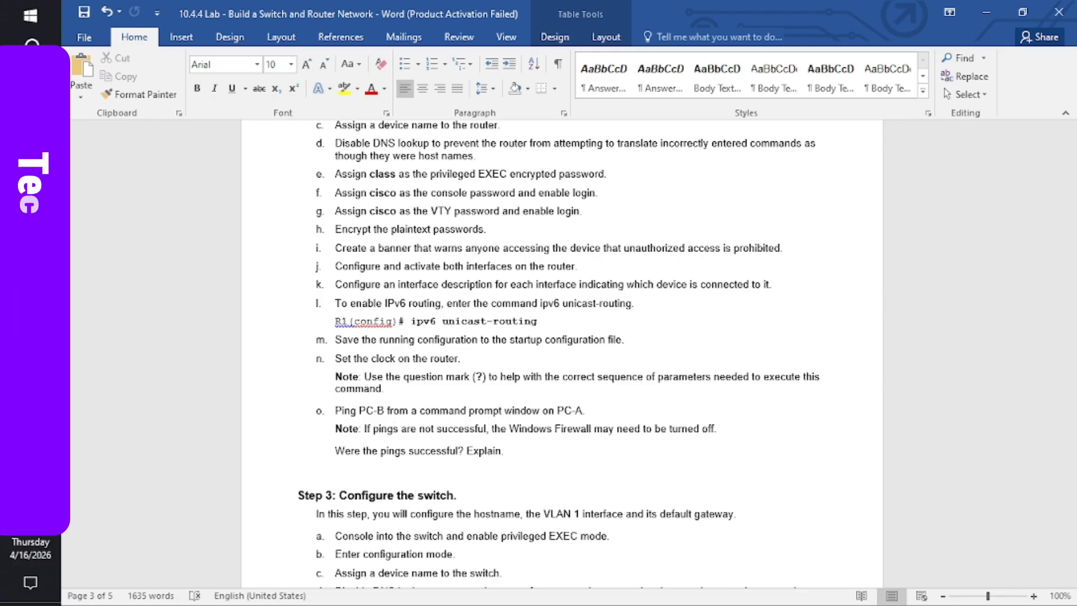
mouse_move(31, 337)
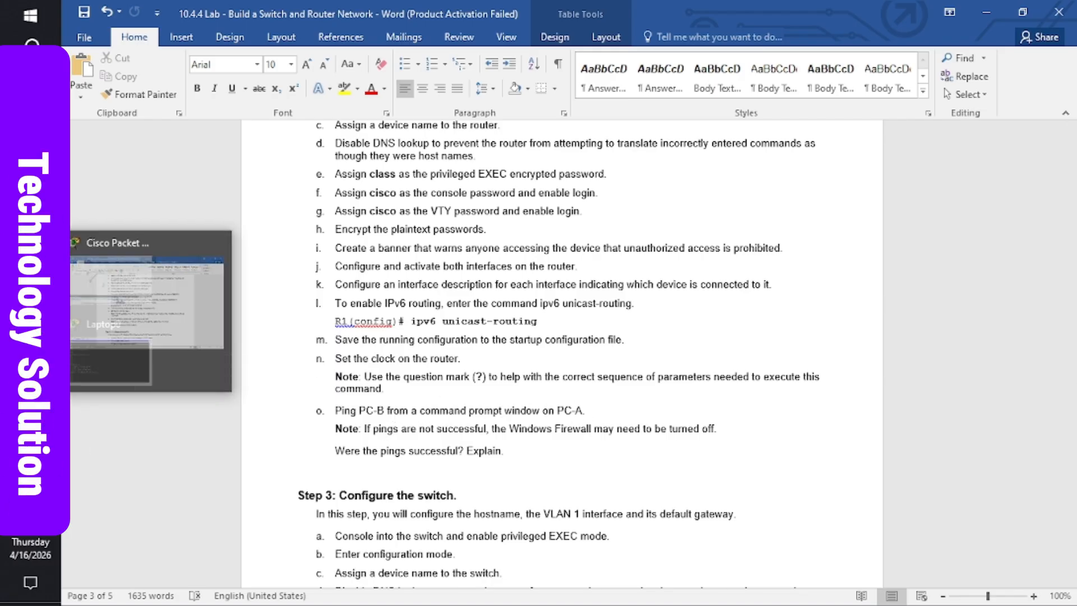
click(117, 299)
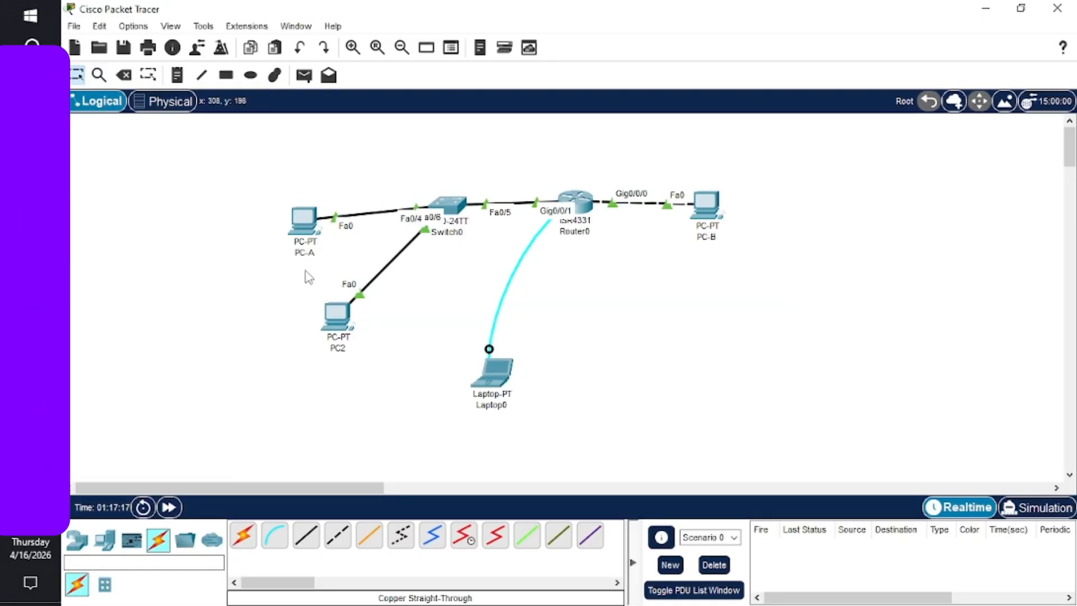
- Open PC-A's Command Prompt in a maximized window
click(315, 221)
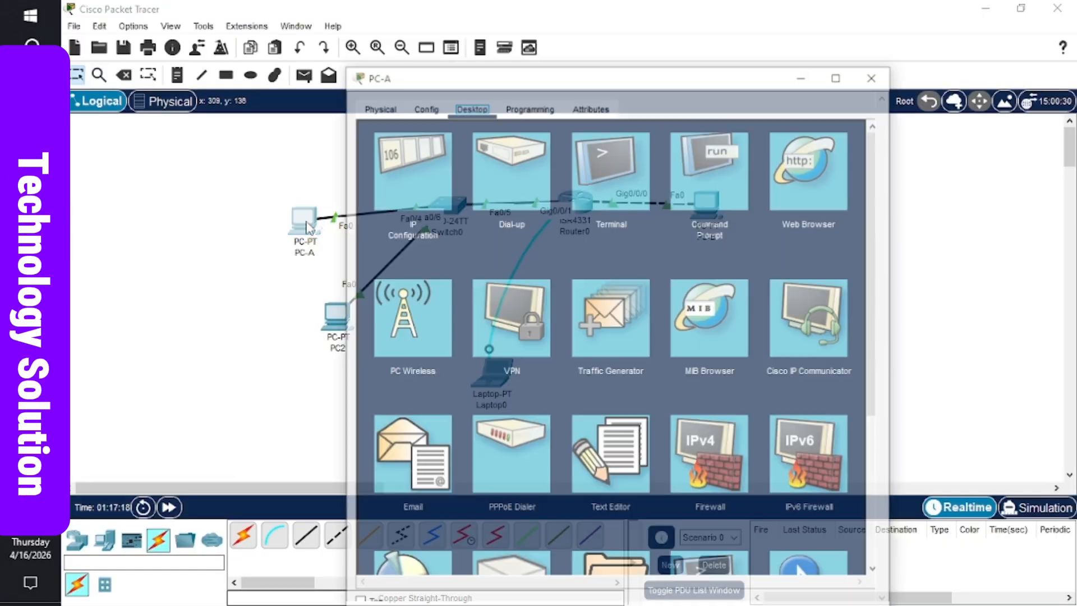
click(716, 155)
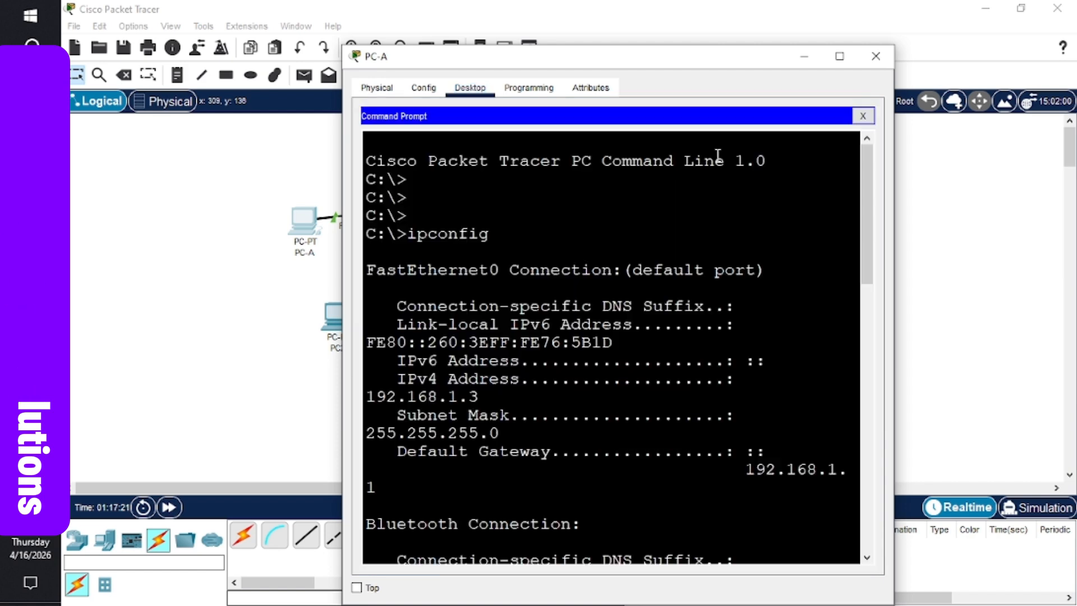
click(840, 57)
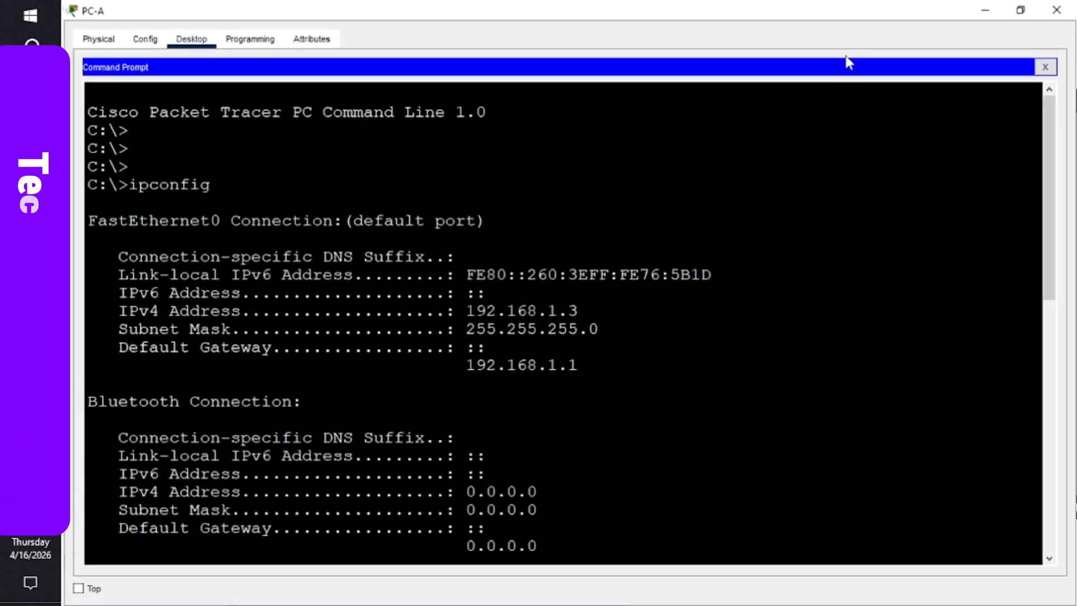
scroll(734, 464, down, 10)
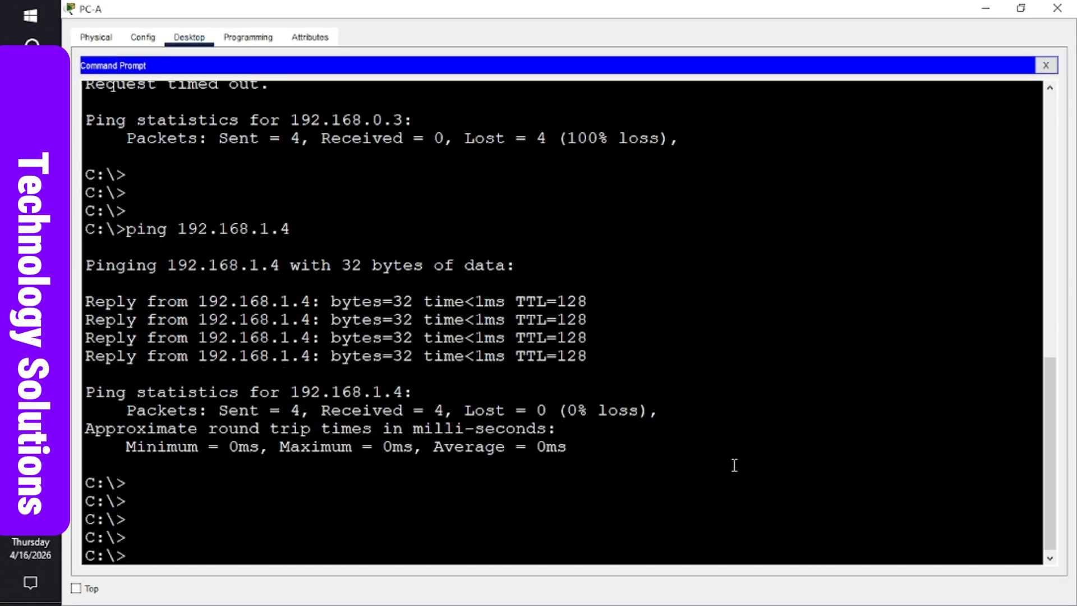
- Ping 192.168.0.3 from PC-A, getting three of four replies, then return to the topology
key(Up)
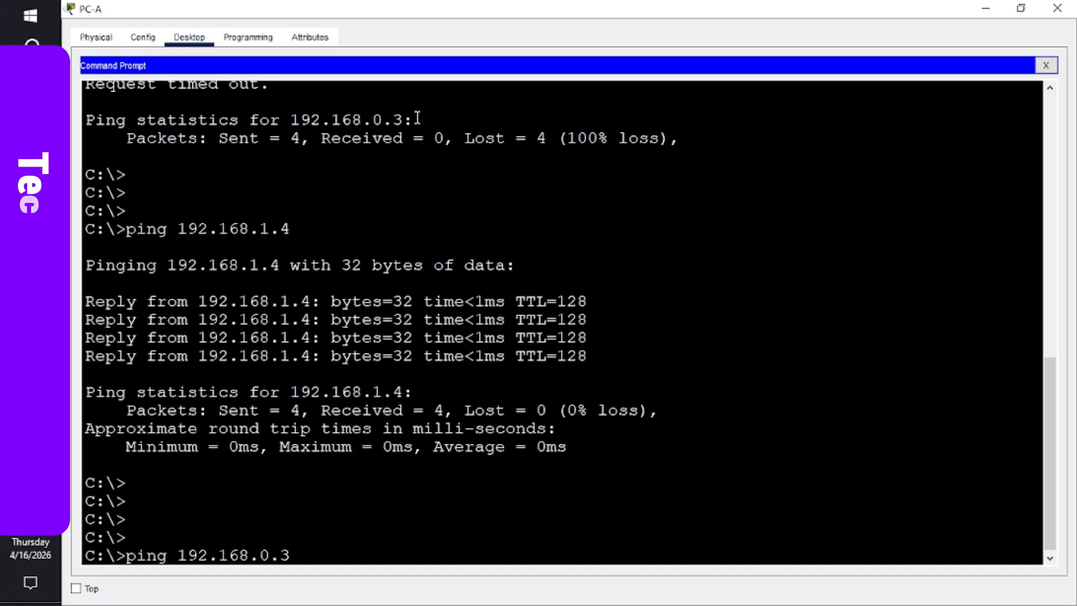
key(Return)
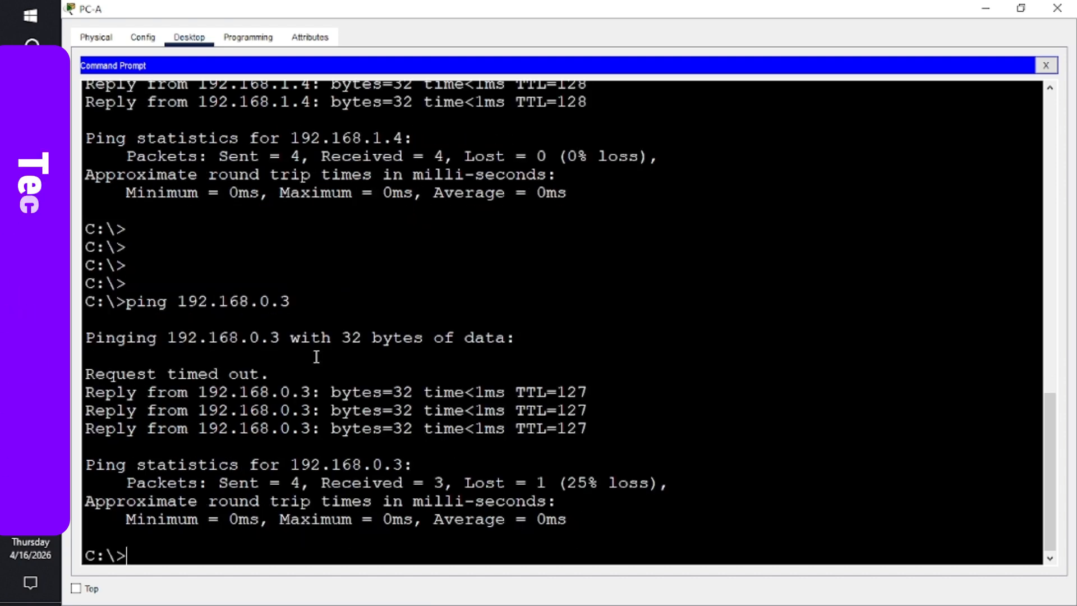
triple_click(254, 372)
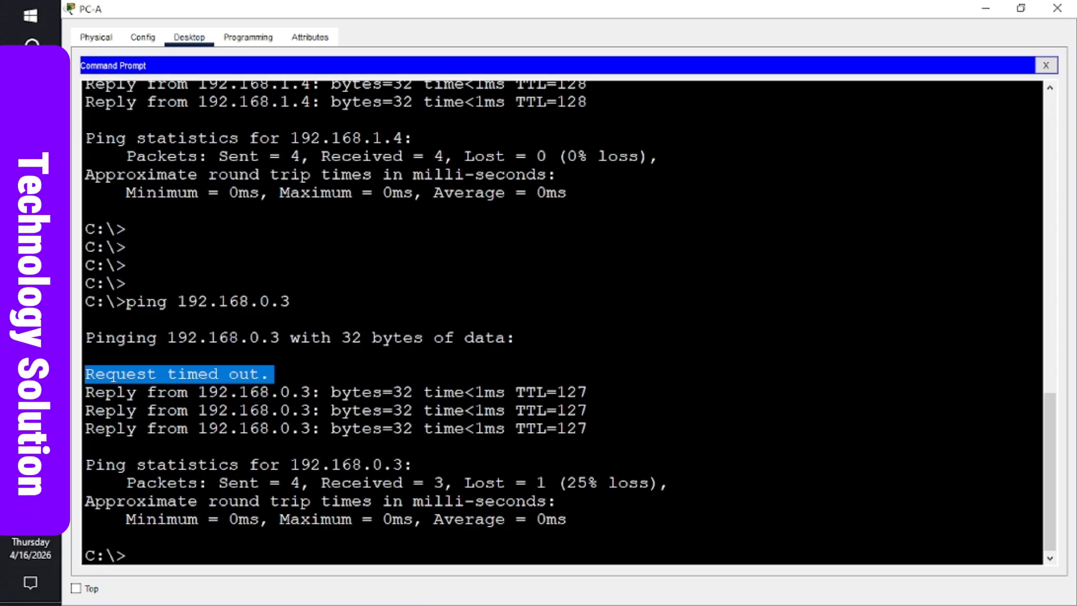
mouse_move(31, 337)
click(148, 221)
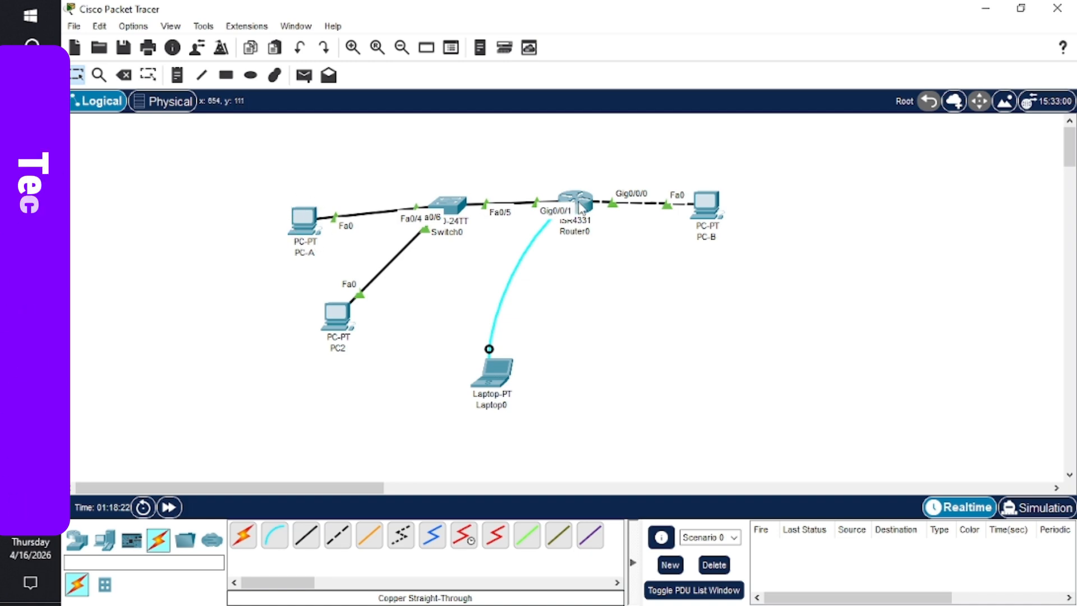
- Rerun 'ping 192.168.0.3' in PC-A's command prompt, getting all four replies
mouse_move(581, 213)
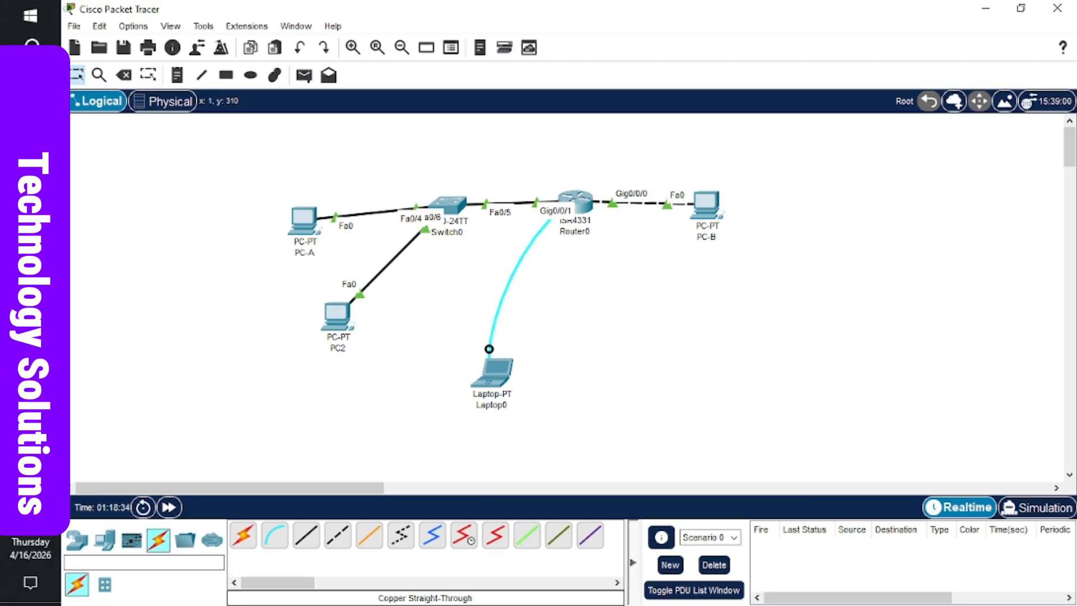
mouse_move(30, 340)
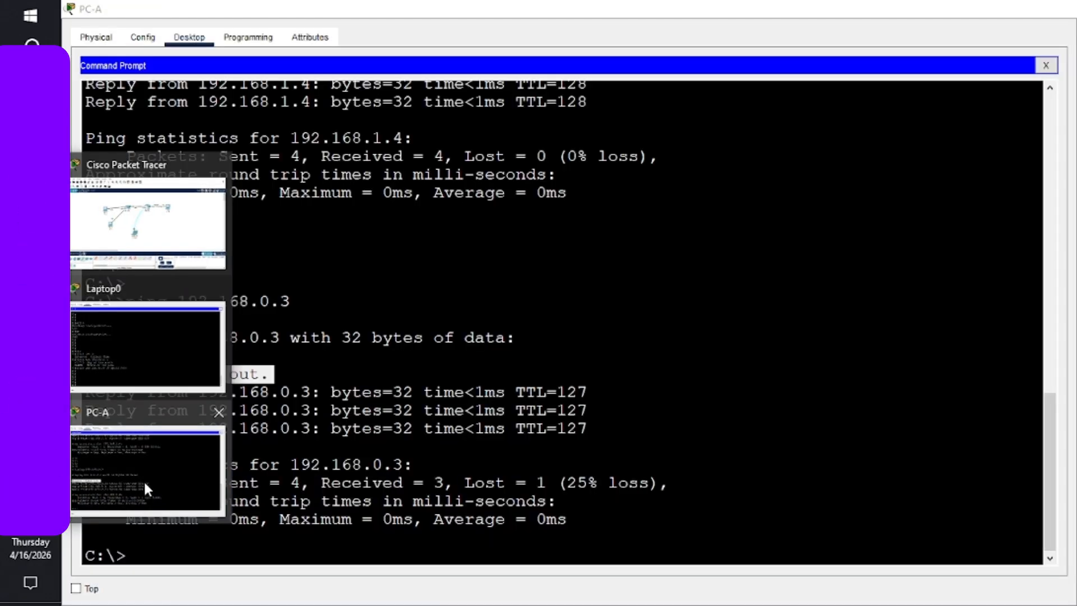
click(144, 479)
click(294, 397)
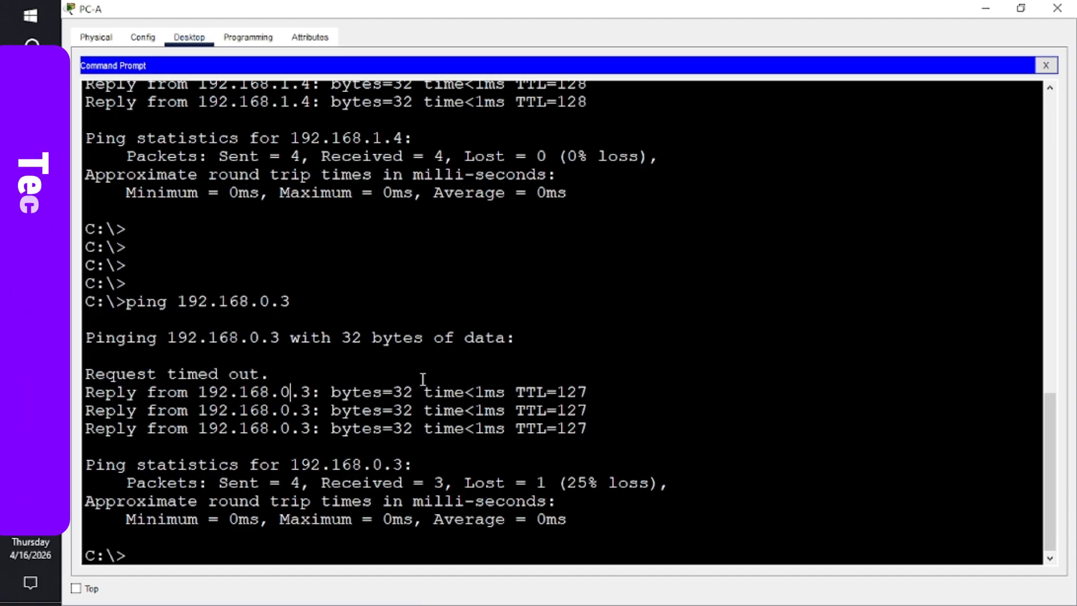
key(Return)
key(Return)
key(Return)
key(Return)
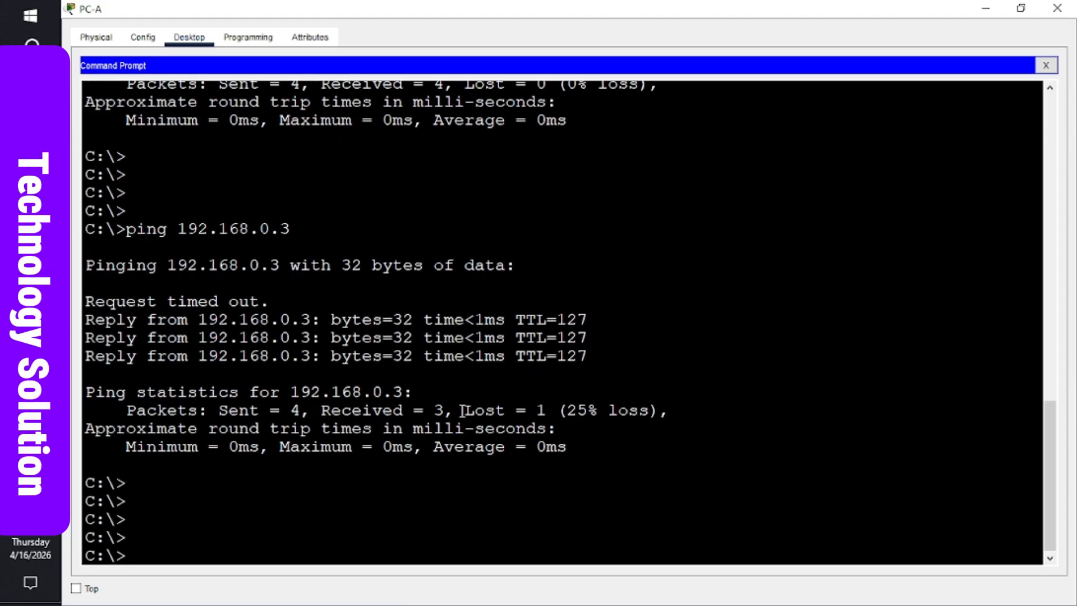
key(Up)
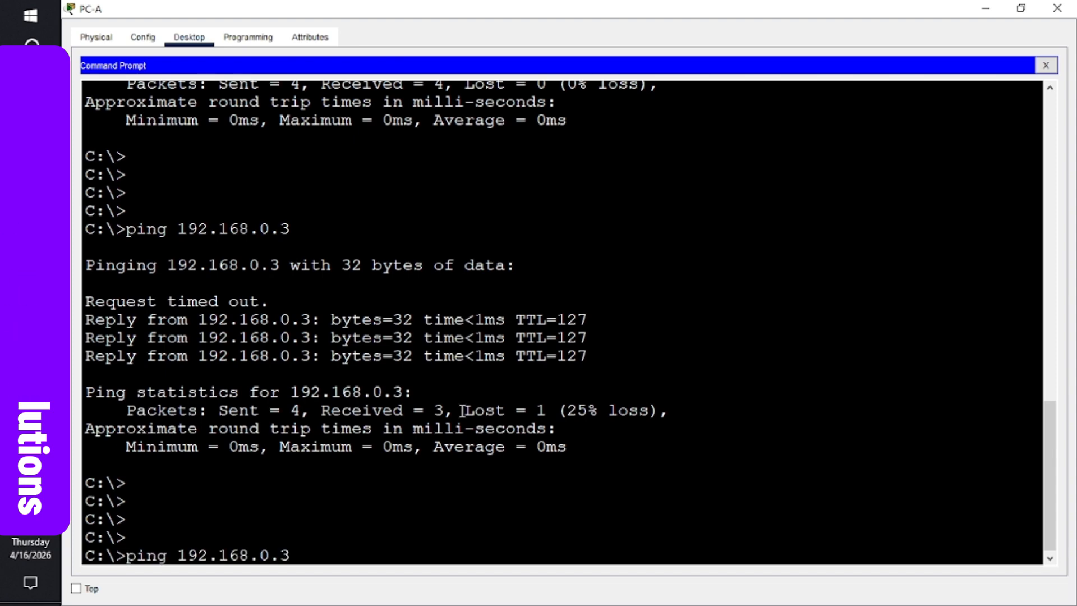
key(Return)
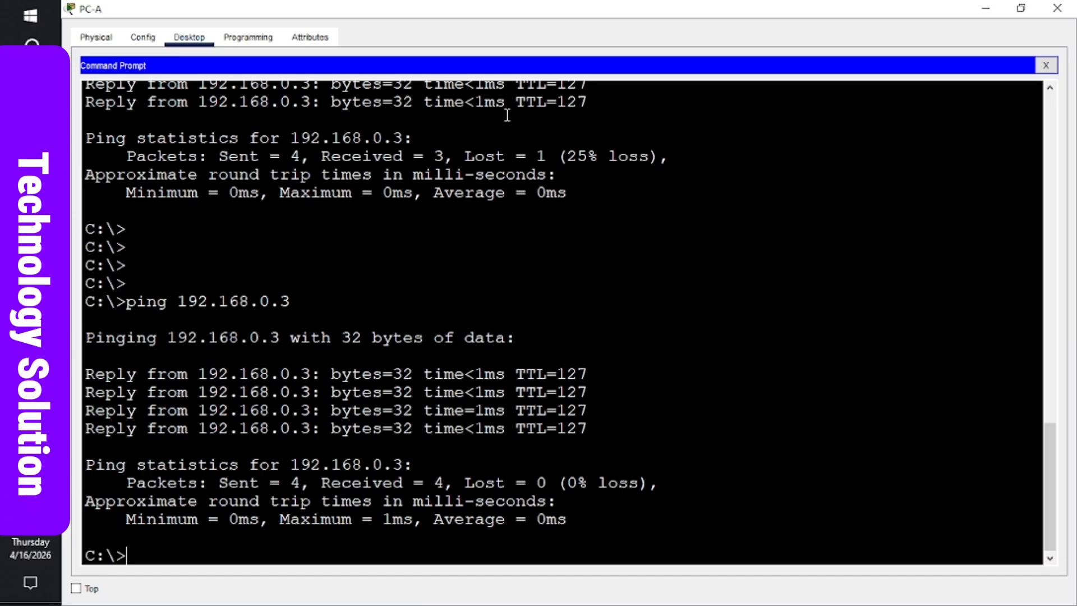
- Leave a fresh prompt in PC-A and bring the network topology back into view
key(Return)
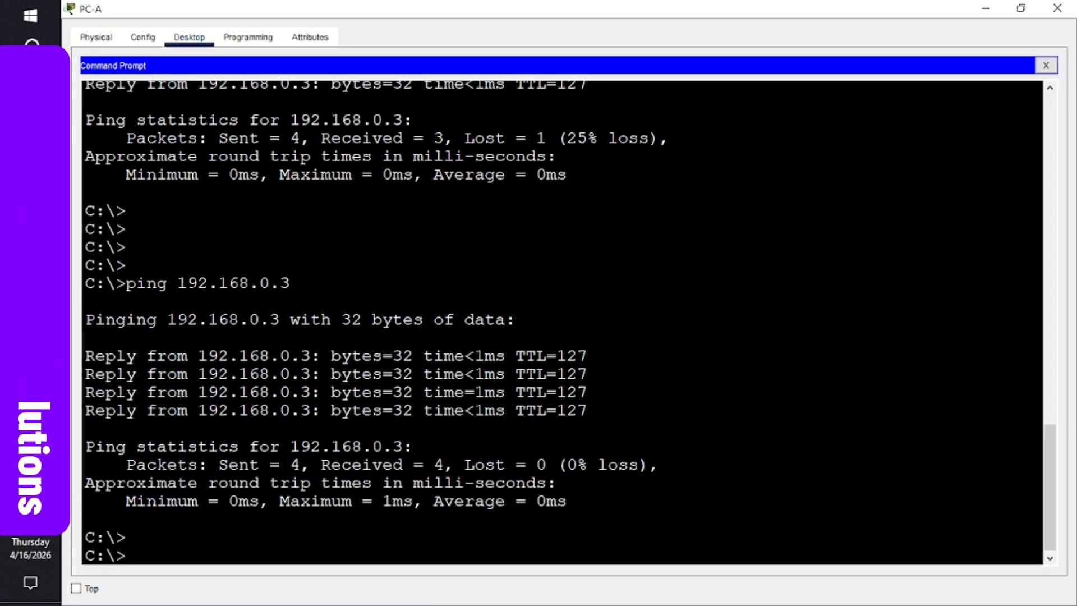
mouse_move(31, 300)
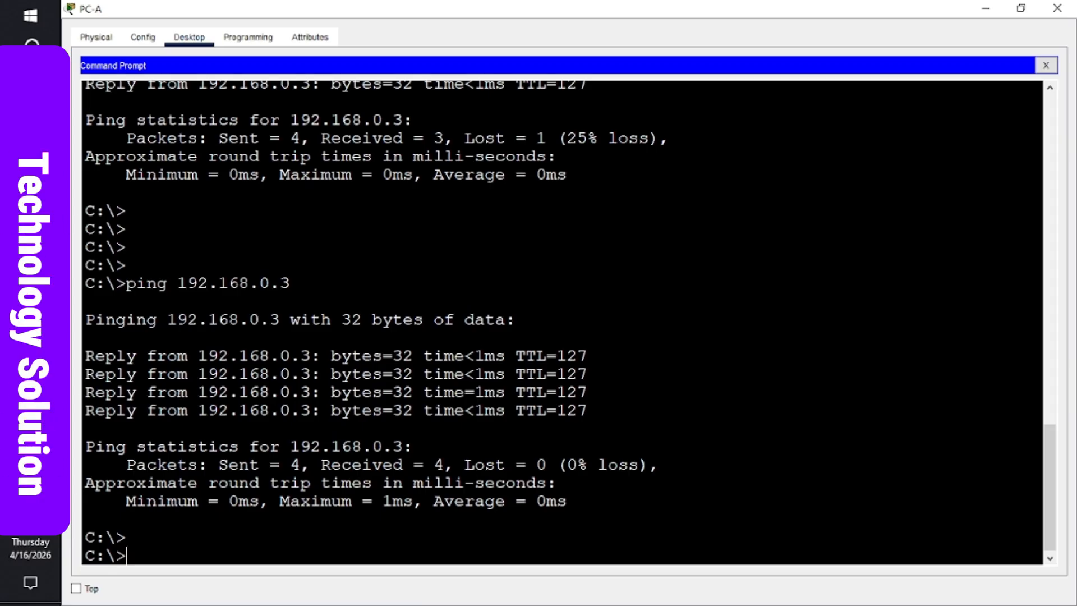
mouse_move(30, 337)
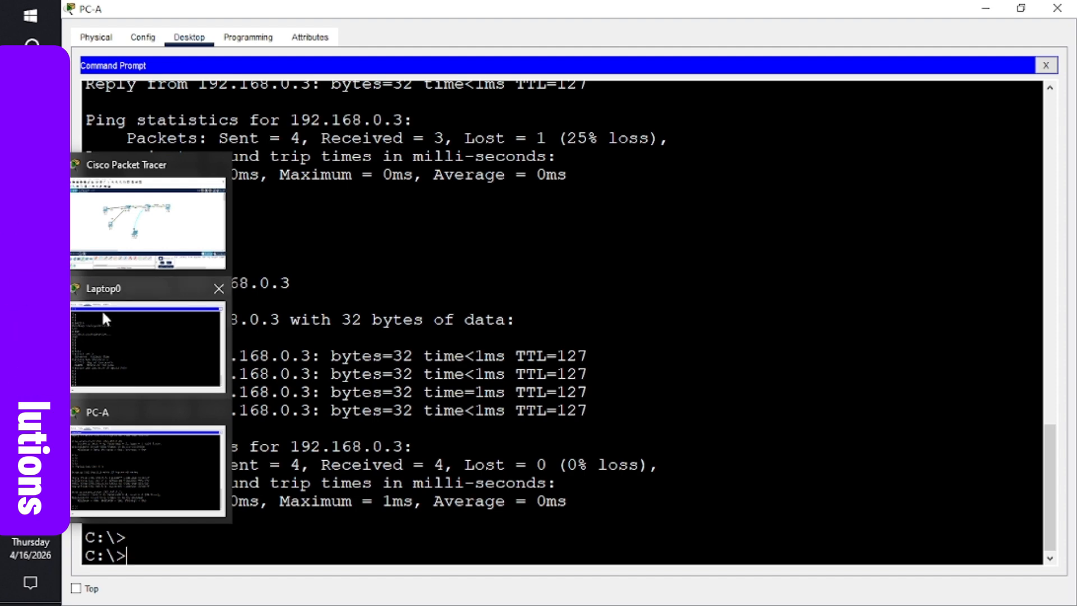
click(129, 241)
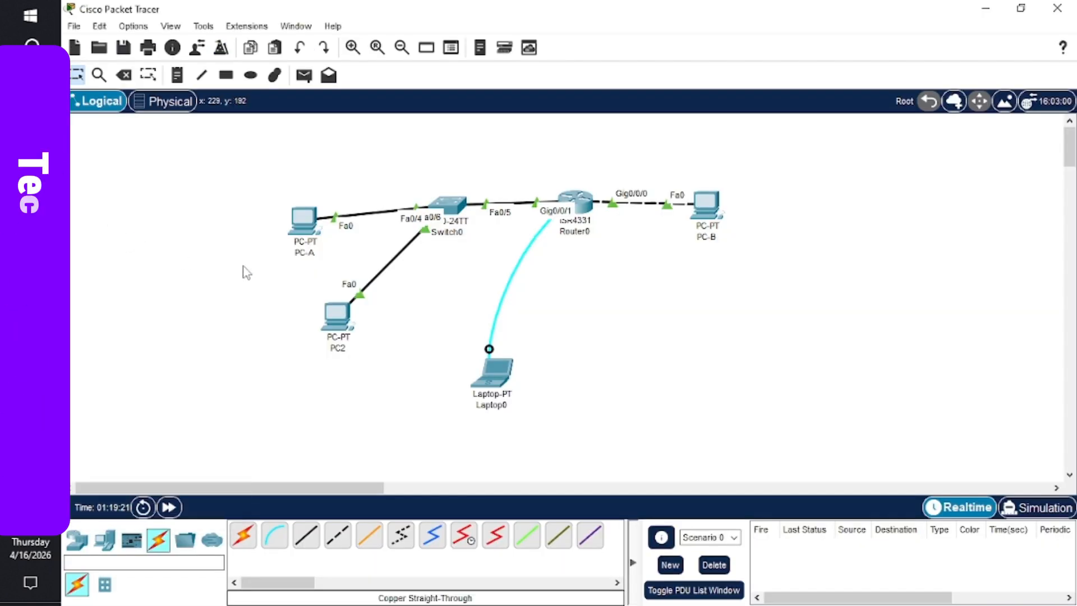
- Show PC-A's IP Configuration and check the lab instructions for its IPv6 values
click(308, 226)
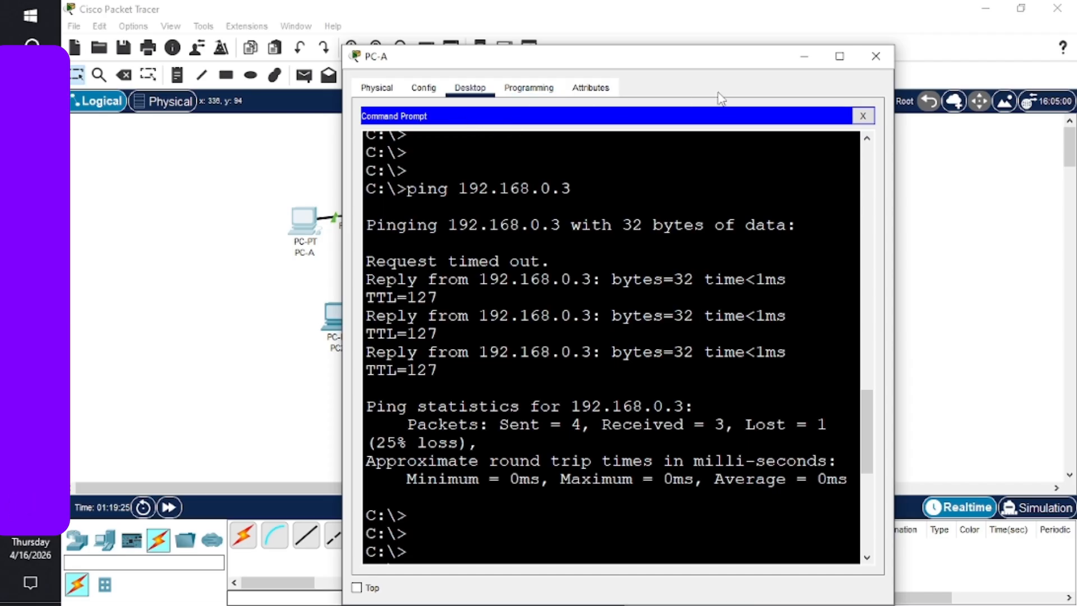
click(863, 116)
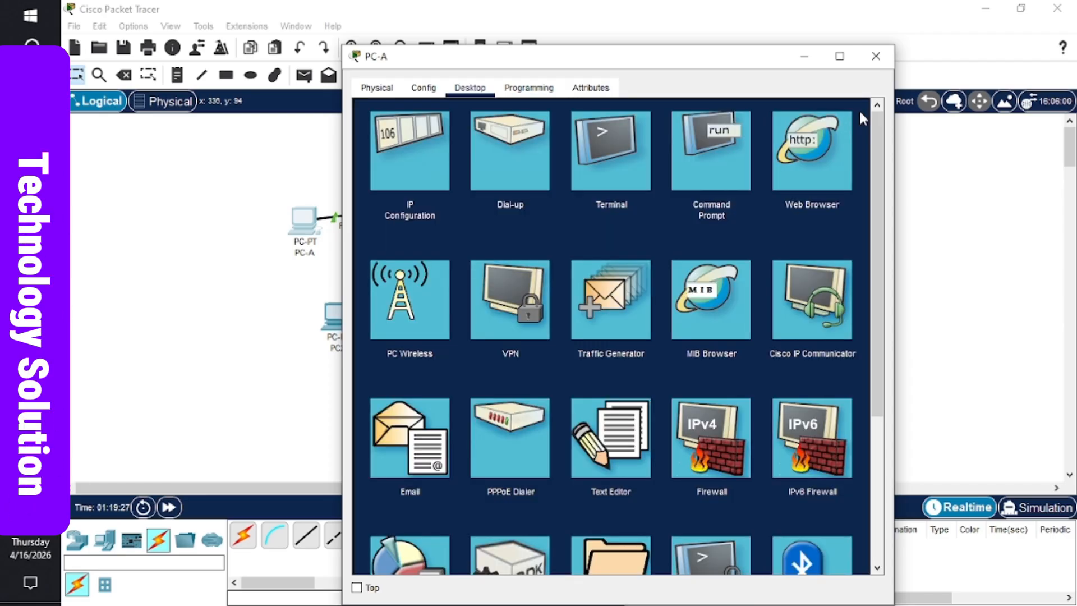
click(418, 157)
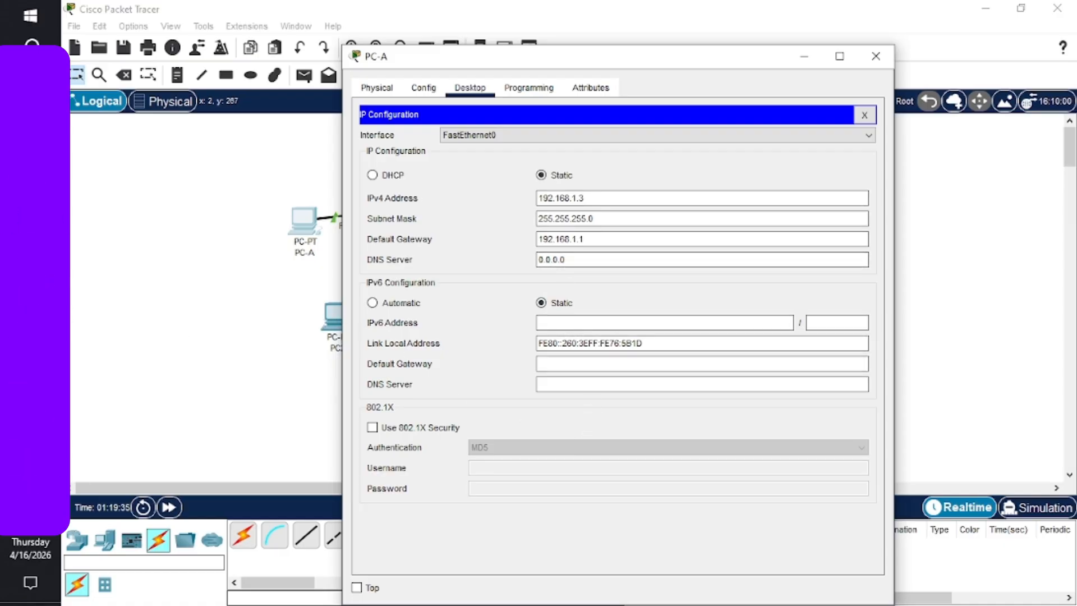
click(30, 263)
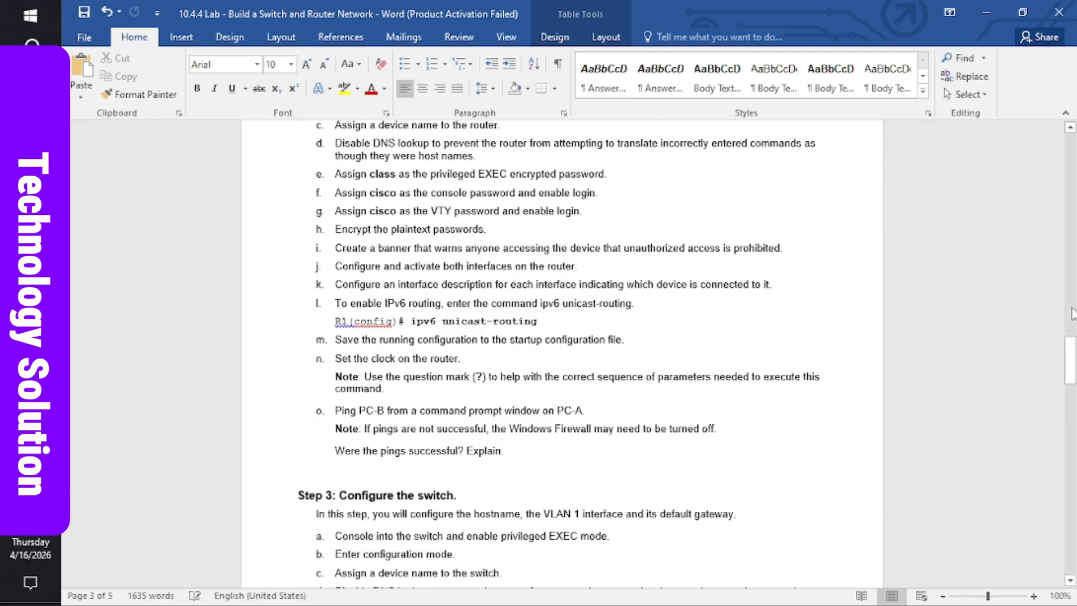
drag(1072, 353, 1072, 173)
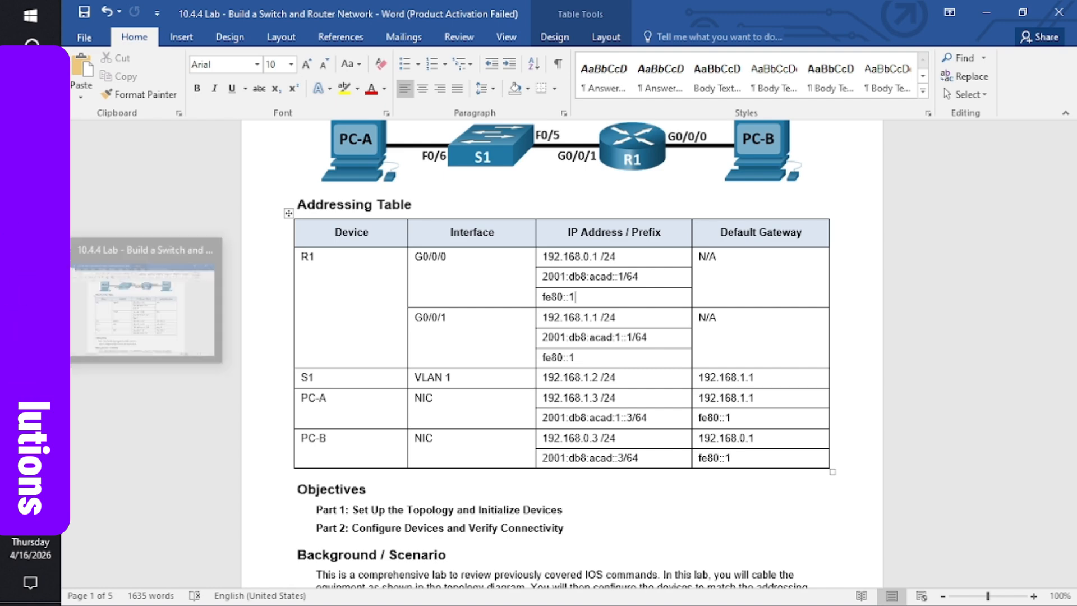
mouse_move(30, 336)
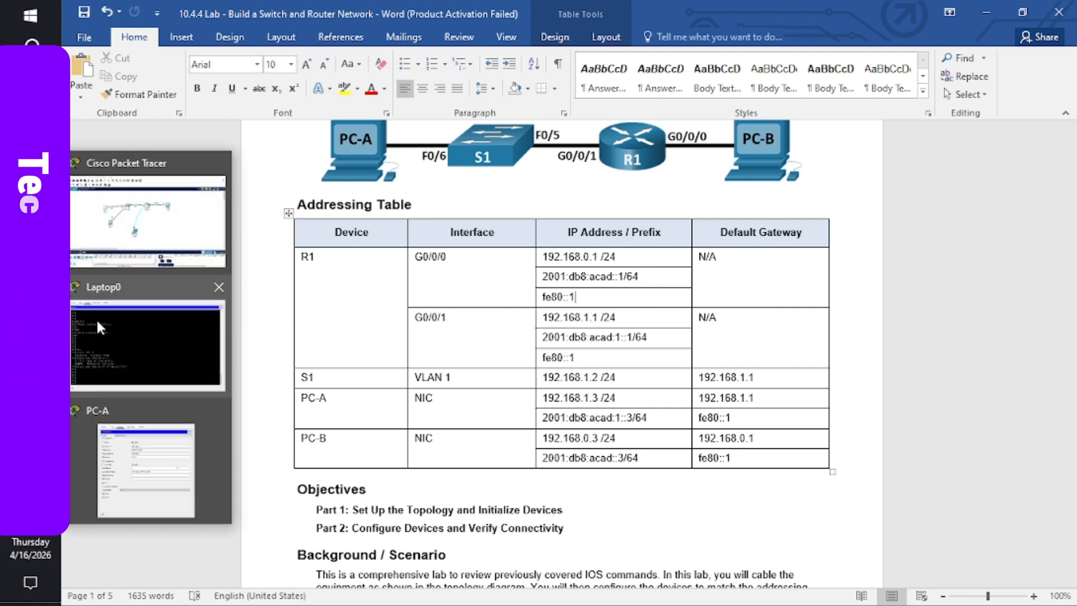
click(138, 466)
- Enter PC-A's IPv6 address 2001:db8:acad:1::1 with prefix length 64
click(565, 322)
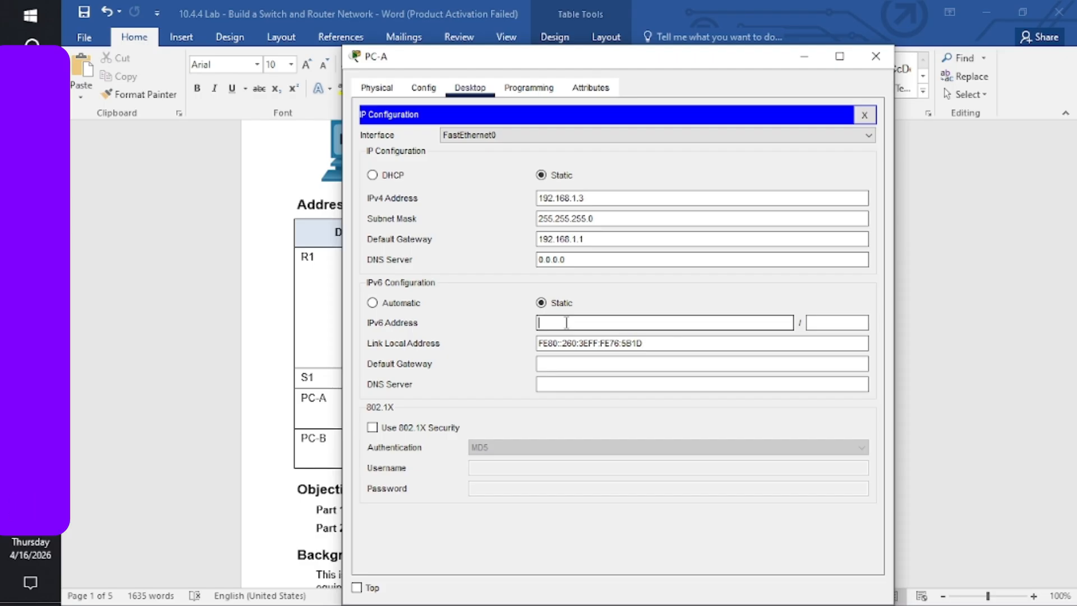
text(2001:)
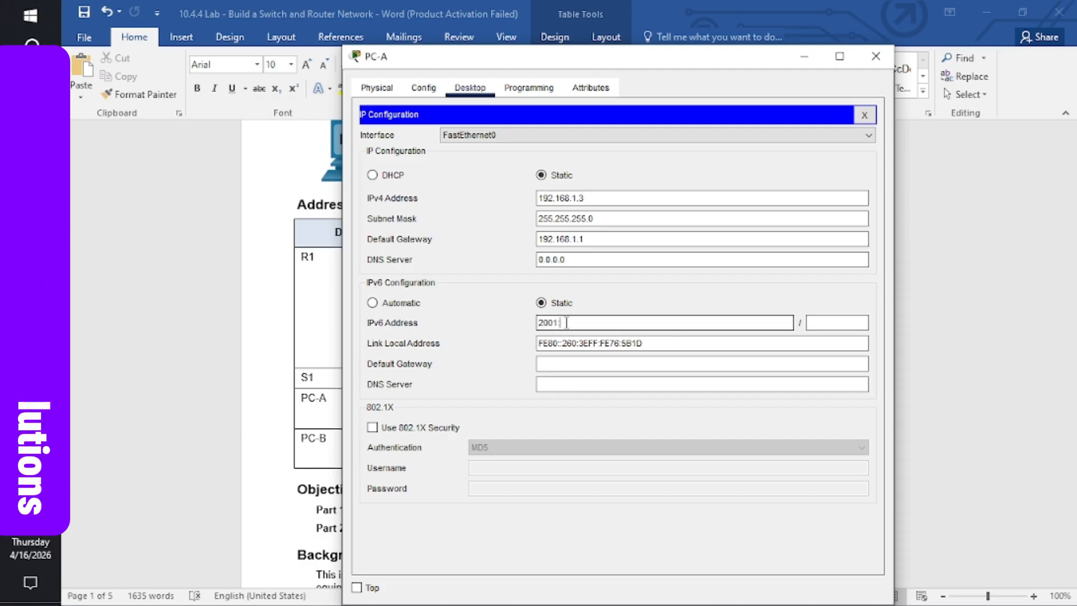
text(d)
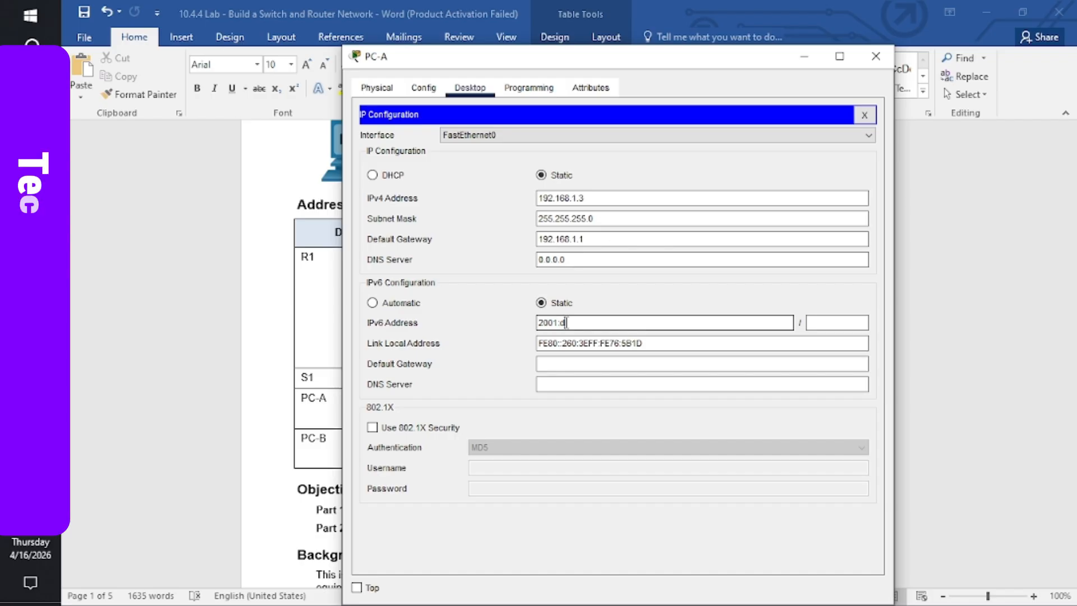
text(b8:)
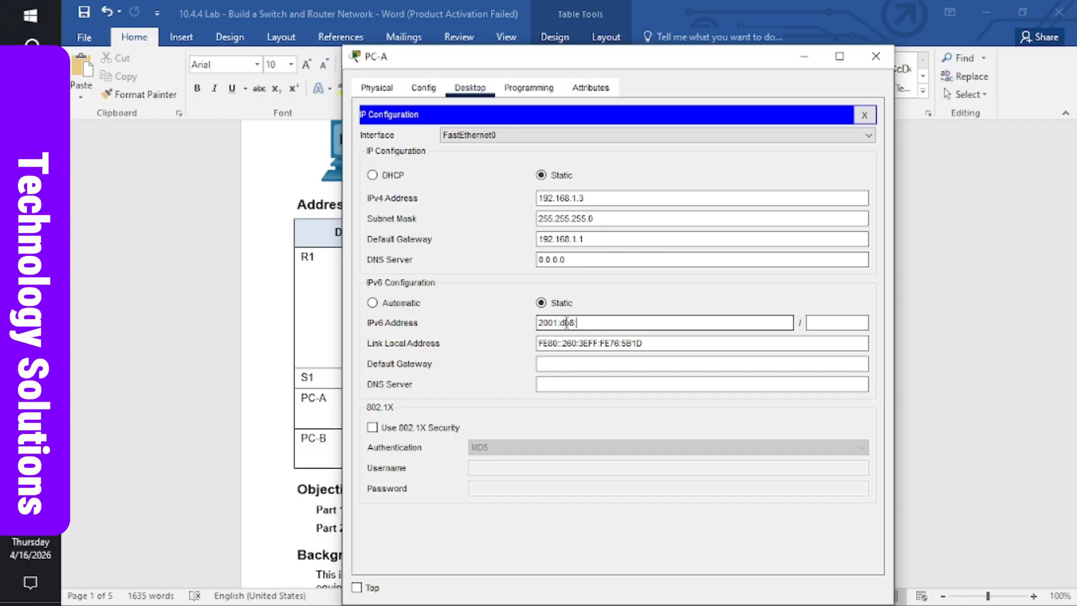
text(acad)
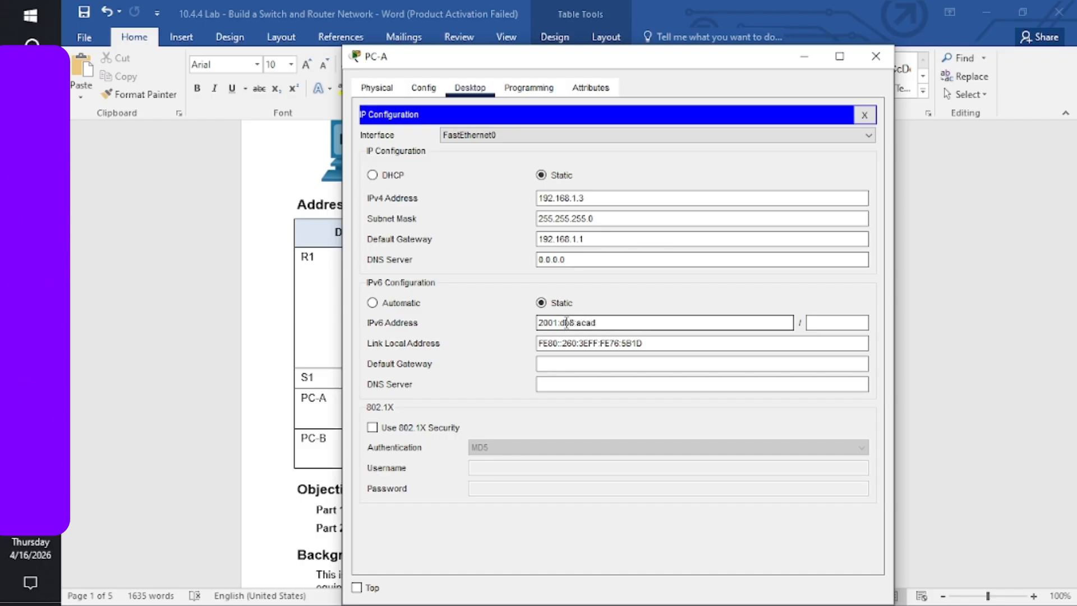
text(:1::)
text(1)
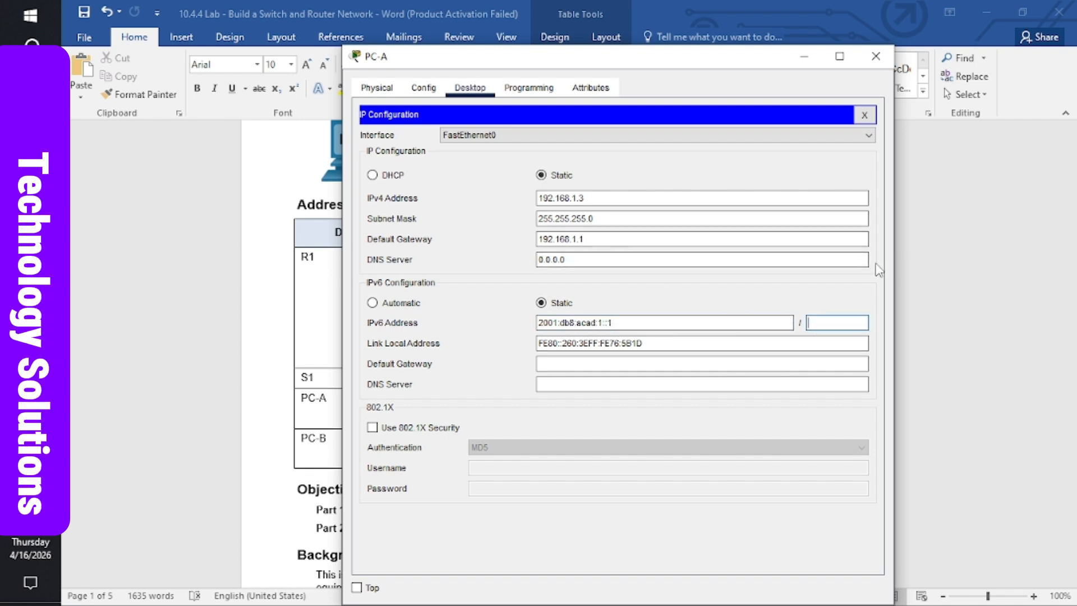
text(64)
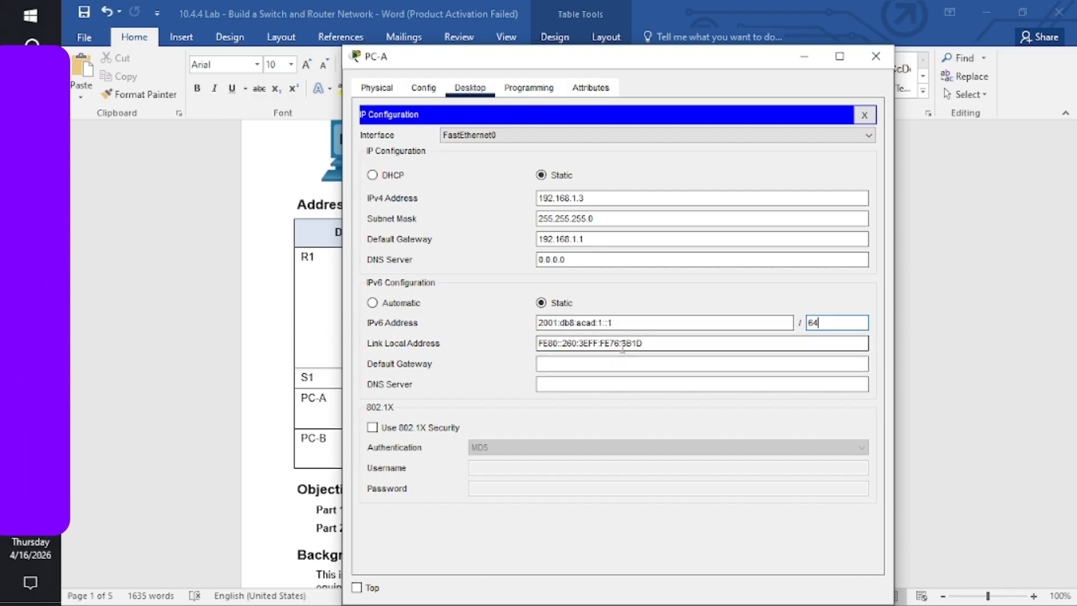
click(610, 362)
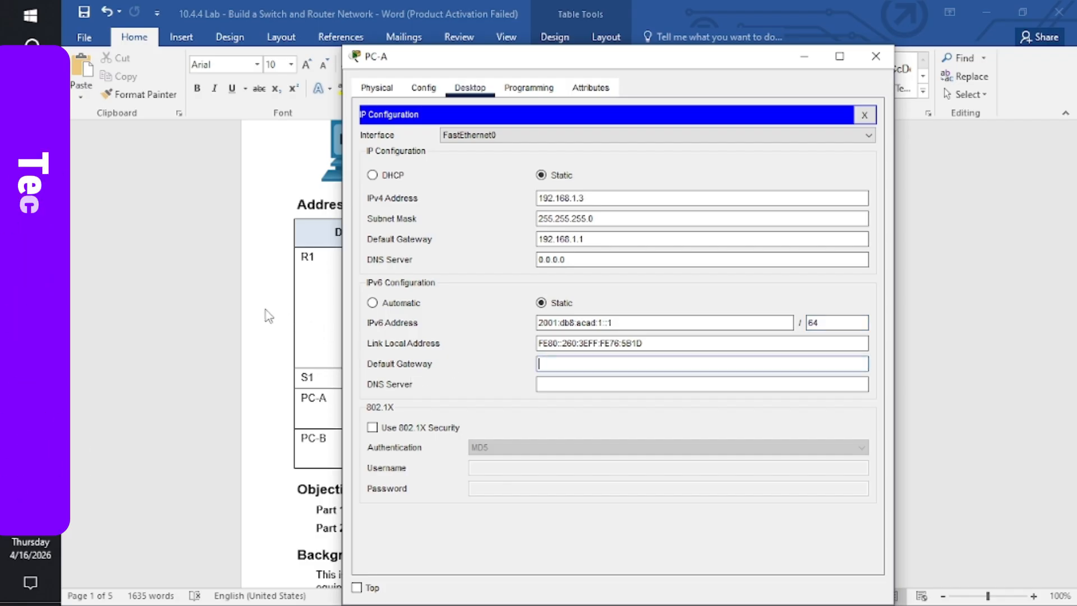
- Look up R1's fe80::1 link-local address and set it as PC-A's IPv6 gateway, then close the window
click(278, 319)
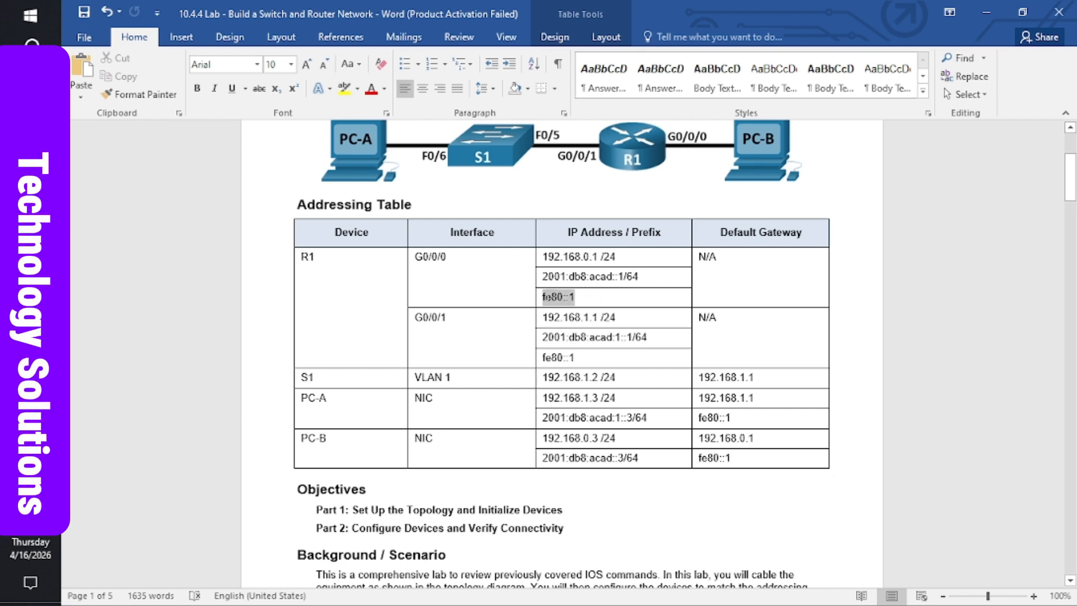
double_click(571, 297)
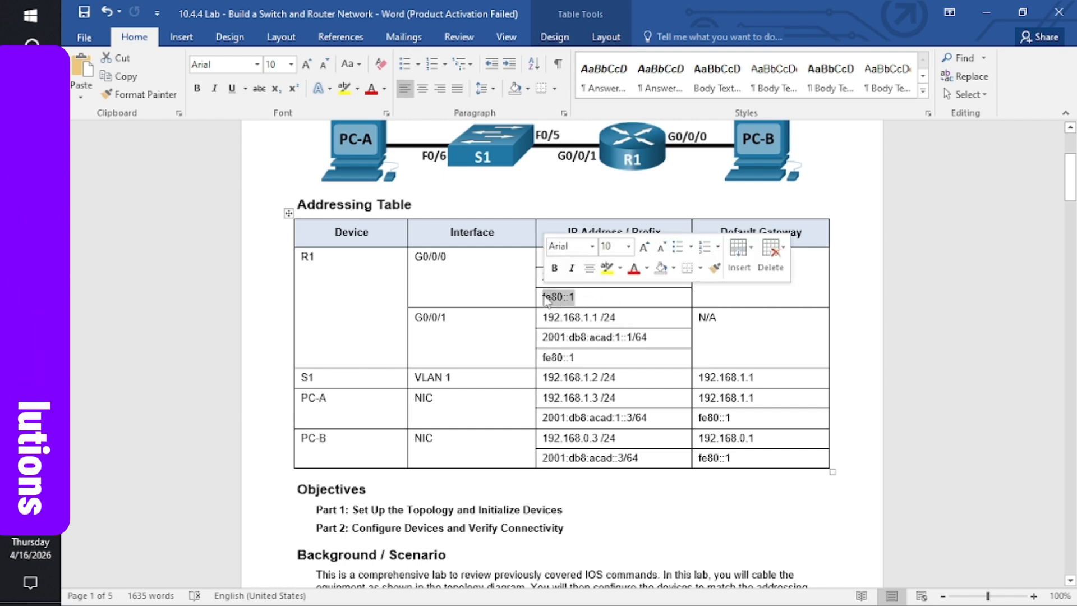
click(575, 297)
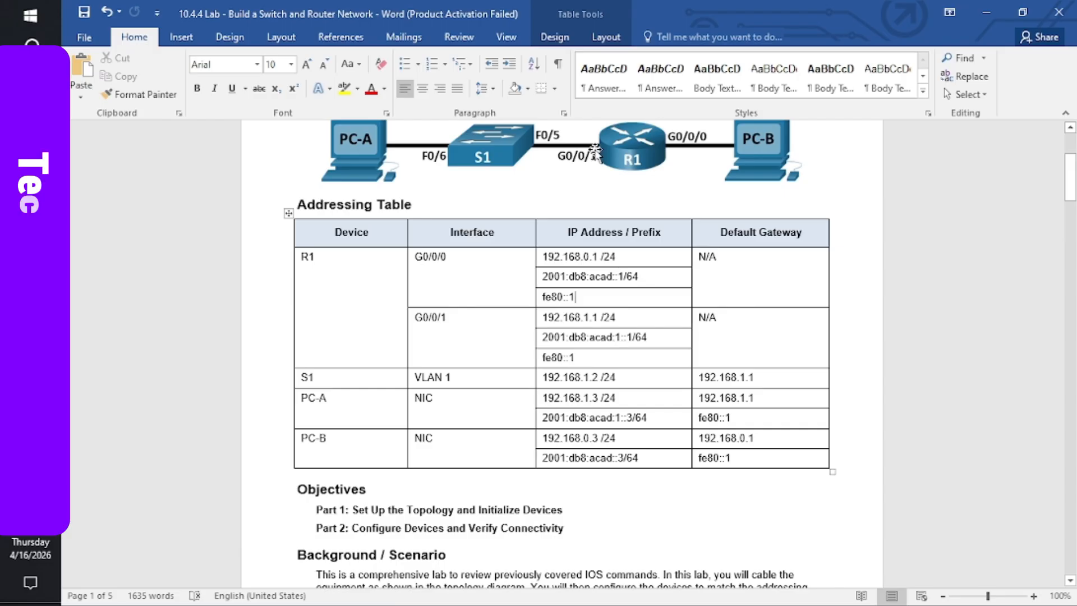
click(588, 295)
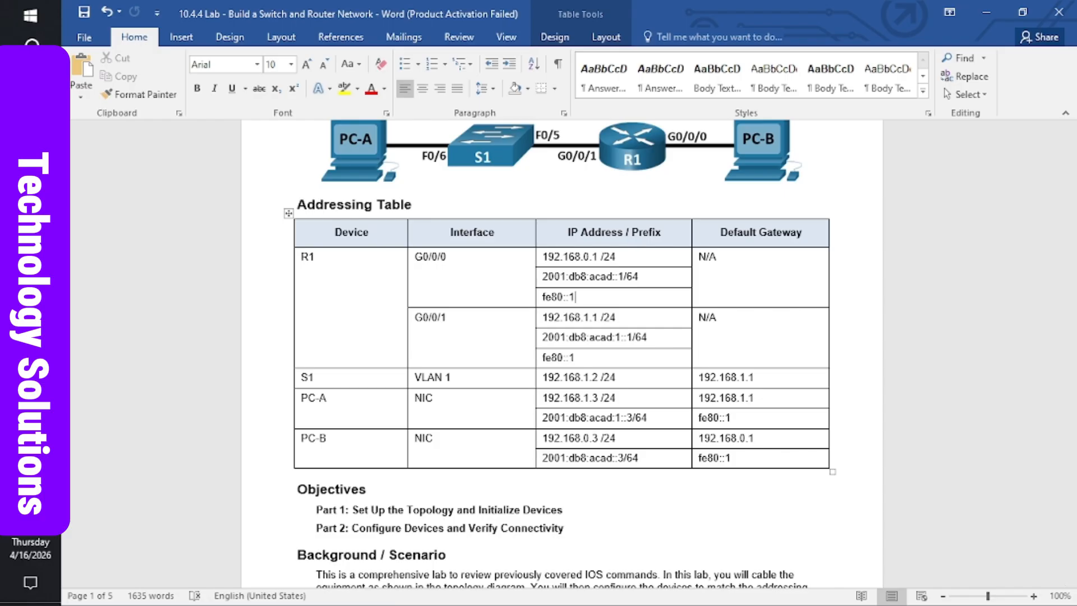
mouse_move(30, 334)
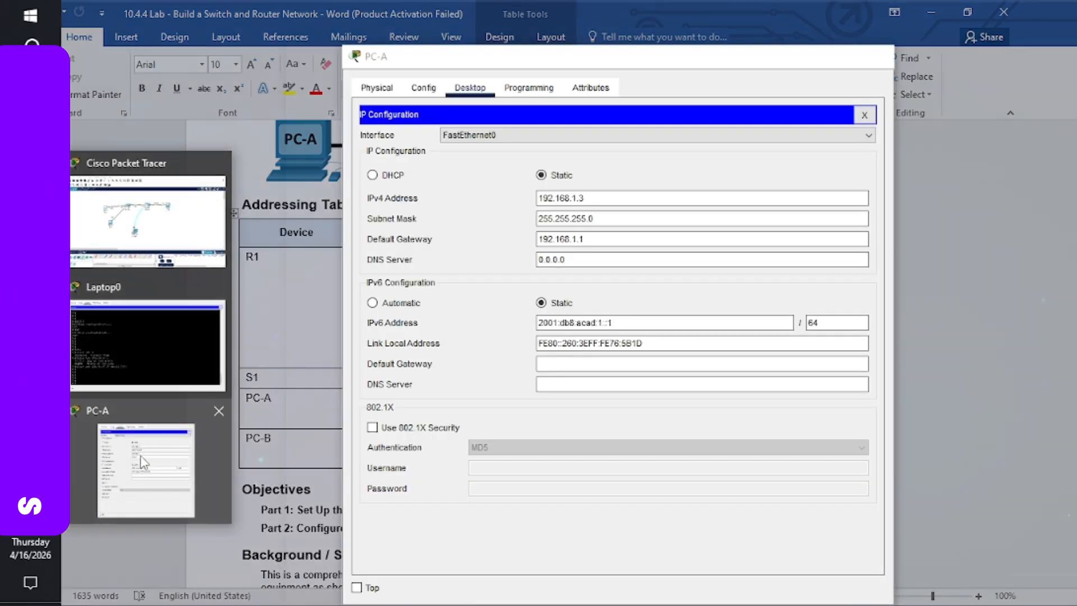
click(144, 461)
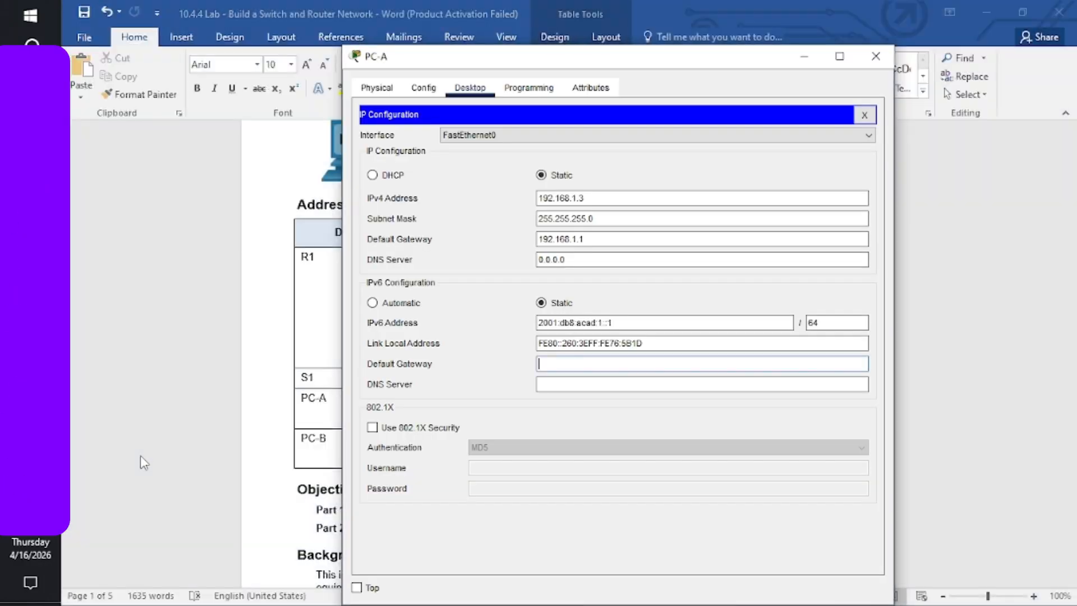
text(fe80::1)
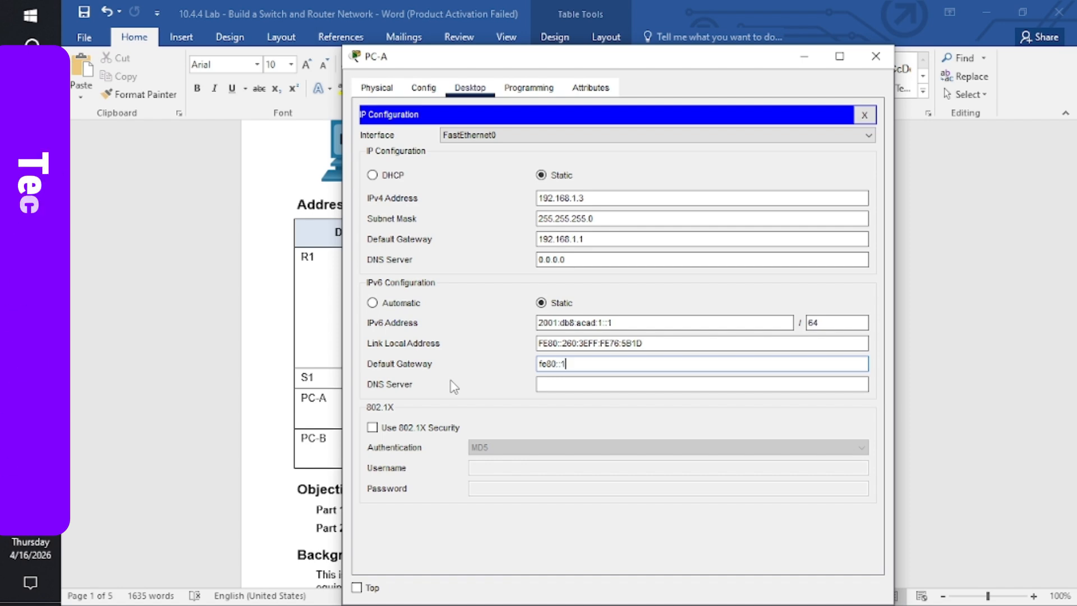
click(871, 61)
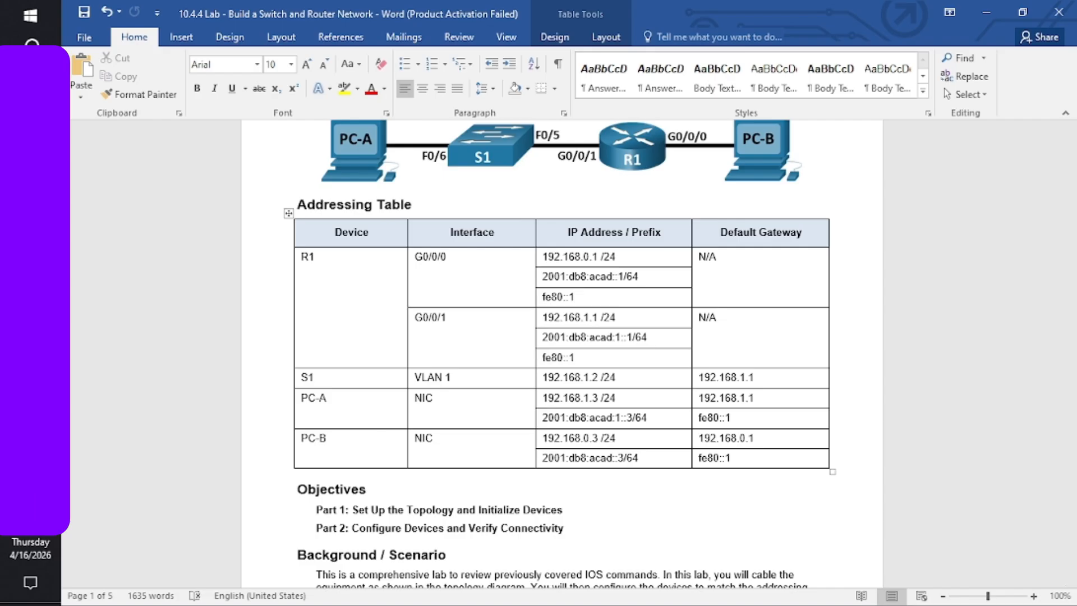
- In PC-B's IP Configuration, enter IPv6 address 2001:db8:acad::3/64 and default gateway fe80::1
mouse_move(31, 340)
click(173, 269)
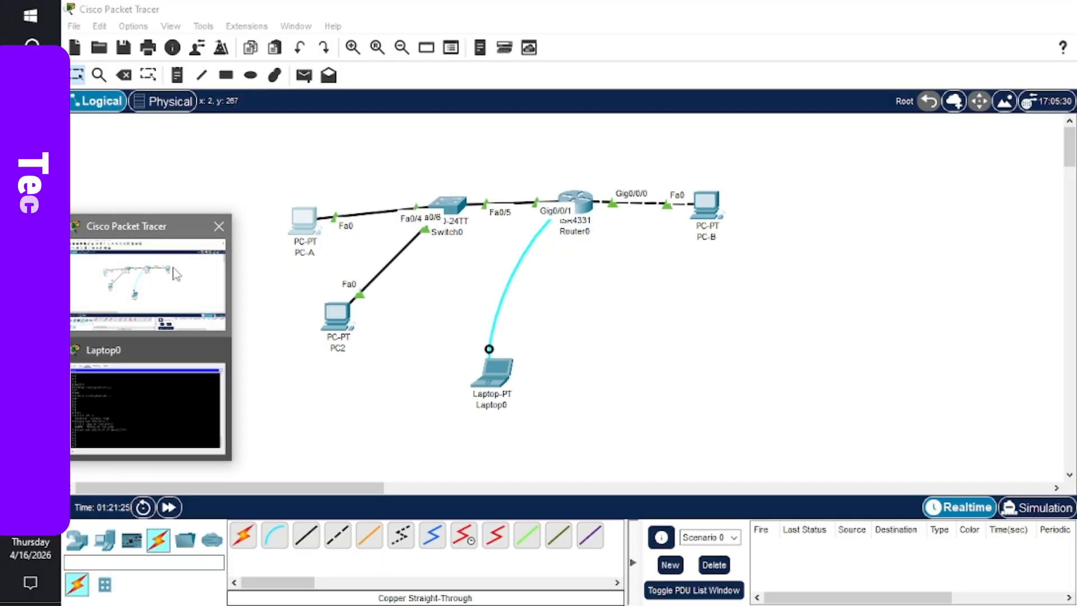
click(713, 210)
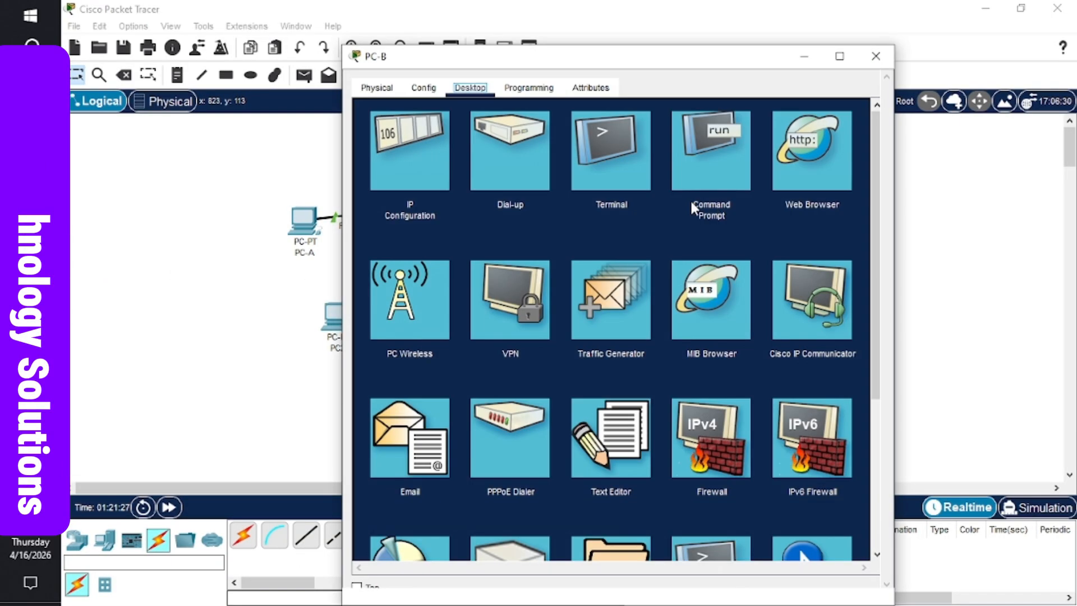
click(414, 166)
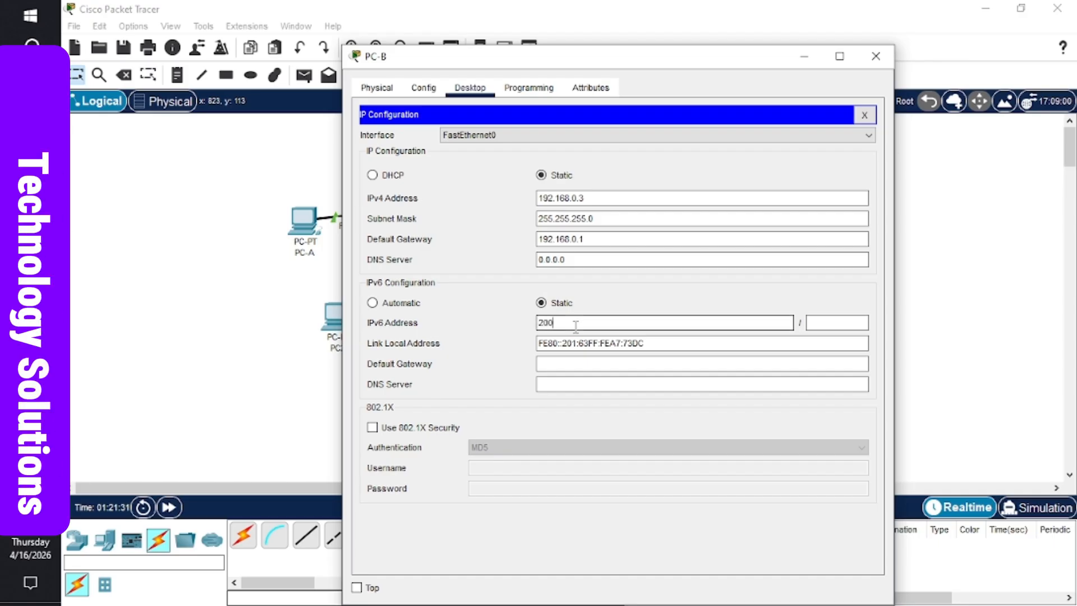
text(1)
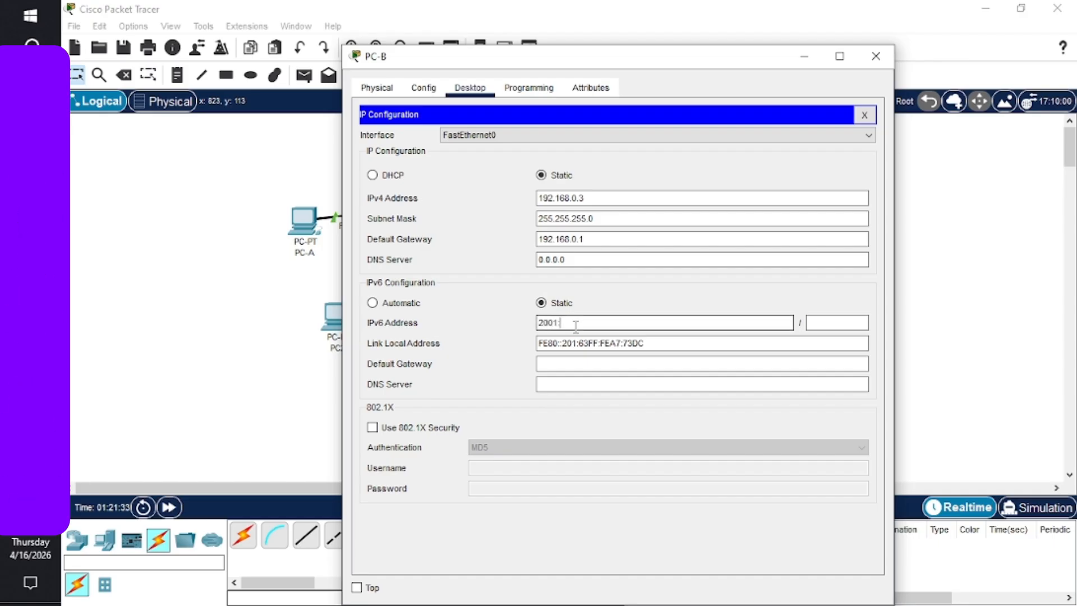
text(:db)
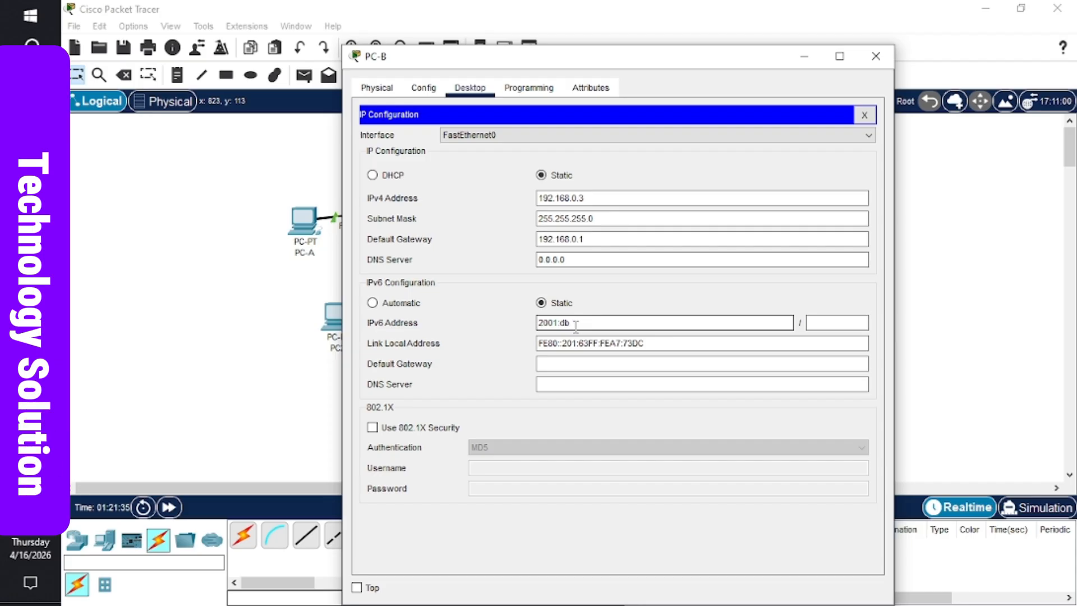
text(8:acad::3)
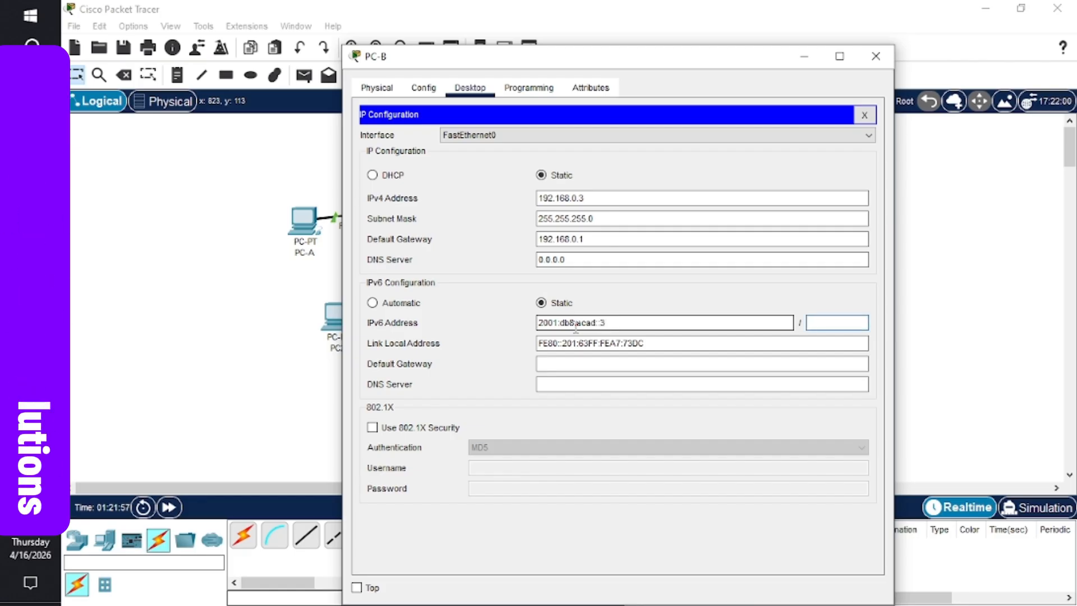
click(573, 363)
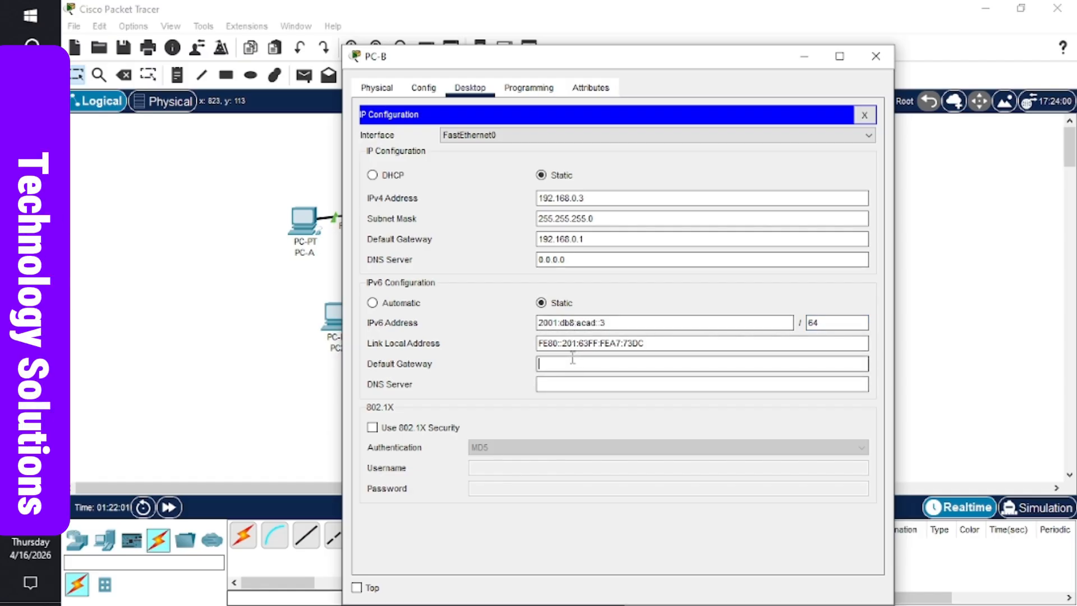
text(f)
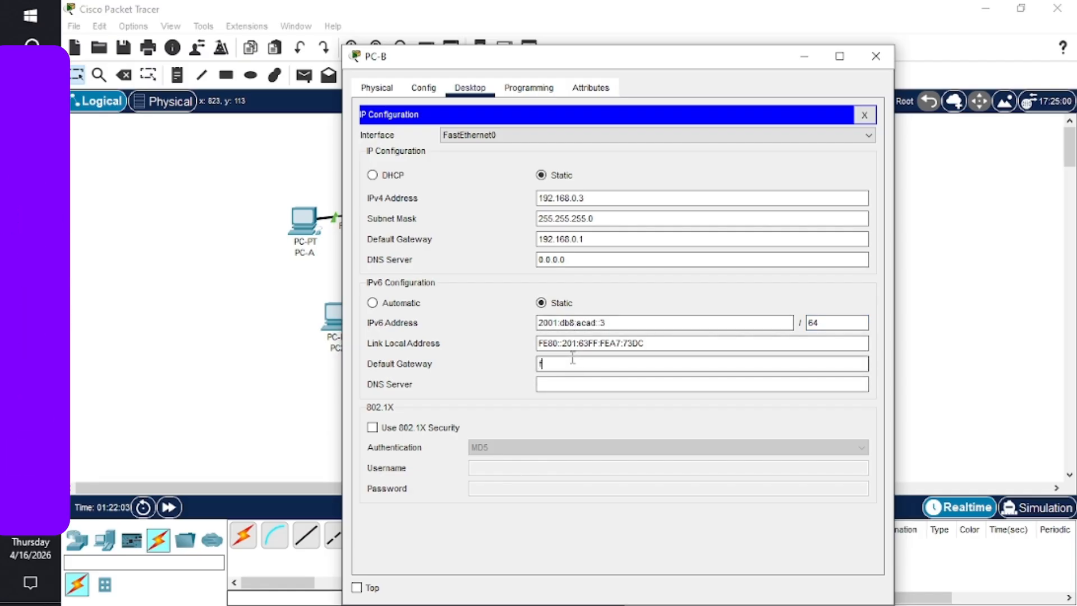
text(e80)
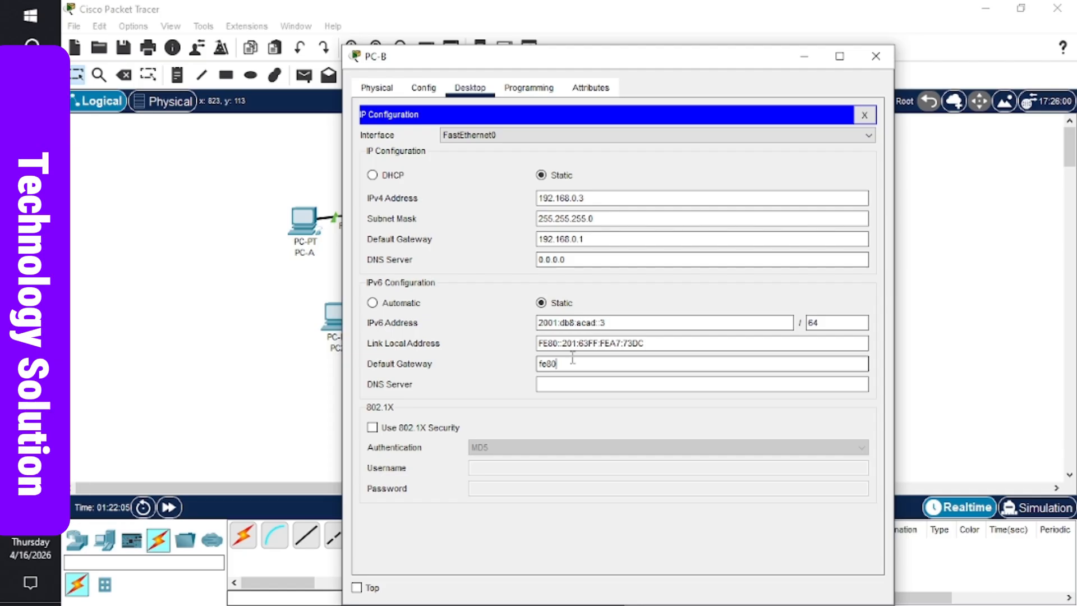
text(::1)
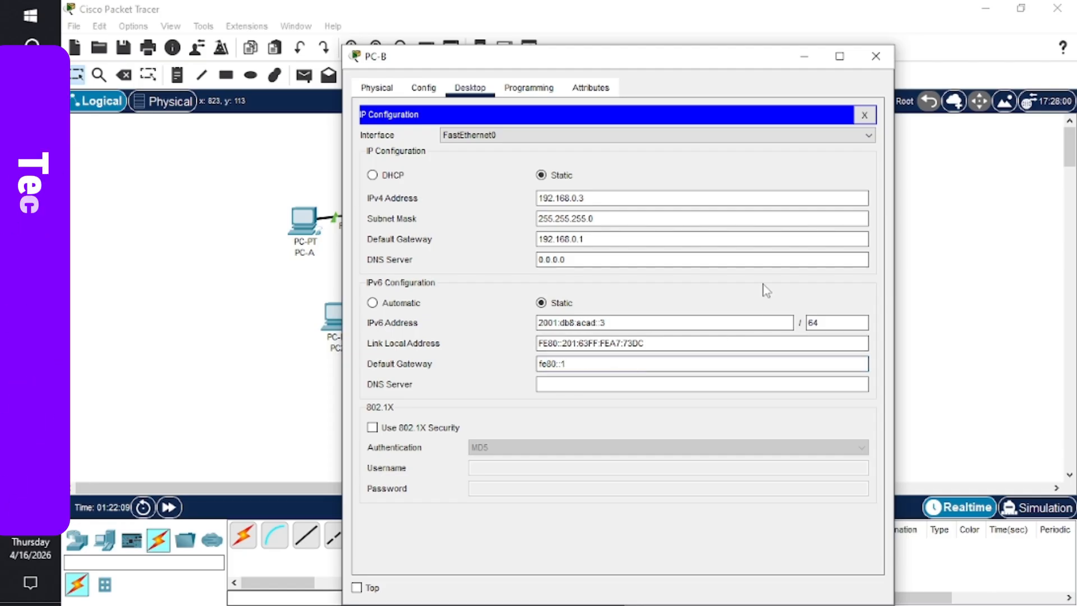
click(614, 323)
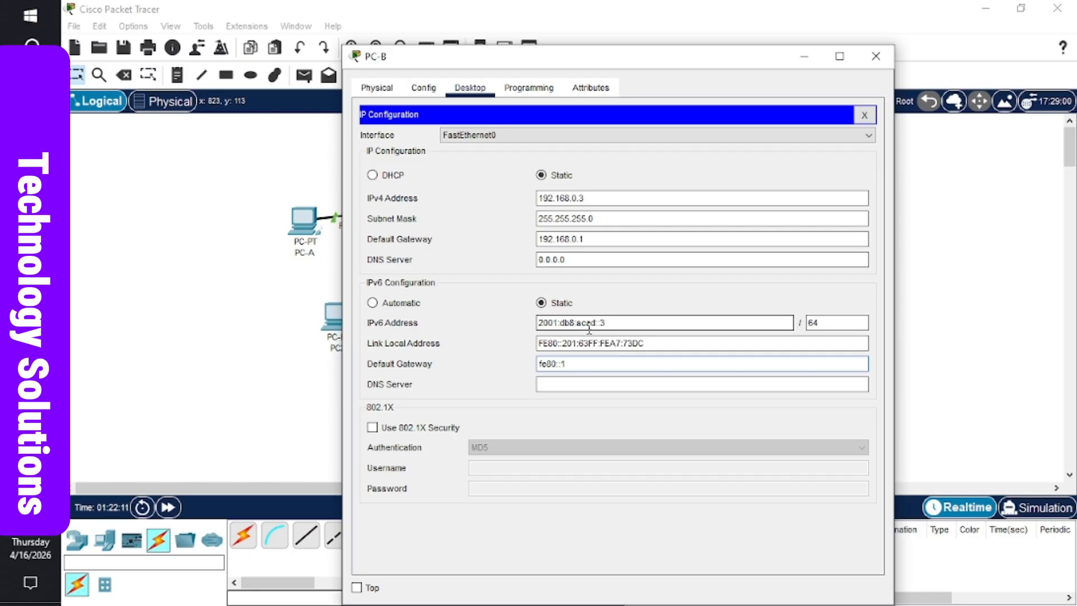
- Close PC-B's settings and change PC-A's IPv6 address ending from ::1 to ::3
click(876, 56)
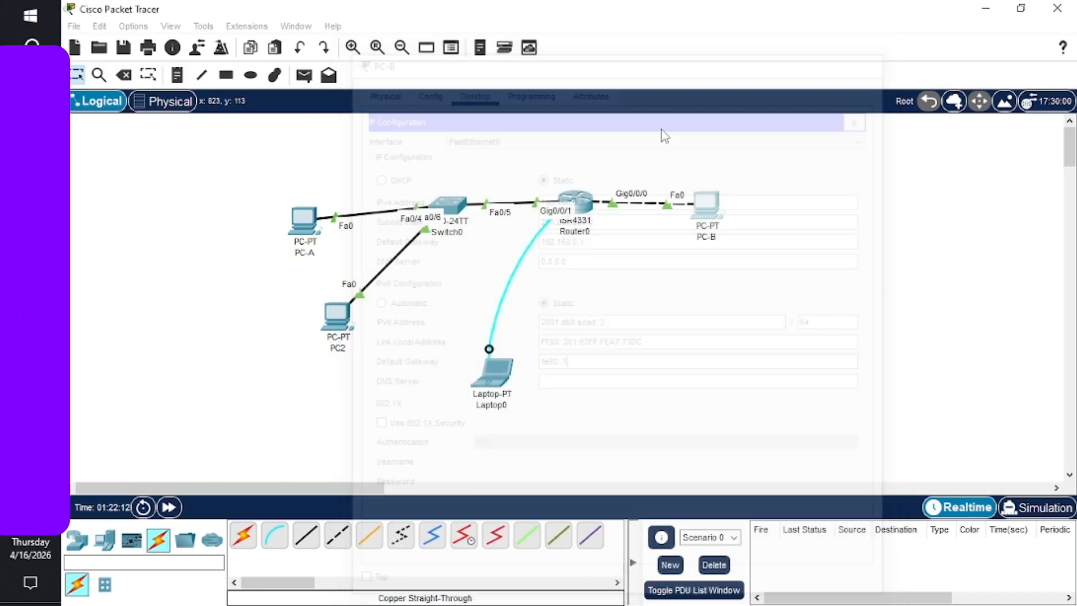
click(303, 227)
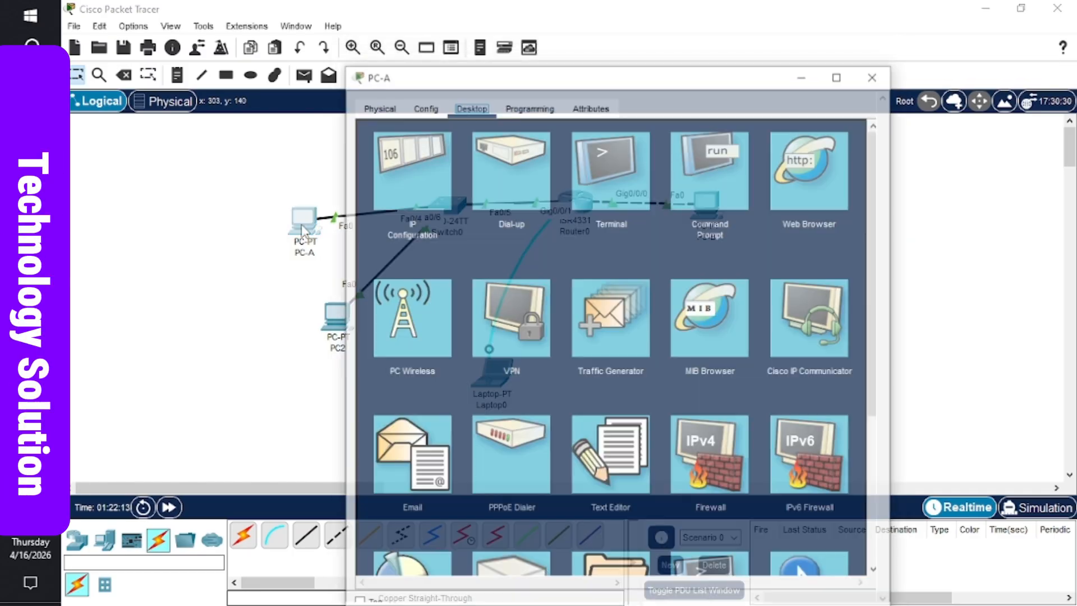
click(432, 160)
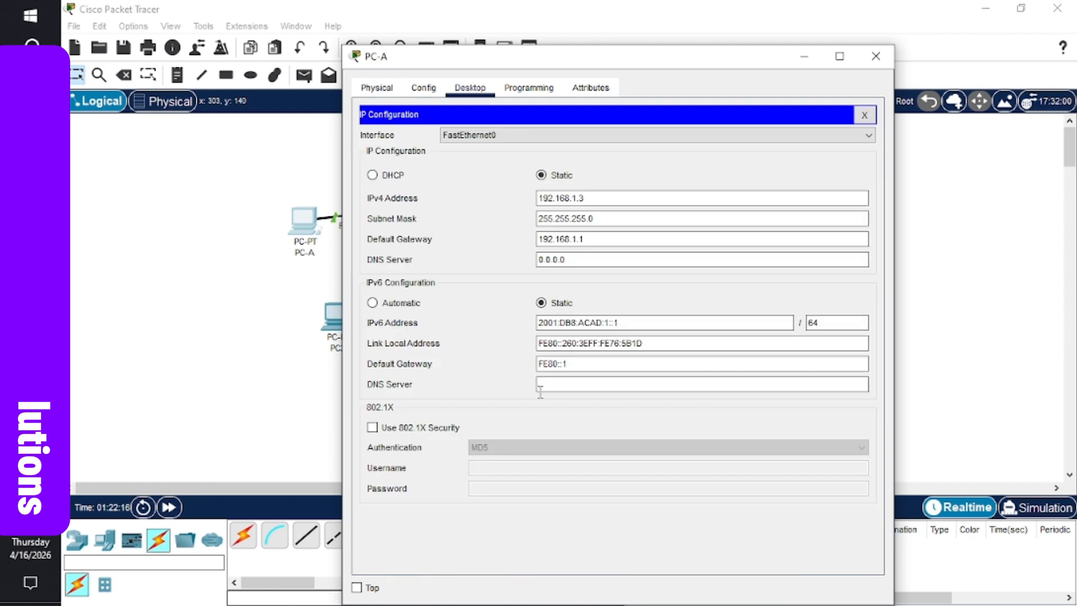
click(624, 325)
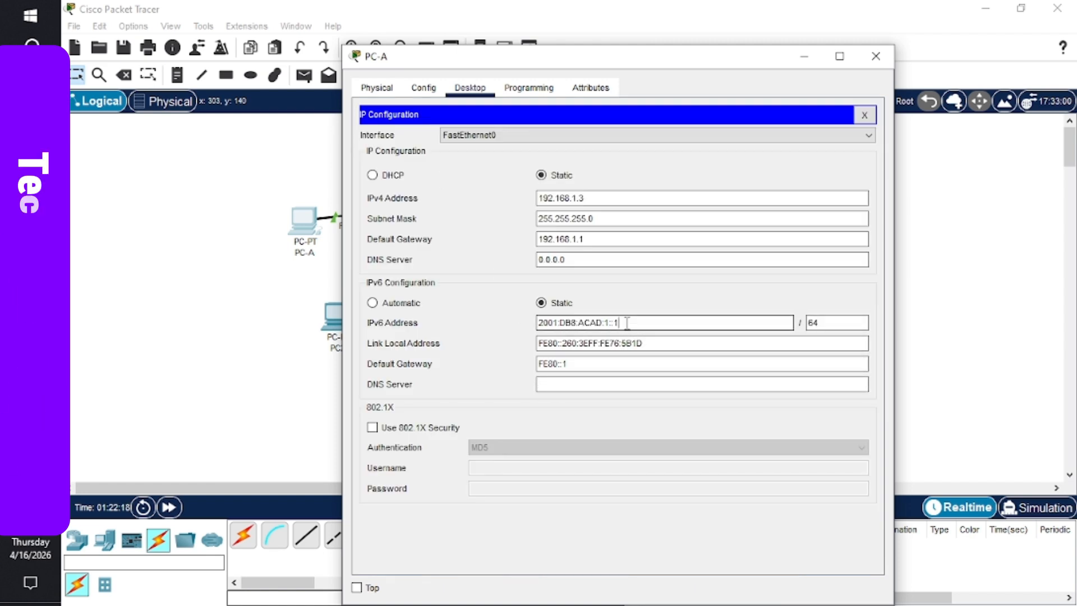
key(BackSpace)
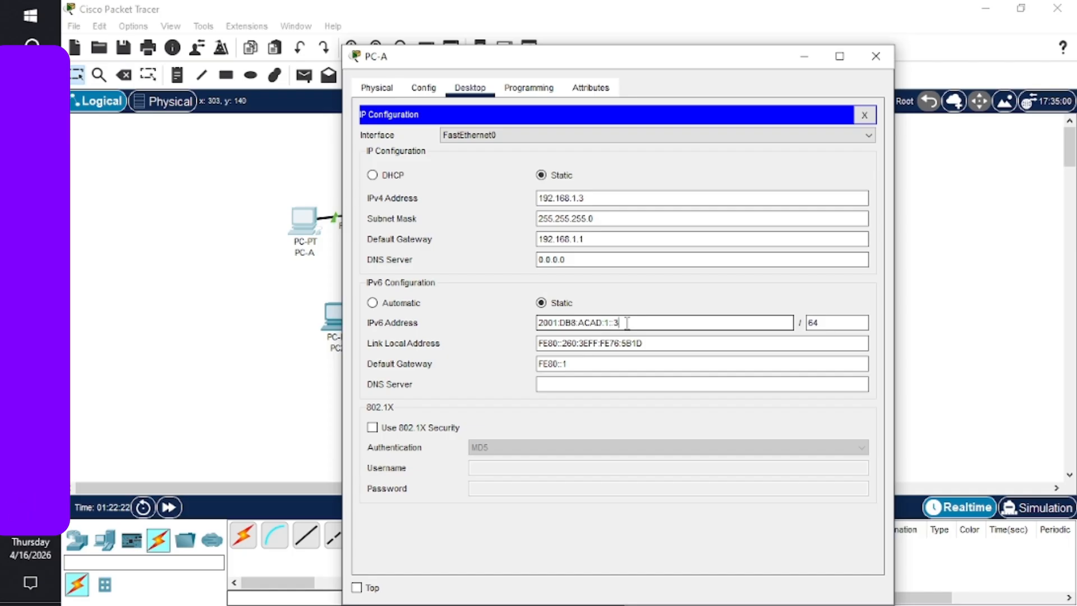
click(873, 66)
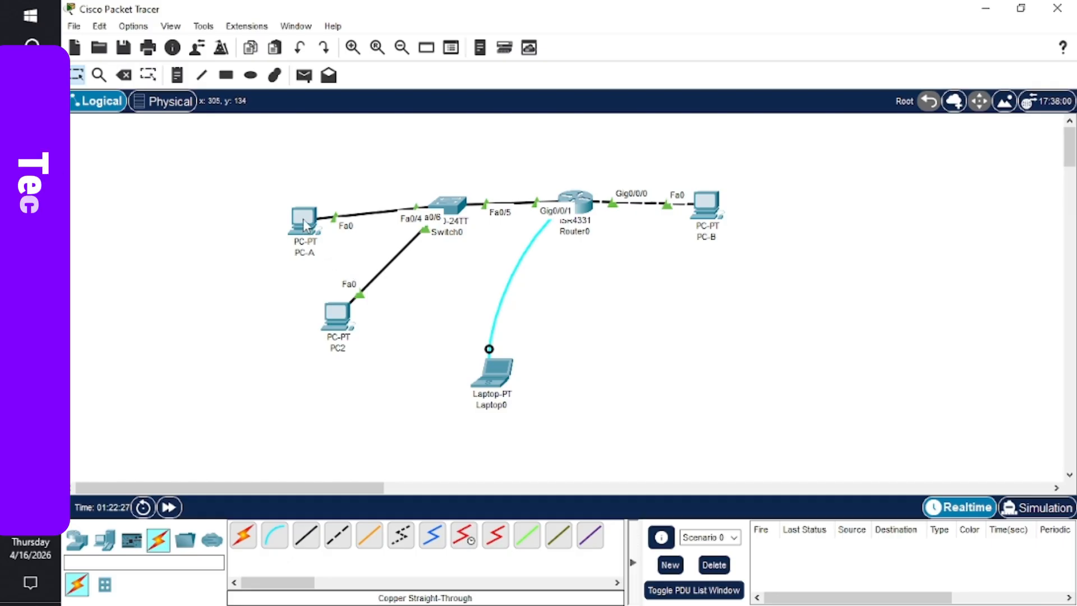
- Open PC-A's command prompt maximized to full screen
mouse_move(303, 224)
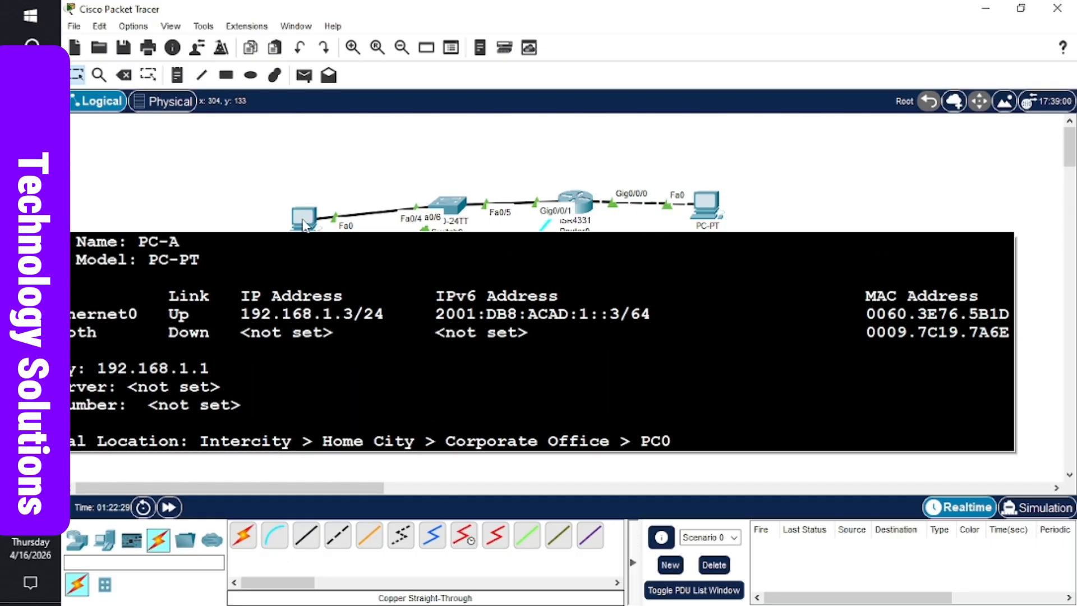
click(303, 221)
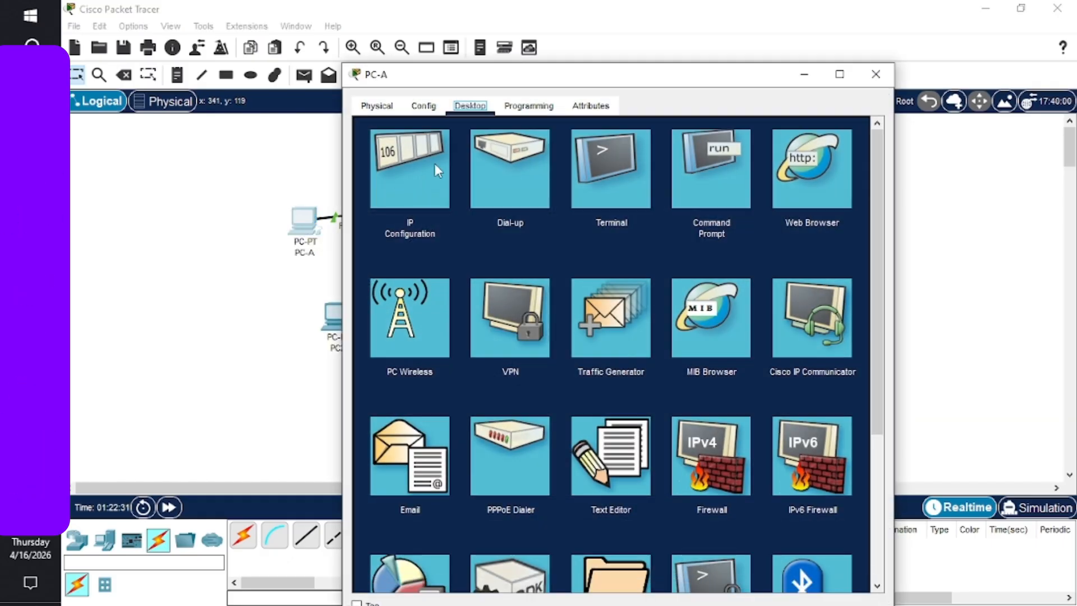
click(713, 185)
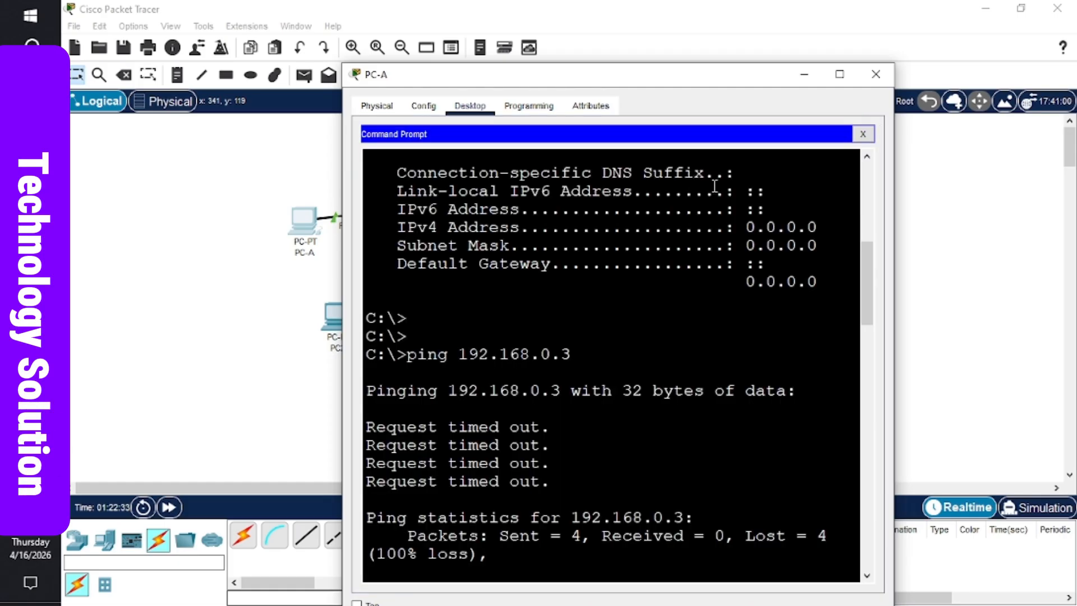
click(844, 73)
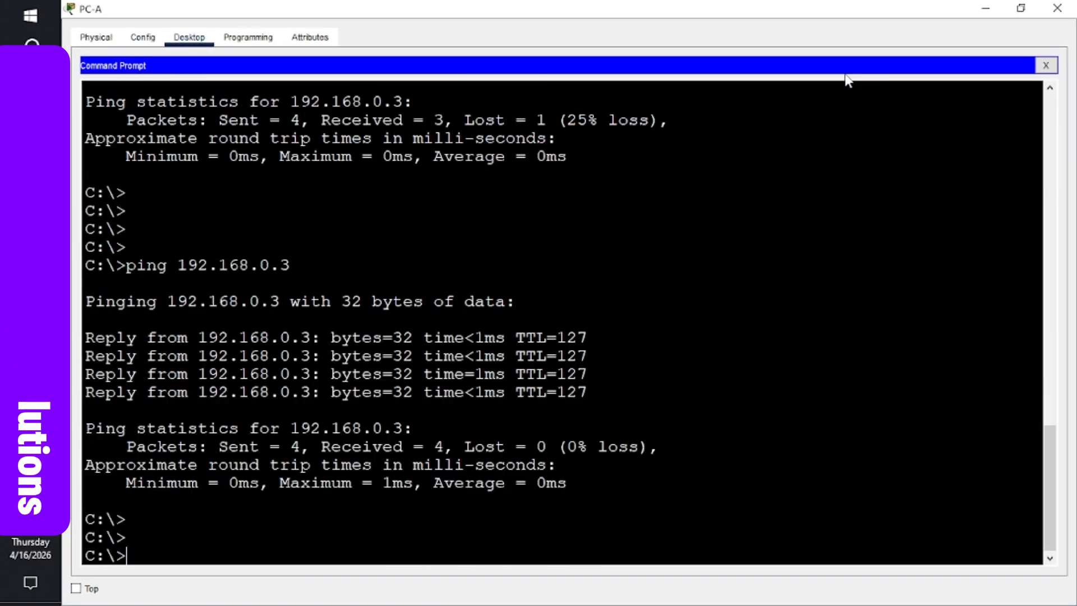
- Type the command 'ping 2001:db8:acad::3' at a fresh prompt
key(Return)
text(ping )
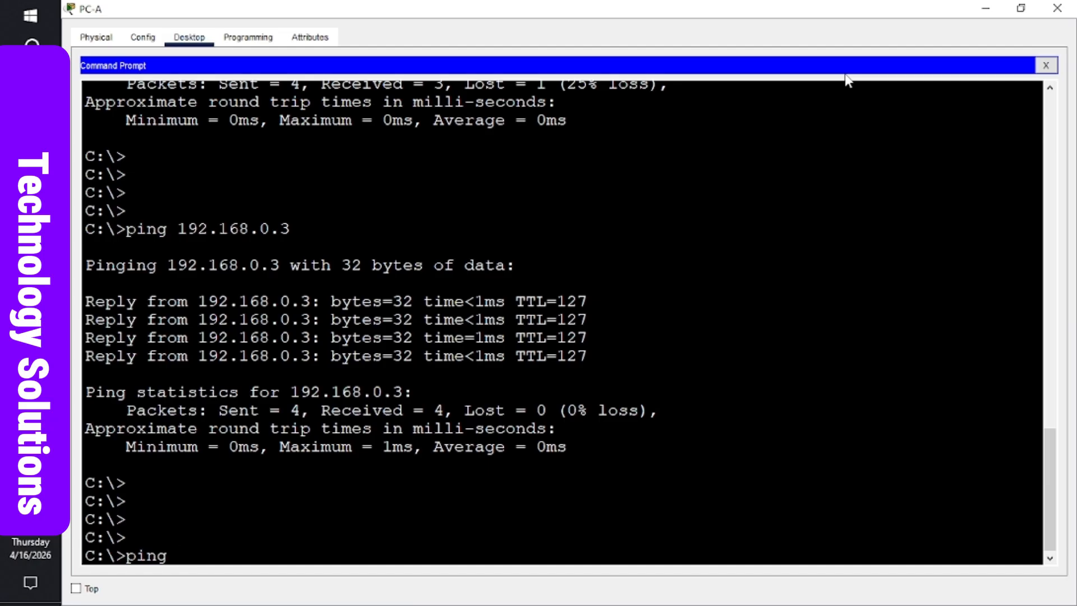
text(2)
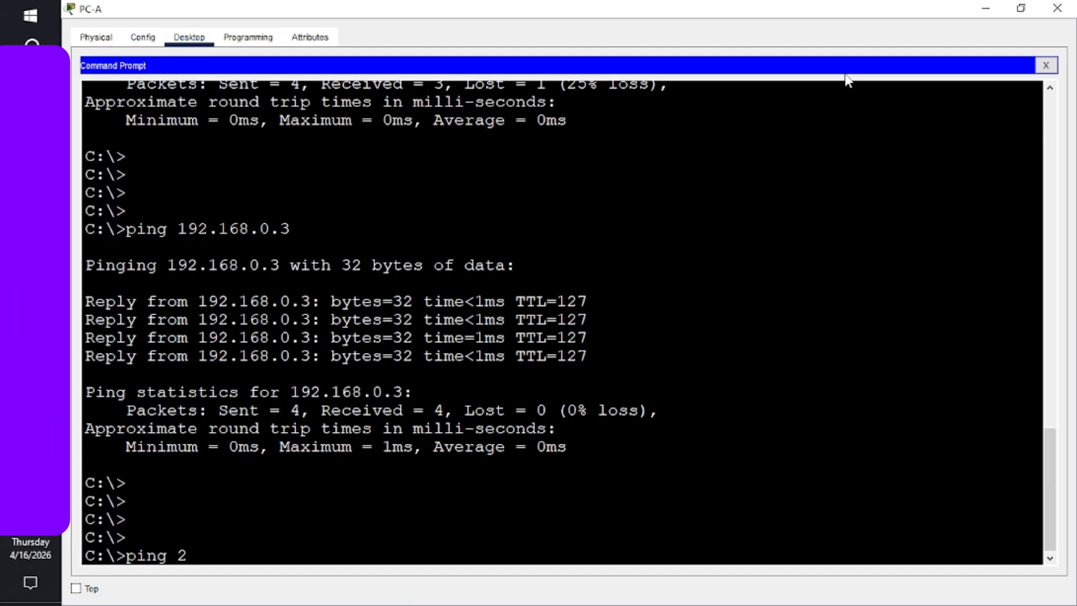
text(001)
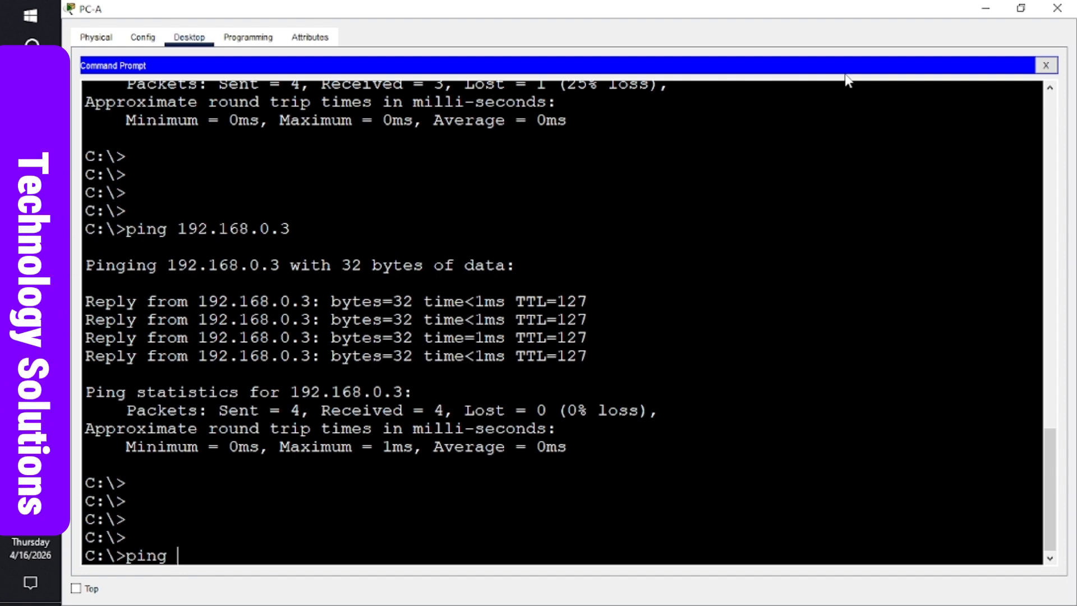
text(p)
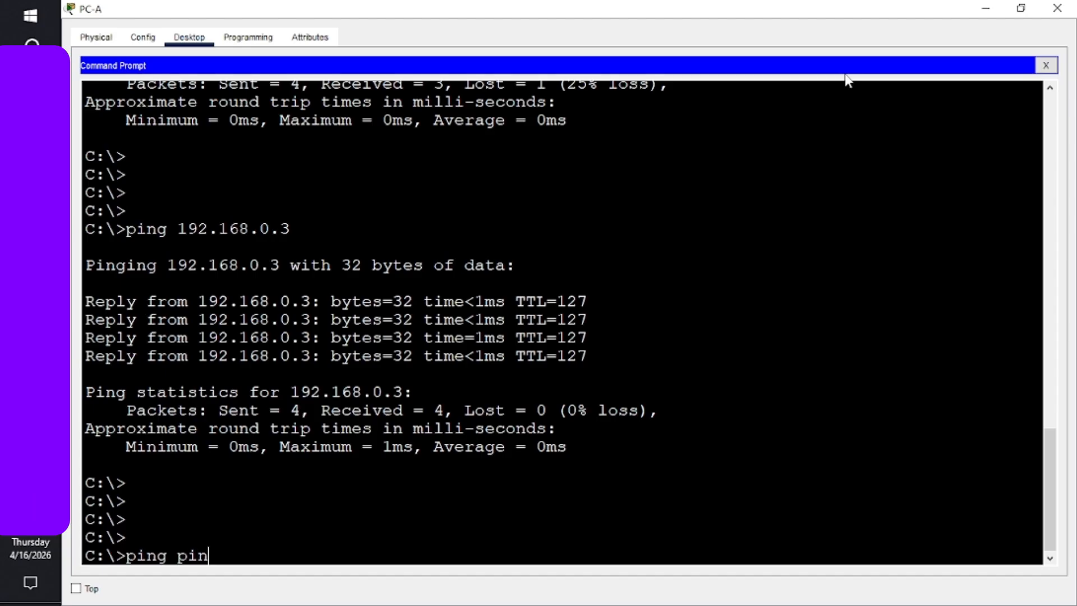
key(BackSpace)
key(BackSpace)
key(BackSpace)
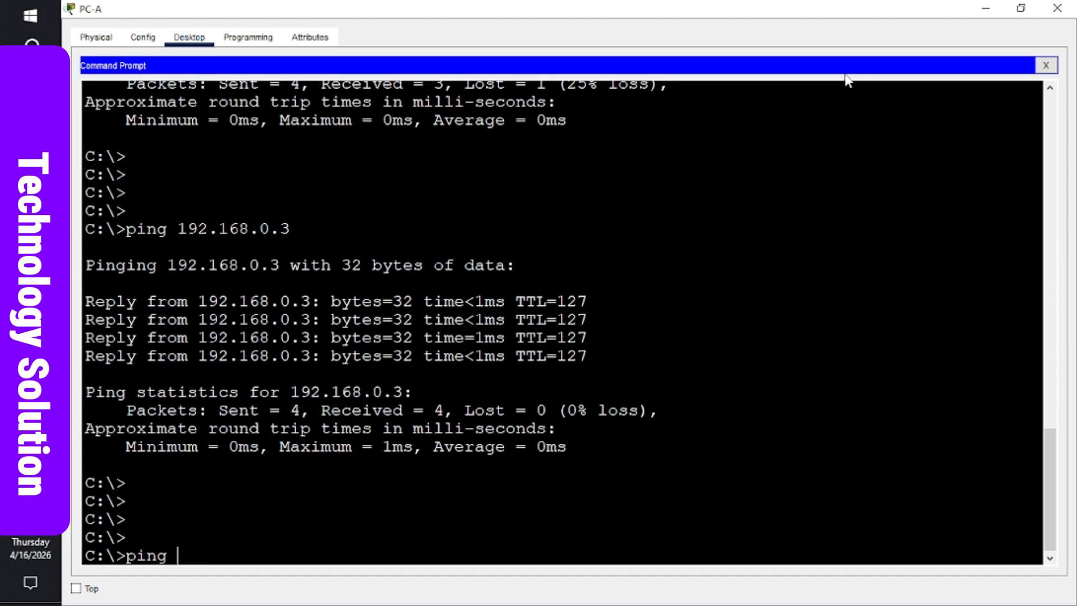
text(2001)
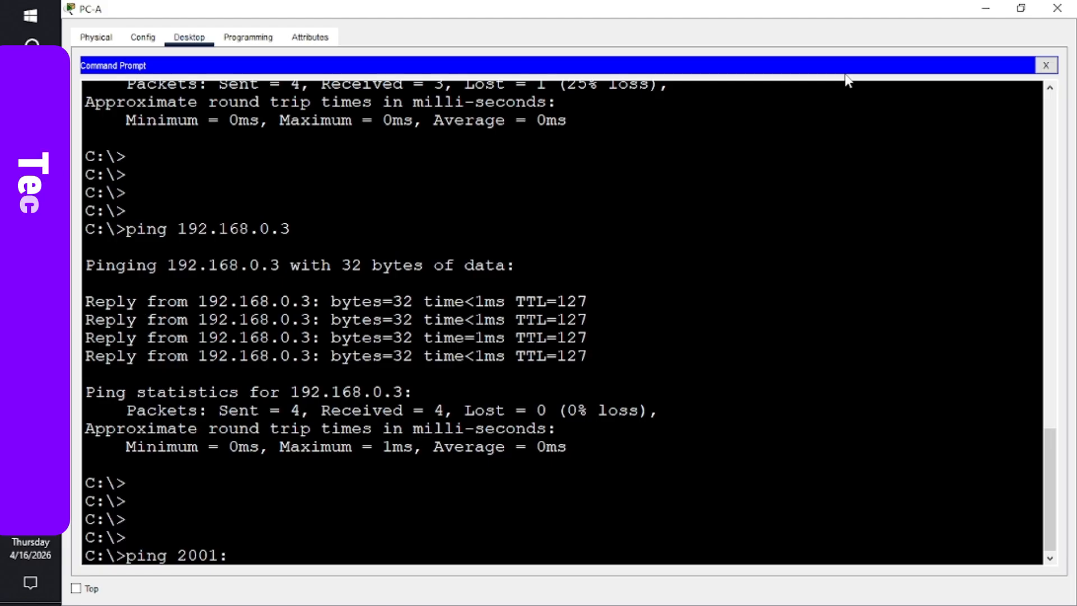
text(:d)
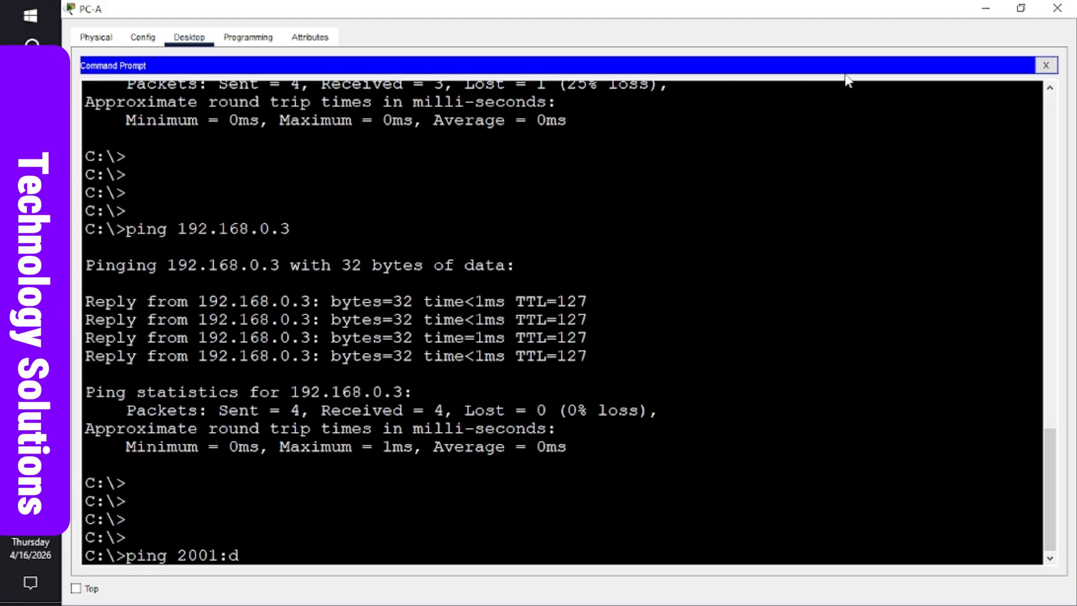
text(b8)
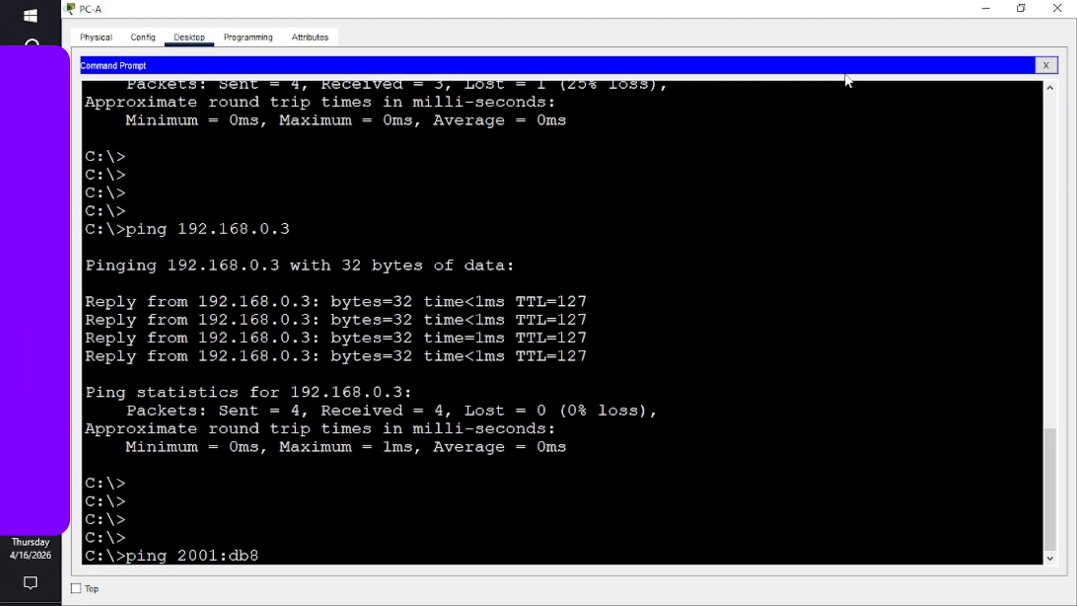
text(:)
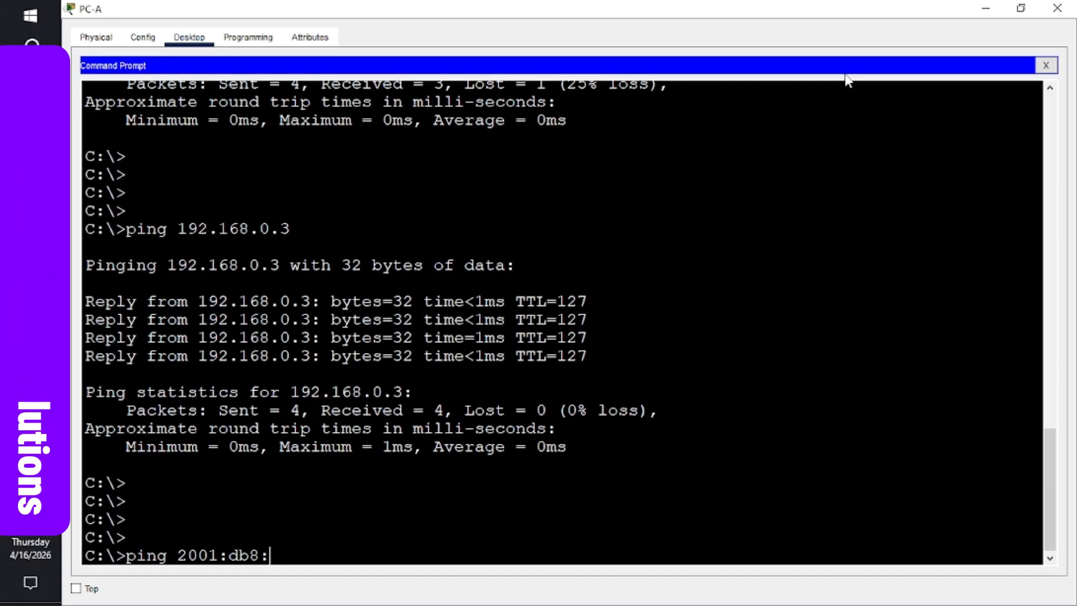
text(aca)
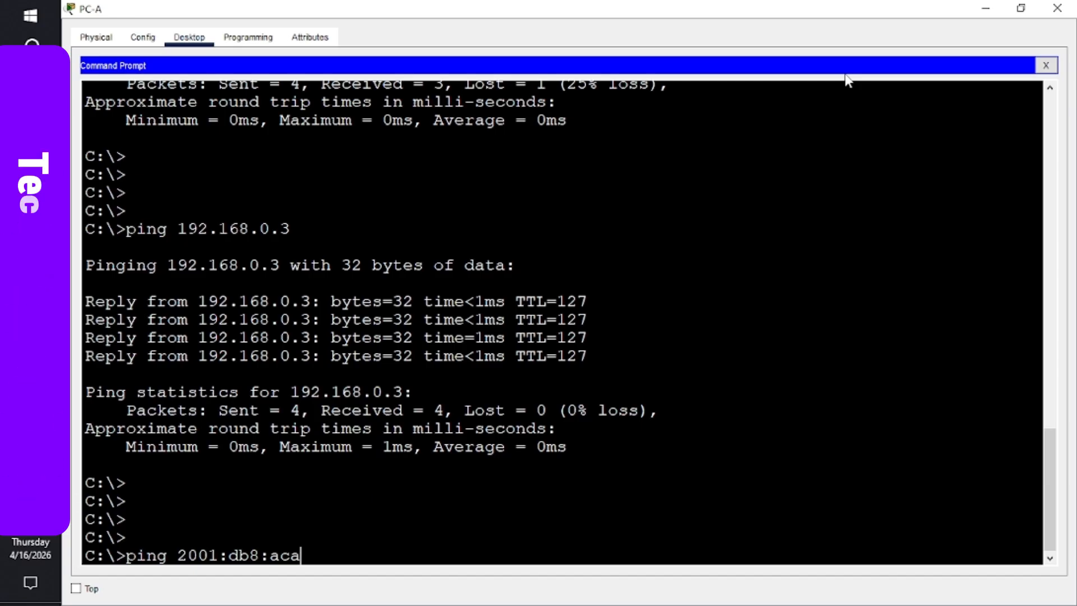
text(d::)
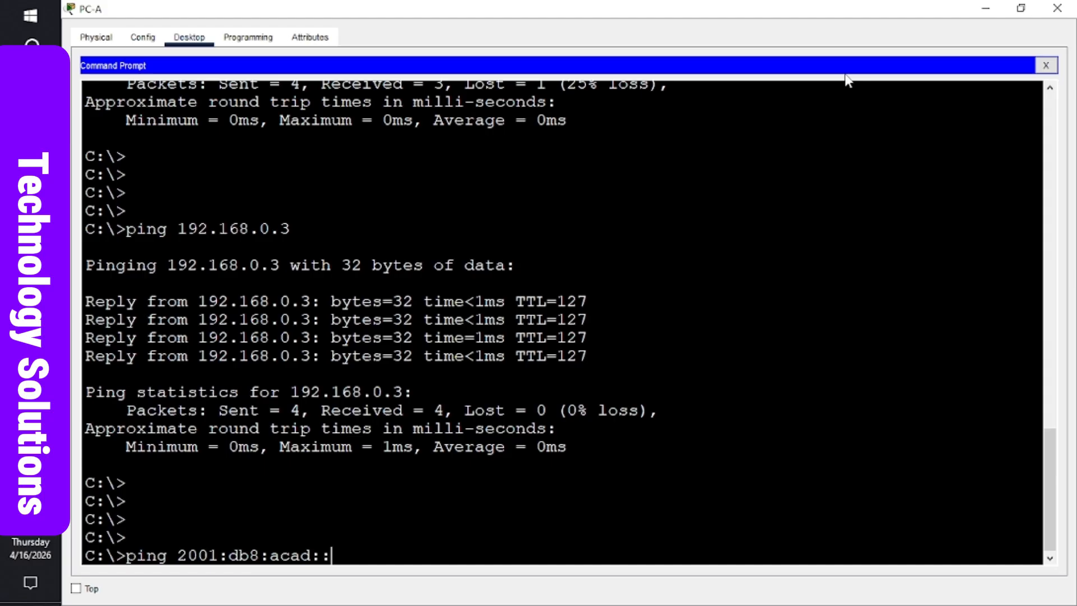
text(3)
- Run the ping to 2001:db8:acad::3; all four requests time out with 100% loss
key(Return)
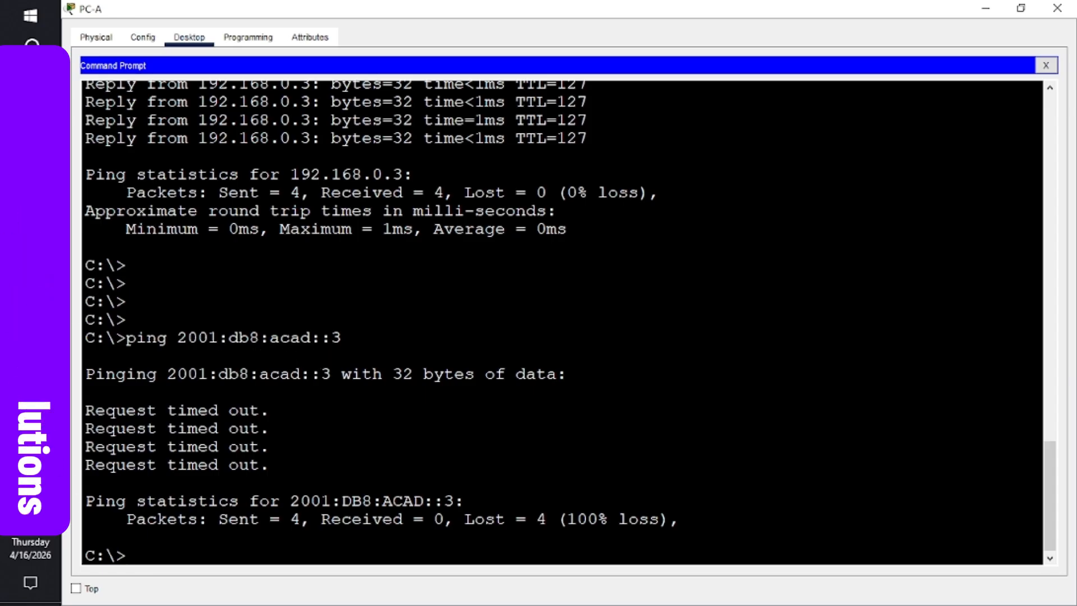
mouse_move(31, 337)
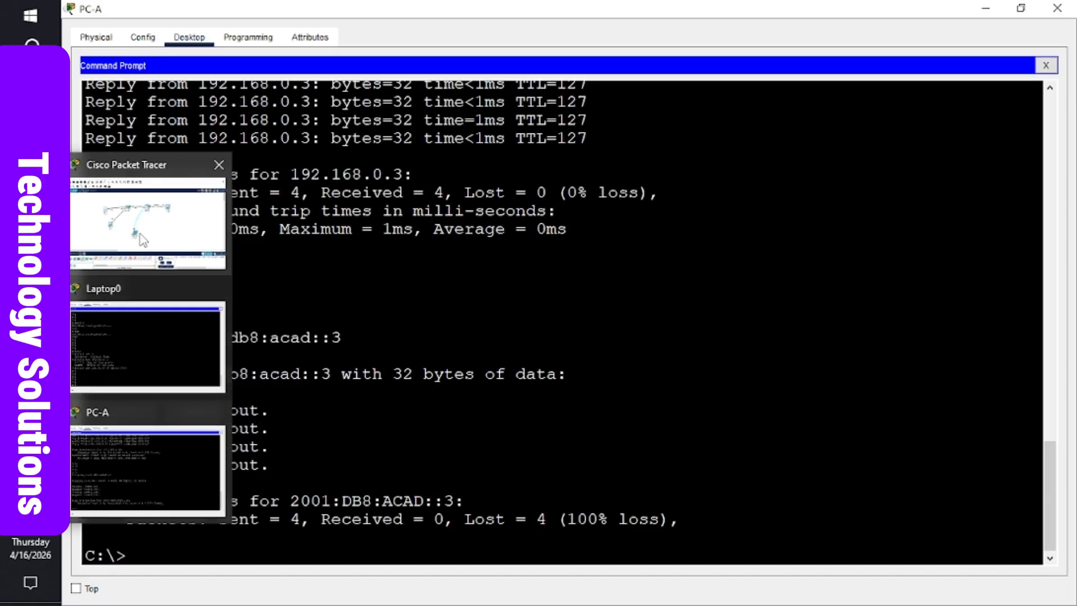
- Review PC-B's IPv6 settings, close them, and reopen Laptop0's console terminal to R1
click(147, 223)
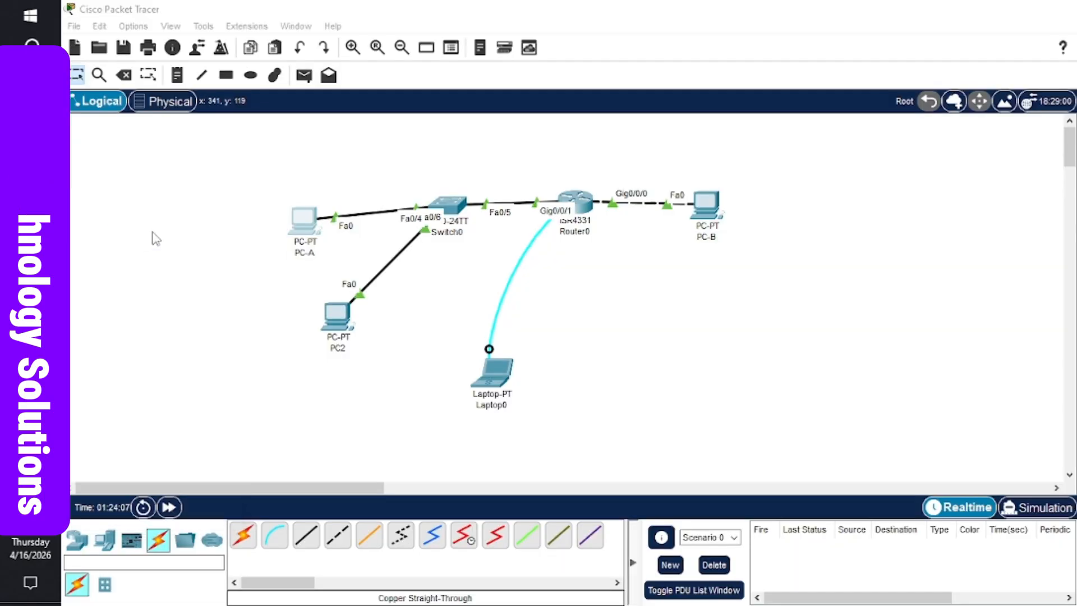
click(710, 211)
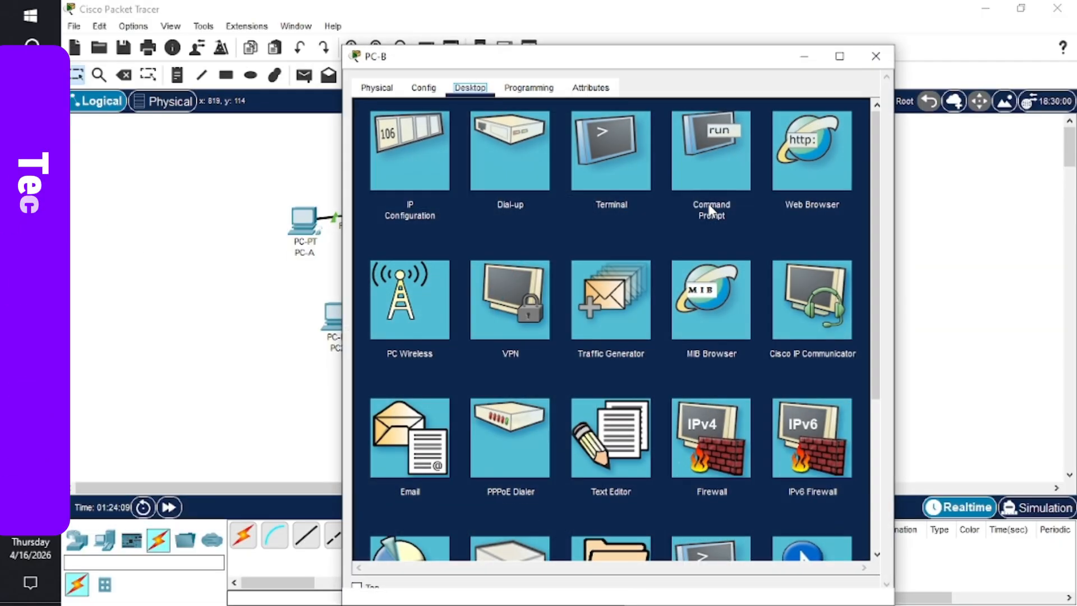
click(430, 173)
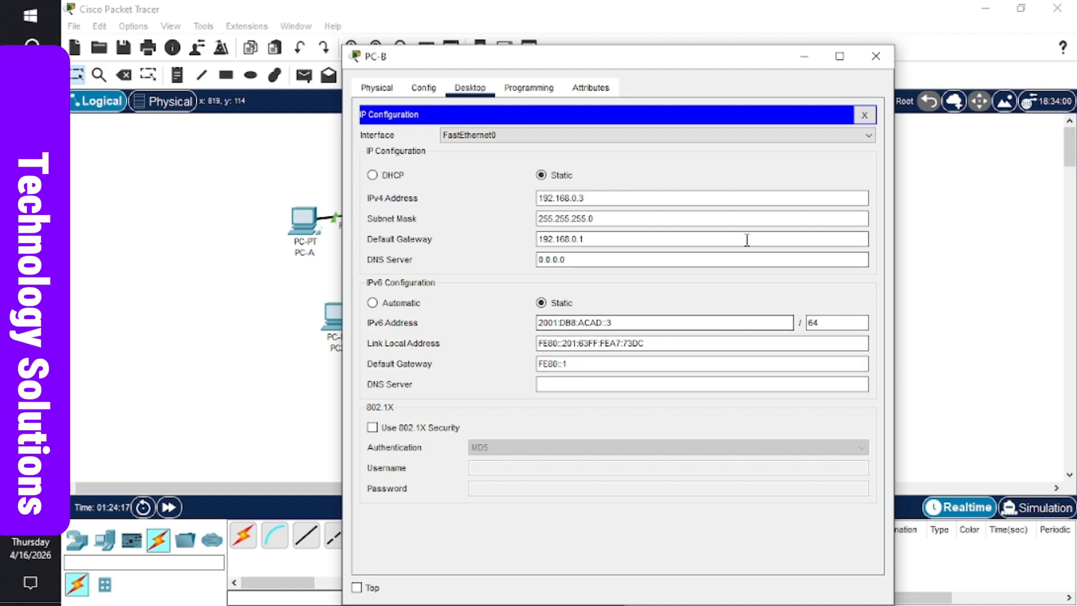
click(876, 57)
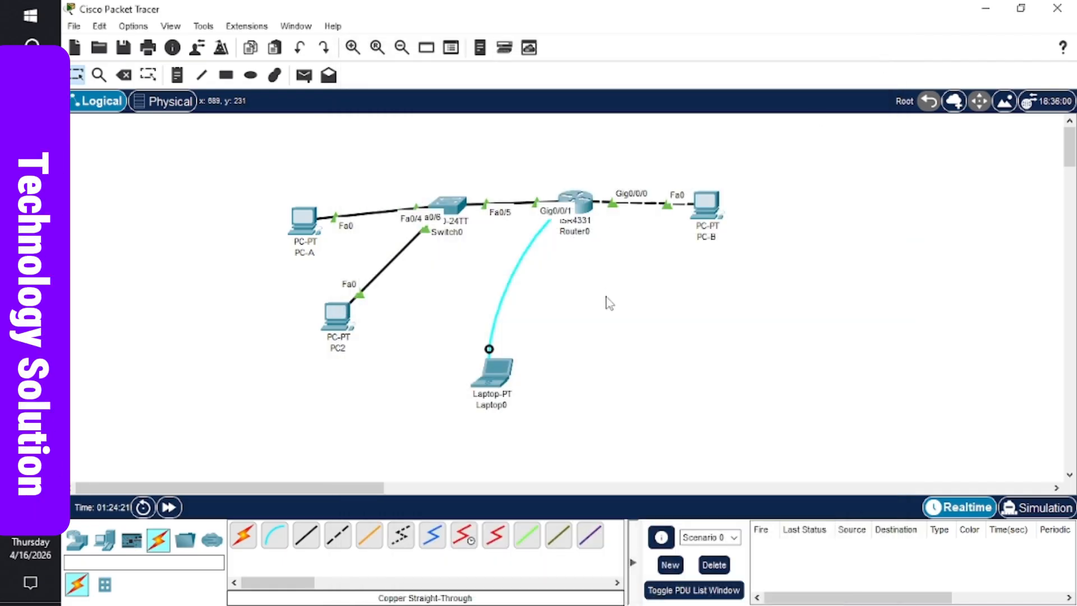
click(496, 371)
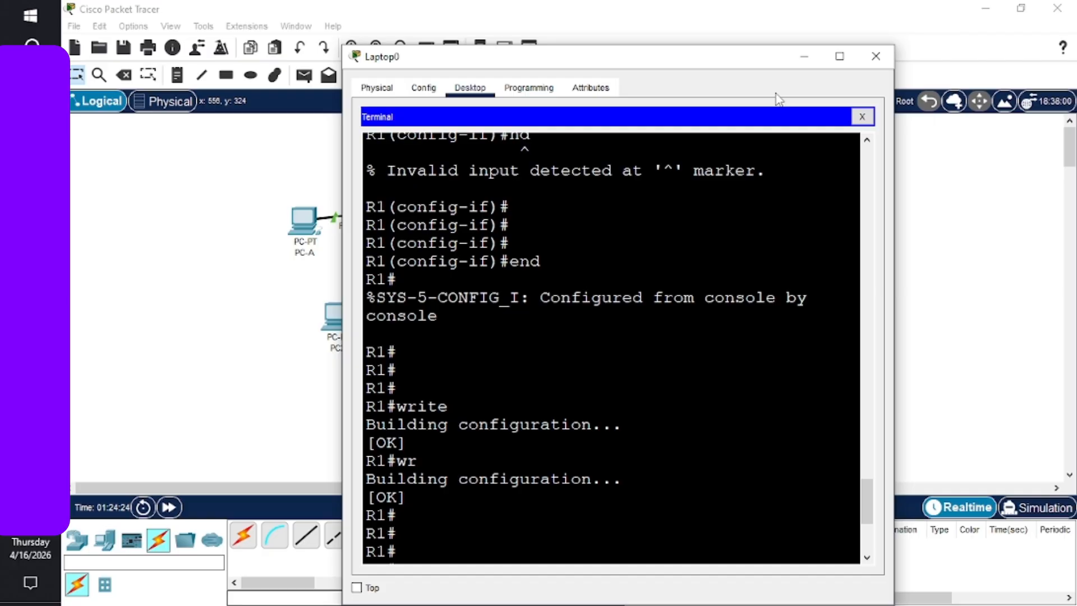
- Run 'show ip route' on R1, listing 192.168.0.0/24 and 192.168.1.0/24 with no gateway of last resort
click(839, 56)
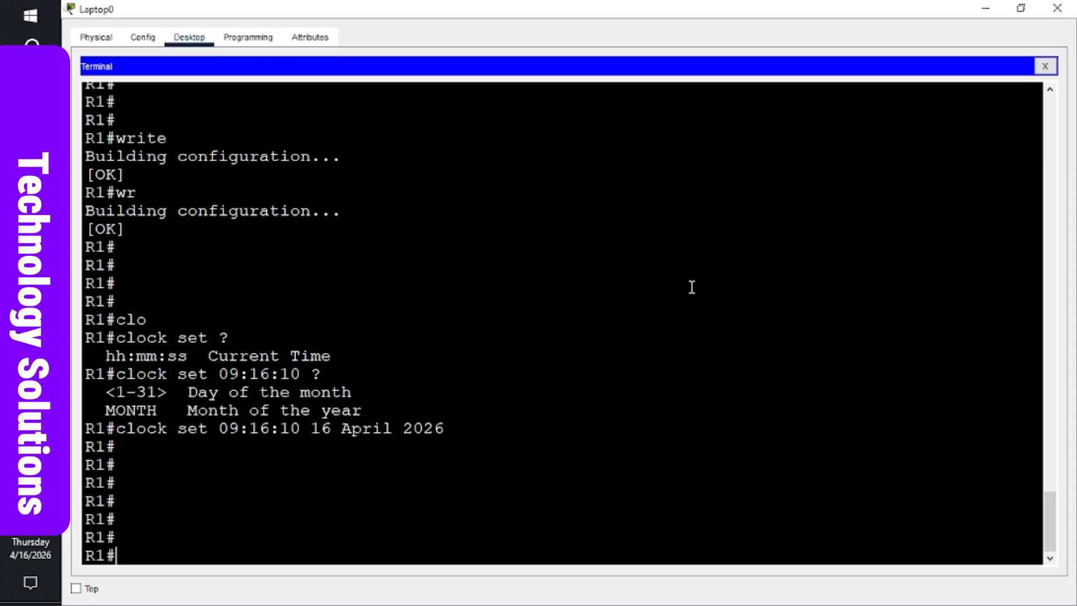
key(Return)
key(Return)
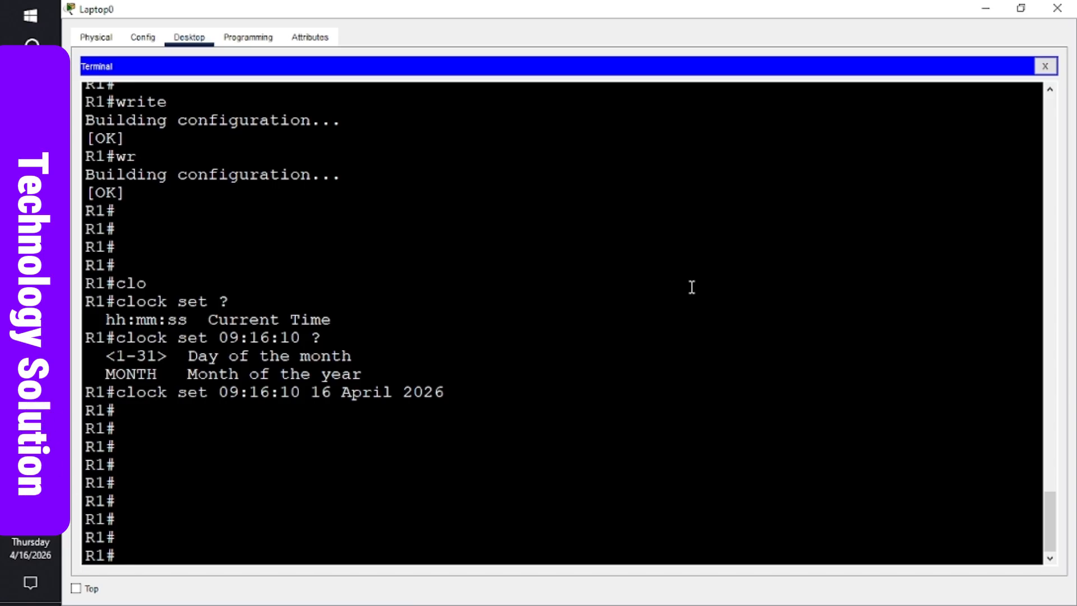
text(sho)
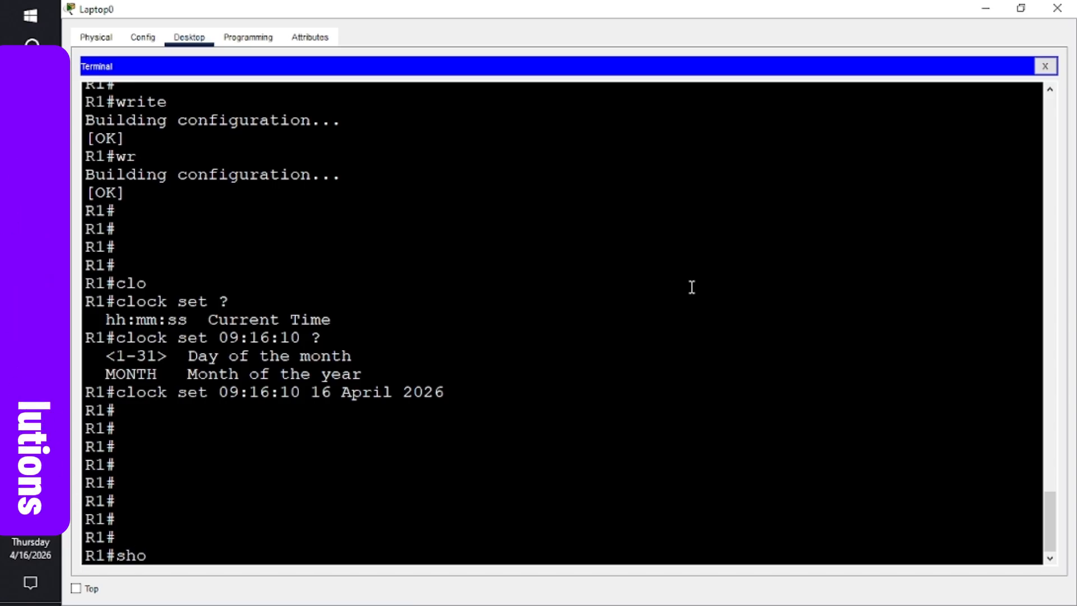
text(w)
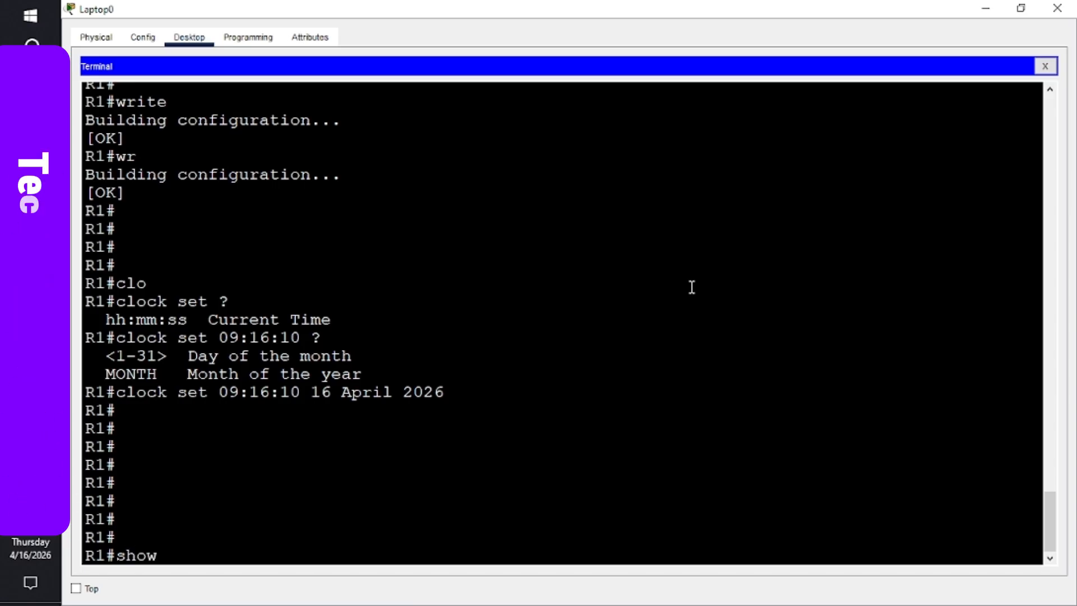
text( ip route)
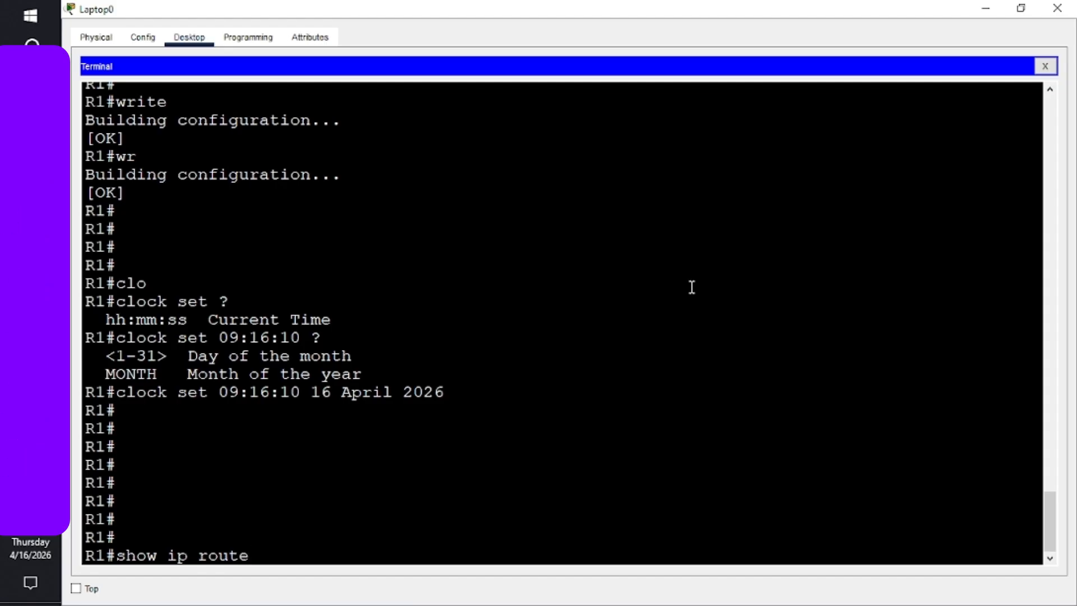
key(Return)
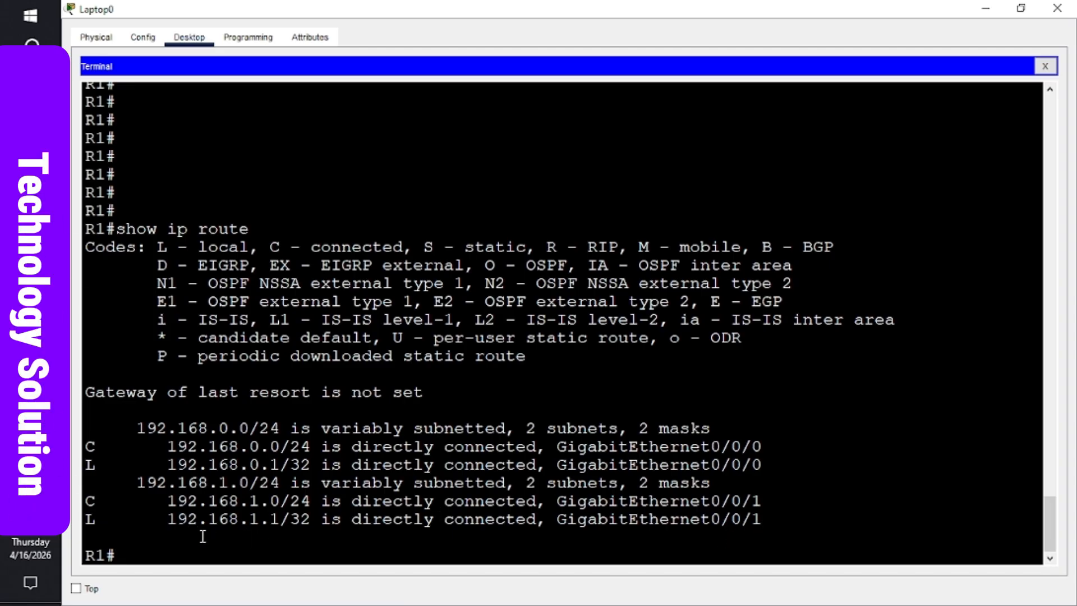
key(Return)
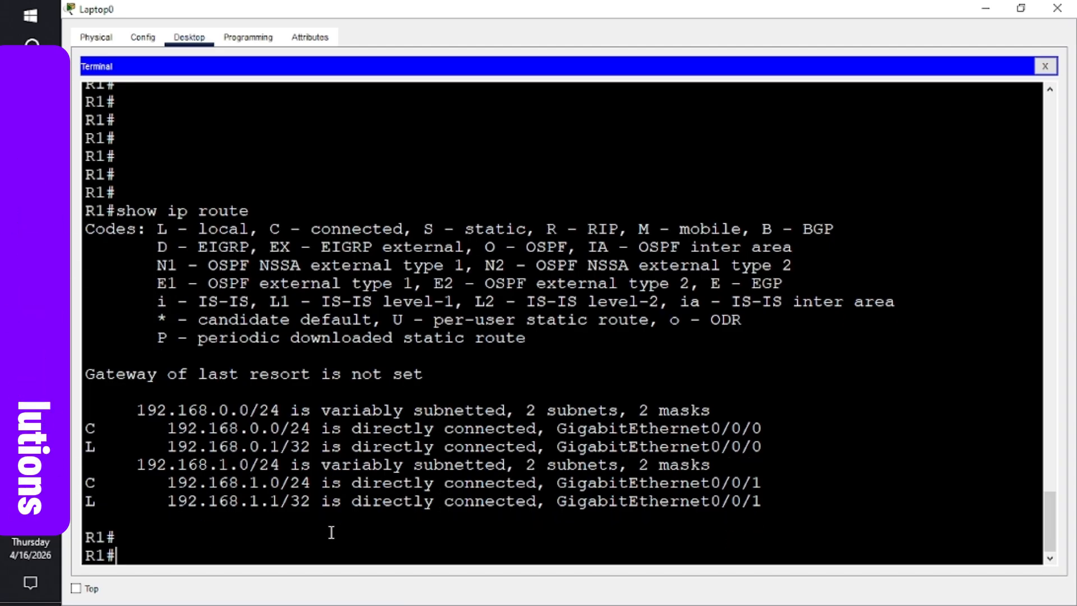
key(Return)
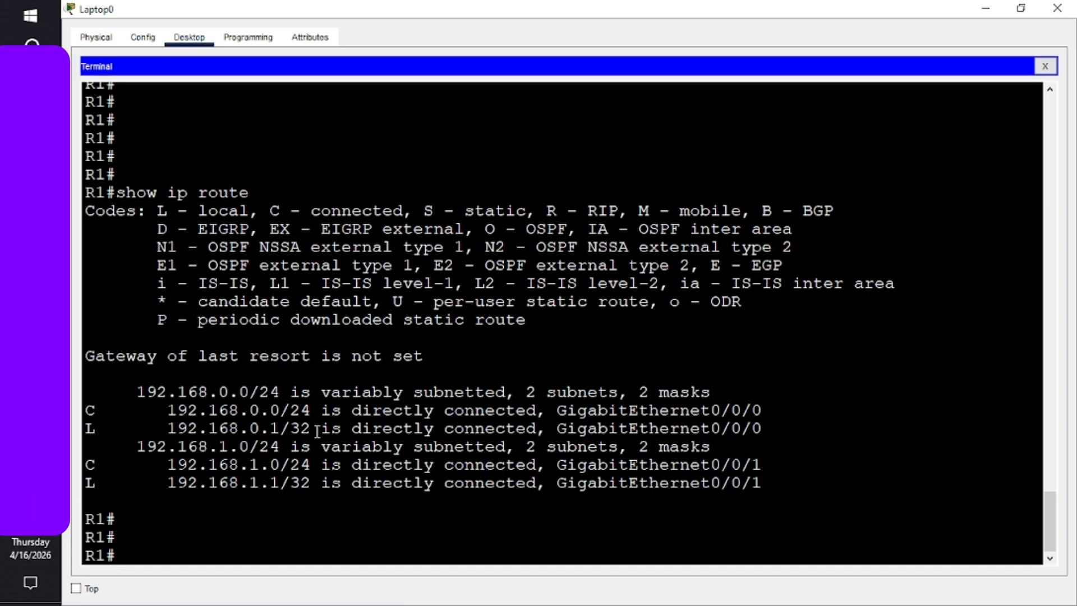
- Run 'show ipv6 route' on R1, showing connected 2001:DB8:ACAD::/64 and 2001:DB8:ACAD:1::/64 networks
key(Return)
text(show ip route)
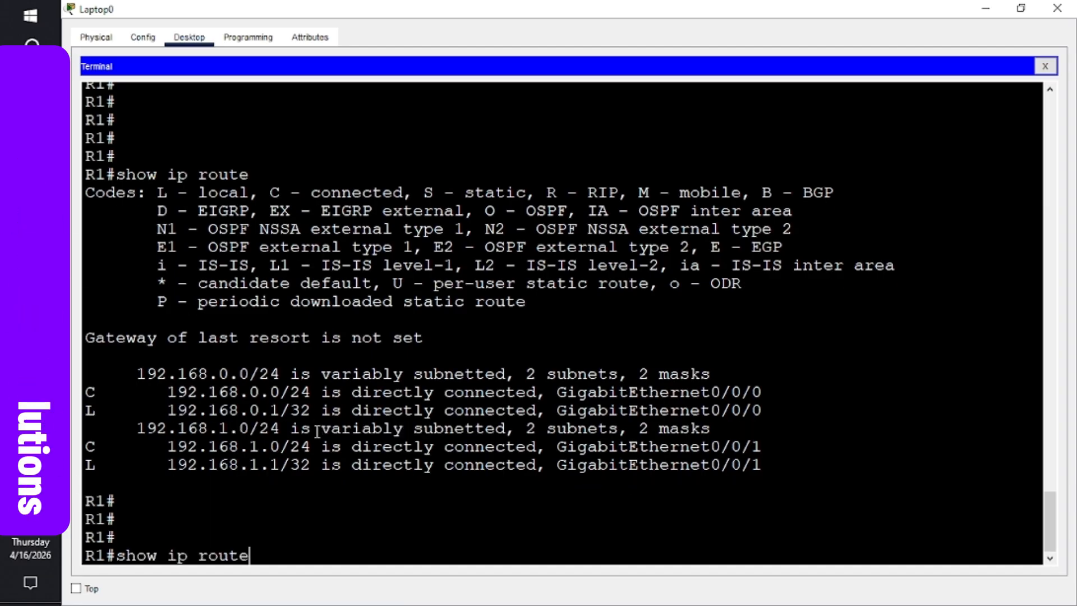
key(Left)
key(Left)
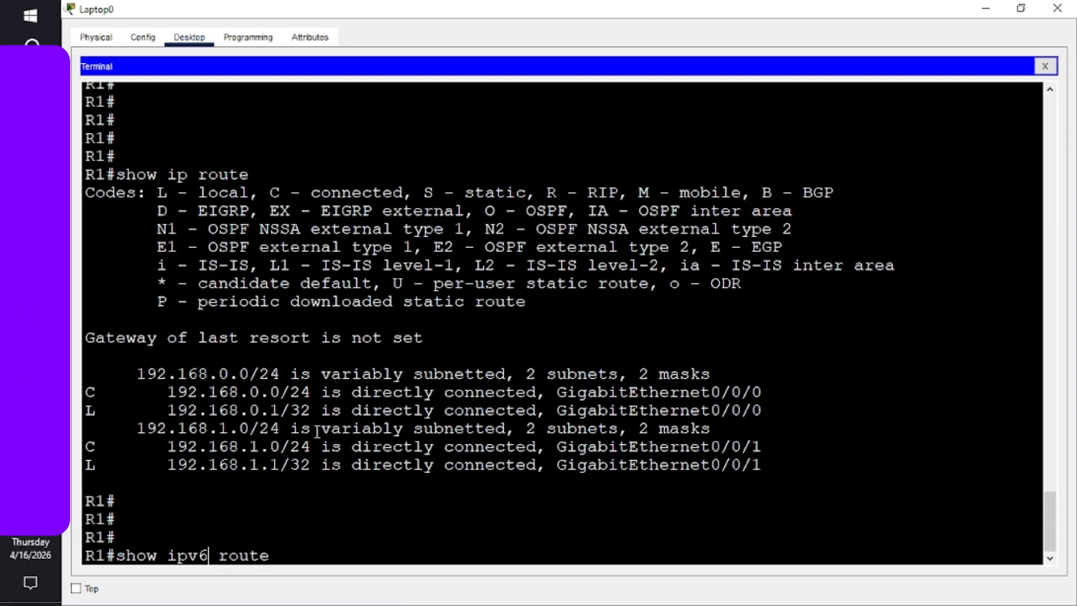
key(Return)
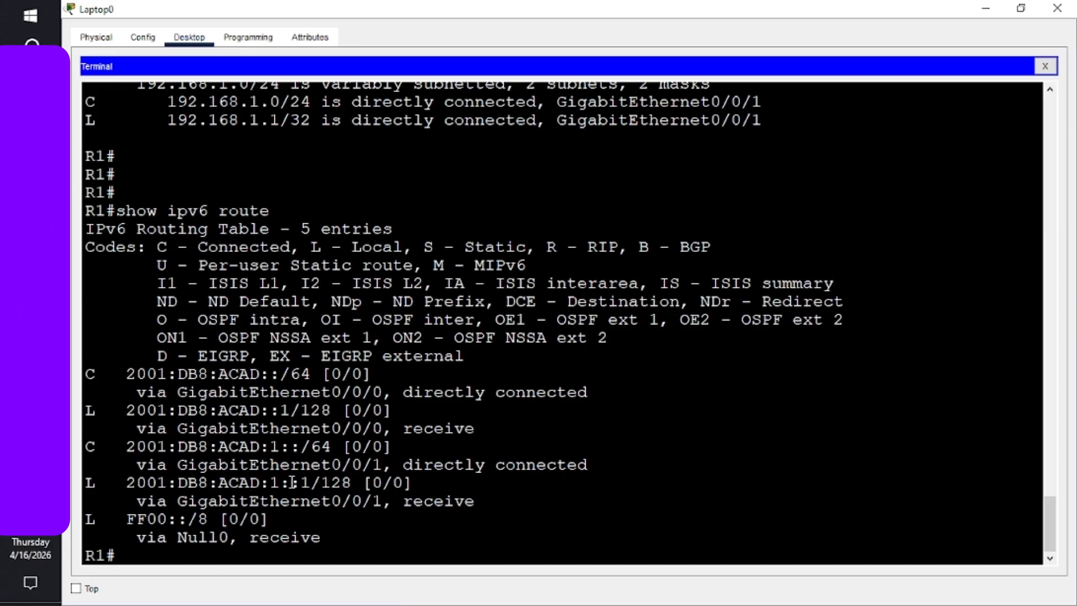
key(Return)
key(Return)
key(Return)
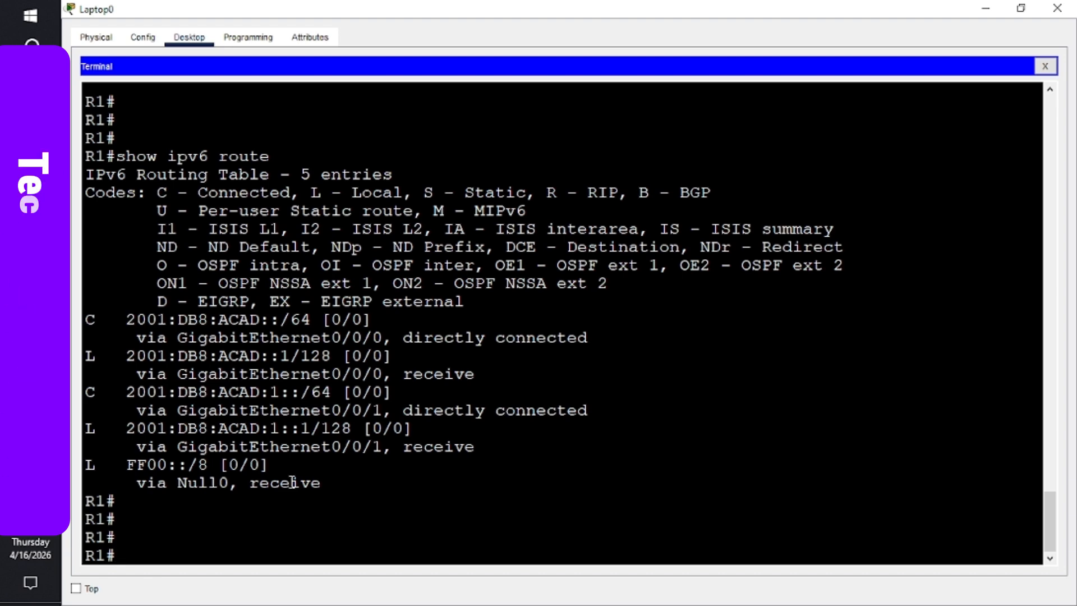
- Enter configure terminal and apply 'ipv6 unicast-routing' on R1
text(con)
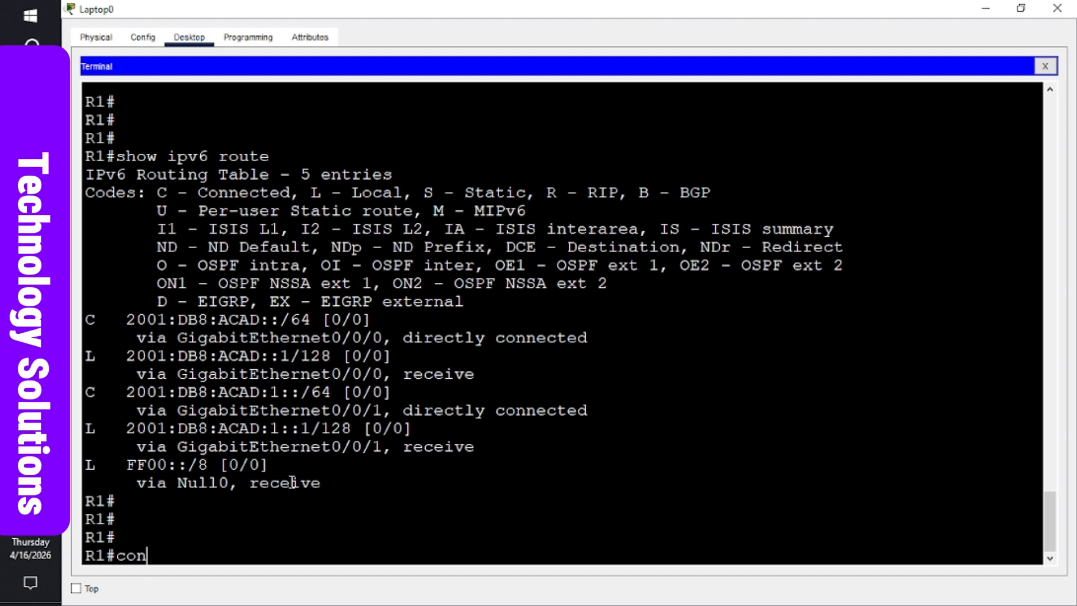
text(figu)
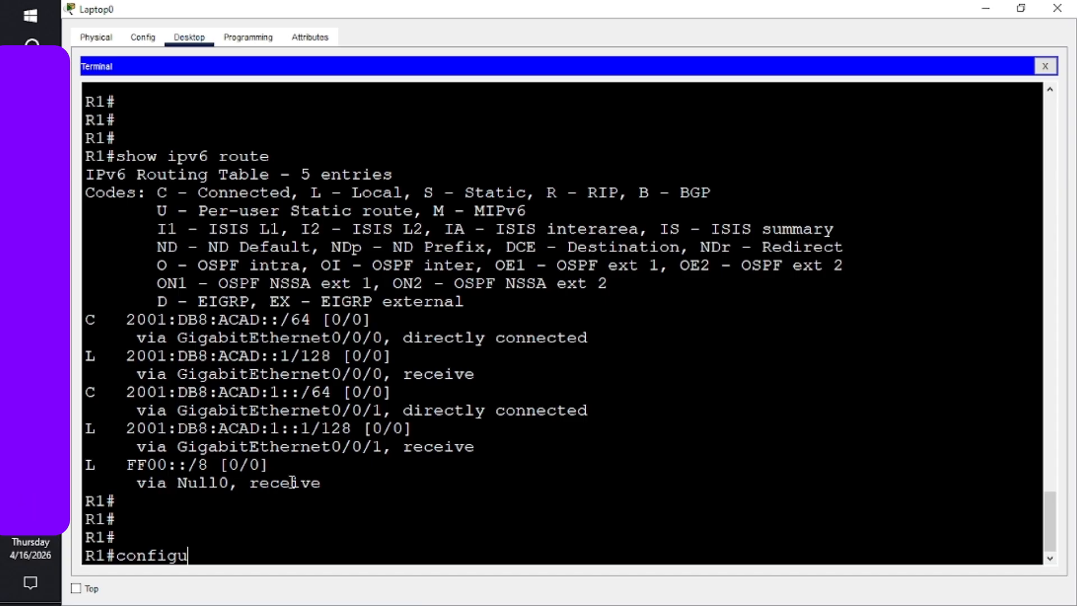
text(re te)
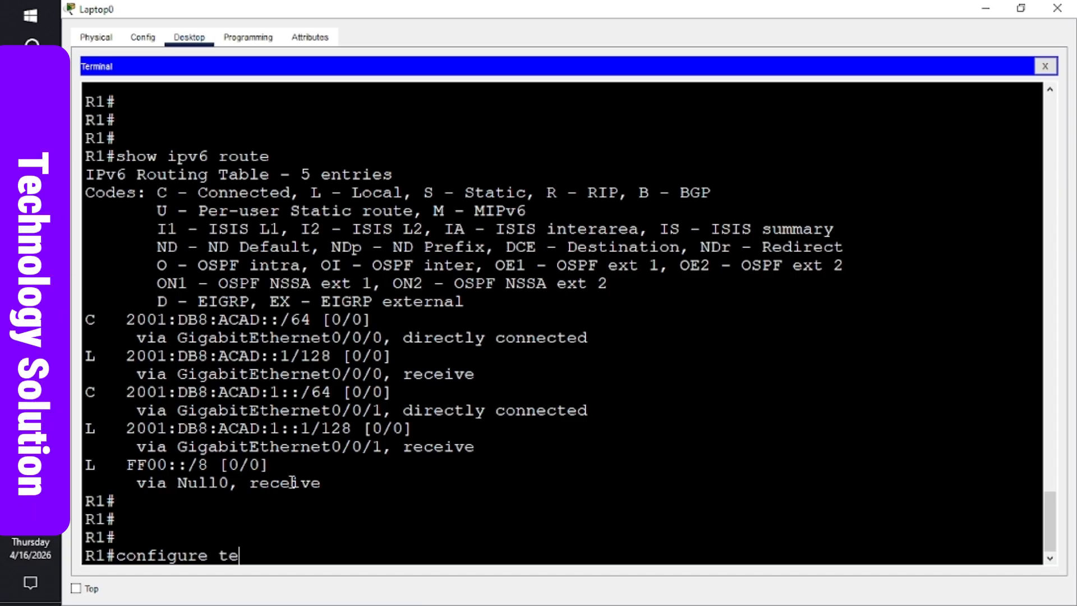
text(rminal)
key(Return)
key(Return)
key(Return)
key(Return)
key(Return)
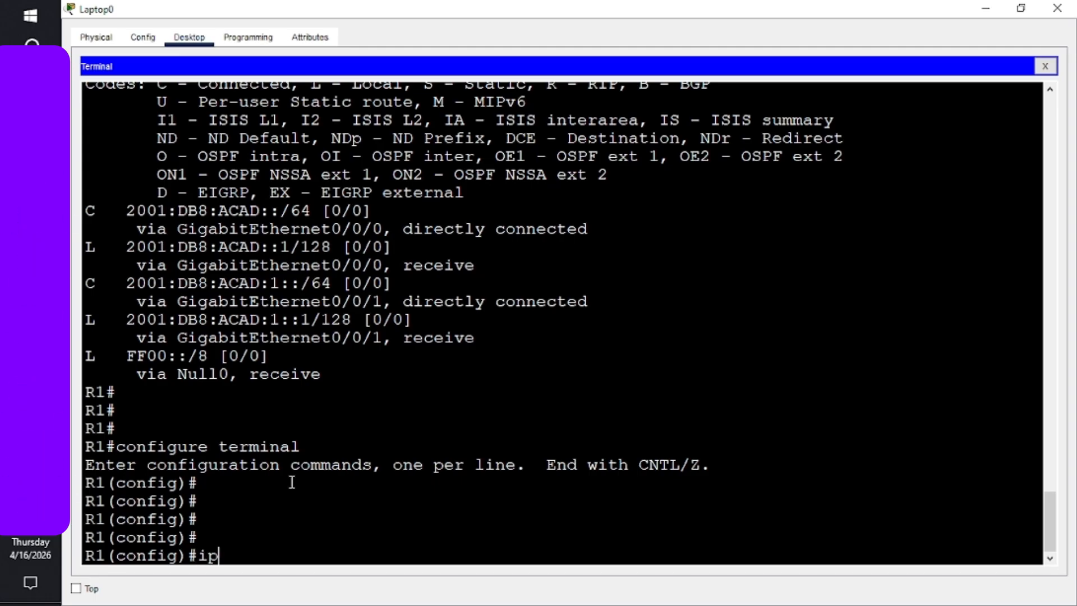
text(ipv)
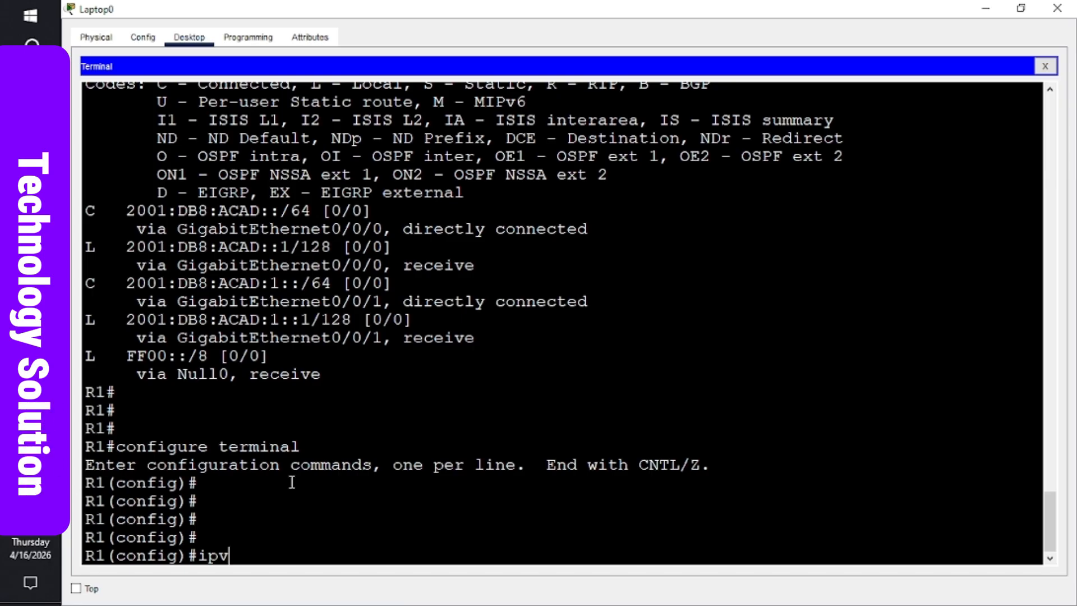
text(6 uni)
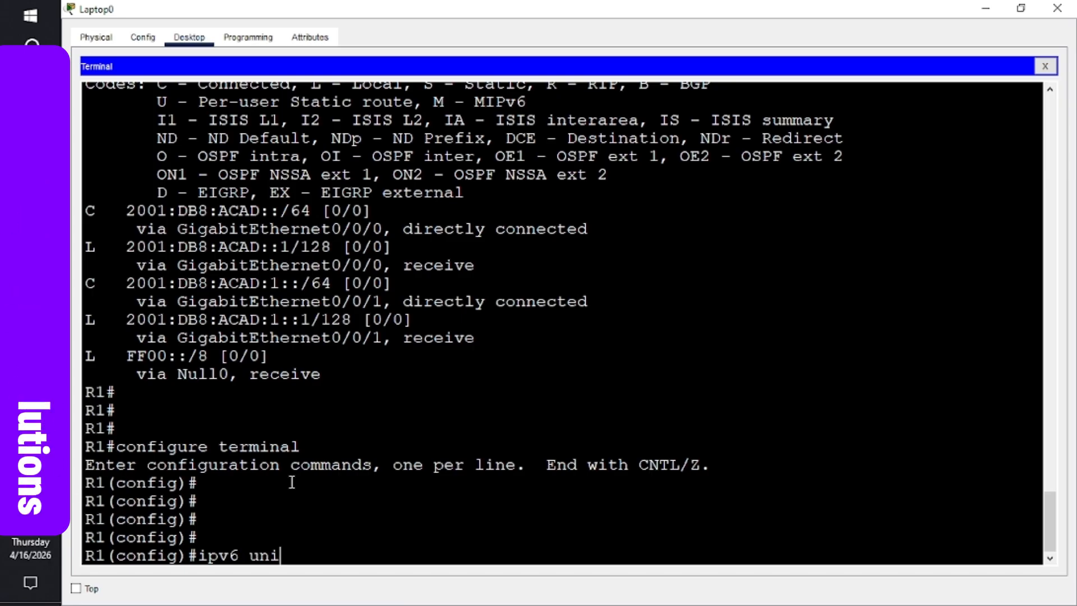
text(cast)
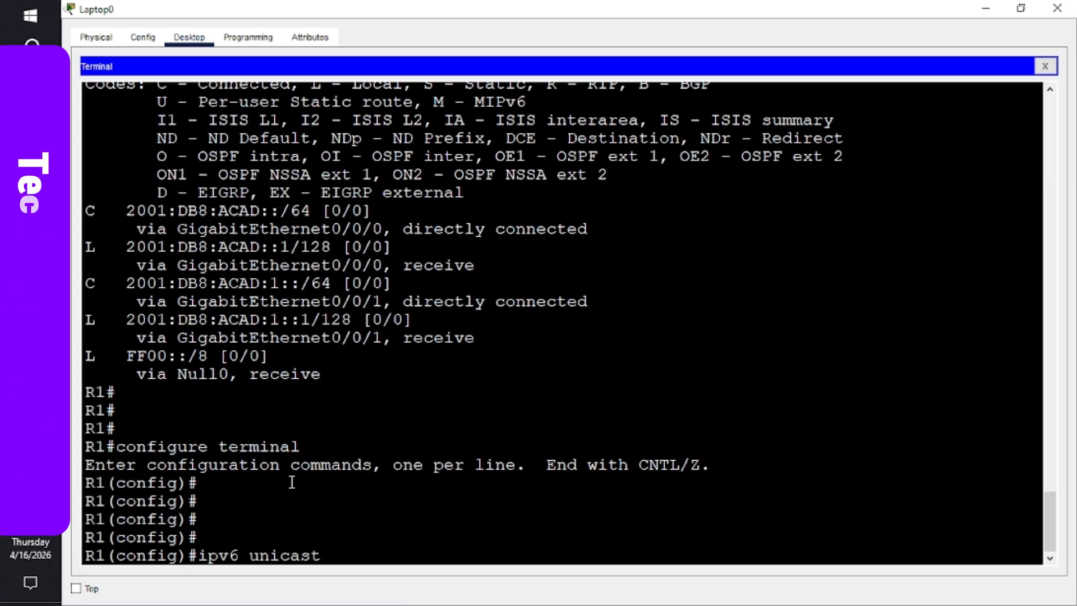
text(-r)
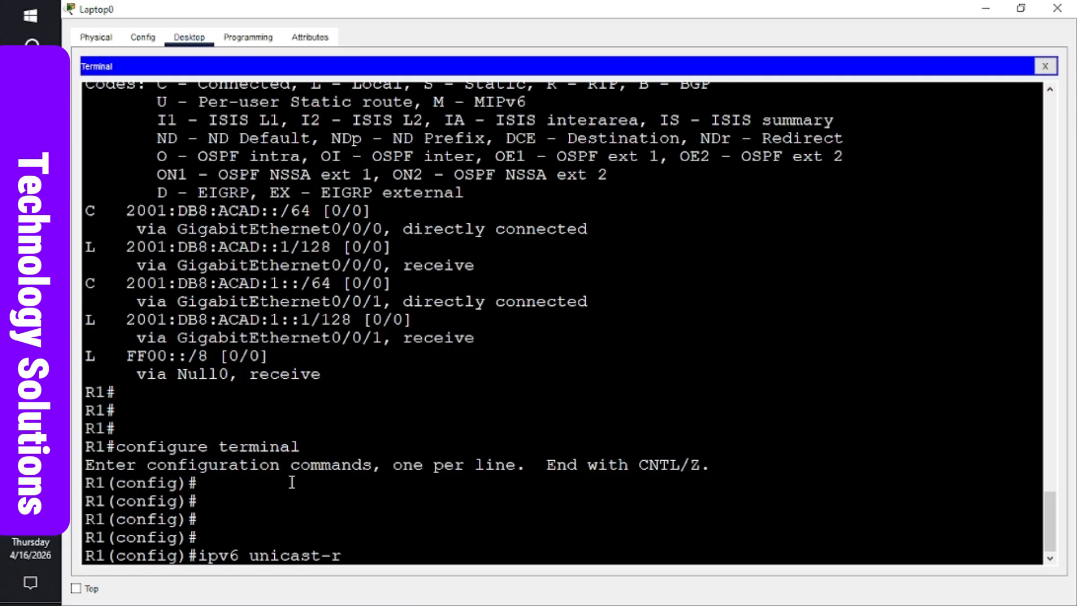
text(outing)
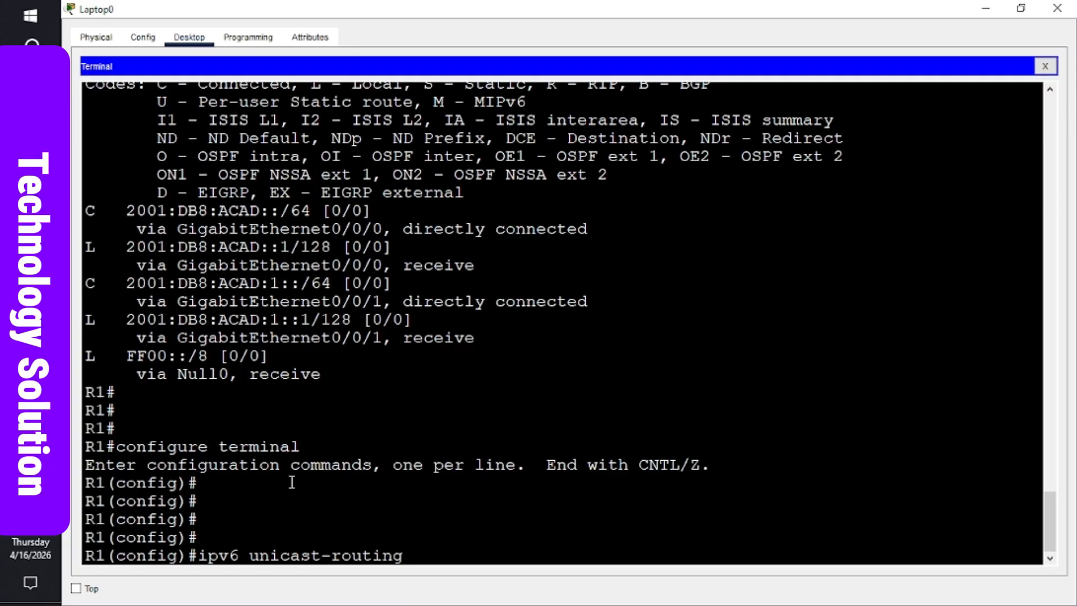
key(Return)
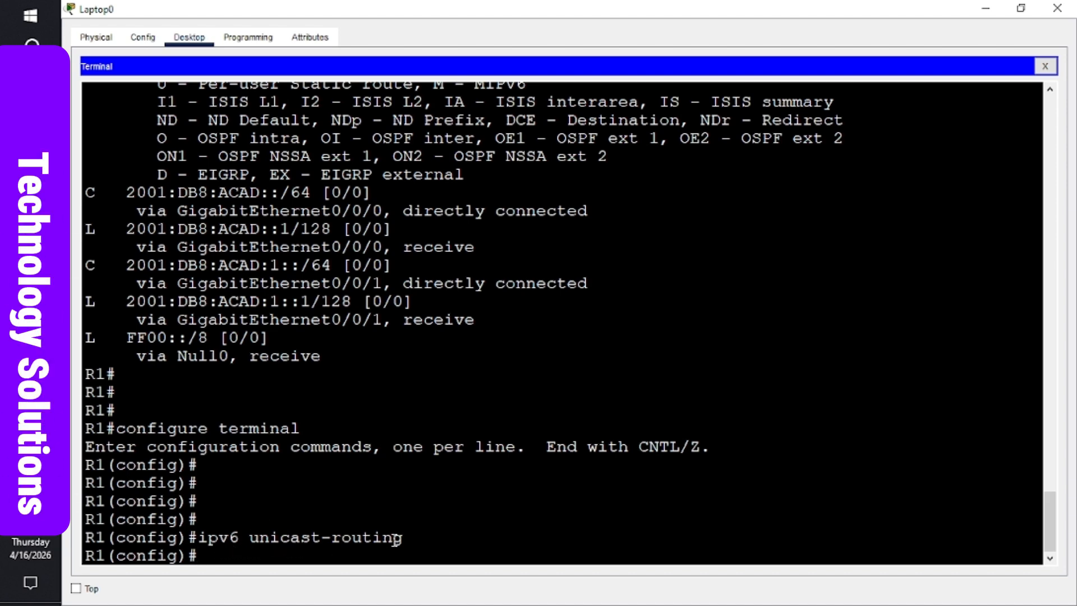
key(Return)
key(Return)
key(Return)
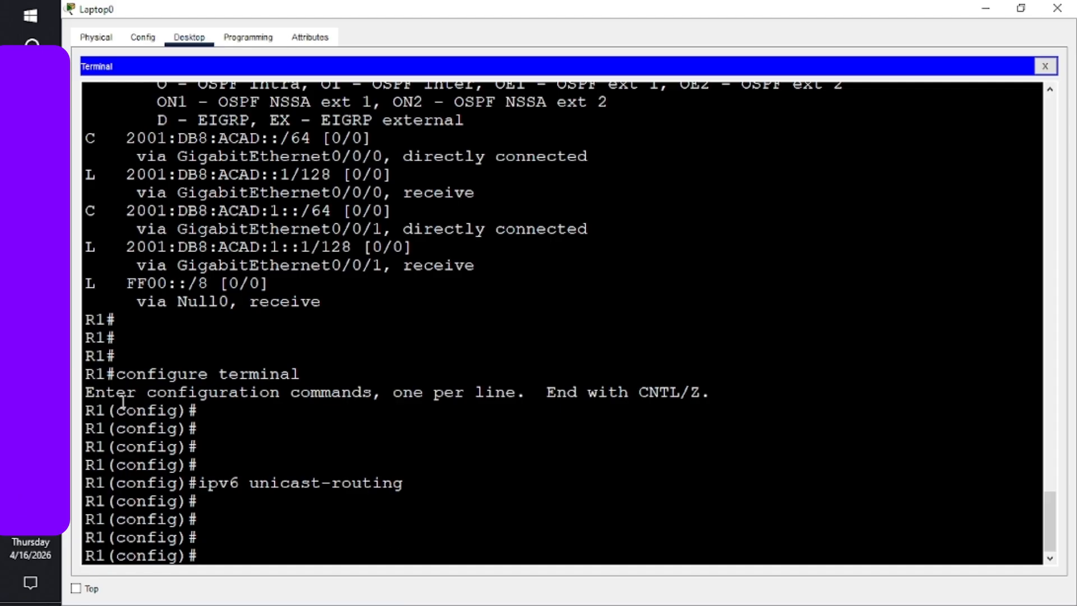
- Rerun the ping to 2001:DB8:ACAD::3 from PC-A's Command Prompt, now getting 4 of 4 replies
mouse_move(30, 337)
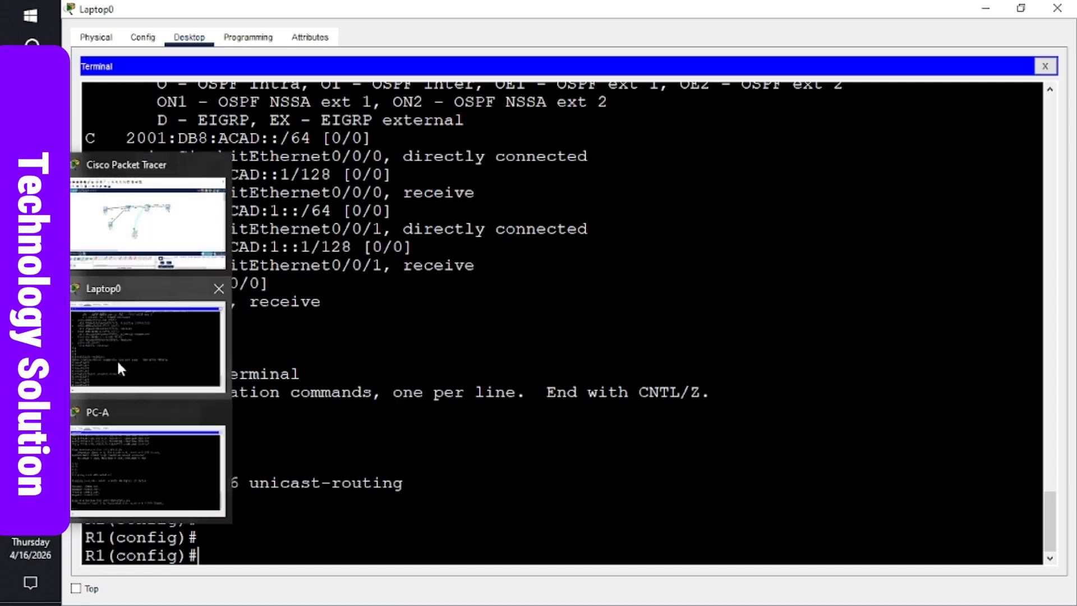
click(139, 470)
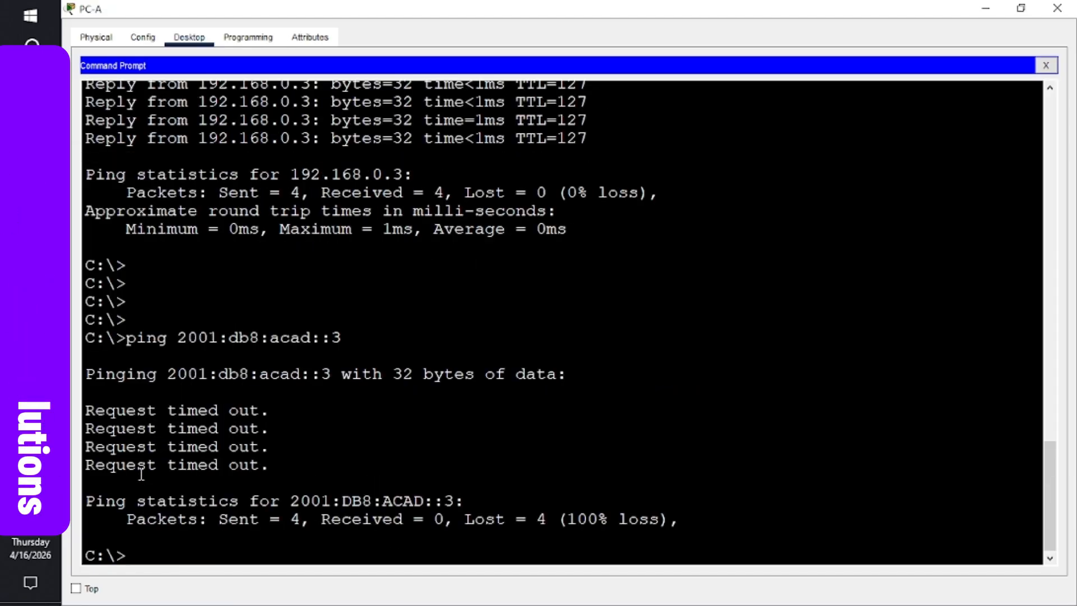
click(308, 462)
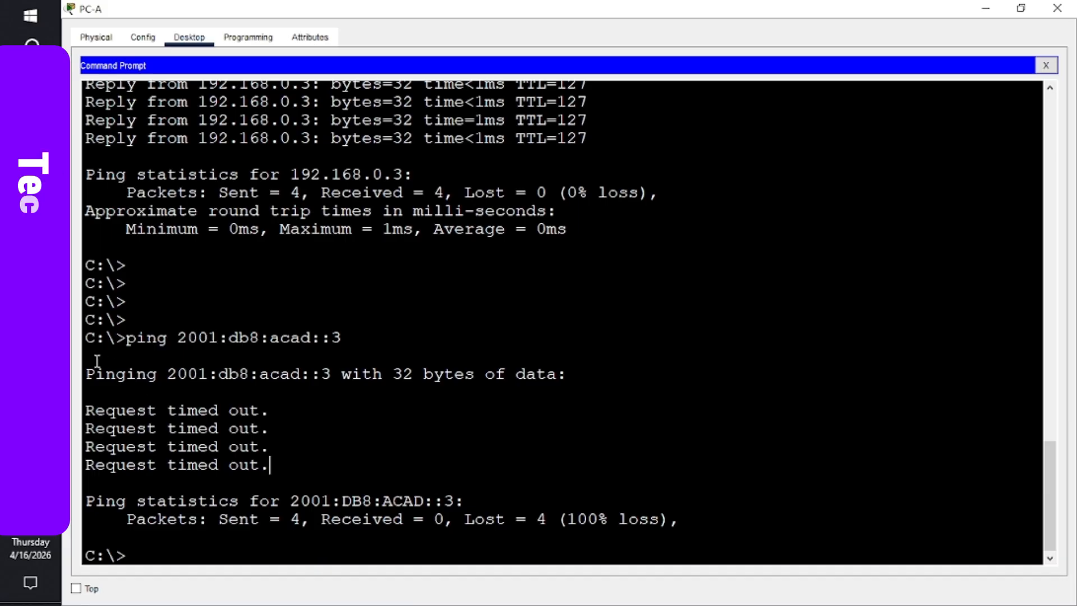
mouse_move(30, 336)
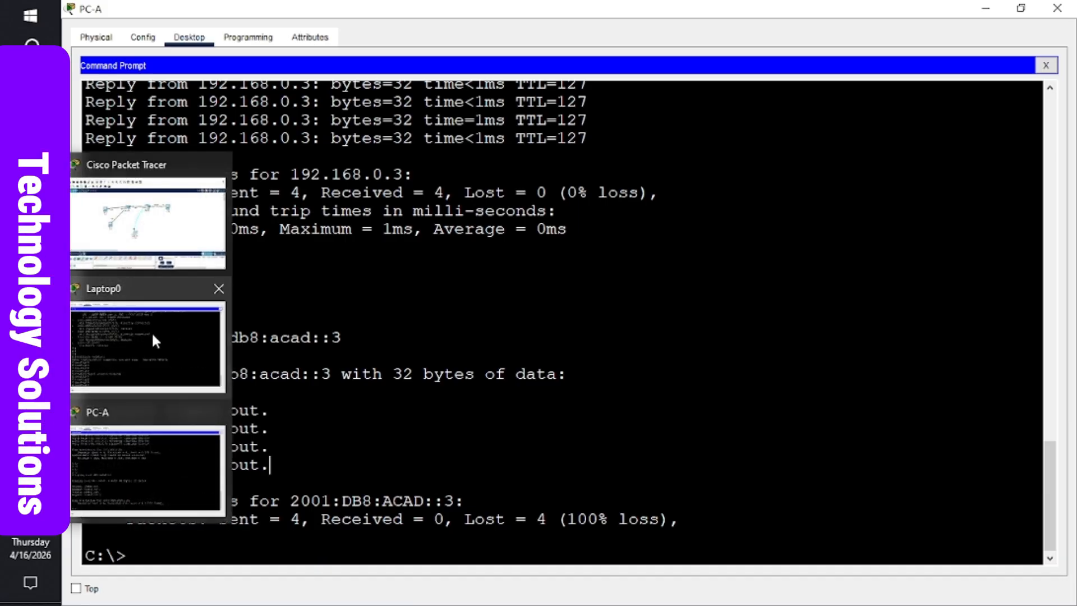
mouse_move(152, 331)
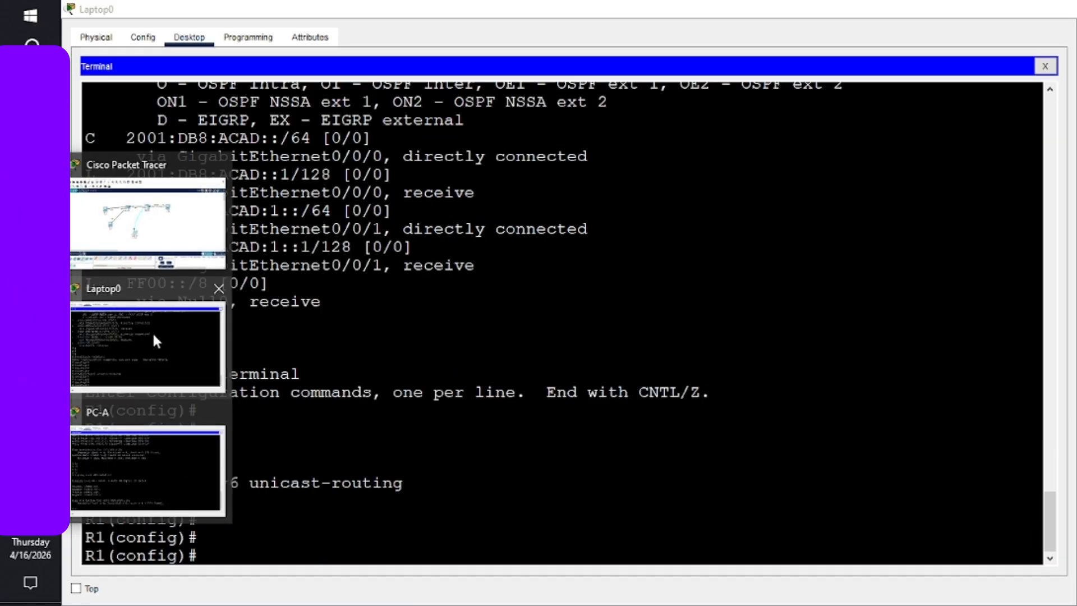
click(153, 335)
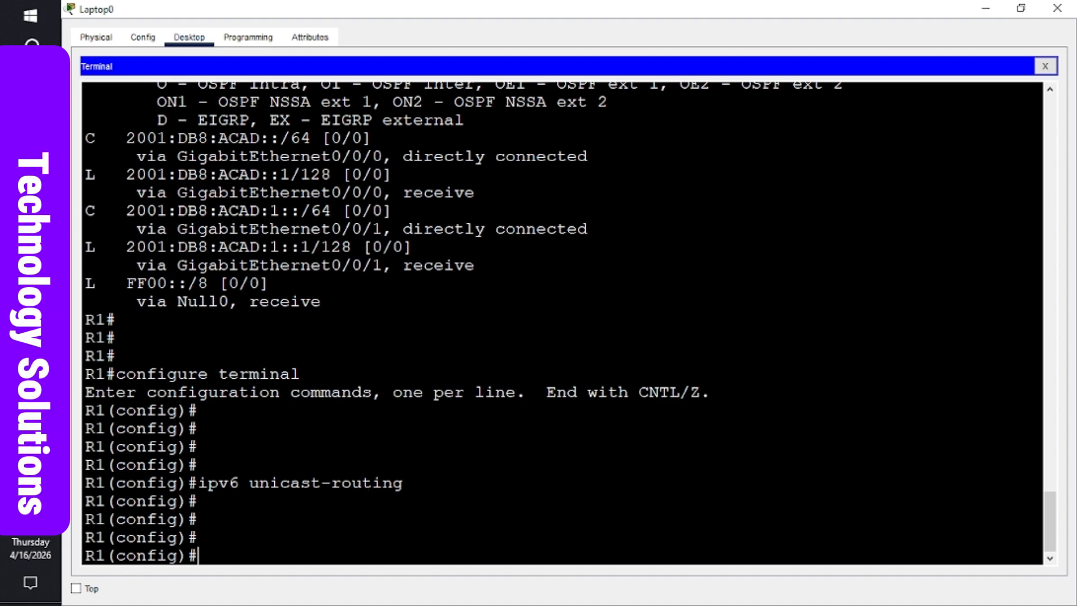
click(144, 444)
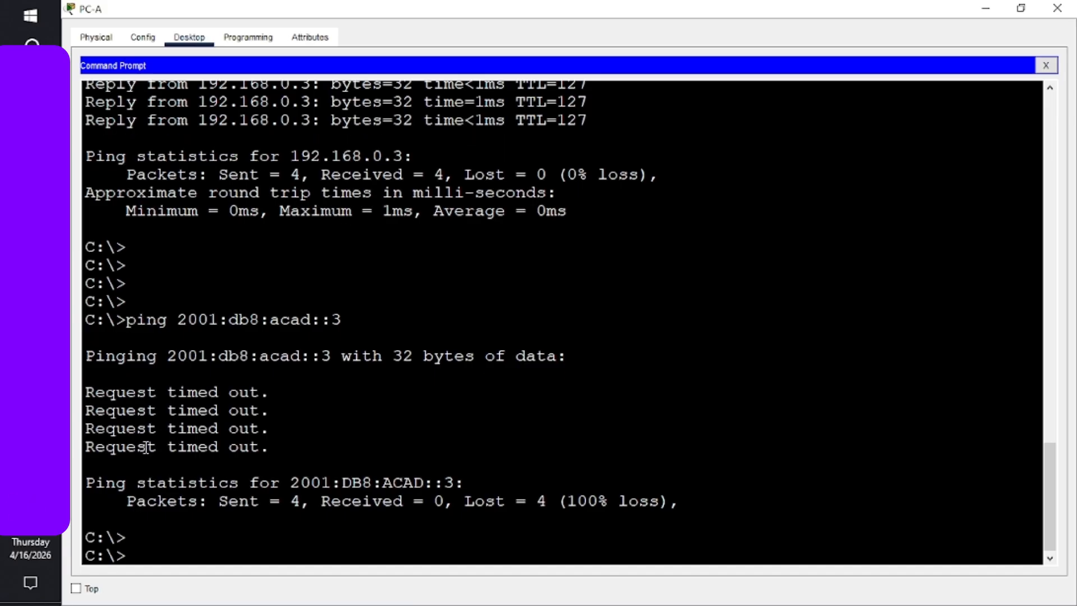
key(Return)
key(Return)
key(Return)
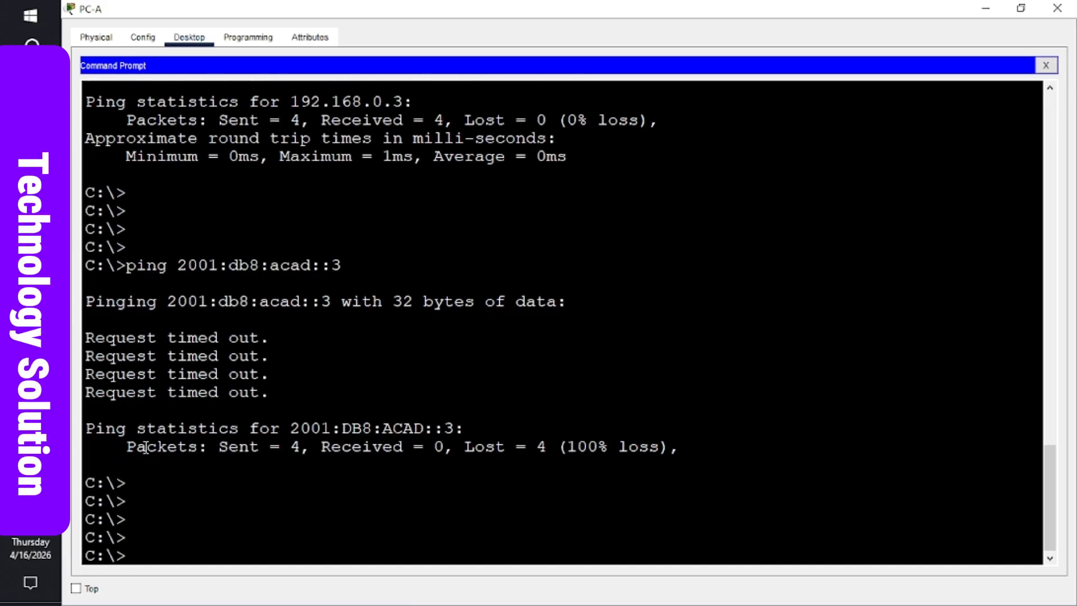
key(Up)
key(Return)
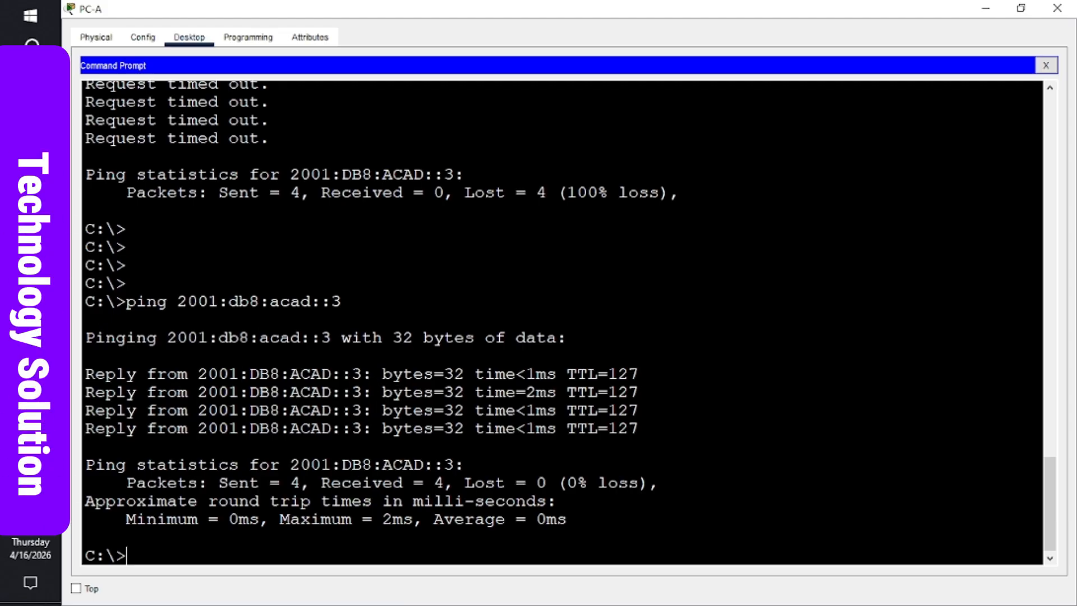
- Scroll the Word lab handout to Step 3: Configure the switch, showing tasks a through g
mouse_move(30, 303)
click(145, 315)
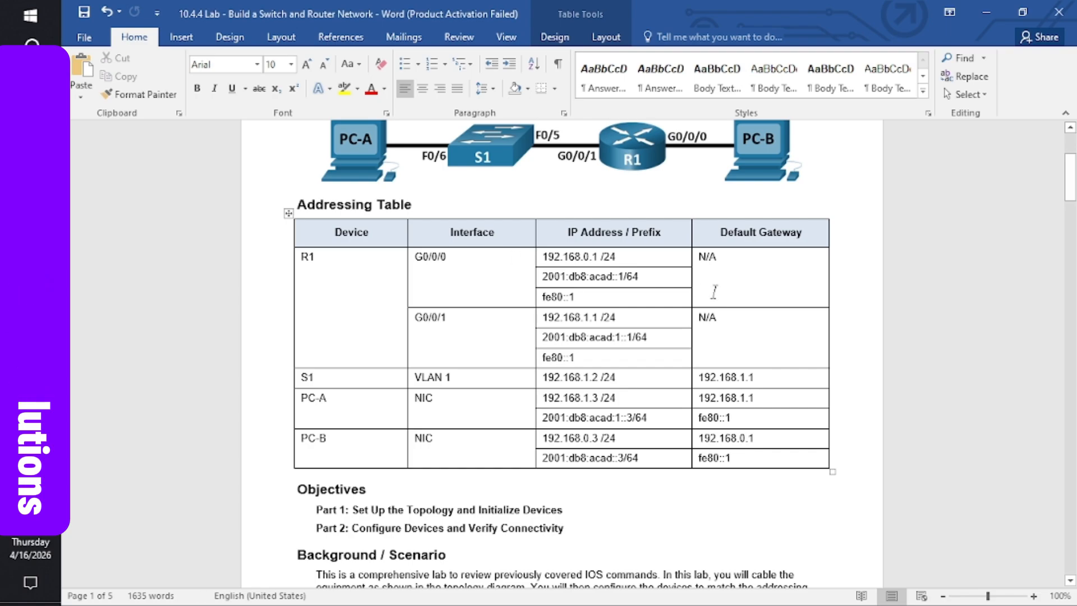
drag(1070, 181, 1070, 363)
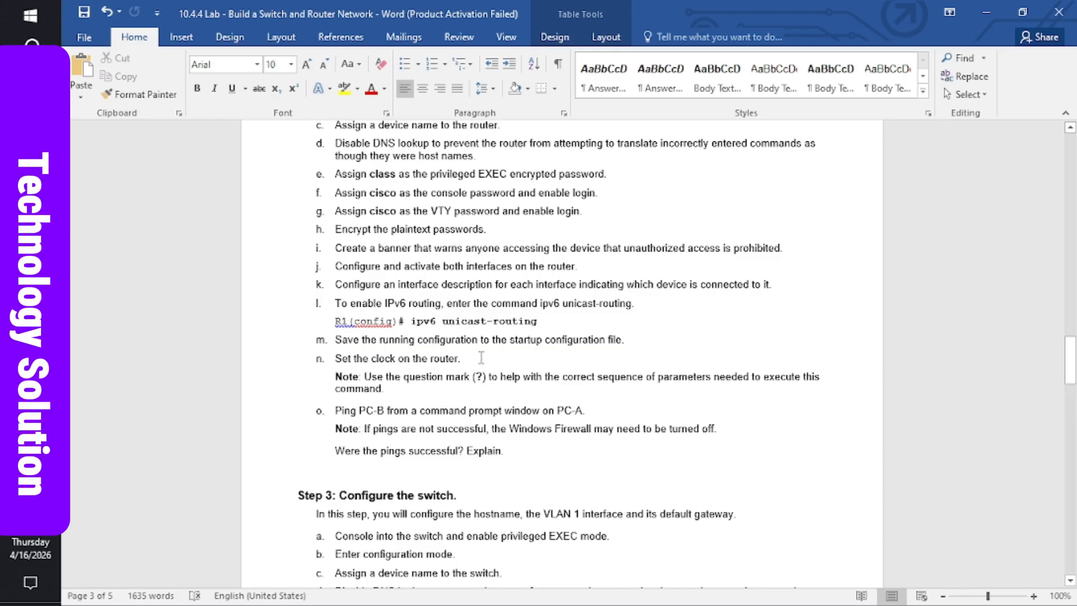
scroll(482, 357, down, 4)
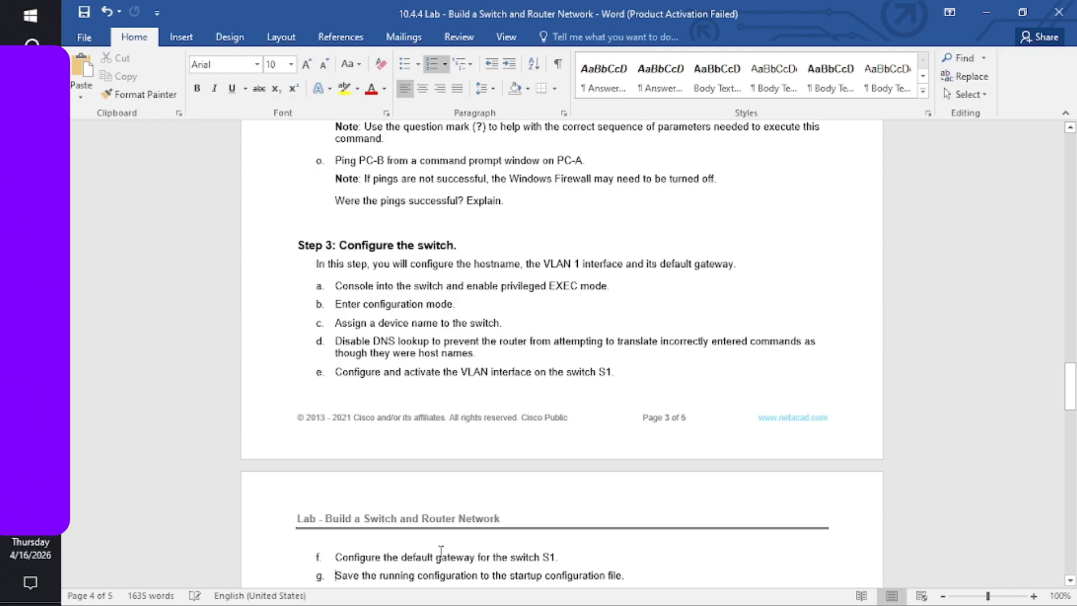
scroll(441, 552, down, 1)
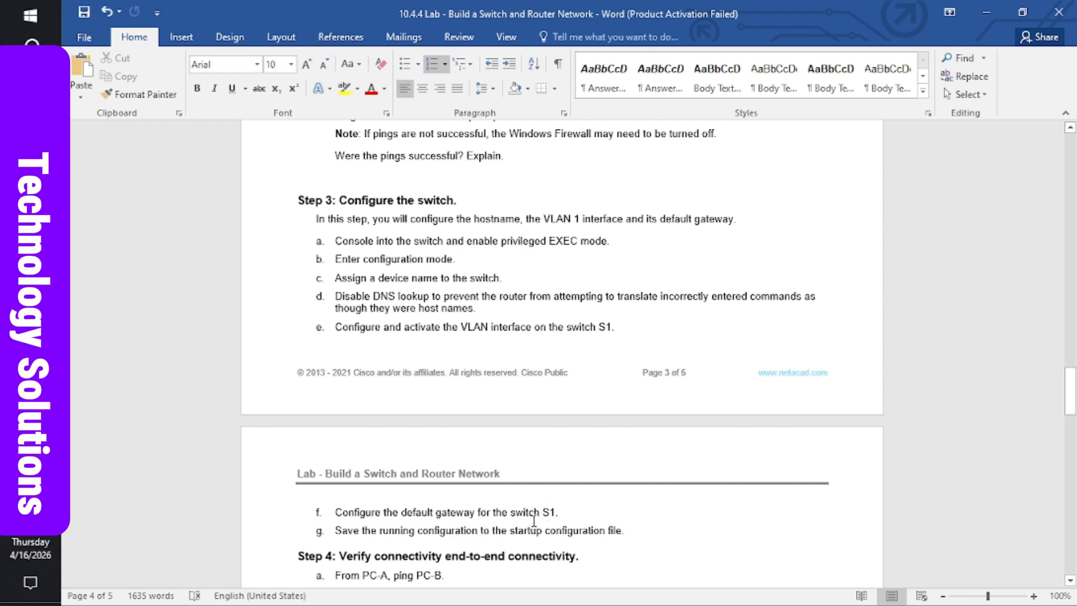
- Scroll through Step 4's ping-verification tasks in the handout, then return to Packet Tracer
scroll(535, 519, down, 1)
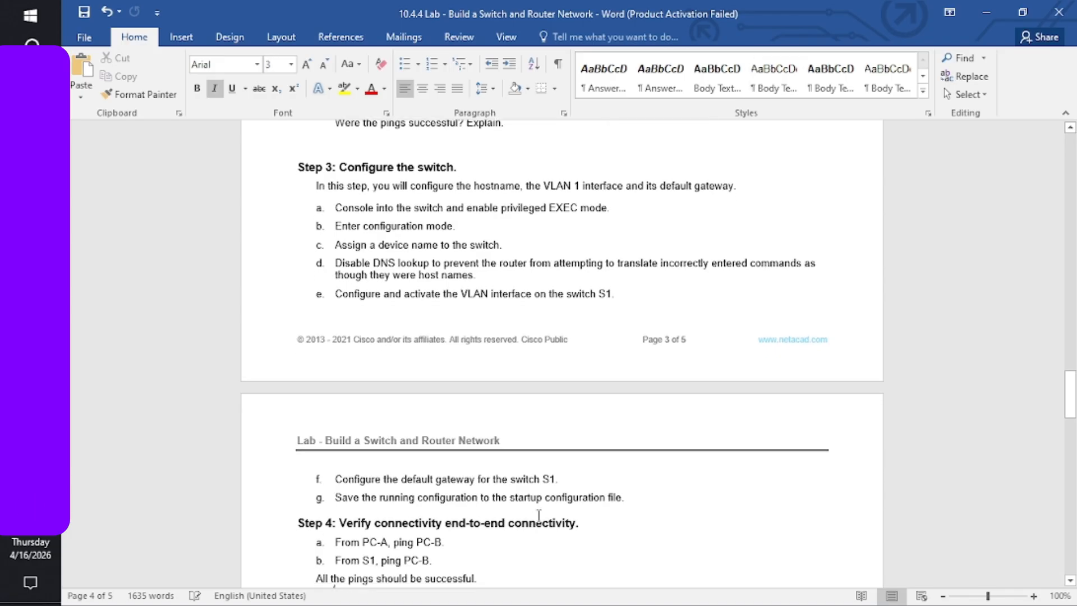
scroll(538, 515, down, 4)
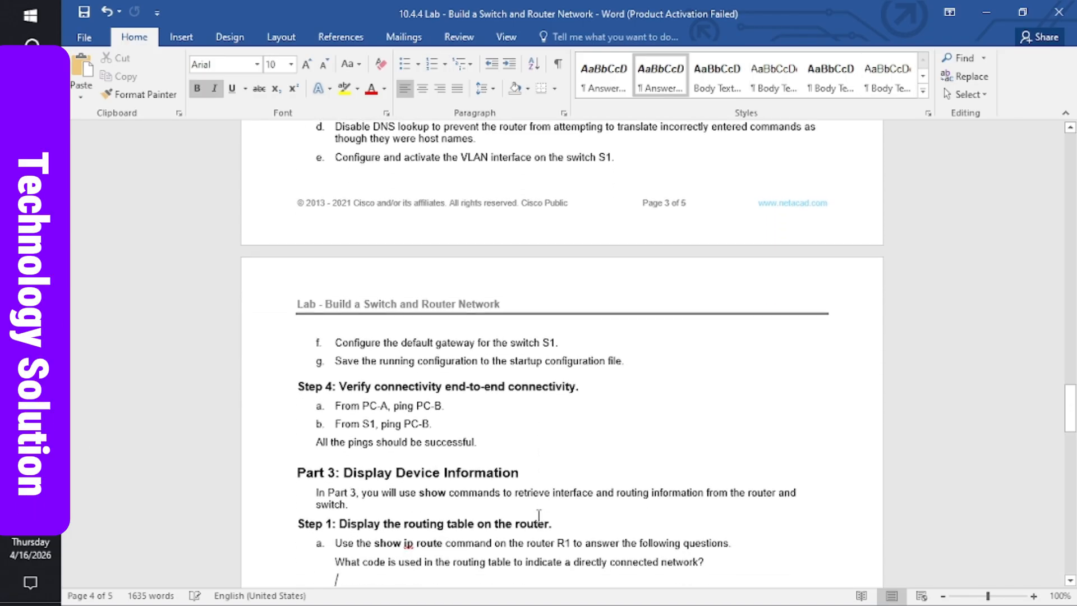
scroll(539, 515, down, 3)
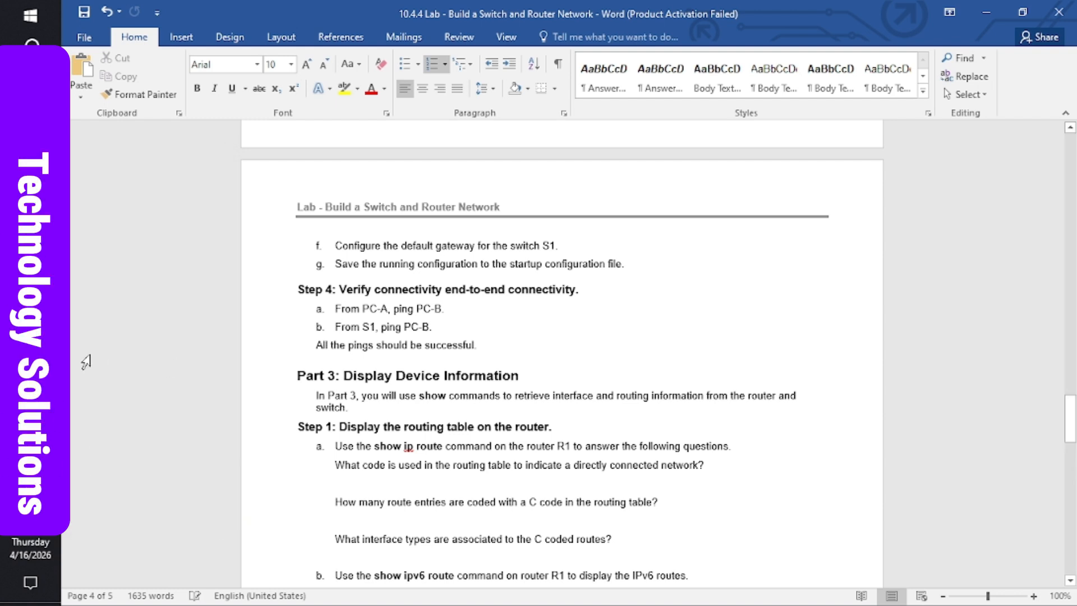
mouse_move(30, 337)
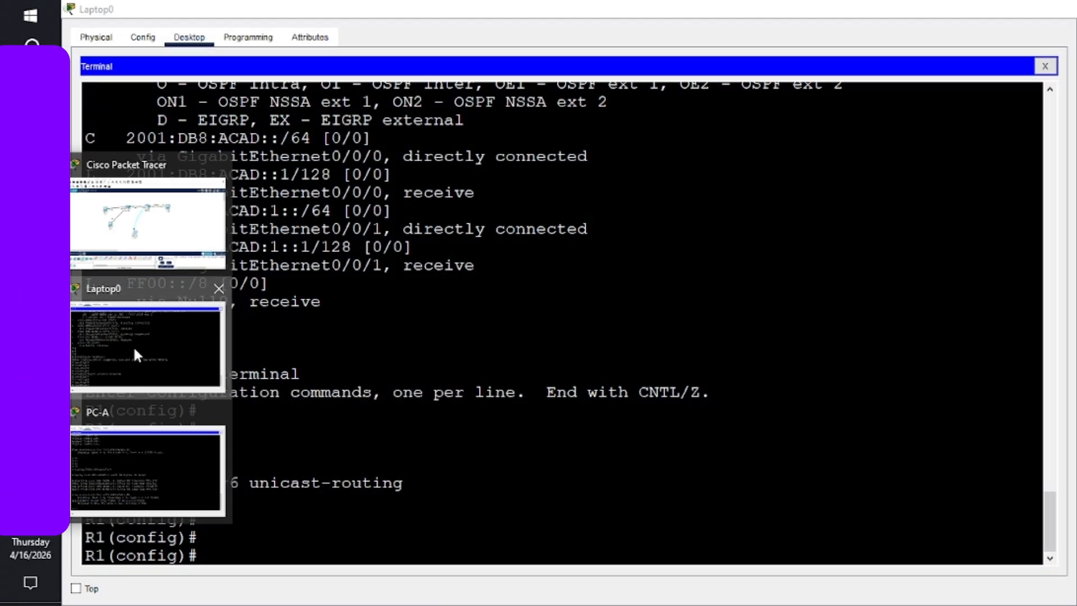
- Reconnect Laptop0's console cable from Router0 to Switch0's Console port and reopen Laptop0
click(135, 354)
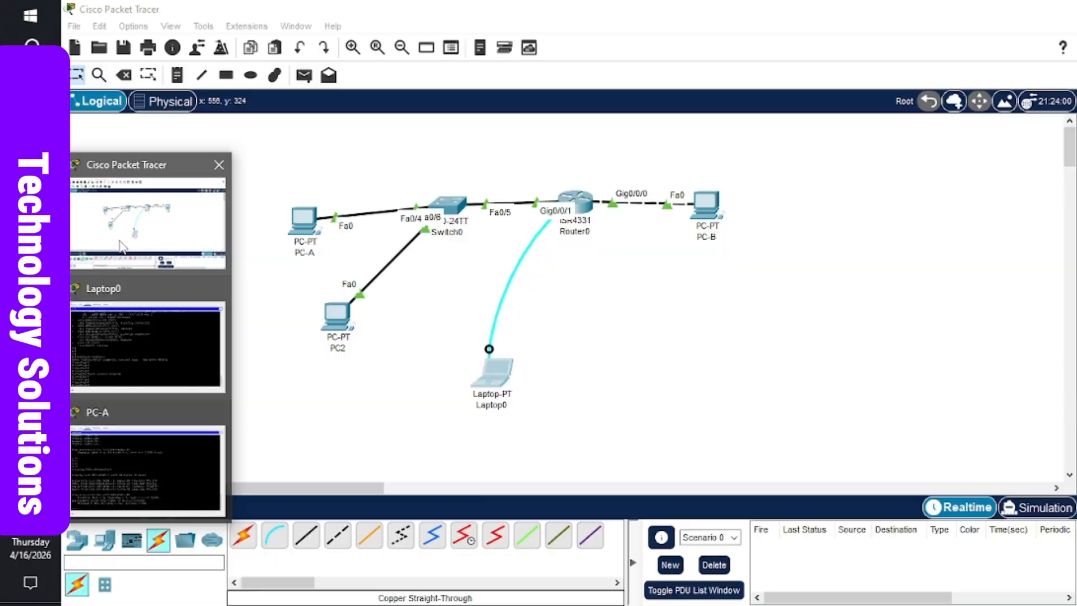
click(147, 221)
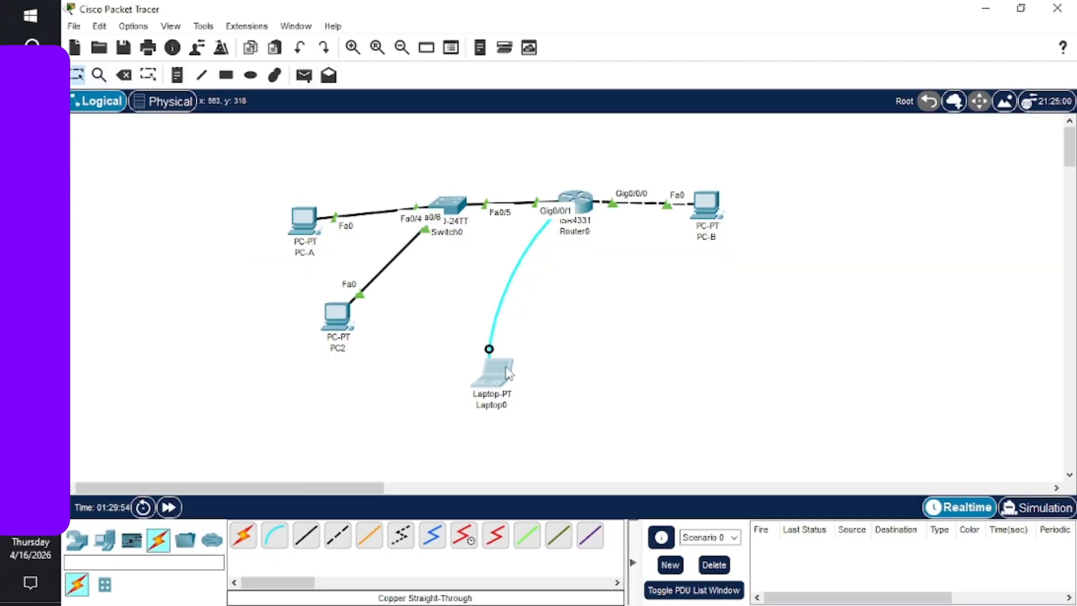
drag(506, 376, 793, 375)
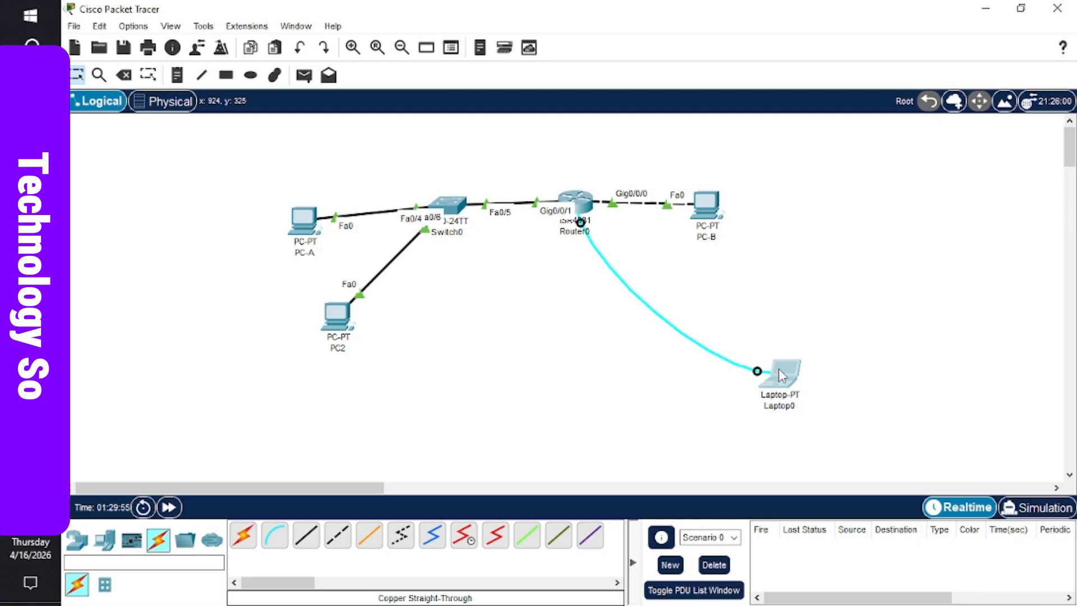
click(581, 223)
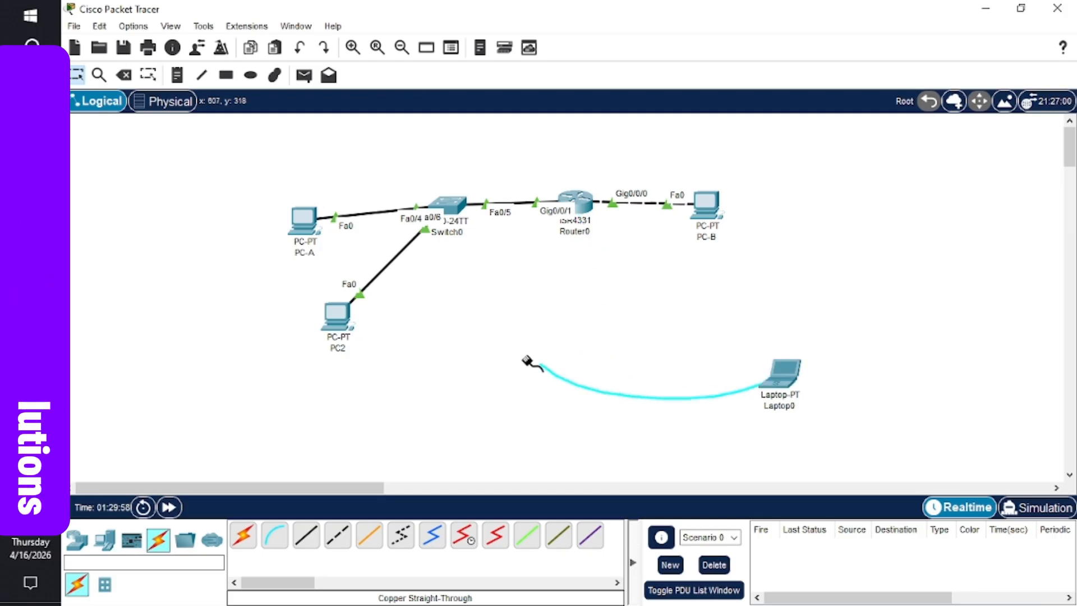
click(453, 205)
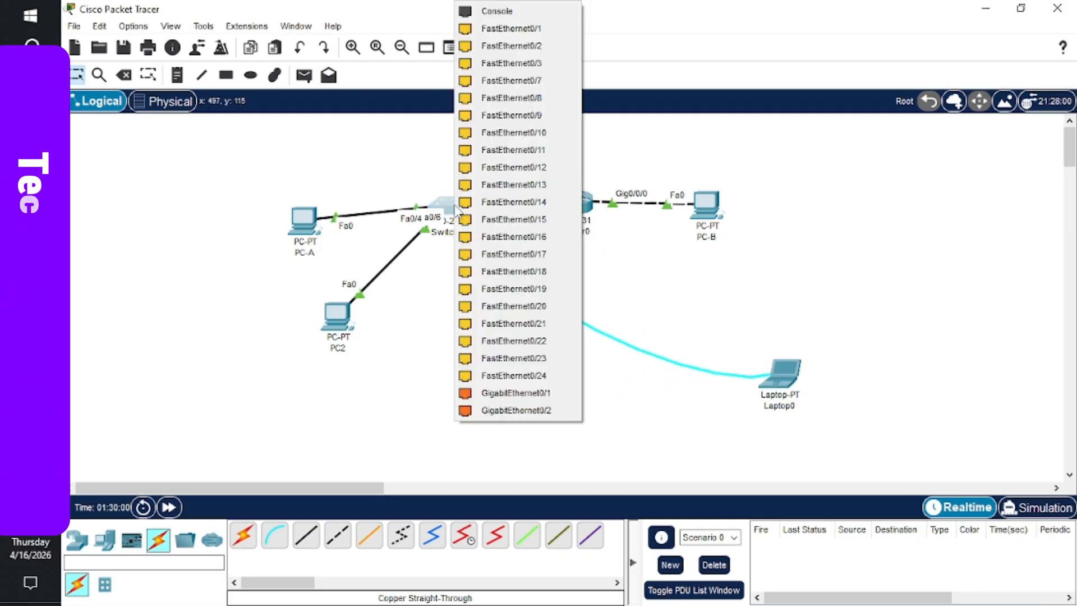
click(498, 13)
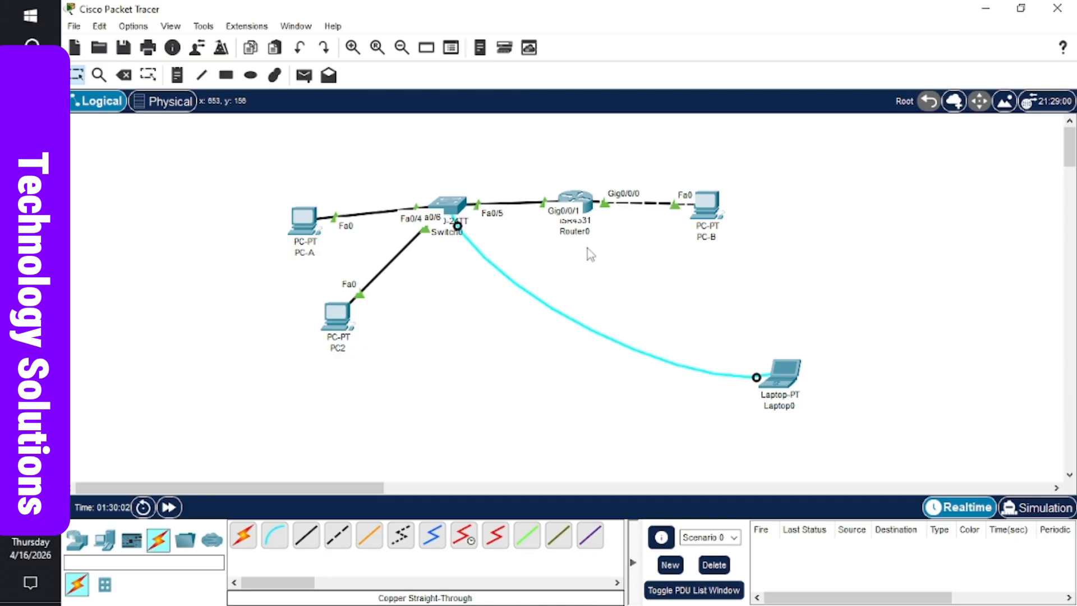
click(780, 370)
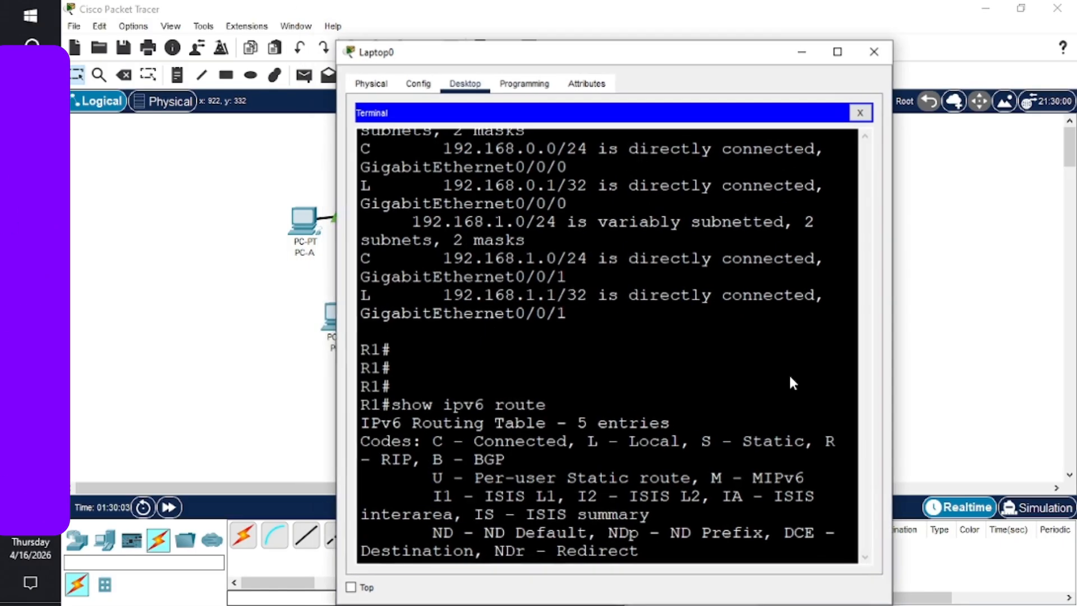
- Maximize Laptop0 and start a new 9600-baud Terminal session reaching switch S1's S1> prompt
click(837, 52)
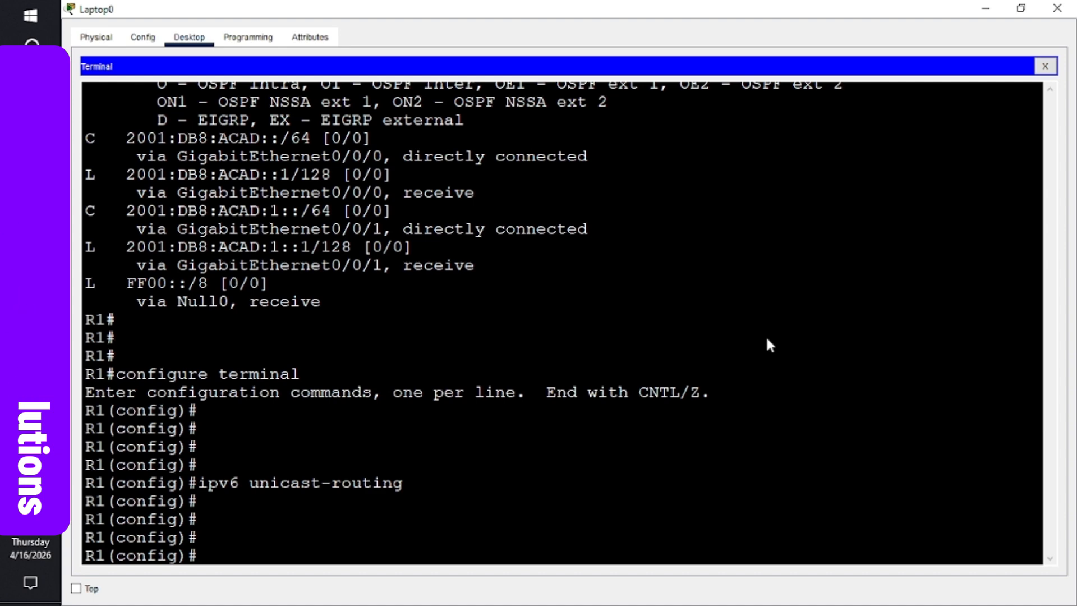
click(1045, 67)
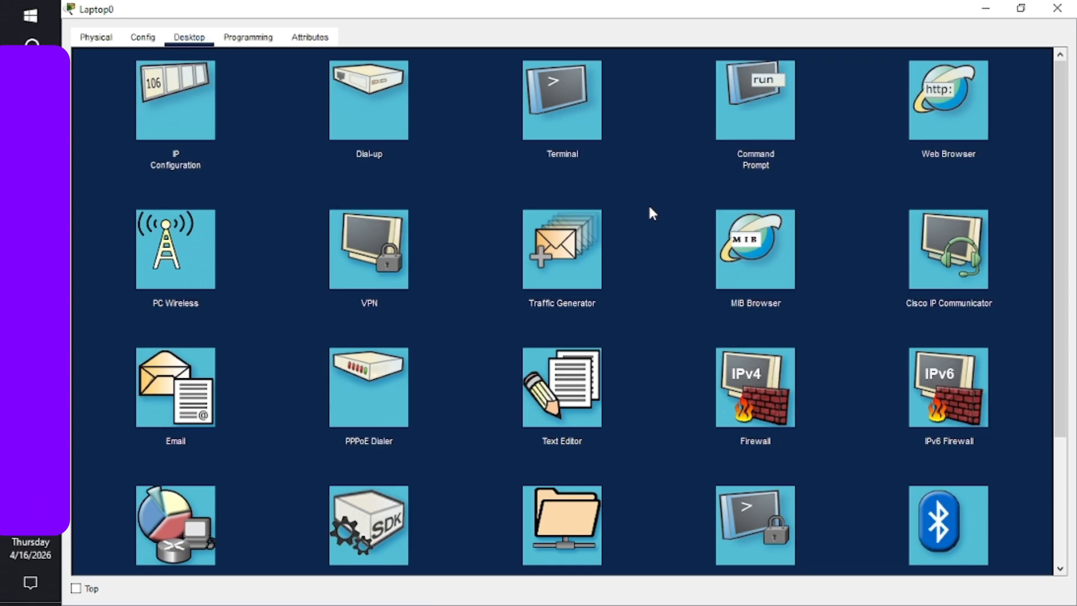
click(576, 115)
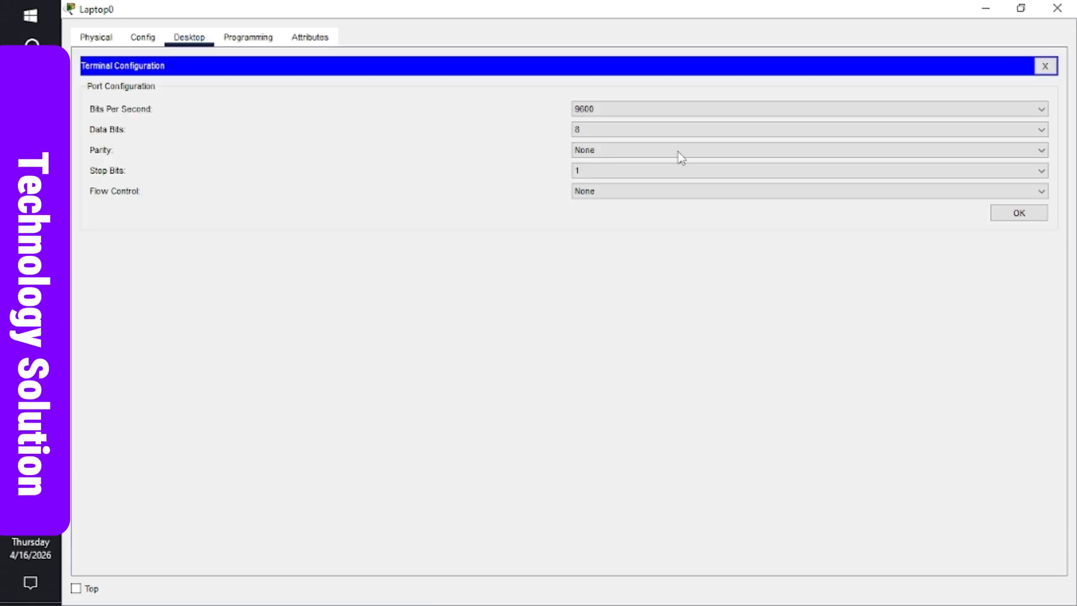
click(1017, 213)
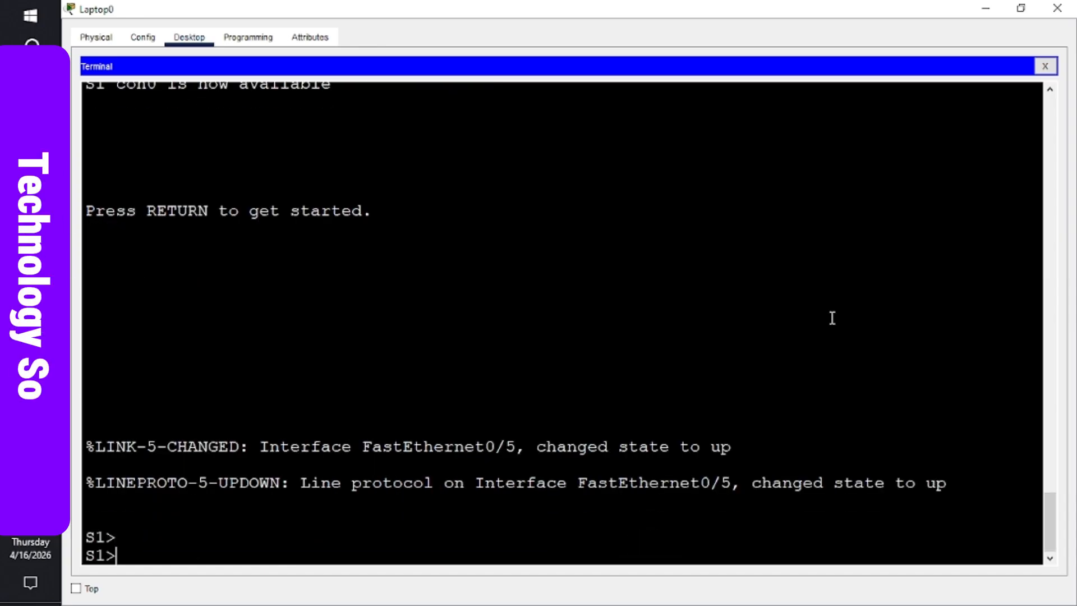
key(Return)
key(Return)
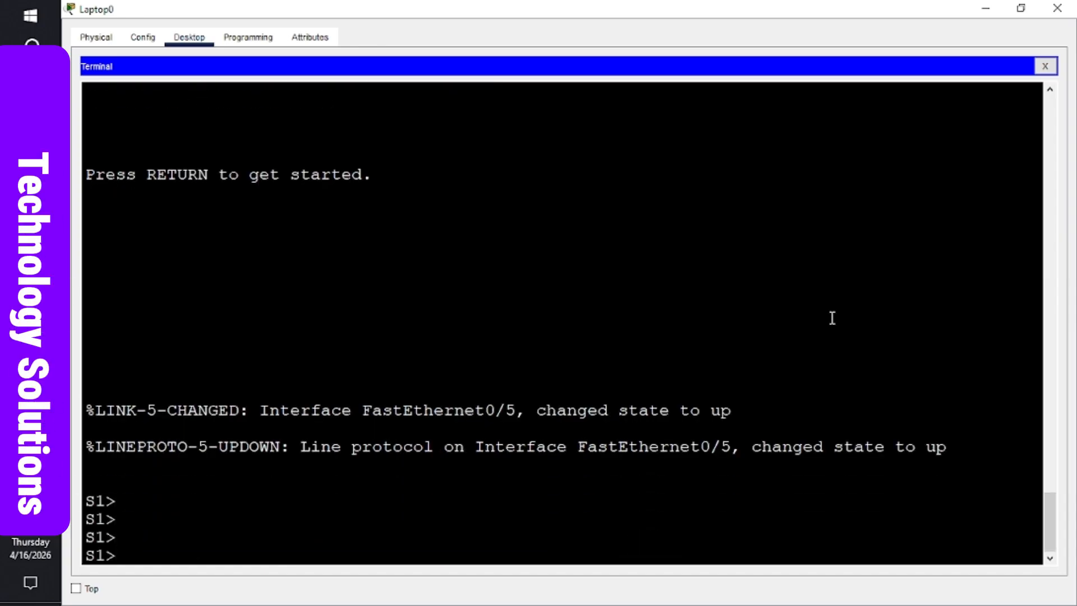
text(ena)
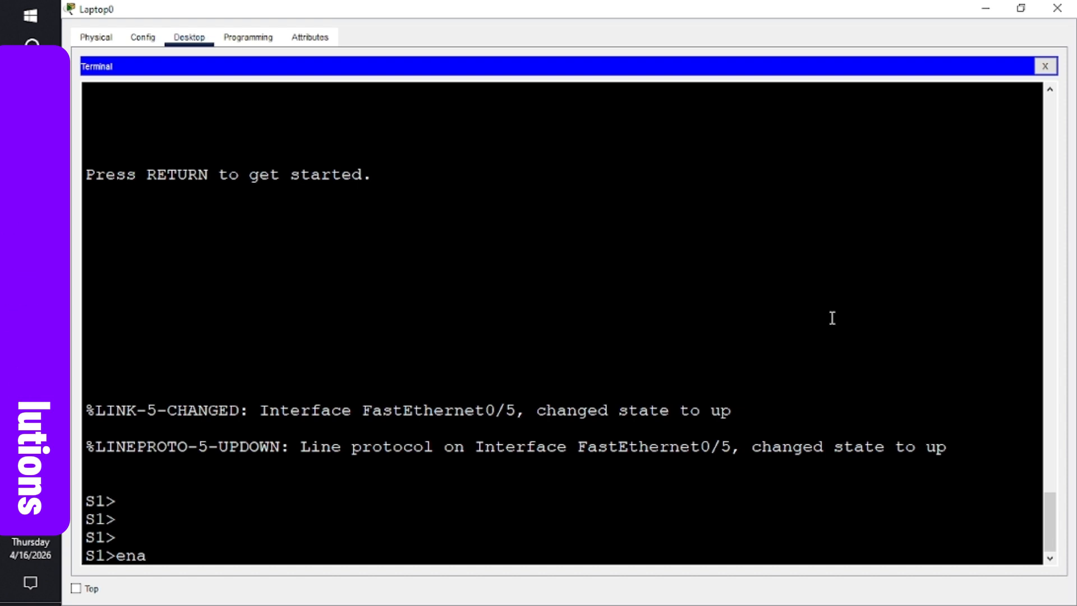
- Enter privileged EXEC mode on S1 after a mistyped enable triggers a domain lookup
text(le)
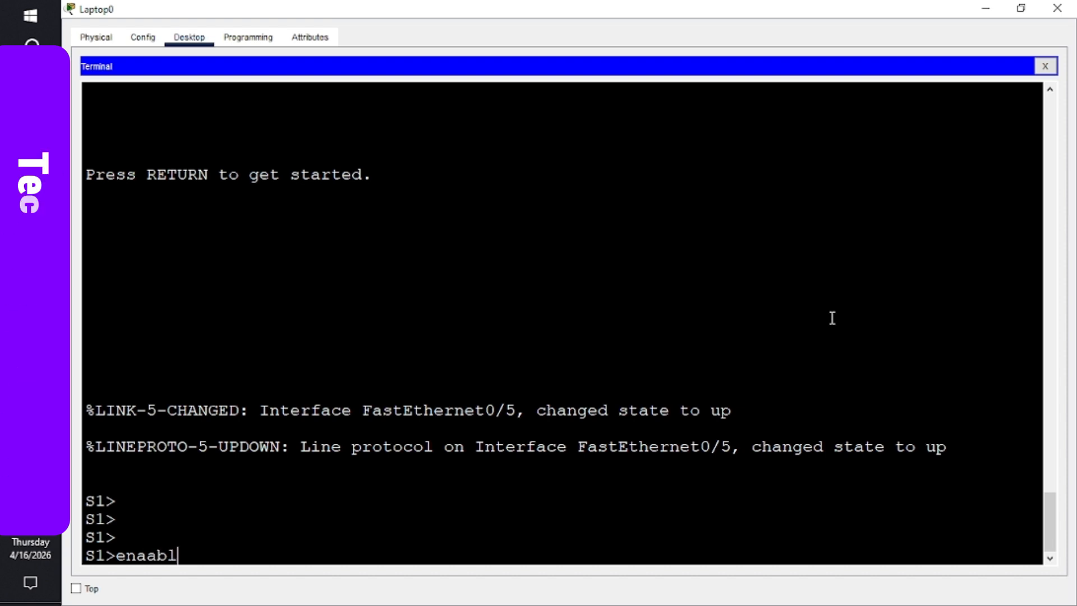
key(Return)
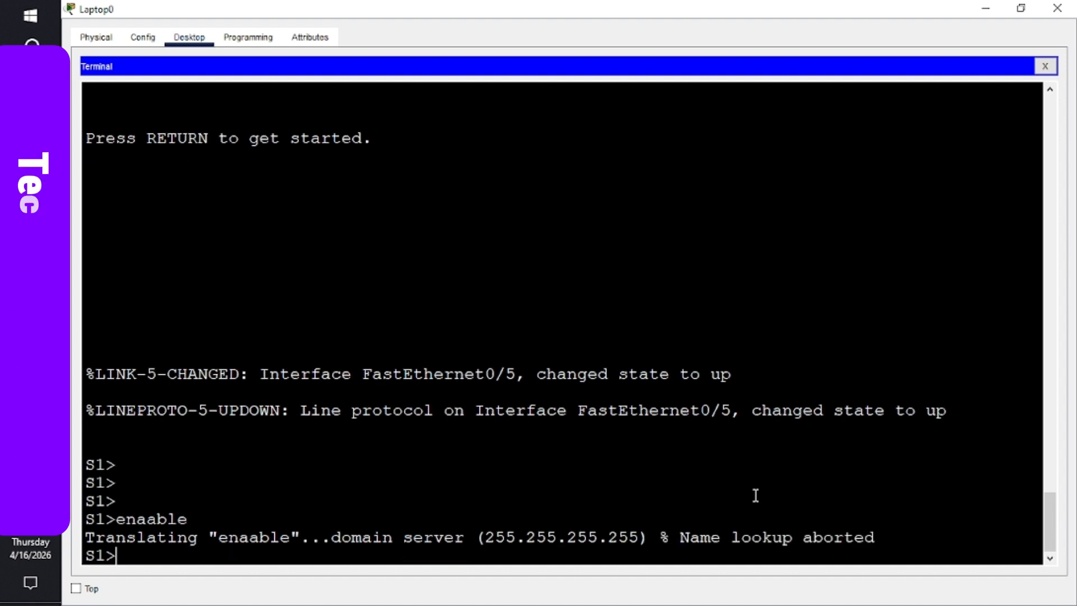
key(Return)
key(Return)
key(Return)
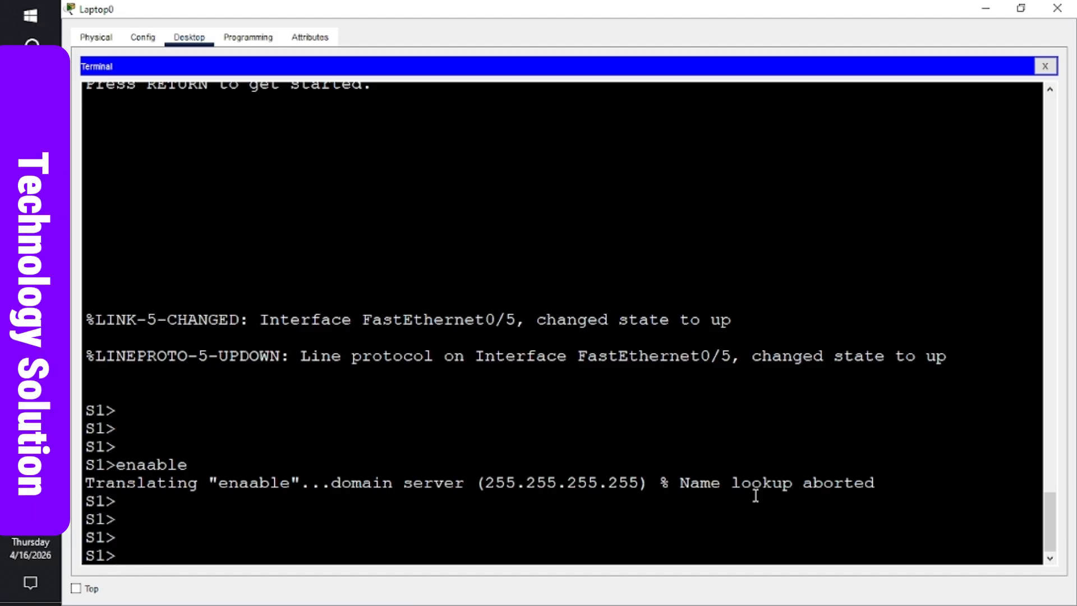
text(enable)
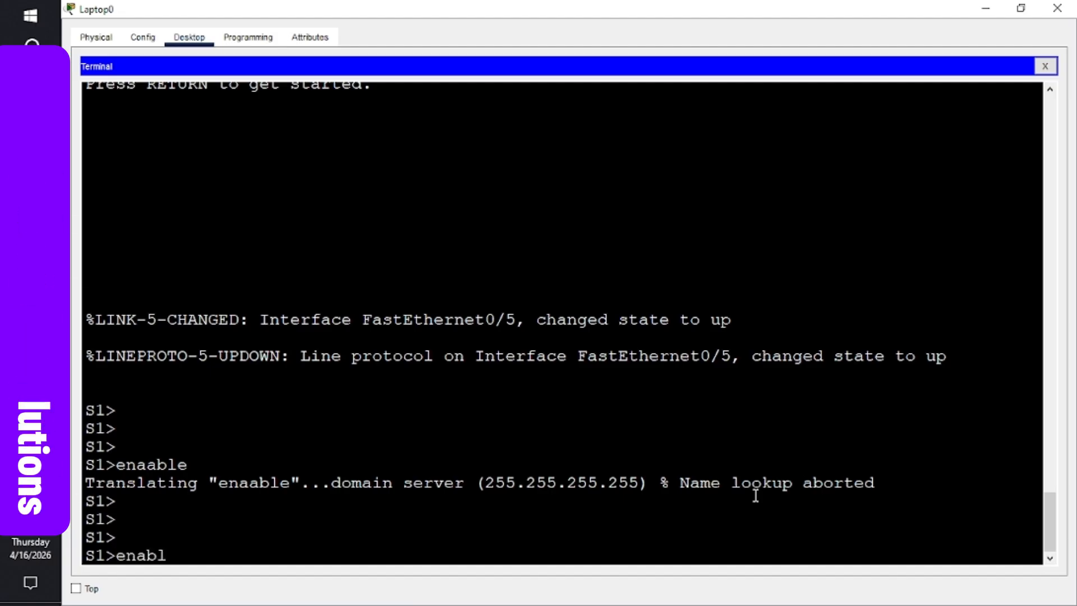
key(Return)
key(Return)
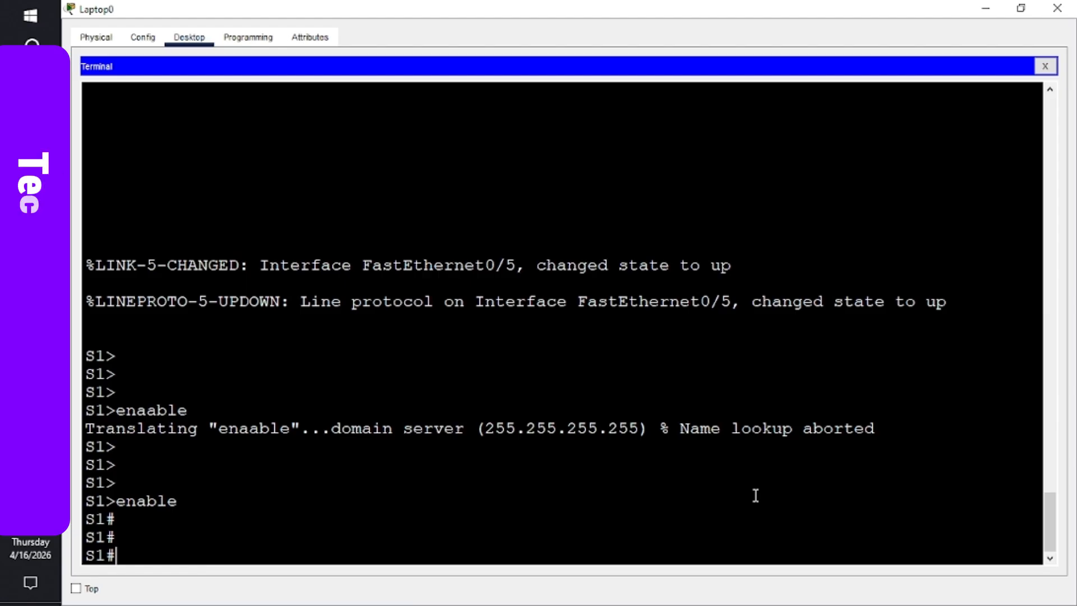
- Apply no ip domain-lookup in global configuration mode, then end back to S1#
text(confi)
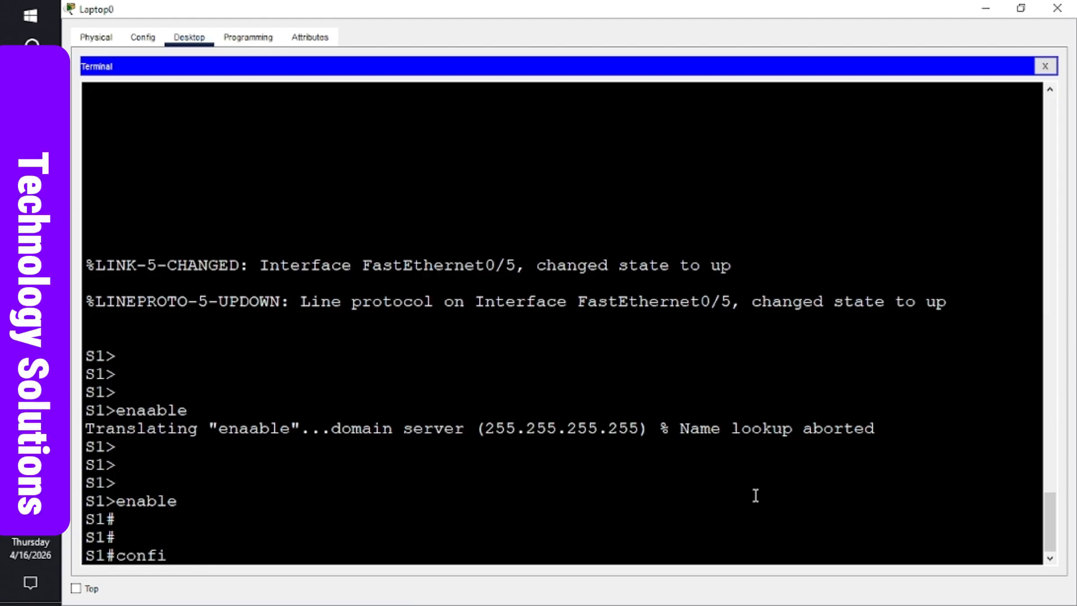
text(gure ter)
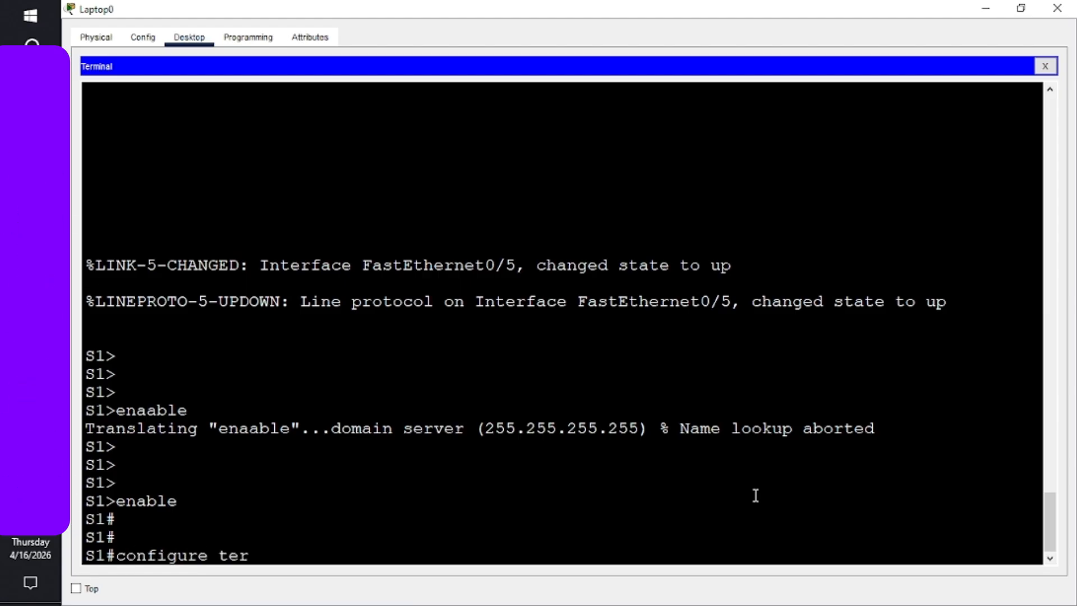
text(minal)
key(Return)
key(Return)
key(Return)
key(Return)
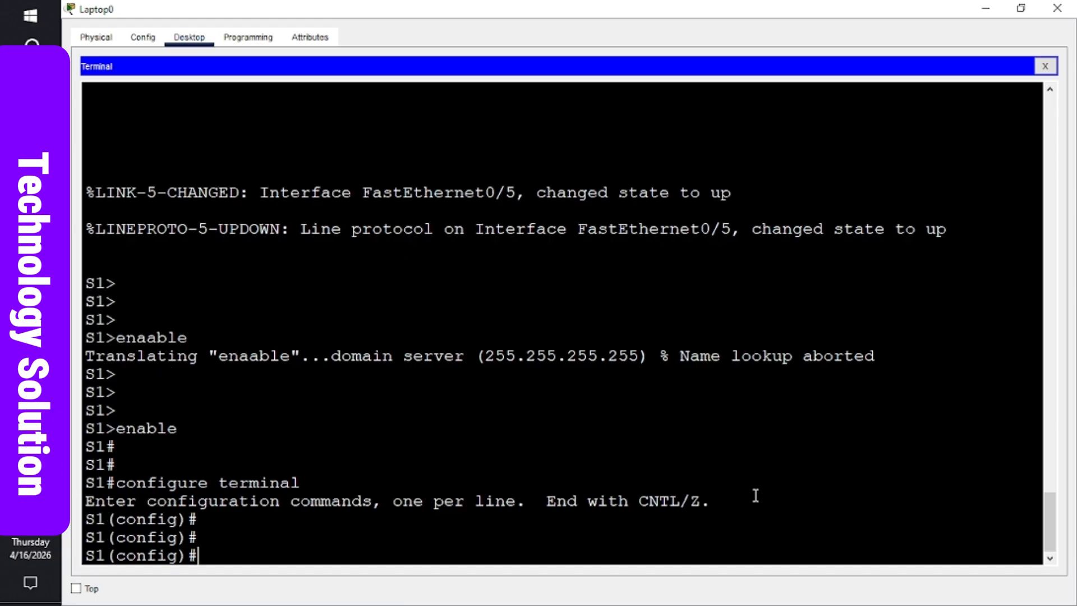
text(no)
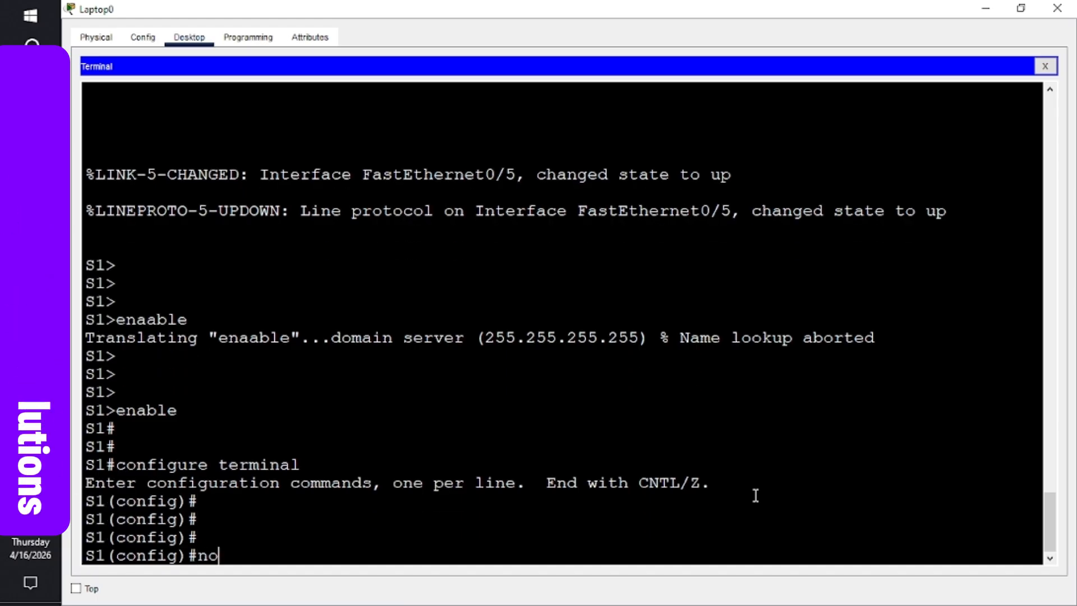
text( ip)
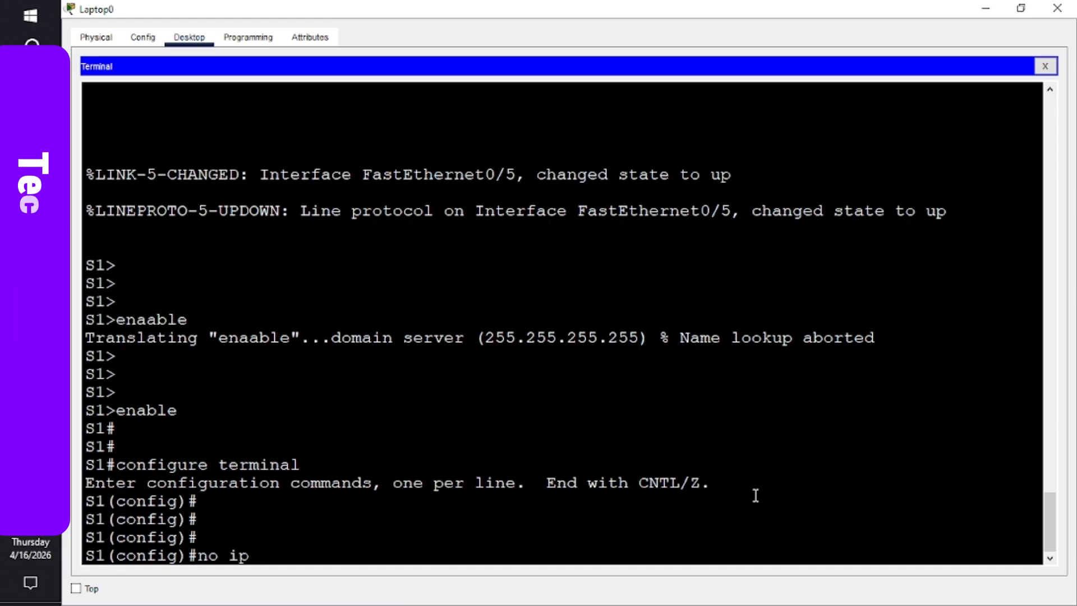
text( domain)
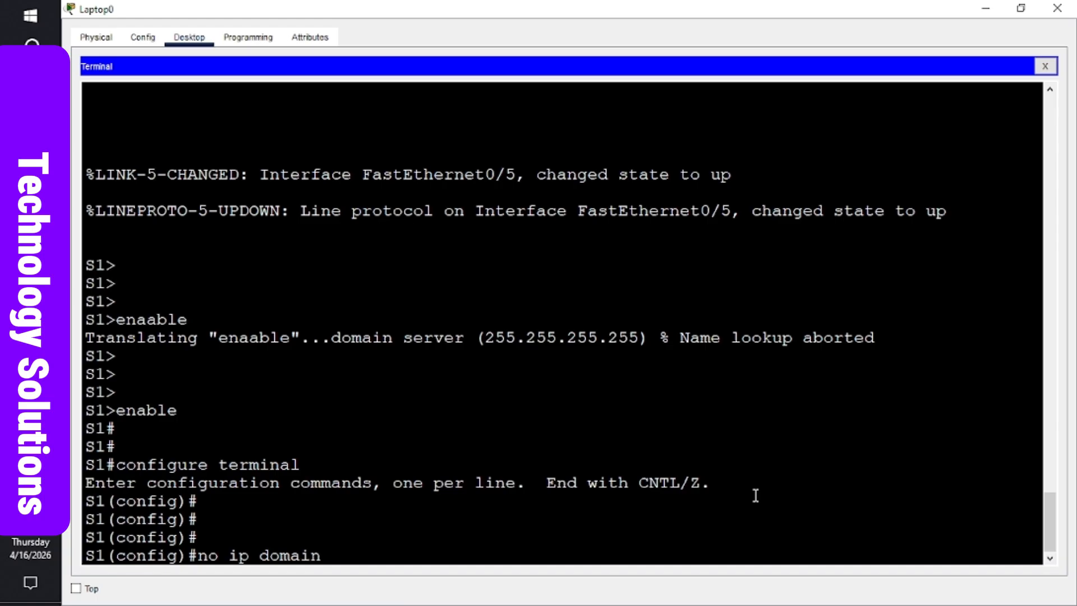
text(-look)
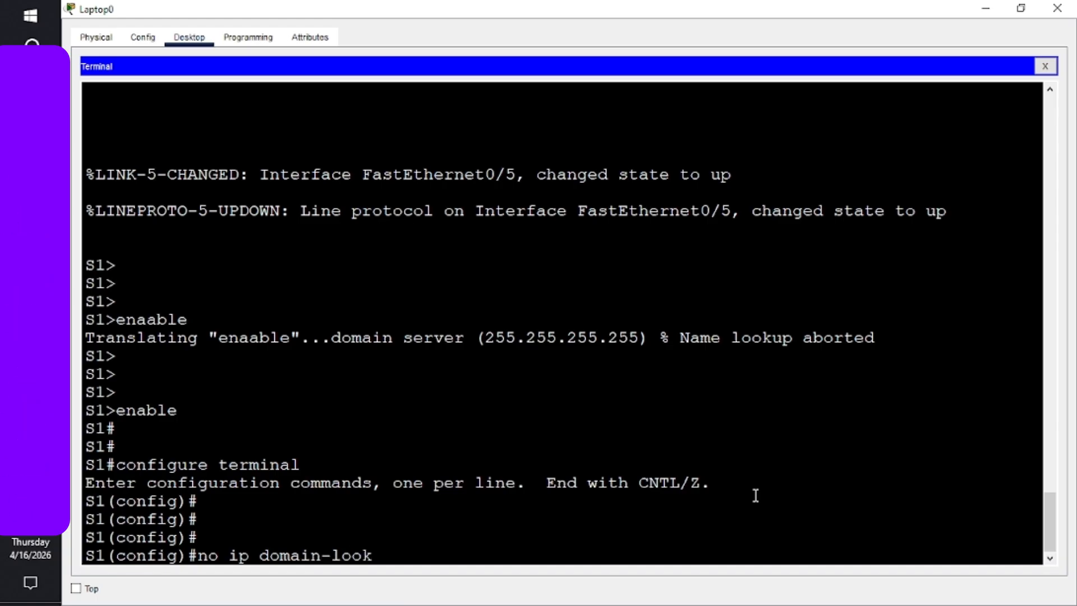
text(up)
key(Return)
key(Return)
key(Return)
key(Return)
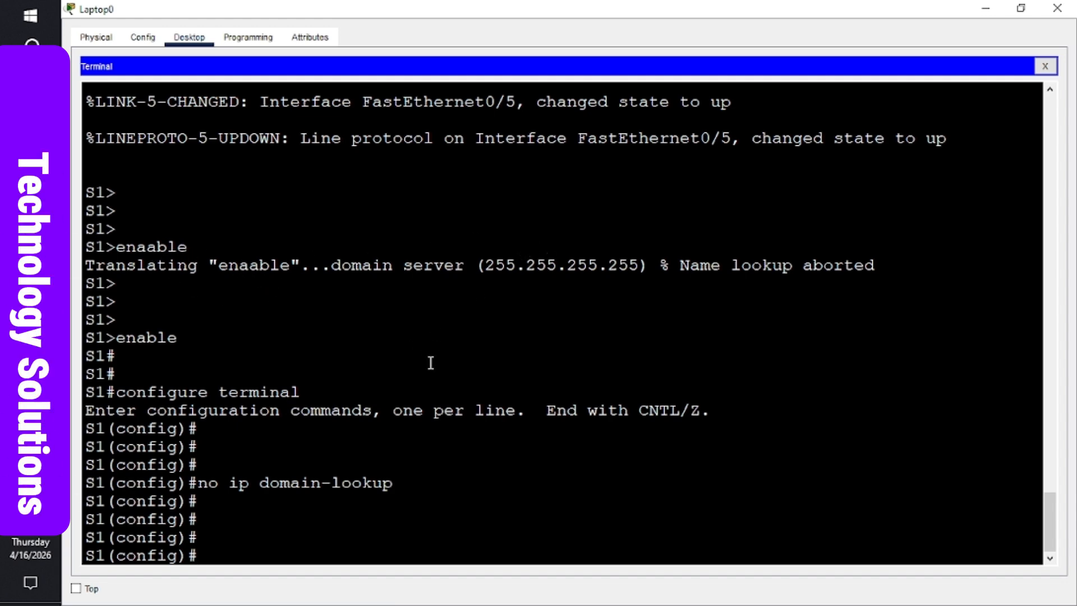
key(Return)
key(Return)
key(Return)
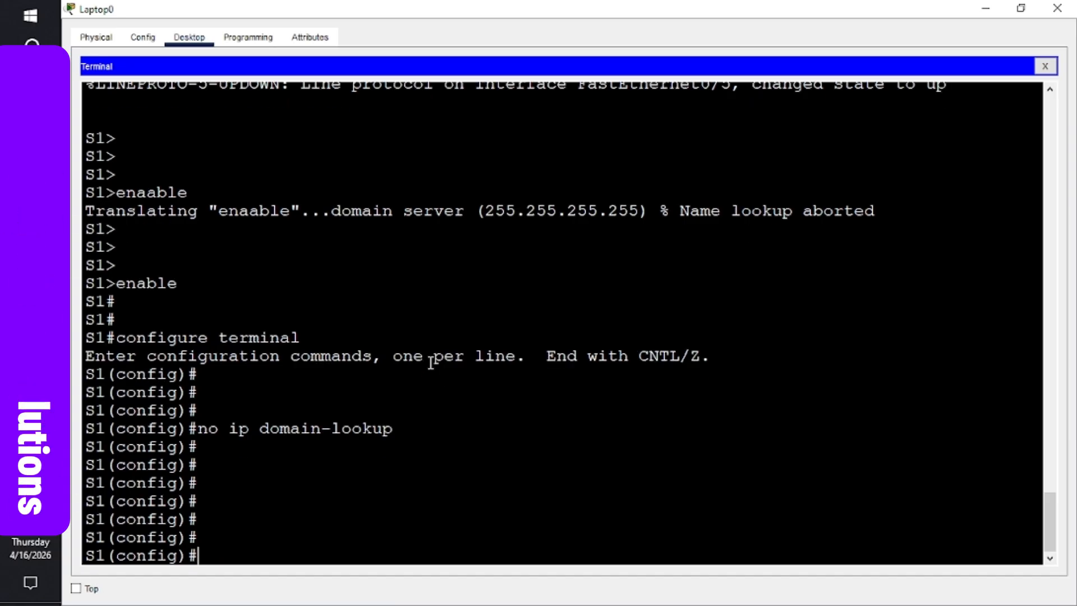
text(end)
key(Return)
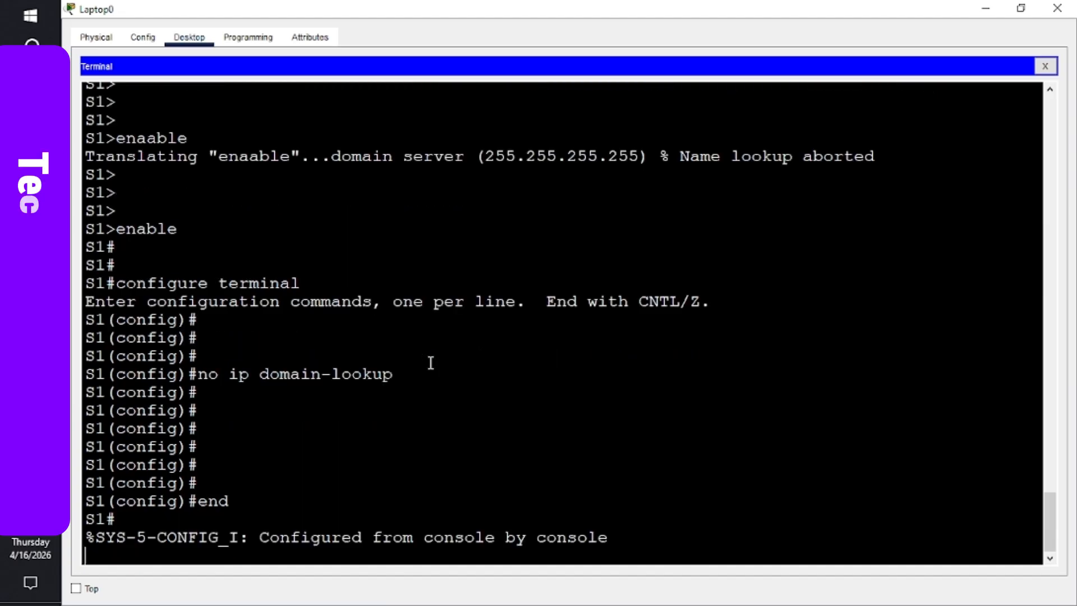
key(Return)
key(Return)
- Ping 192.168.0.3 from switch S1, which fails with 0 of 5 replies
key(Return)
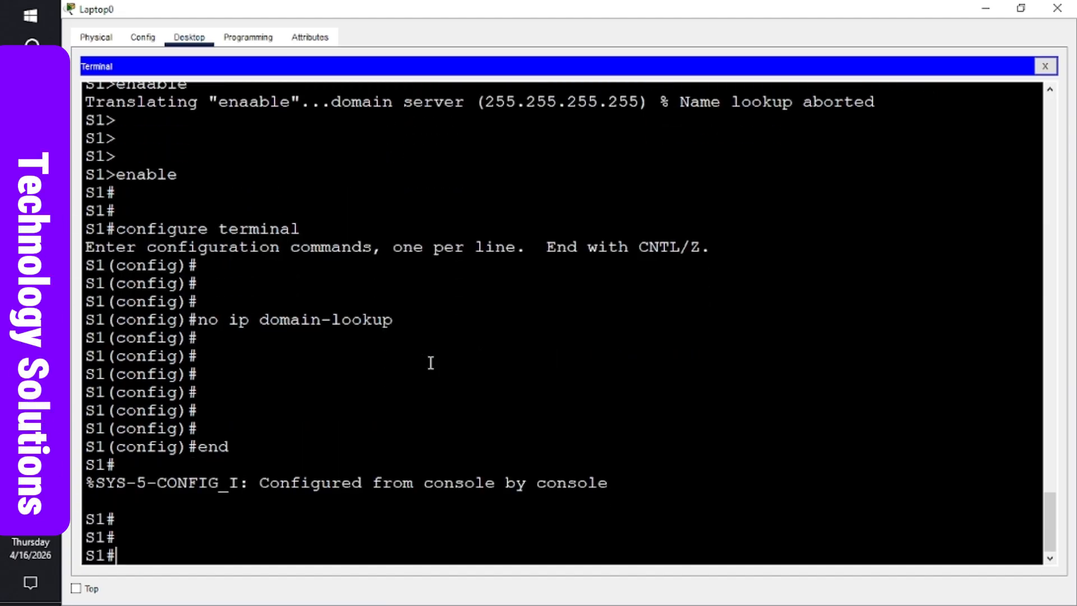
key(Return)
key(Return)
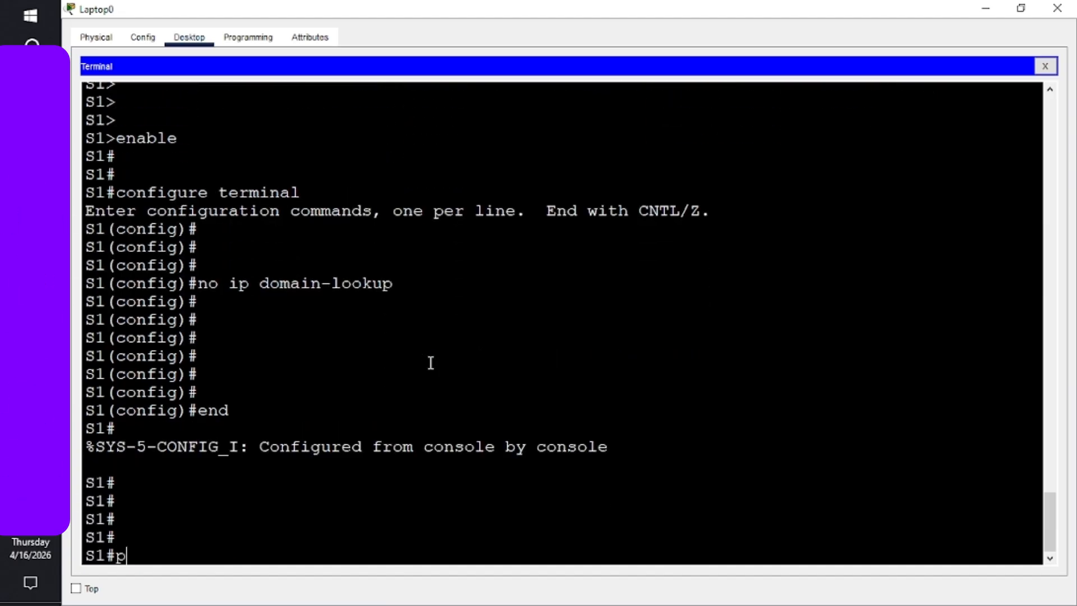
text(ping 1)
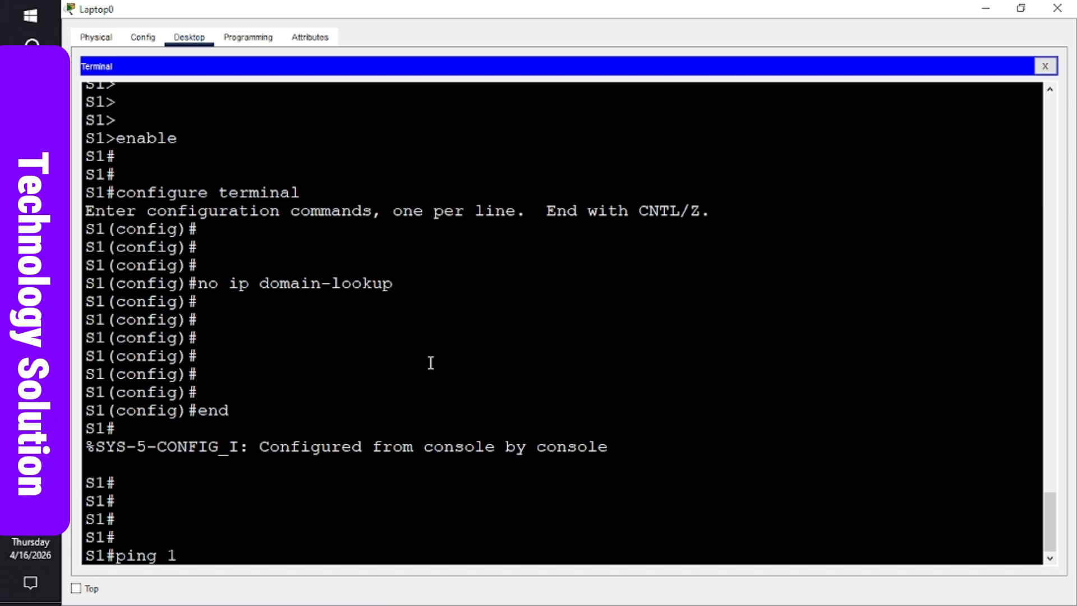
text(92.16)
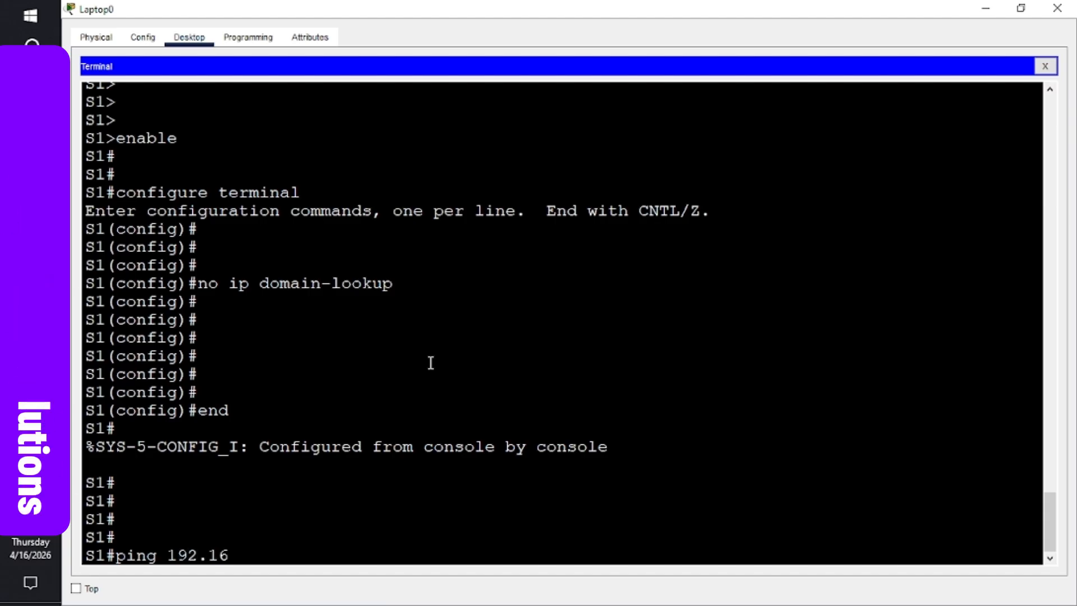
text(8.0.3)
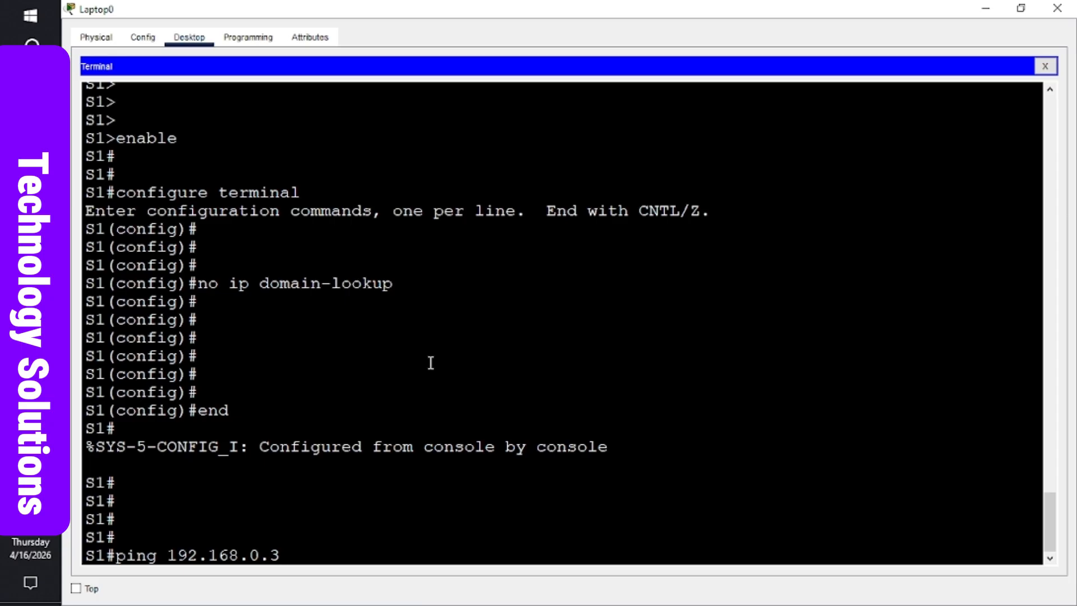
key(Return)
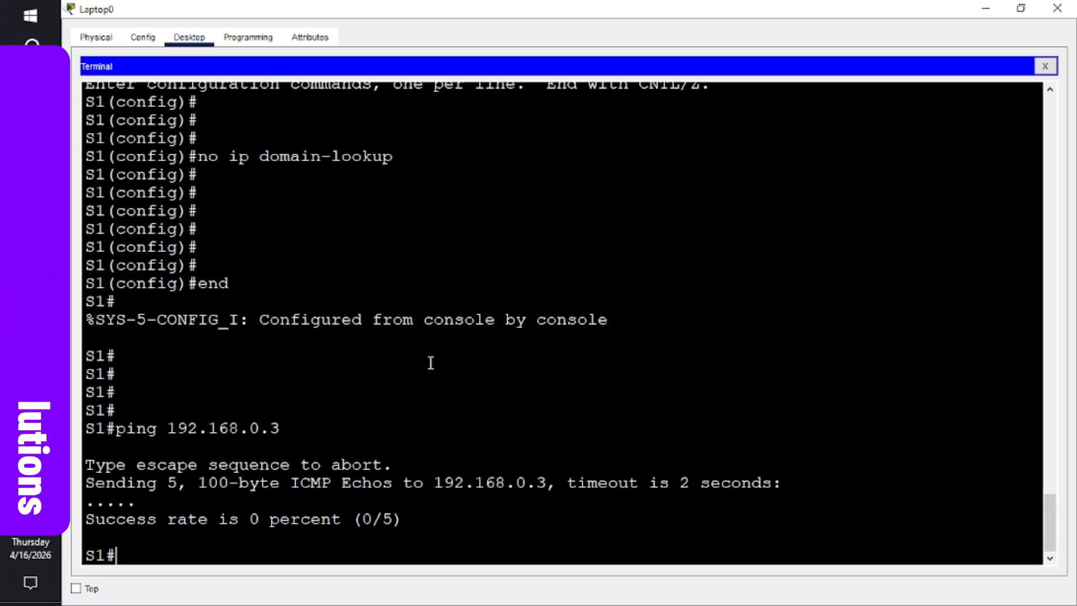
text(sh)
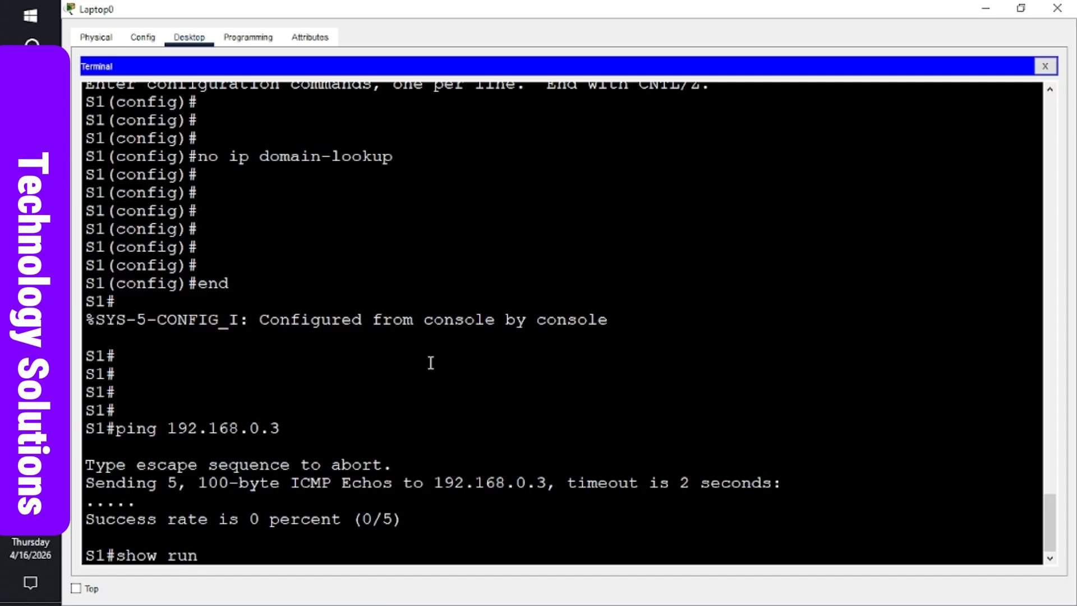
text(ow run)
- Page through S1's show run output, highlighting shut-down interface Vlan1 at 192.168.1.2, then quit
key(Return)
key(space)
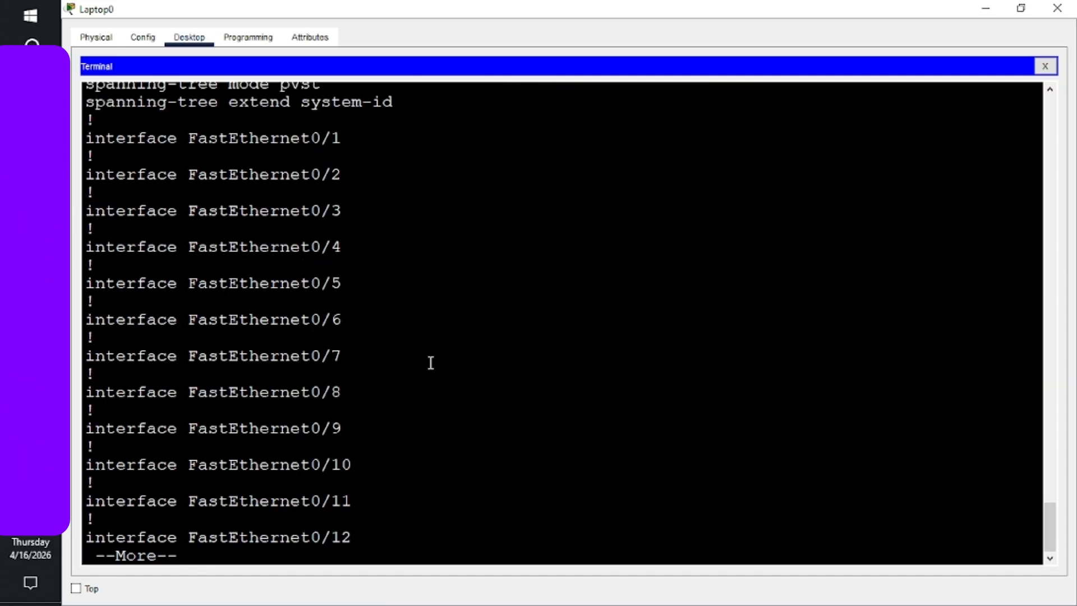
key(space)
key(space)
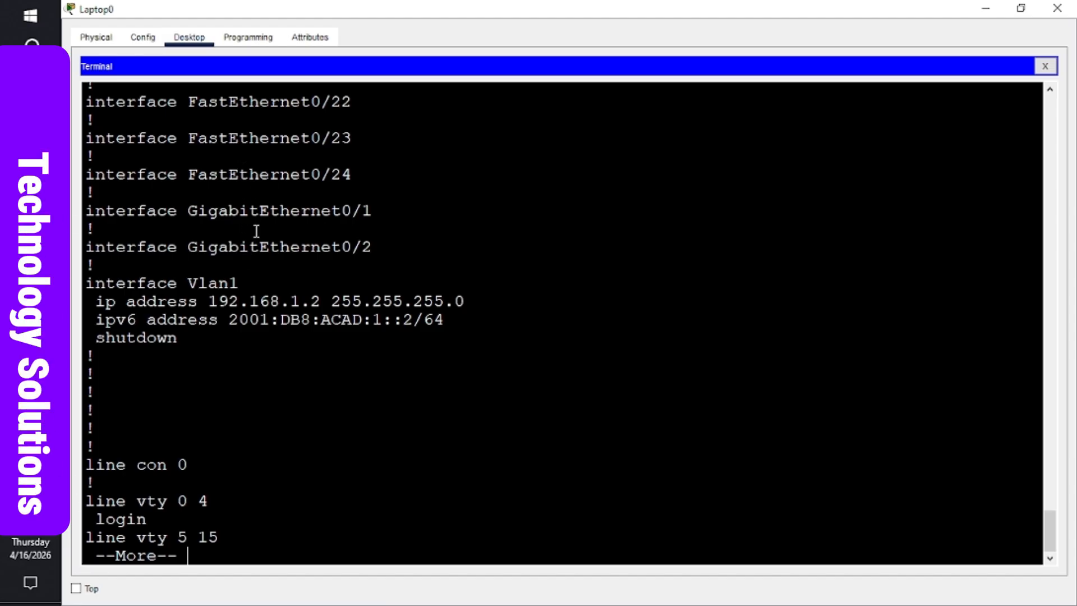
double_click(224, 283)
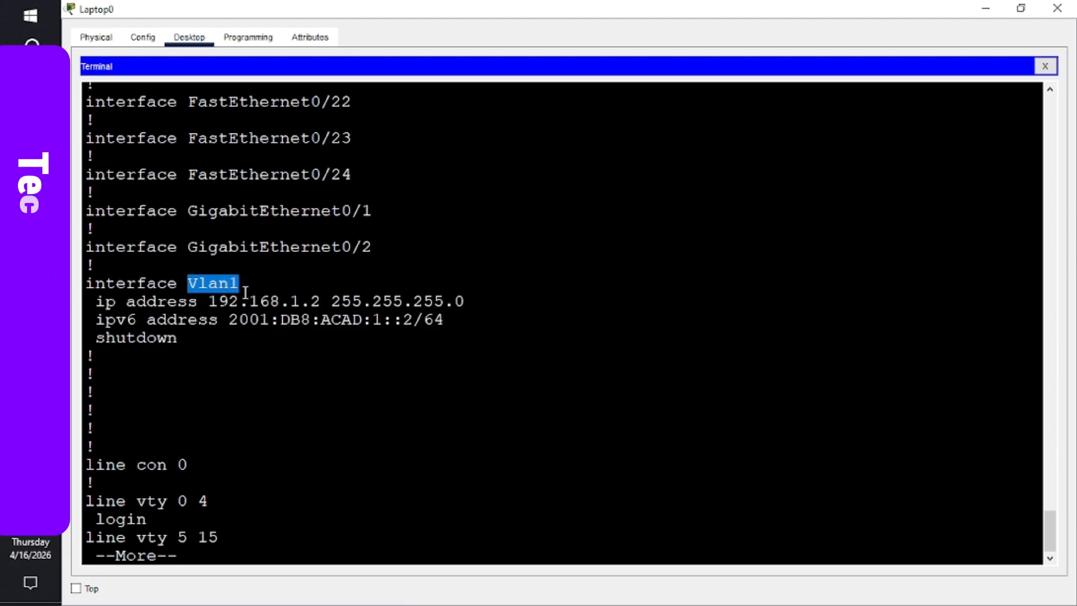
click(247, 335)
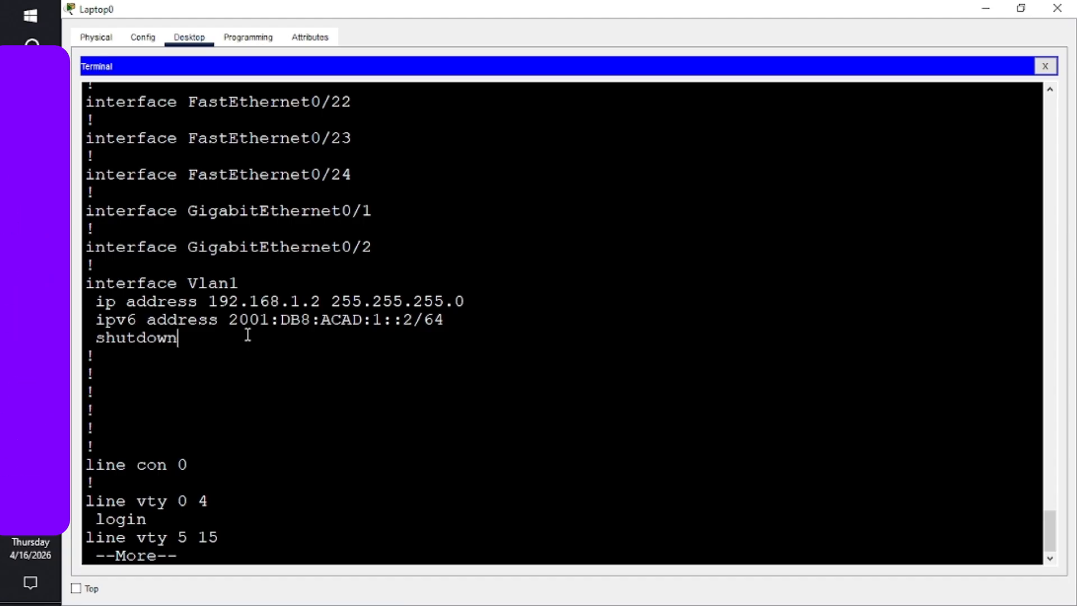
key(q)
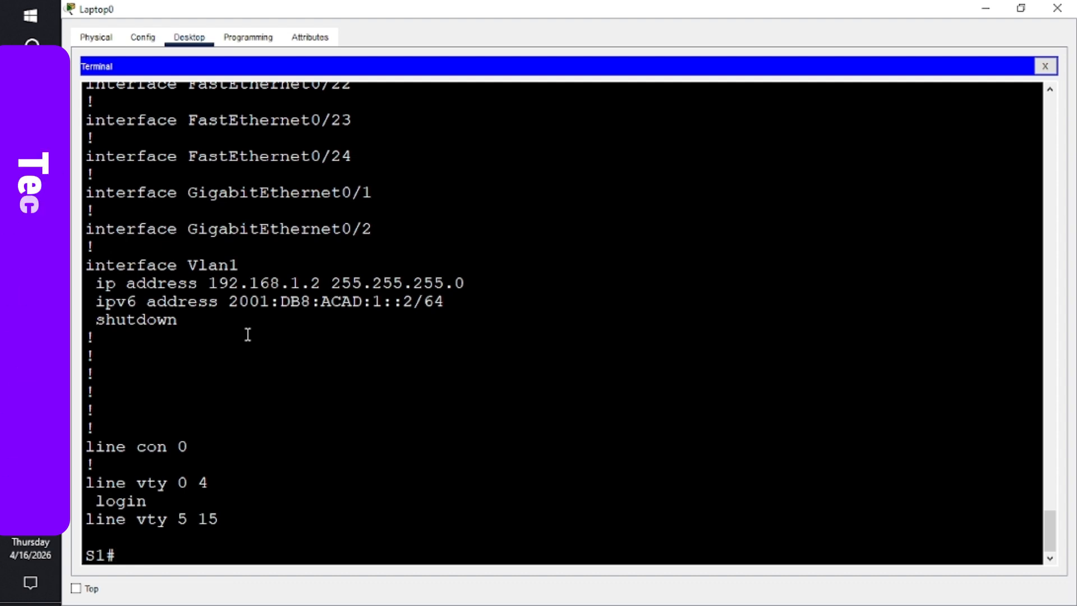
- Enter global configuration mode on S1, correcting the mistyped configure terminal command
text(c)
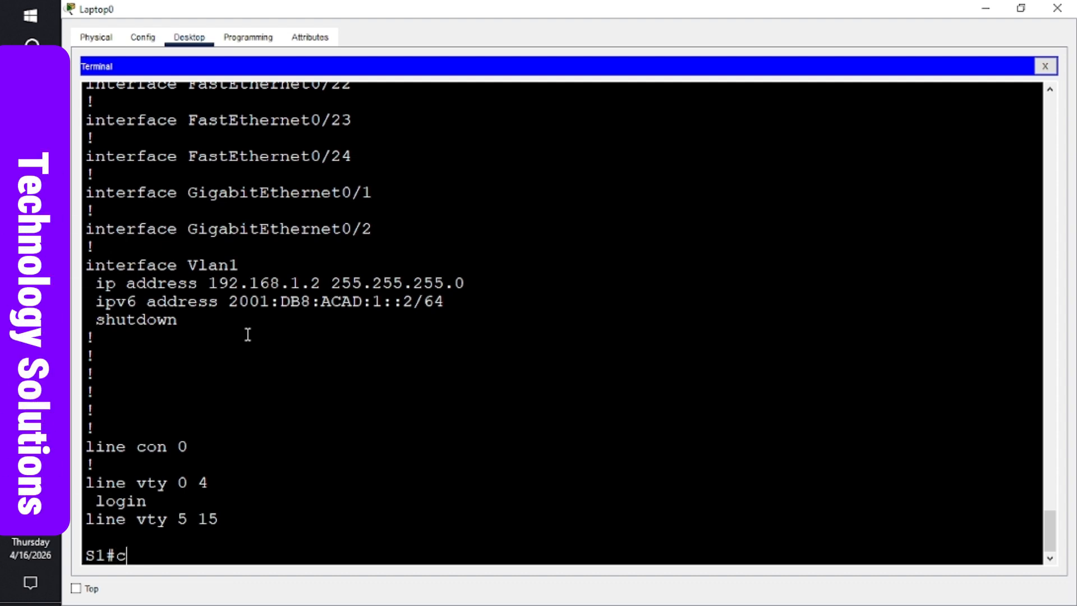
text(onfigu)
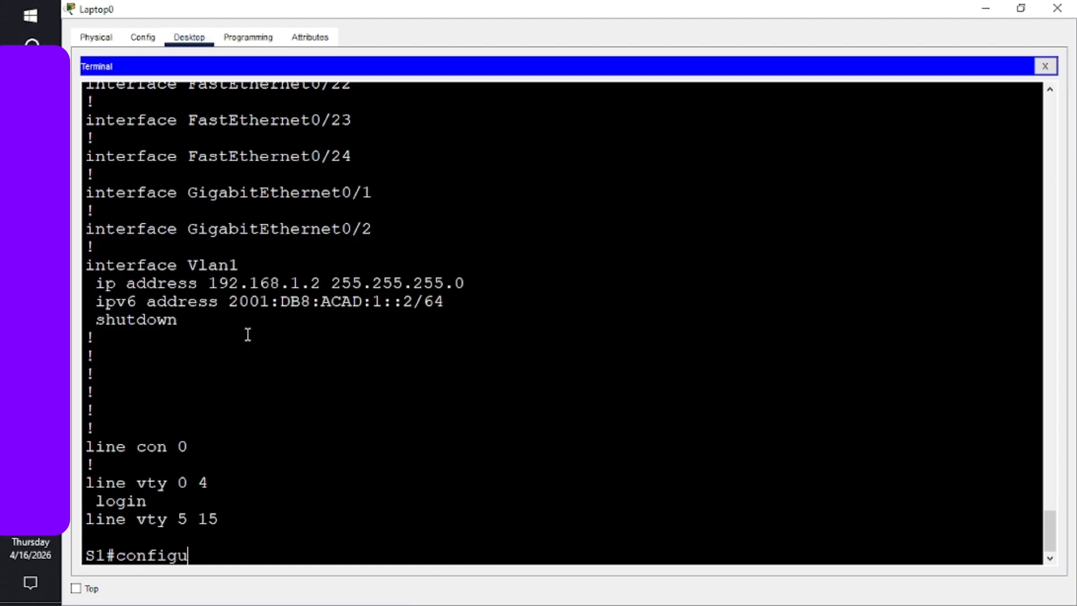
text(re)
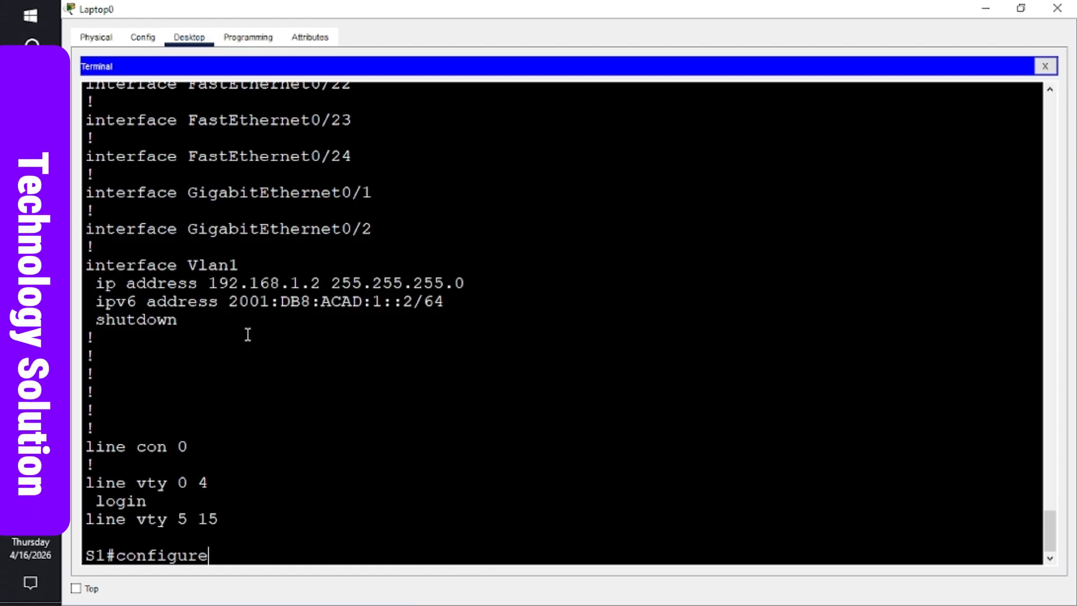
text( termina;)
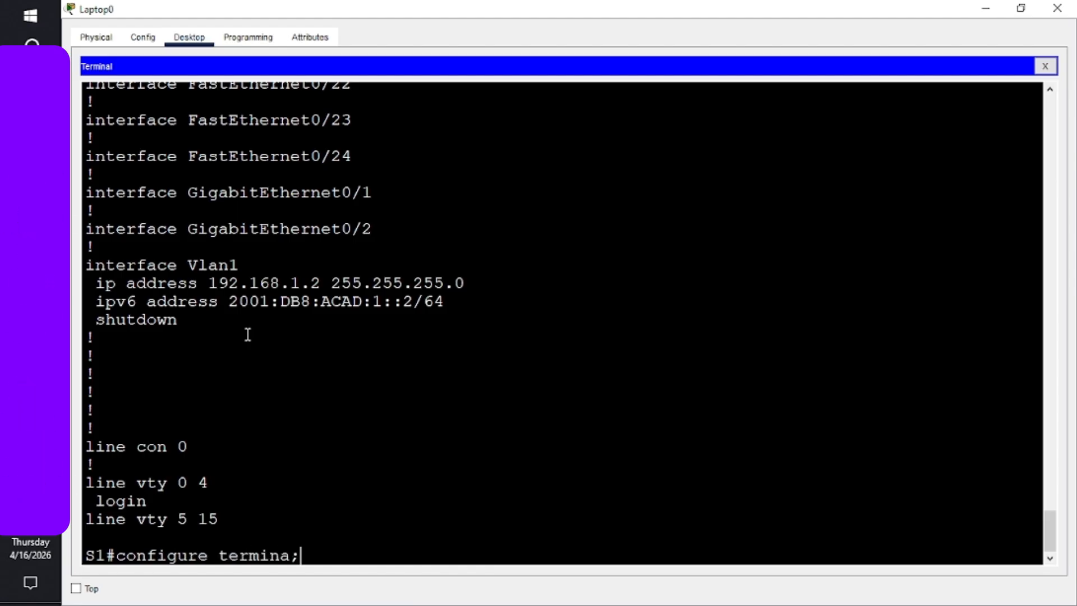
key(Return)
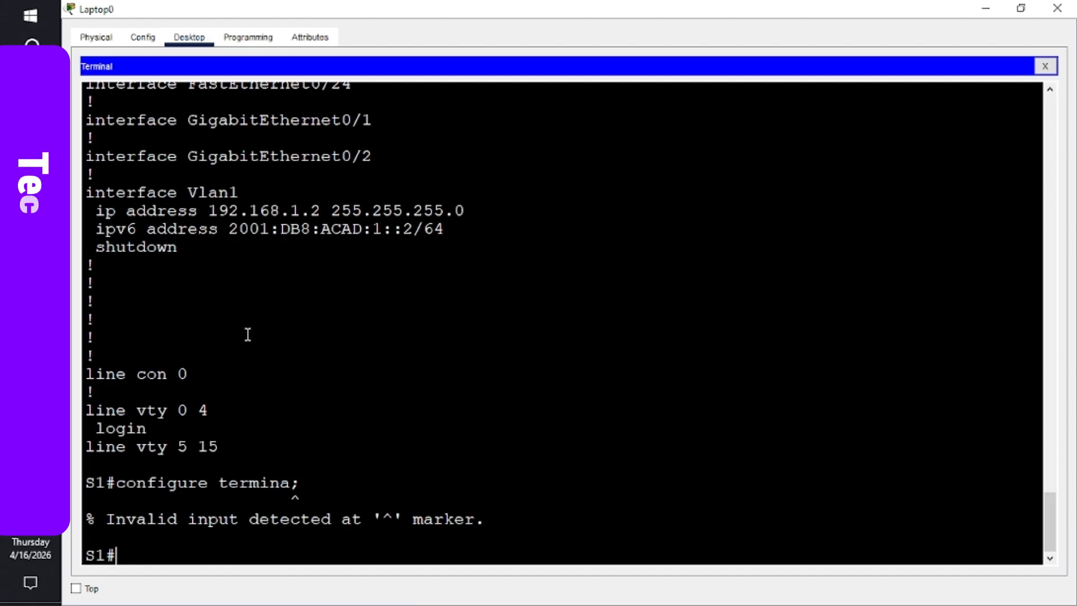
key(Up)
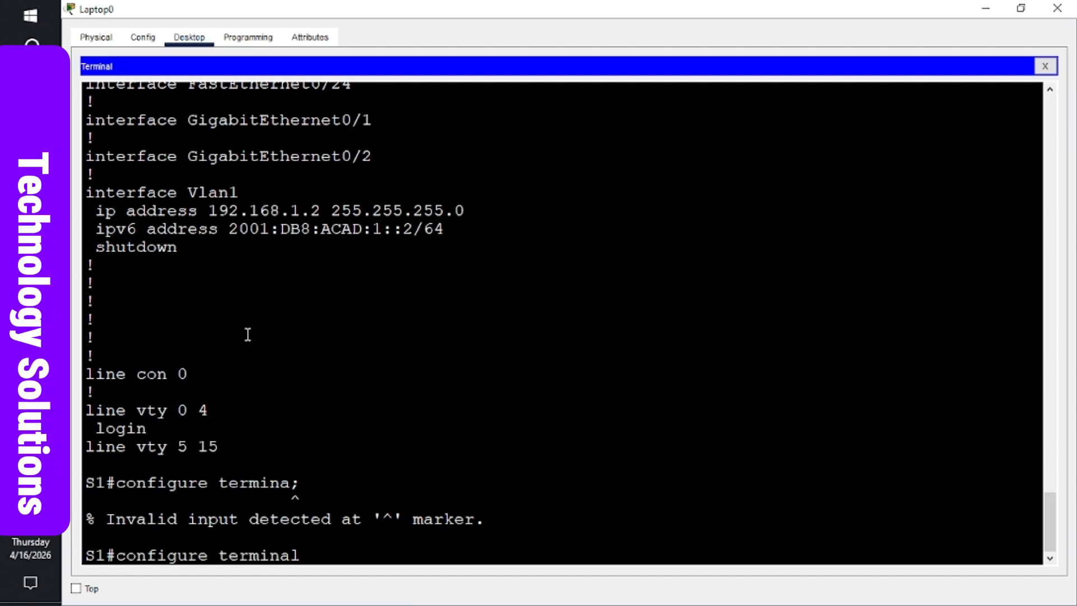
key(Return)
key(Return)
key(Return)
key(Return)
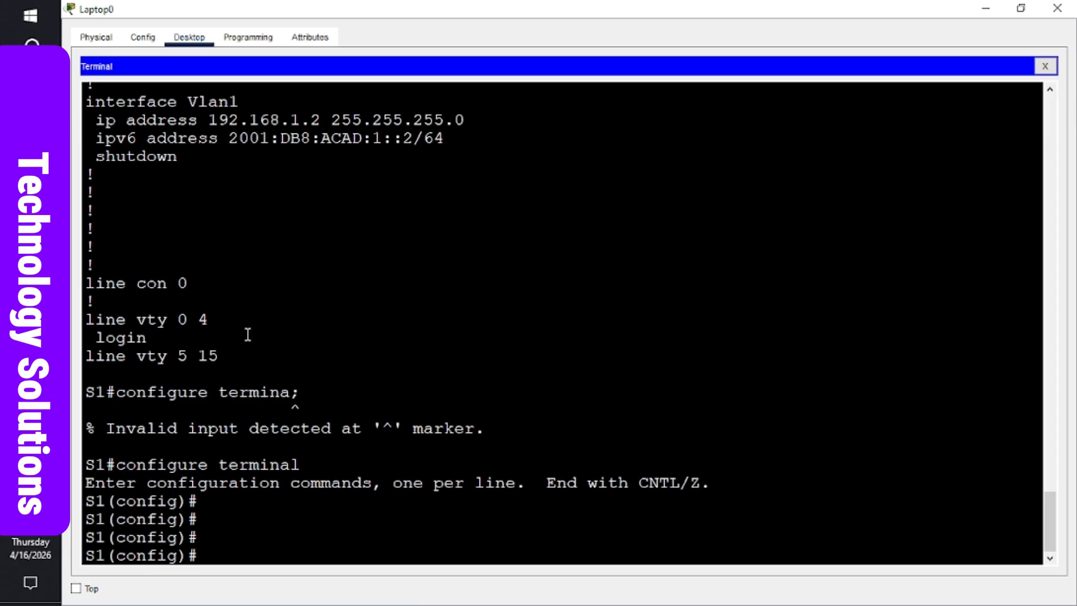
- Start the ip default-gateway command with Tab completion, then return to the main topology window
text(de)
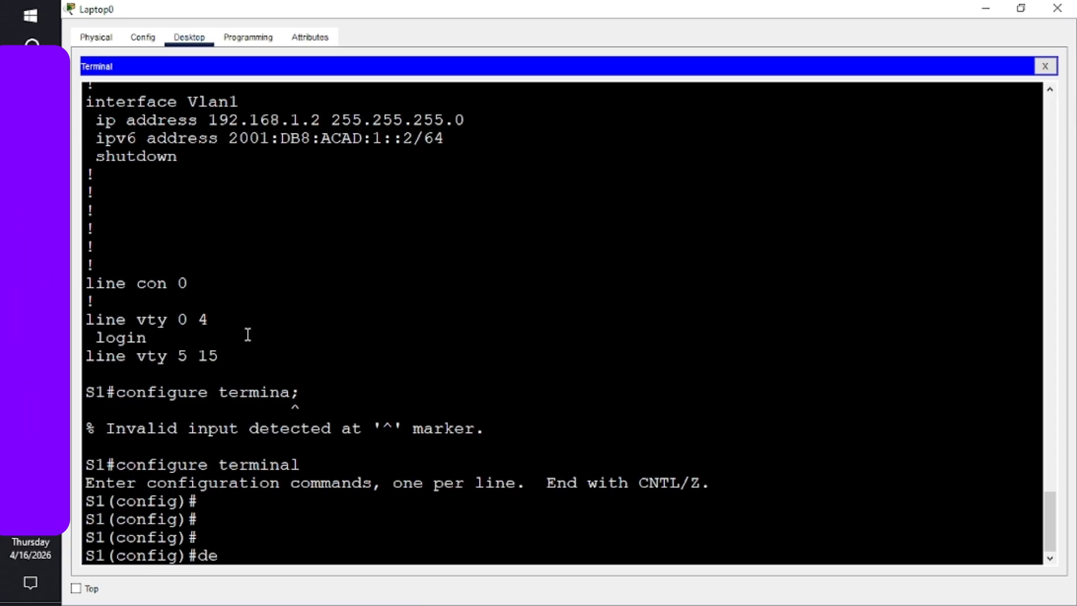
text(fip)
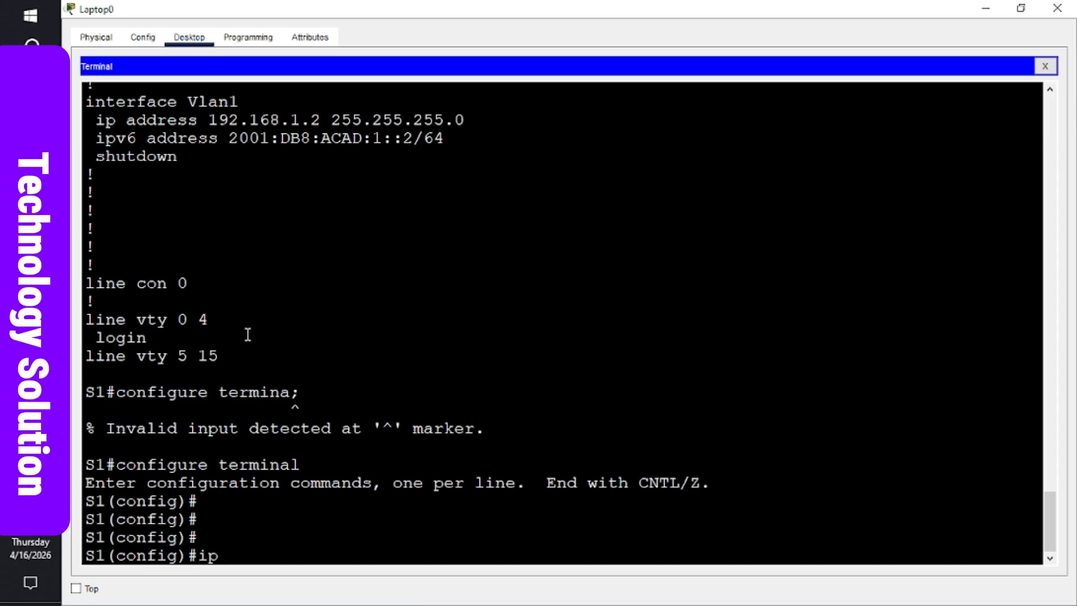
text(a)
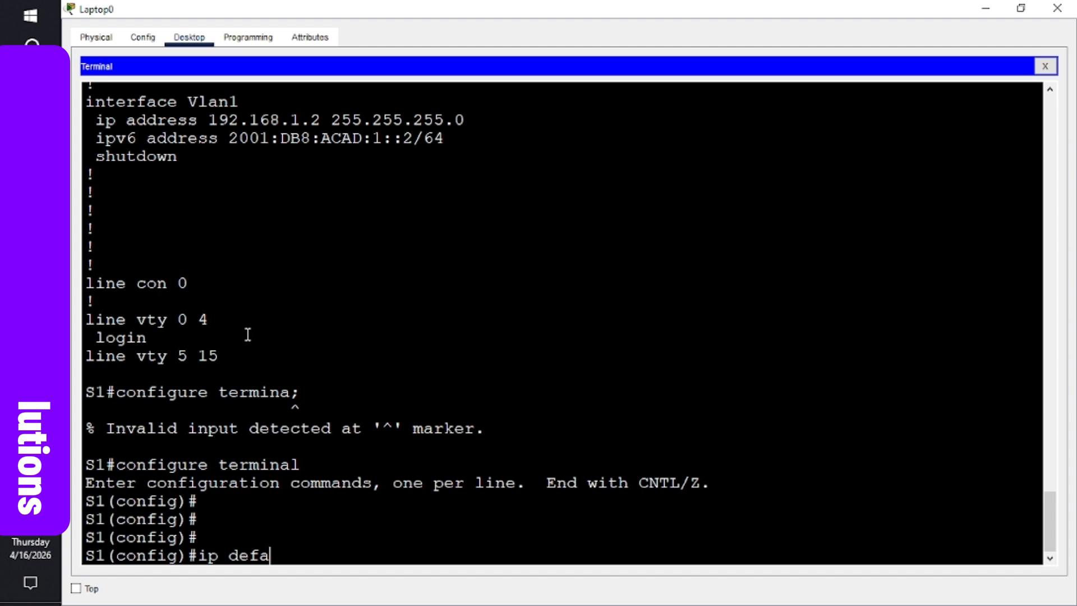
text(ult)
key(Tab)
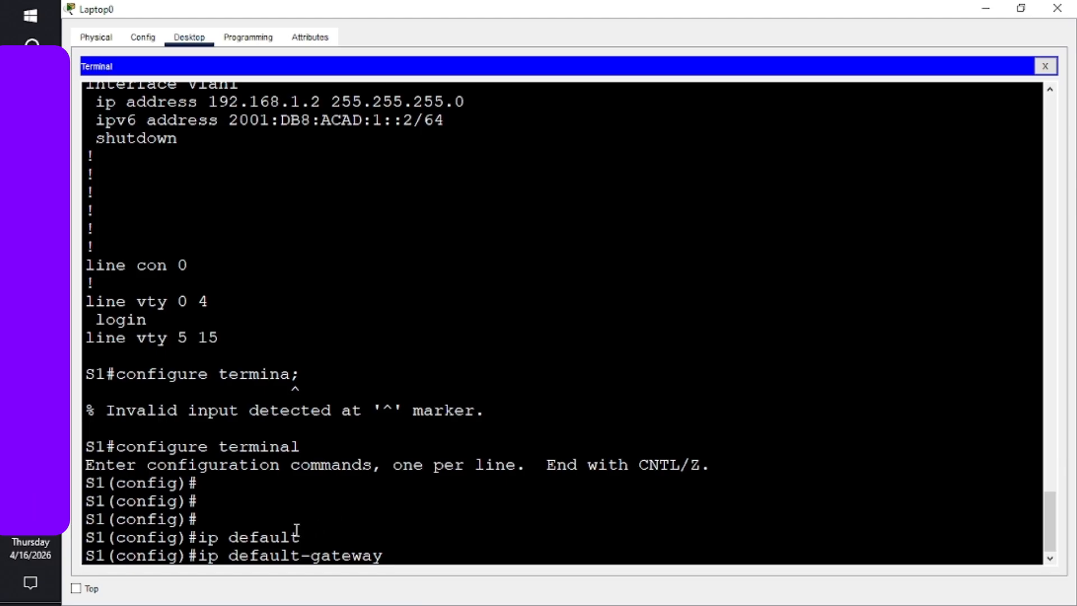
drag(392, 556, 213, 557)
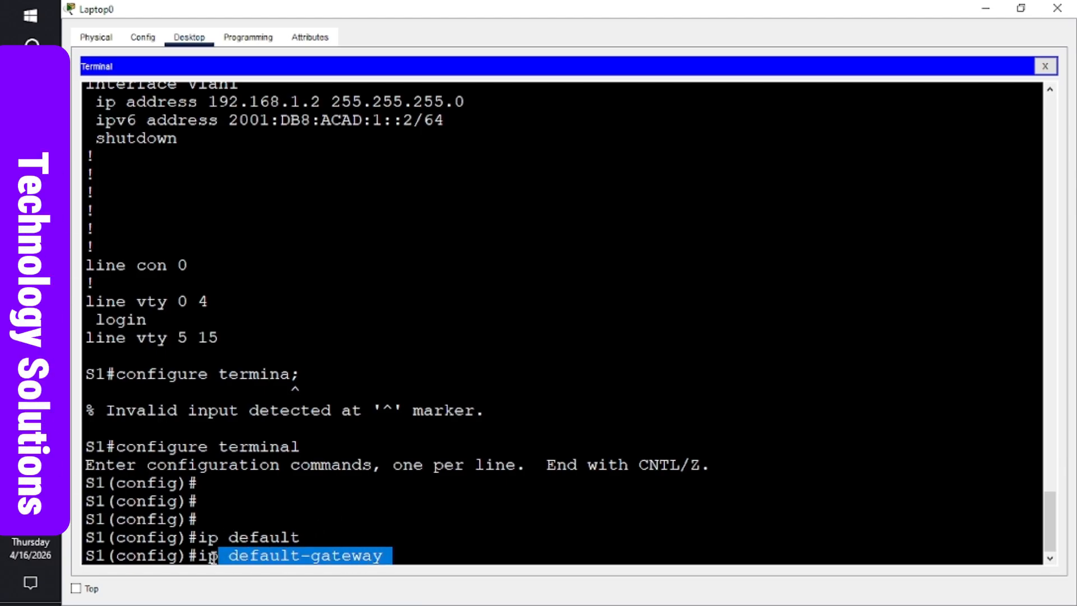
click(410, 557)
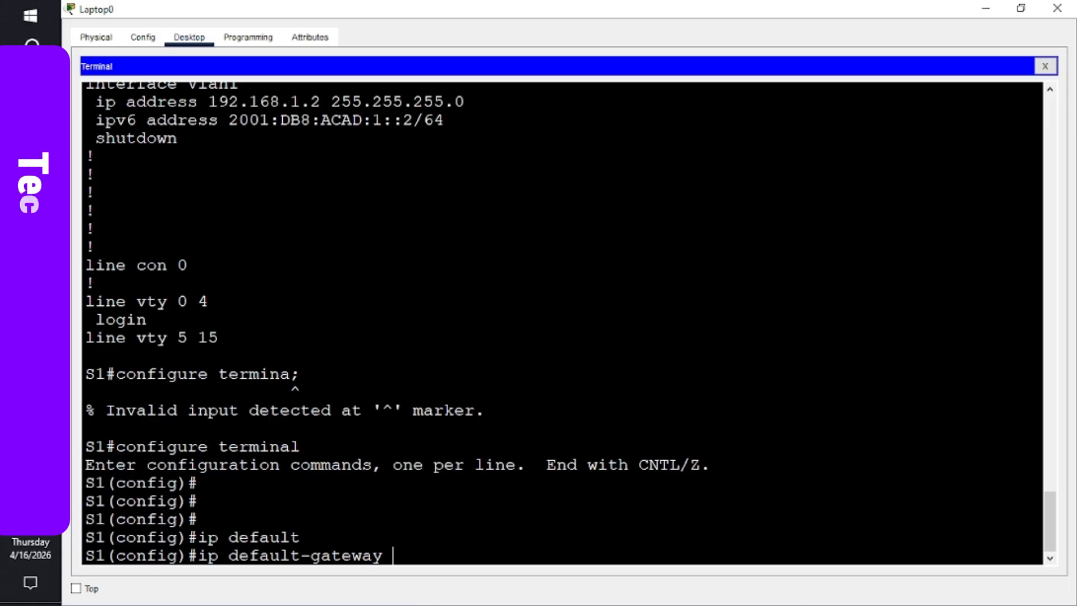
click(31, 336)
click(139, 264)
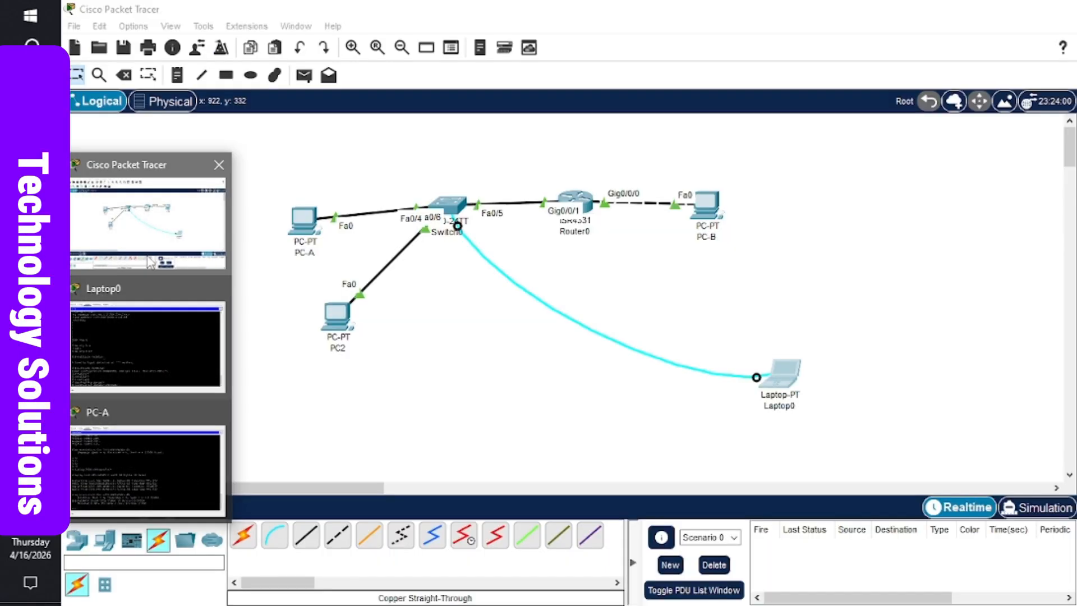
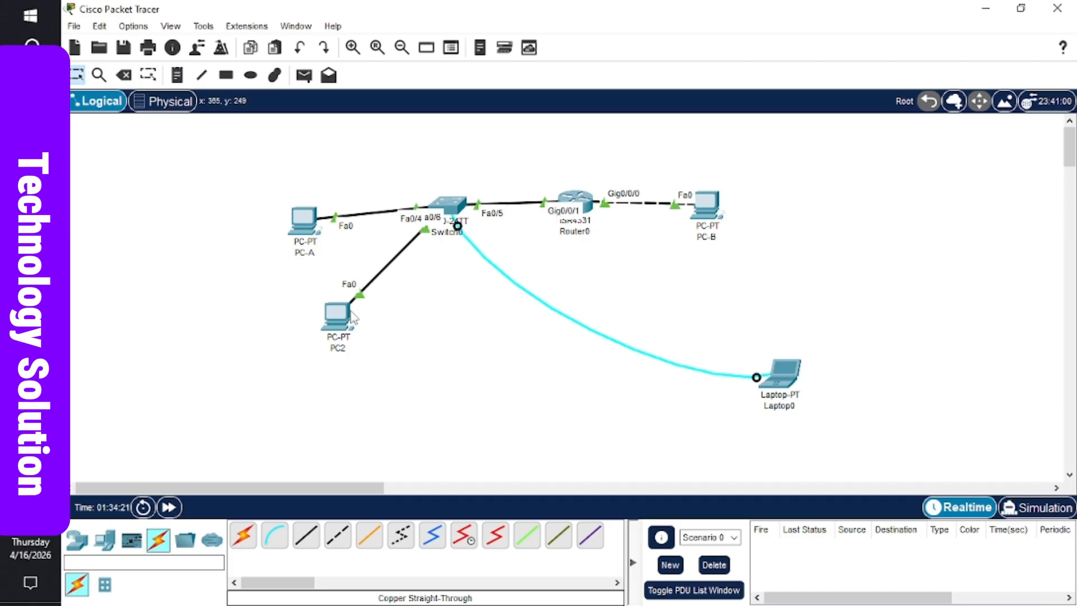
- Set switch S1's default gateway to 192.168.1.1 in the Laptop0 console session
mouse_move(30, 337)
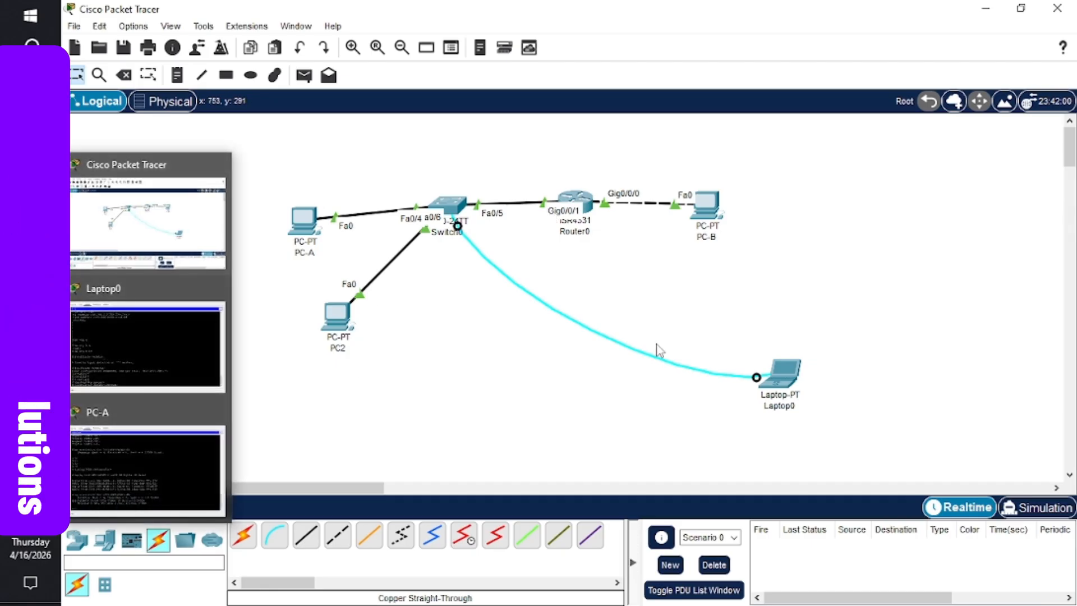
click(193, 364)
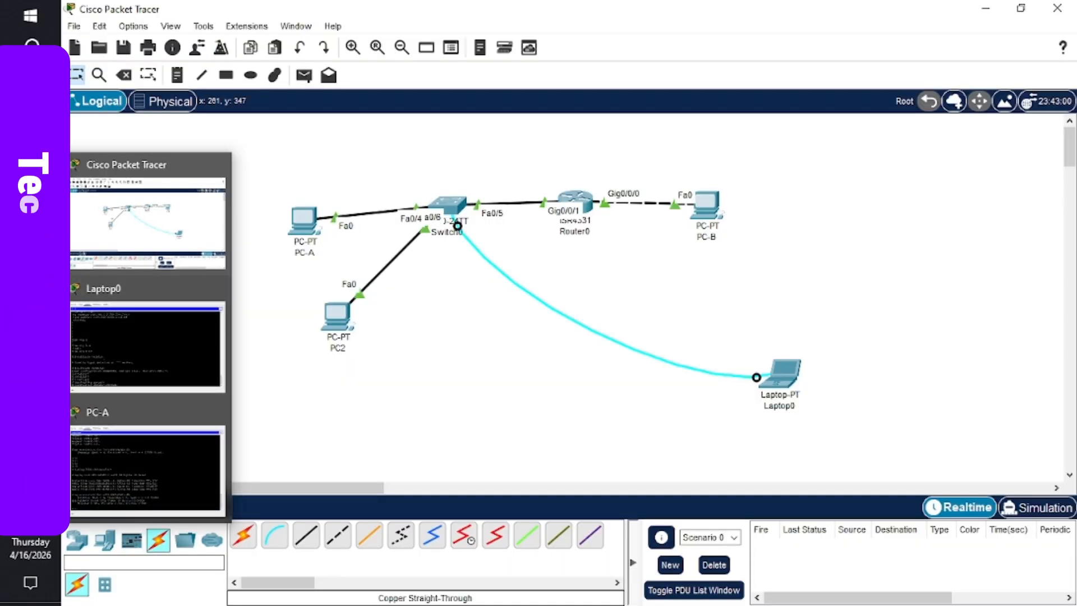
click(145, 353)
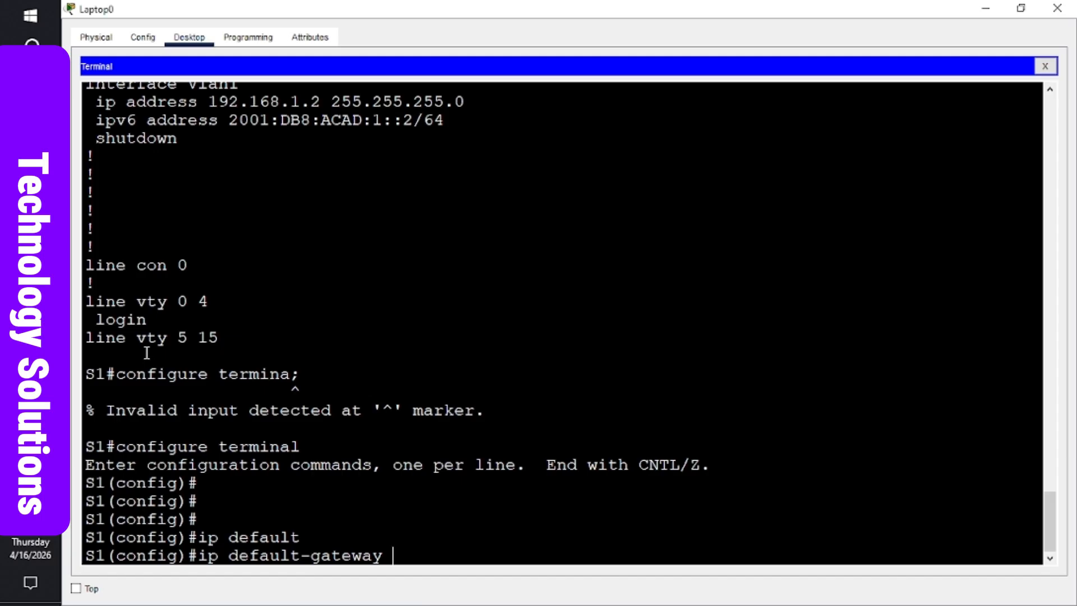
text(192.1)
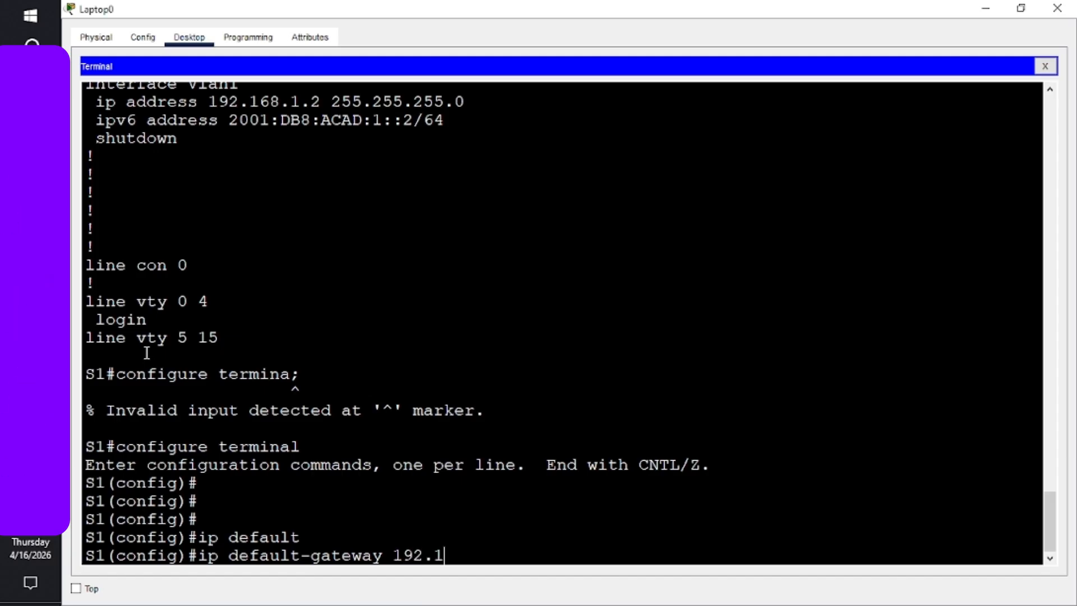
text(68.1.1)
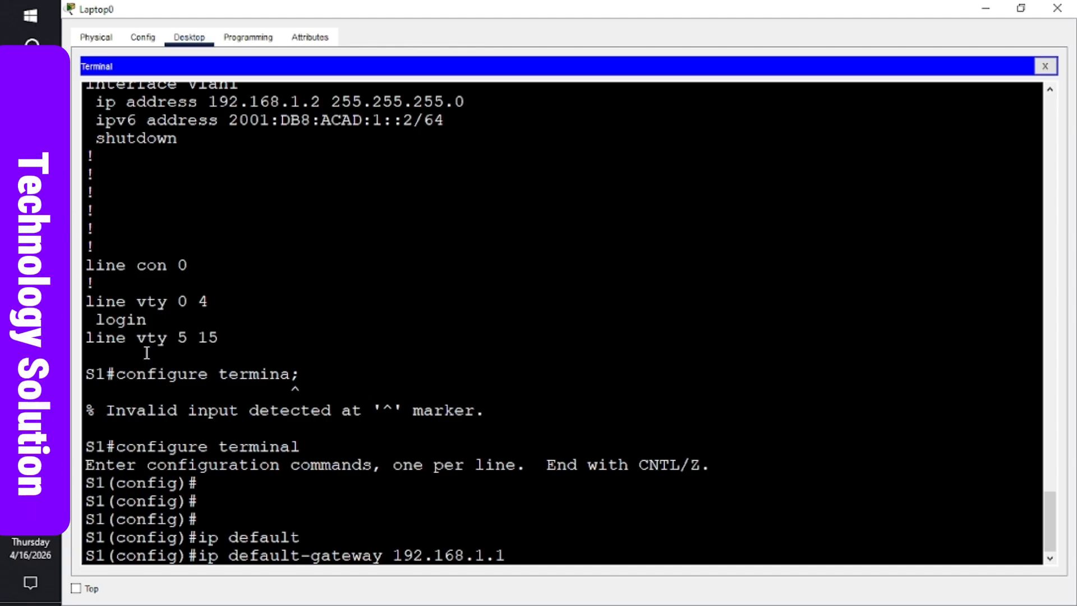
key(Return)
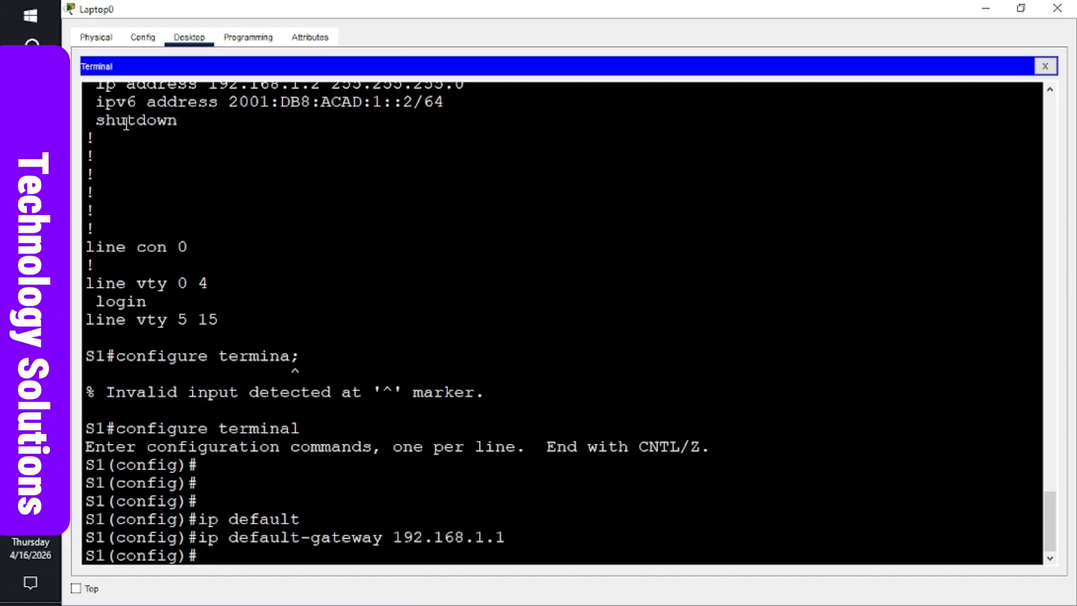
- Configure interface vlan 1 on S1 with no shutdown so its link and protocol come up
text(inter)
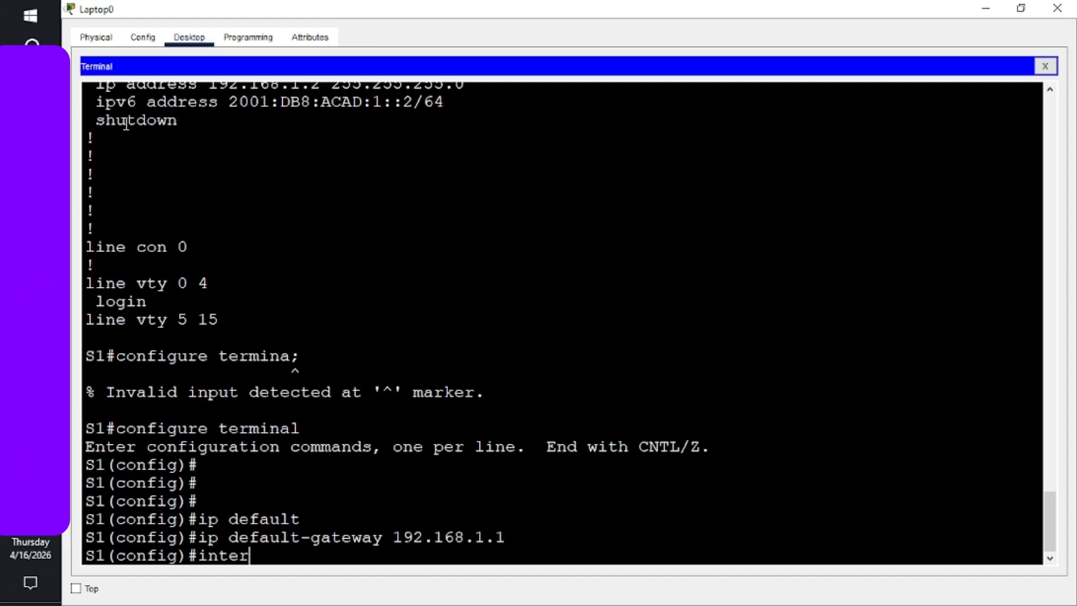
text(face vlan 1)
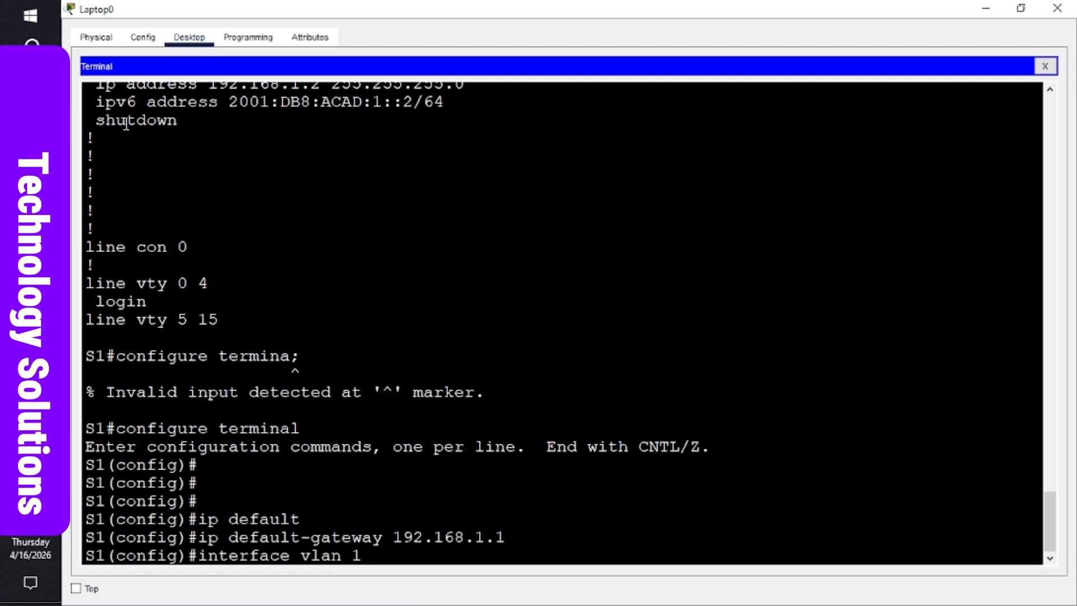
key(Return)
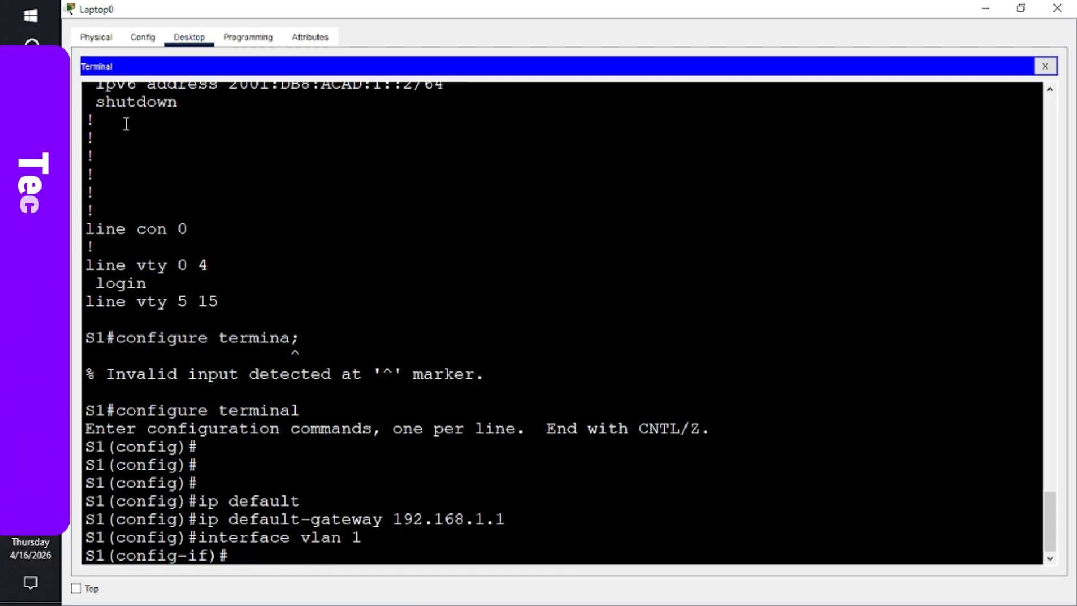
text(no)
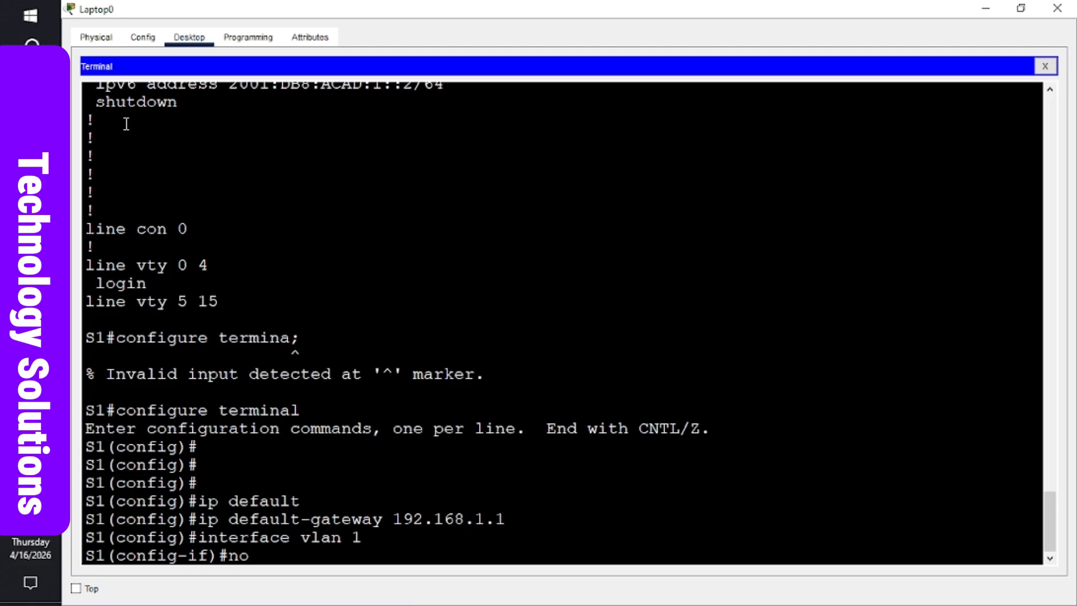
text( shut)
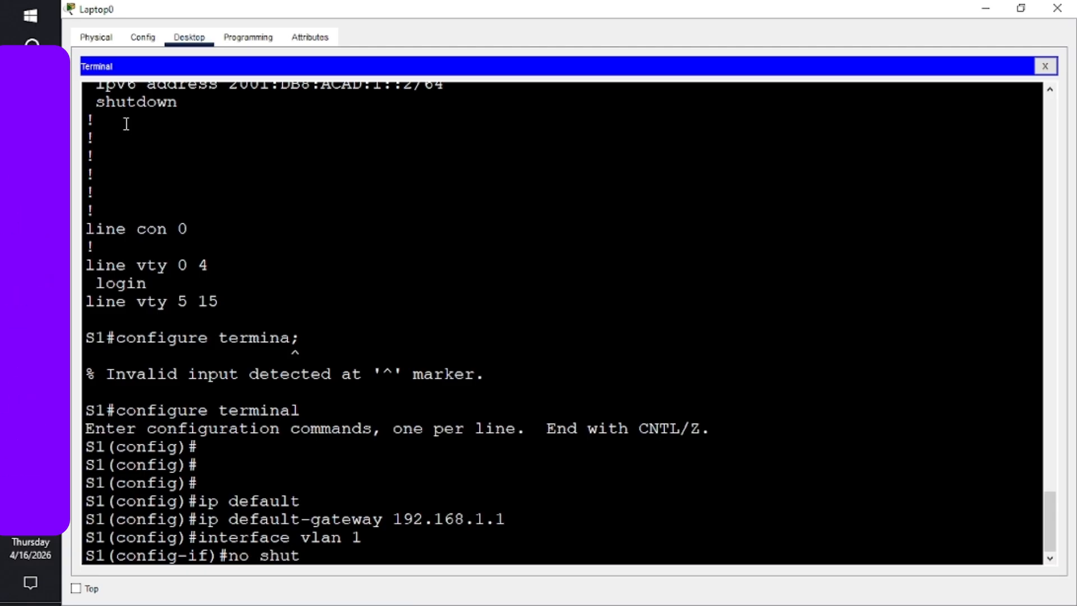
text(down)
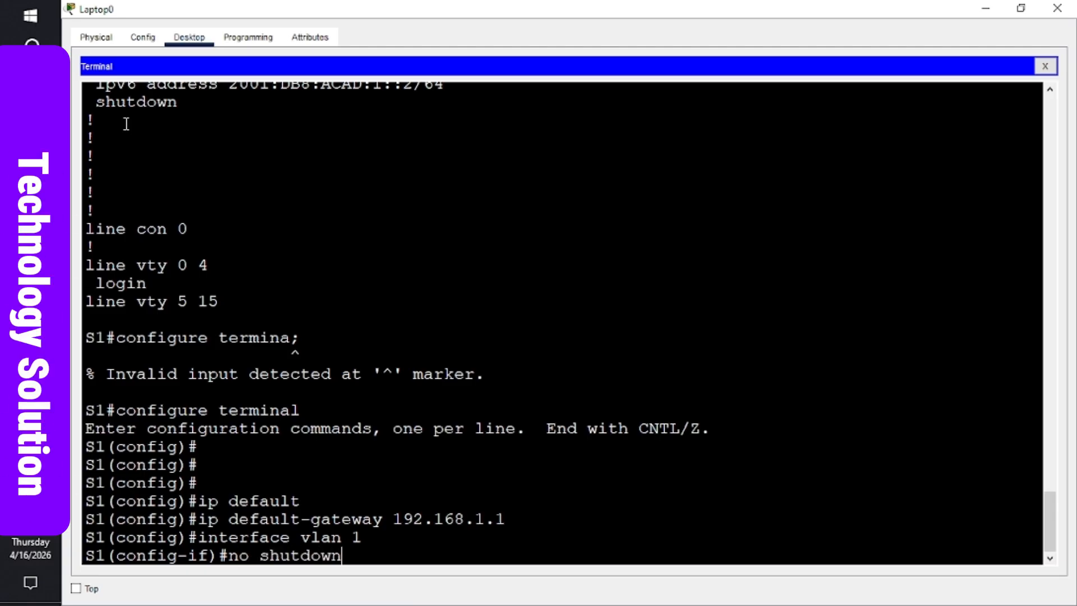
key(Return)
key(Return)
key(Return)
key(Return)
key(Return)
key(Return)
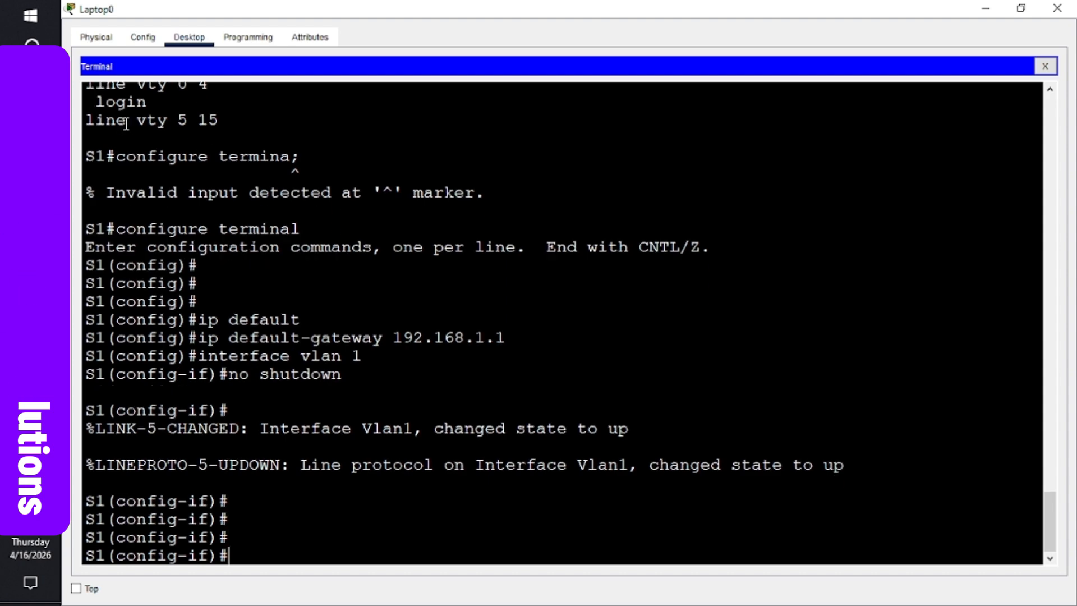
key(Return)
key(Return)
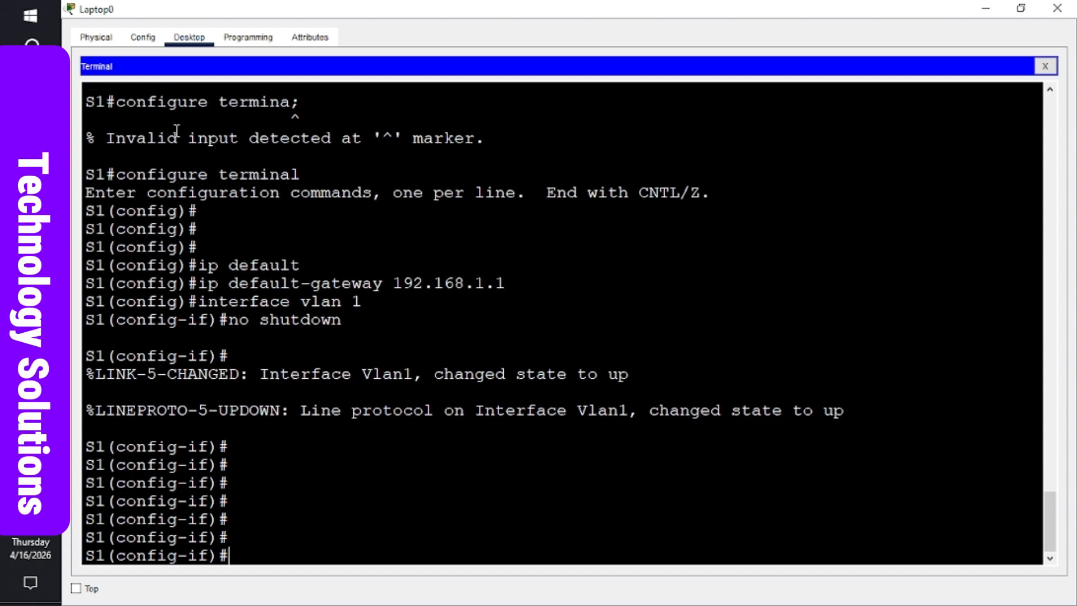
- End S1's configuration mode and type a ping to 192.168.0.3 at the S1# prompt
text(en)
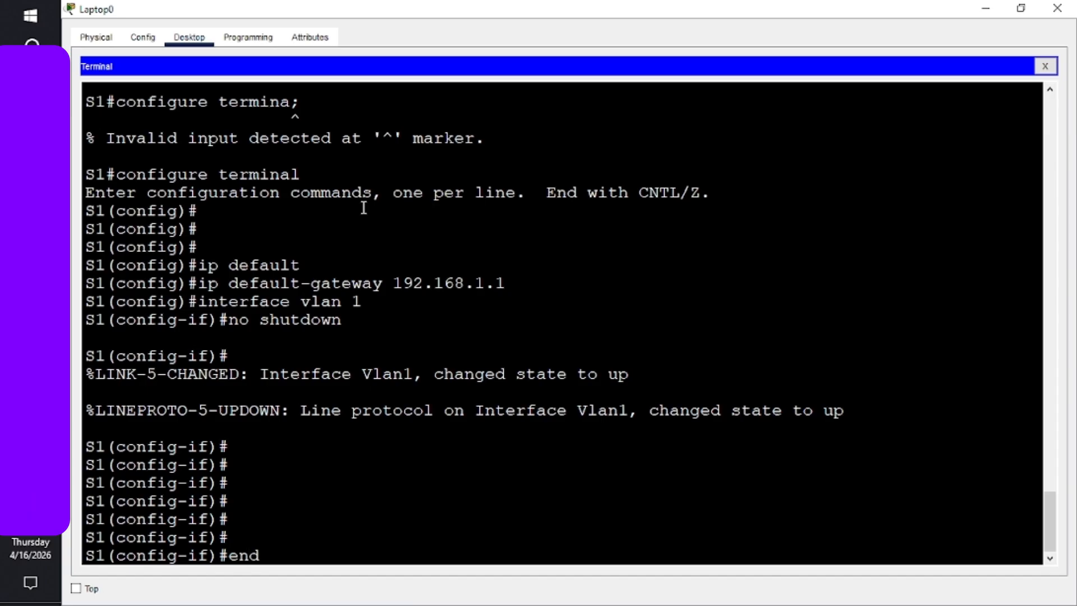
text(d)
key(Return)
key(Return)
key(Return)
key(Return)
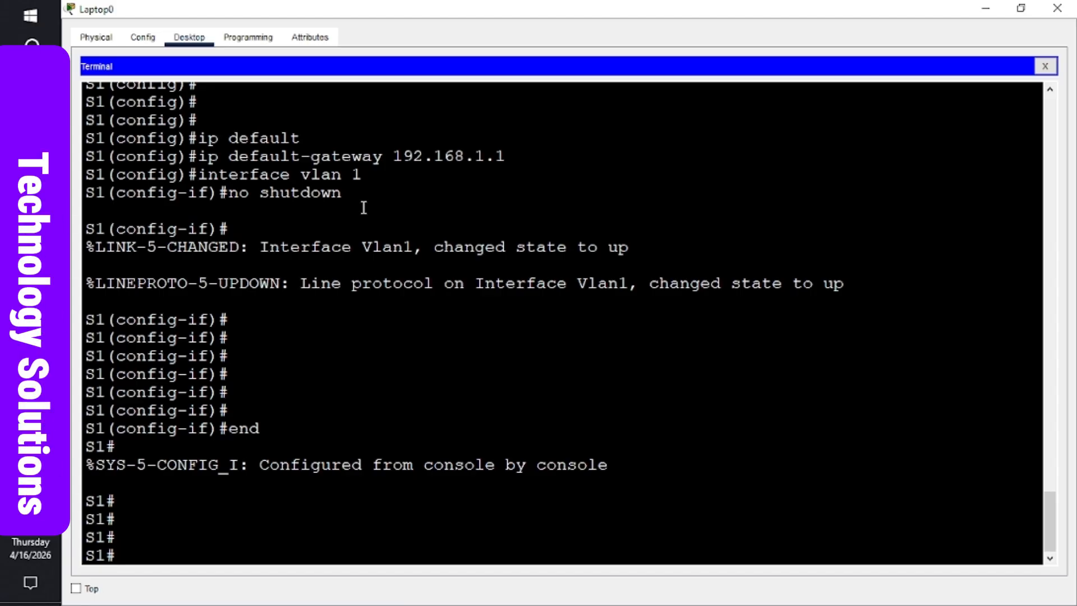
text(configure terminal)
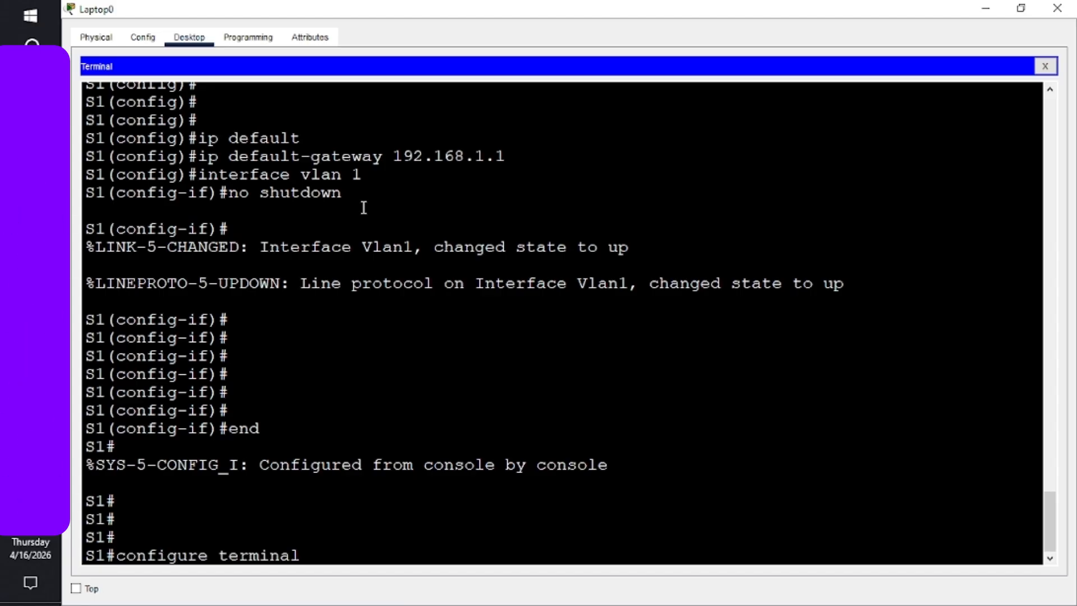
key(BackSpace)
text(;)
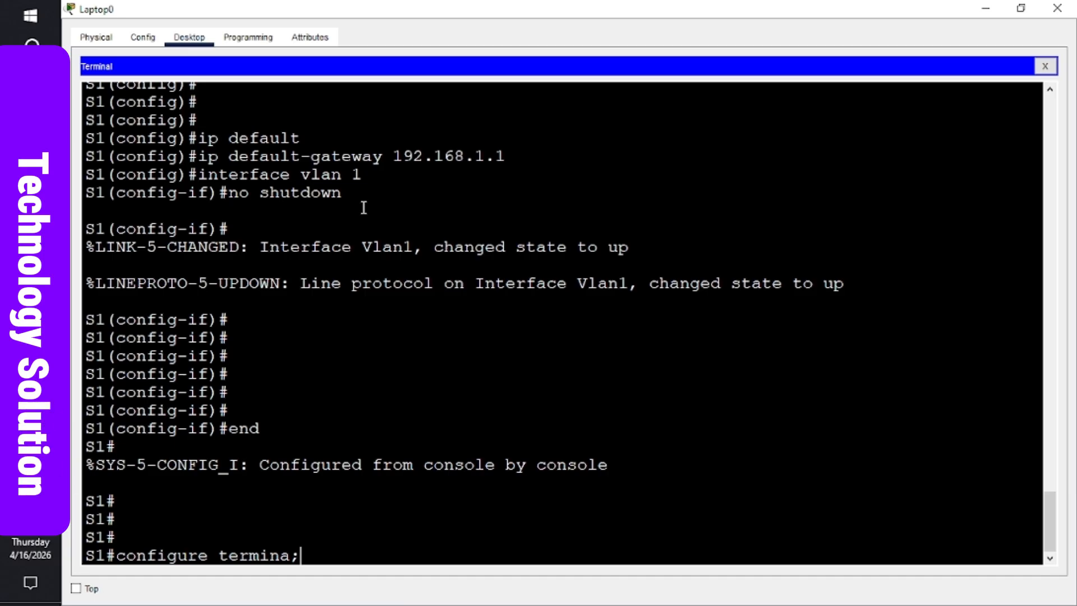
key(BackSpace)
key(BackSpace)
key(BackSpace)
key(BackSpace)
key(BackSpace)
key(BackSpace)
key(BackSpace)
key(BackSpace)
key(BackSpace)
key(BackSpace)
key(BackSpace)
key(BackSpace)
key(BackSpace)
key(BackSpace)
key(BackSpace)
key(BackSpace)
key(BackSpace)
key(BackSpace)
text(show run)
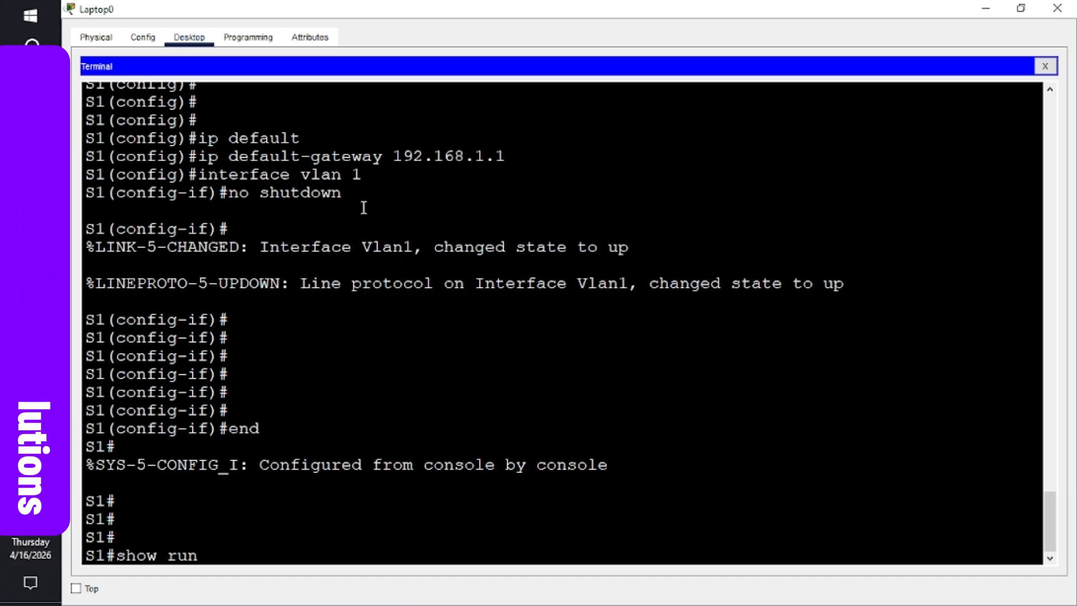
key(BackSpace)
key(BackSpace)
key(BackSpace)
key(BackSpace)
key(BackSpace)
key(BackSpace)
key(BackSpace)
key(BackSpace)
text(ping 192.168.0.3)
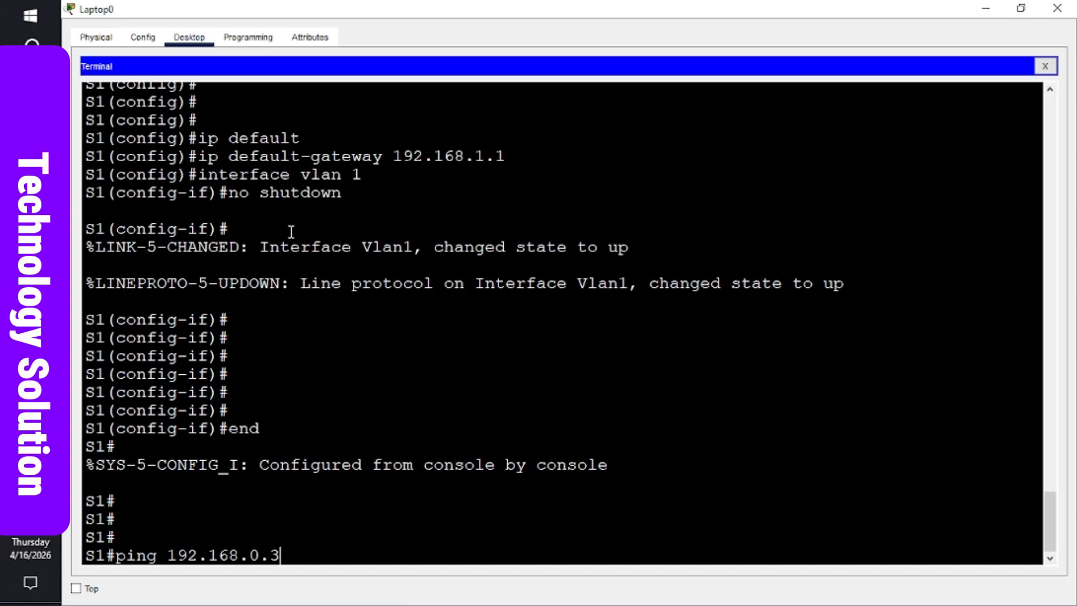
- Check the network topology and PC-A's Command Prompt window
mouse_move(30, 339)
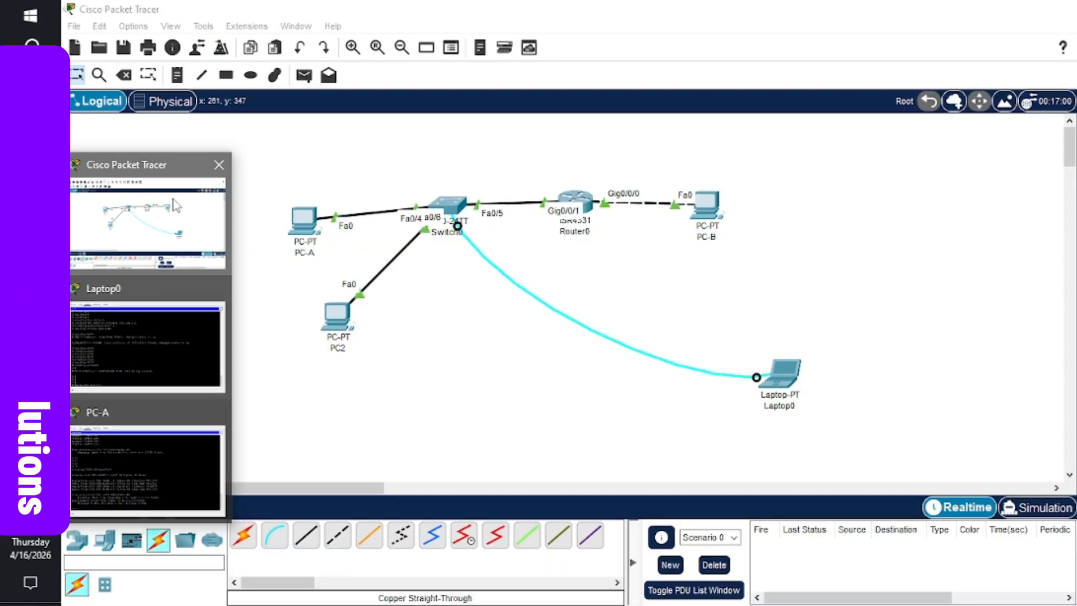
click(168, 207)
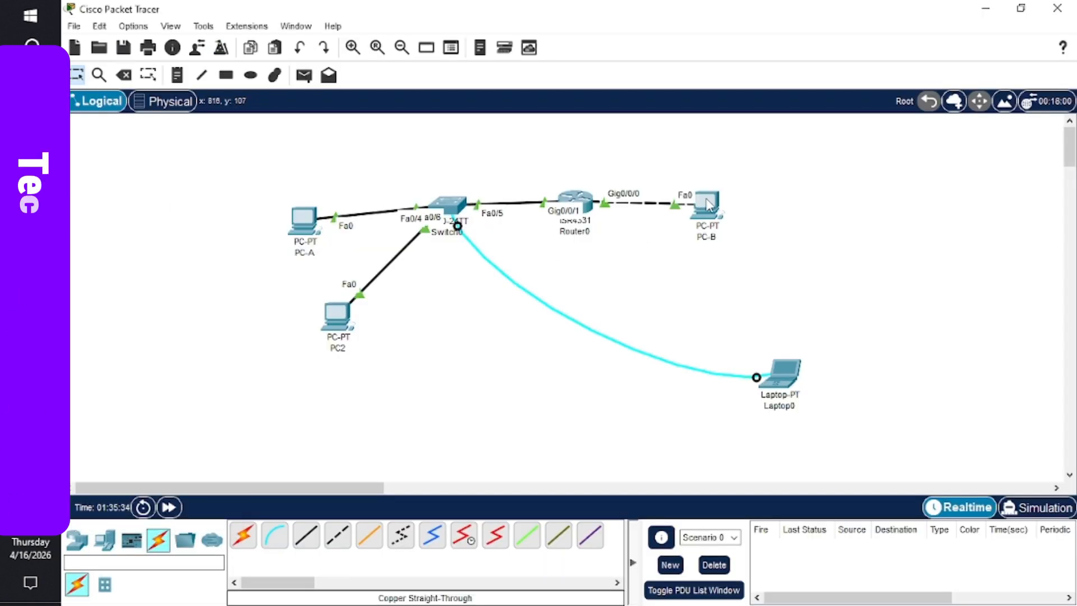
mouse_move(709, 205)
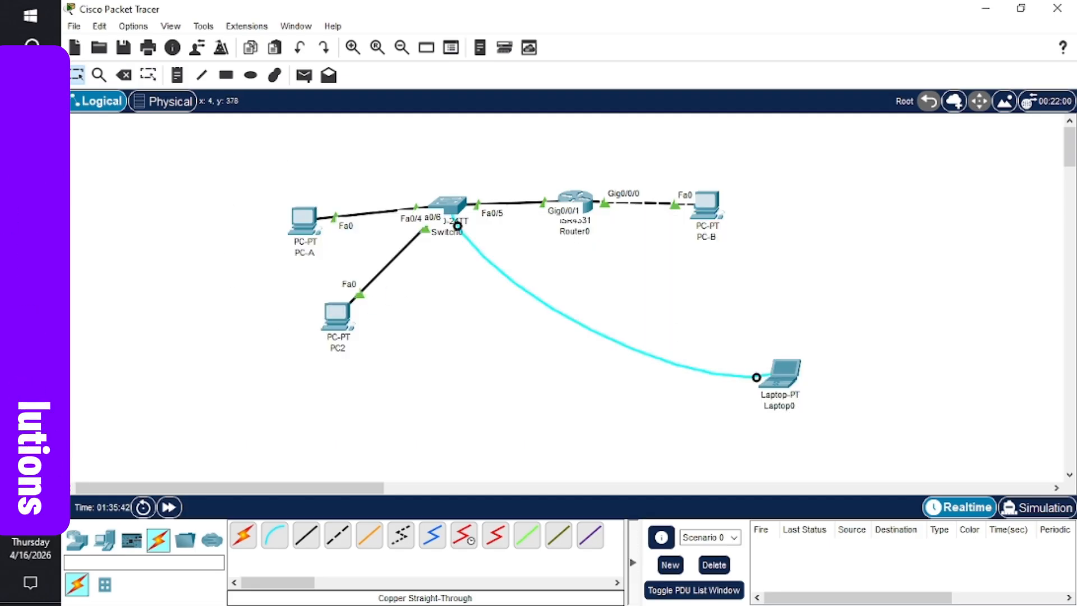
mouse_move(31, 337)
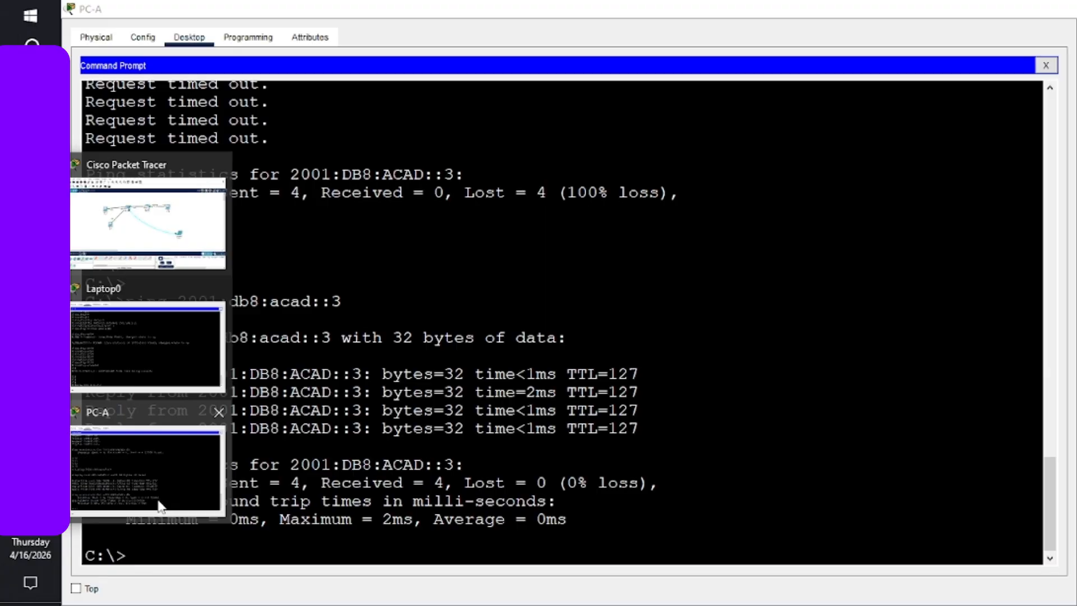
click(147, 468)
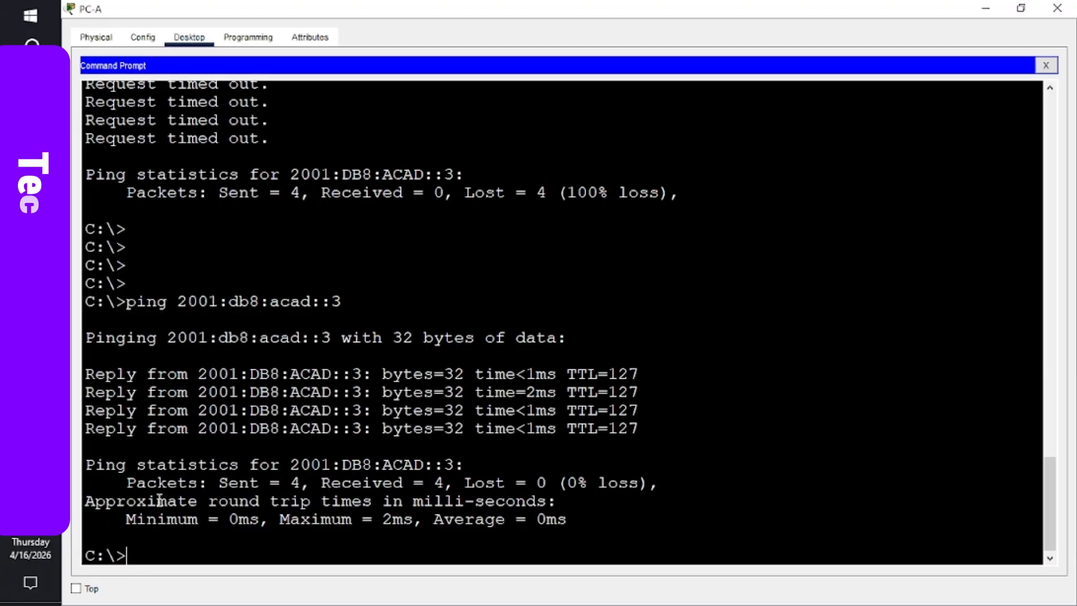
- Ping 192.168.0.3 from S1 twice, getting 80 percent and then 100 percent success
mouse_move(31, 337)
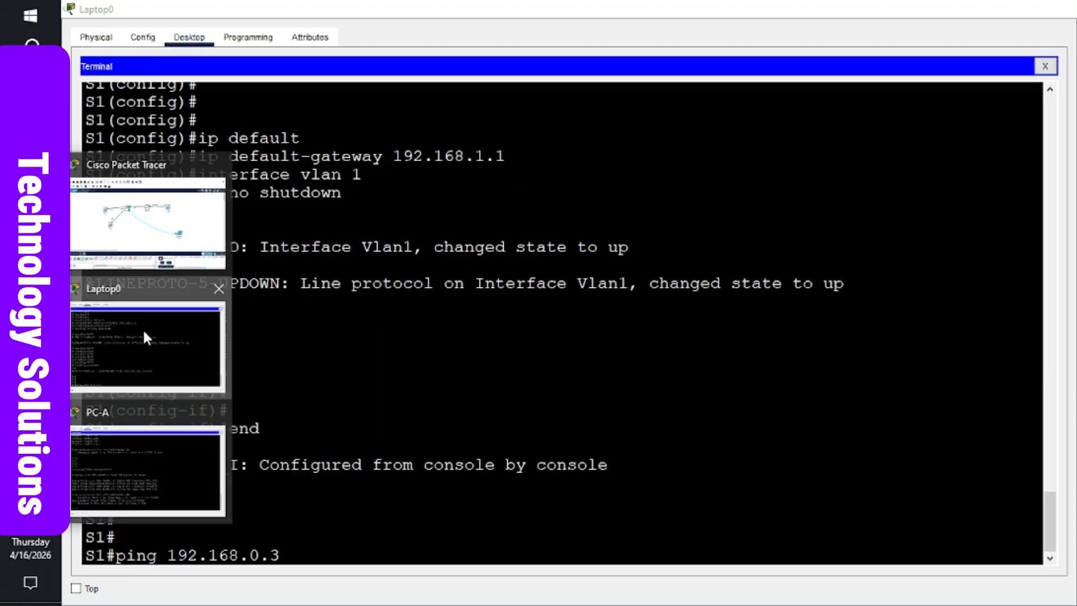
click(142, 328)
key(Return)
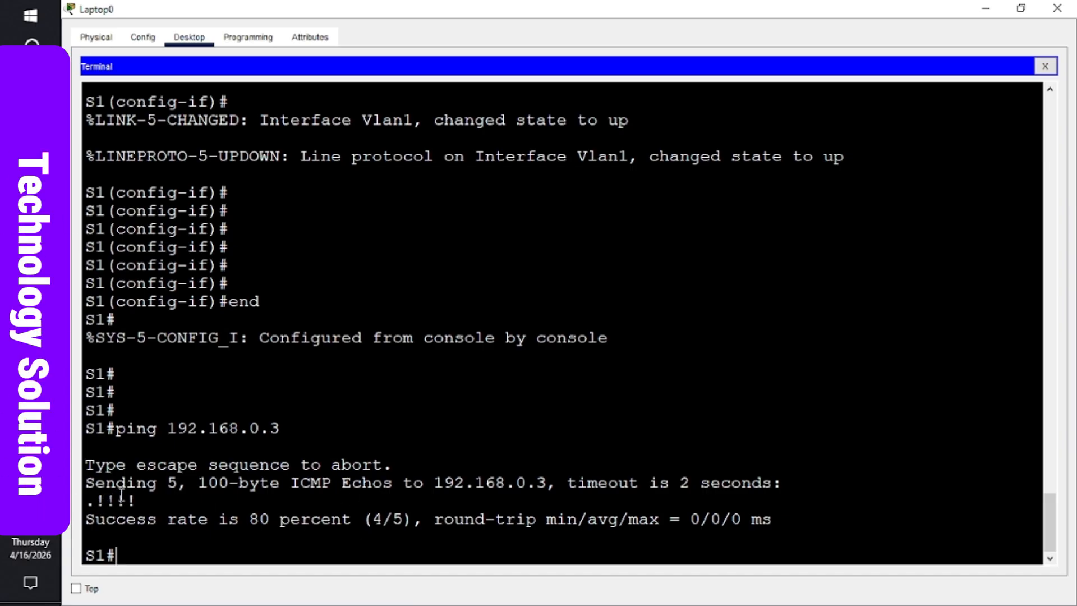
key(Up)
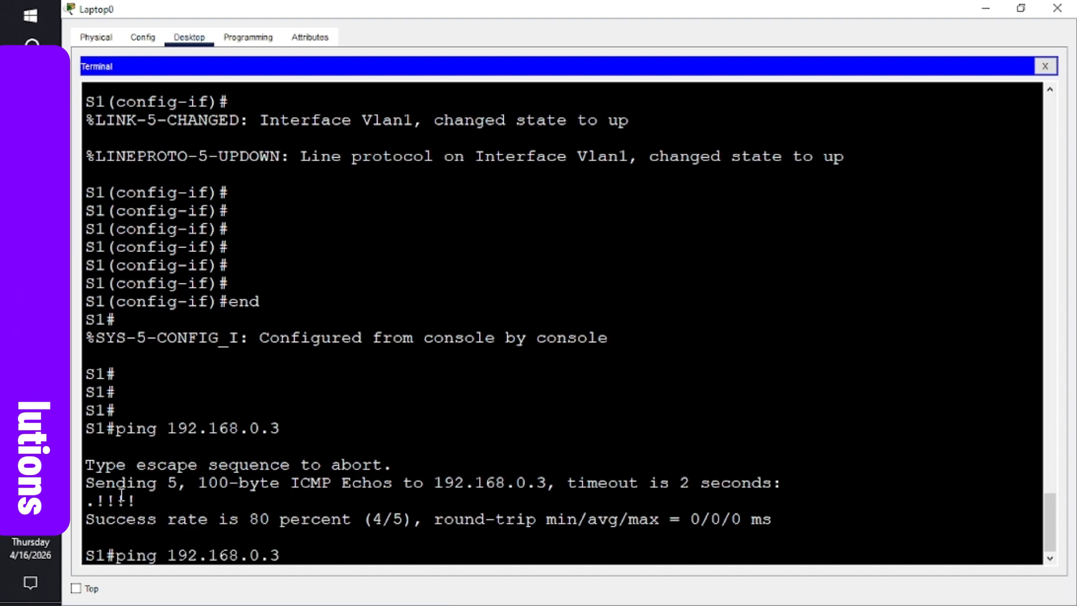
key(Return)
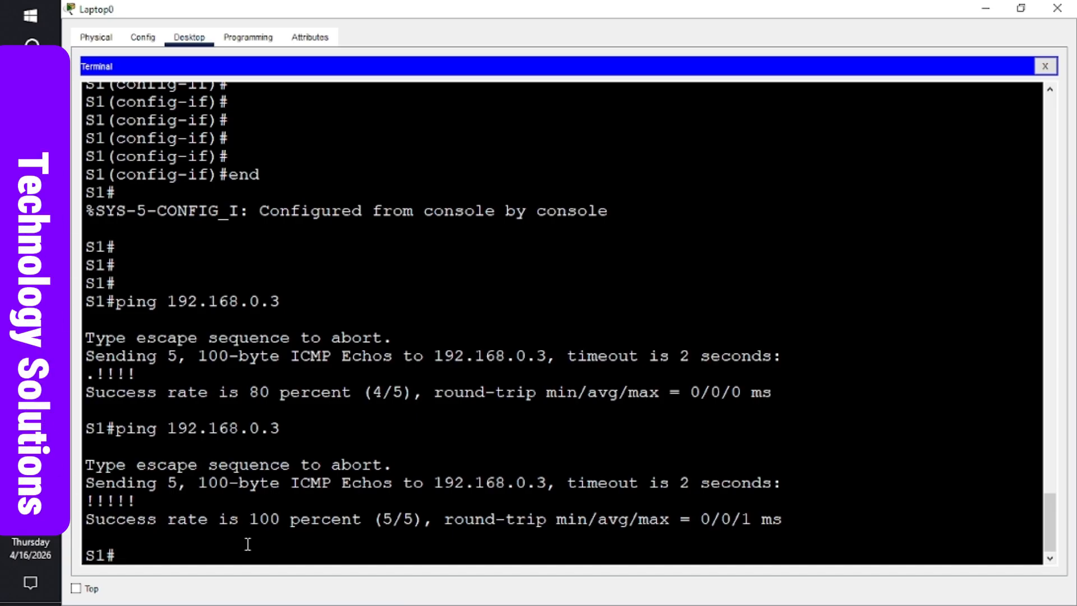
mouse_move(30, 302)
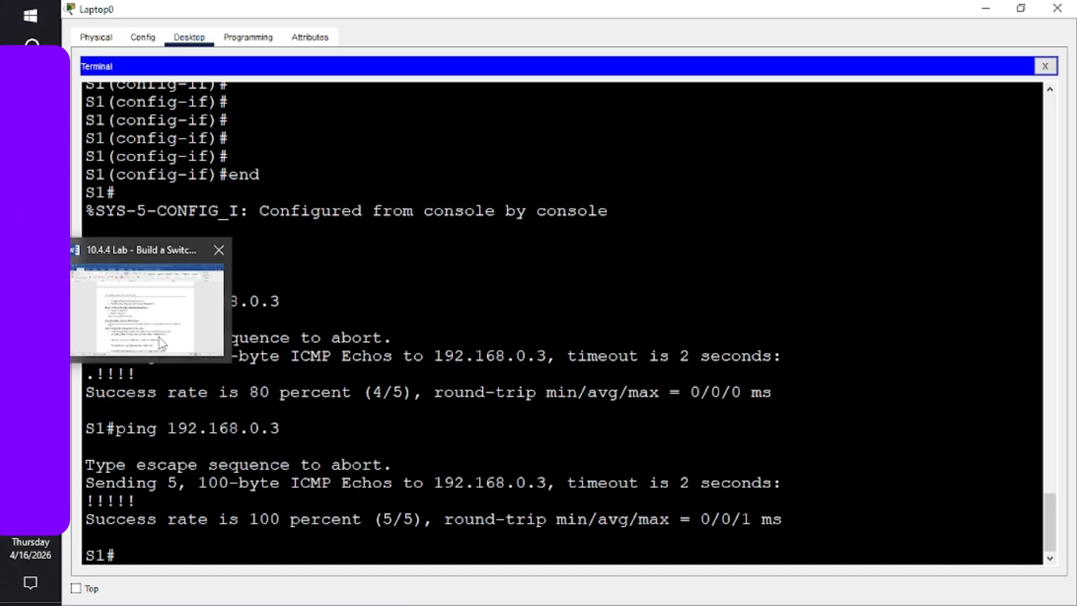
click(162, 343)
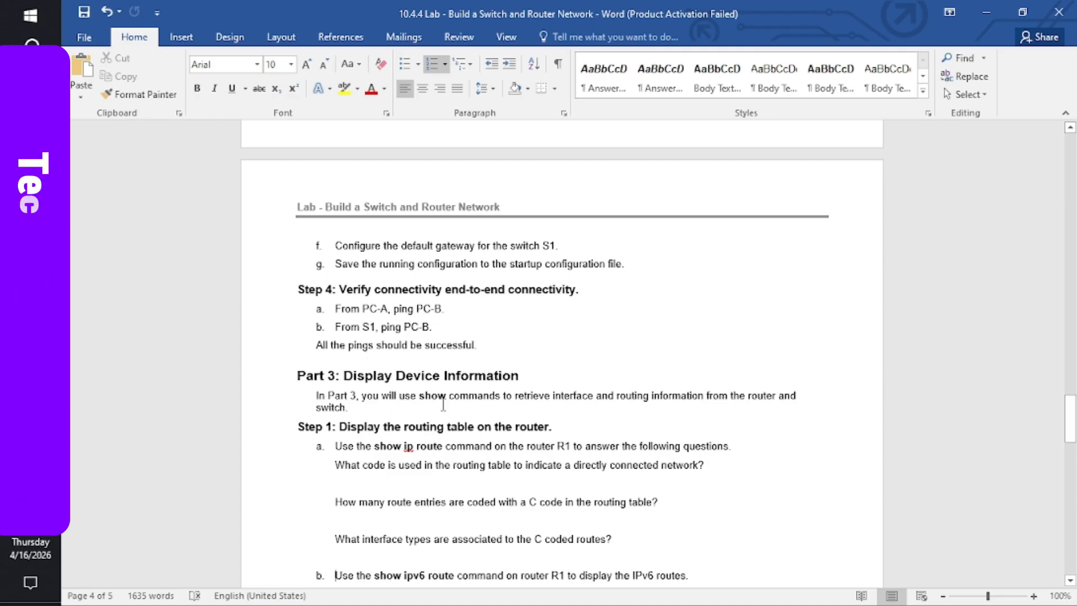
key(Down)
key(Down)
key(Down)
key(Down)
key(Down)
key(Down)
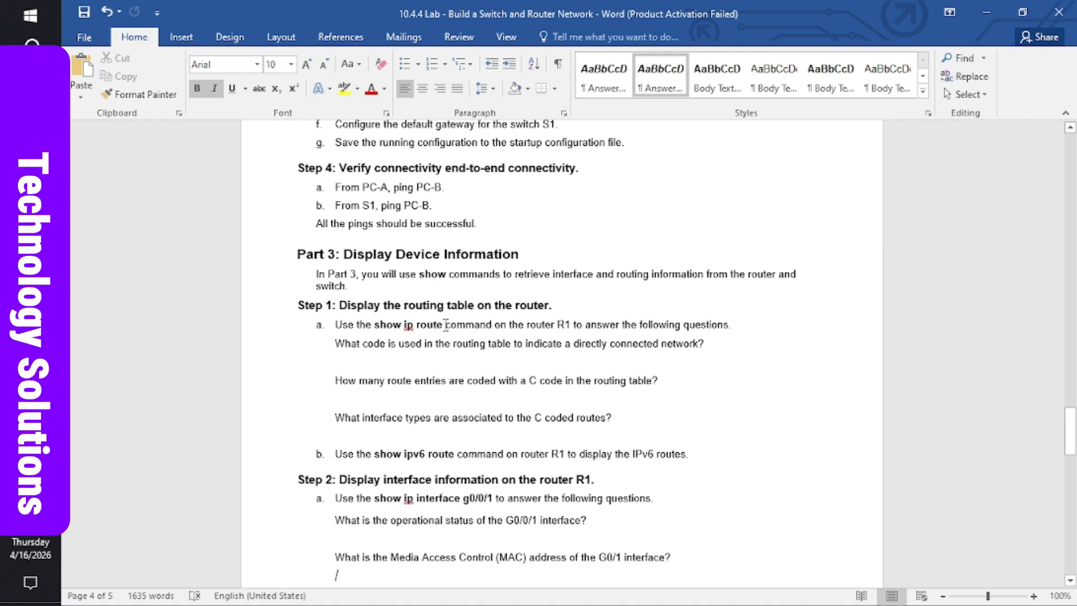
drag(445, 324, 375, 325)
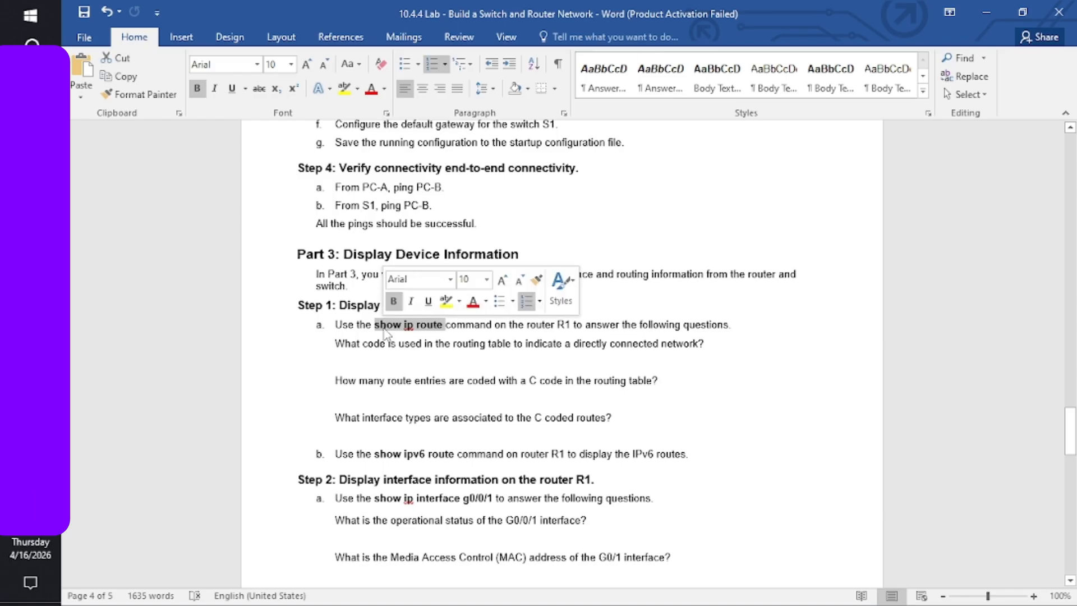
click(393, 330)
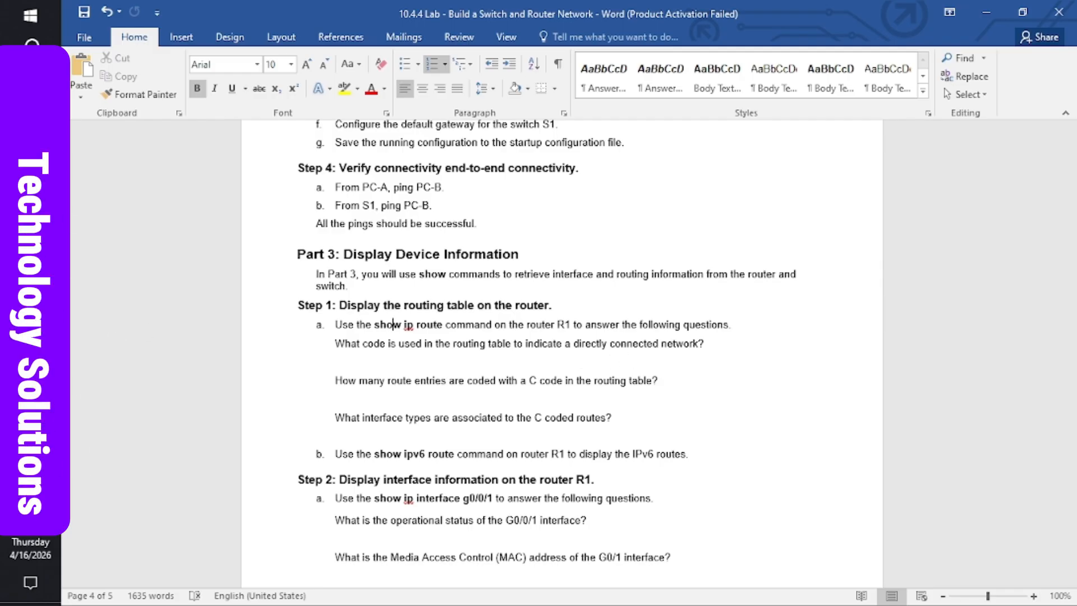
mouse_move(30, 341)
mouse_move(141, 351)
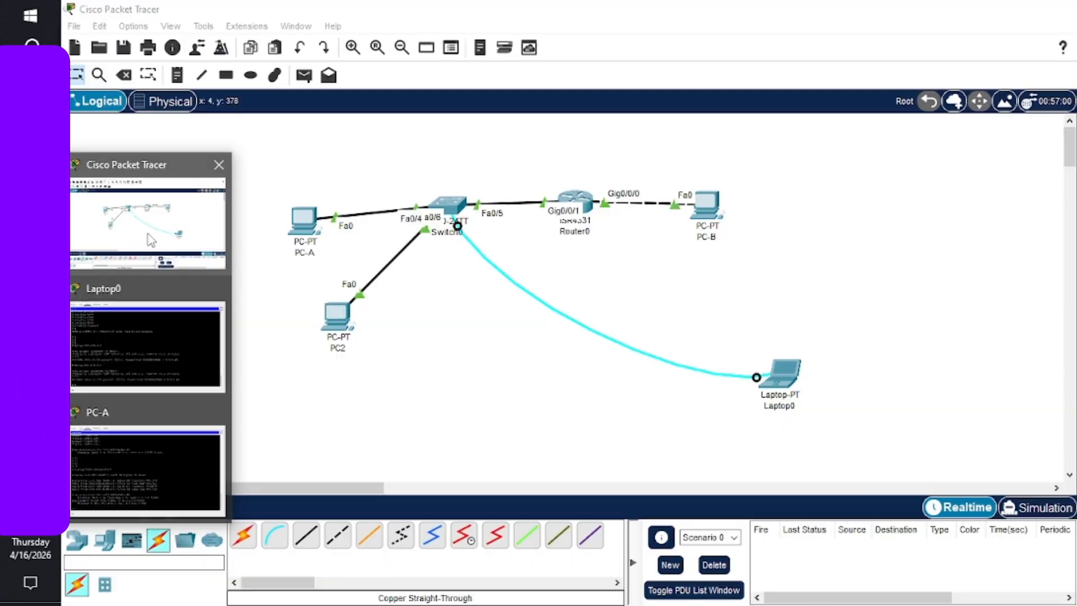
- Connect Laptop0's console cable to Router0's Console port
click(148, 223)
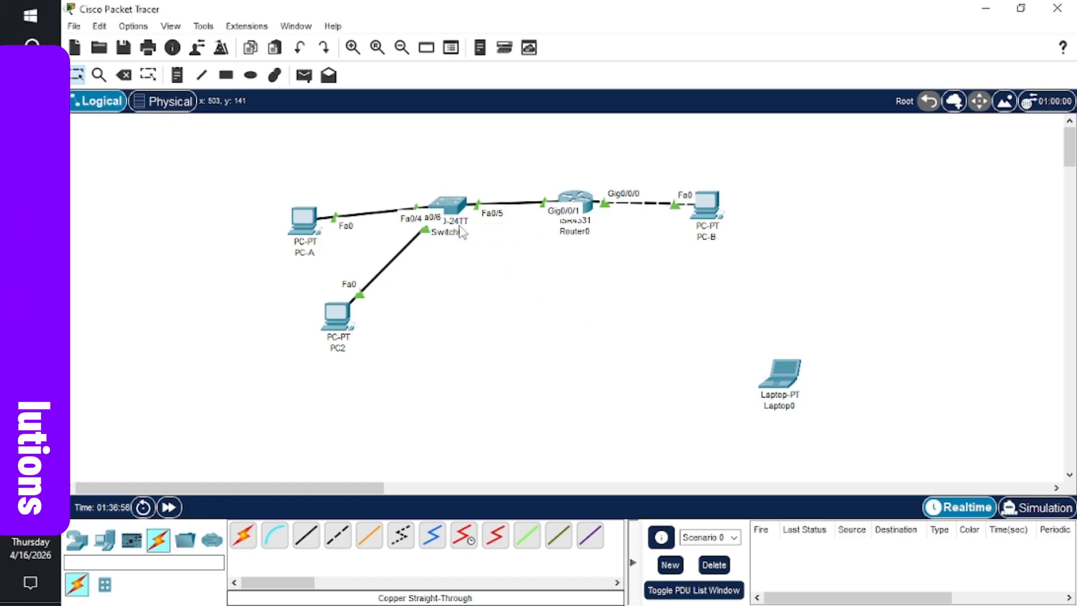
click(579, 200)
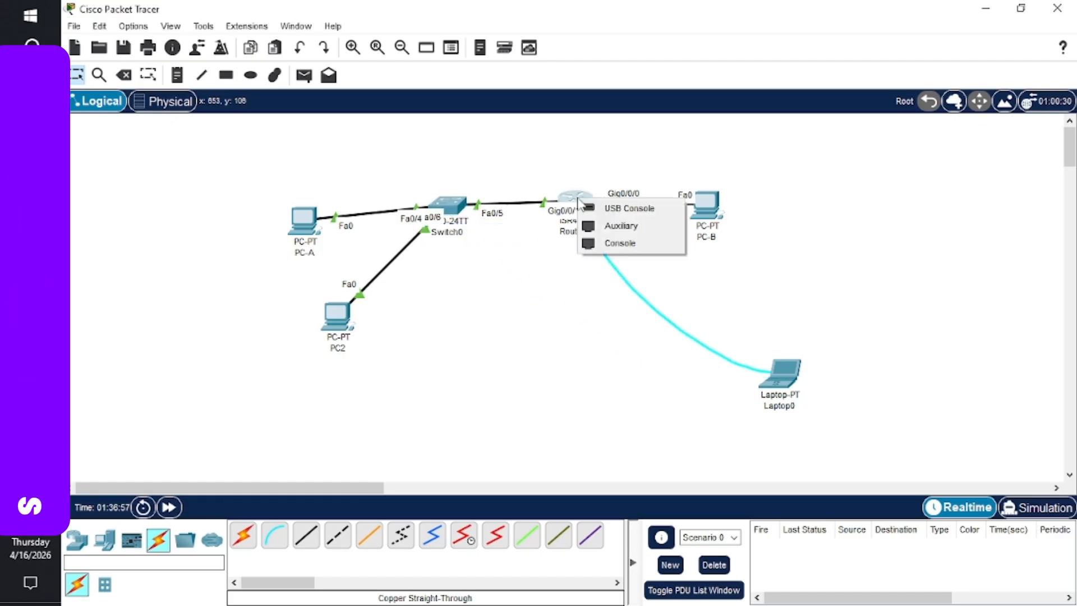
click(624, 250)
- Start a fresh full-screen Laptop0 terminal session to R1 with default settings and exit the router session
click(780, 371)
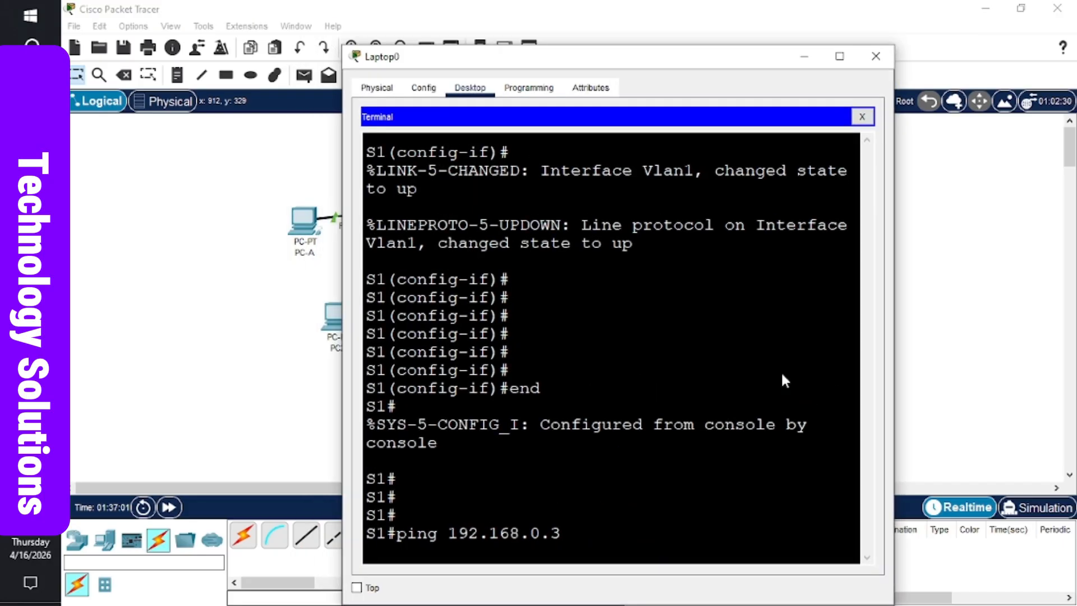
click(862, 116)
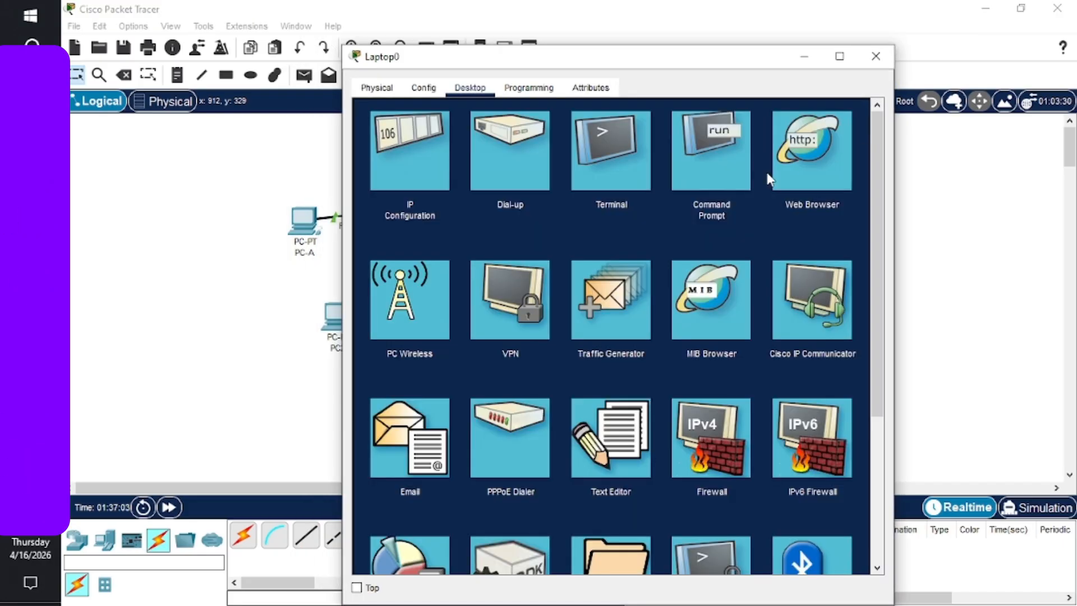
click(610, 150)
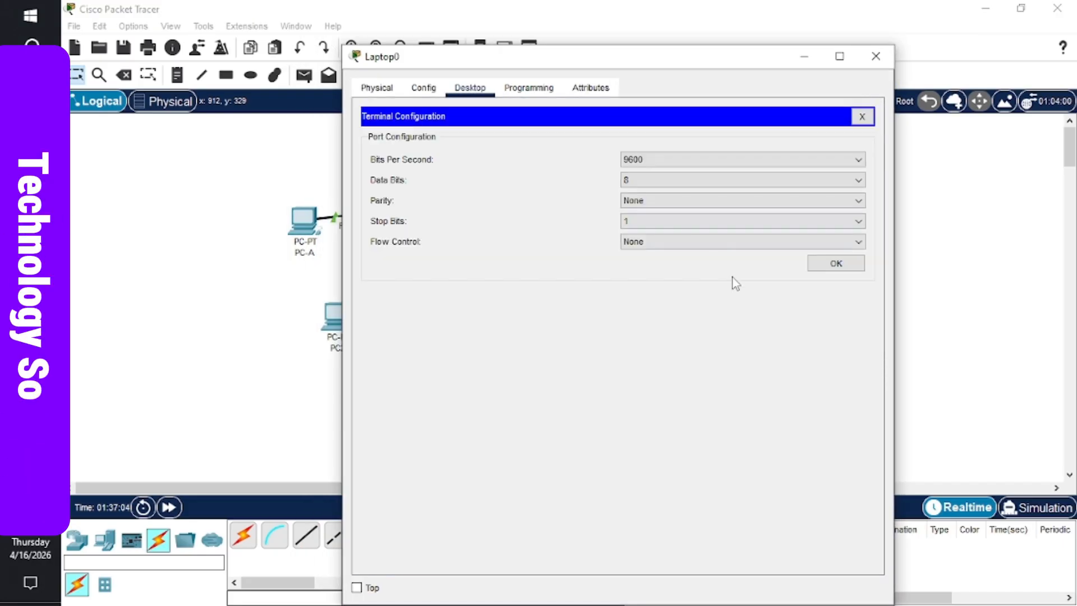
click(833, 264)
click(839, 56)
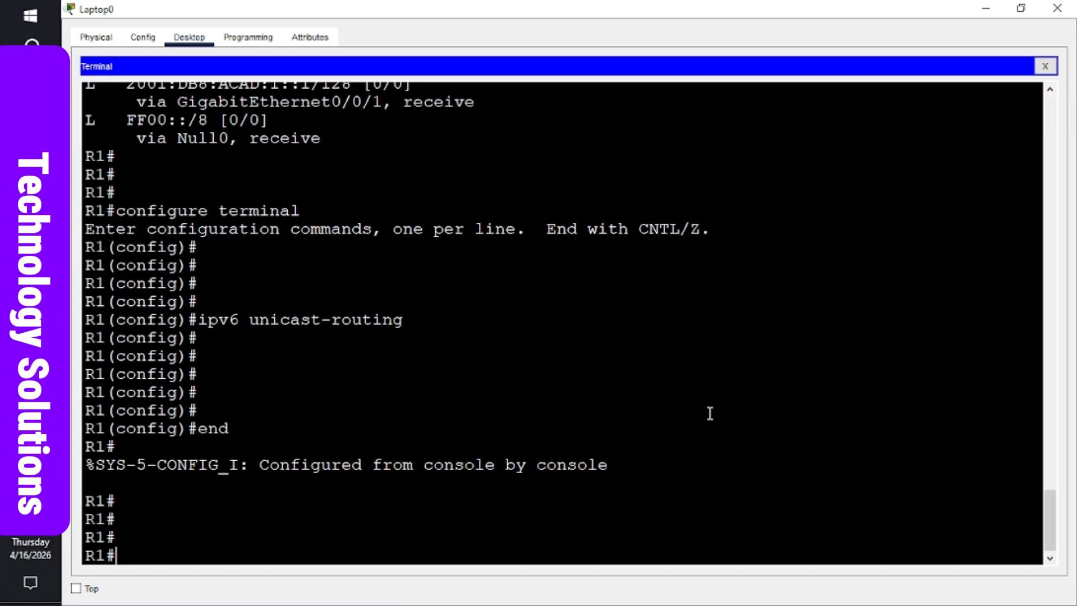
text(exi)
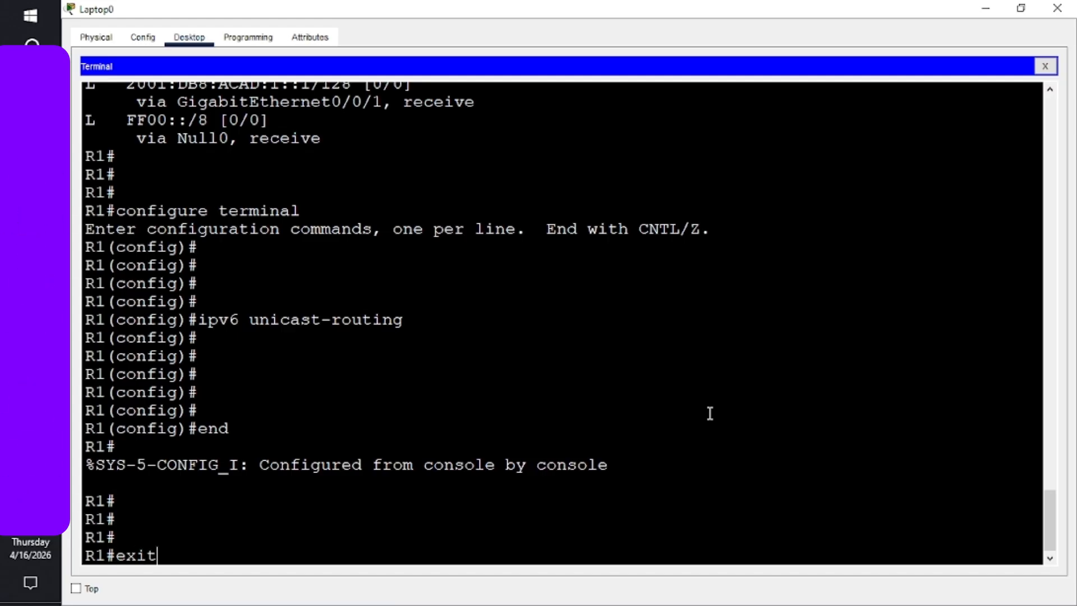
text(t)
key(Return)
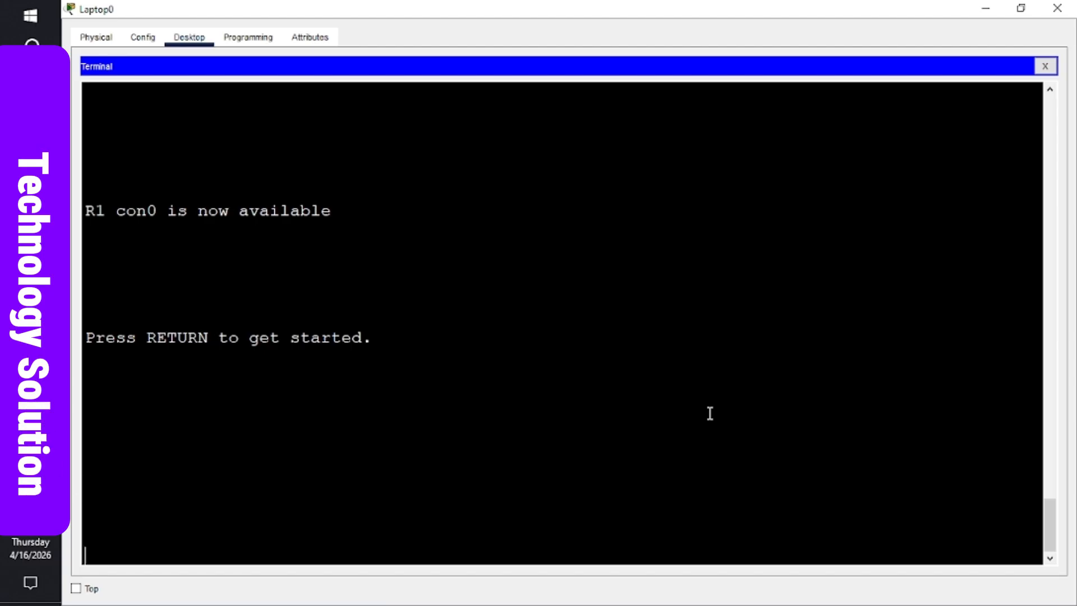
- Log back into R1 with the console password and reach R1# using enable and its password
key(Return)
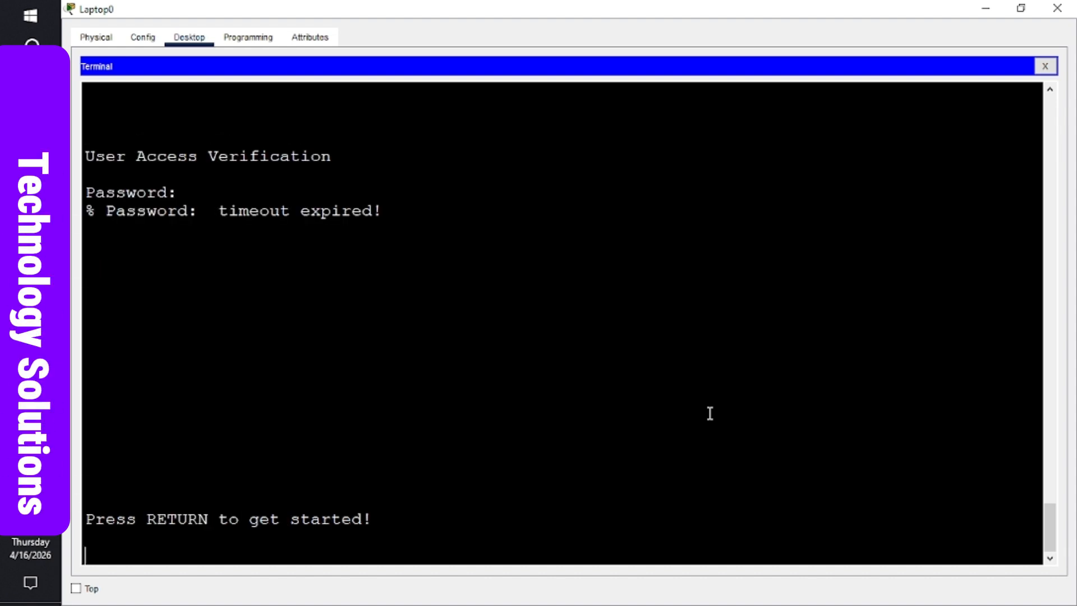
key(Return)
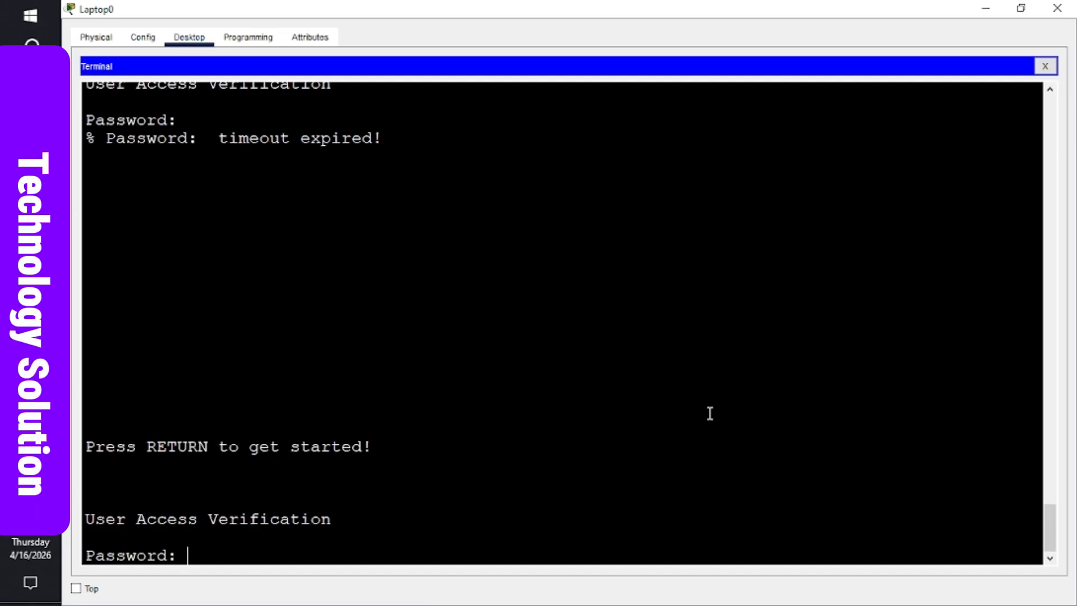
key(Return)
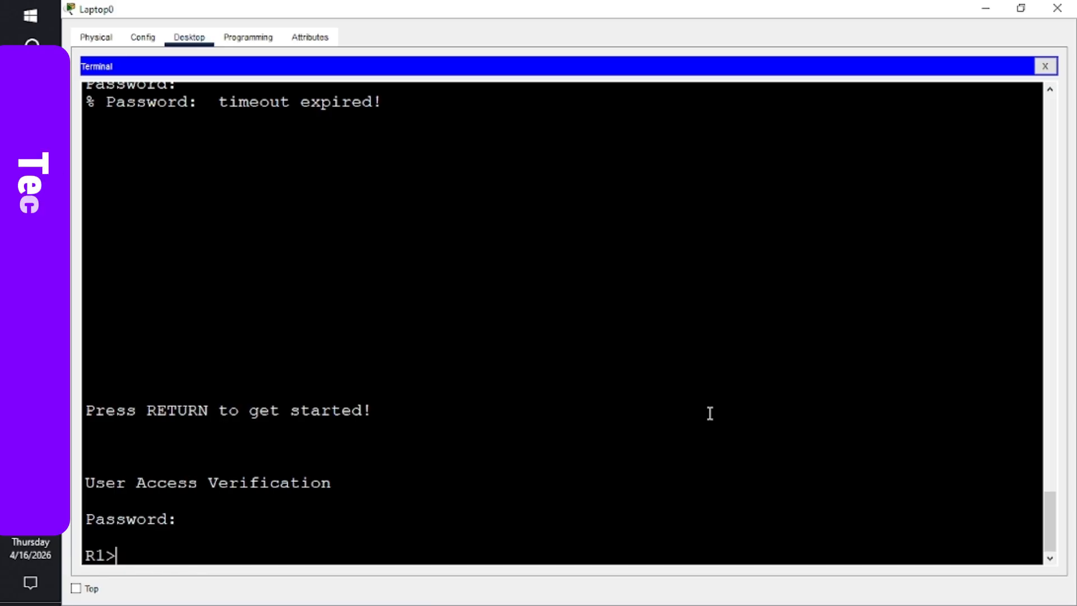
text(enabl)
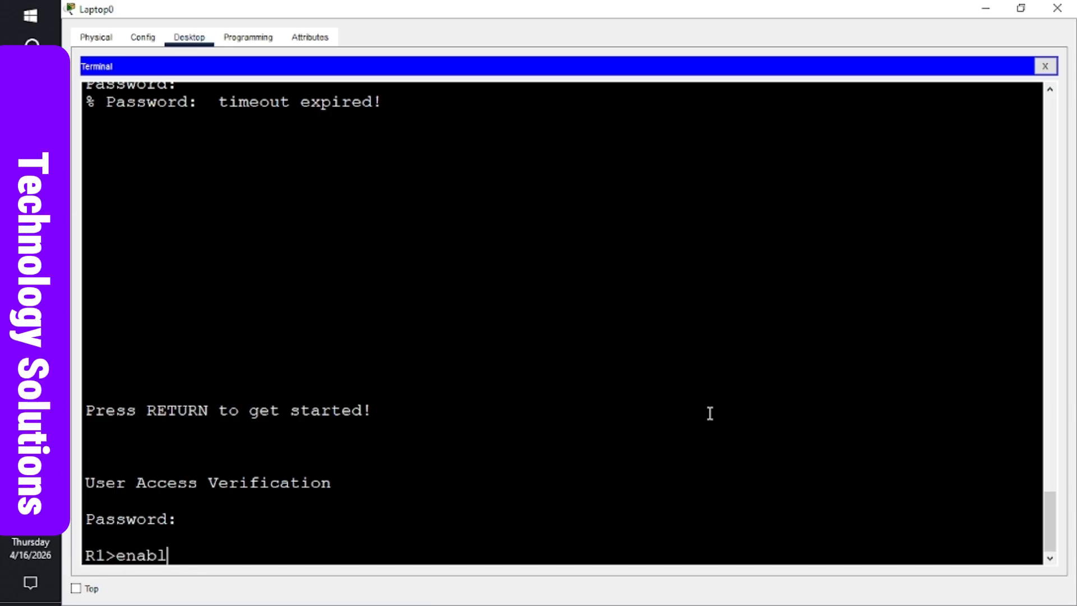
text(e)
key(Return)
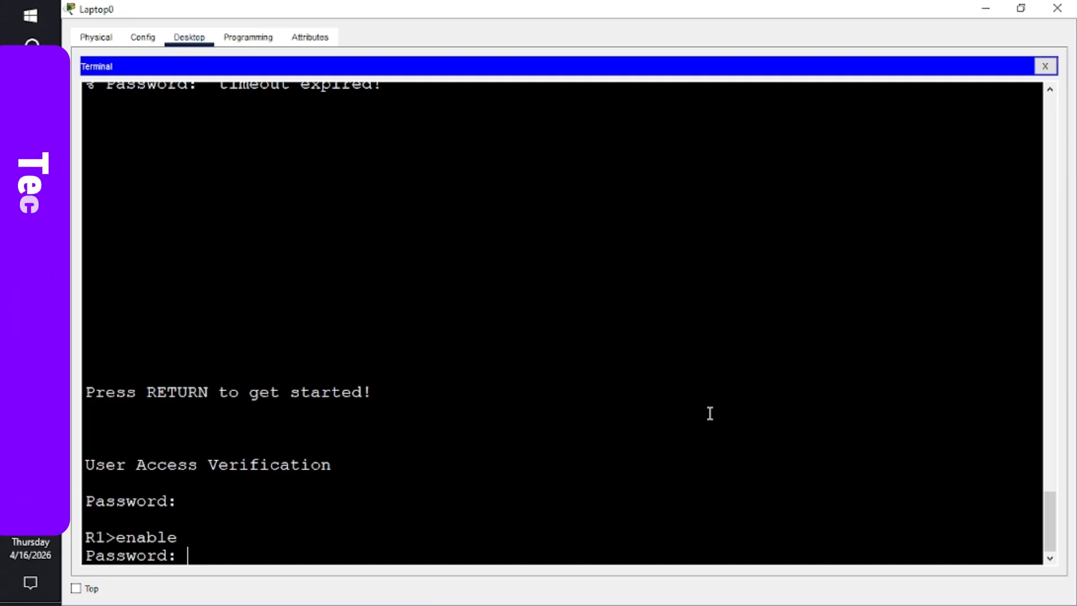
key(Return)
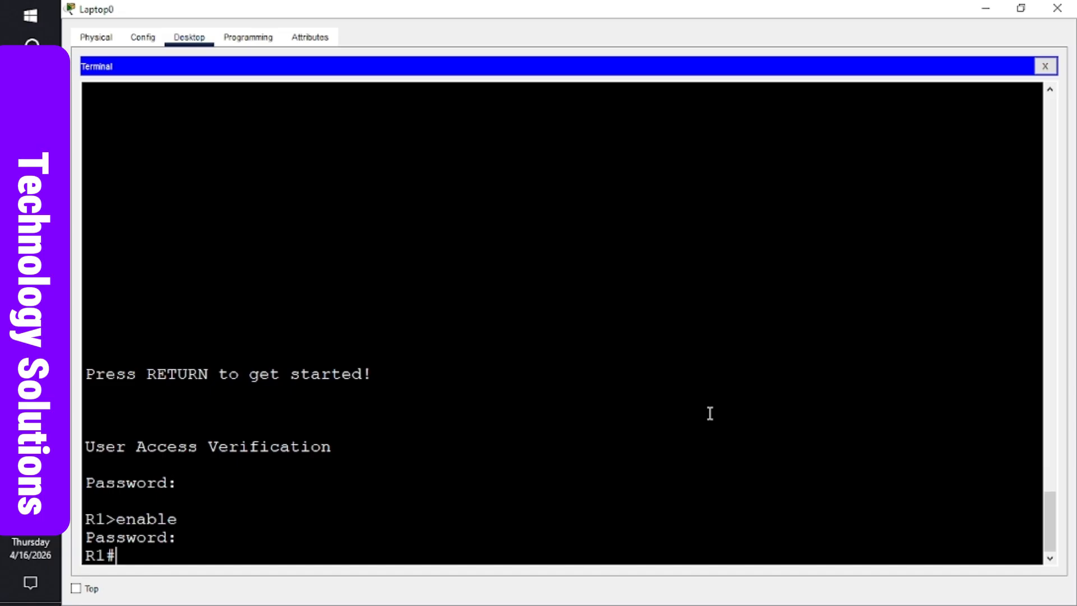
key(Return)
key(Return)
key(Return)
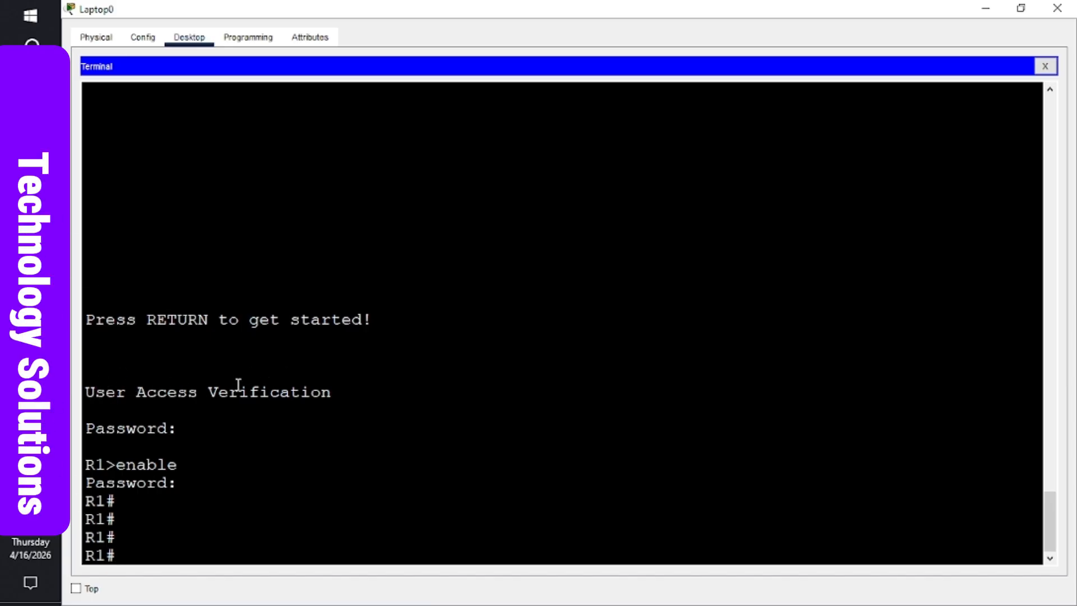
key(Return)
key(Return)
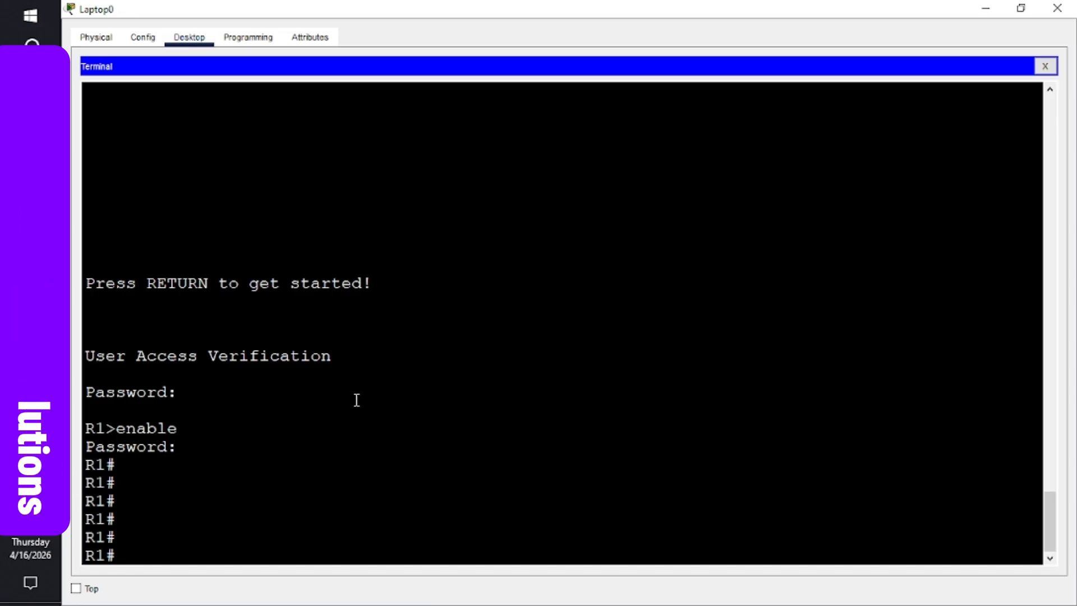
- Show R1's IPv4 routing table, listing connected 192.168.0.0/24 and 192.168.1.0/24, then switch to Word
text(sho)
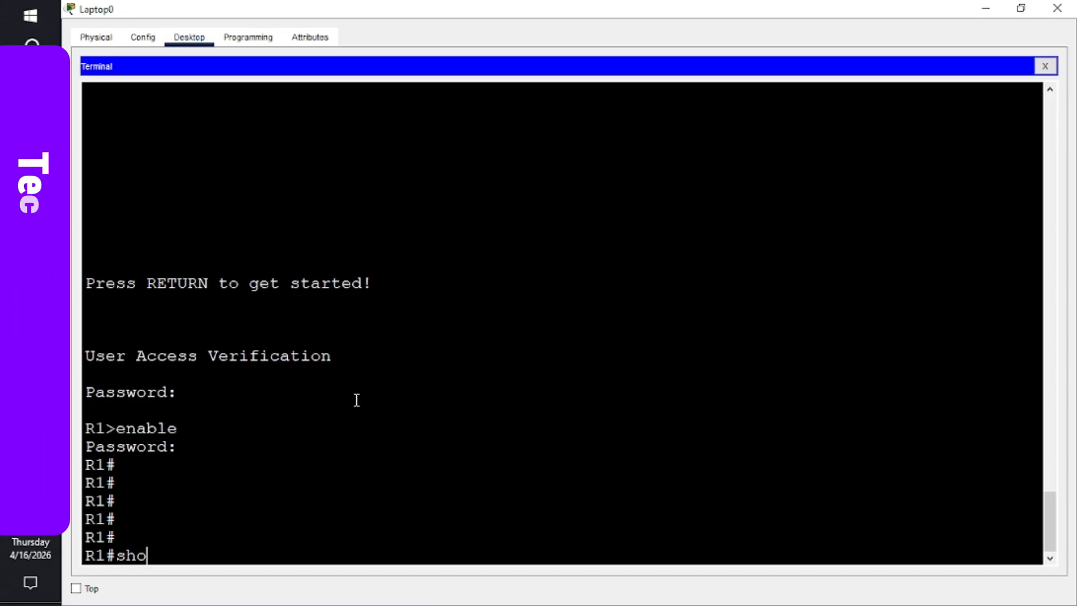
text(w ip)
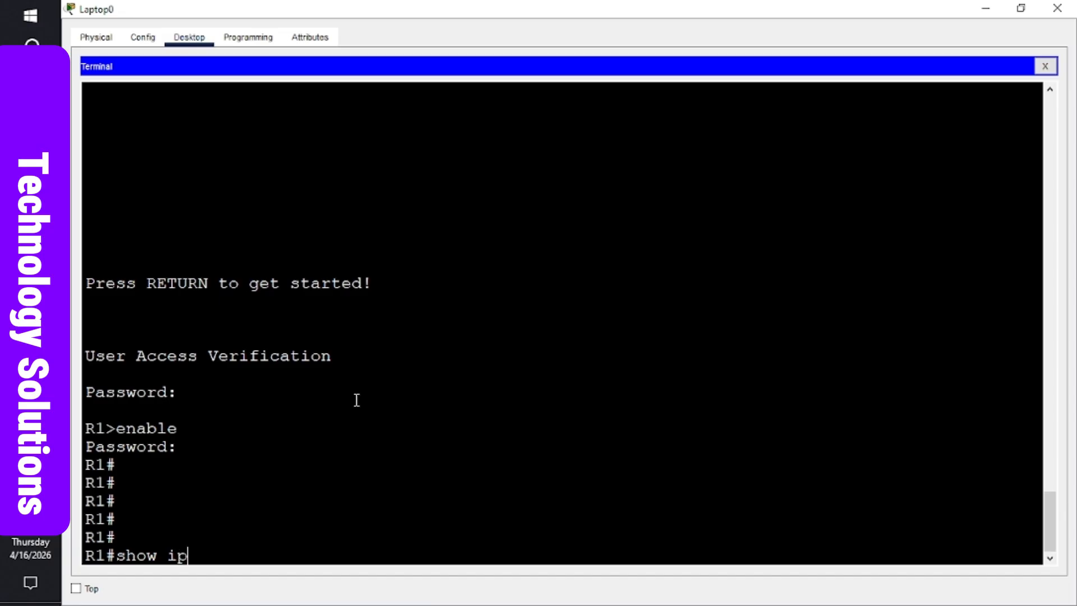
text( rou)
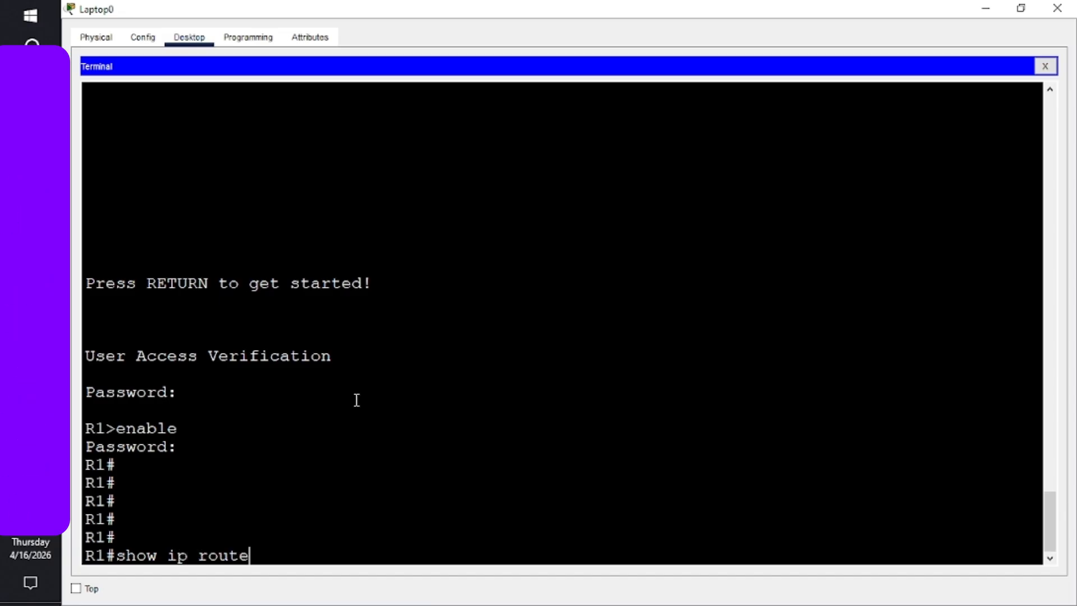
text(te)
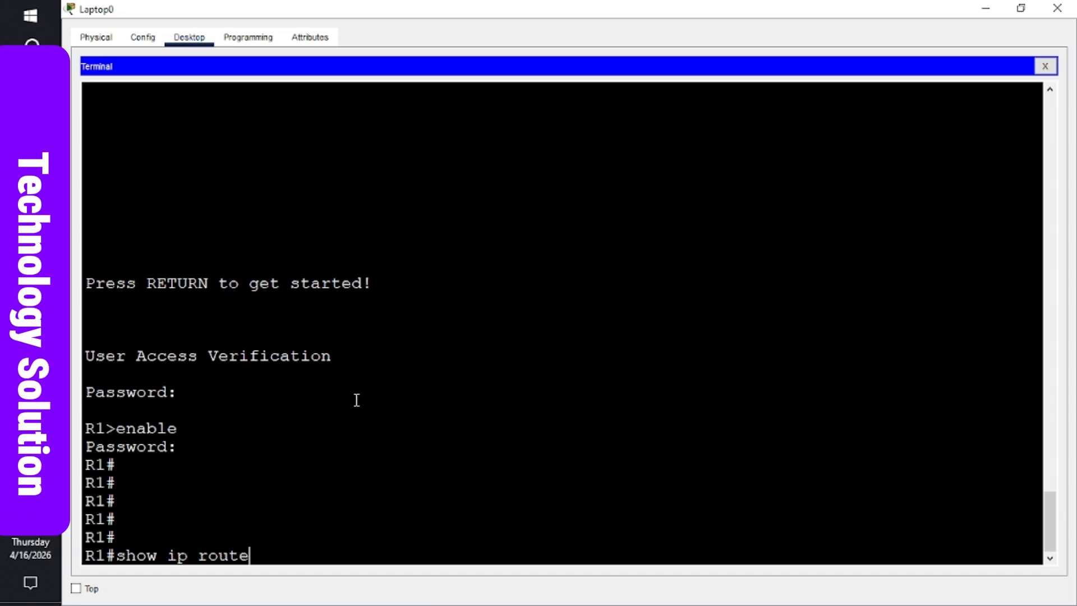
key(Return)
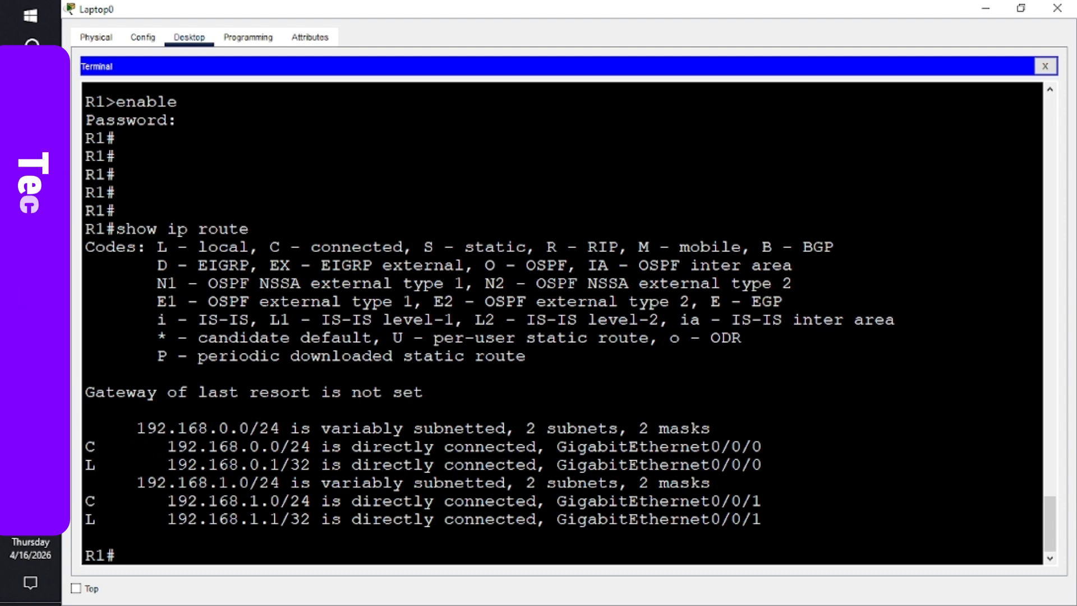
click(30, 303)
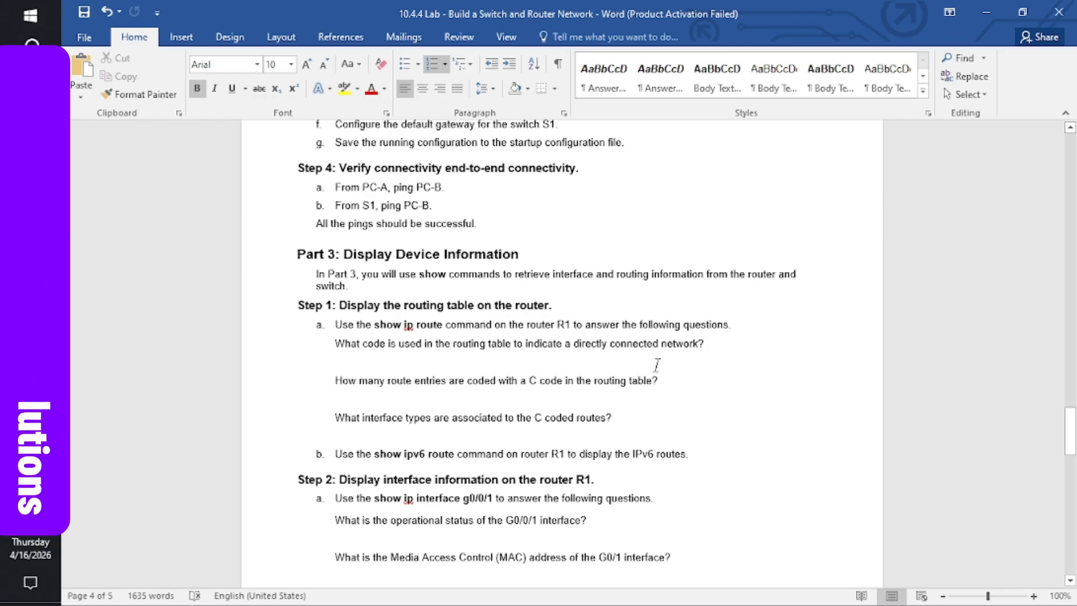
mouse_move(31, 338)
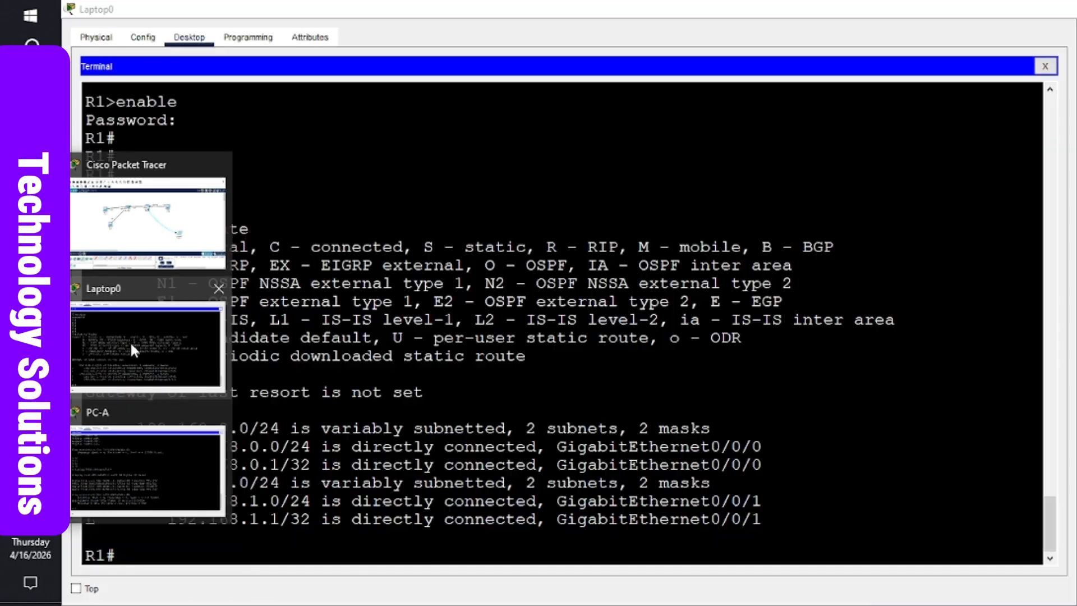
click(130, 341)
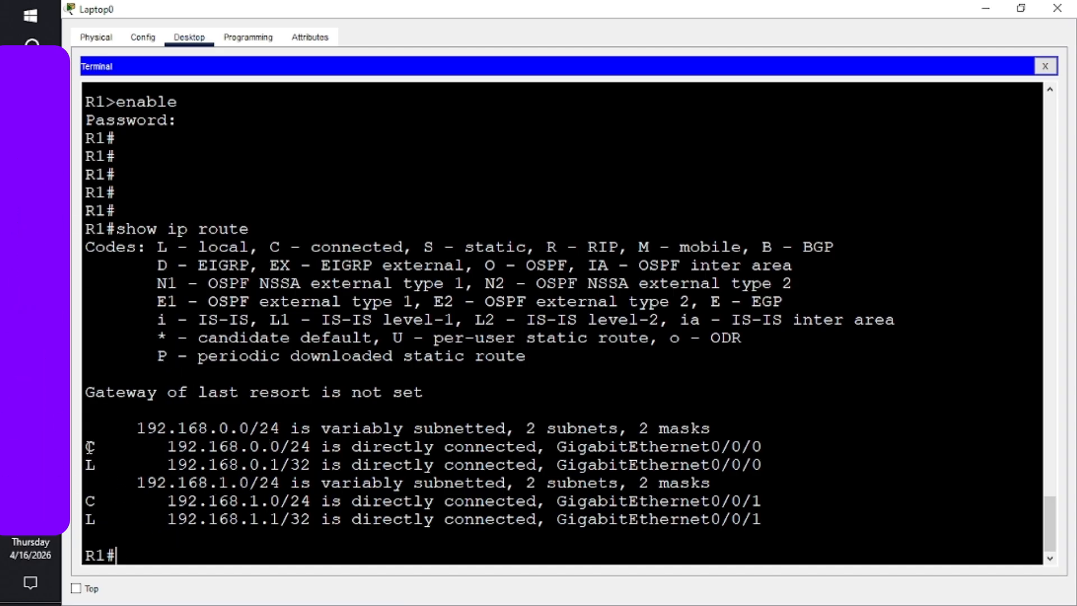
mouse_move(31, 300)
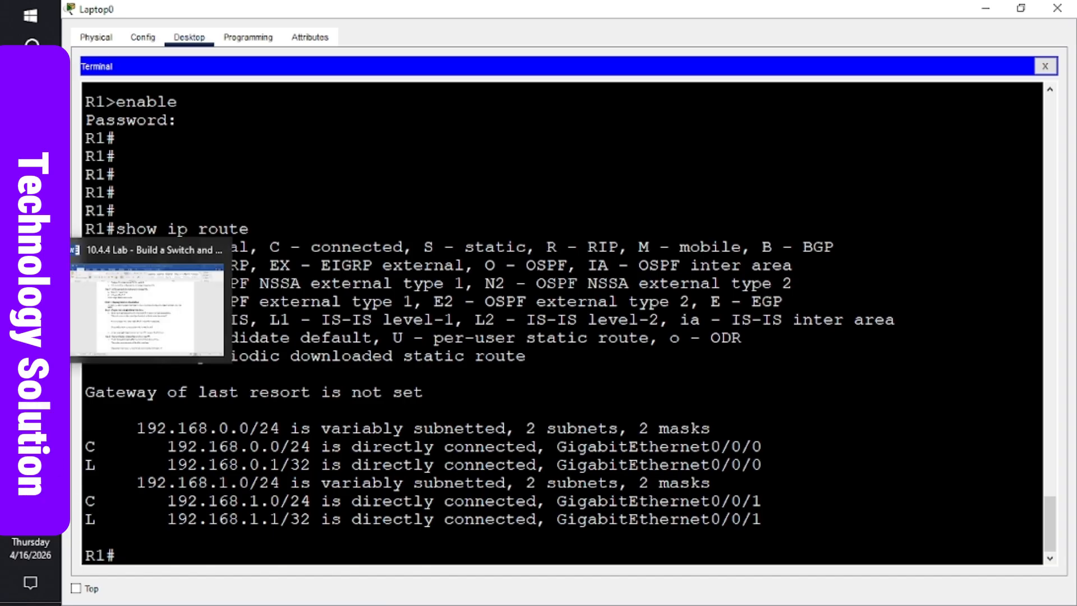
click(130, 316)
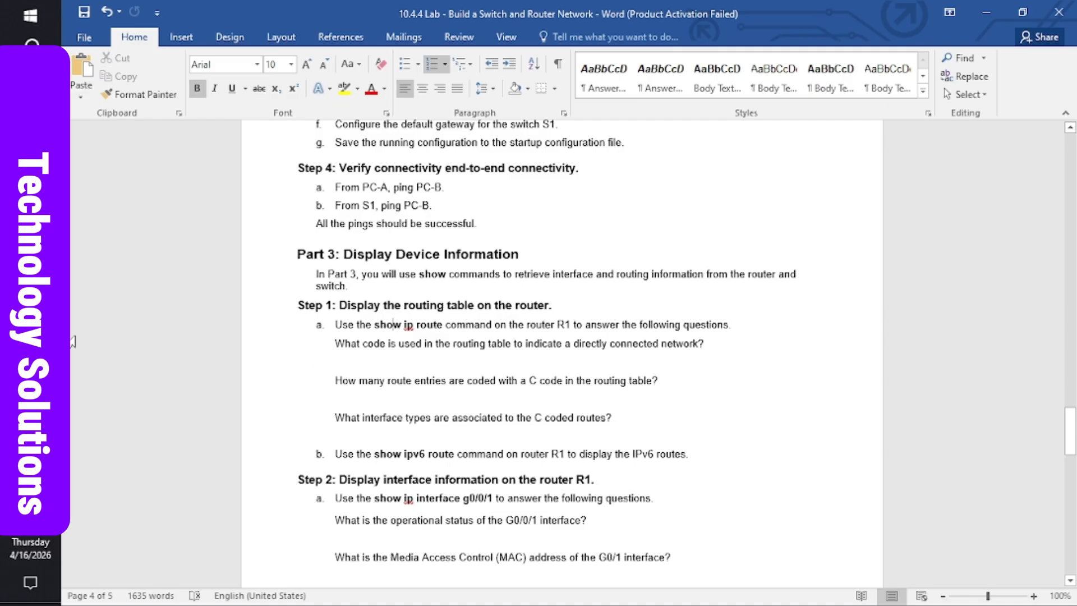
mouse_move(30, 337)
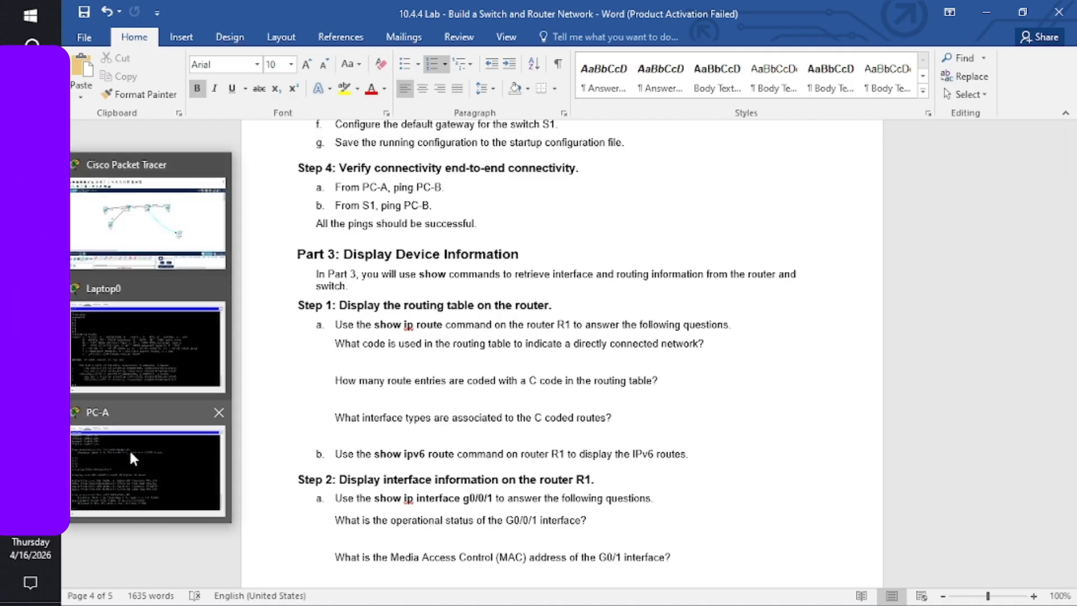
- Compare Word's Part 3 routing-table questions with R1's show ip route output, ending on the terminal
click(134, 339)
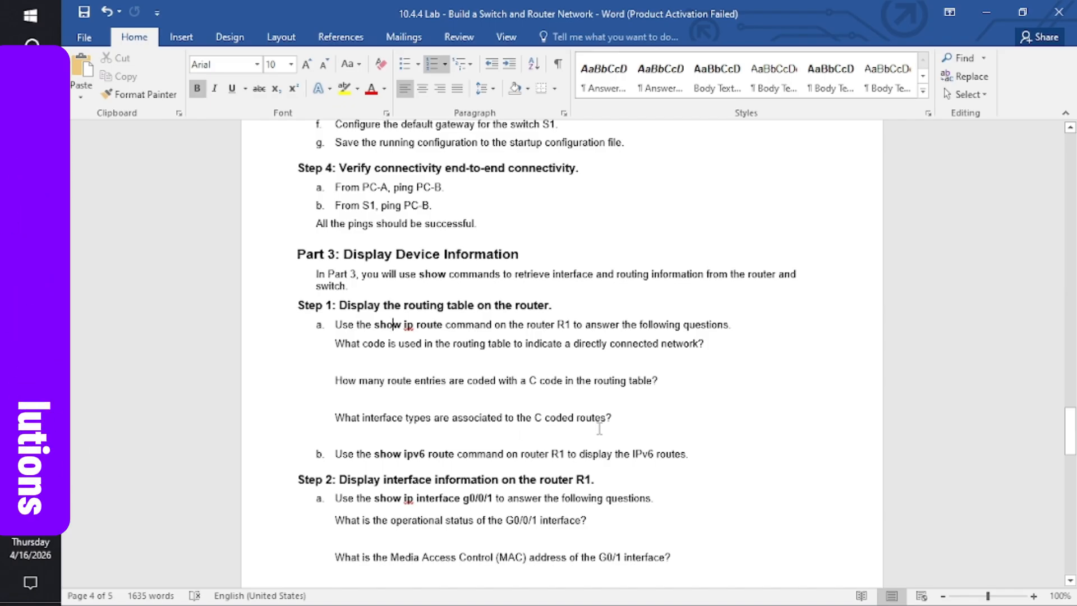
mouse_move(31, 337)
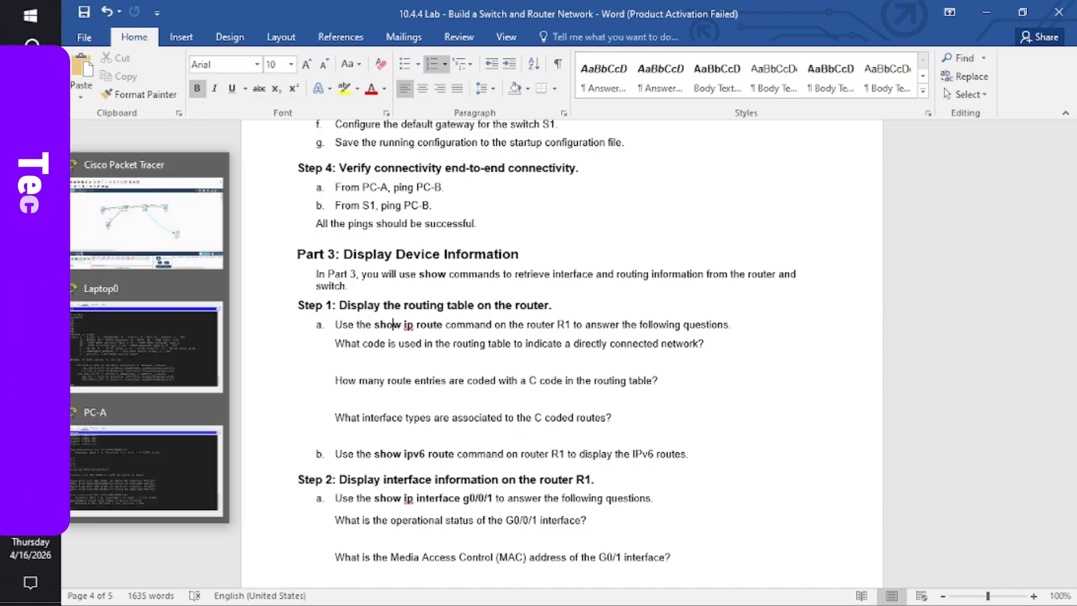
click(149, 358)
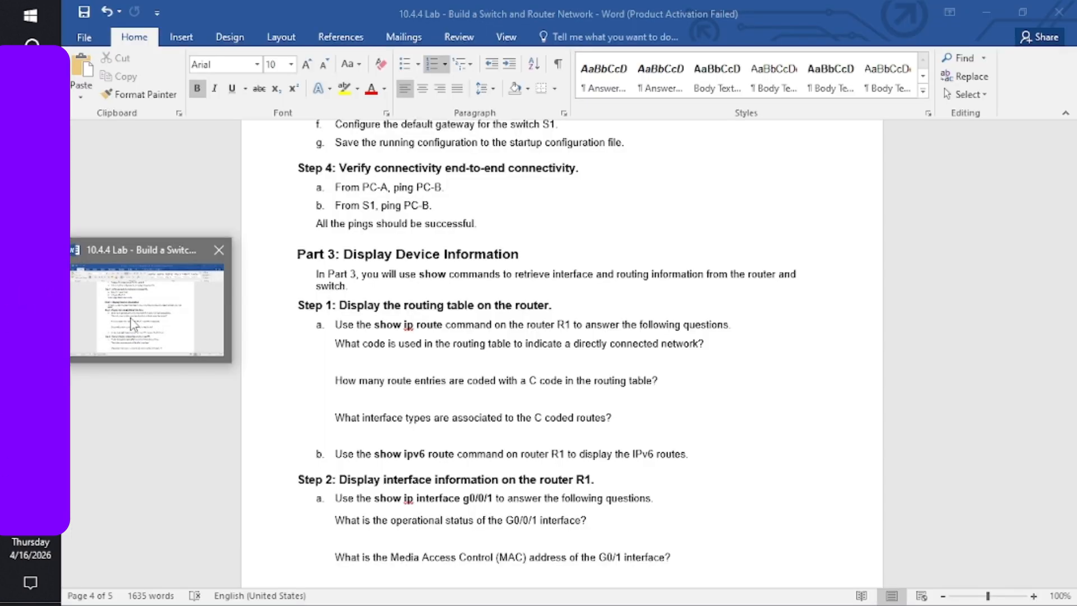
click(132, 324)
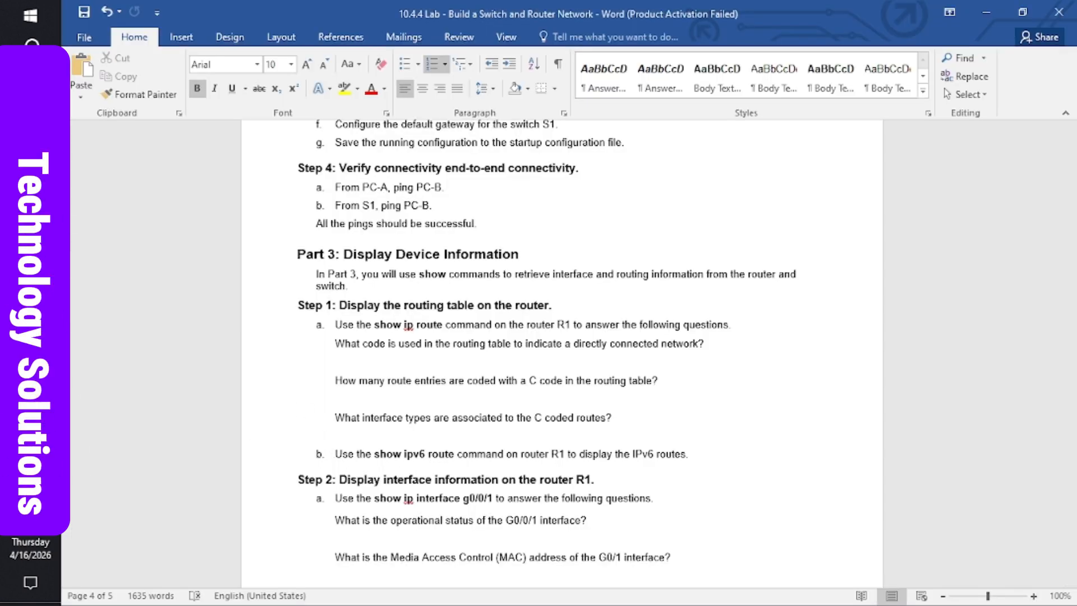
mouse_move(30, 341)
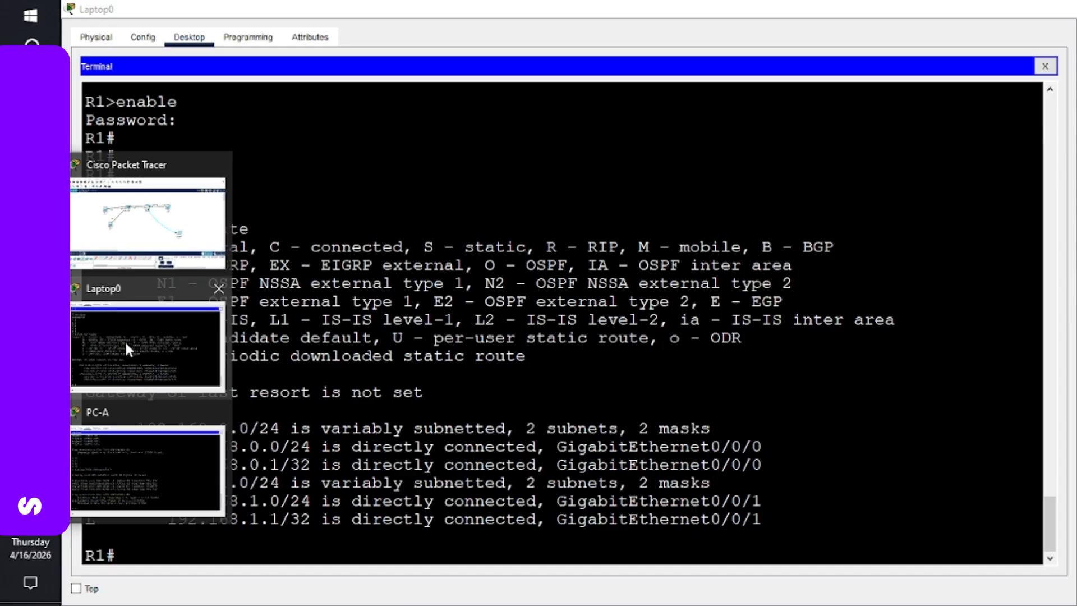
click(124, 340)
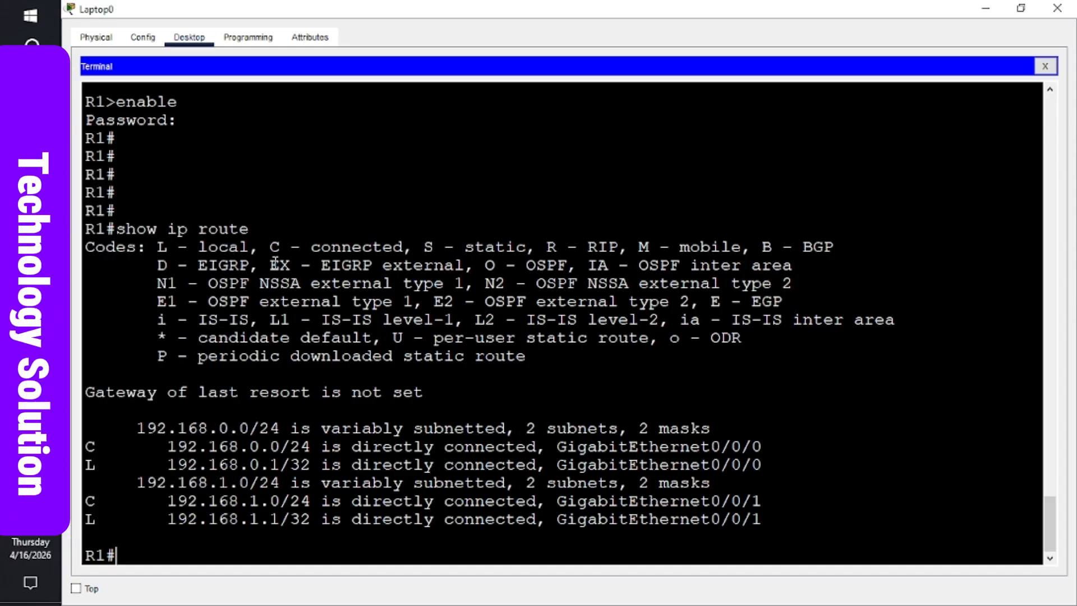
- Edit the recalled command to show ipv6 route, listing R1's five IPv6 routes, then return to Word
key(Return)
key(Return)
key(Return)
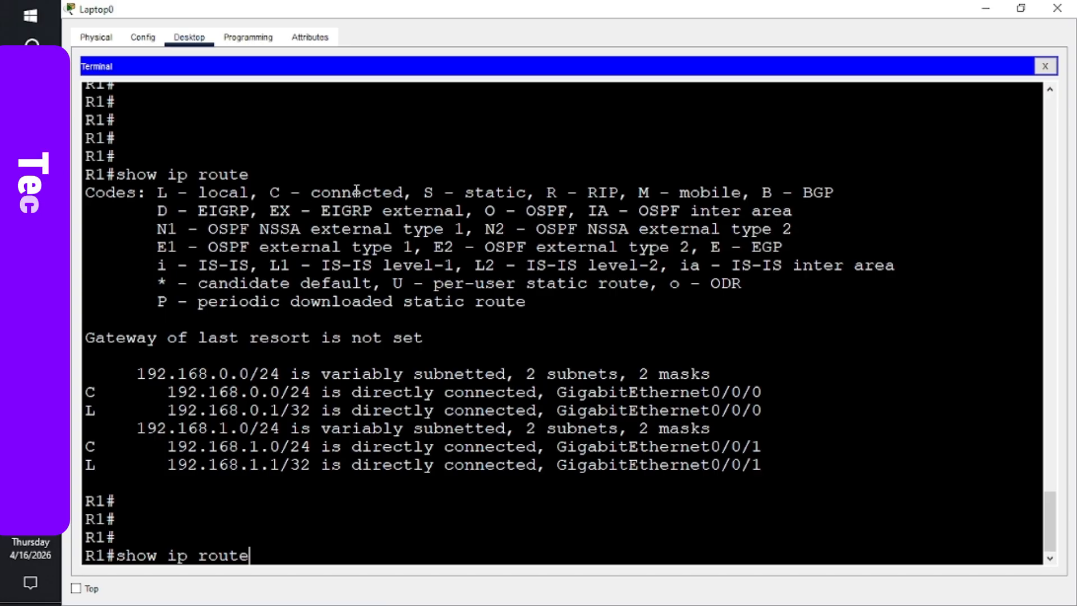
key(Left)
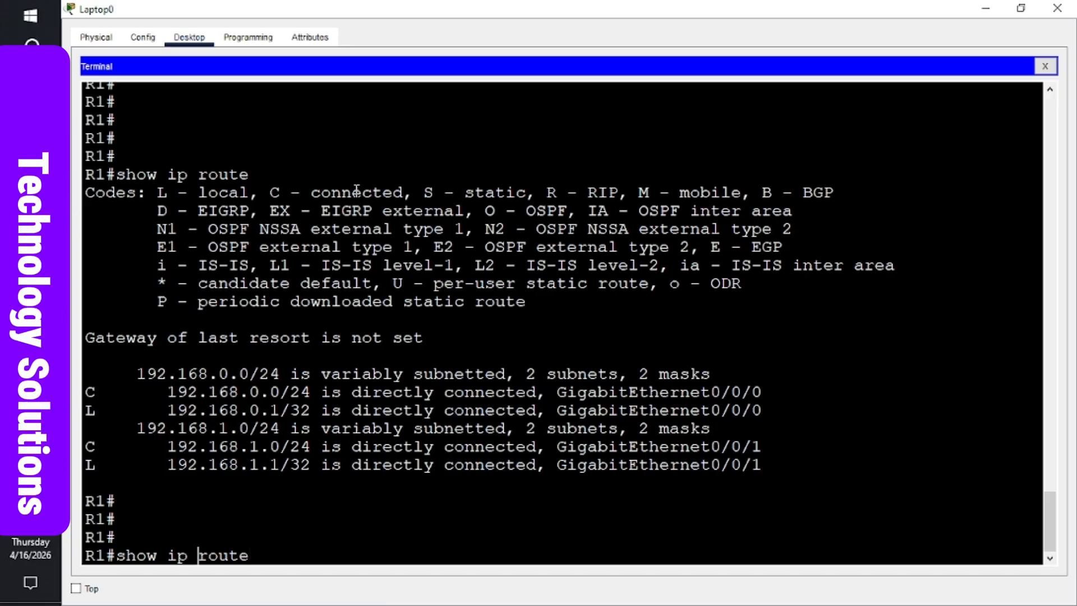
key(Left)
text(v)
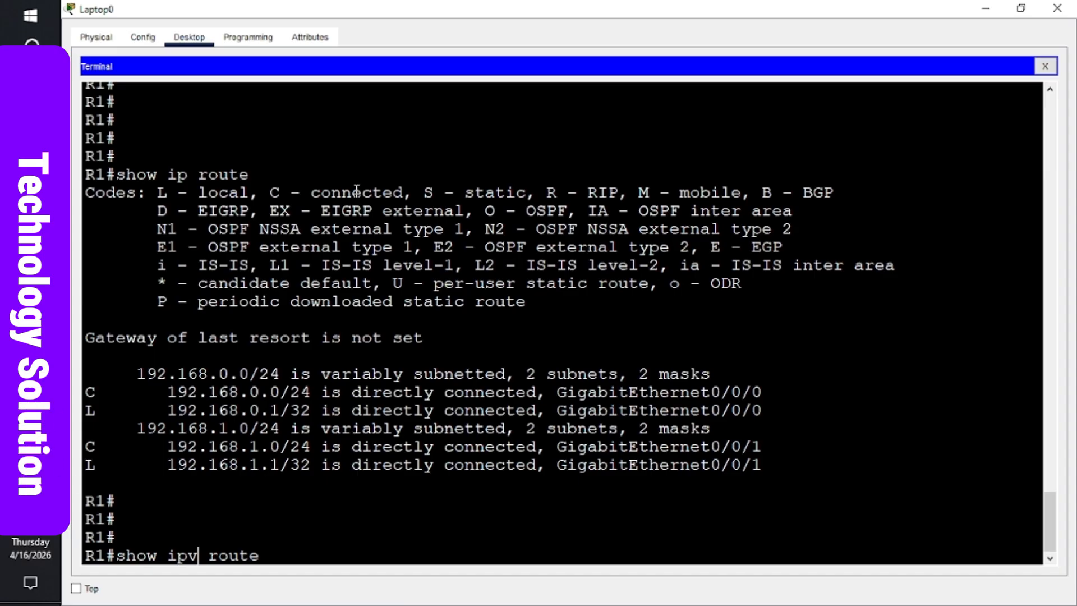
text(6)
key(Return)
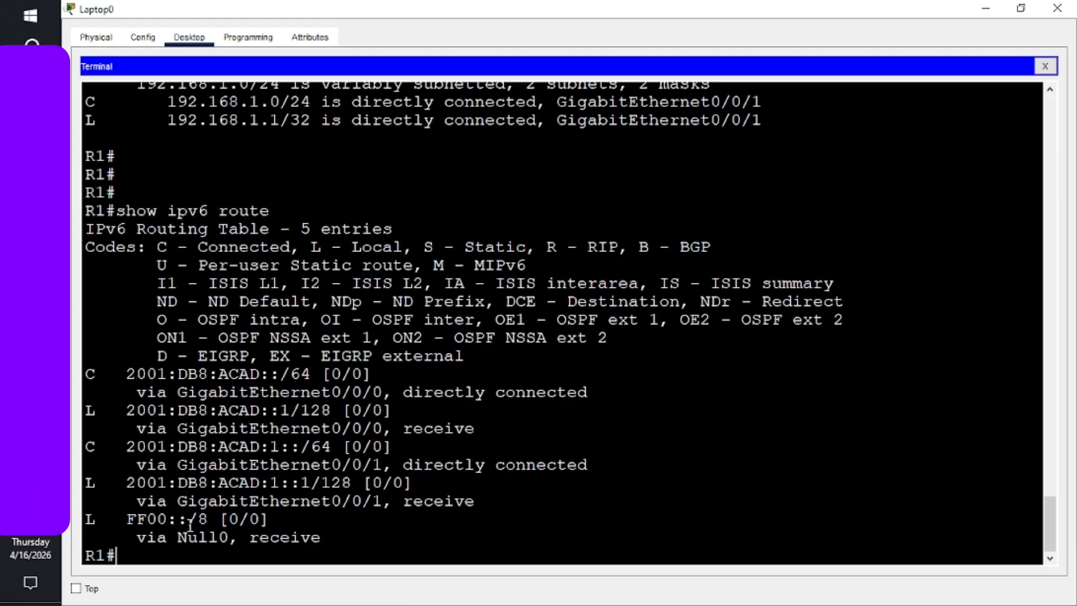
mouse_move(31, 300)
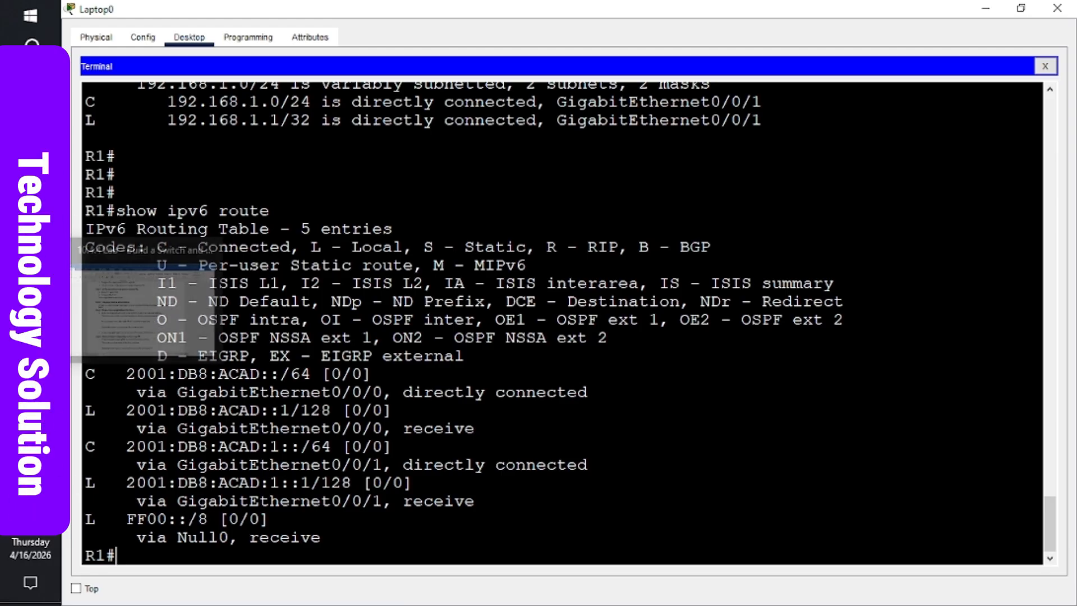
click(147, 309)
- Scroll the Word lab to Step 2's G0/0/1 questions, then go back to the Laptop0 terminal
scroll(406, 421, down, 2)
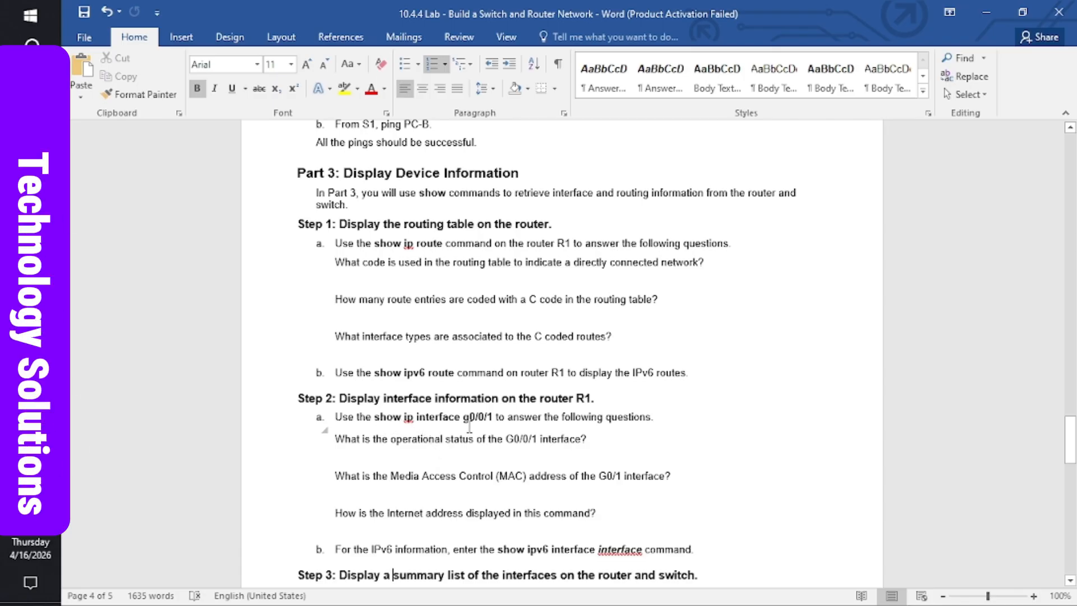
mouse_move(31, 337)
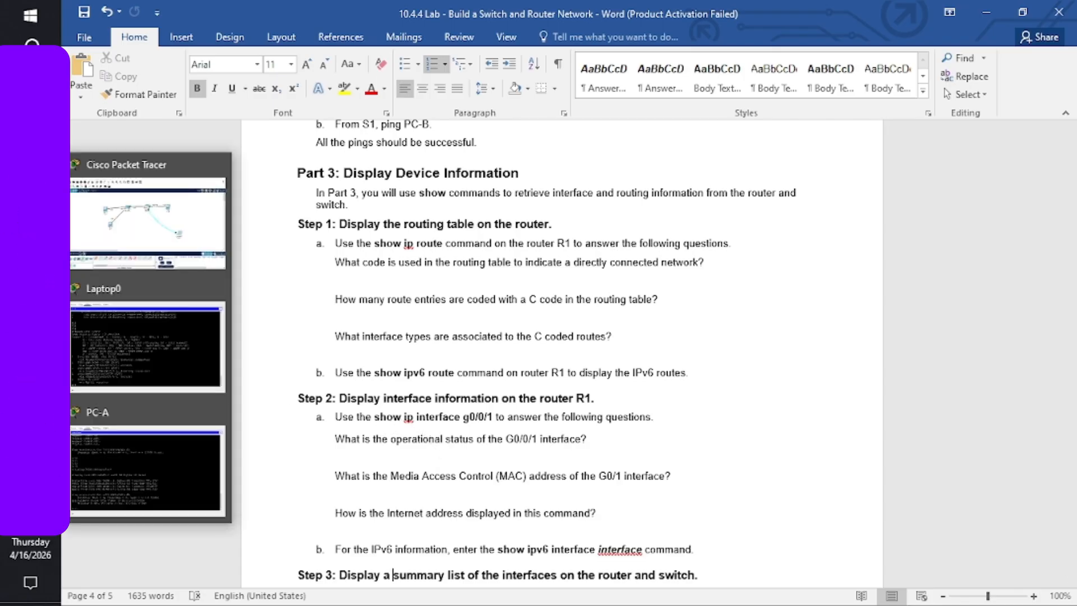
click(137, 353)
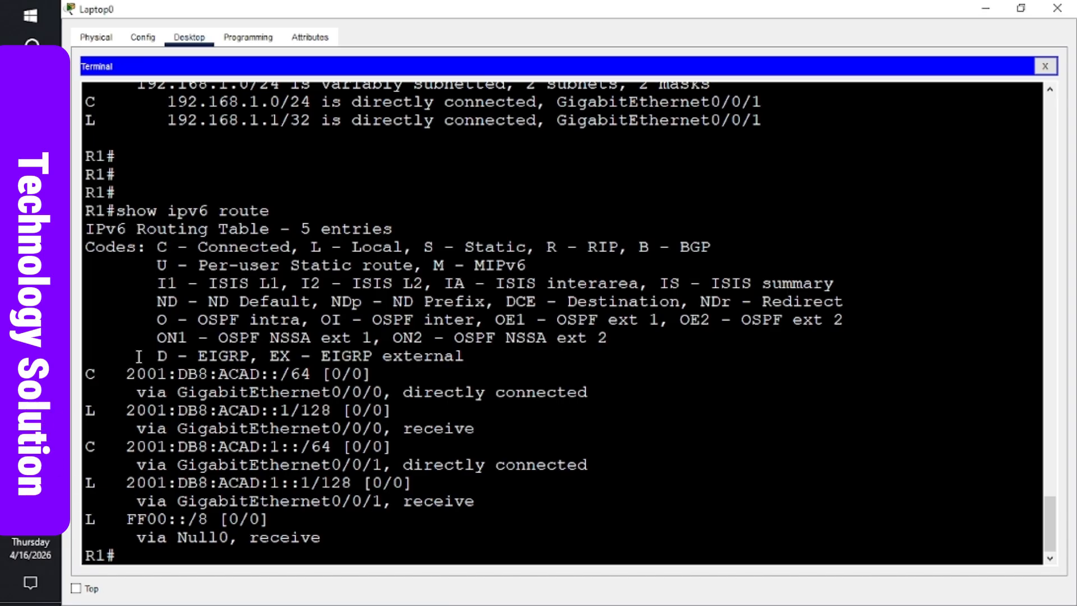
- Run show ip interface g0/0/1 on R1, confirming it is up at 192.168.1.1/24, then switch to Word
key(Return)
key(Return)
key(Return)
key(Return)
key(Return)
key(Return)
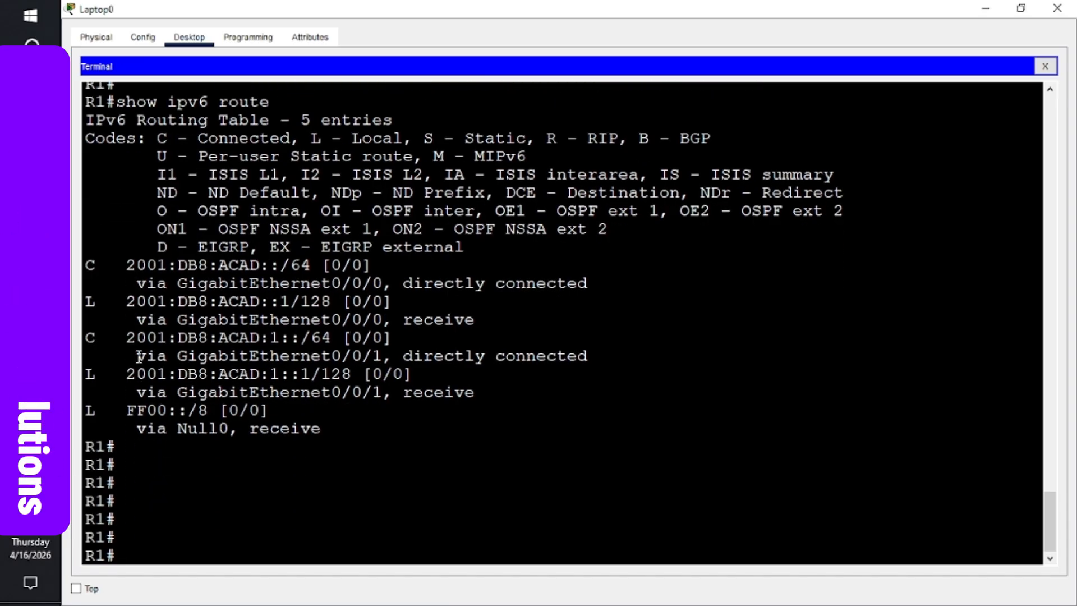
text(show)
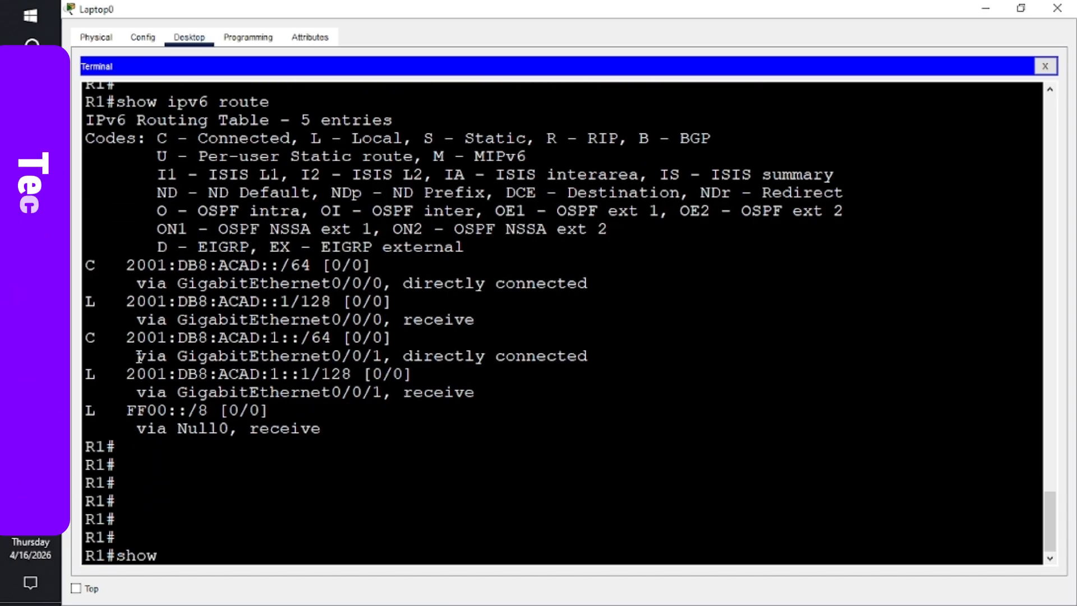
text( ip)
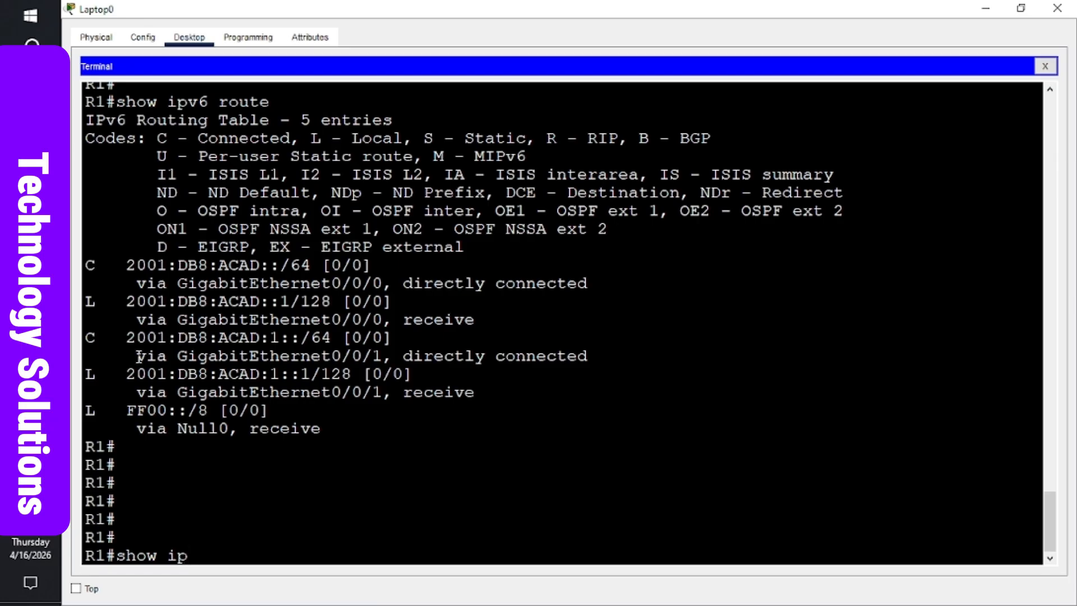
text( interface)
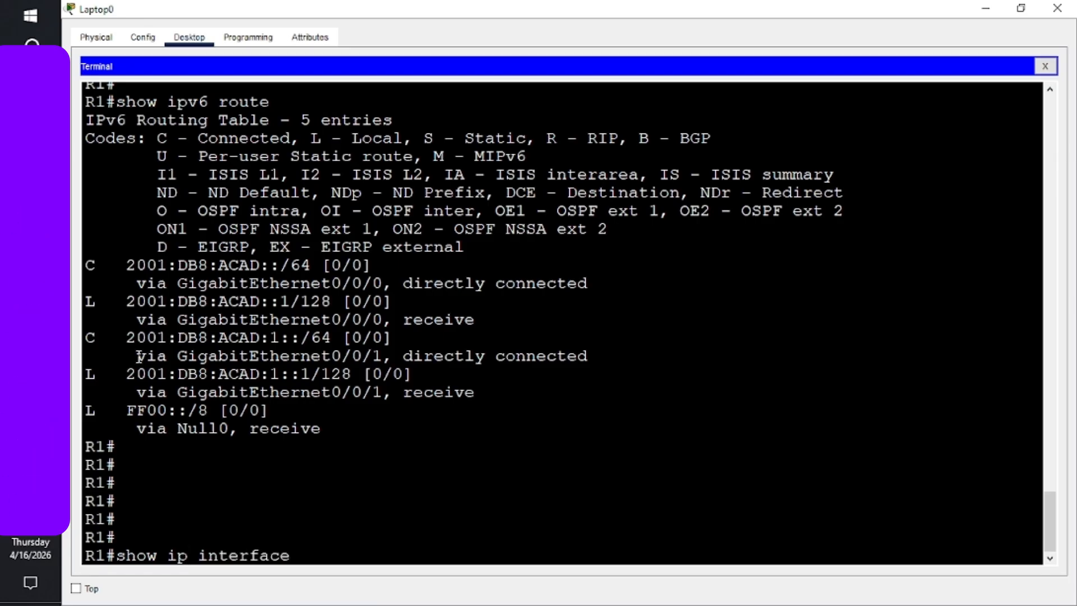
text( g0)
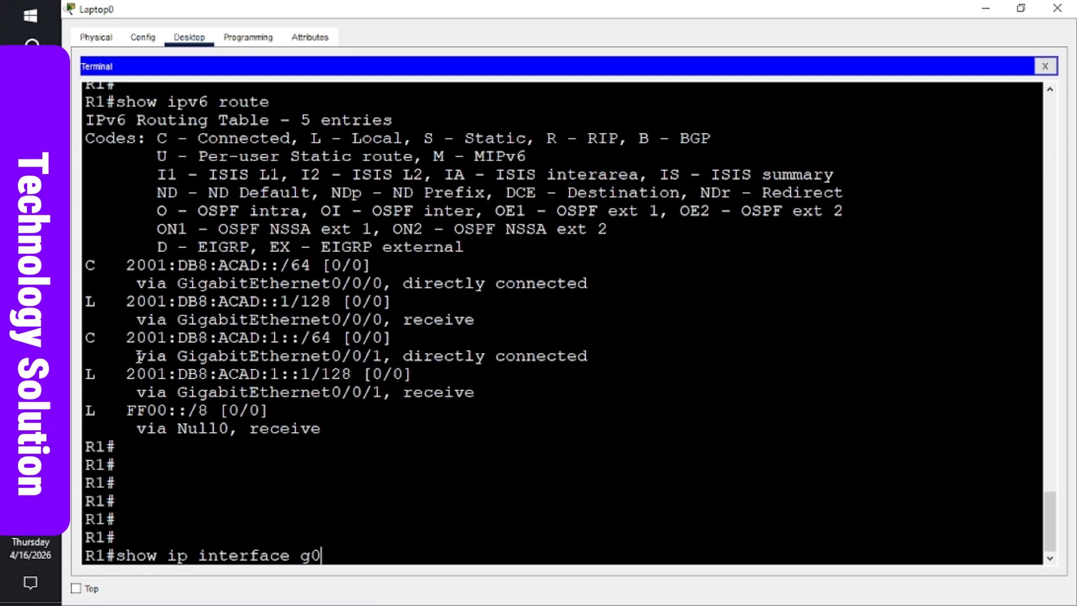
text(/0/1)
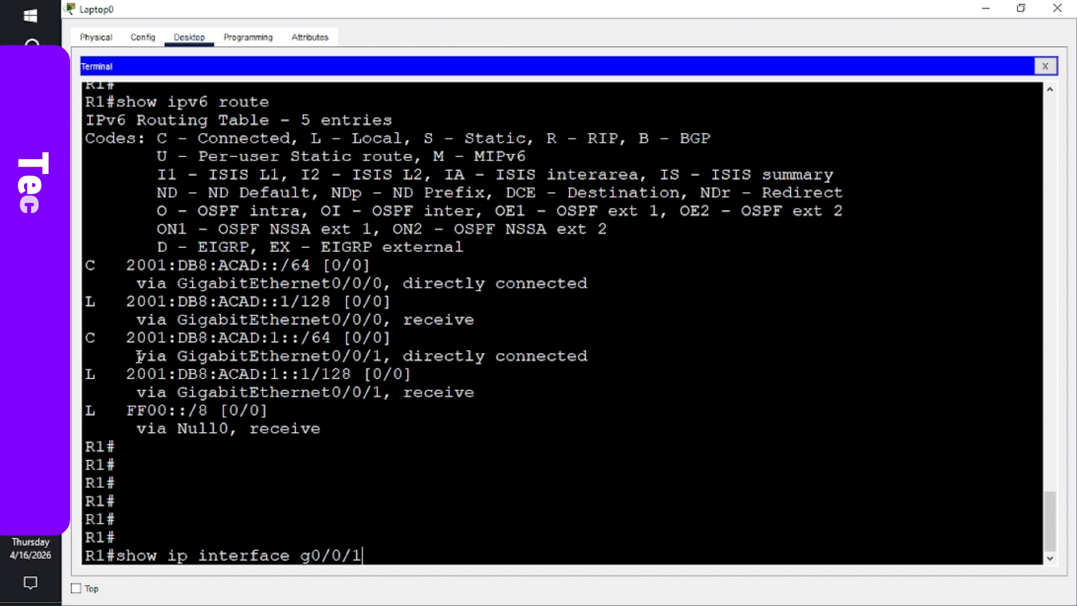
key(Return)
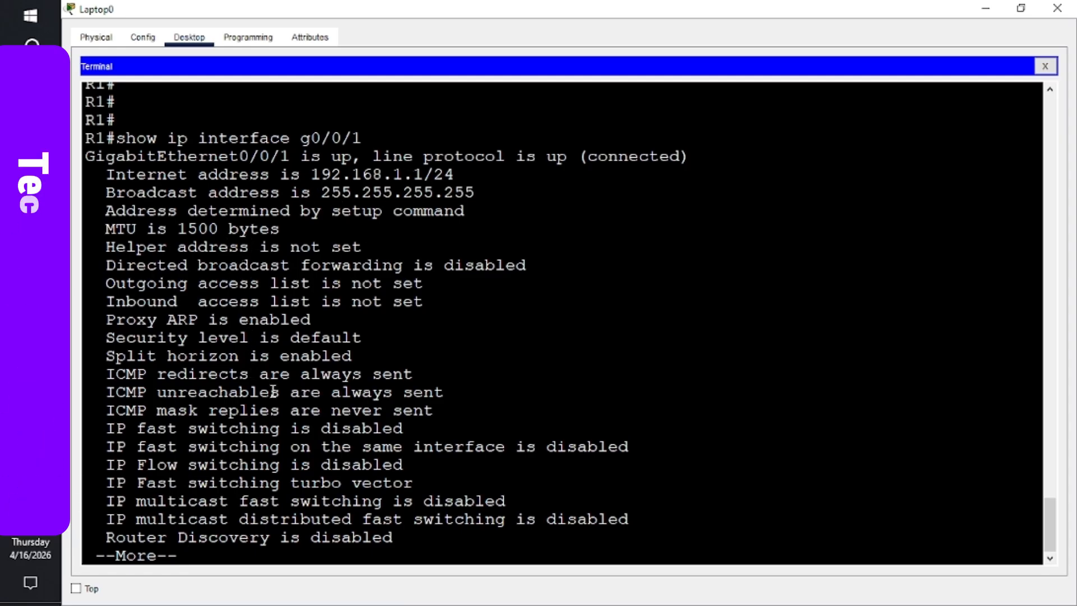
key(alt+Tab)
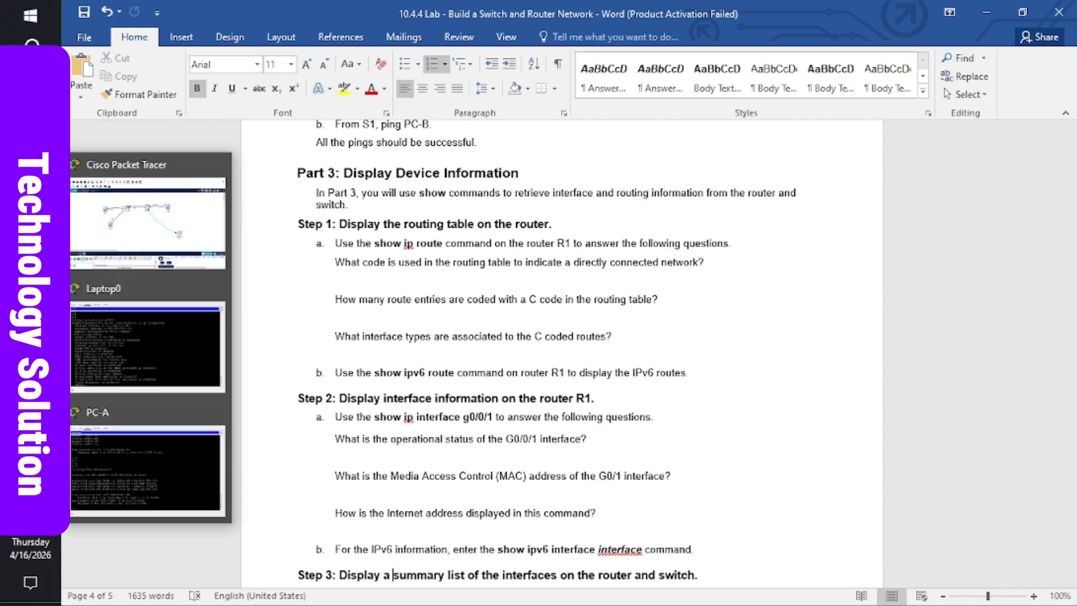
- Compare R1's G0/0/1 output with Word's Step 2 questions, ending on the Laptop0 terminal
click(130, 328)
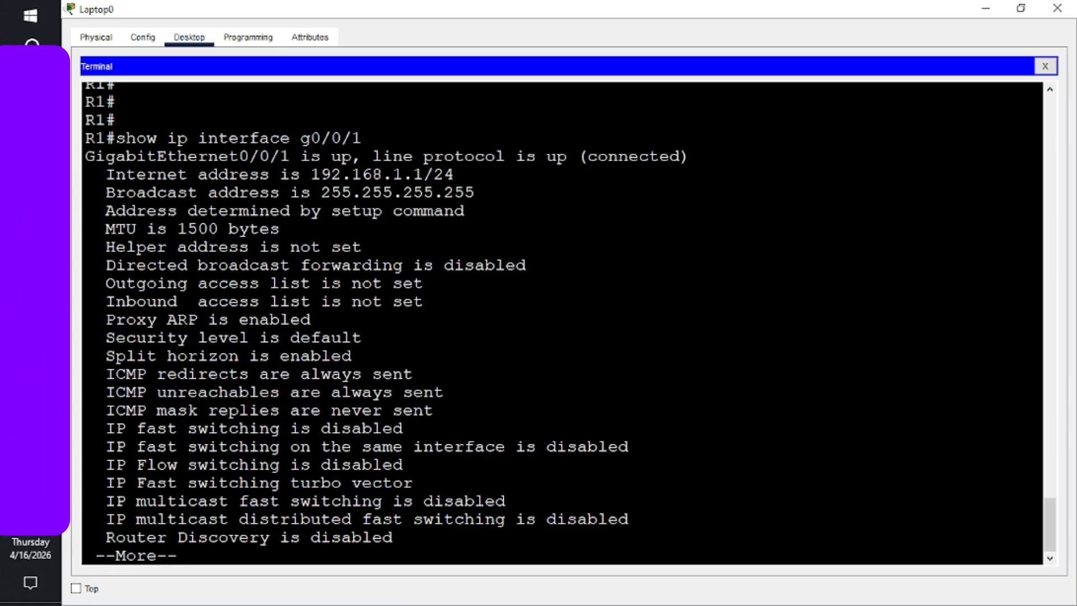
mouse_move(31, 337)
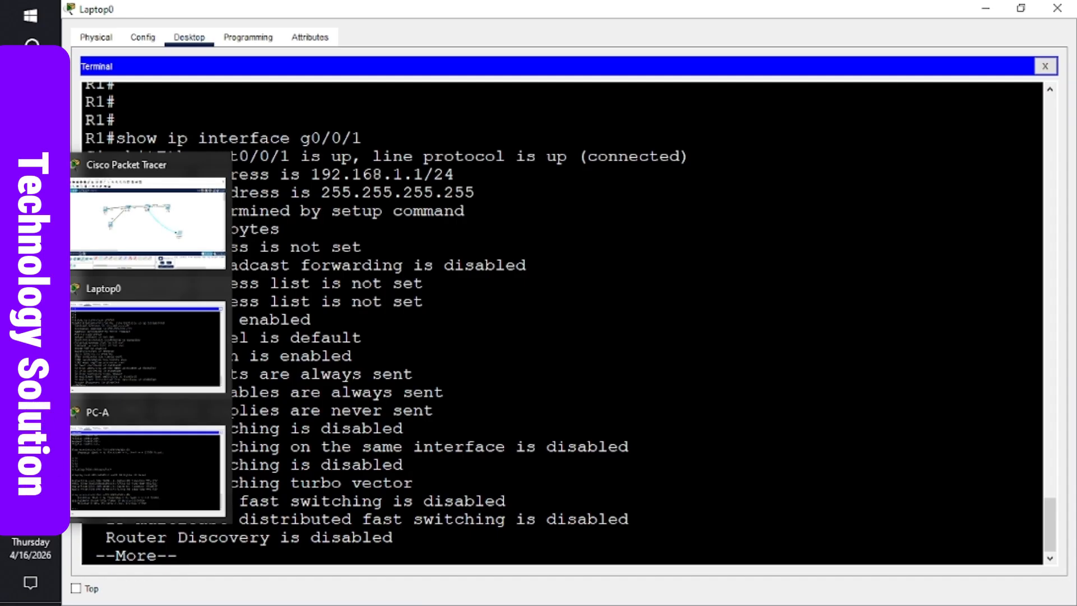
click(141, 295)
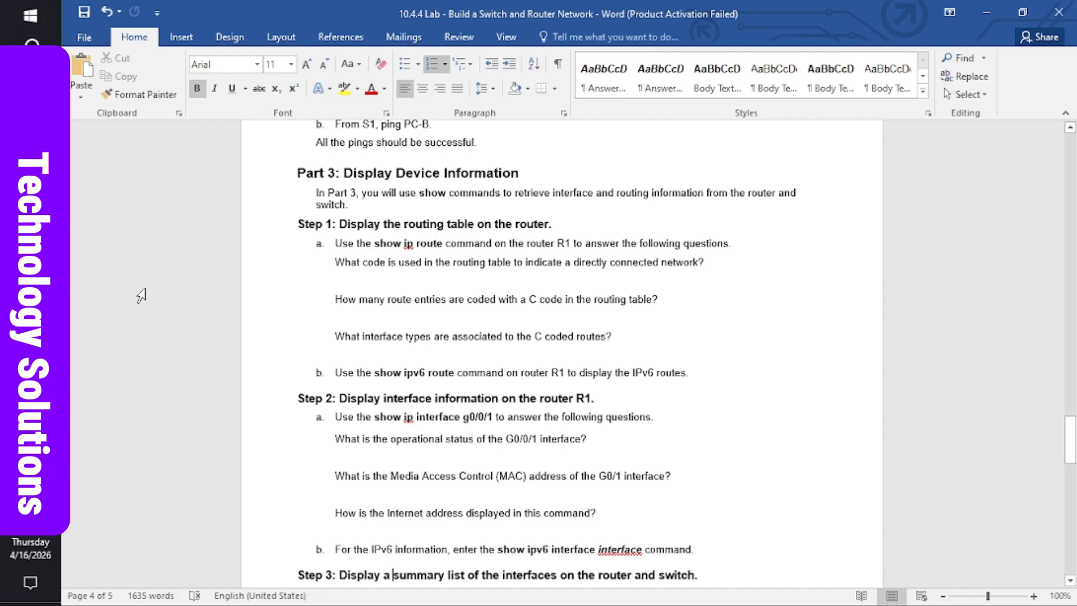
mouse_move(30, 337)
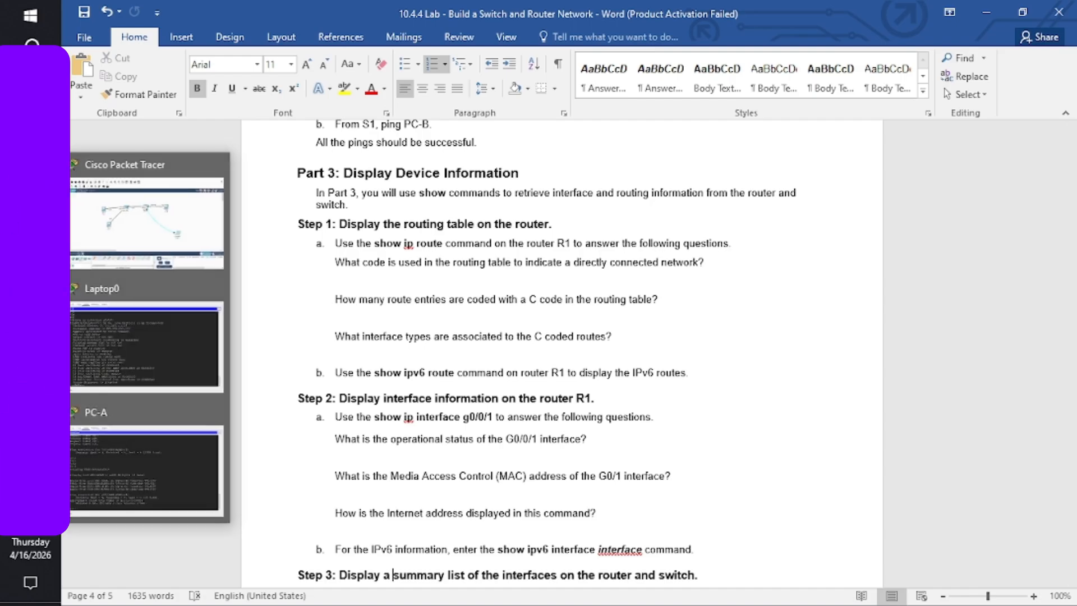
click(141, 341)
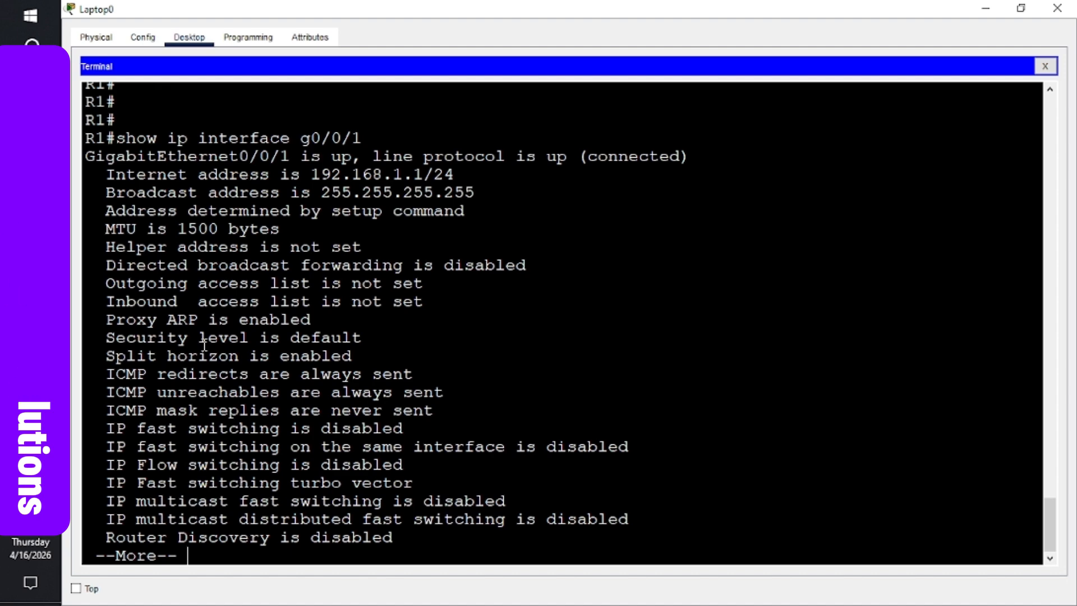
- Rerun the command as show interface g0/0/1, page through the full report, then bring up Word
key(space)
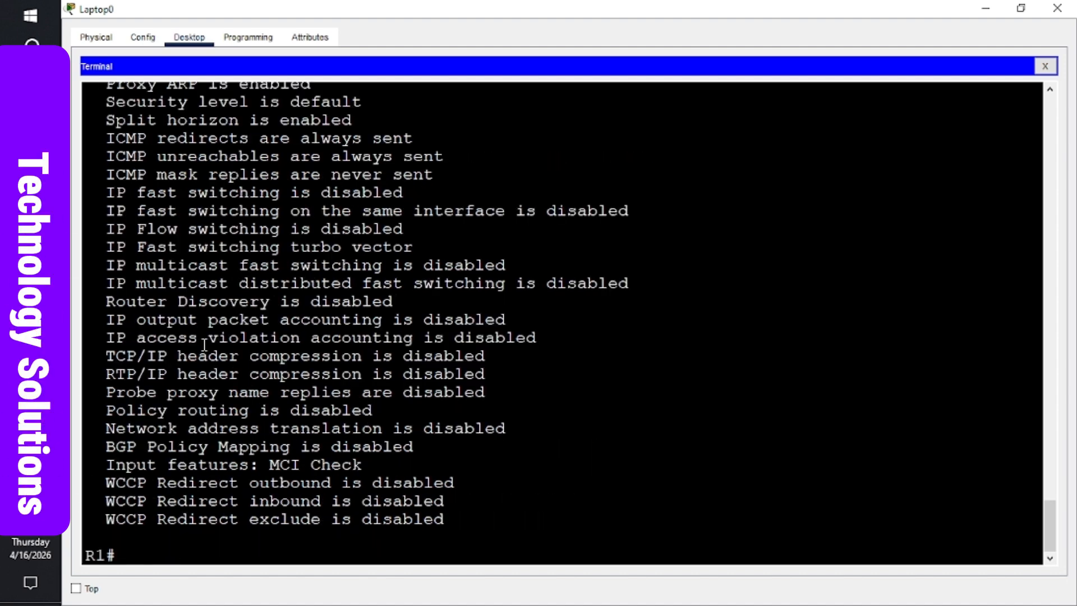
key(Up)
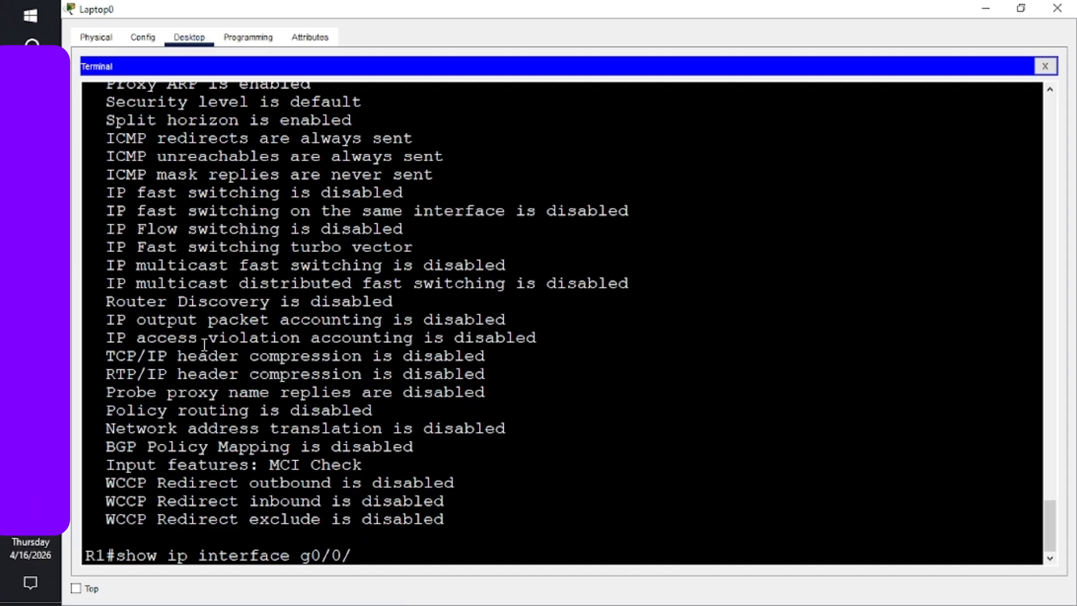
key(BackSpace)
key(BackSpace)
key(BackSpace)
key(BackSpace)
key(BackSpace)
key(BackSpace)
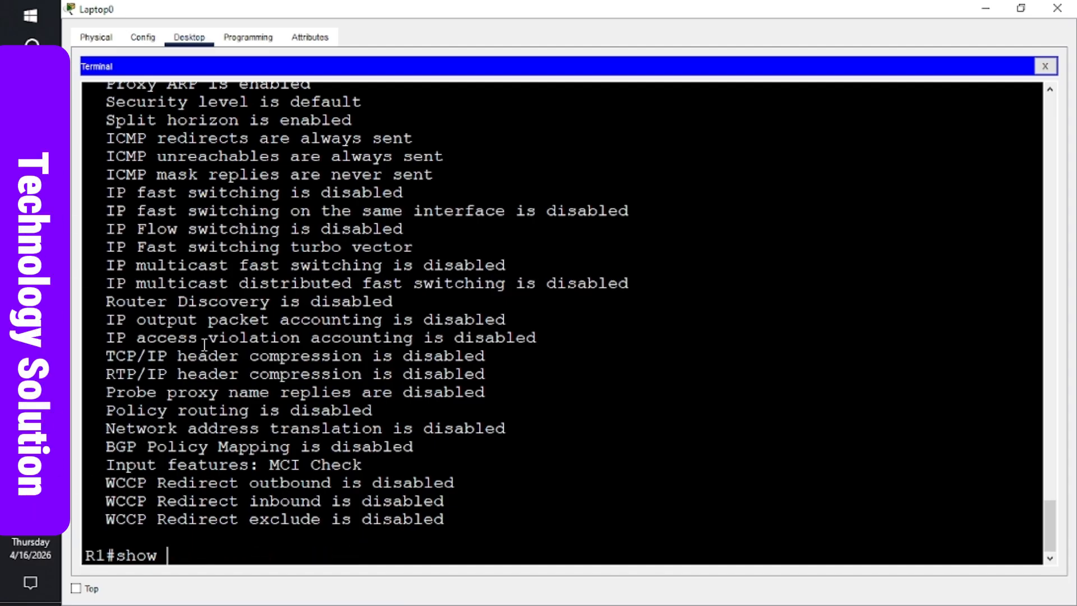
text(interface)
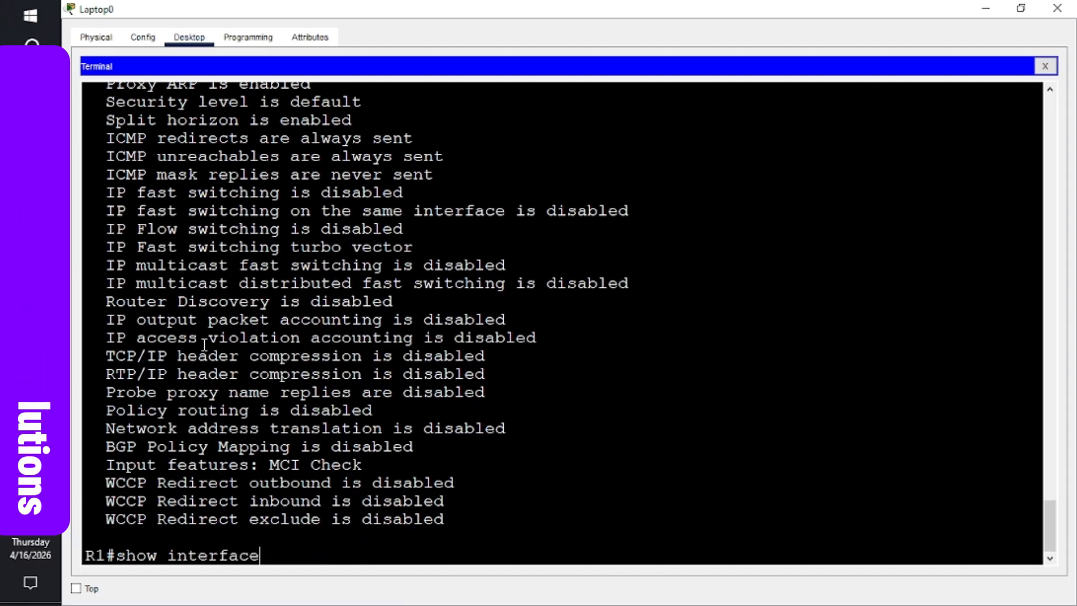
text( g0/0/1)
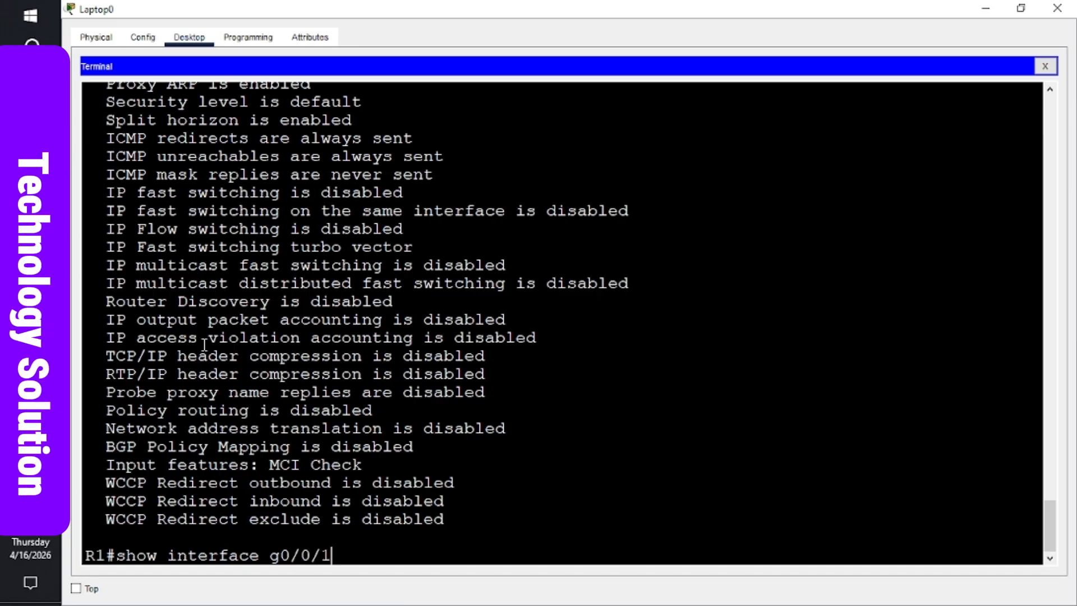
key(Return)
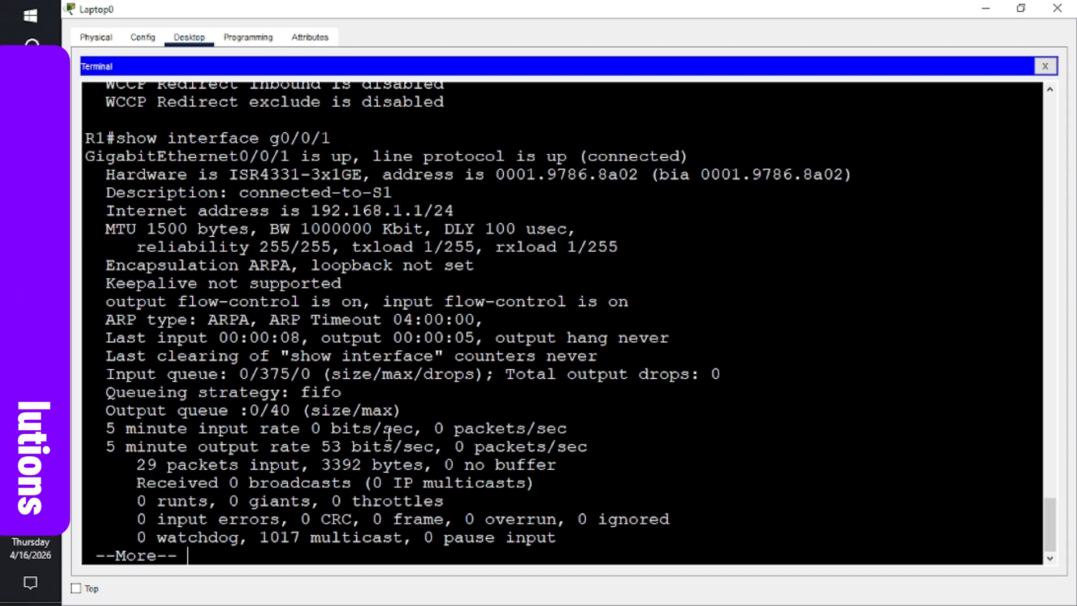
key(space)
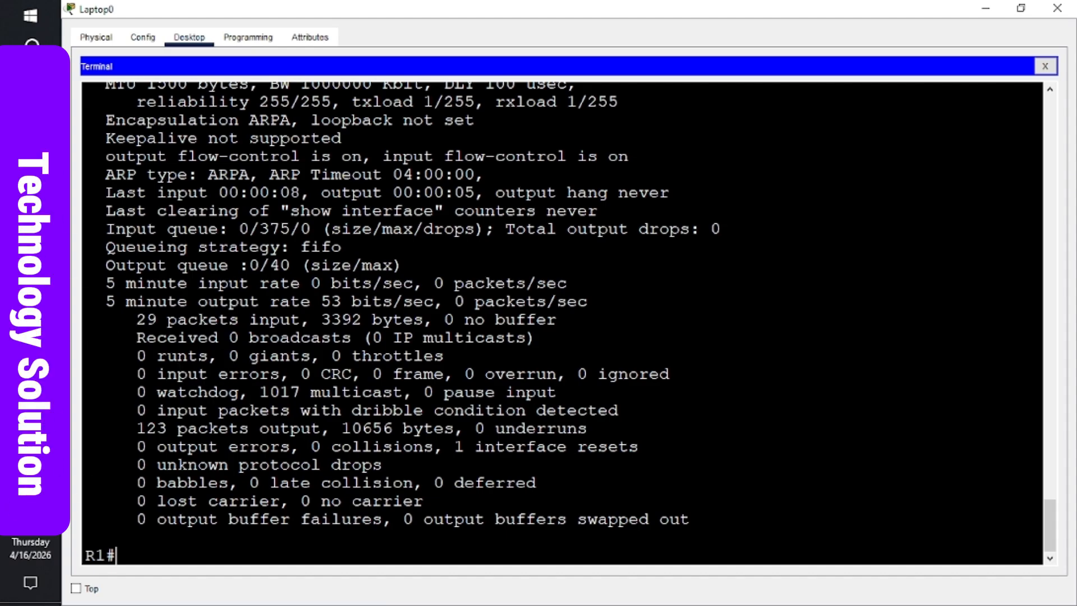
mouse_move(31, 303)
click(123, 321)
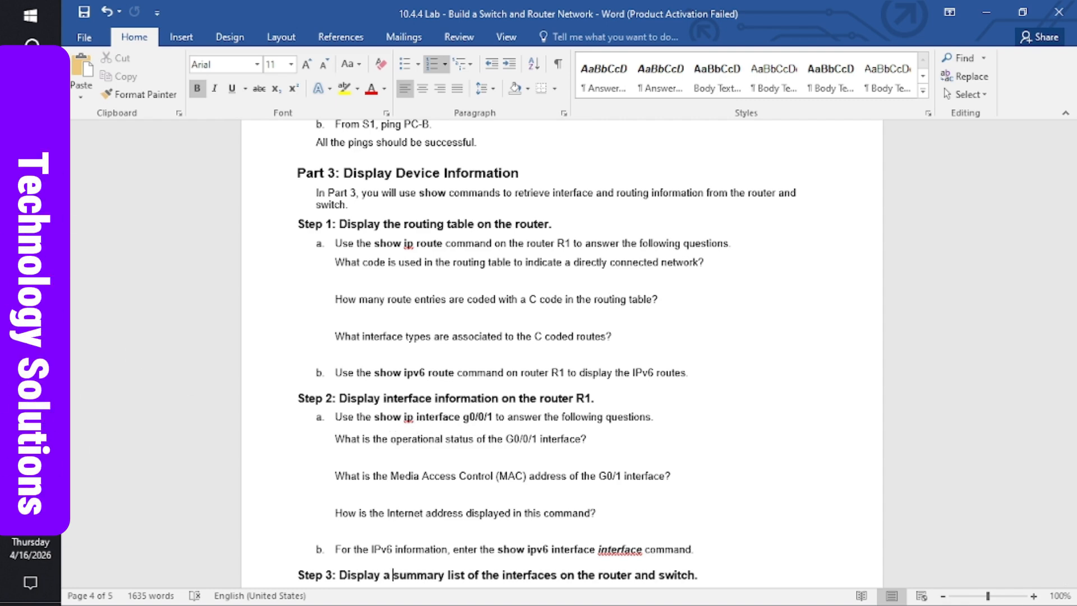
- Scroll Laptop0's terminal back to the show ip interface g0/0/1 output, check Word, and return
mouse_move(31, 337)
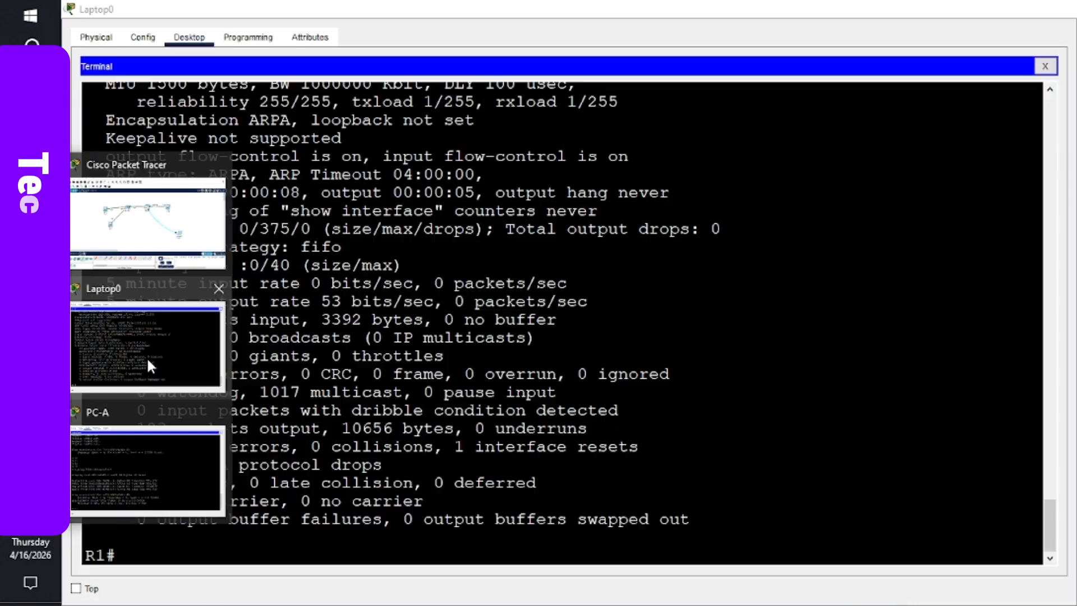
click(146, 356)
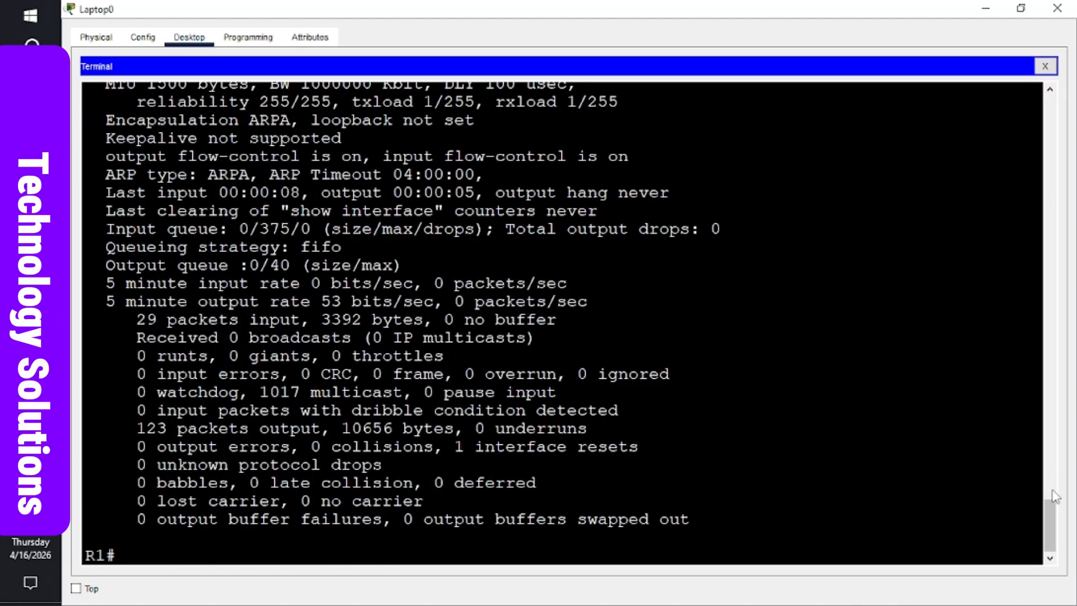
scroll(1048, 491, up, 5)
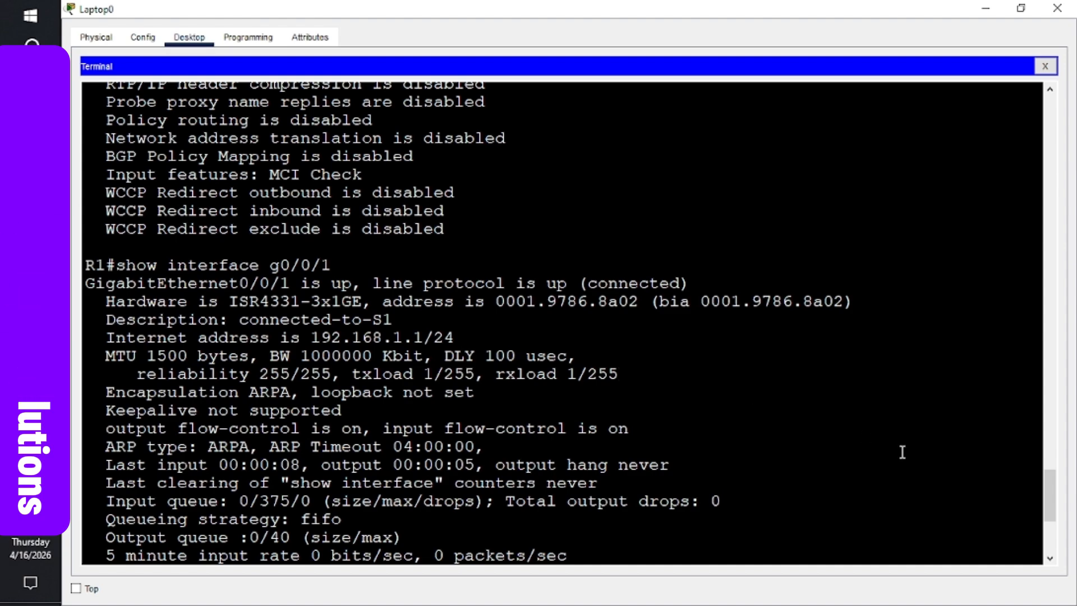
scroll(1057, 496, up, 11)
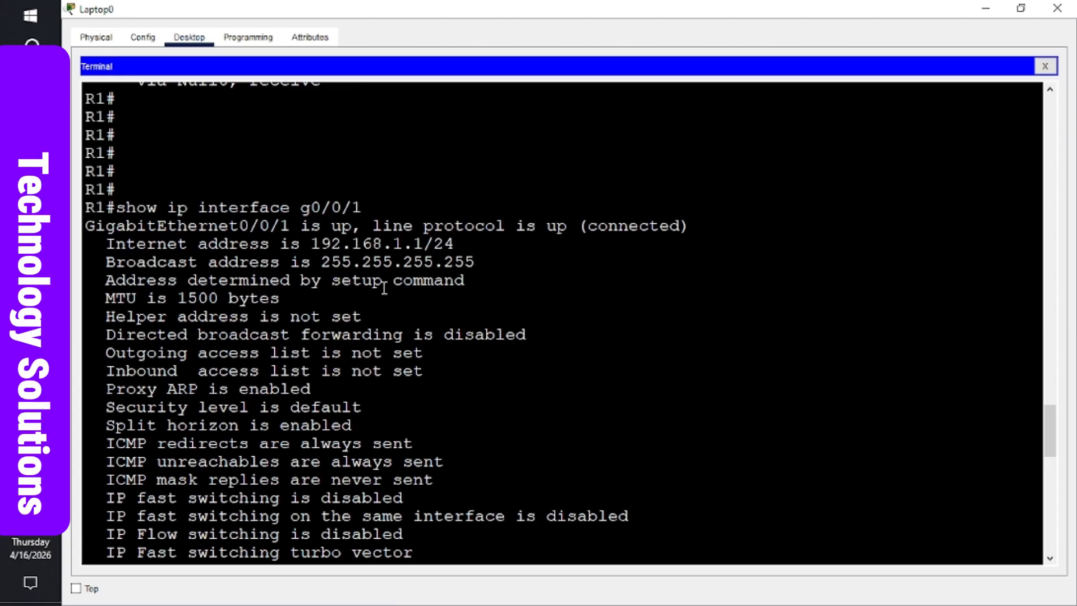
mouse_move(31, 300)
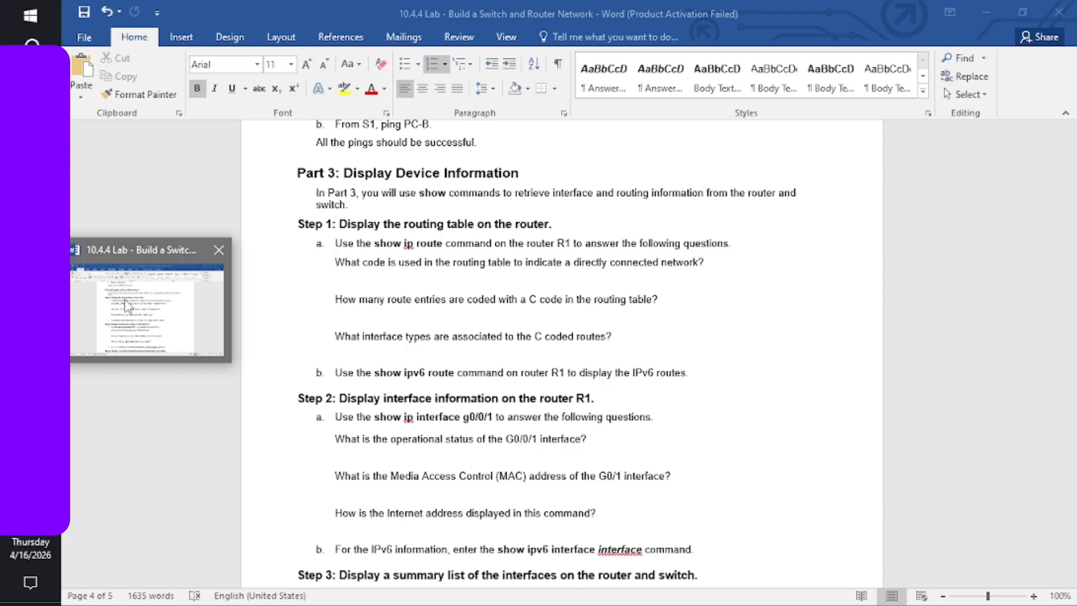
click(129, 306)
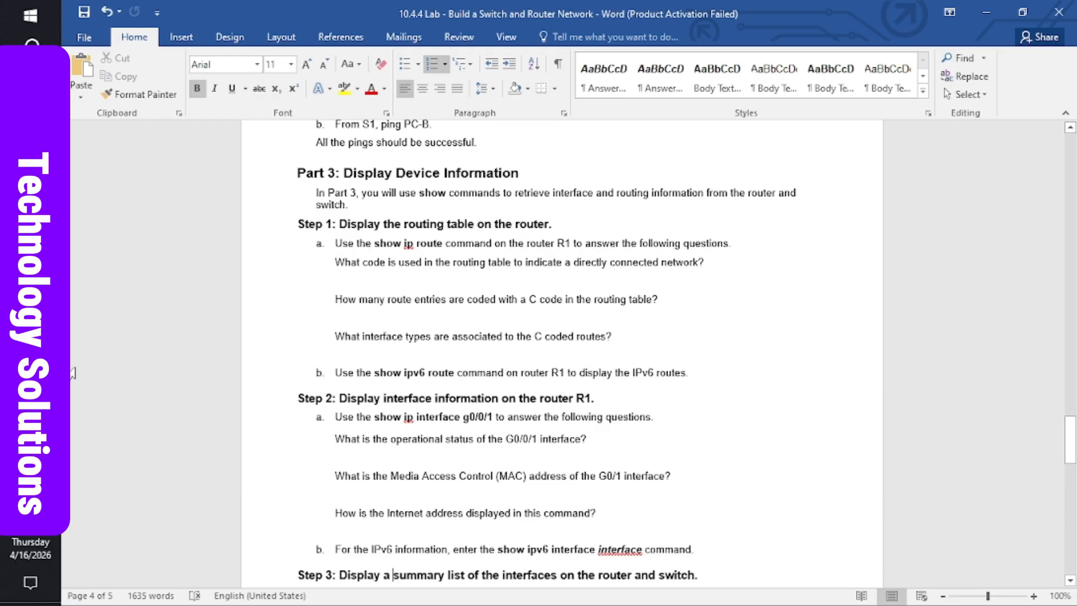
mouse_move(31, 337)
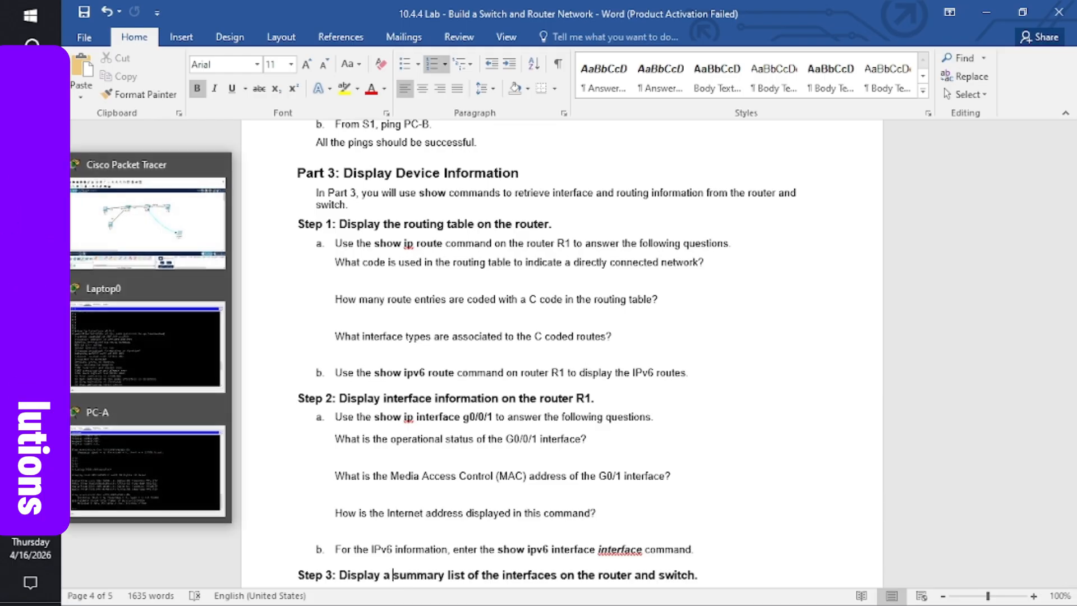
click(140, 352)
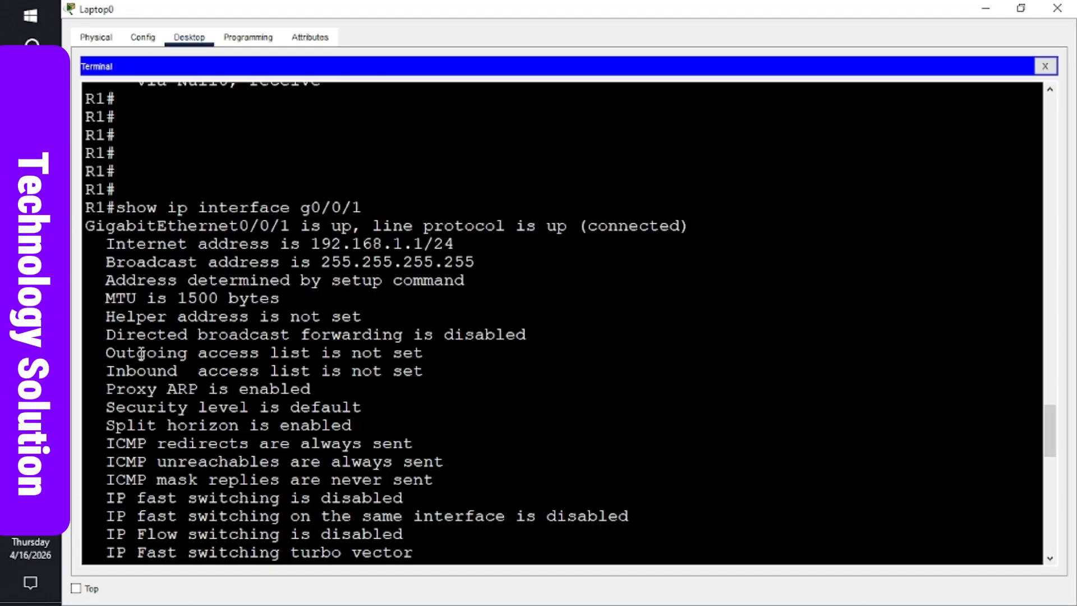
- Edit the recalled command into show ipv6 interface g0/0/1, revealing FE80::1 and 2001:DB8:ACAD:1::1/64
key(Return)
key(Return)
key(Return)
key(Up)
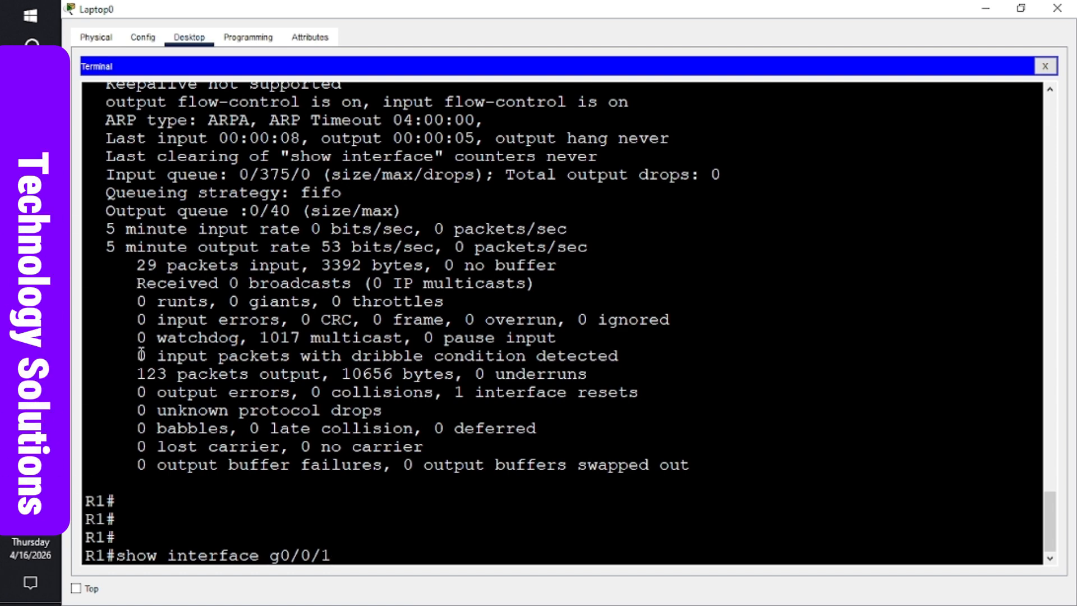
key(Left)
key(Left)
key(Left)
key(Left)
key(Left)
key(Left)
key(Left)
text(ip)
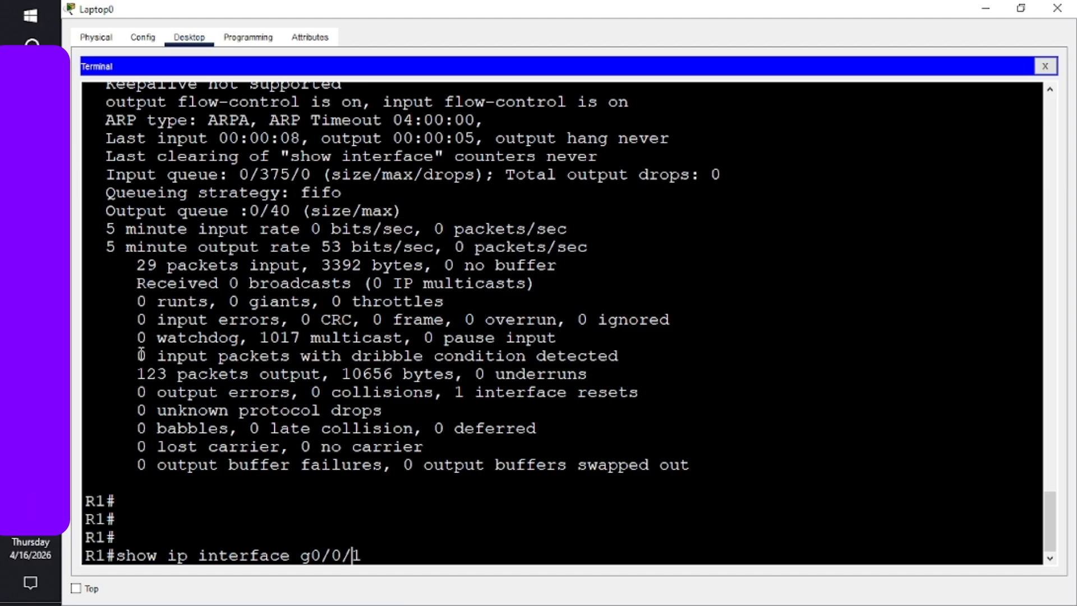
key(Left)
key(Left)
key(Left)
key(Left)
key(Left)
key(Left)
key(Left)
key(Left)
key(Left)
key(Left)
key(Left)
key(Left)
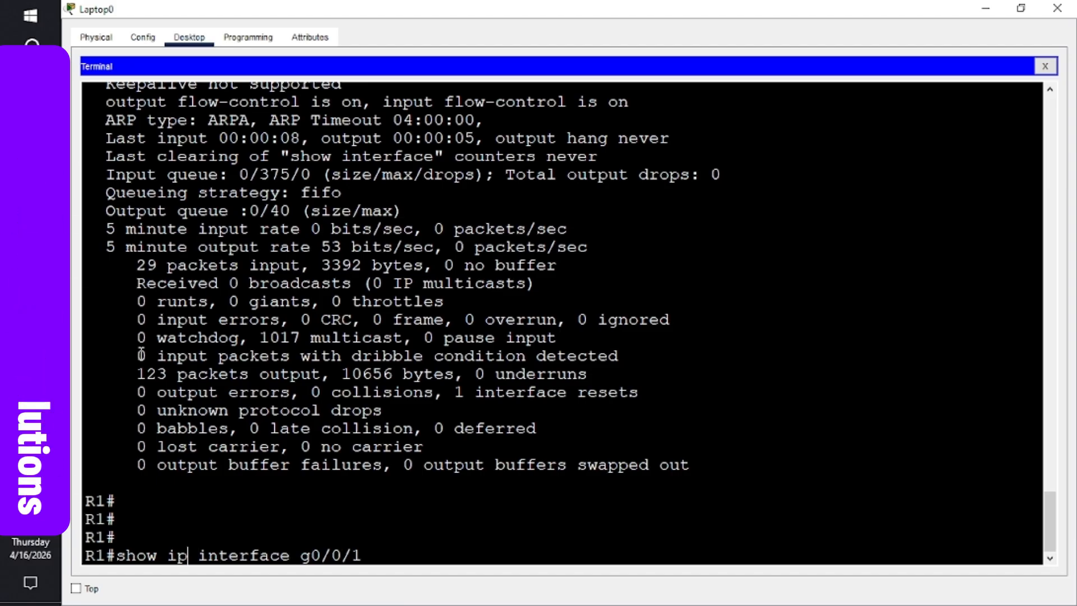
text(v6)
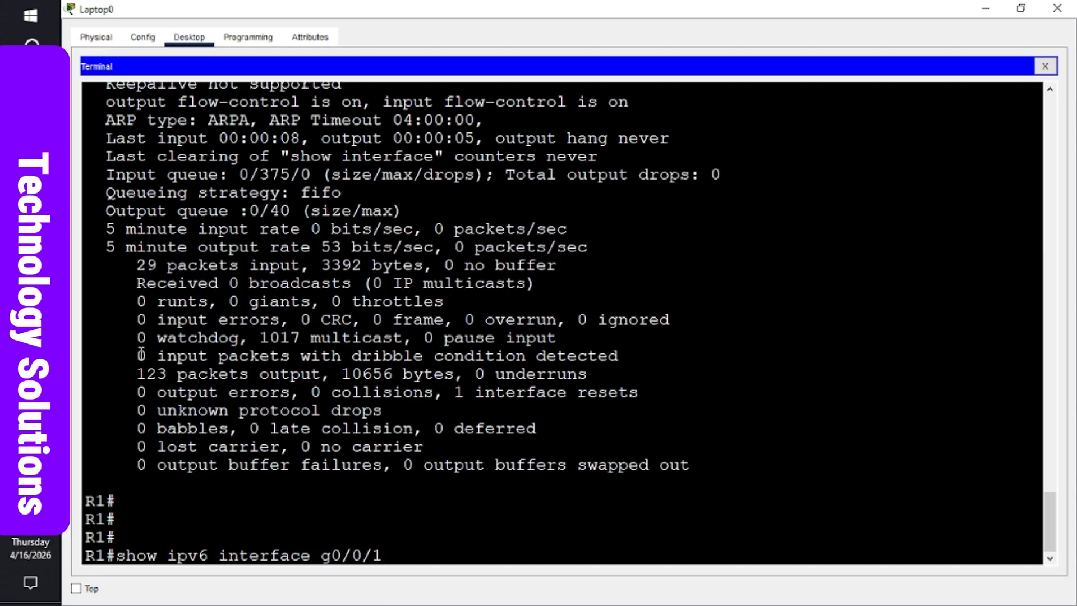
key(Return)
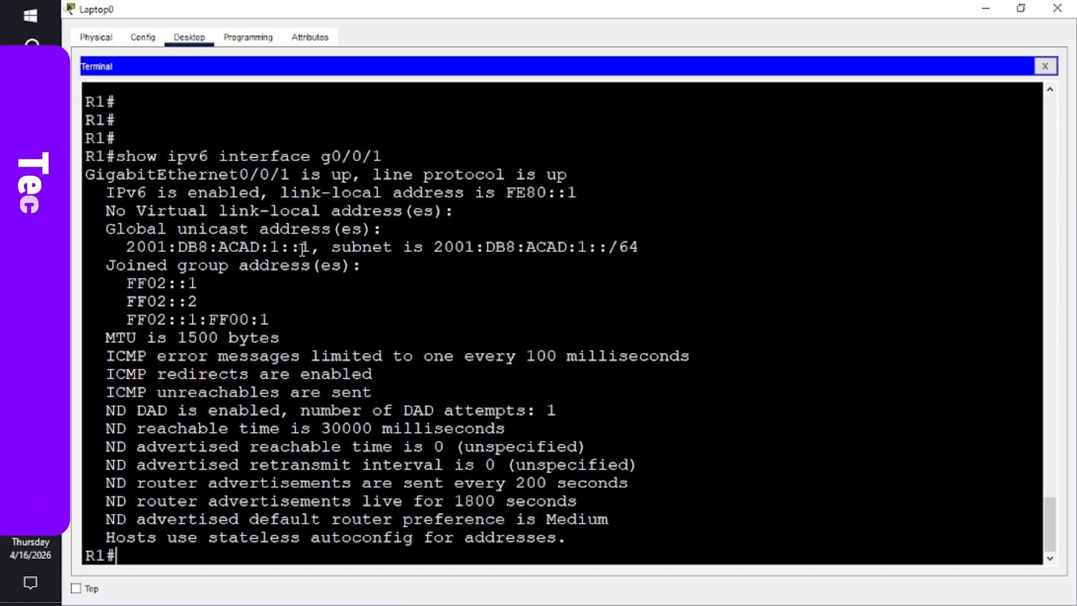
mouse_move(30, 303)
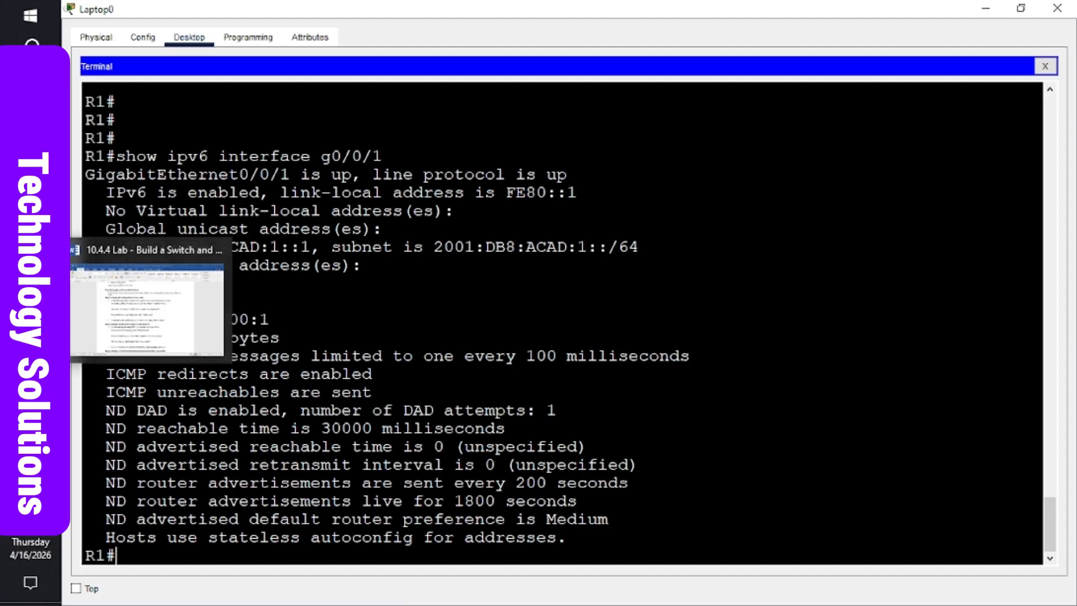
click(143, 308)
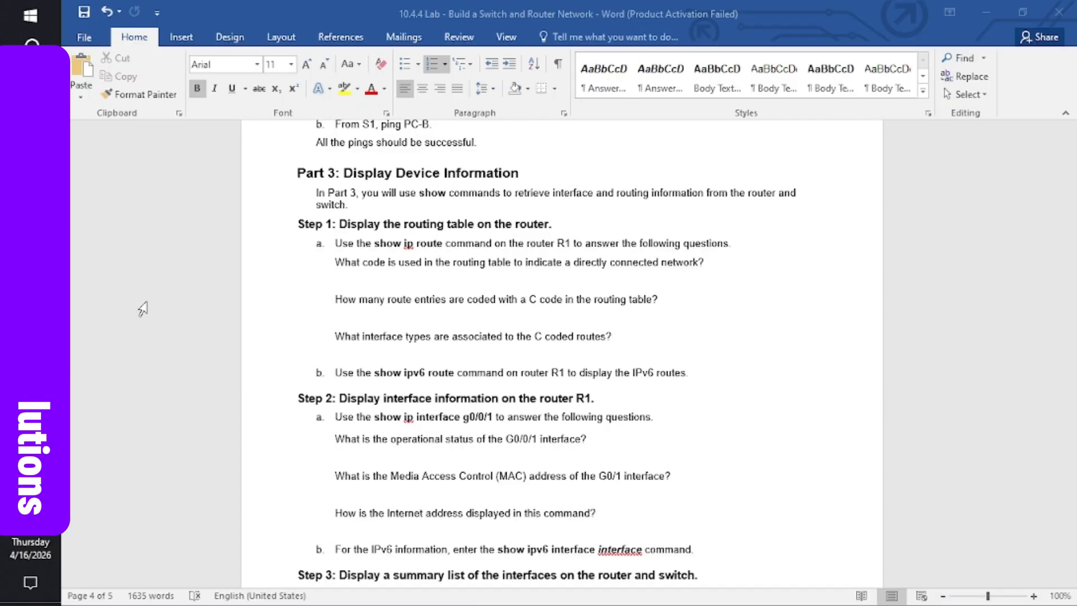
click(430, 492)
key(Down)
key(Down)
key(Down)
key(Down)
key(Down)
key(Down)
key(Down)
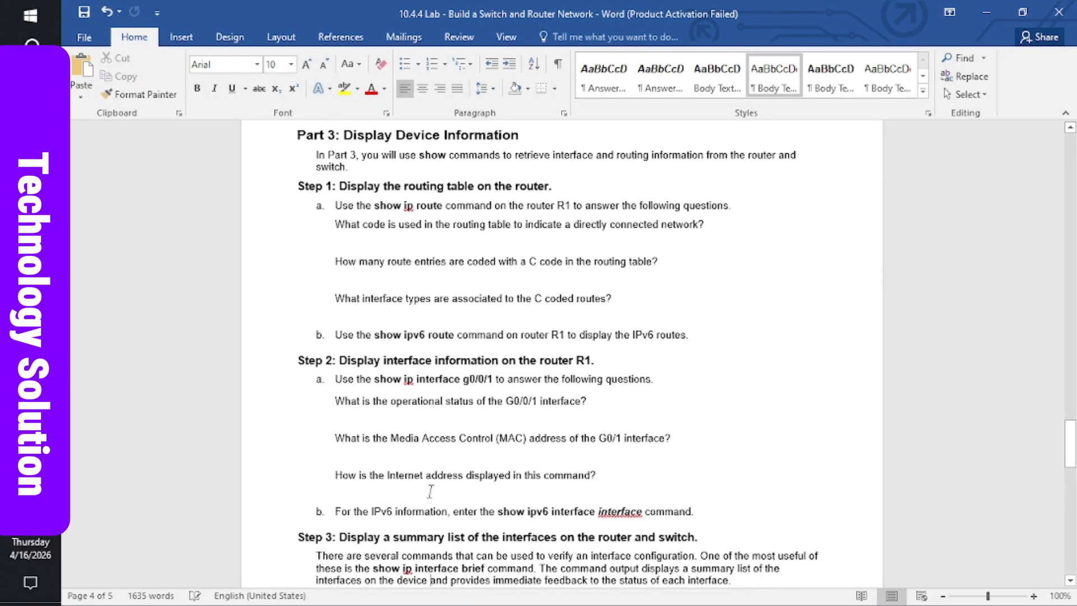
key(Down)
key(Down)
key(Down)
key(Down)
key(Down)
key(Down)
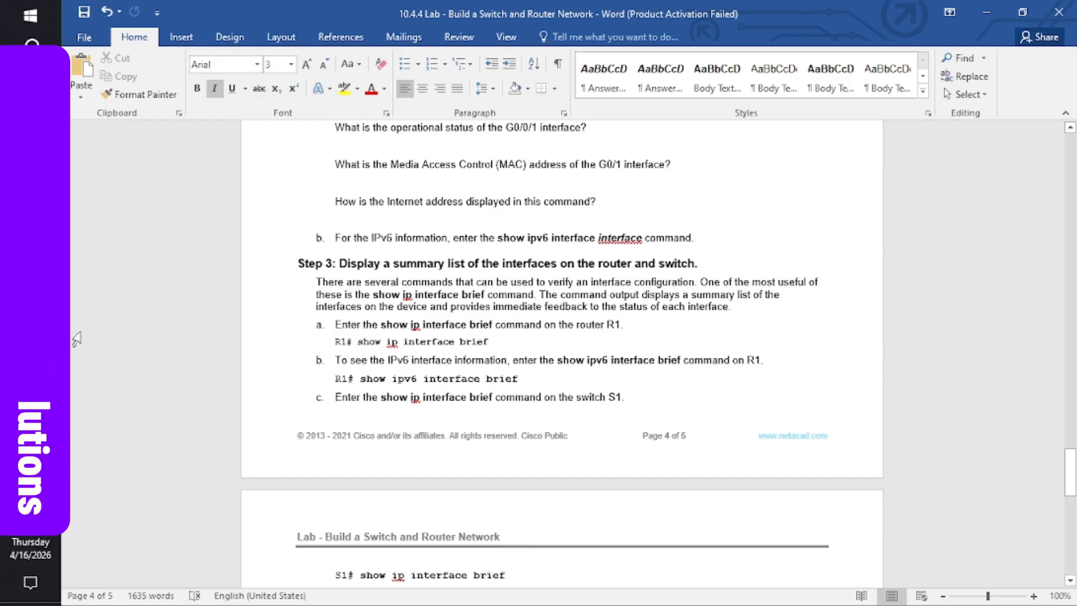
- Run show ip interface brief on R1, showing G0/0/0 and G0/0/1 up and G0/0/2 administratively down
mouse_move(30, 337)
click(143, 322)
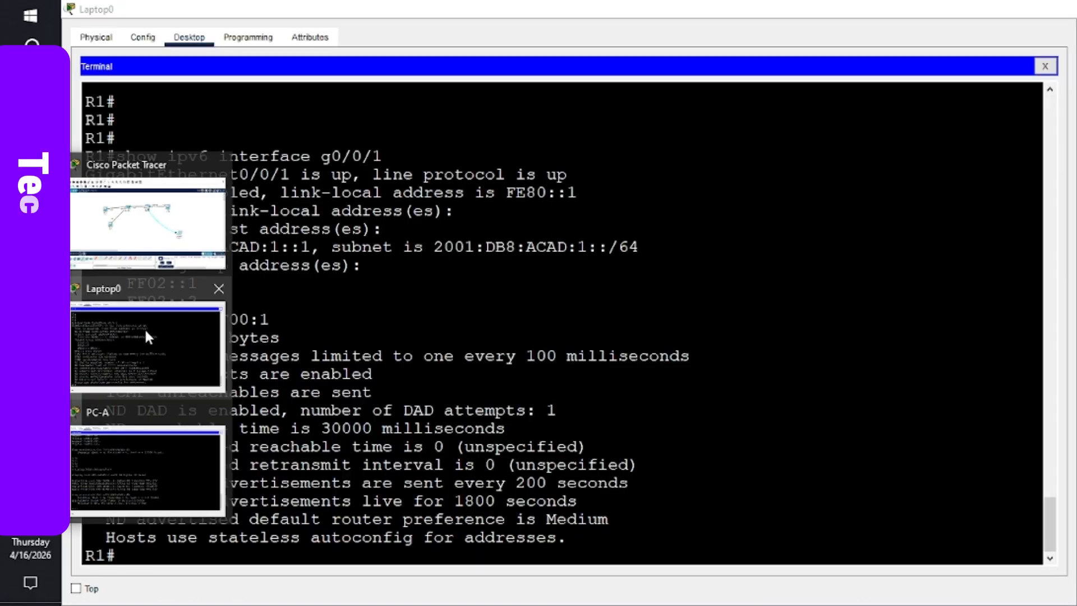
key(Return)
key(Return)
key(Return)
key(Return)
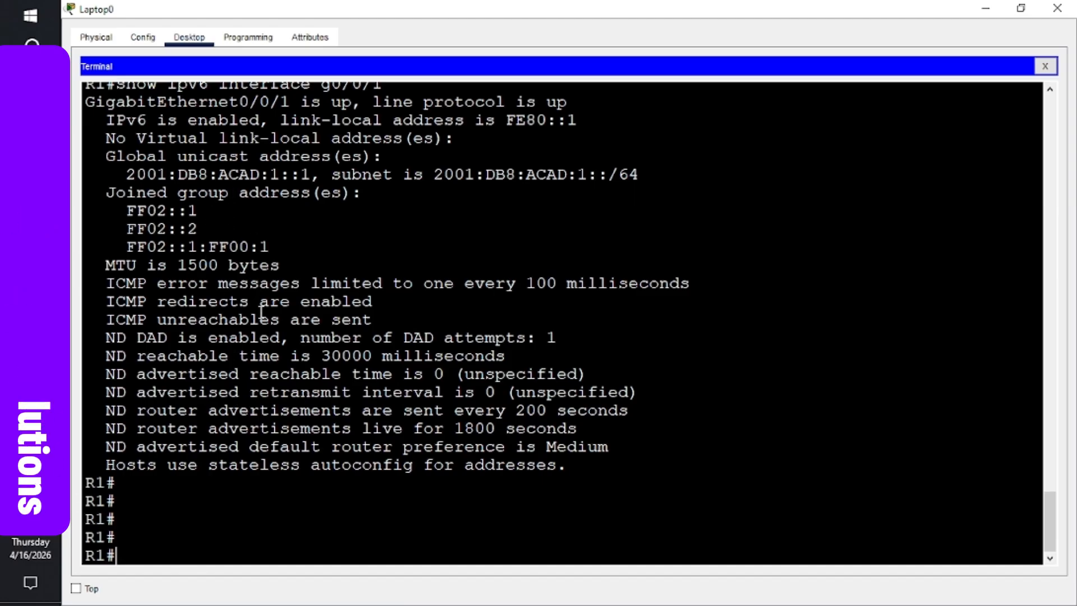
key(Return)
key(Return)
key(Return)
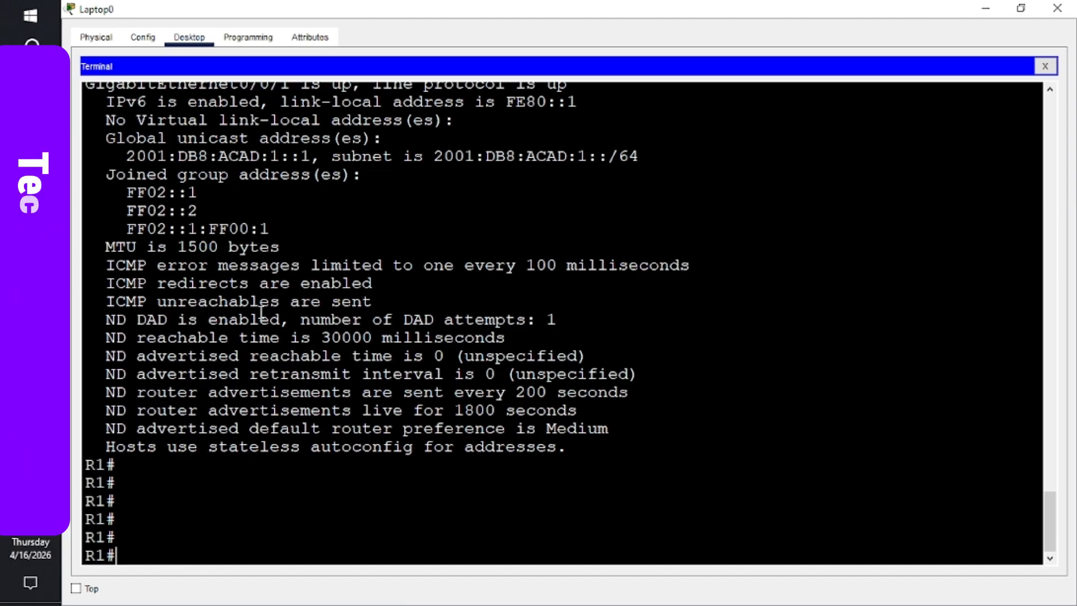
text(sho)
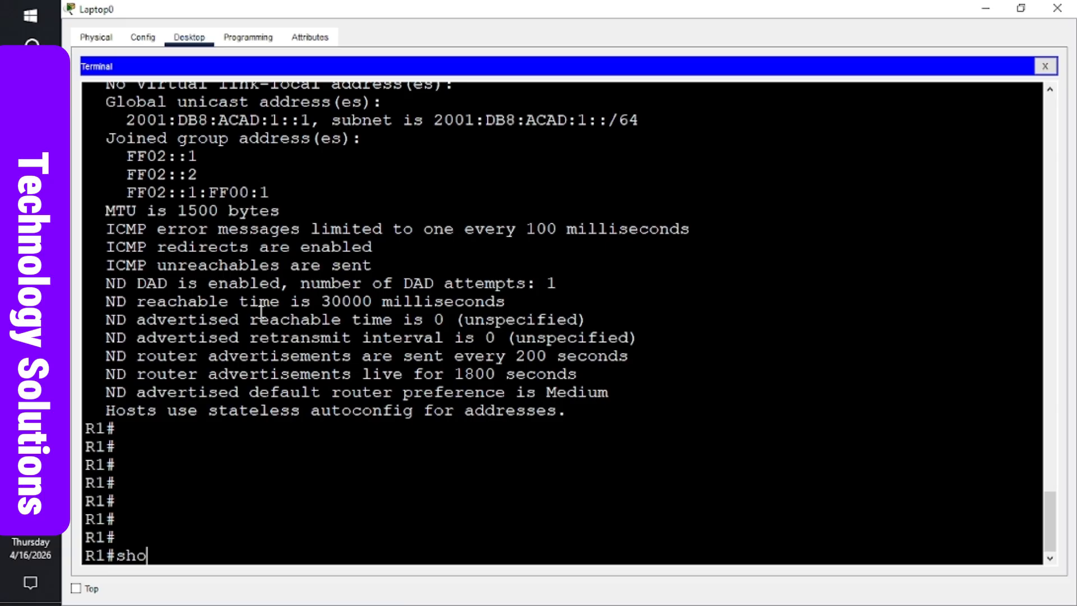
text(w ip in)
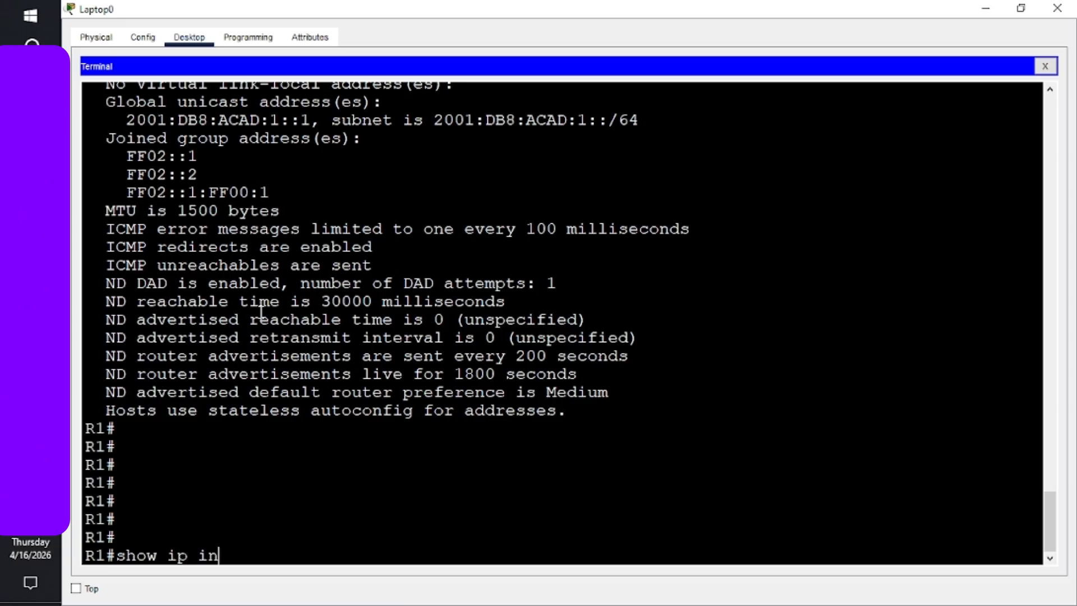
text(terface br)
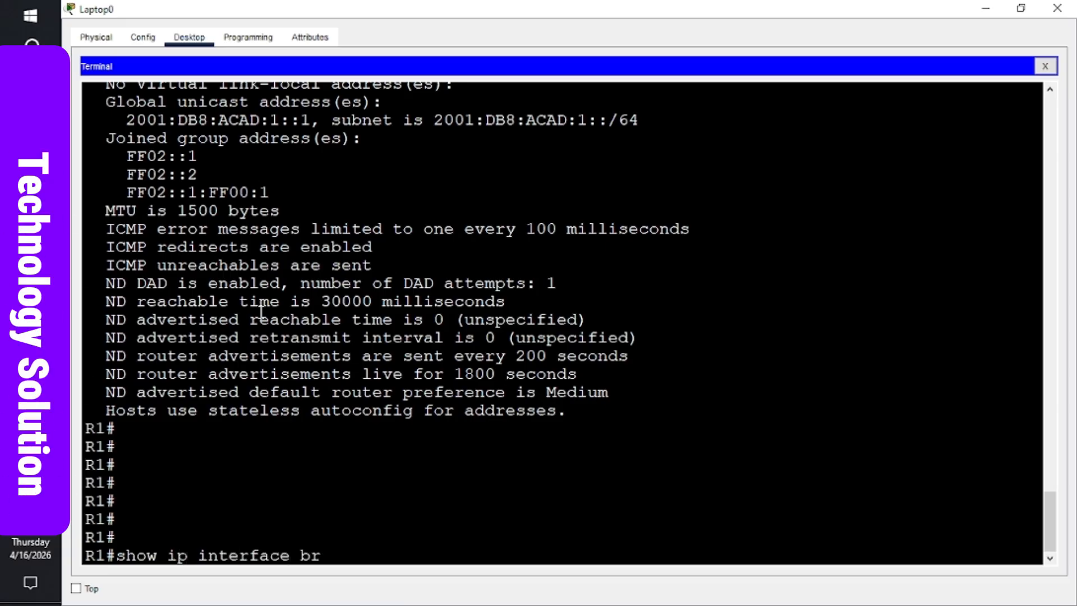
text(ief)
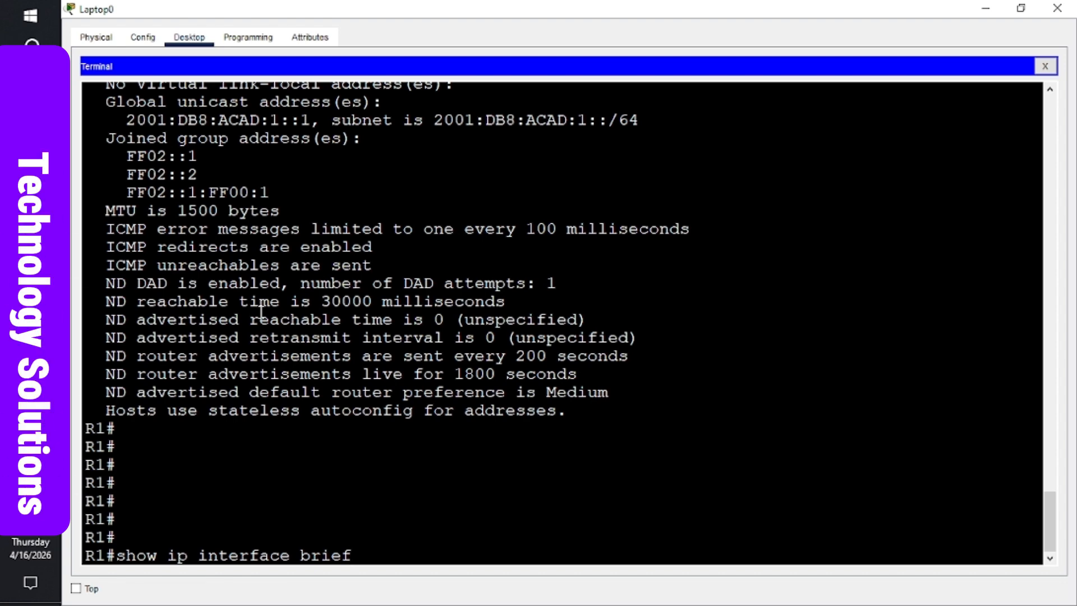
key(Return)
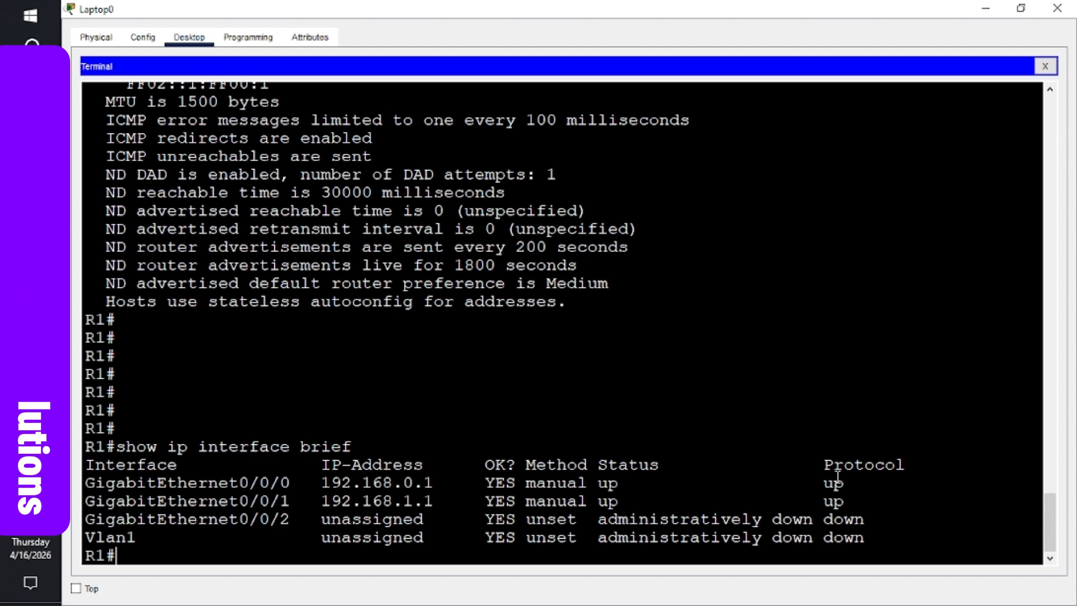
- Recall the command at a fresh R1 prompt and edit it to show ipv6 interface brief
key(Return)
key(Up)
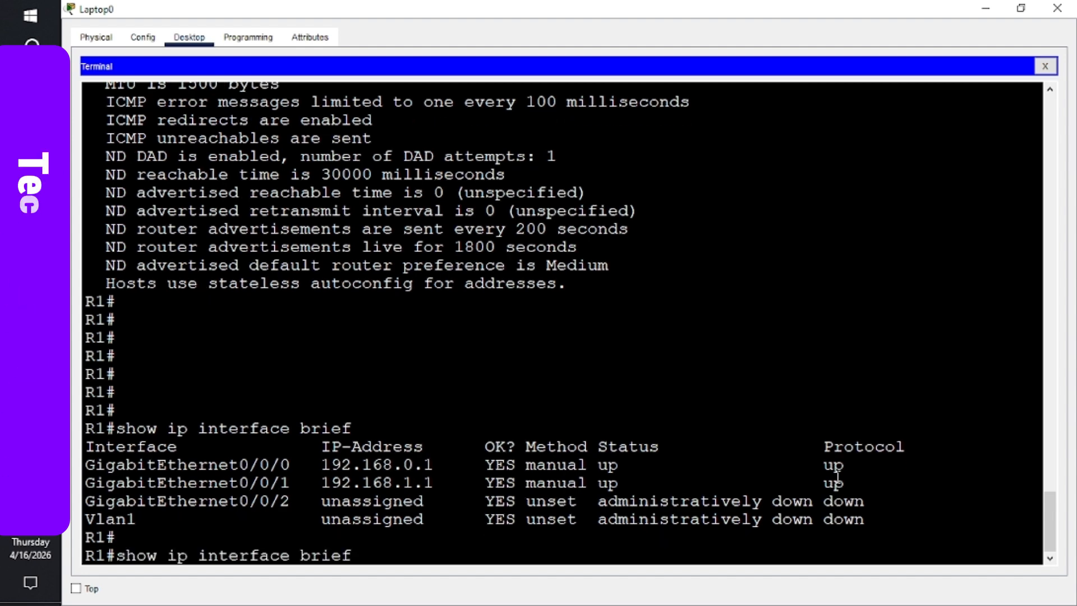
key(Left)
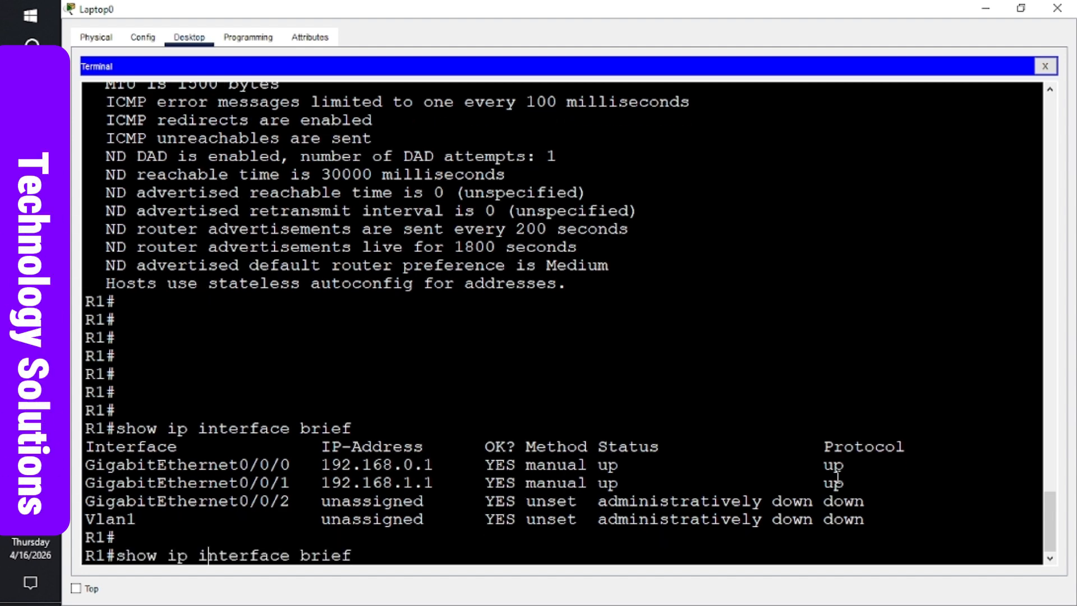
key(Left)
key(Left)
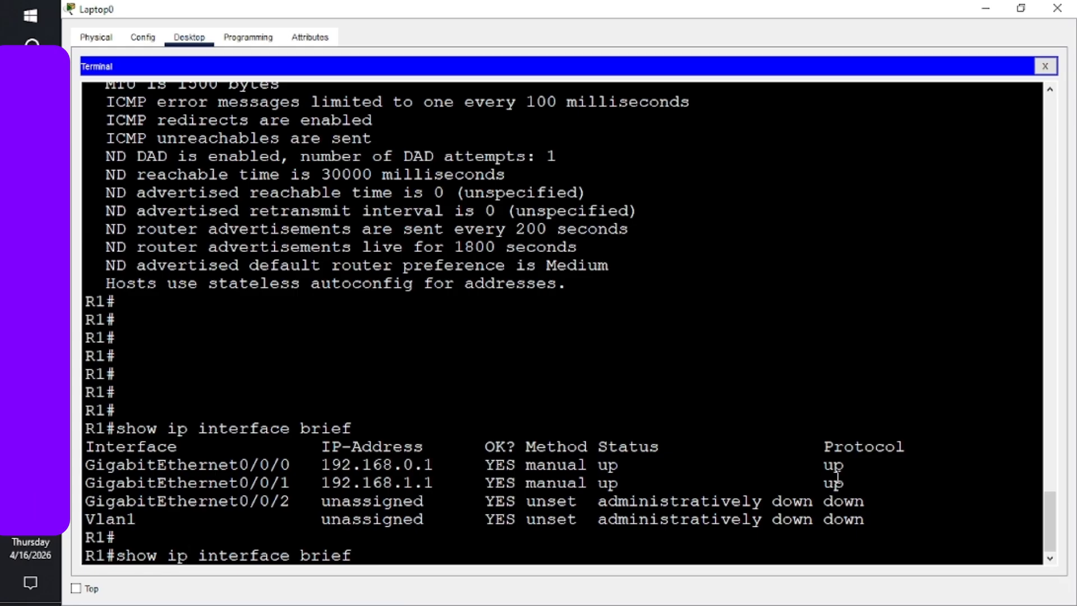
text(v6)
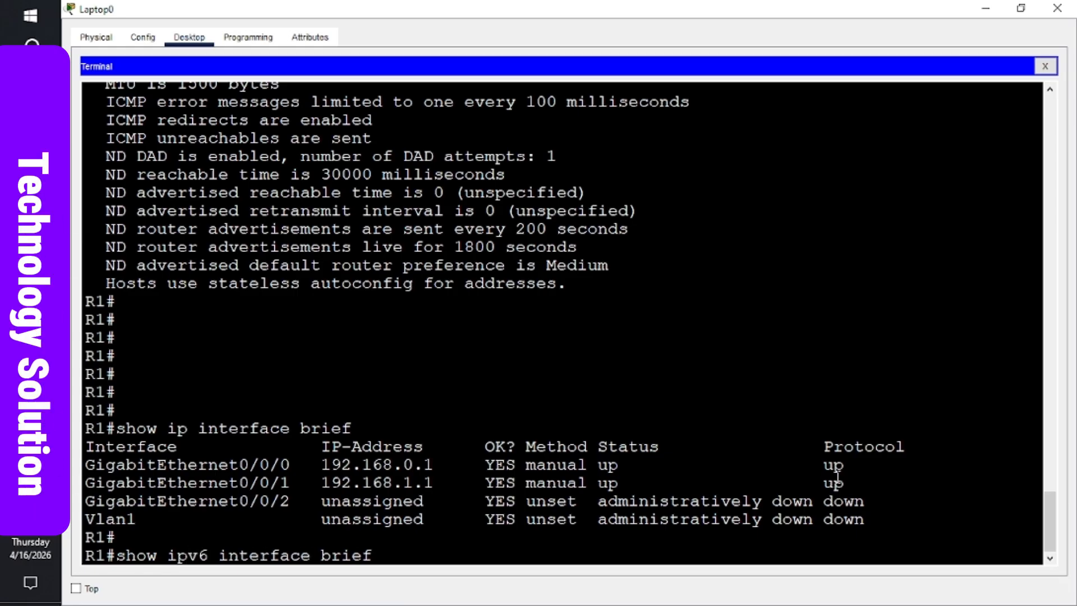
- Run show ipv6 interface brief on R1, confirming G0/0/2 administratively down, then switch to Word
key(Return)
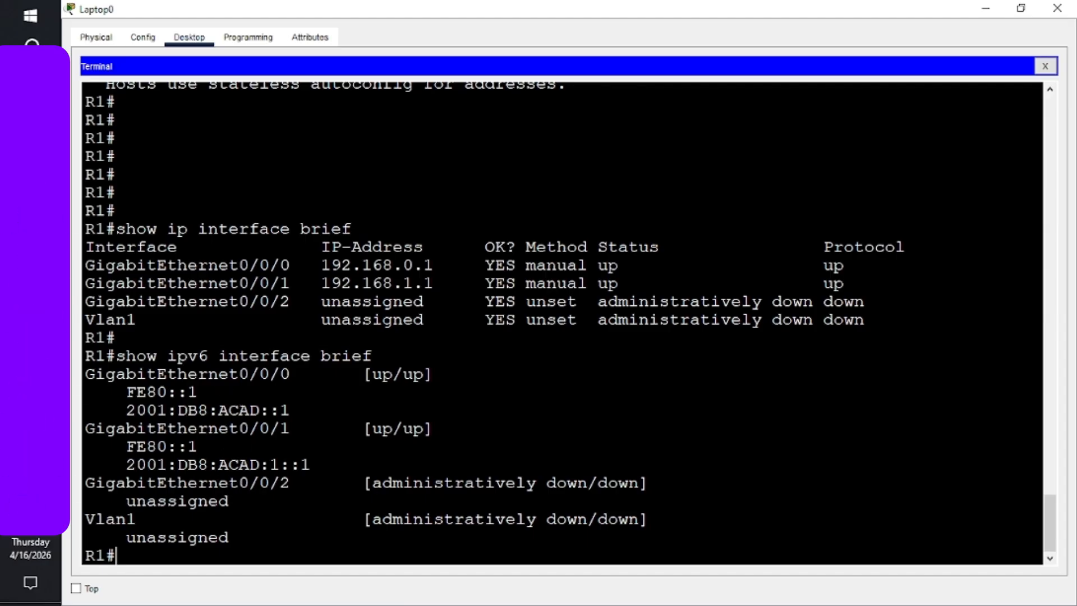
key(alt+Tab)
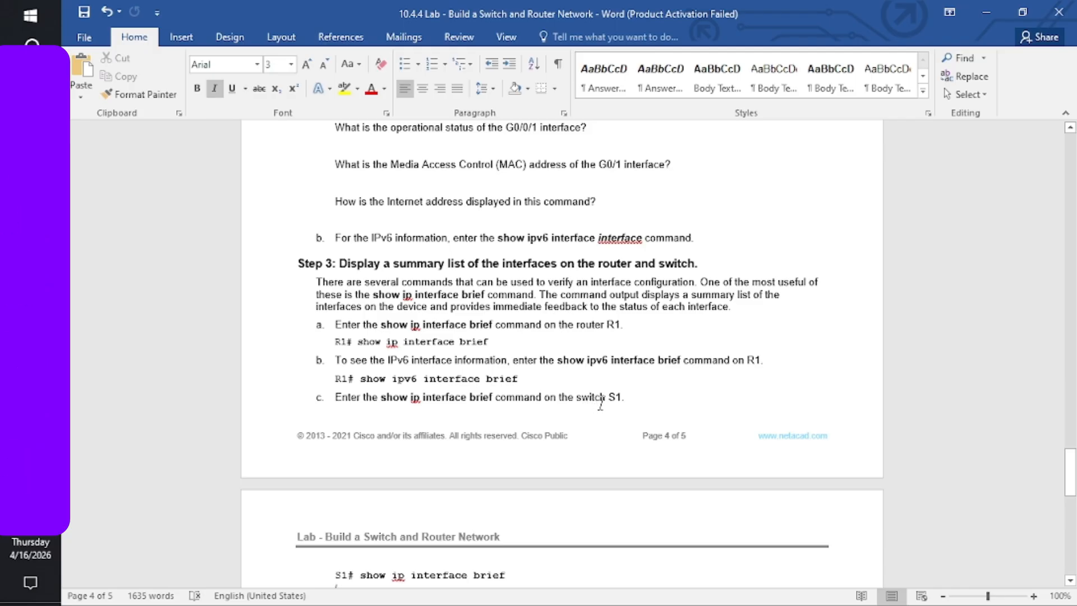
- Bring the Laptop0 terminal and then the PC-A command prompt forward from the taskbar previews
mouse_move(30, 337)
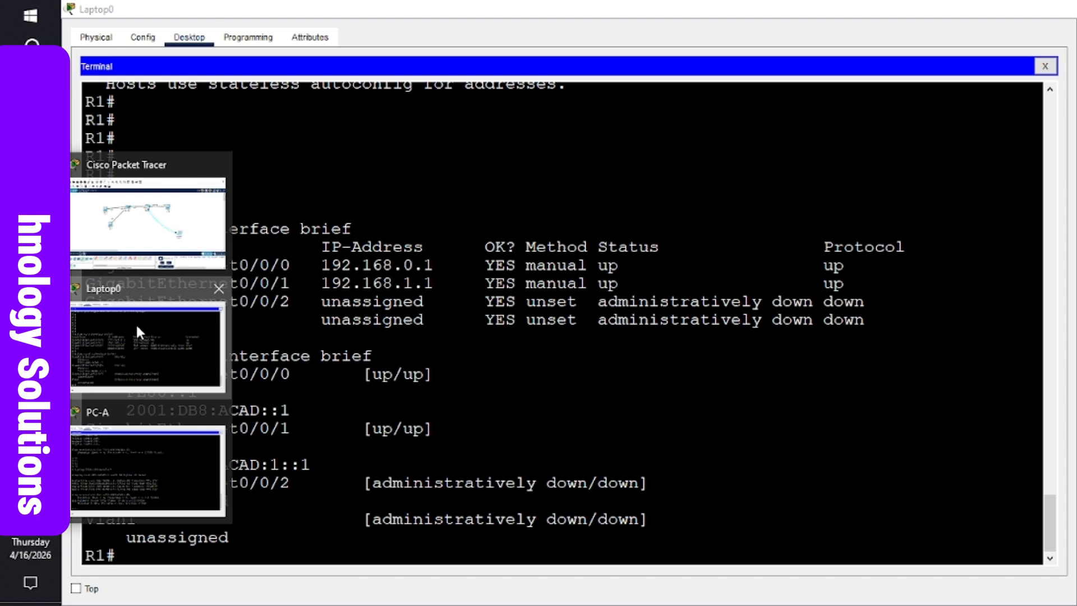
click(136, 327)
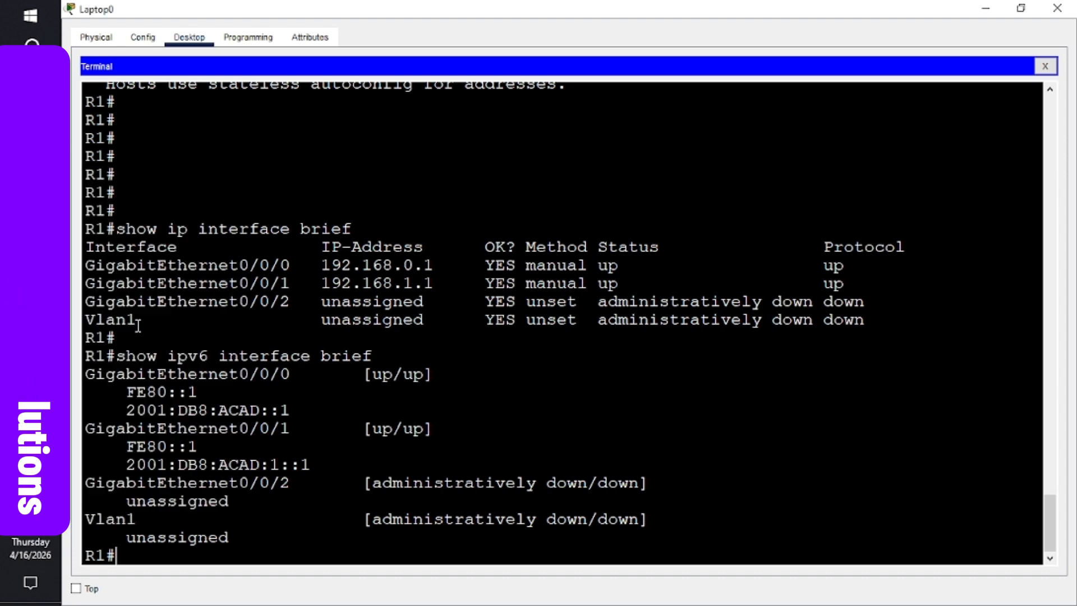
mouse_move(30, 337)
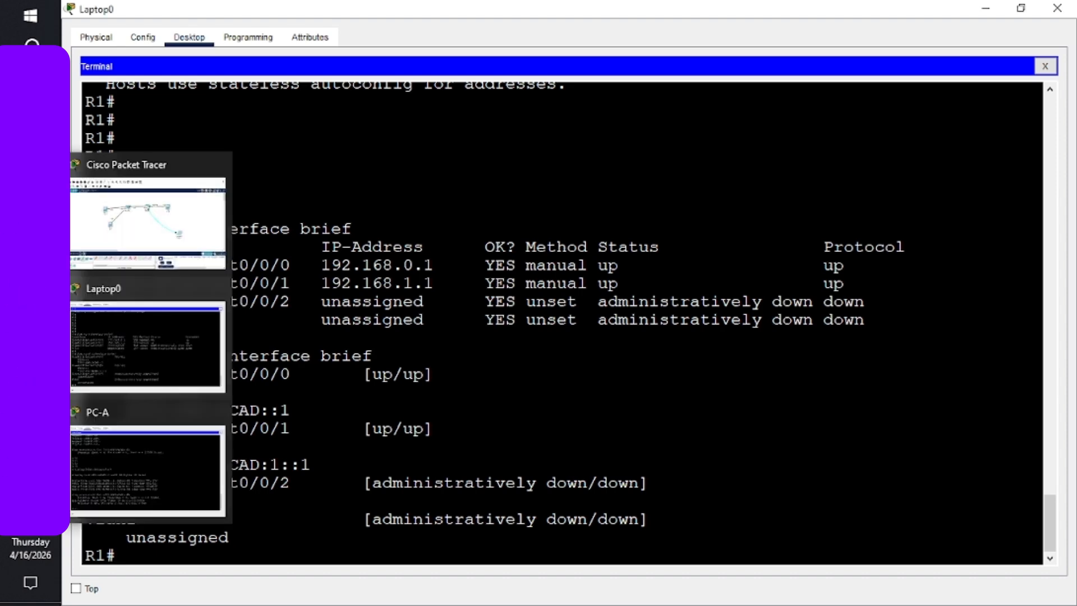
click(137, 458)
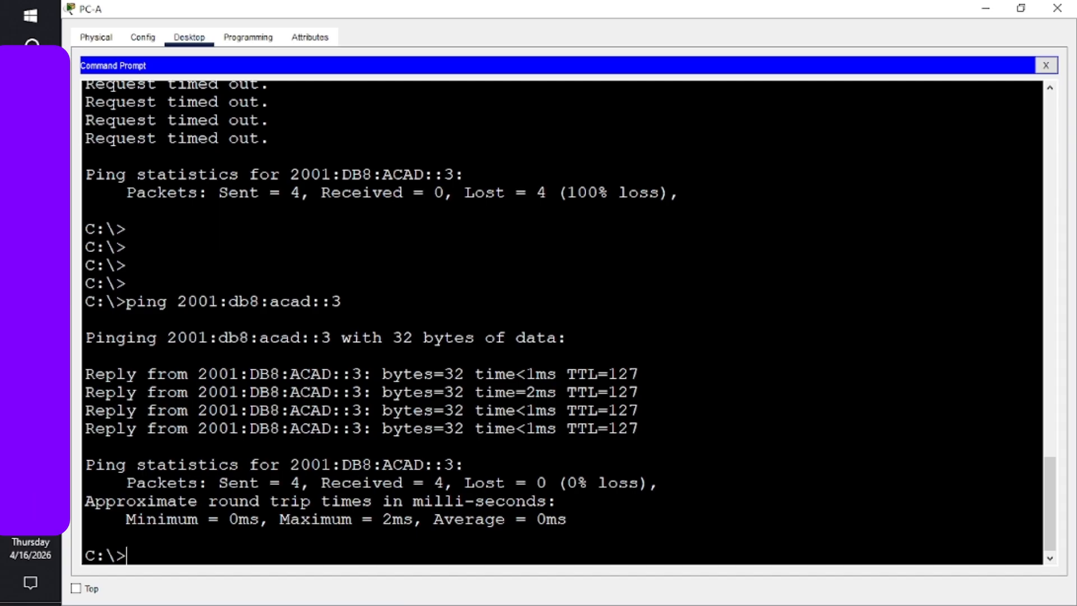
- From the main topology window, open Switch0's CLI tab and maximize the window
mouse_move(30, 338)
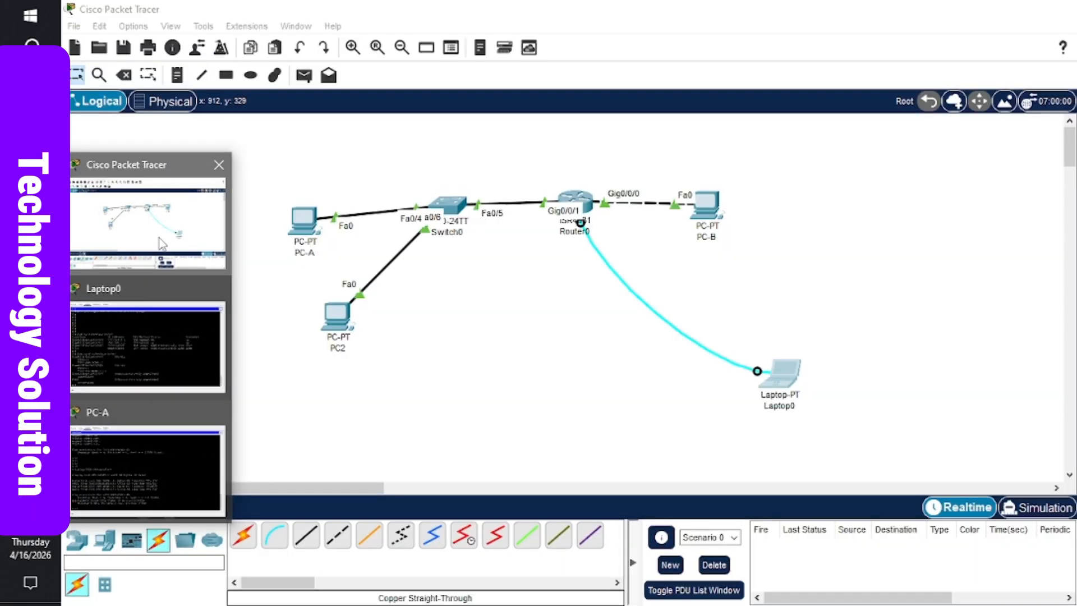
click(147, 225)
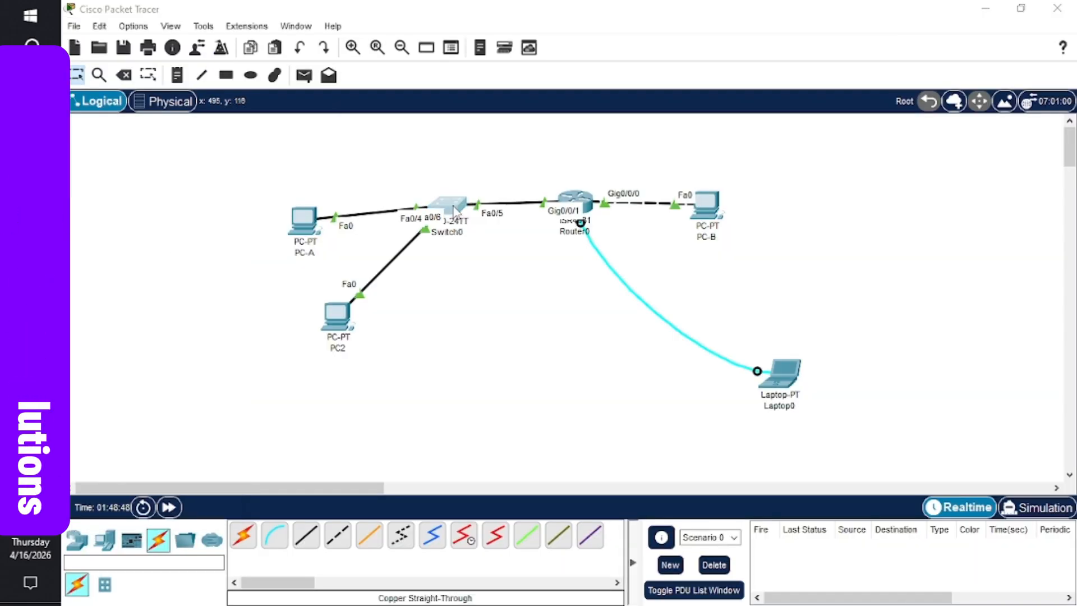
click(451, 206)
click(461, 96)
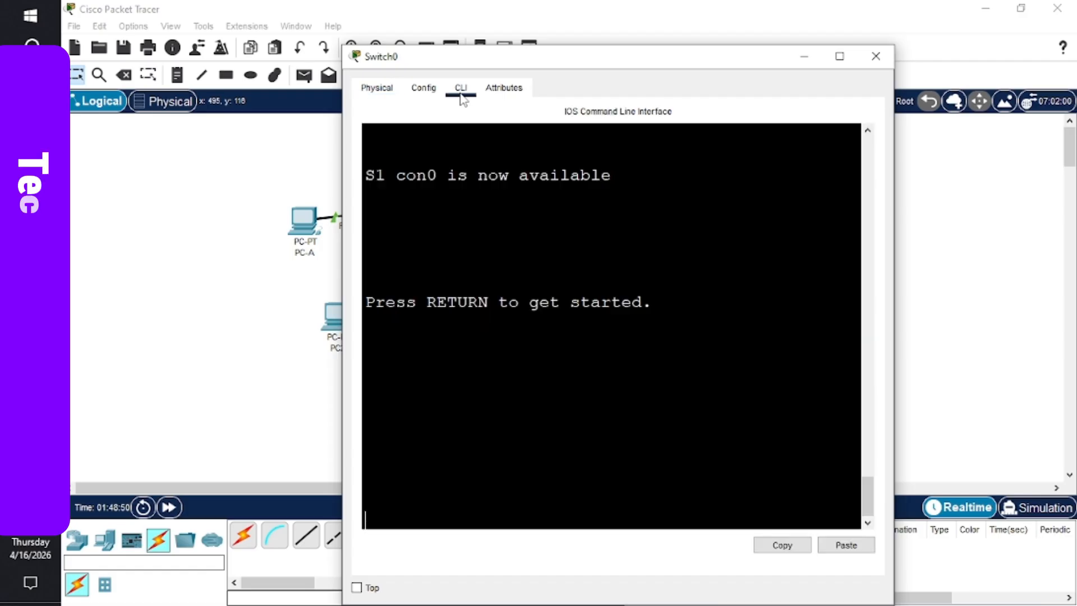
click(839, 56)
- Enable S1 and run show ip interface brief, showing Vlan1 up at 192.168.1.2, then return to Word
key(Return)
key(Return)
key(Return)
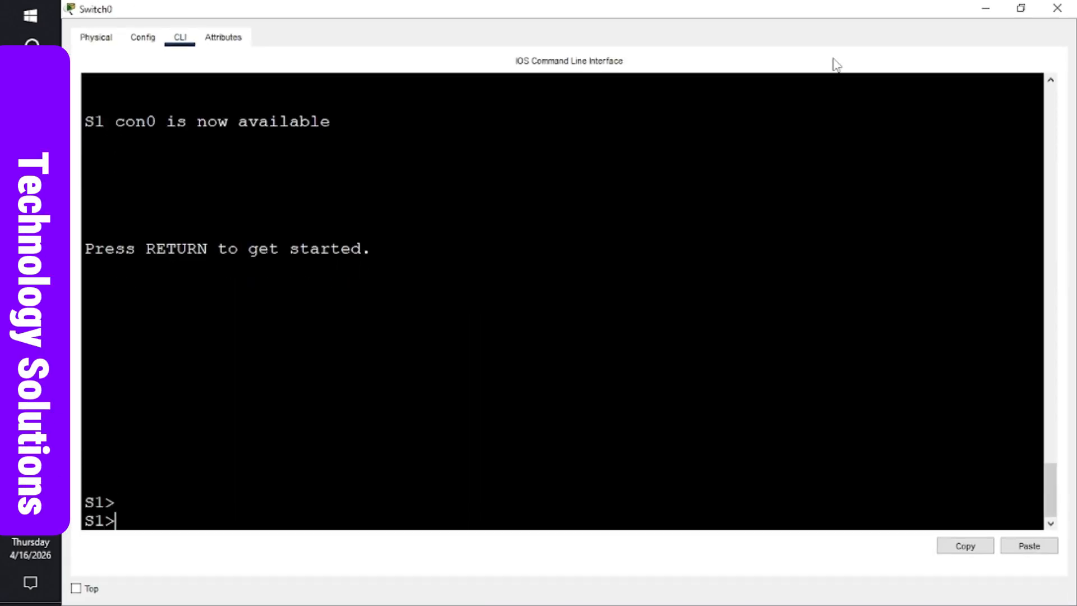
text(ena)
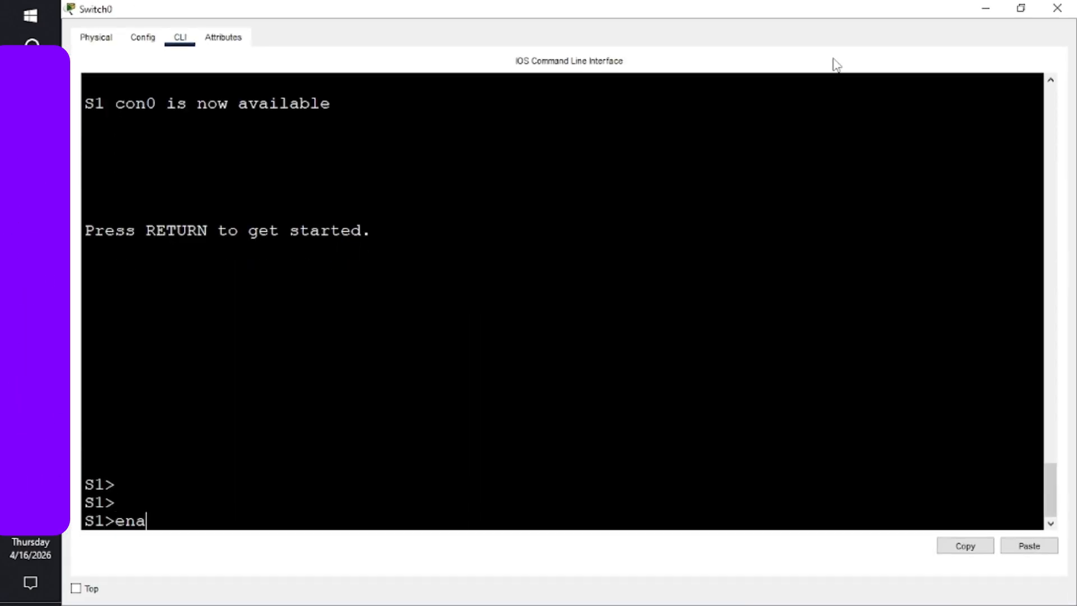
text(ble)
key(Return)
key(Return)
key(Return)
key(Return)
key(Return)
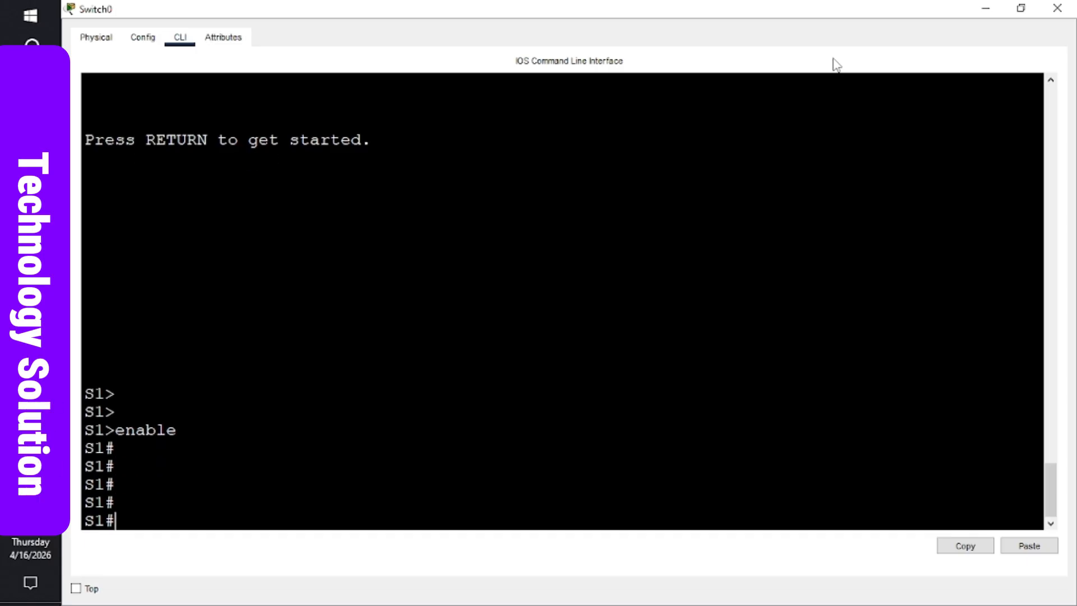
text(show)
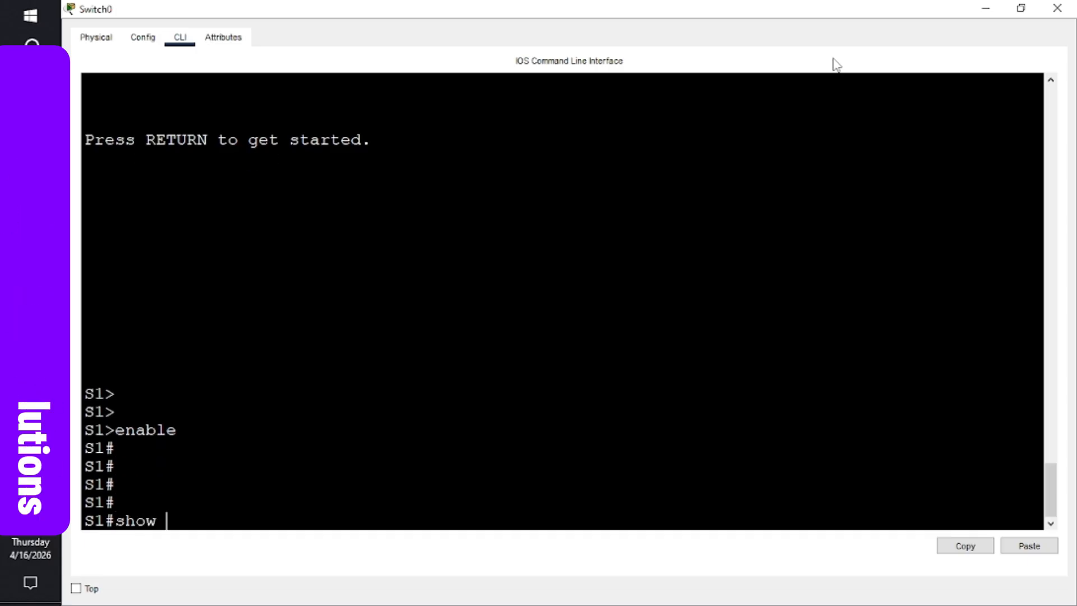
text(in)
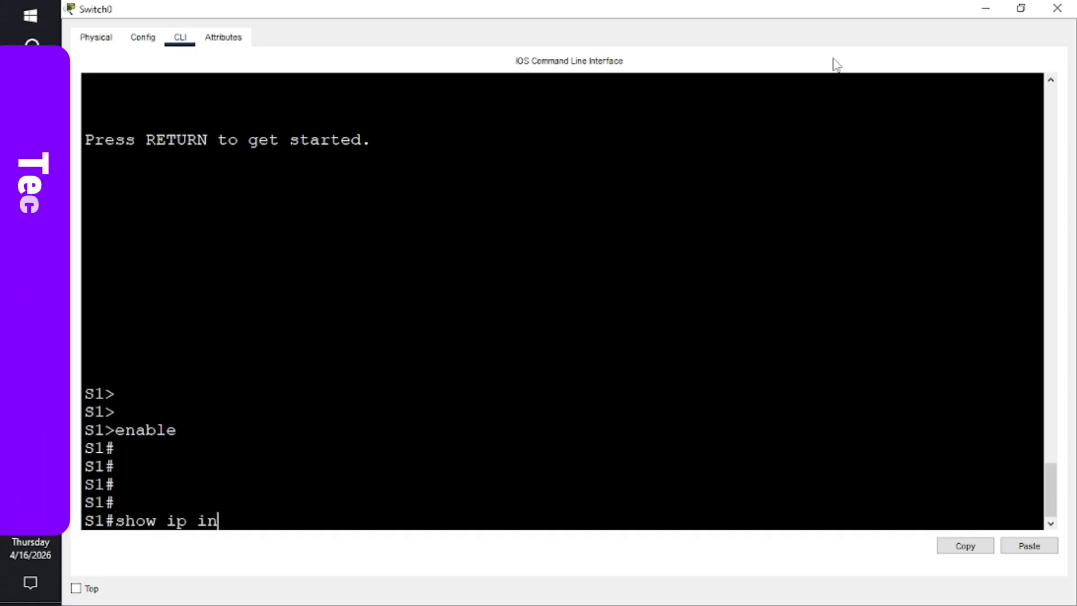
text(terface )
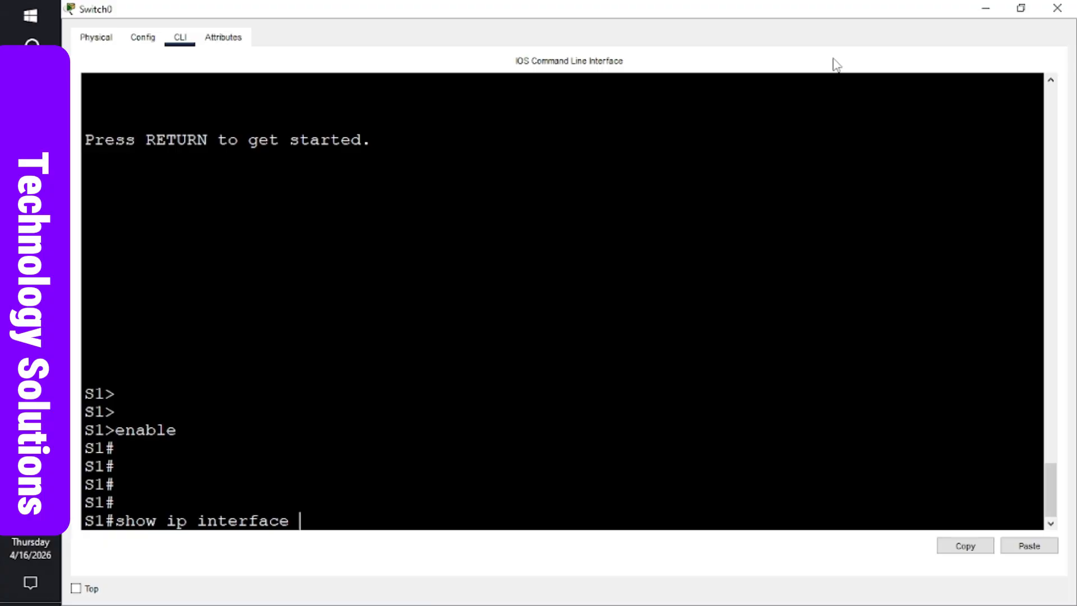
text(bri)
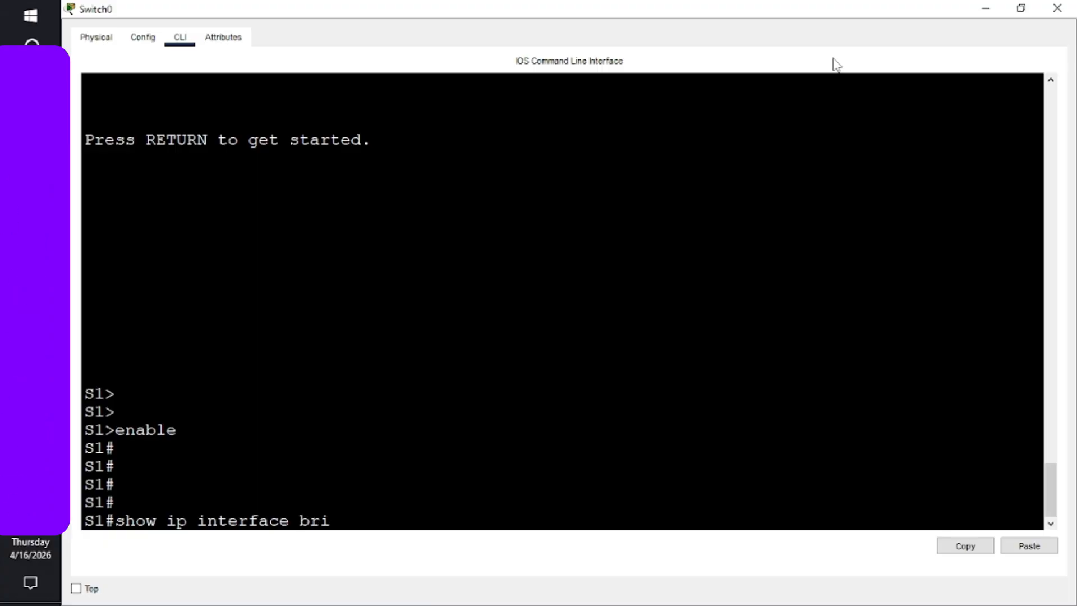
text(ef)
key(Return)
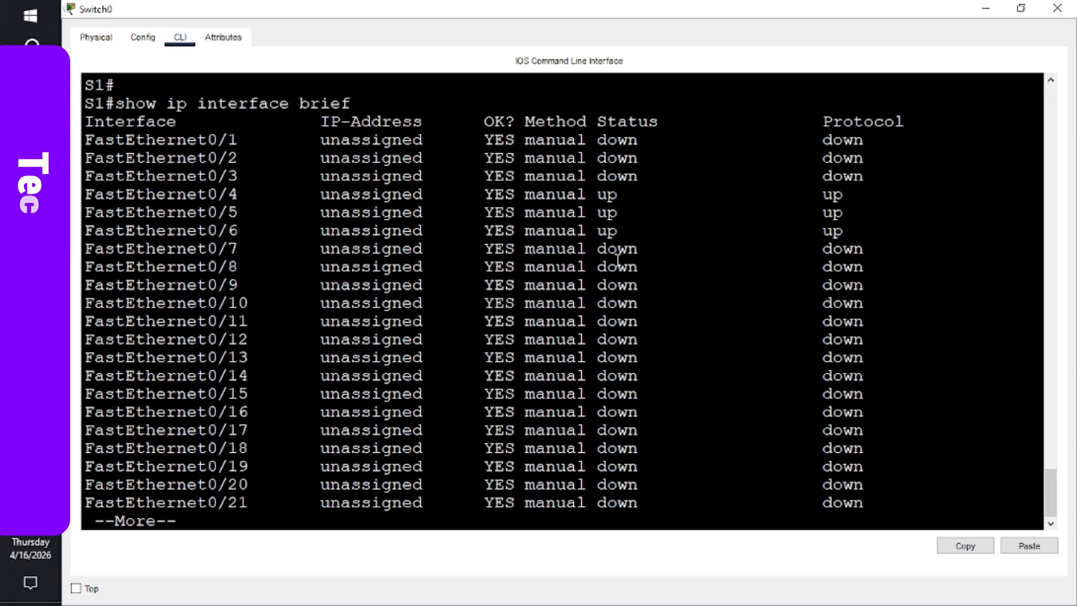
key(space)
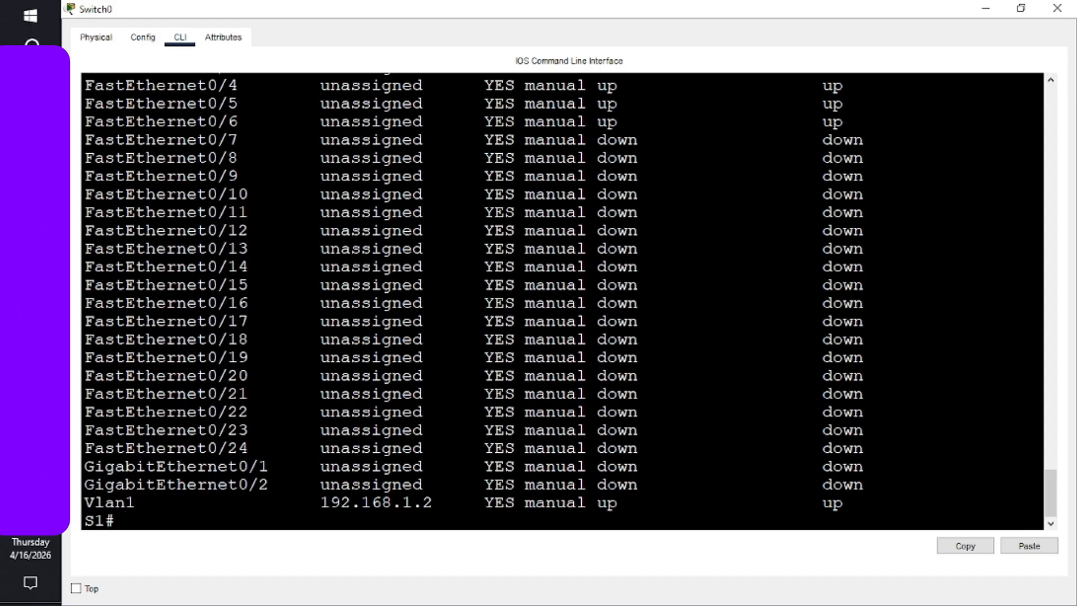
mouse_move(30, 301)
click(151, 300)
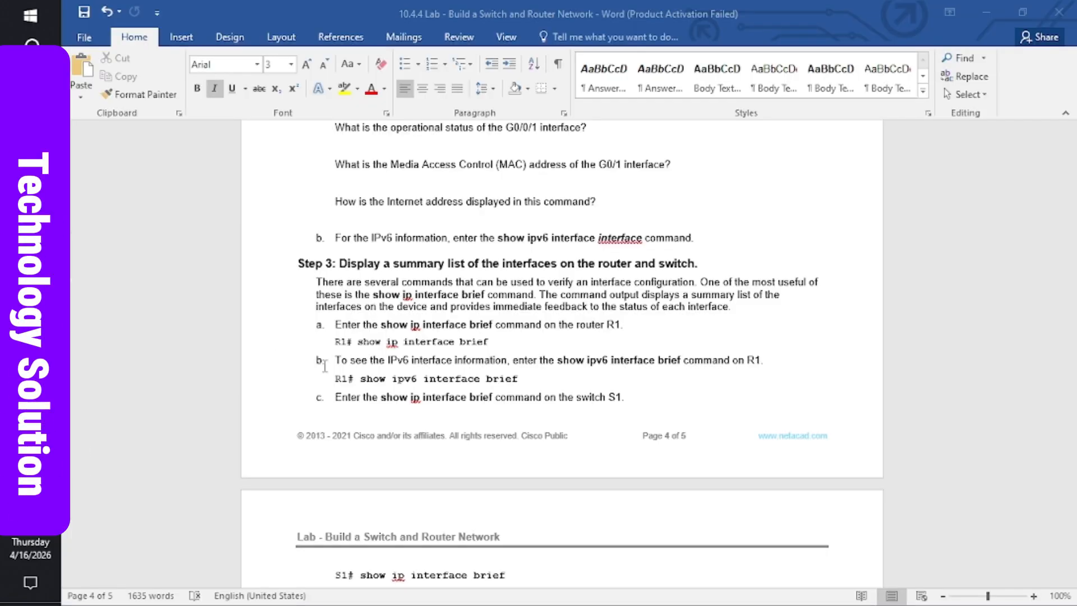
- Scroll to the Reflection Questions, place the cursor under question 1, then switch back to Packet Tracer
scroll(473, 568, down, 6)
click(474, 572)
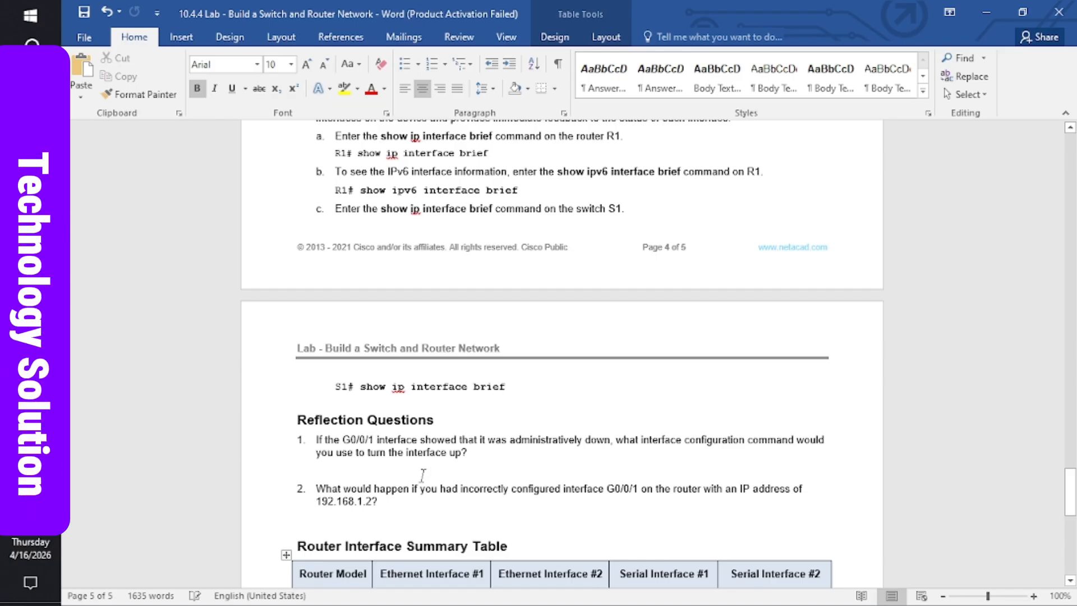
click(393, 468)
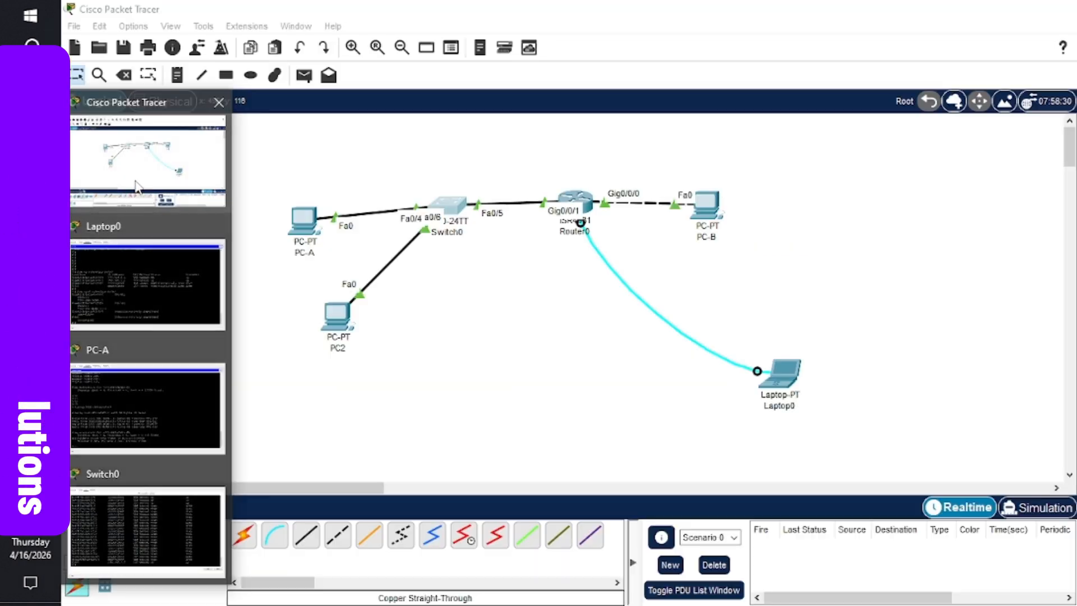
click(139, 187)
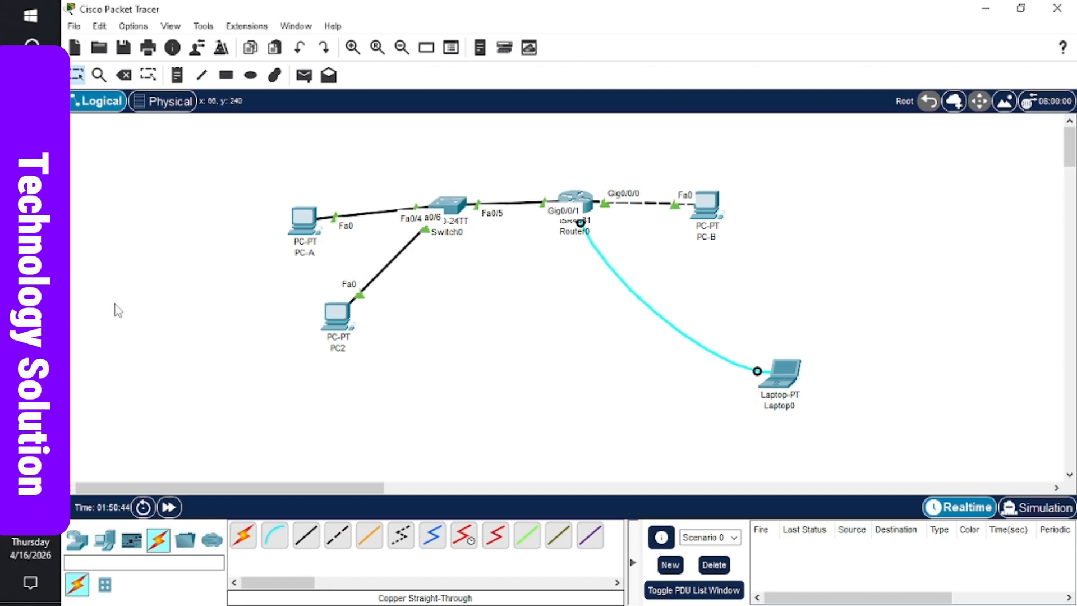
- Reopen Laptop0's terminal connected to R1 and maximize it
mouse_move(30, 303)
click(147, 327)
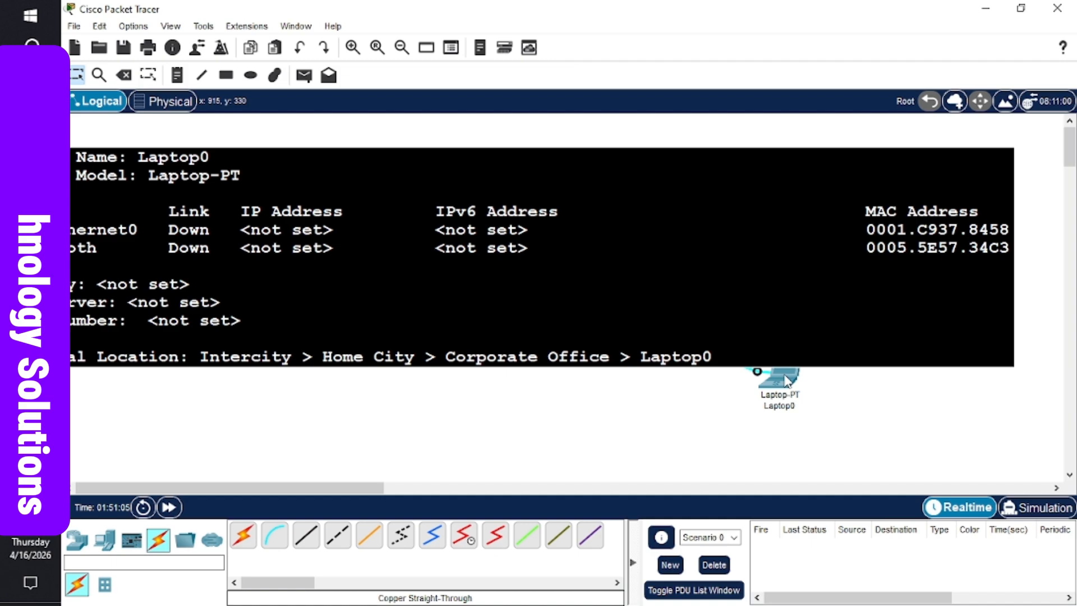
click(785, 376)
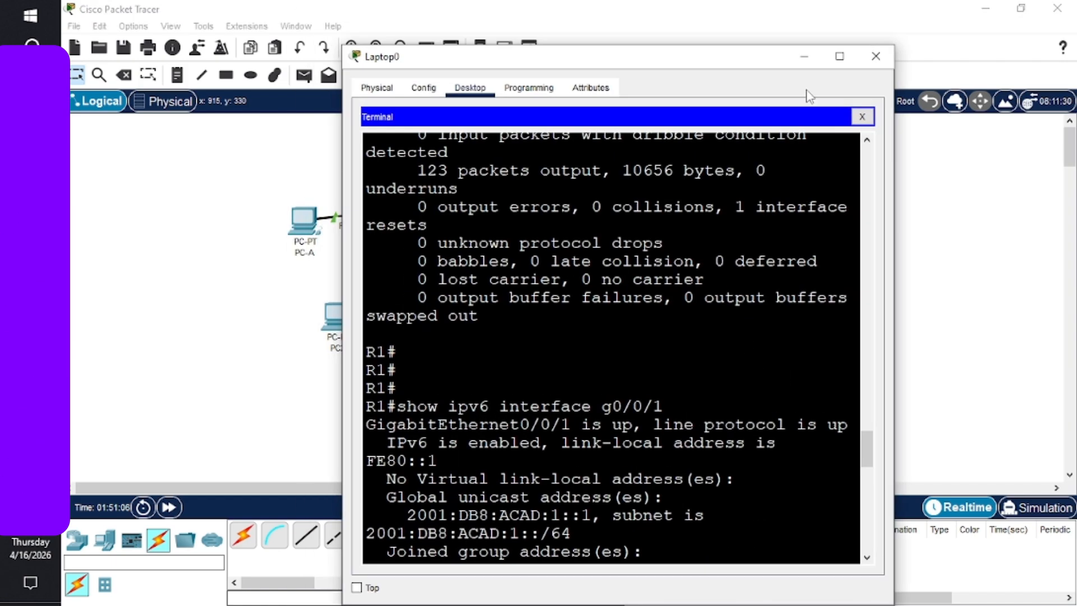
click(839, 56)
- Rerun show ip interface brief on R1; G0/0/2 is still administratively down
key(Return)
key(Return)
key(Return)
key(Up)
key(Up)
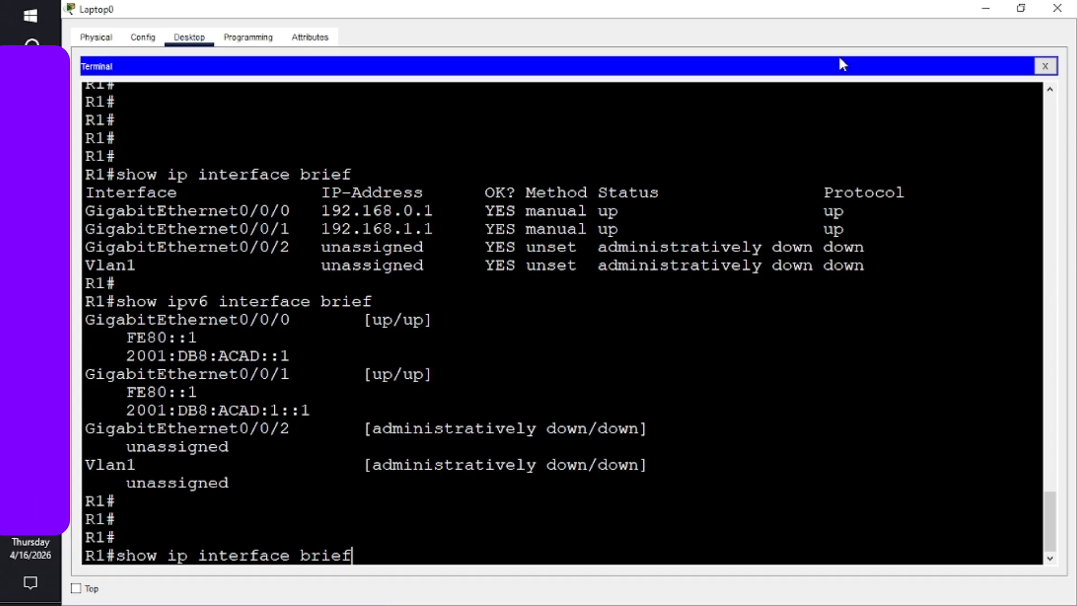
key(Return)
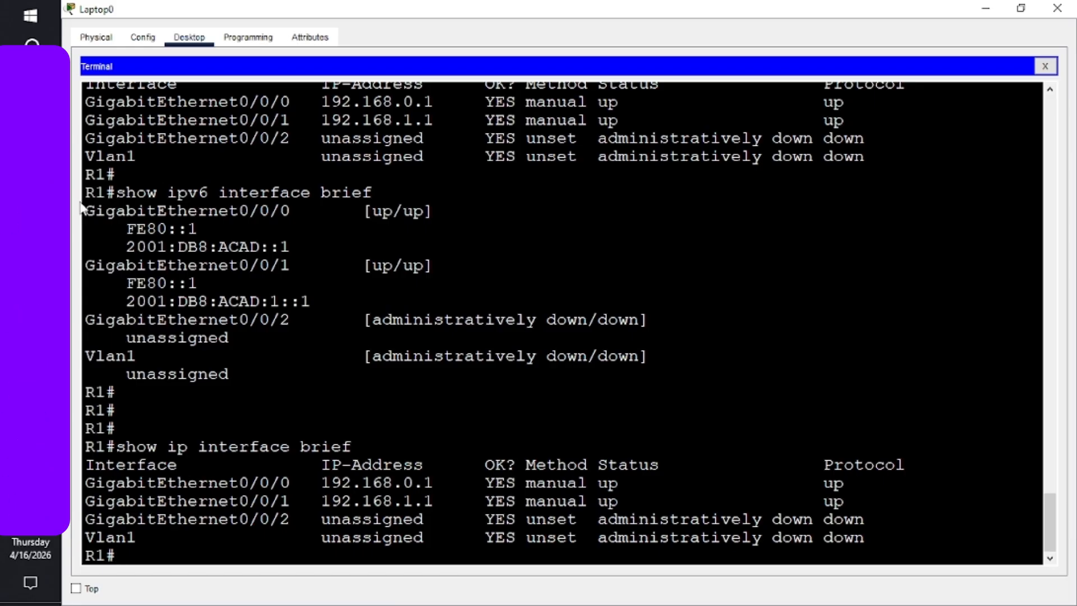
mouse_move(31, 115)
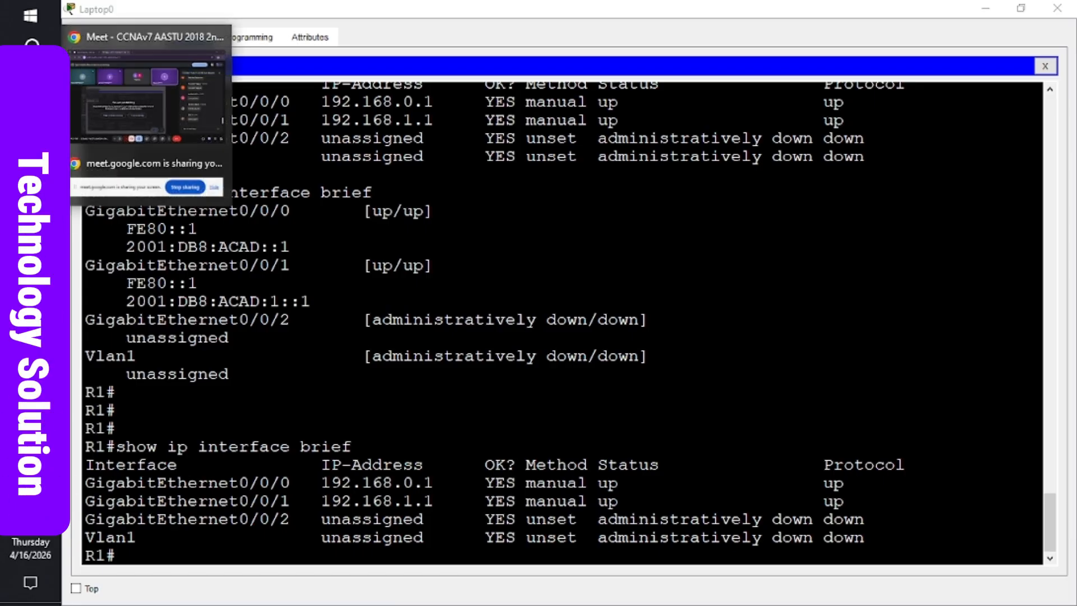
click(153, 106)
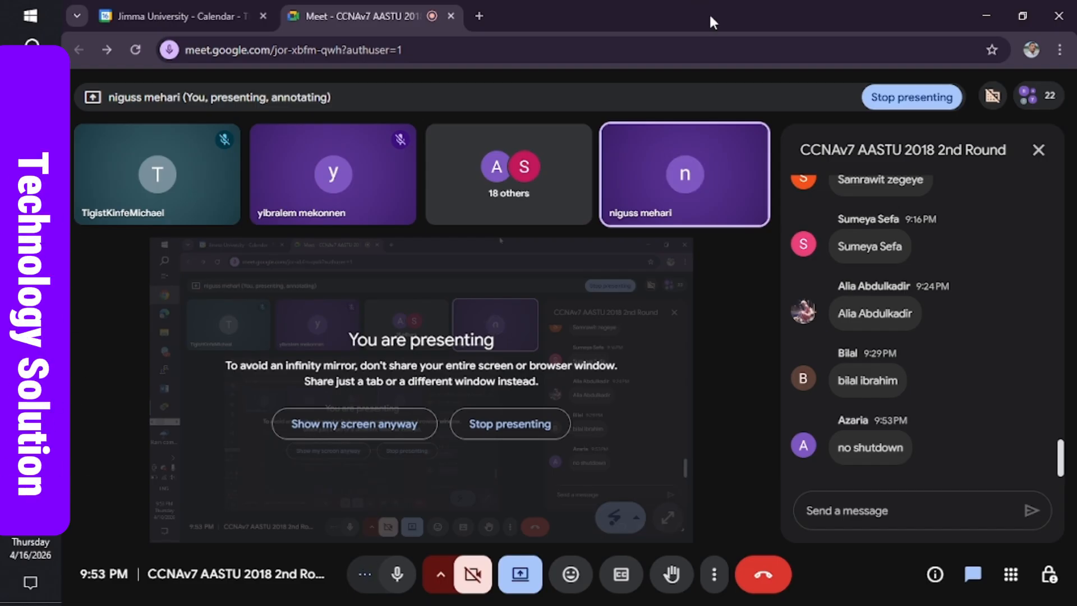
mouse_move(31, 335)
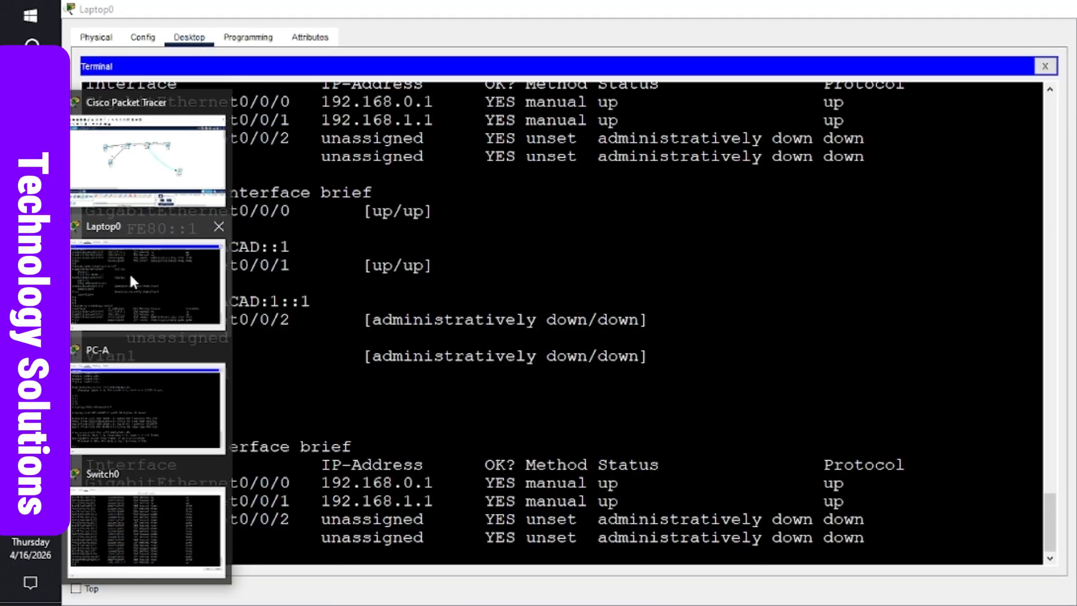
- Bring Laptop0's R1 terminal forward to check the GigabitEthernet0/0/2 status line
click(129, 271)
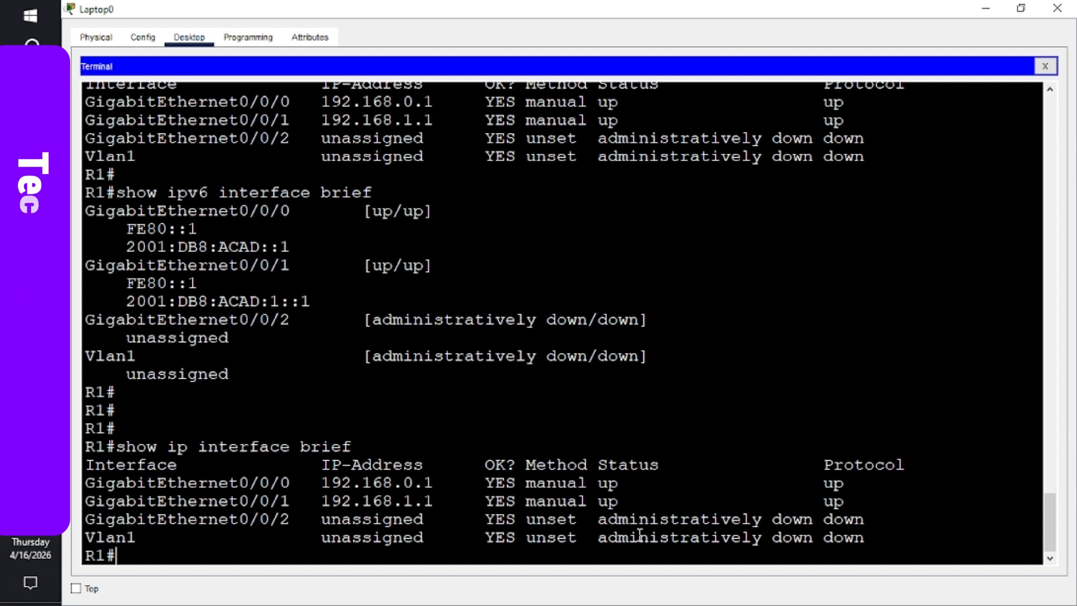
- Enter configure terminal and select interface g0/0/2, correcting the 'interafc' typo
key(Return)
key(Return)
key(Return)
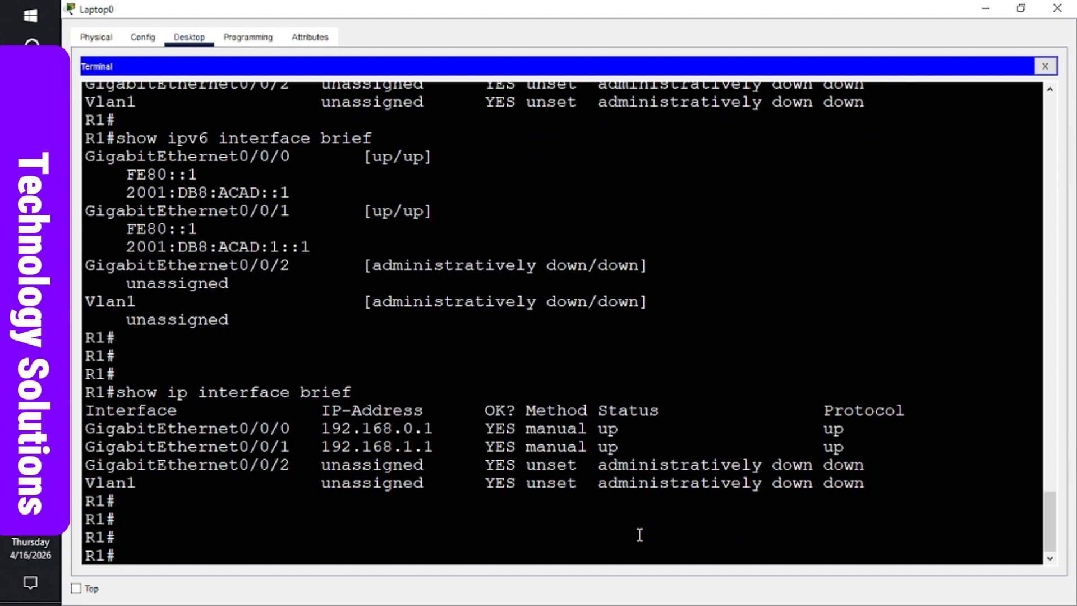
text(con)
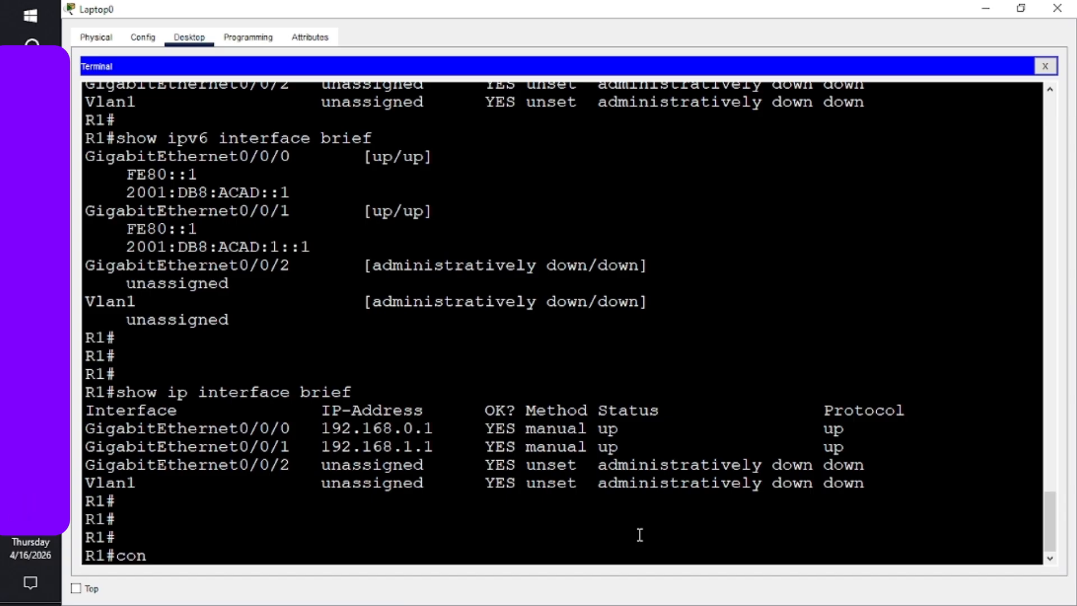
text(f)
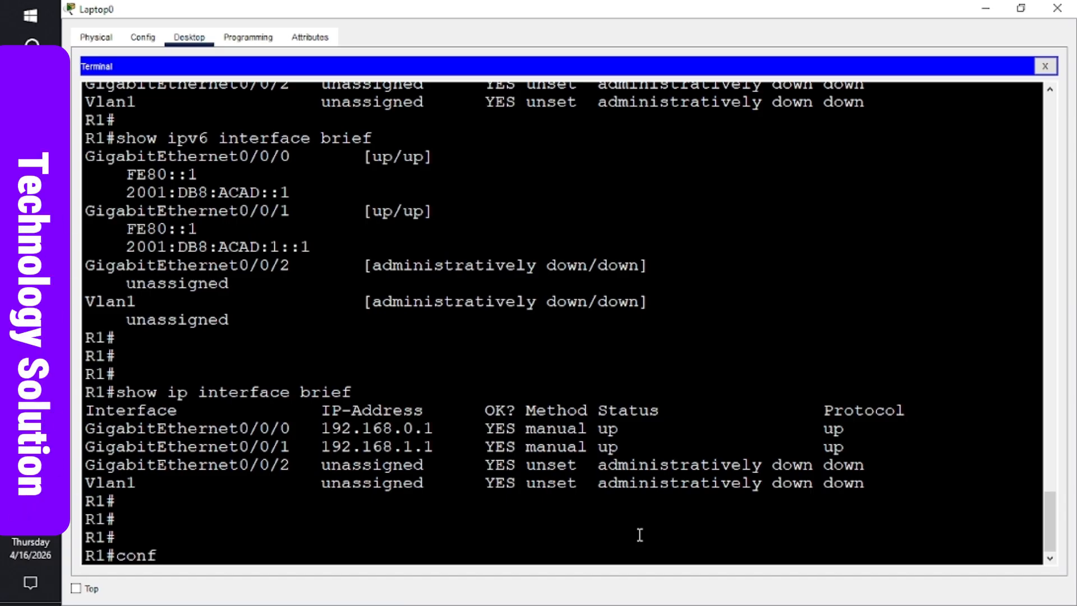
text(igu)
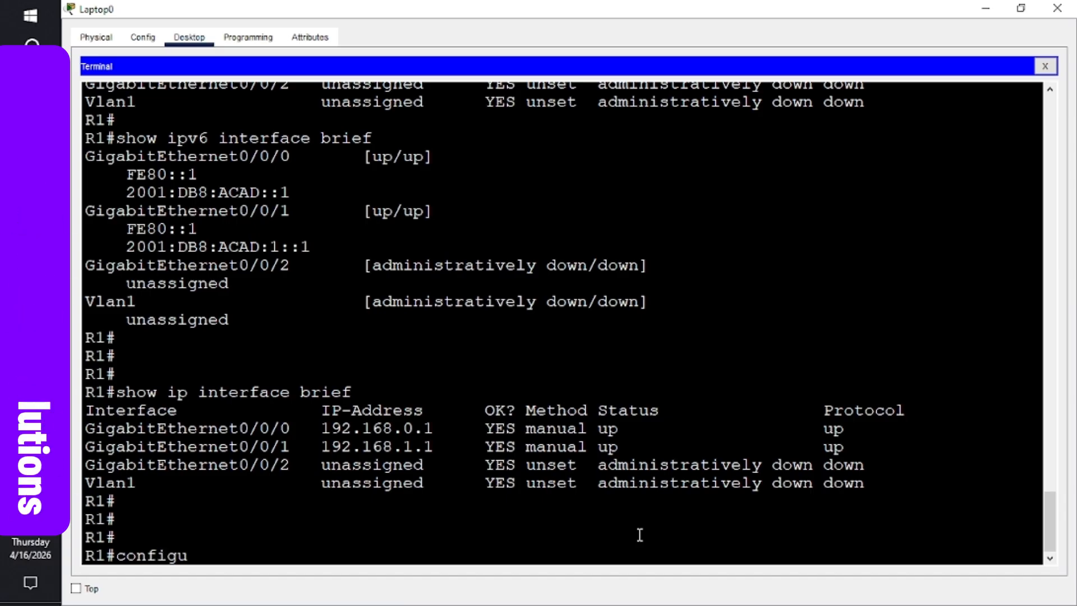
text(re)
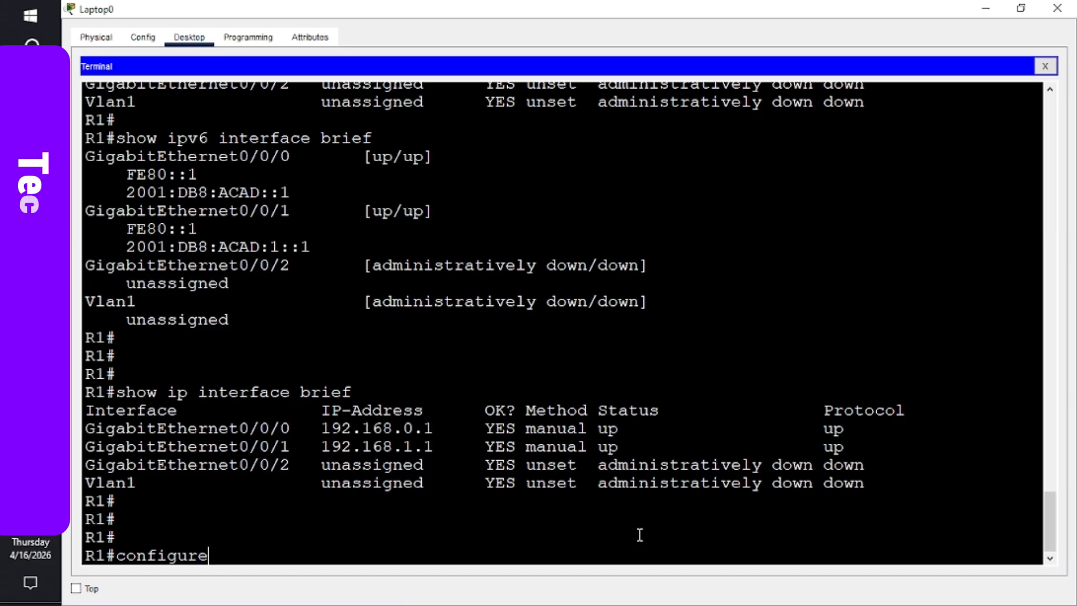
text( termina)
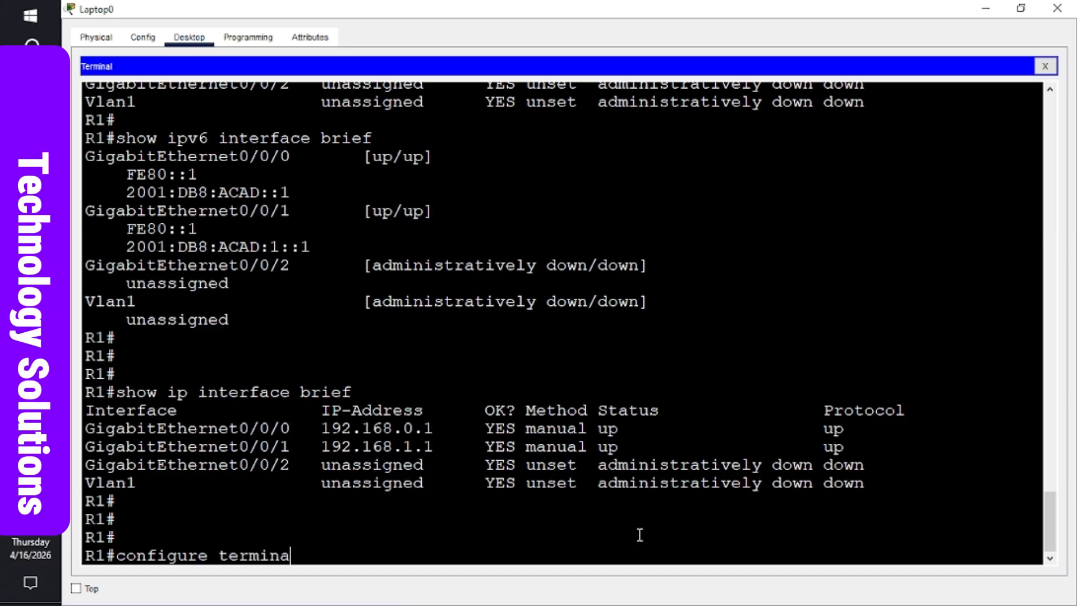
text(l)
key(Return)
key(Return)
key(Return)
key(Return)
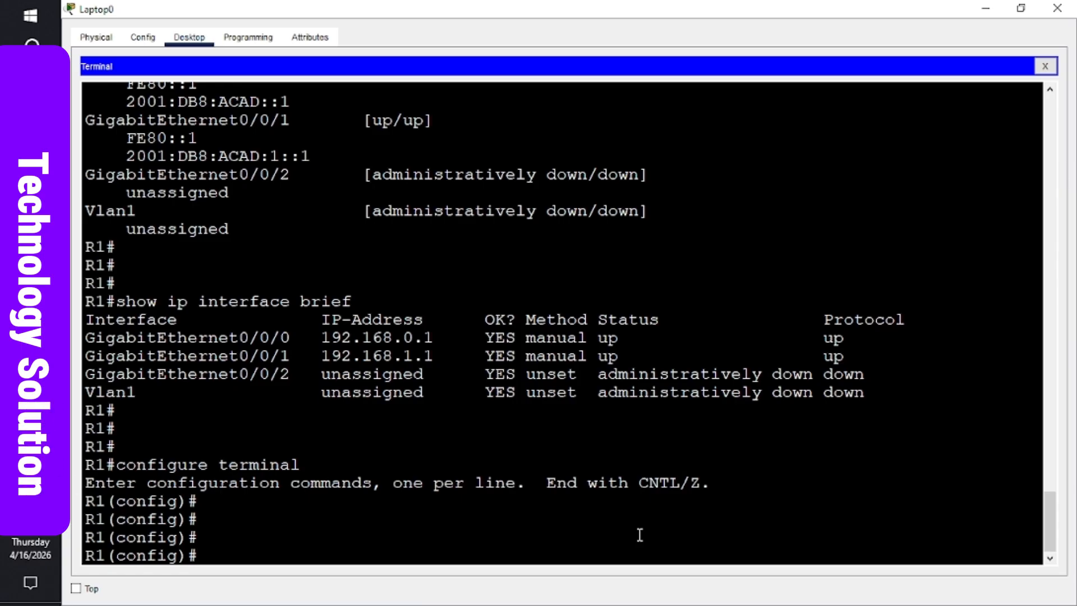
text(interafce)
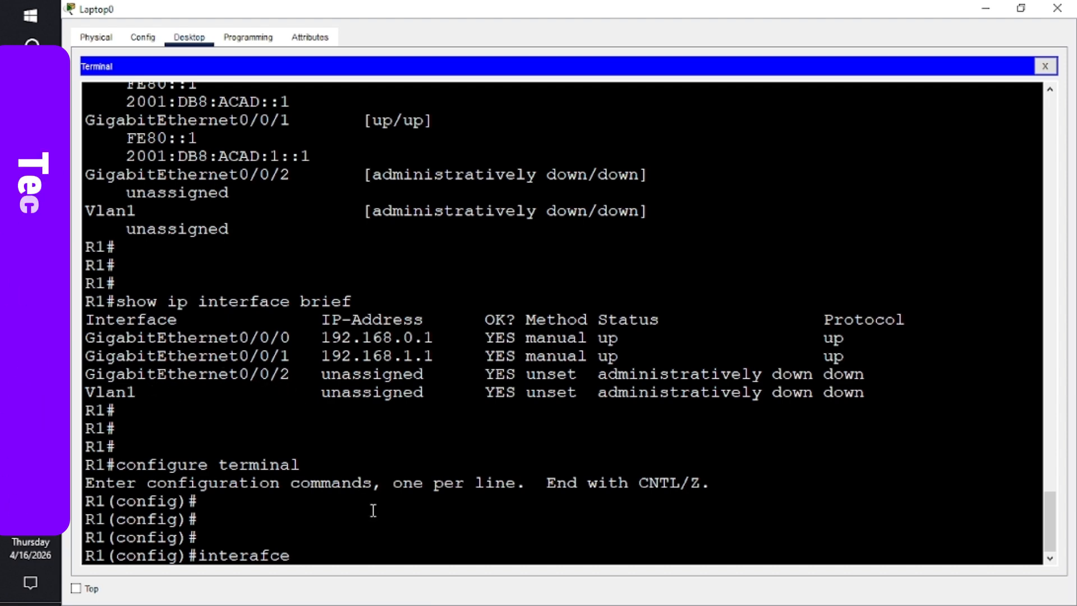
text(g0/0)
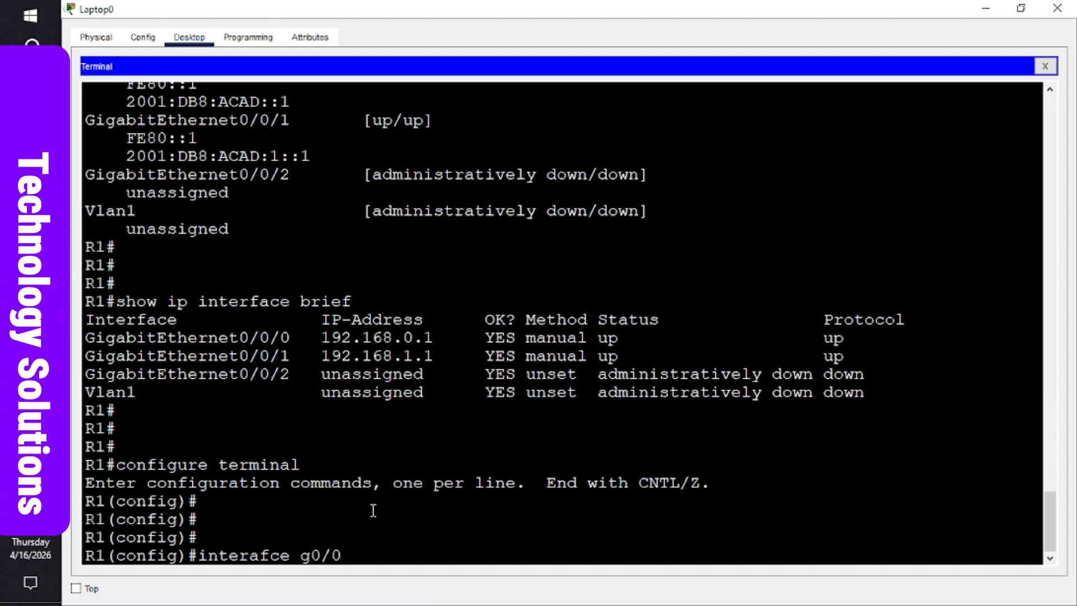
text(/2)
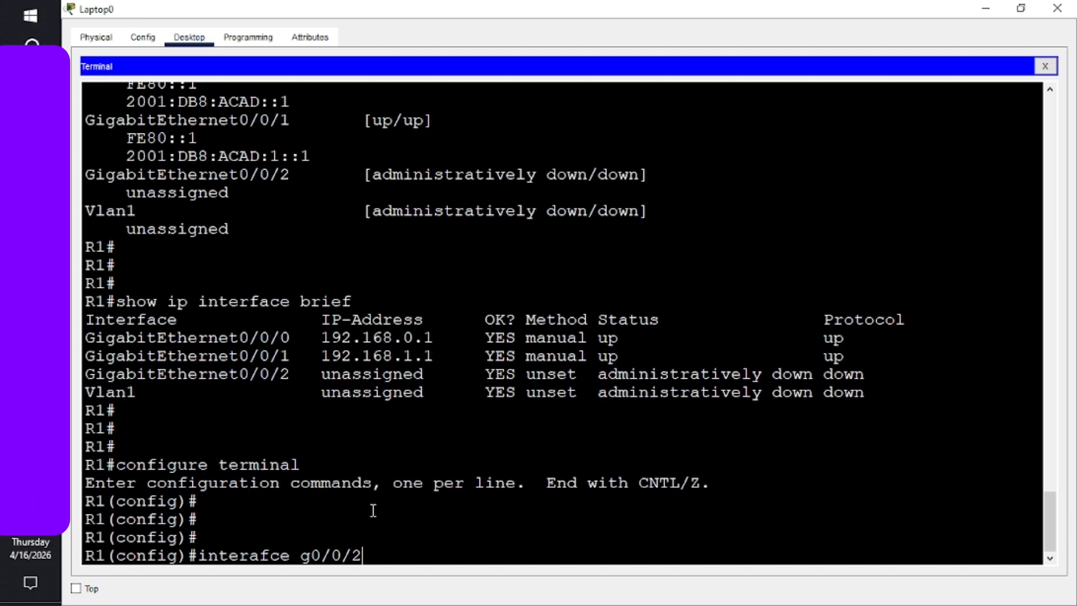
key(Return)
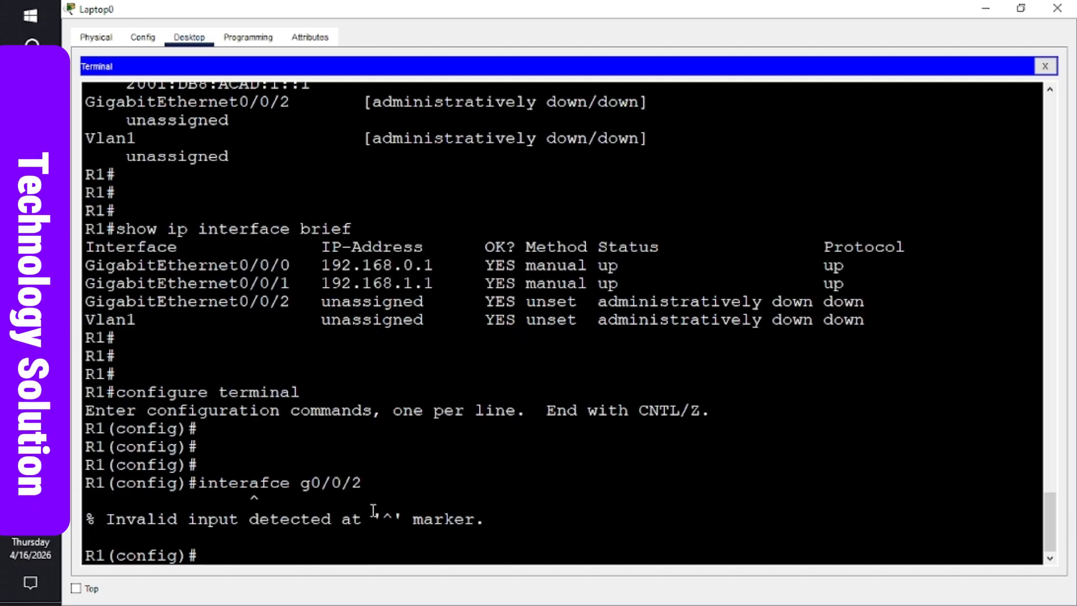
key(Up)
key(Left)
key(Left)
key(Left)
key(Left)
key(Left)
key(Left)
key(Left)
key(Left)
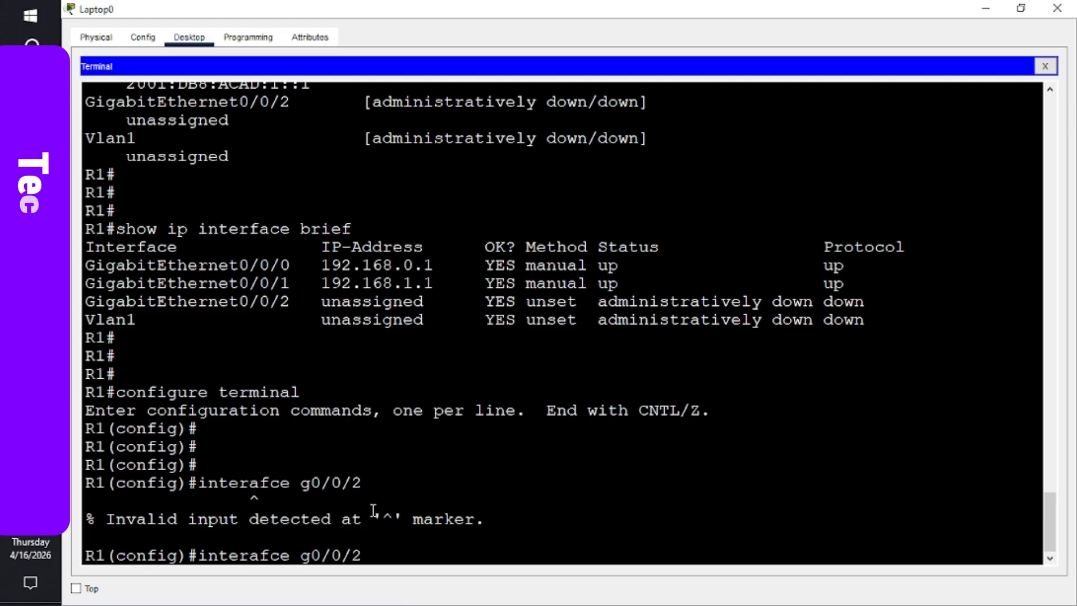
key(BackSpace)
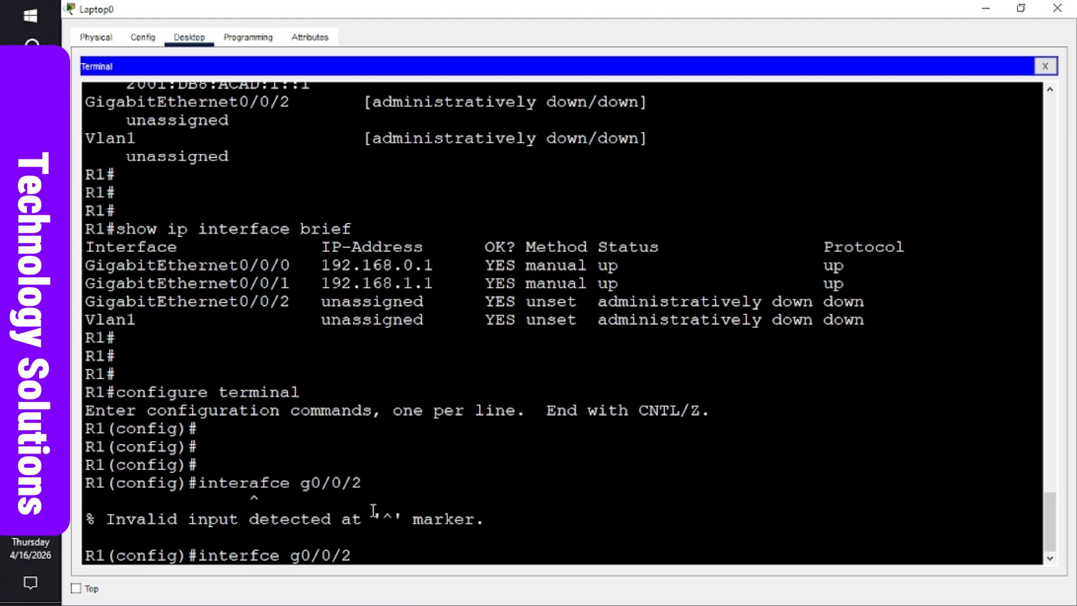
text(a)
key(Return)
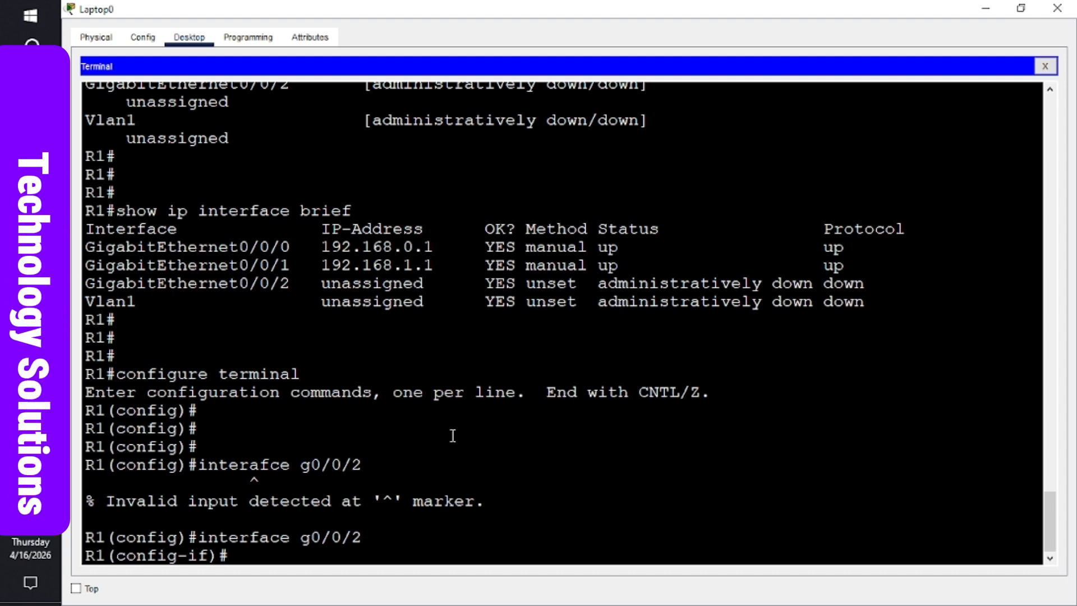
- Enable G0/0/2 with no shutdown, then use end to return to privileged mode
text(no shu)
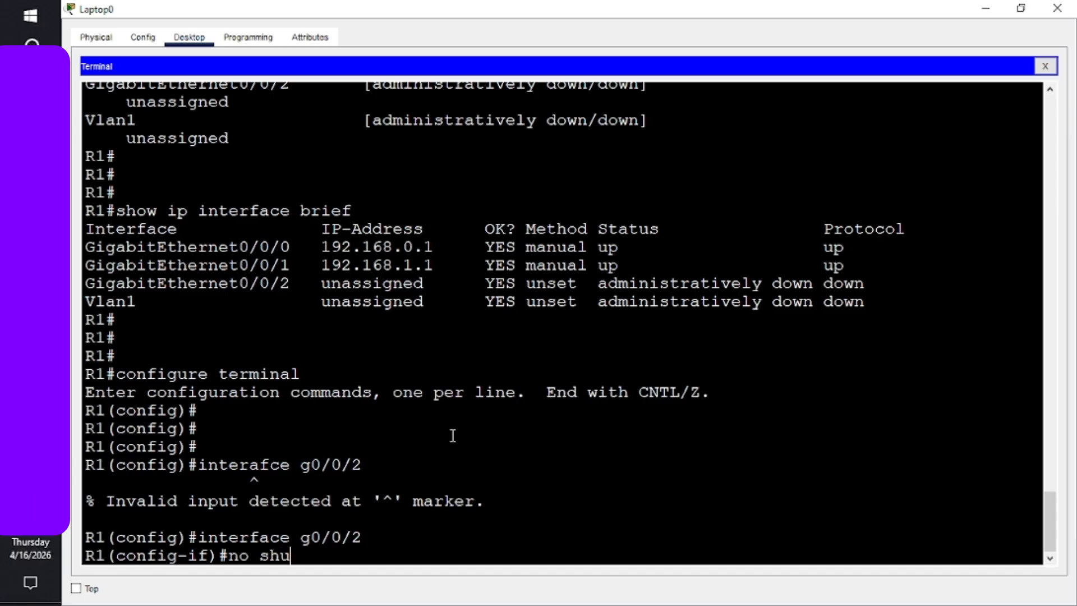
text(tdown)
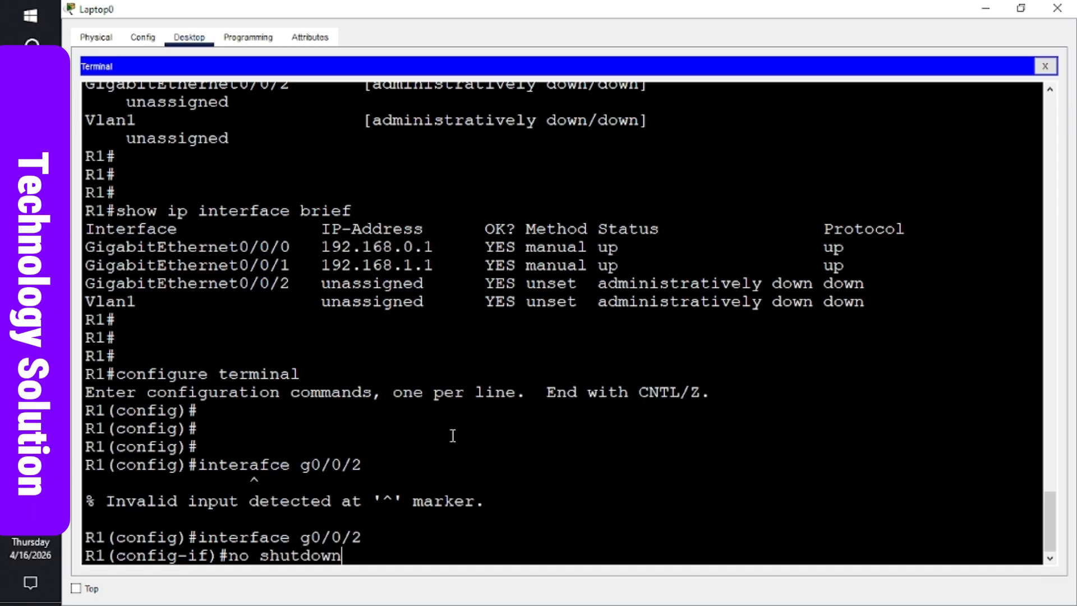
key(Return)
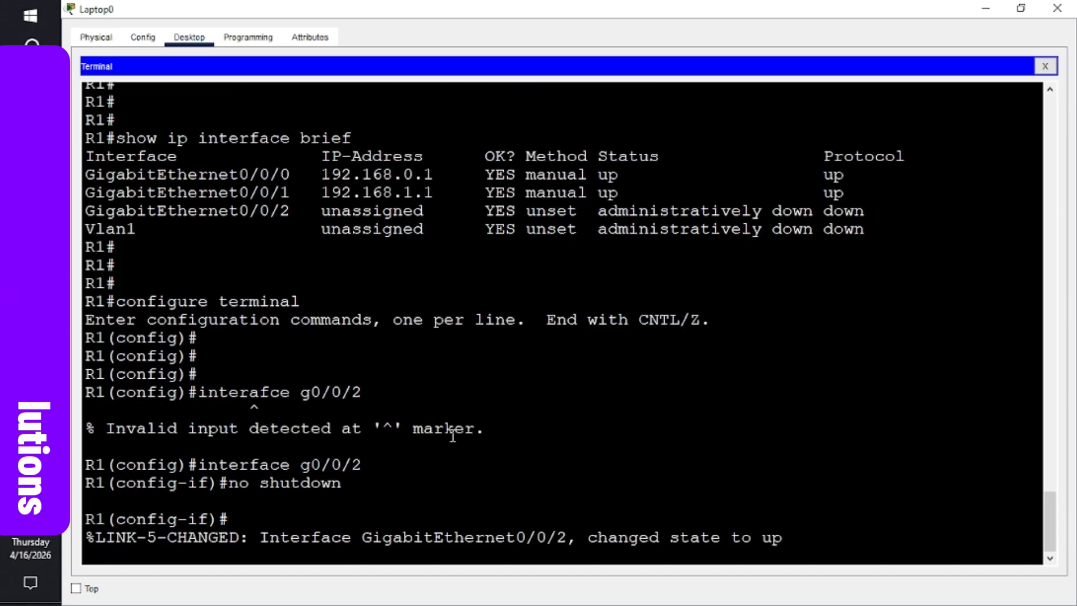
text(end)
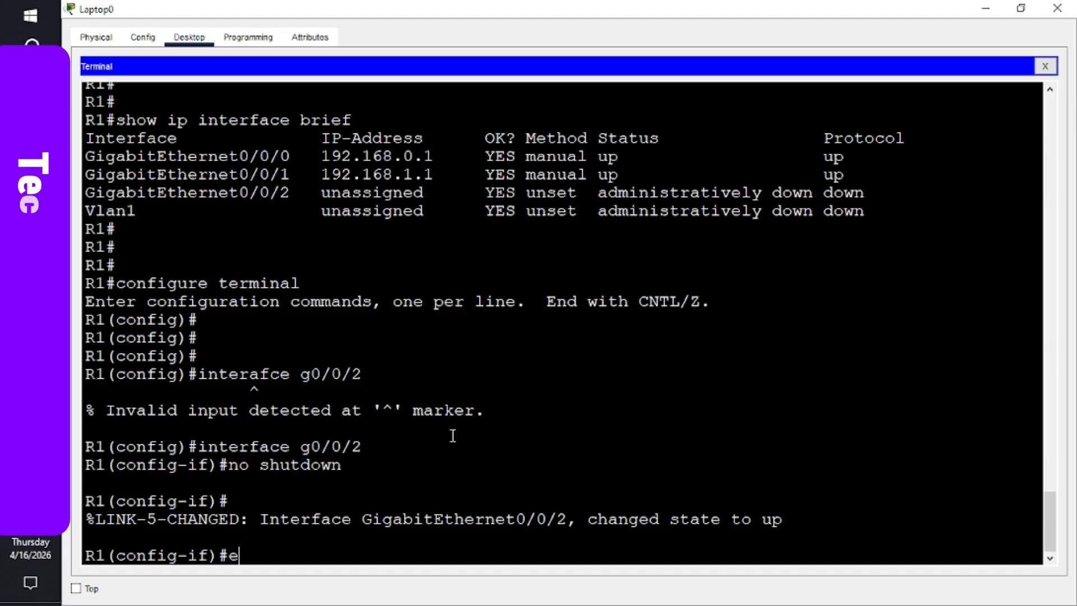
key(Return)
key(Return)
key(Return)
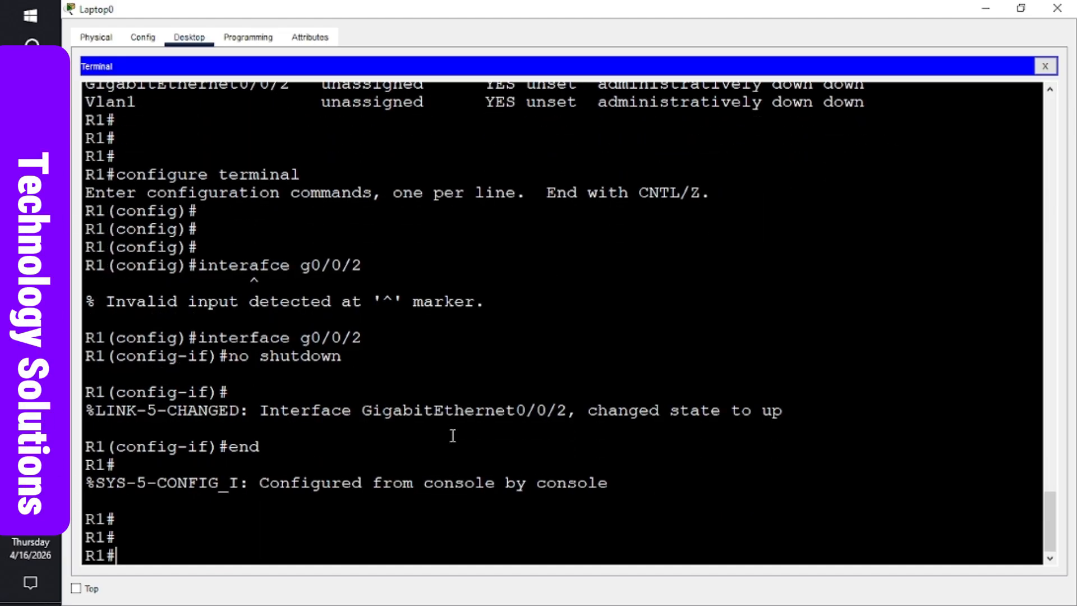
- Rerun show ip interface brief to confirm G0/0/2 is up, then switch to the Word lab
key(Up)
key(Up)
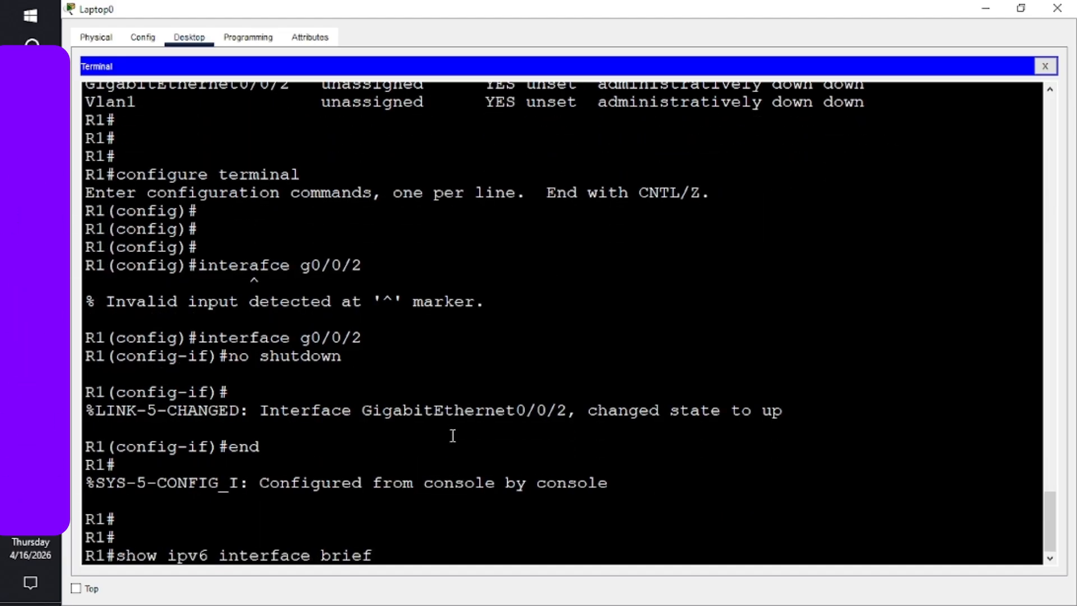
key(Up)
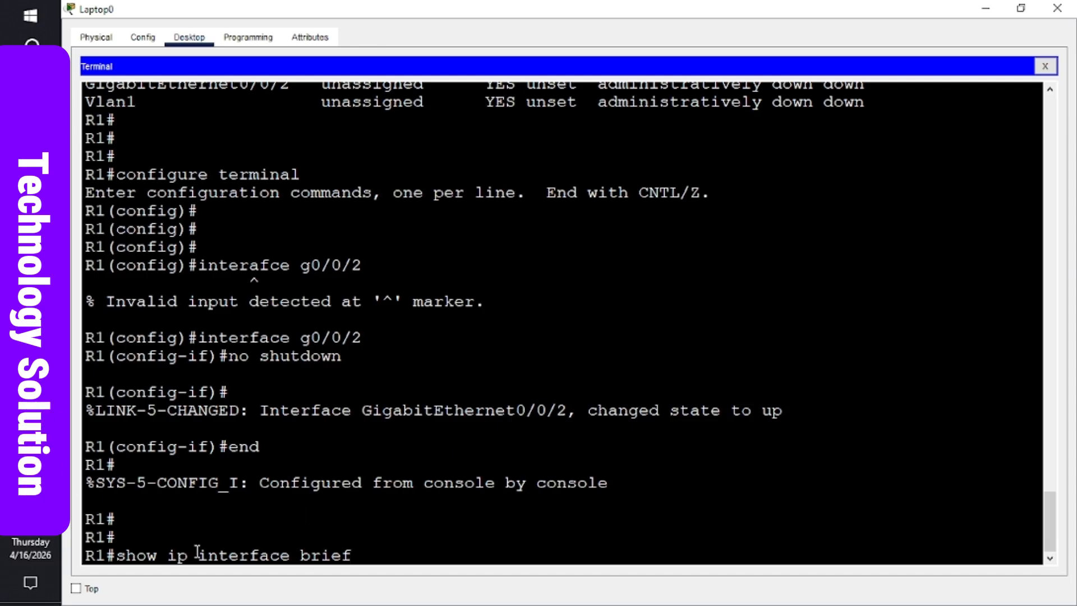
key(Return)
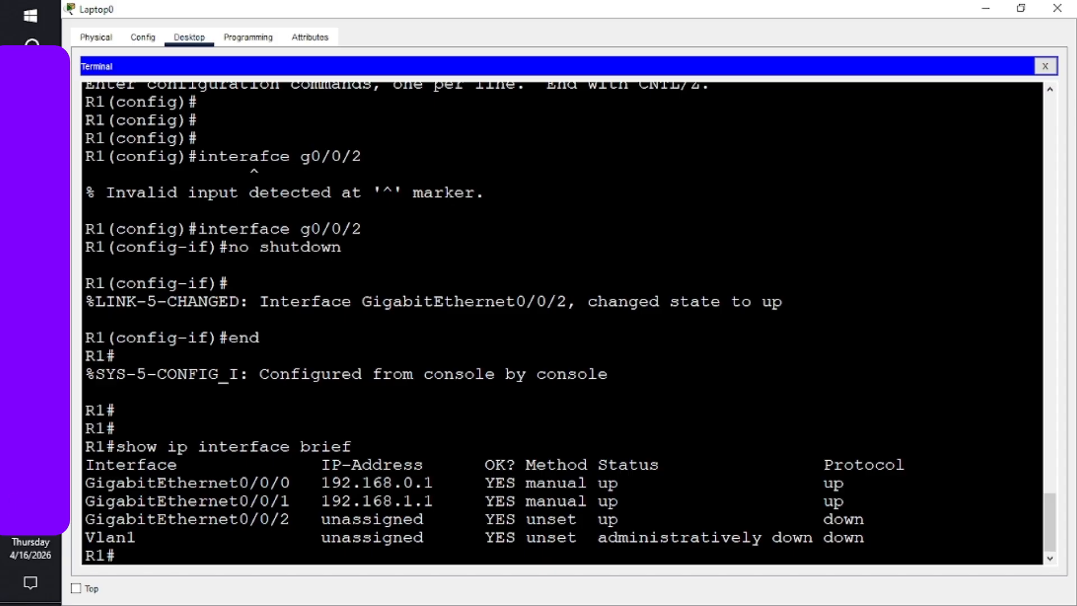
key(alt+Tab)
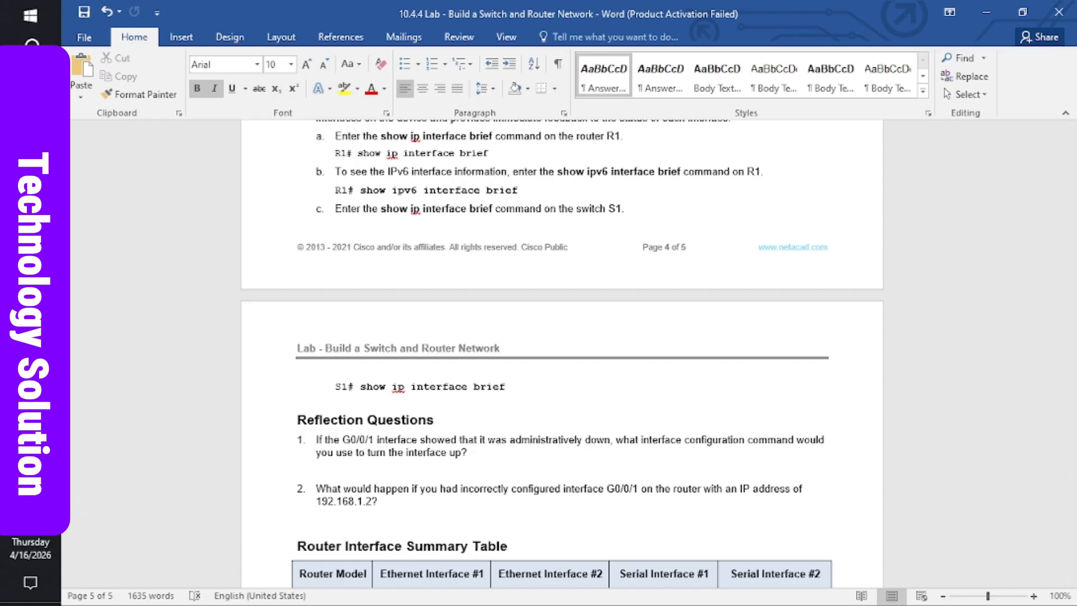
- Bring the Packet Tracer topology with Switch0, Router0, PCs and Laptop0 in front of Word
mouse_move(30, 335)
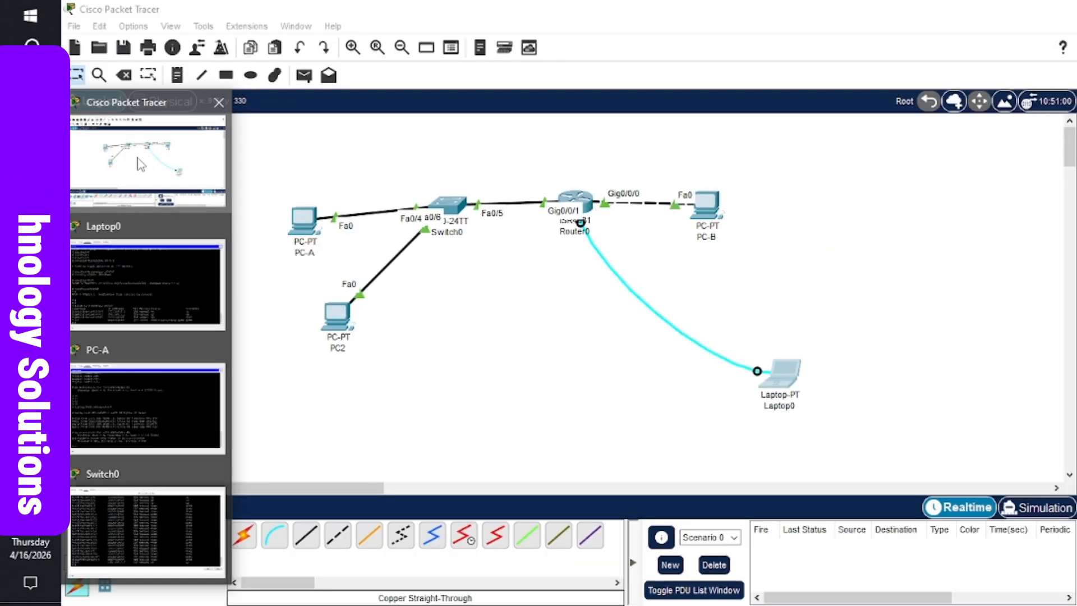
click(148, 160)
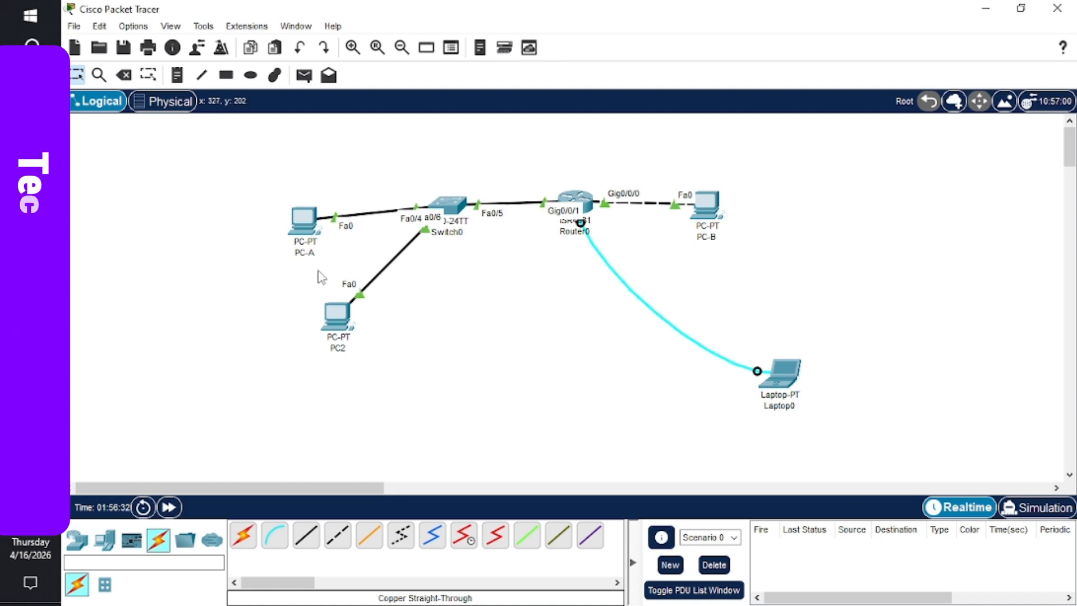
- Inspect the address information of PC-A, PC-B and Router0 in the topology
mouse_move(304, 227)
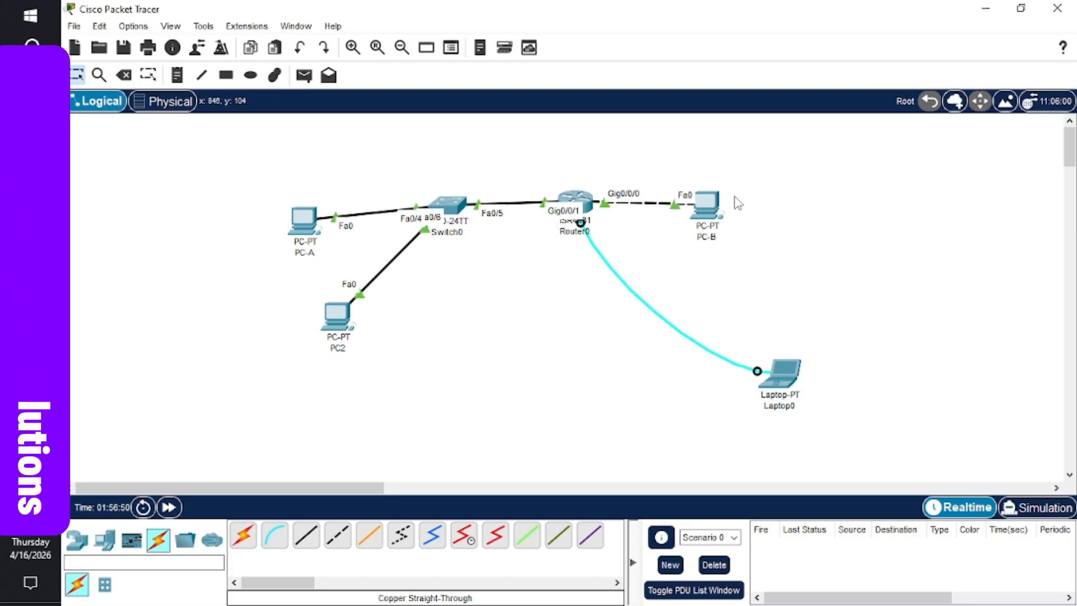
mouse_move(724, 230)
mouse_move(587, 209)
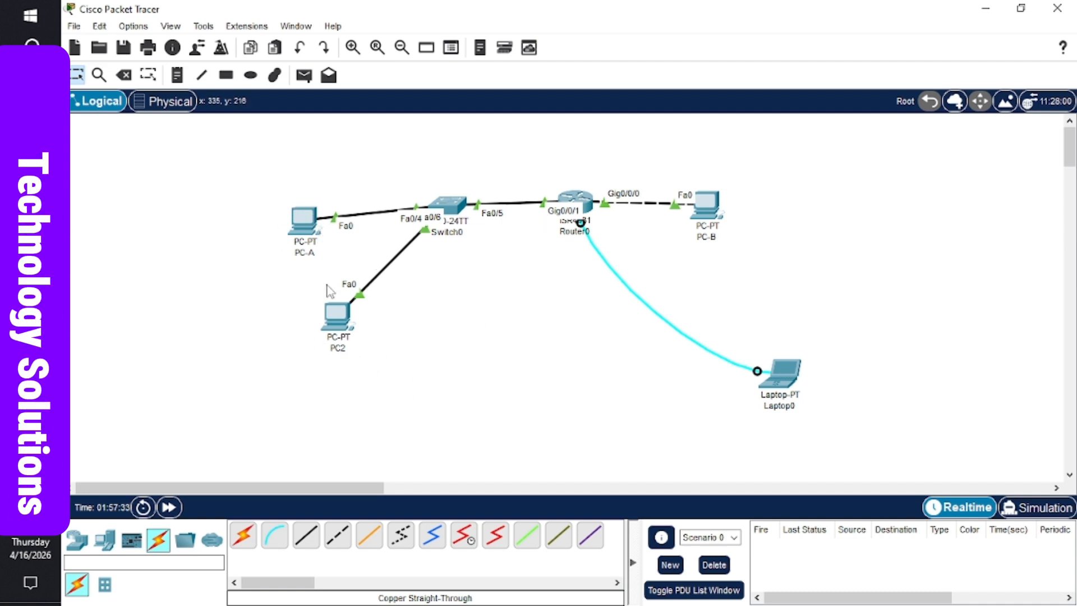
mouse_move(303, 256)
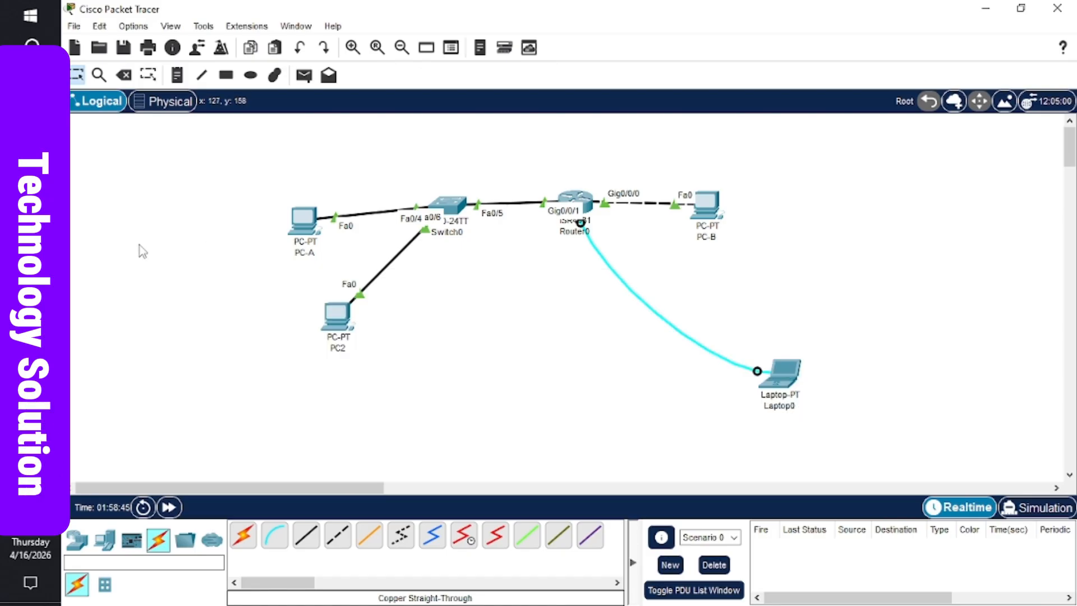
- Switch through the Word lab document to the Google Meet call window
mouse_move(30, 303)
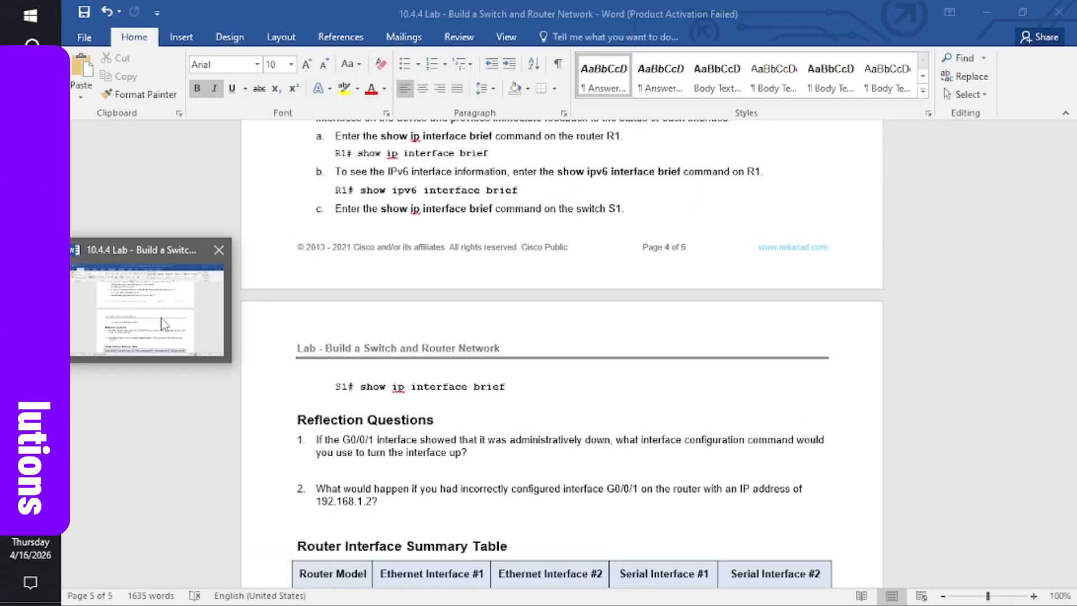
click(160, 320)
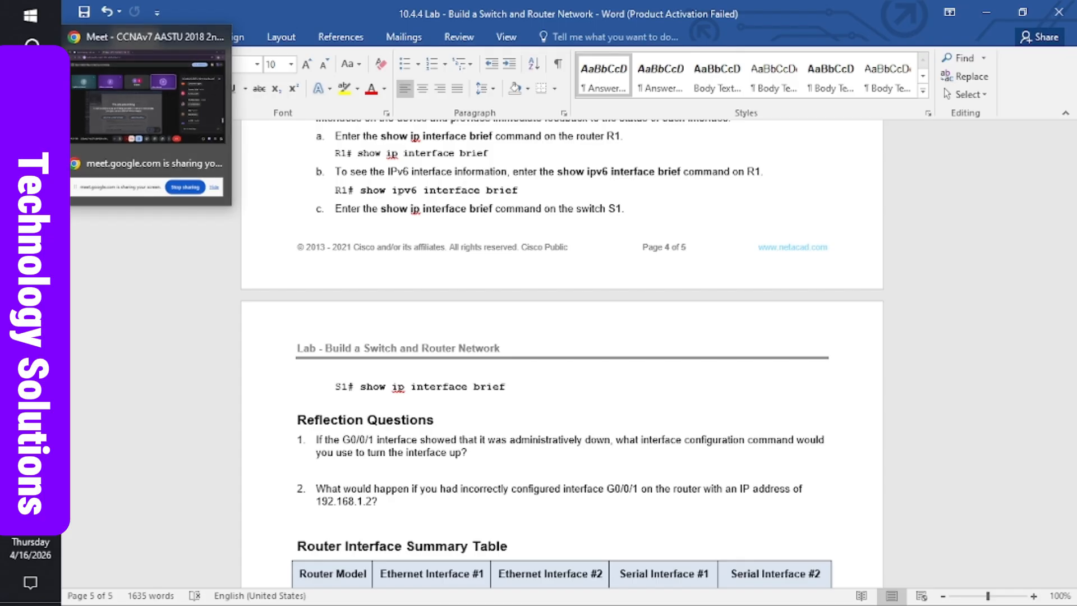
click(115, 122)
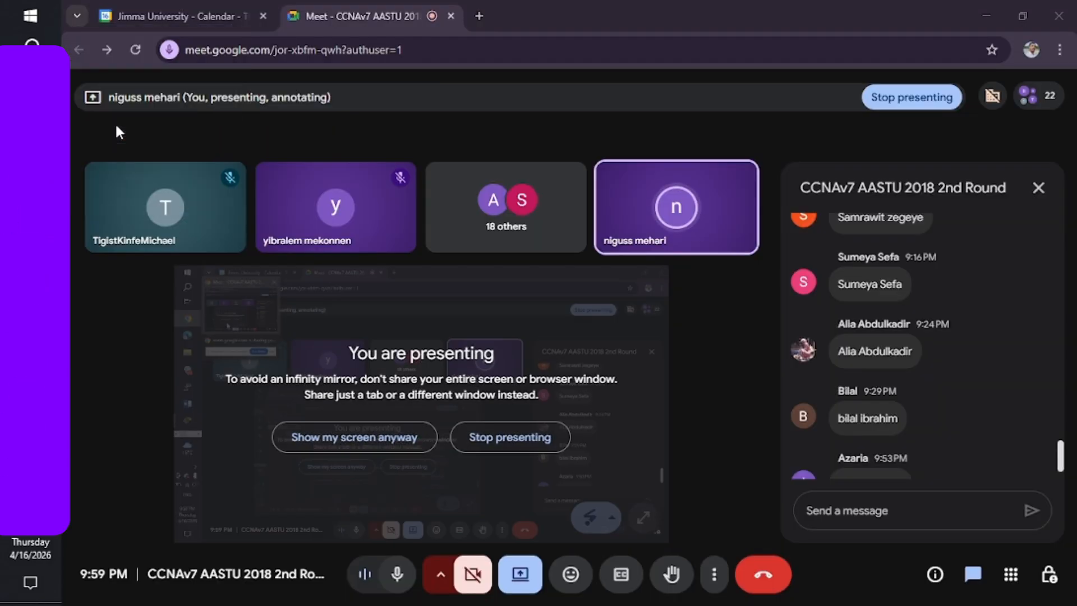